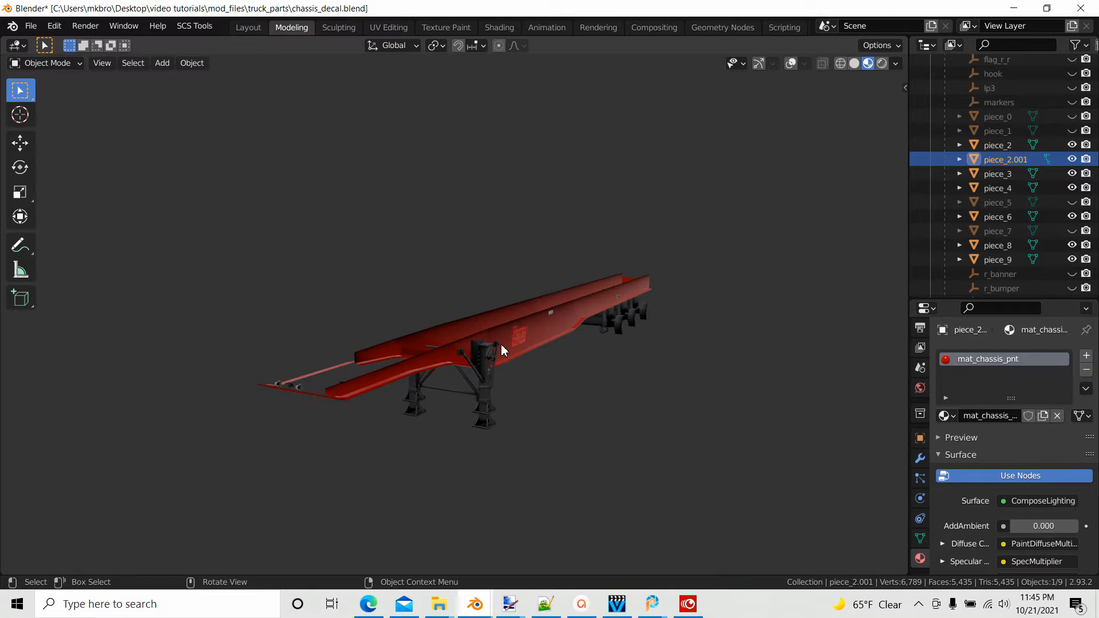
Minimize the Blender window and open a new File Explorer window showing This PC.
left_click_drag(501, 344, 481, 336)
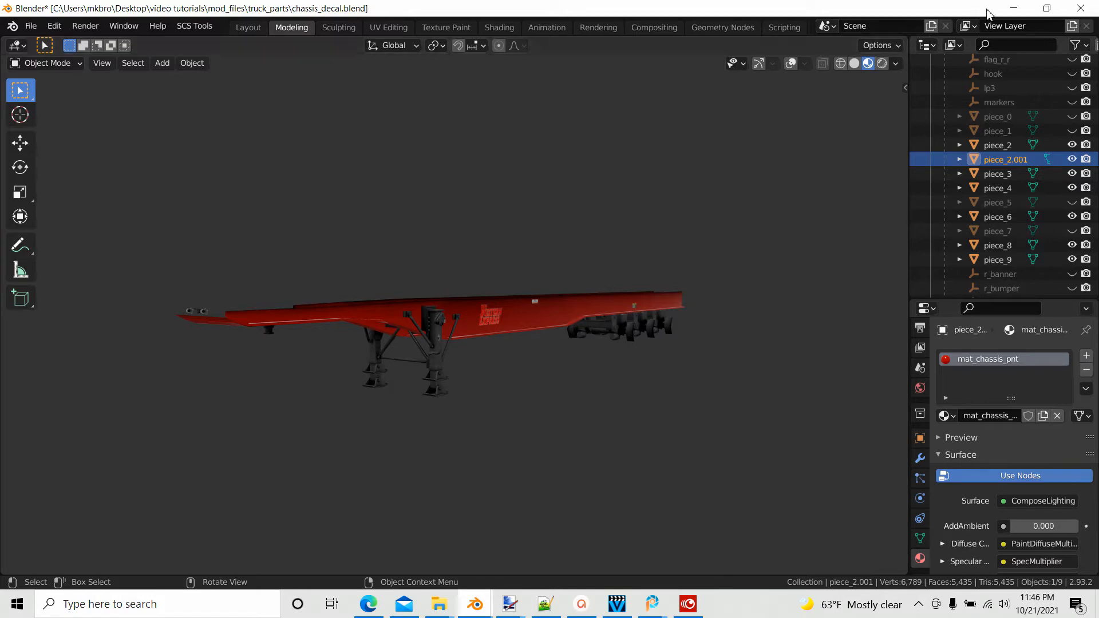
left_click(1010, 9)
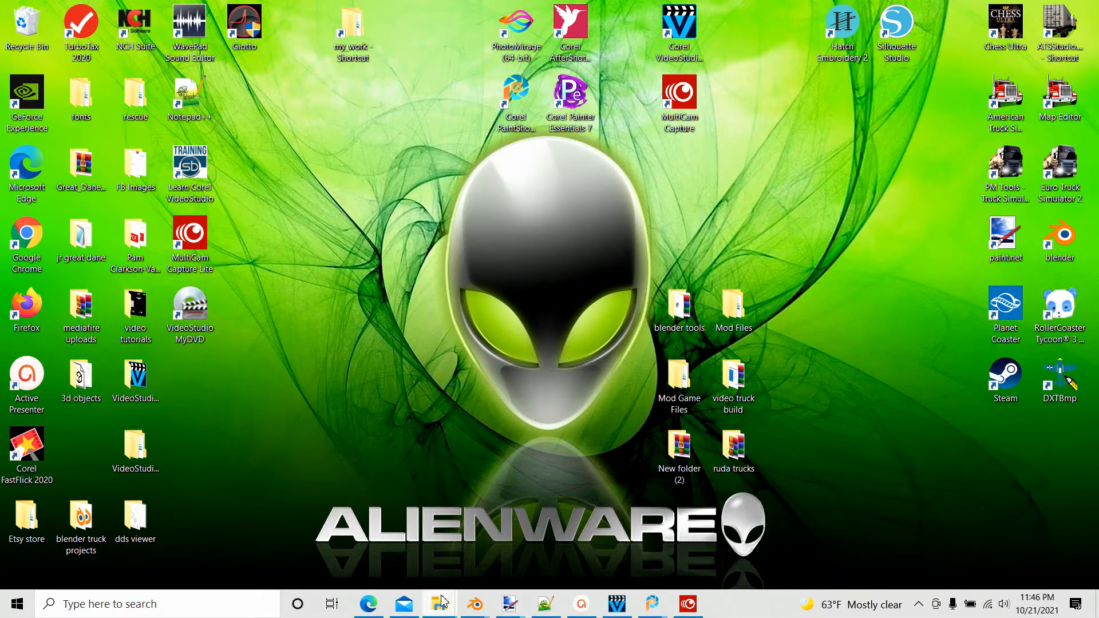
mouse_move(440, 603)
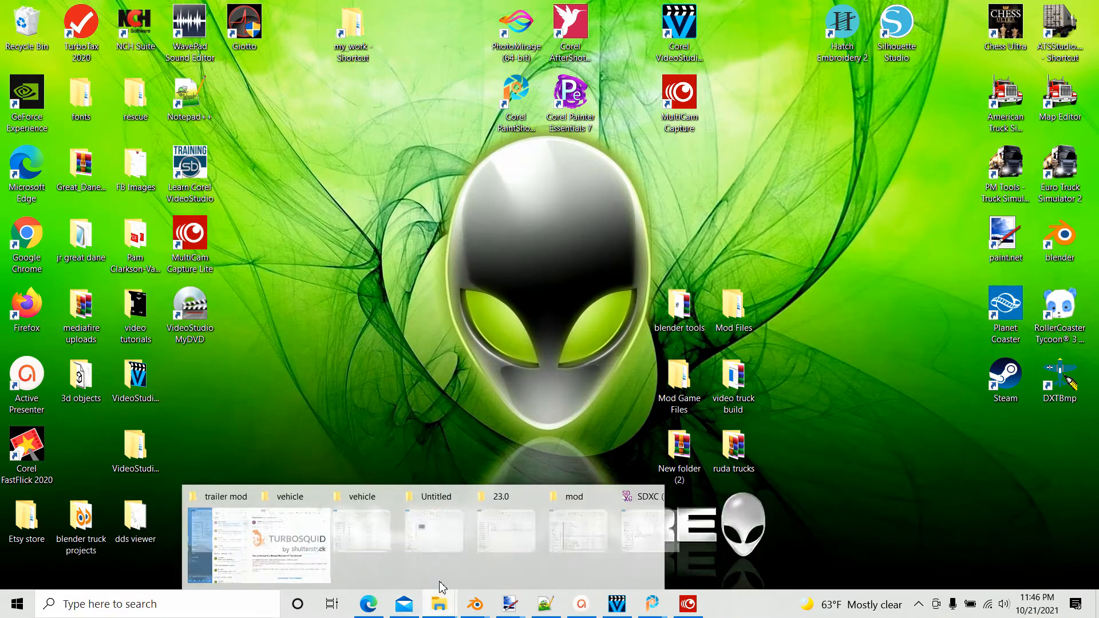
right_click(439, 609)
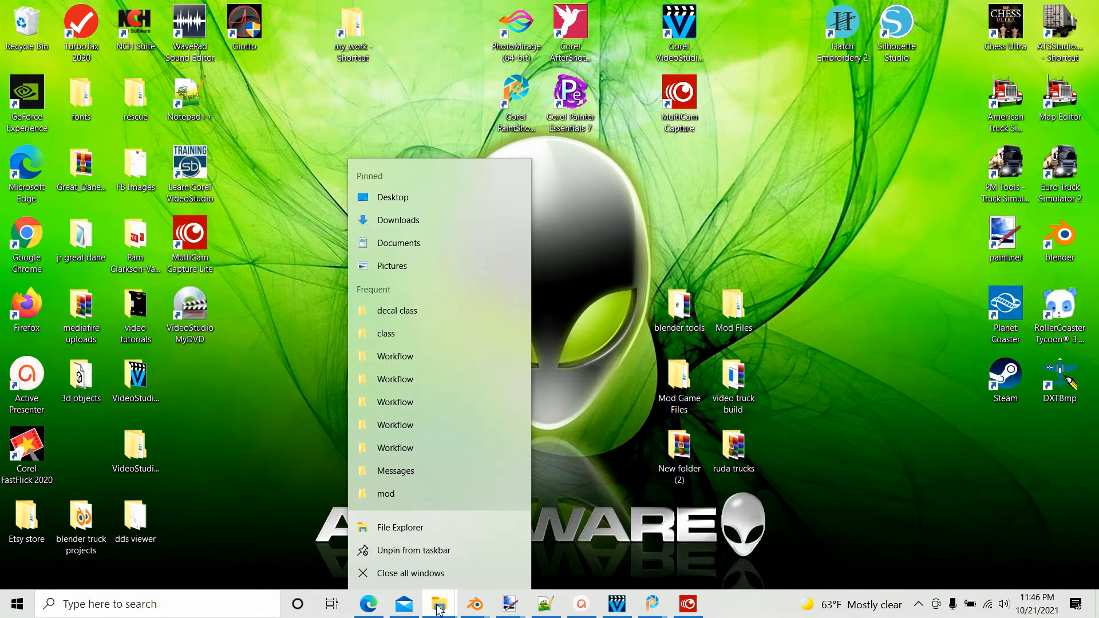
left_click(386, 527)
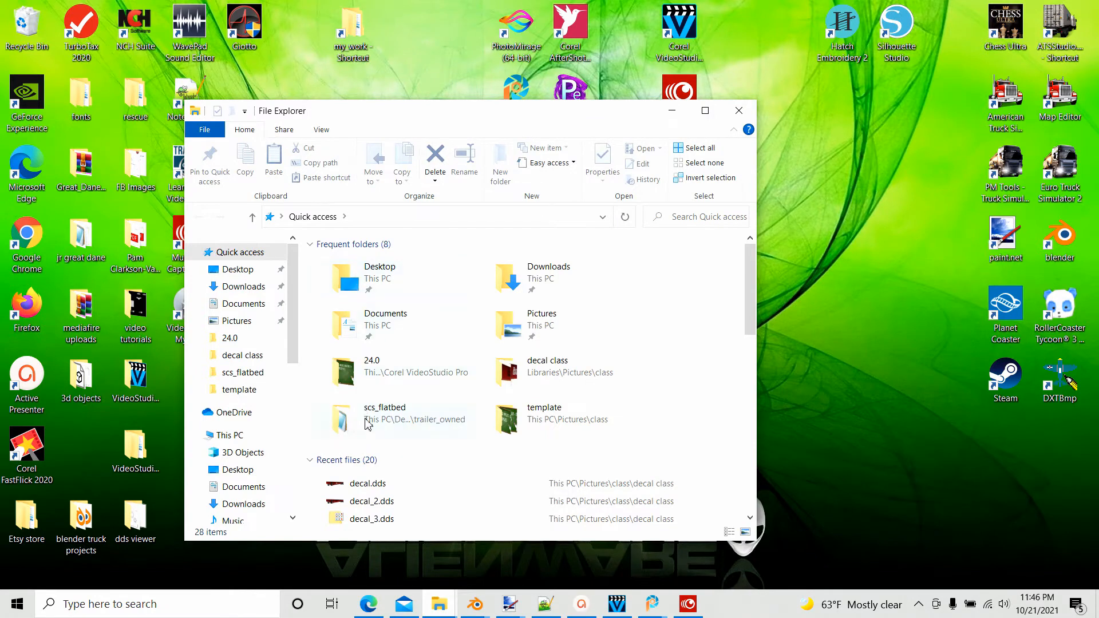
left_click(232, 436)
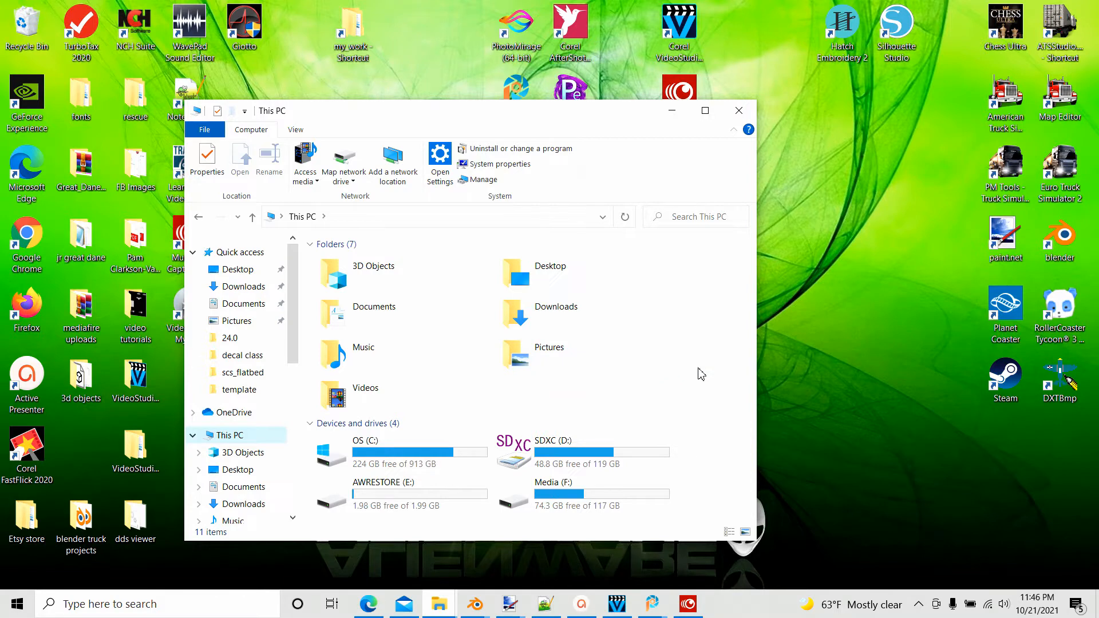
Open the American Truck Simulator folder under C:\Program Files (x86)\Steam\steamapps\common.
double_click(350, 458)
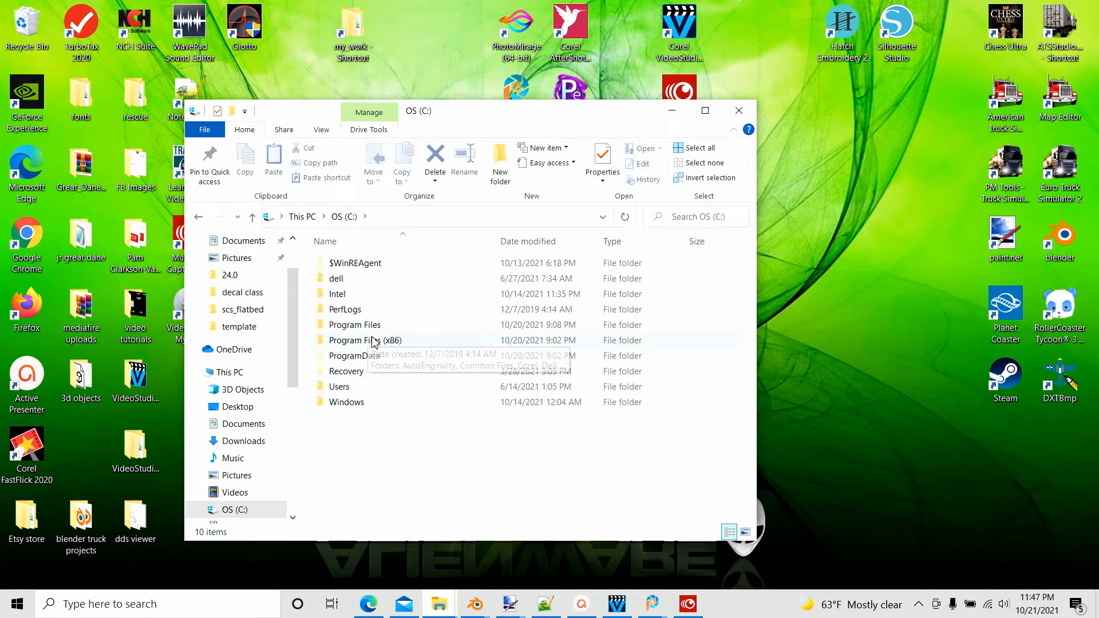
double_click(340, 342)
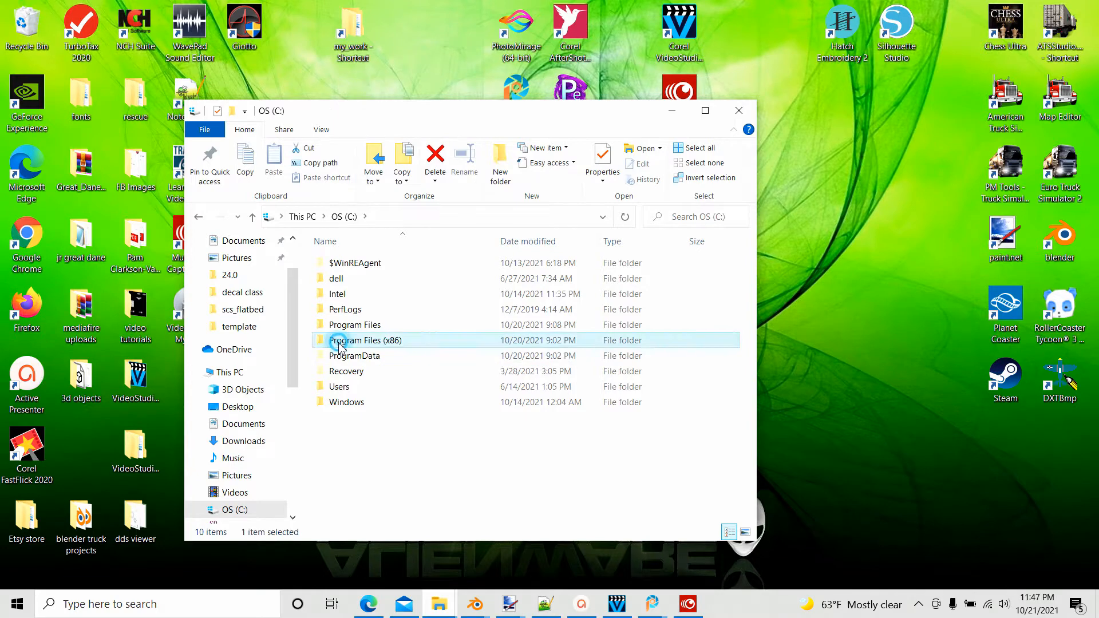
scroll(356, 335, "down", 1)
scroll(356, 335, "down", 4)
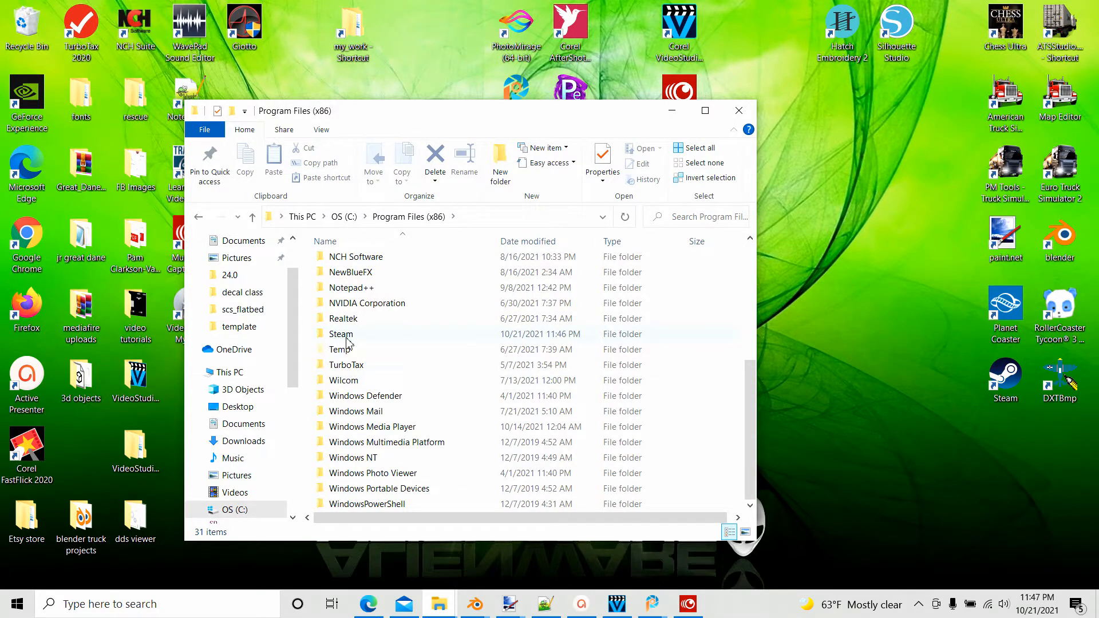
double_click(338, 337)
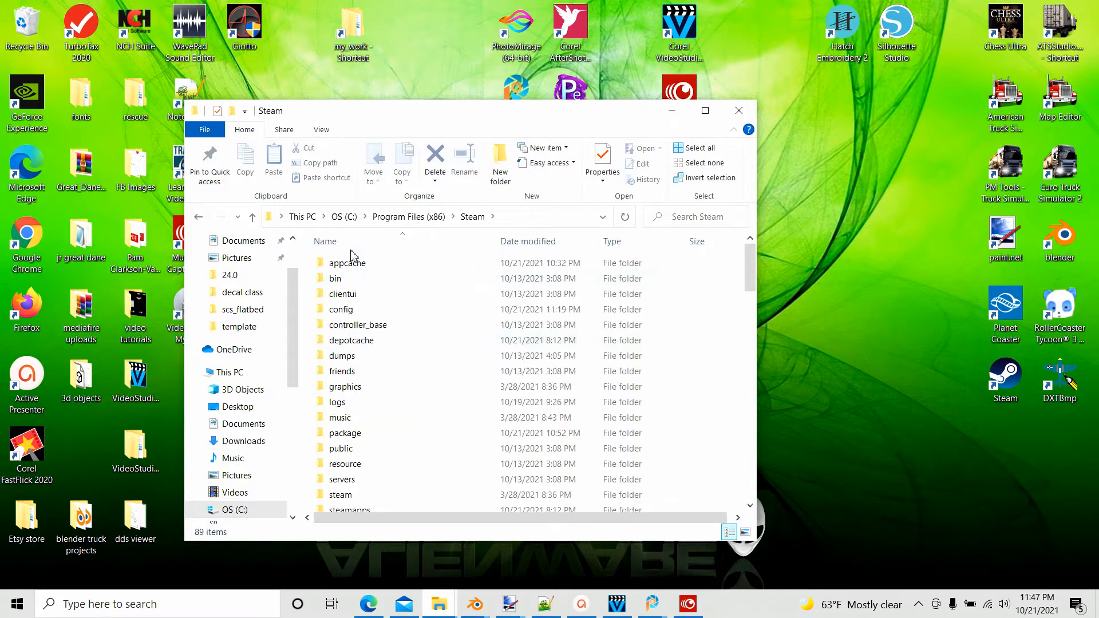
scroll(395, 331, "down", 3)
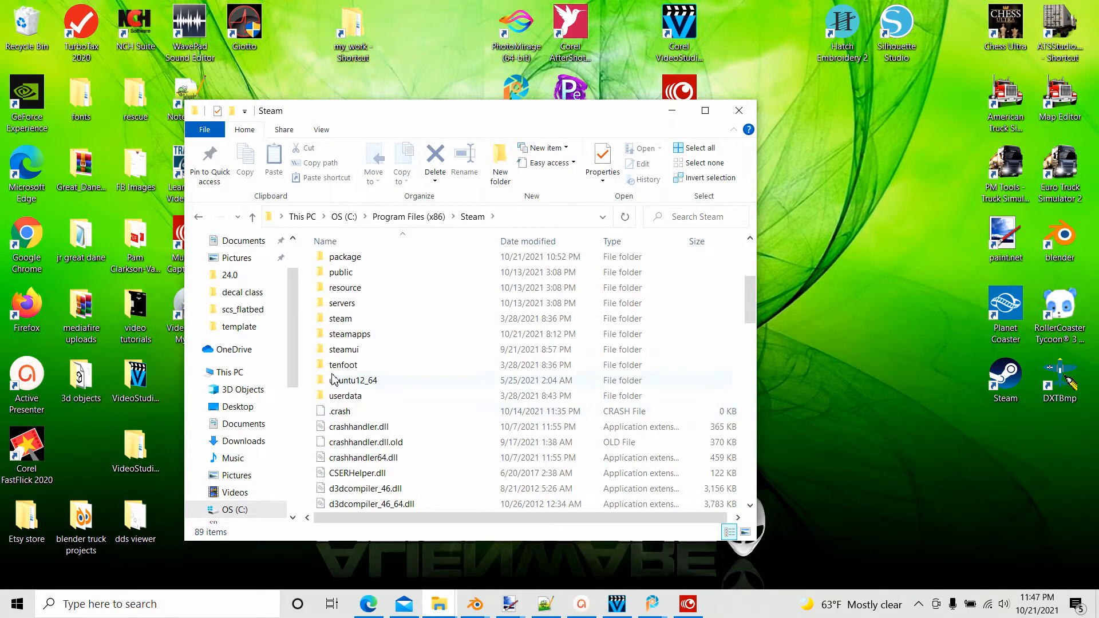
double_click(350, 335)
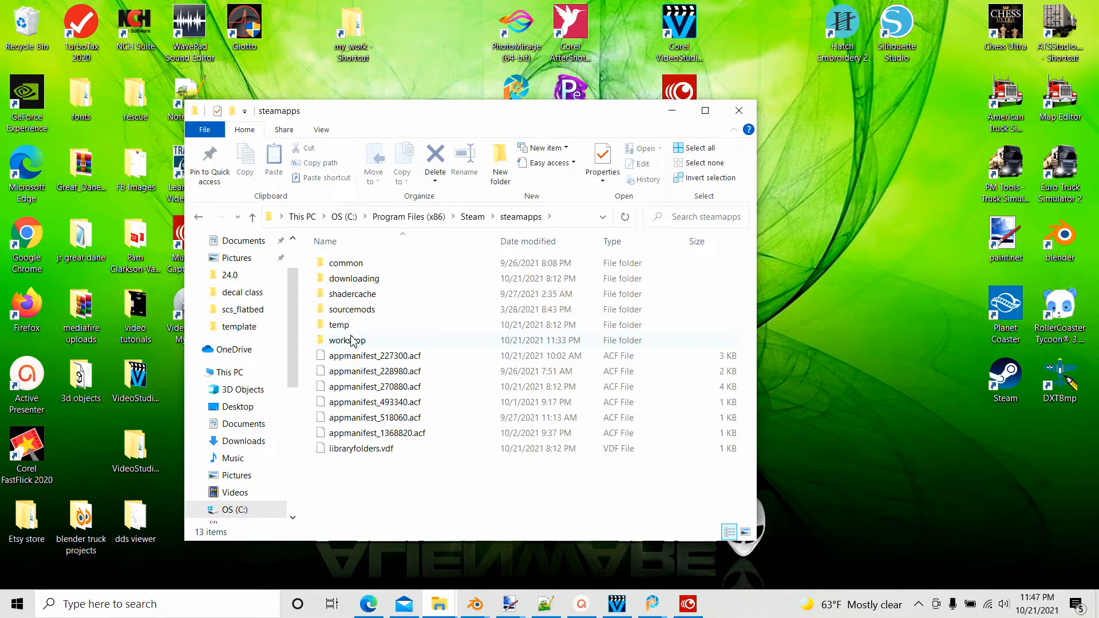
double_click(327, 265)
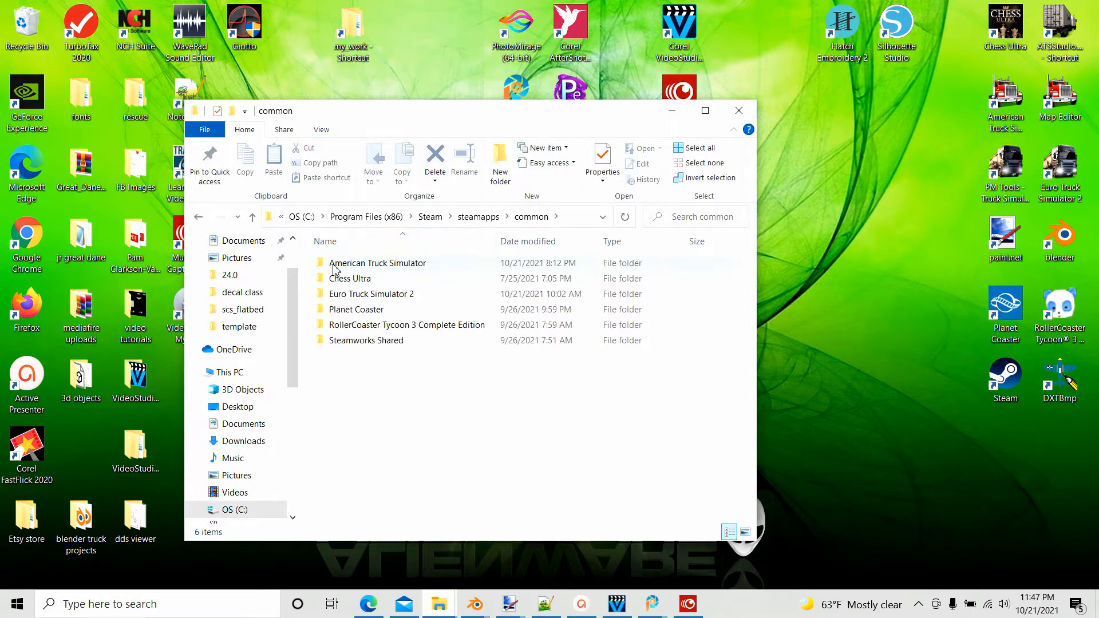
left_click(339, 268)
double_click(339, 268)
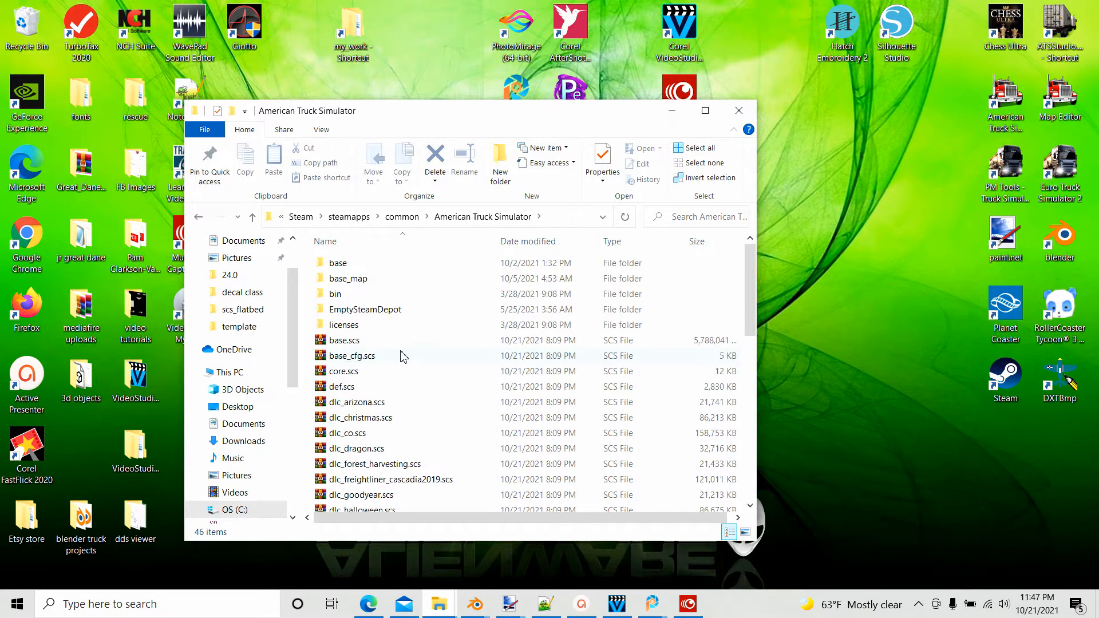
Look through the game's SCS archives, try to open base.scs, and dismiss the resulting dialogs.
scroll(400, 355, "down", 3)
scroll(403, 355, "up", 3)
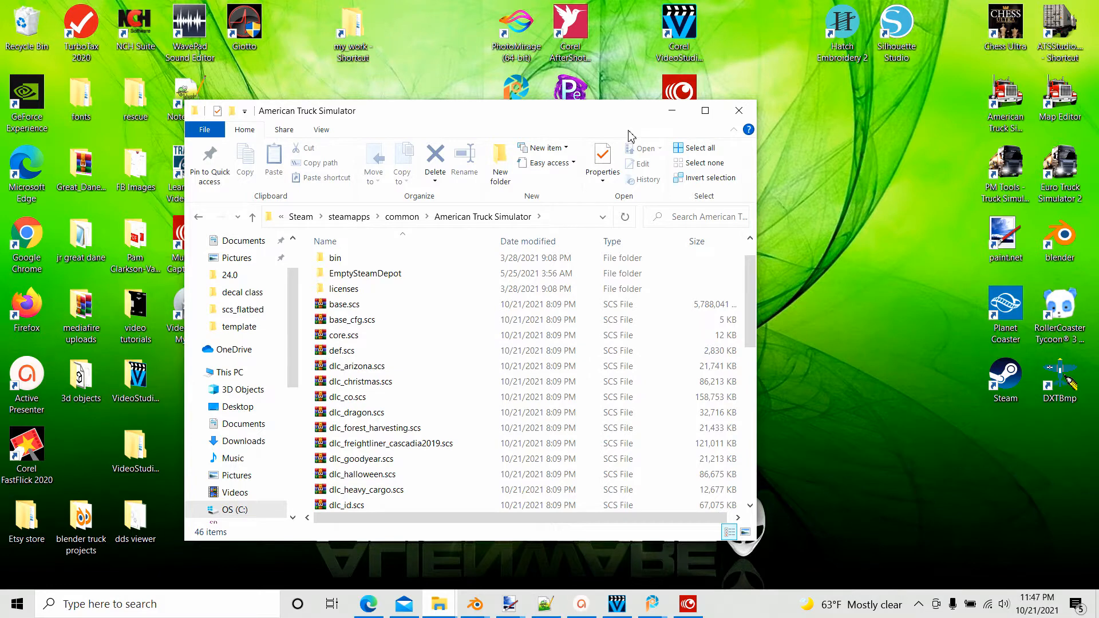
scroll(346, 344, "down", 2)
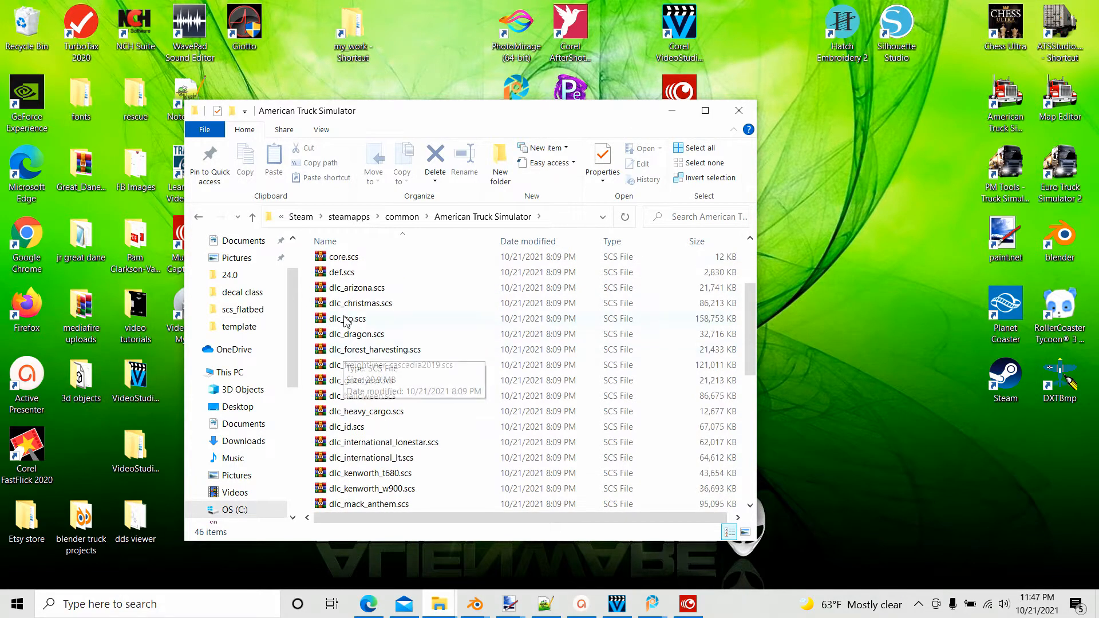
scroll(346, 321, "up", 2)
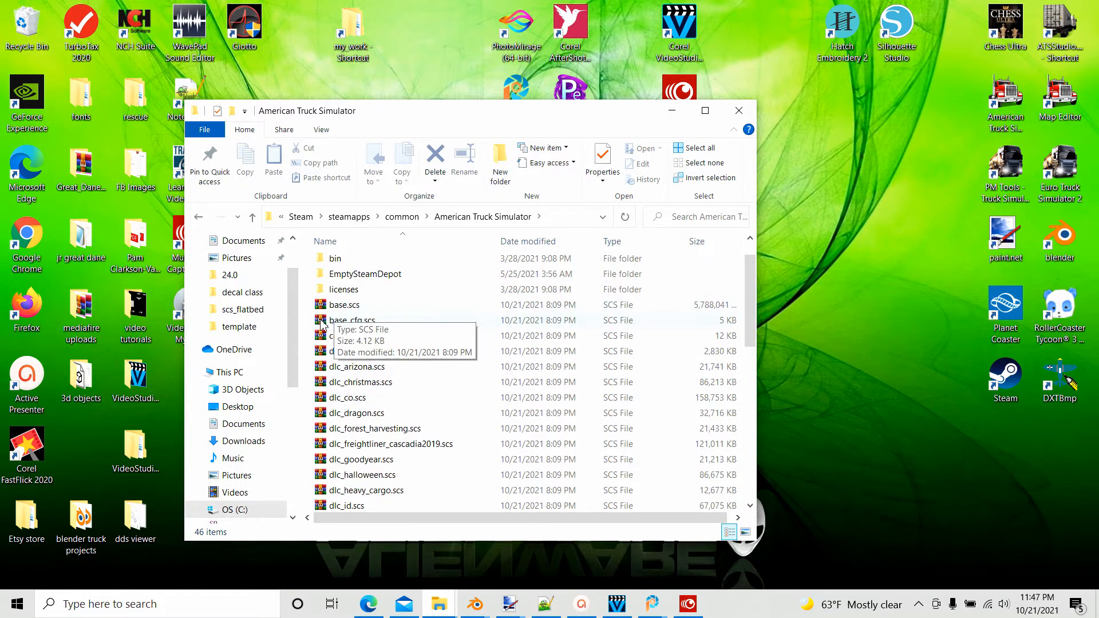
double_click(329, 308)
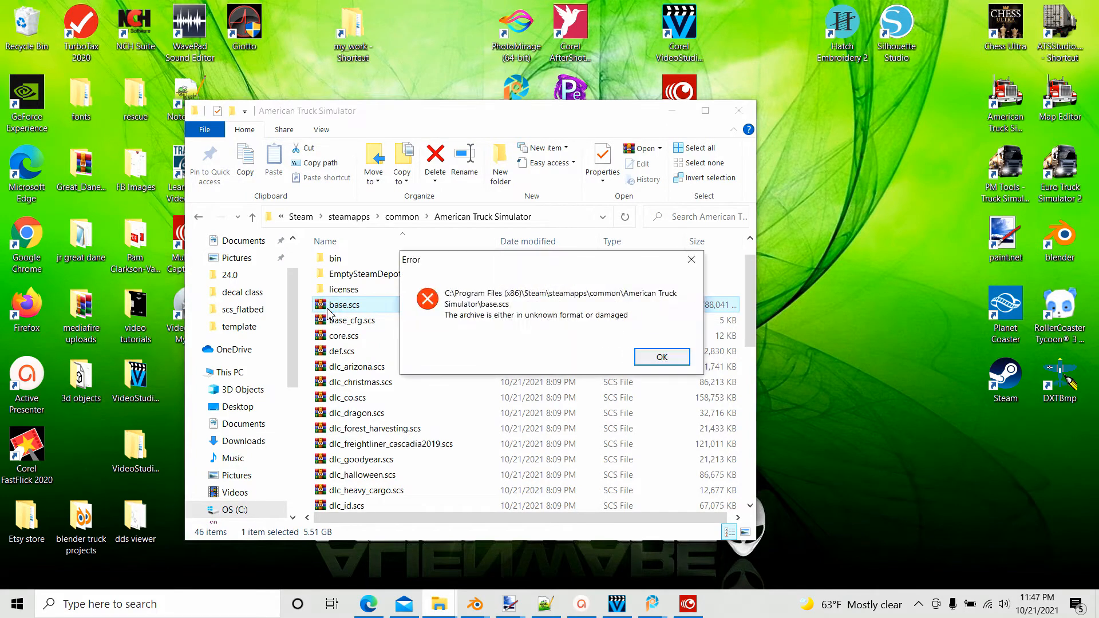
left_click(660, 355)
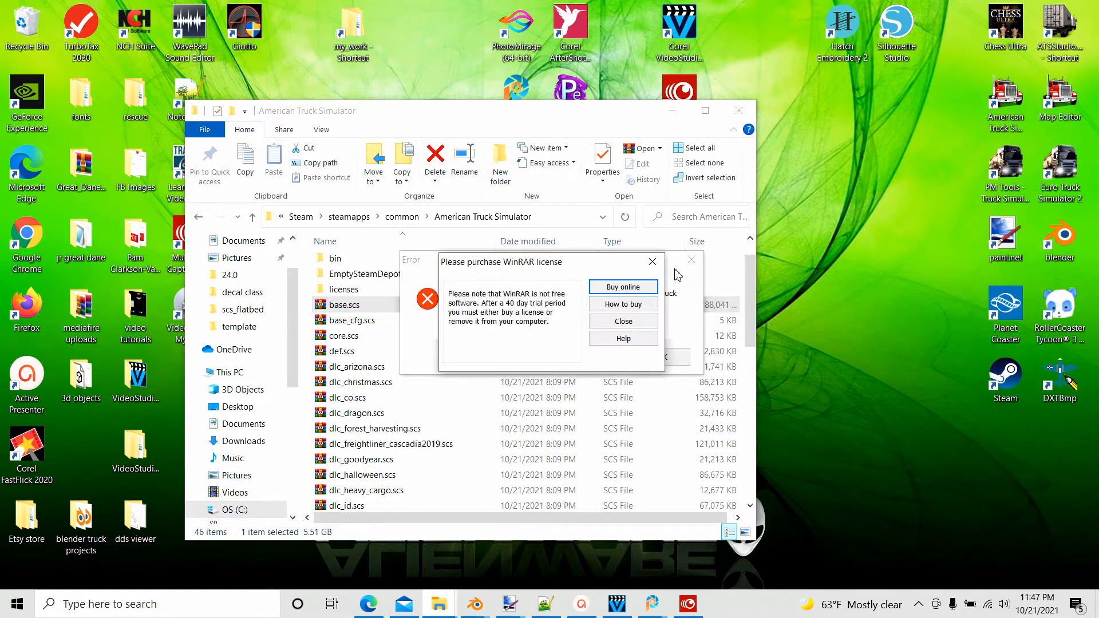
left_click(653, 261)
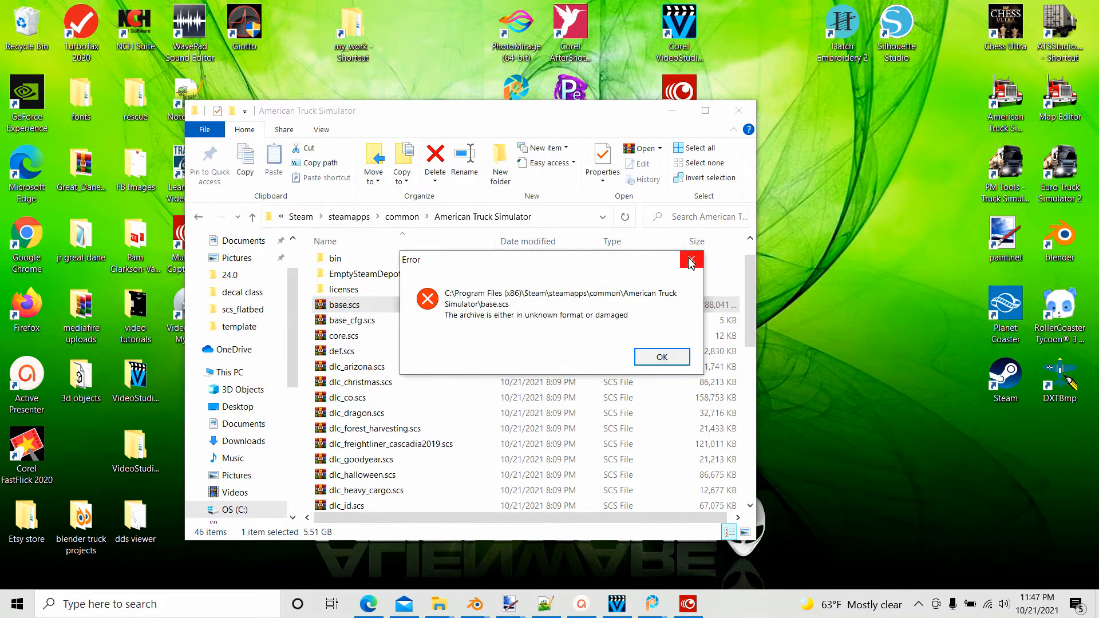
left_click(690, 262)
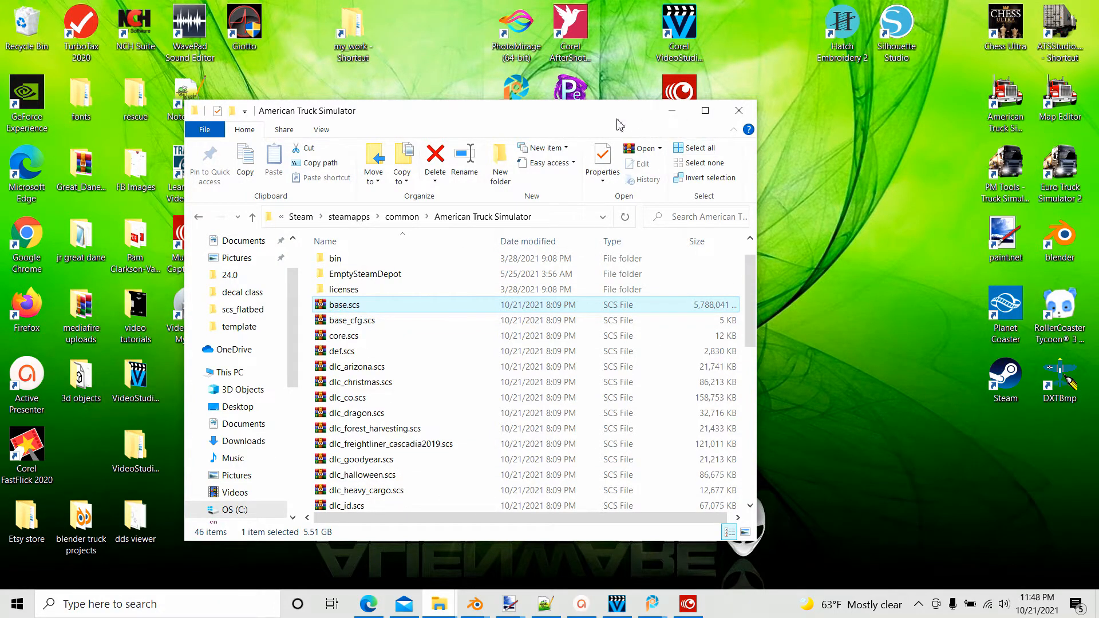
Minimize the game folder window and open the 1.42 folder inside Mod Game Files on the desktop.
left_click(672, 113)
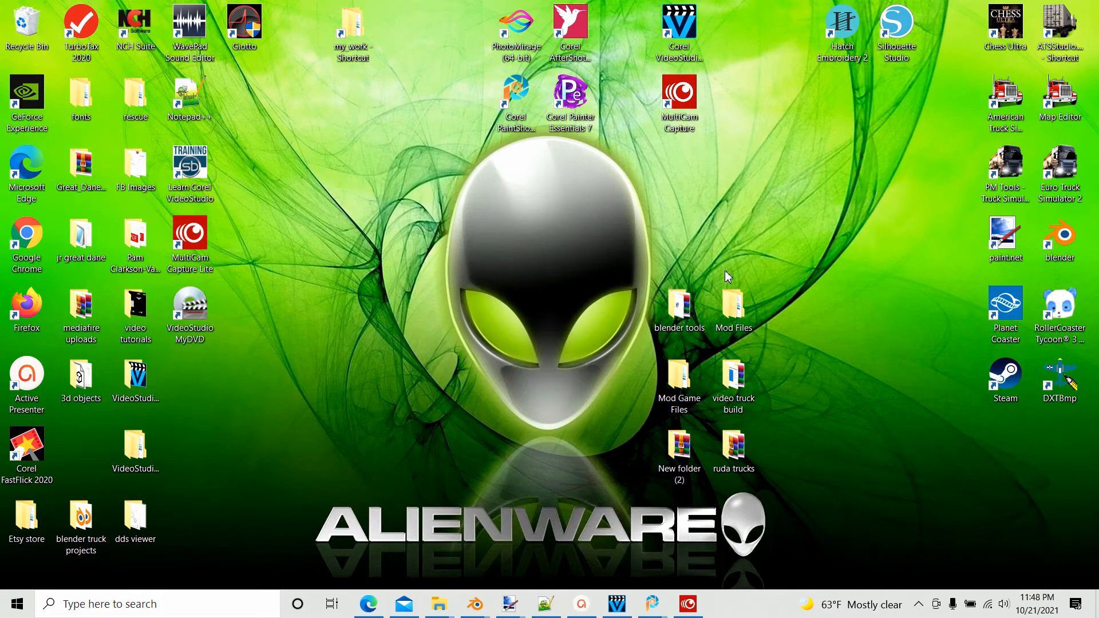
left_click(680, 377)
double_click(679, 378)
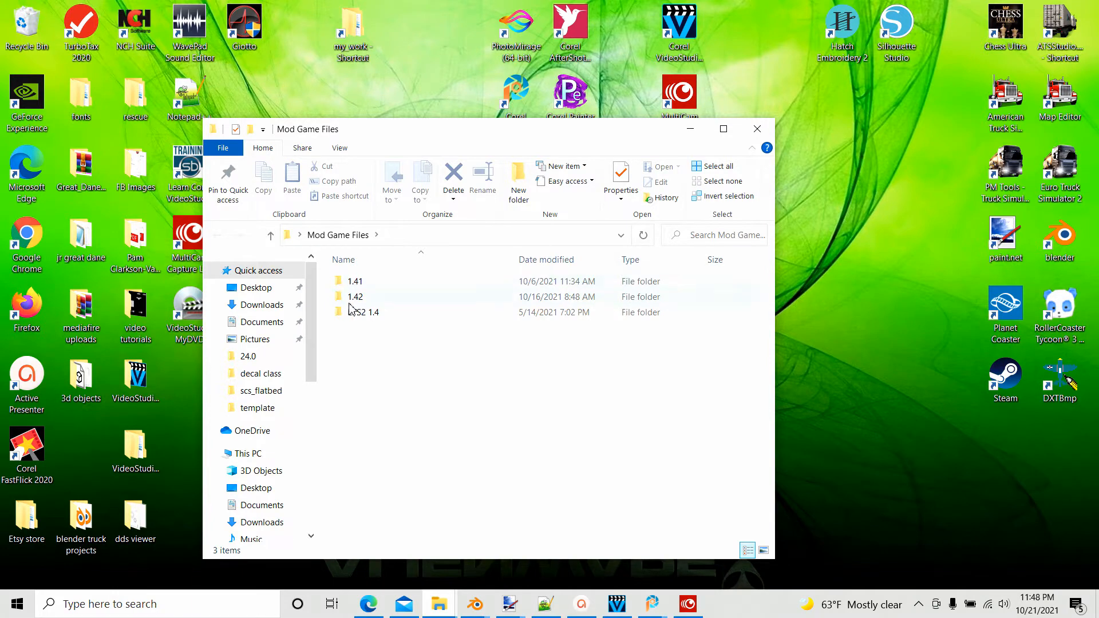
mouse_move(344, 305)
double_click(348, 298)
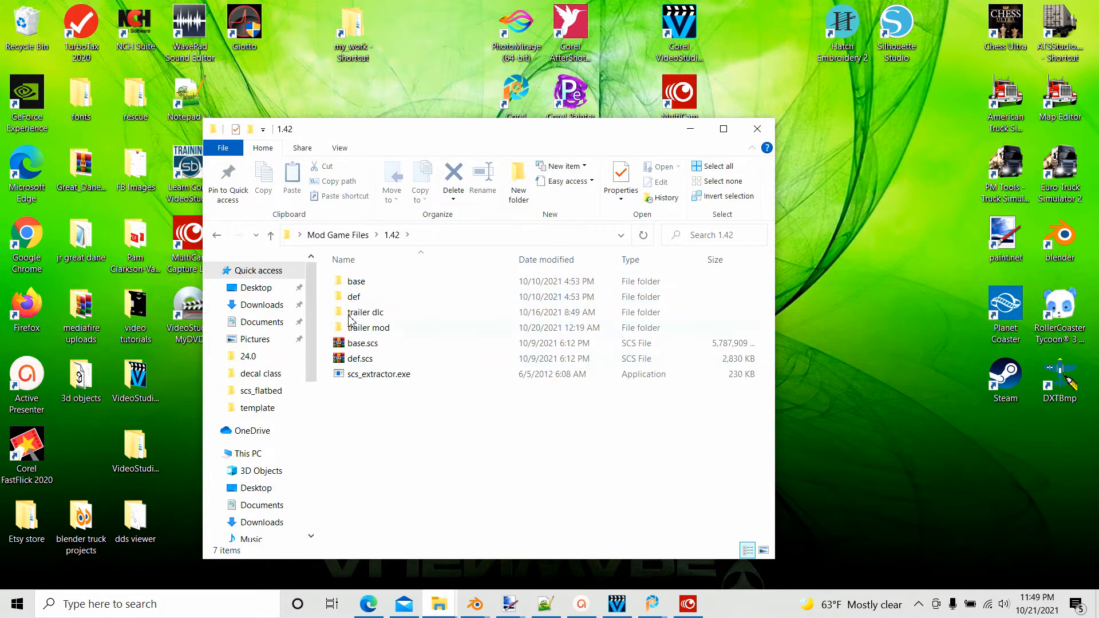
Examine the contents of the extracted base folder in a maximized window, then return to the 1.42 folder.
double_click(355, 284)
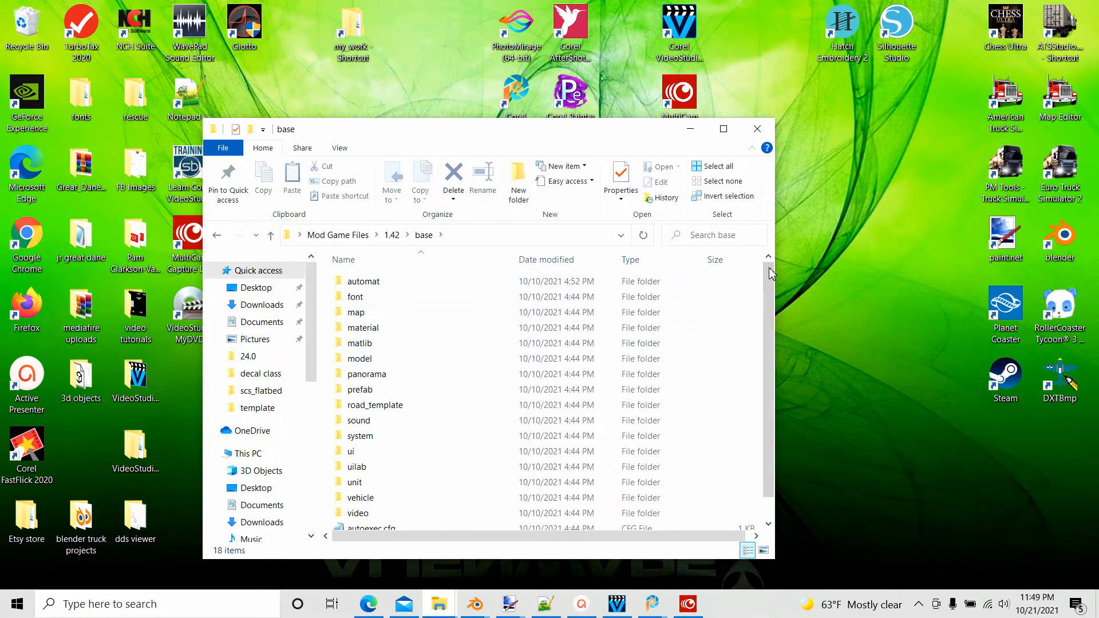
left_click_drag(768, 266, 770, 291)
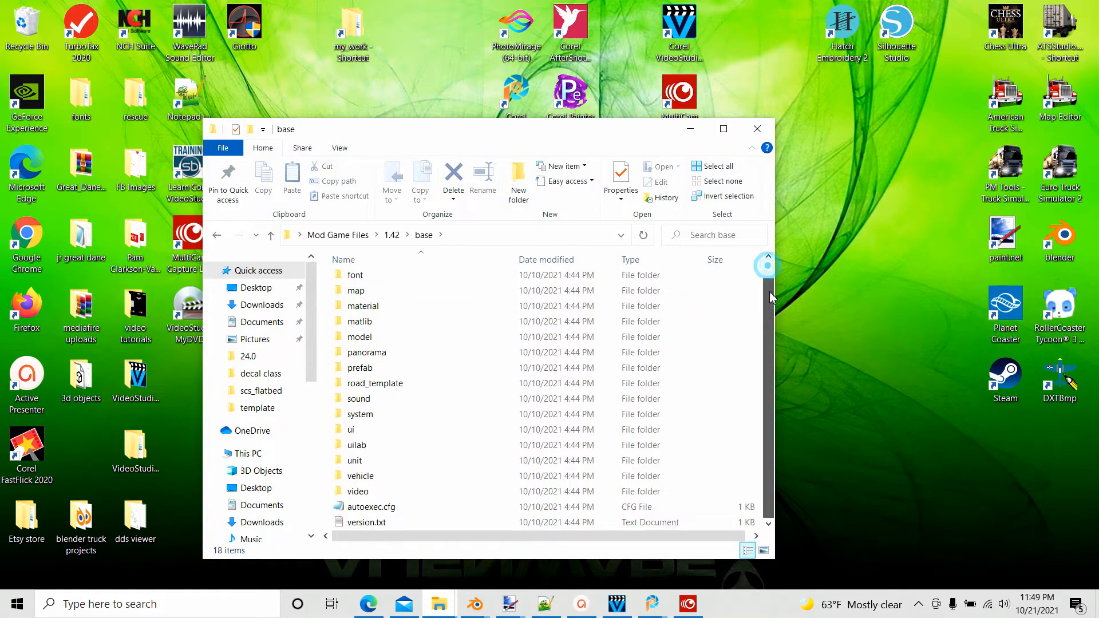
left_click(723, 131)
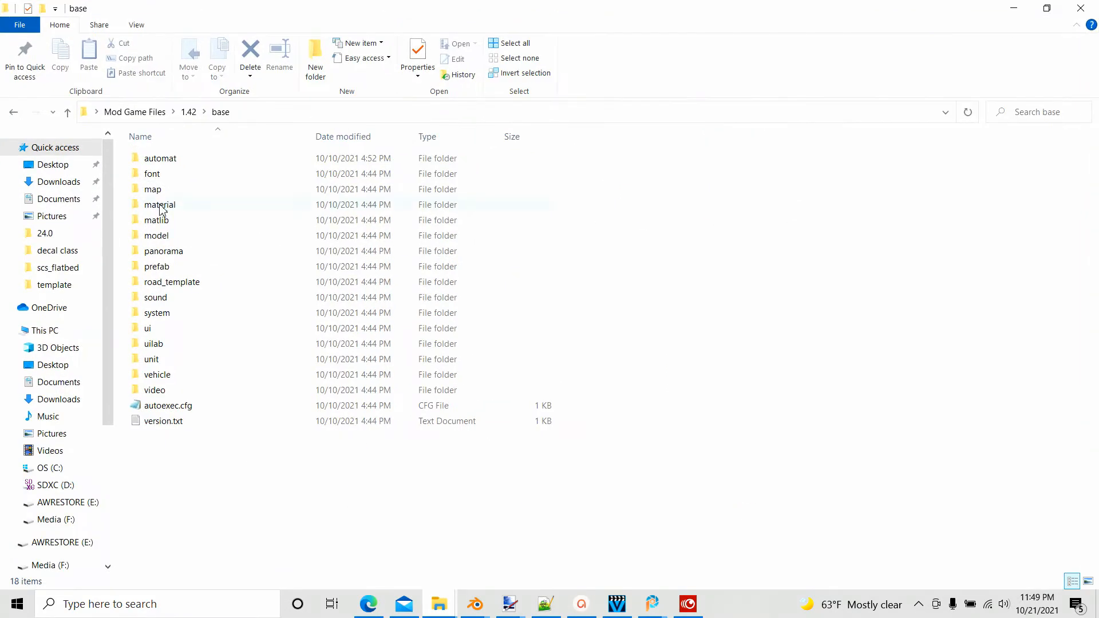
left_click(67, 112)
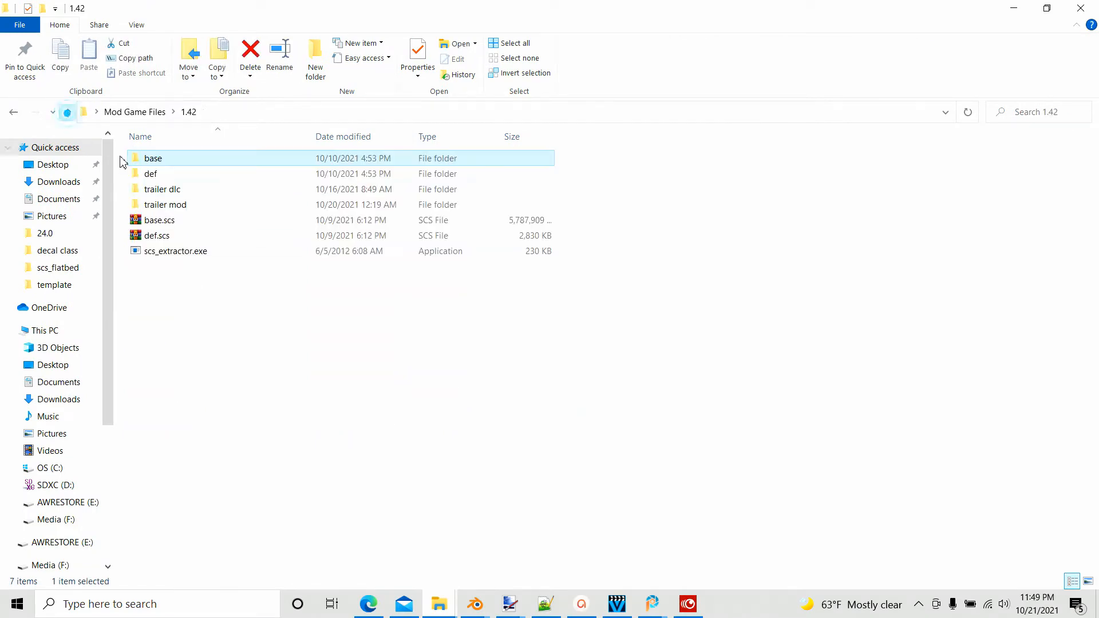
Examine the folders and SII files in the extracted def folder and go back to the 1.42 folder.
double_click(148, 175)
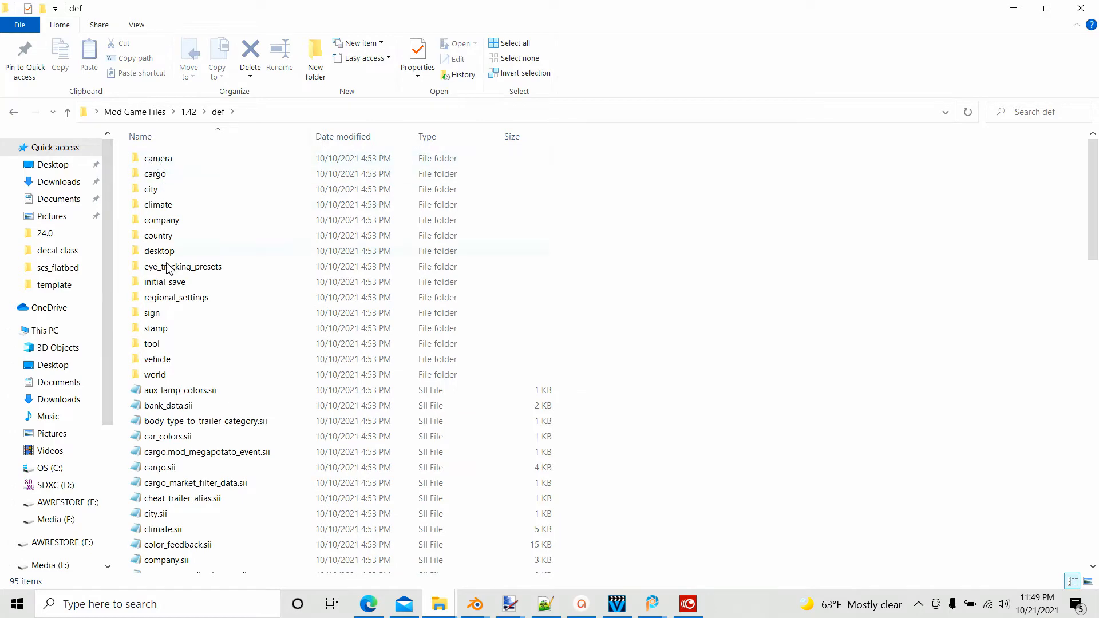
scroll(160, 217, "down", 13)
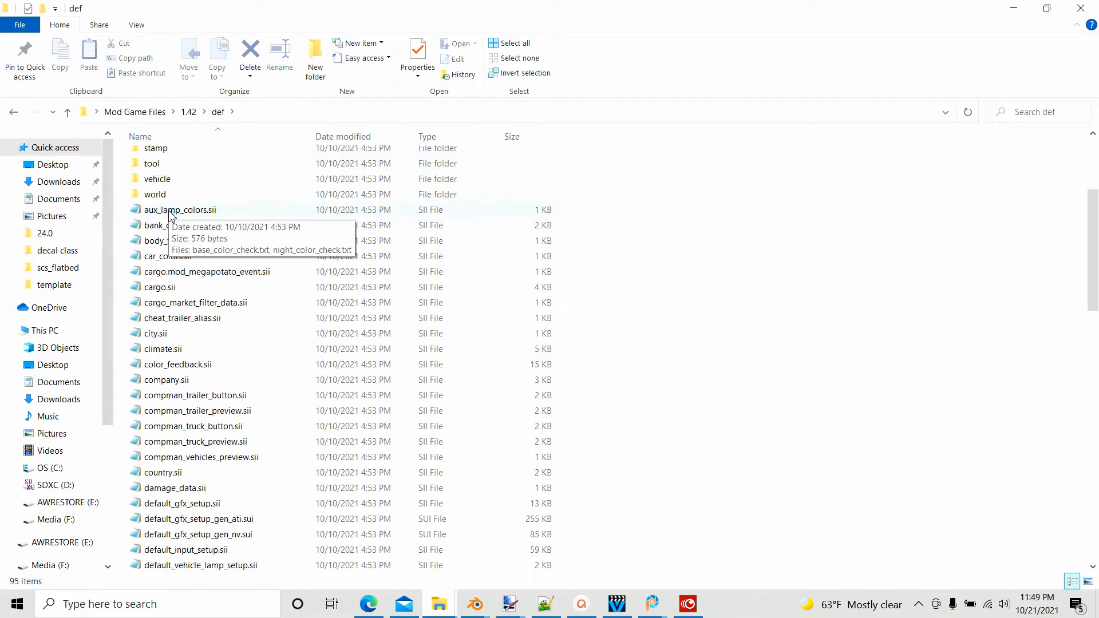
scroll(175, 249, "down", 8)
scroll(177, 245, "up", 19)
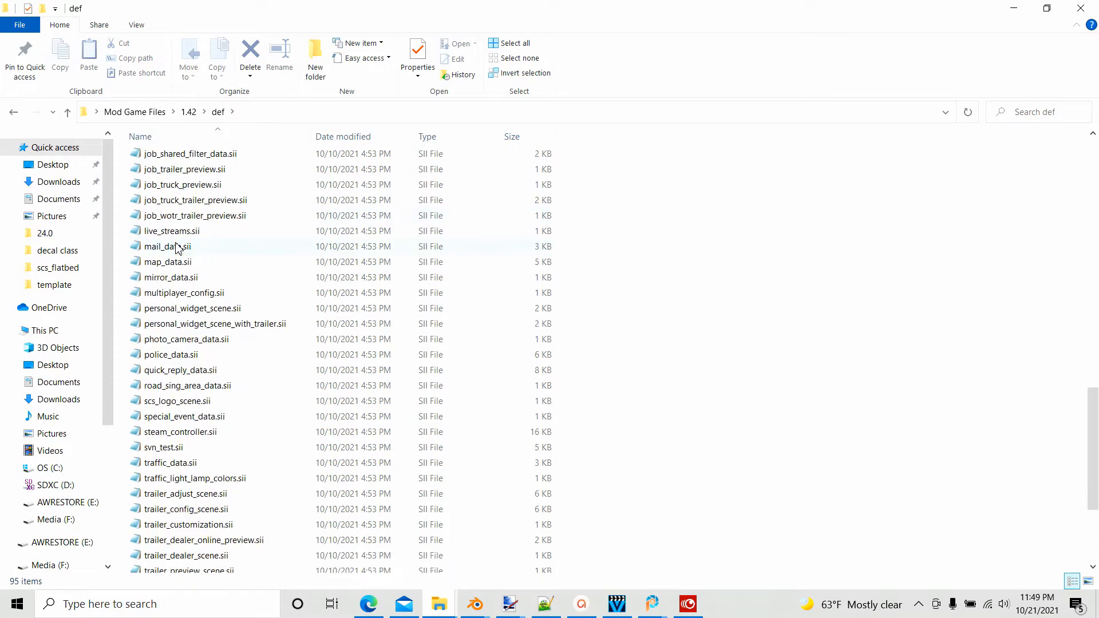
left_click(68, 112)
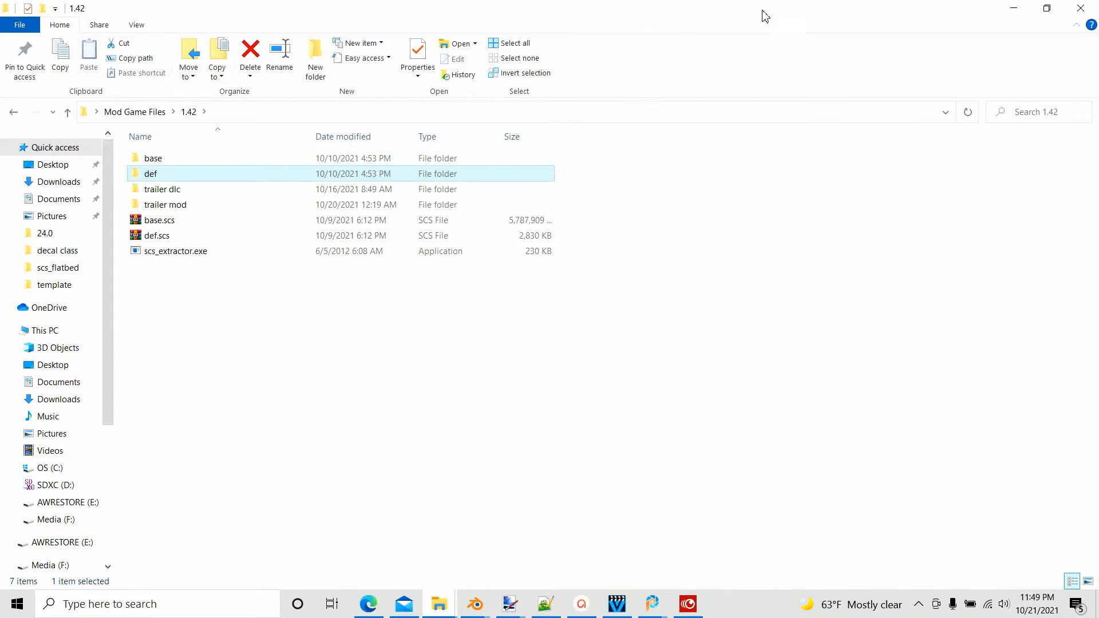
Minimize the 1.42 folder window and create a new folder named flatbed_decal_mod on the desktop.
left_click(1012, 8)
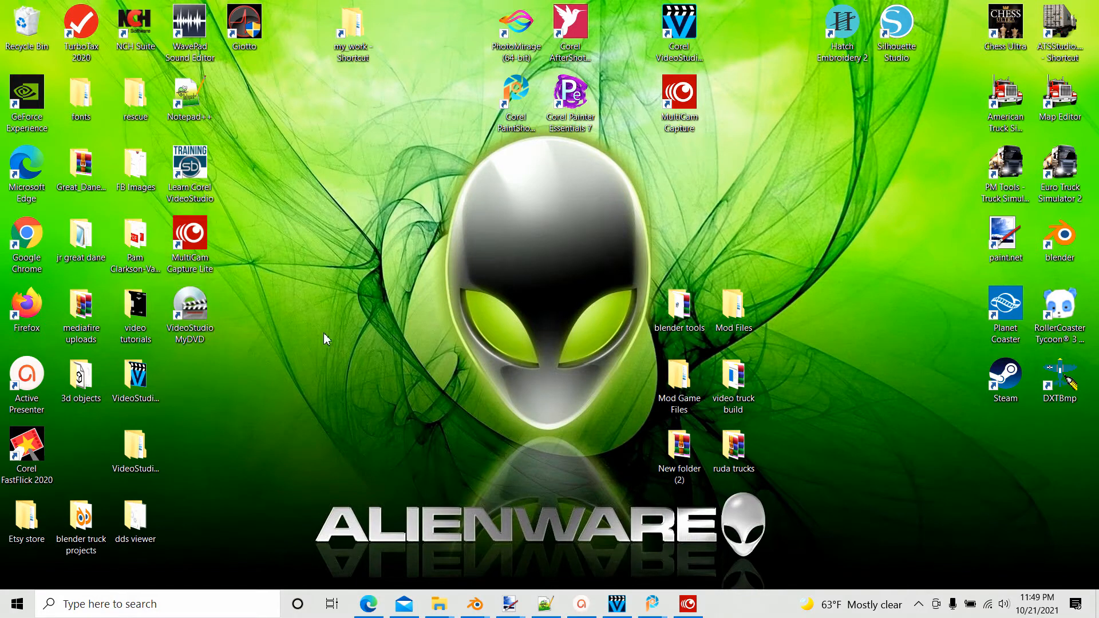
right_click(306, 333)
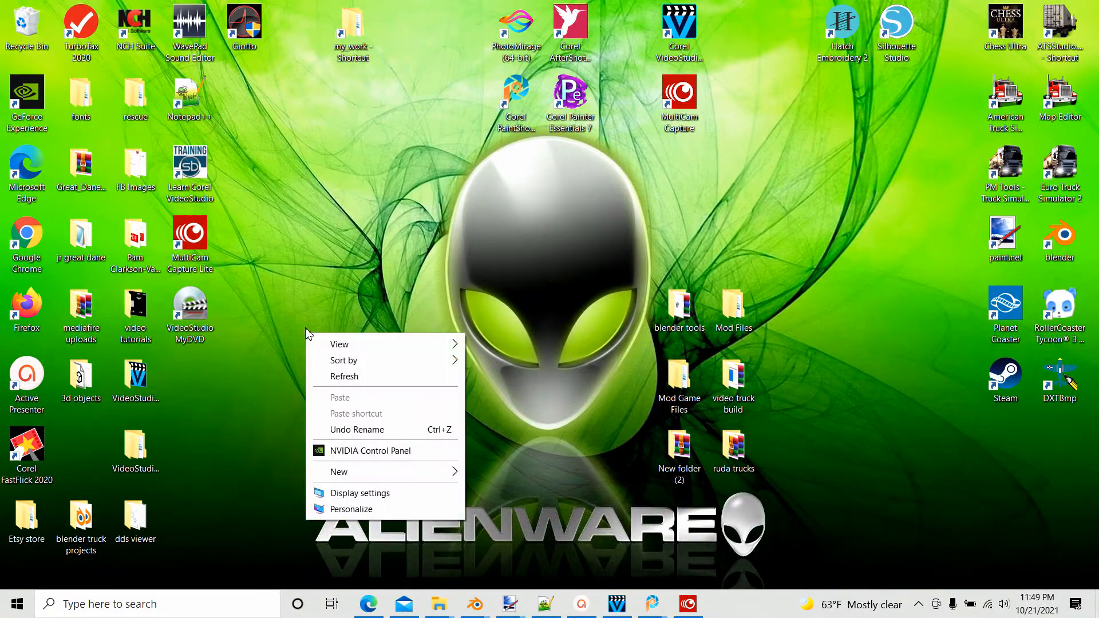
mouse_move(343, 472)
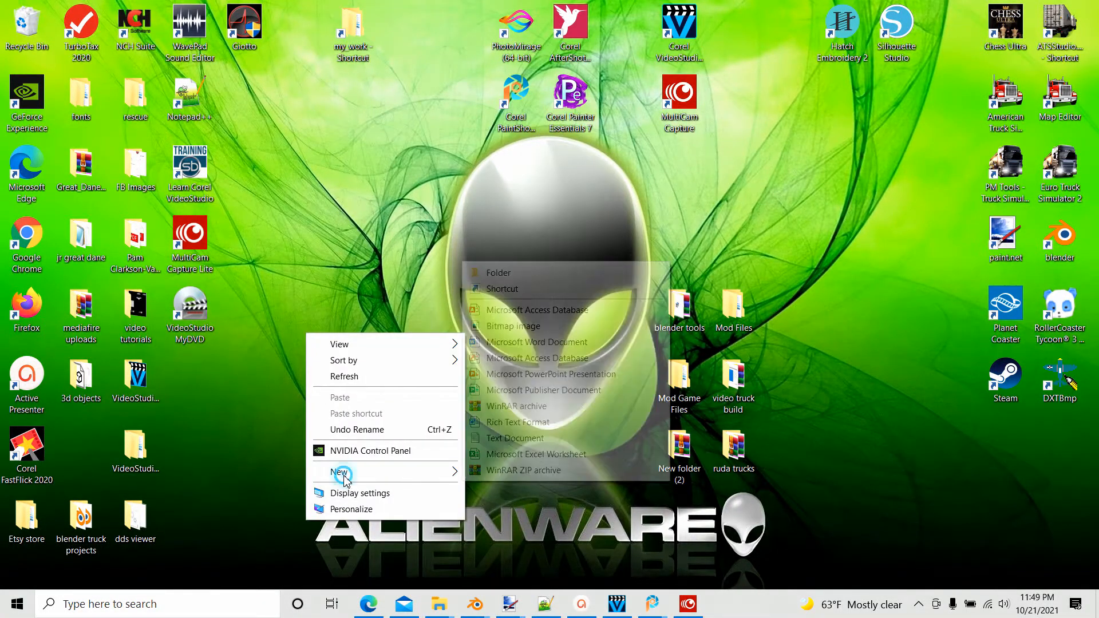
left_click(519, 274)
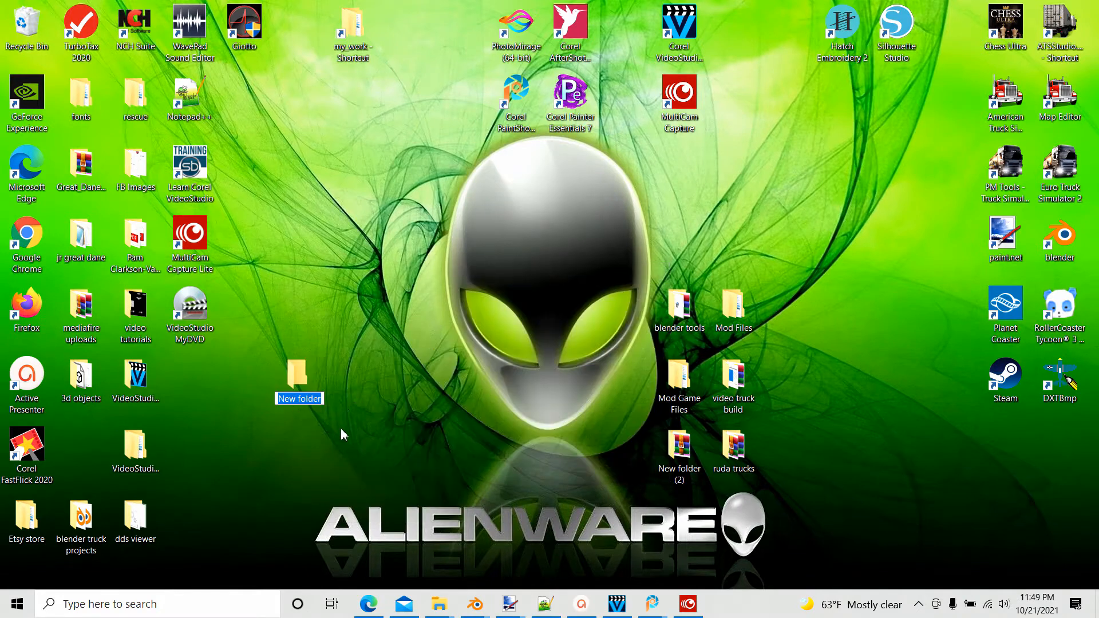
type("de")
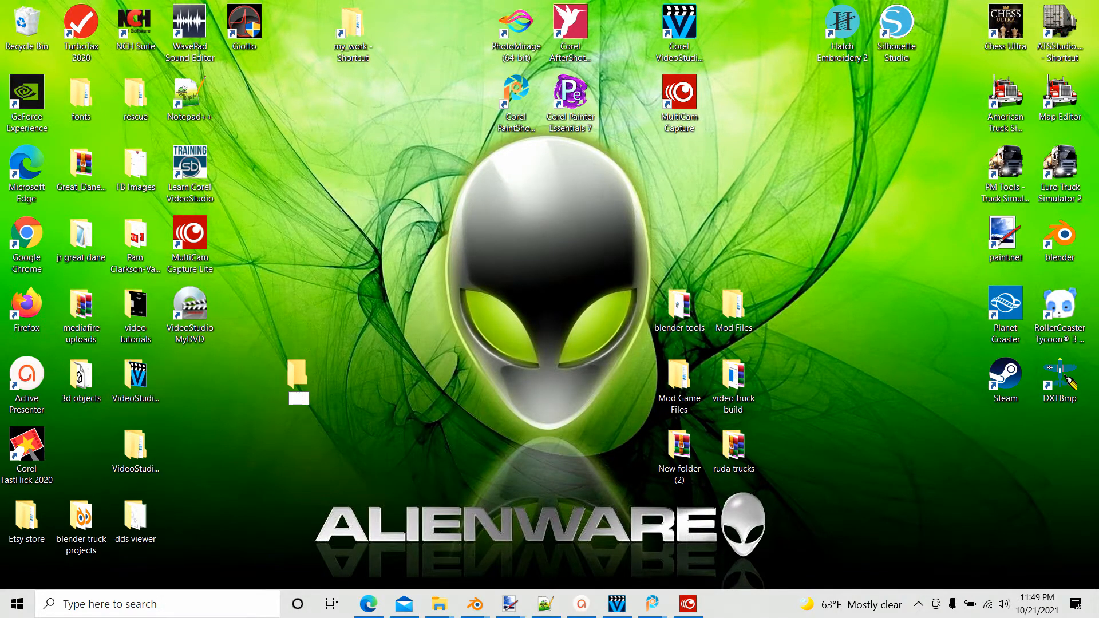
type("bed_decal_mod")
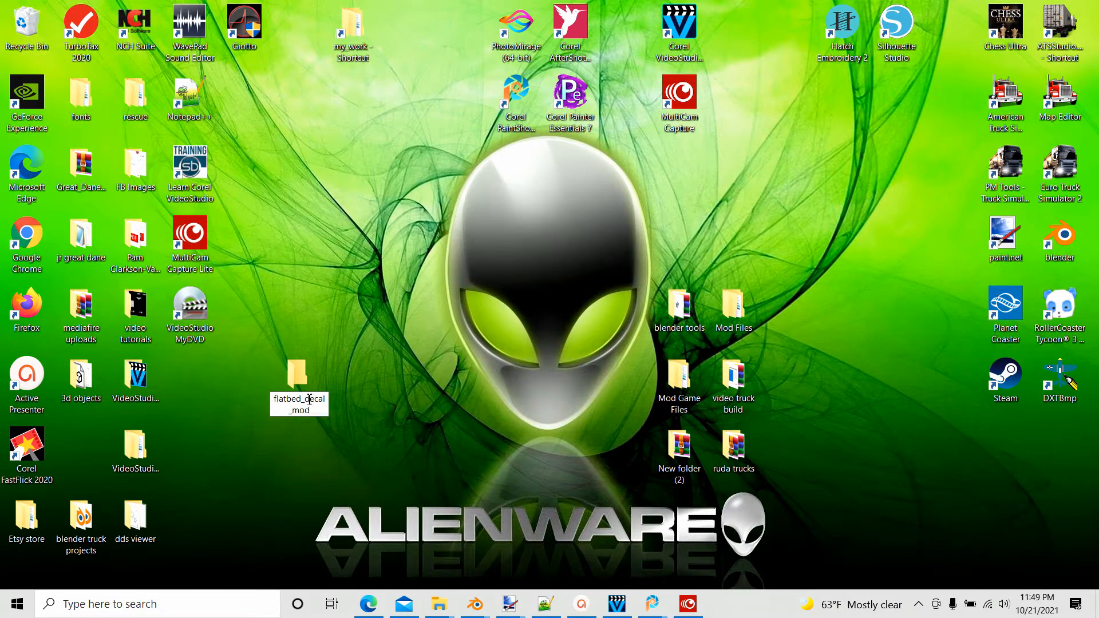
left_click(280, 321)
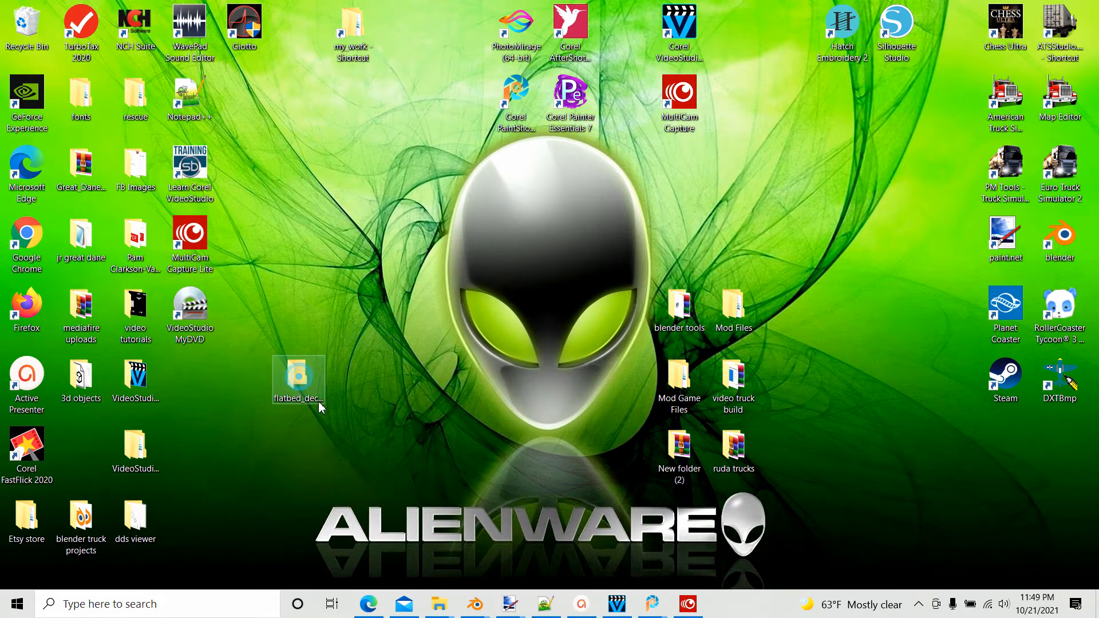
Open the flatbed_decal_mod folder and create a subfolder named vehicle inside it.
double_click(317, 403)
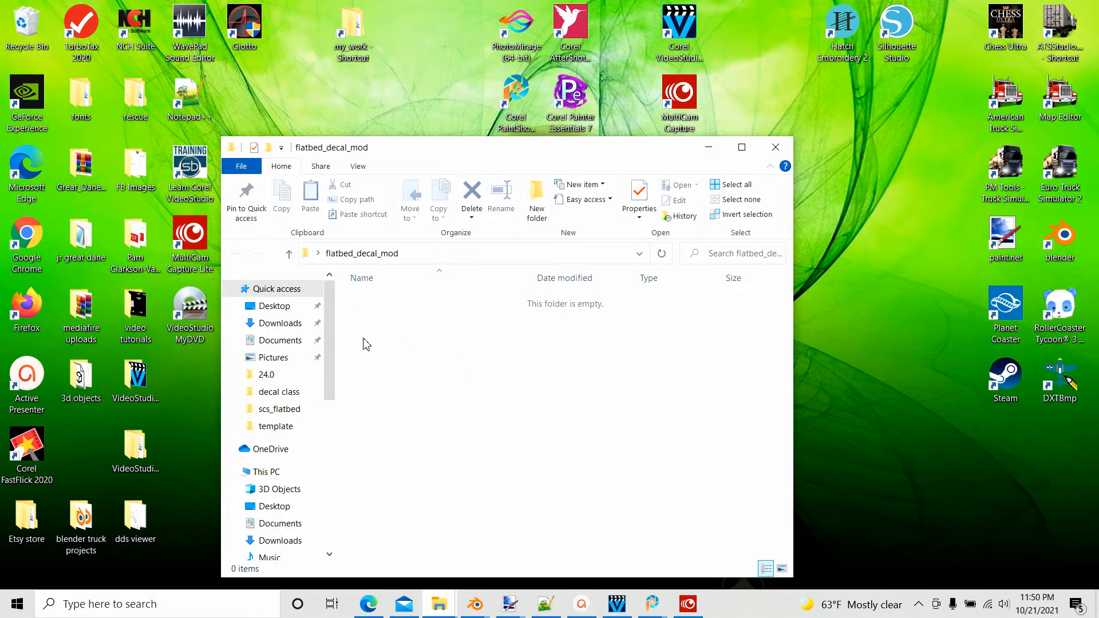
right_click(360, 371)
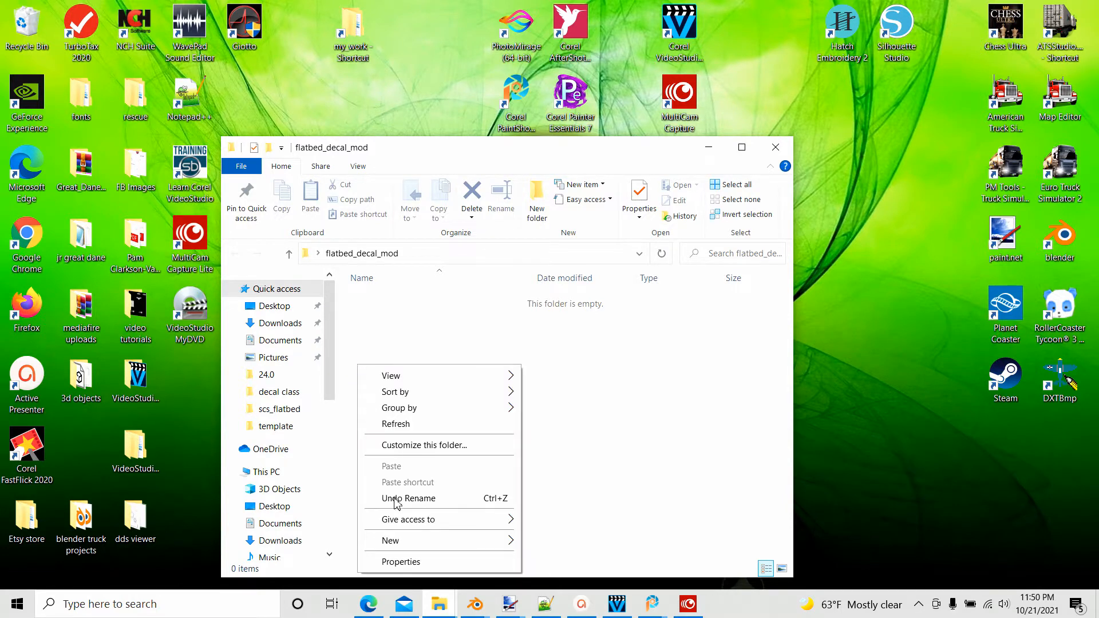
mouse_move(395, 548)
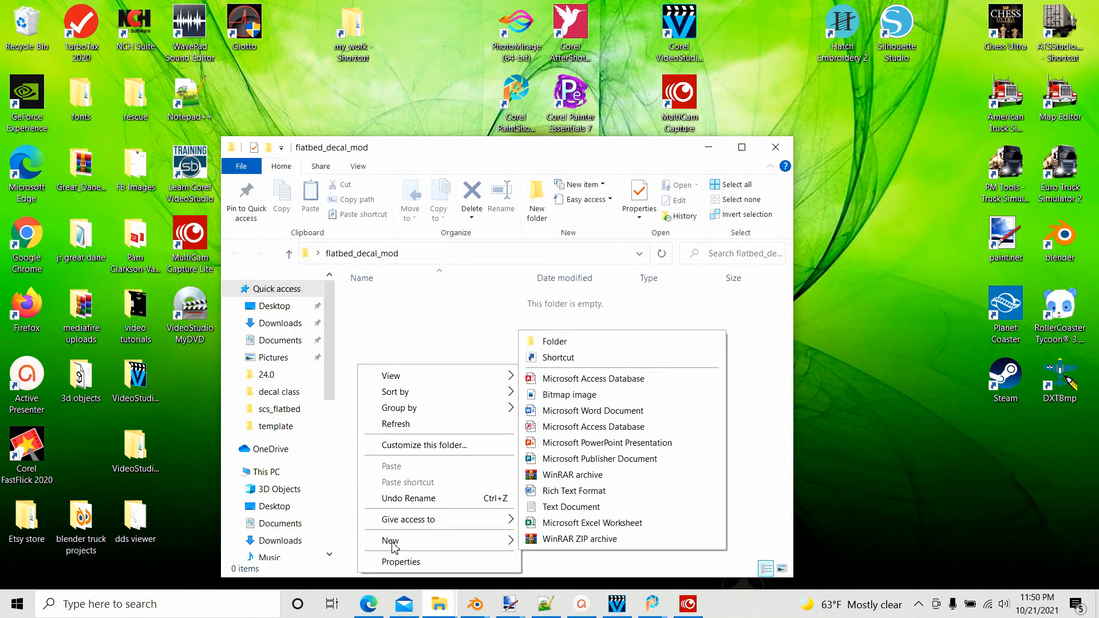
left_click(553, 343)
type("ve")
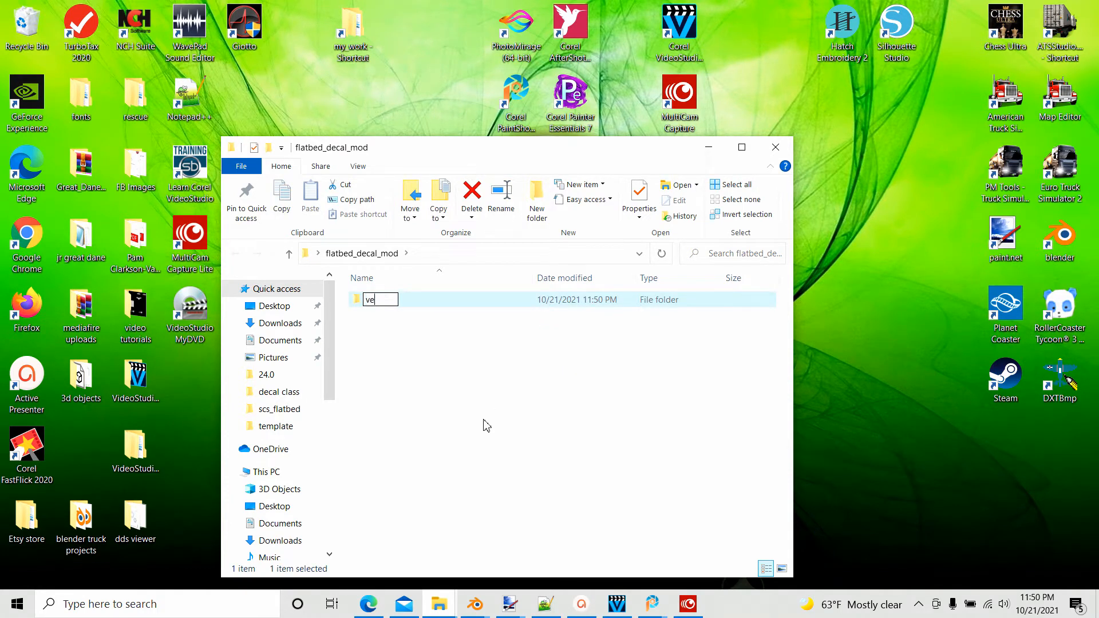
type("hicle")
left_click(369, 322)
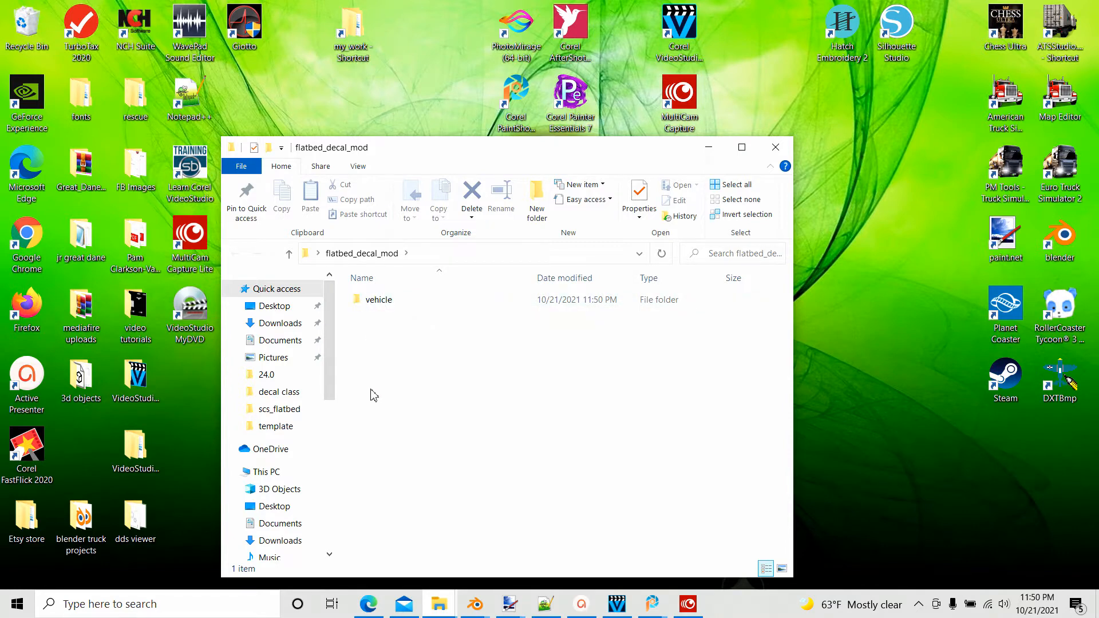
Create a second subfolder named material in flatbed_decal_mod, alongside the vehicle folder.
left_click(363, 362)
right_click(363, 362)
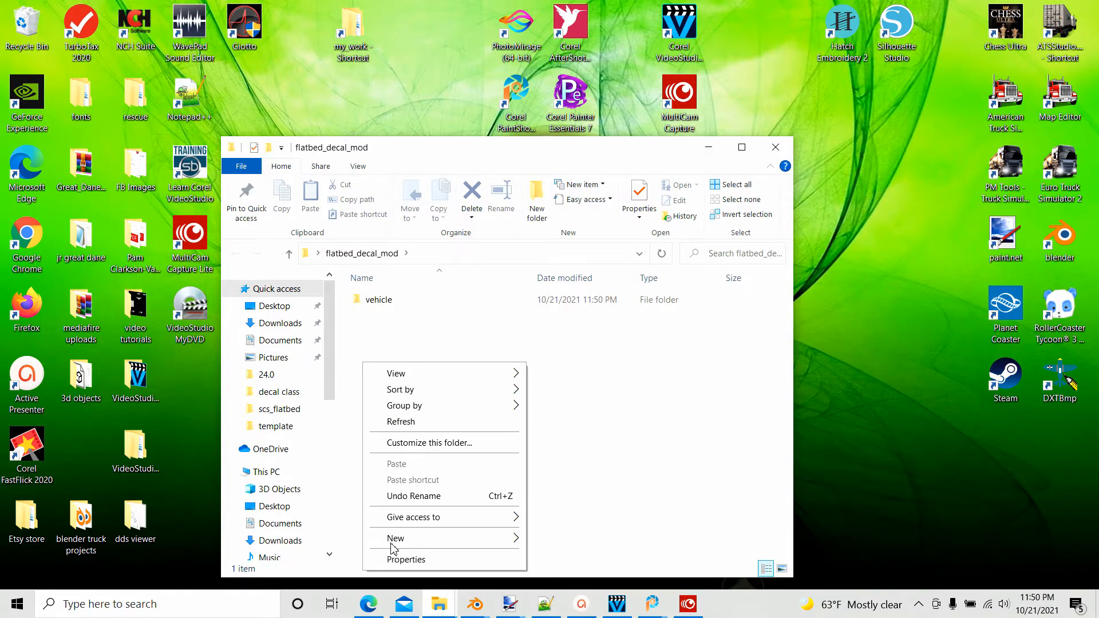
mouse_move(483, 539)
left_click(554, 339)
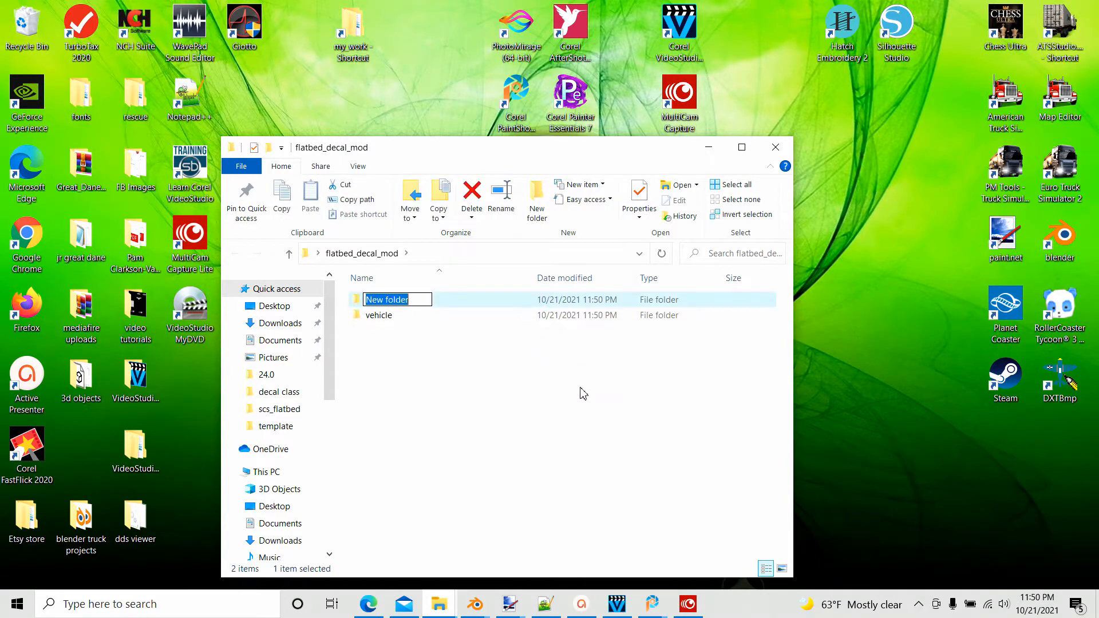
type("material")
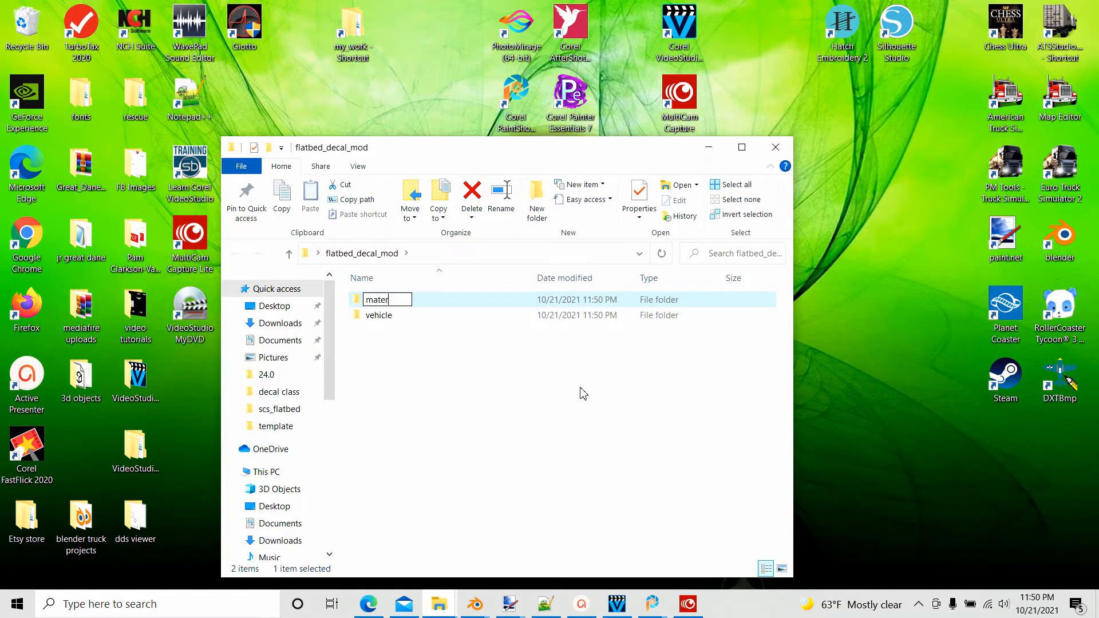
left_click(467, 471)
Create a third subfolder named def in the flatbed_decal_mod folder.
right_click(390, 407)
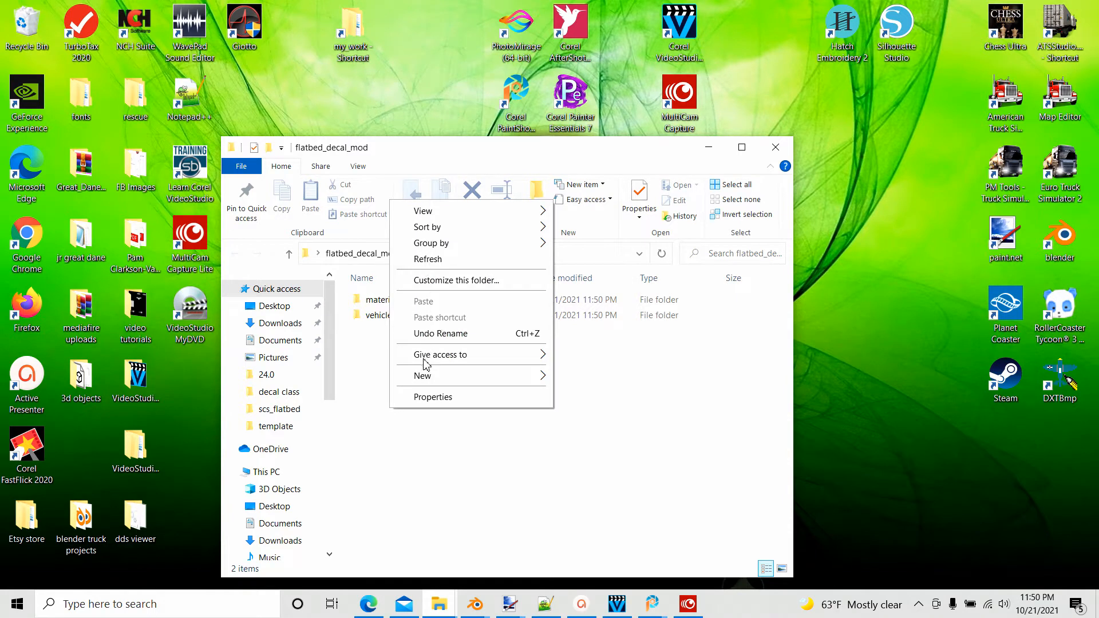
mouse_move(427, 376)
left_click(600, 378)
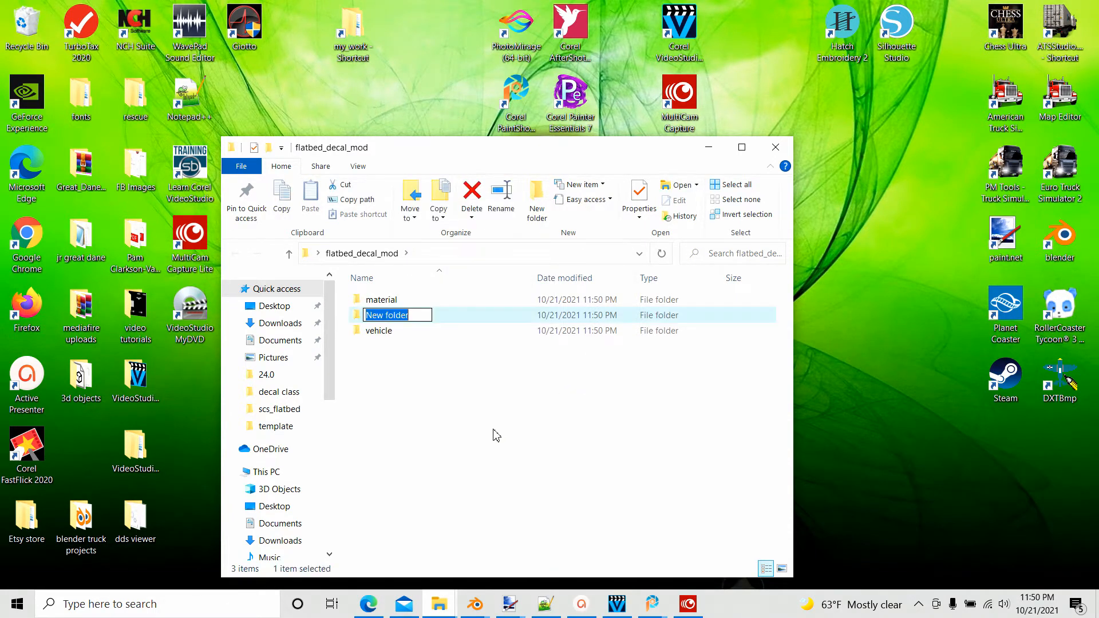
type("def")
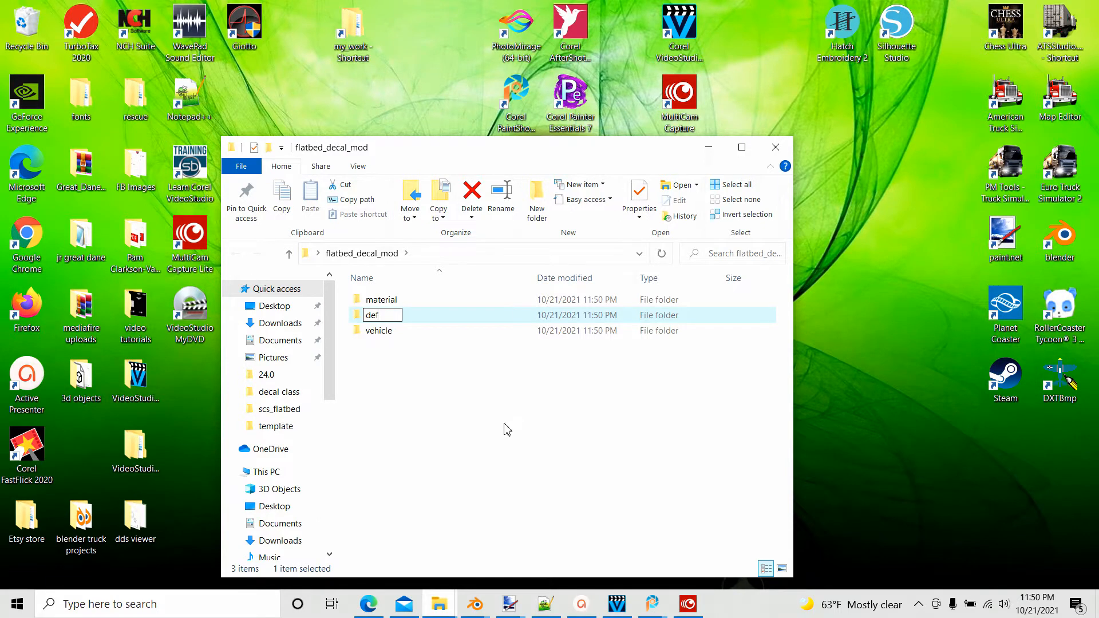
left_click(475, 439)
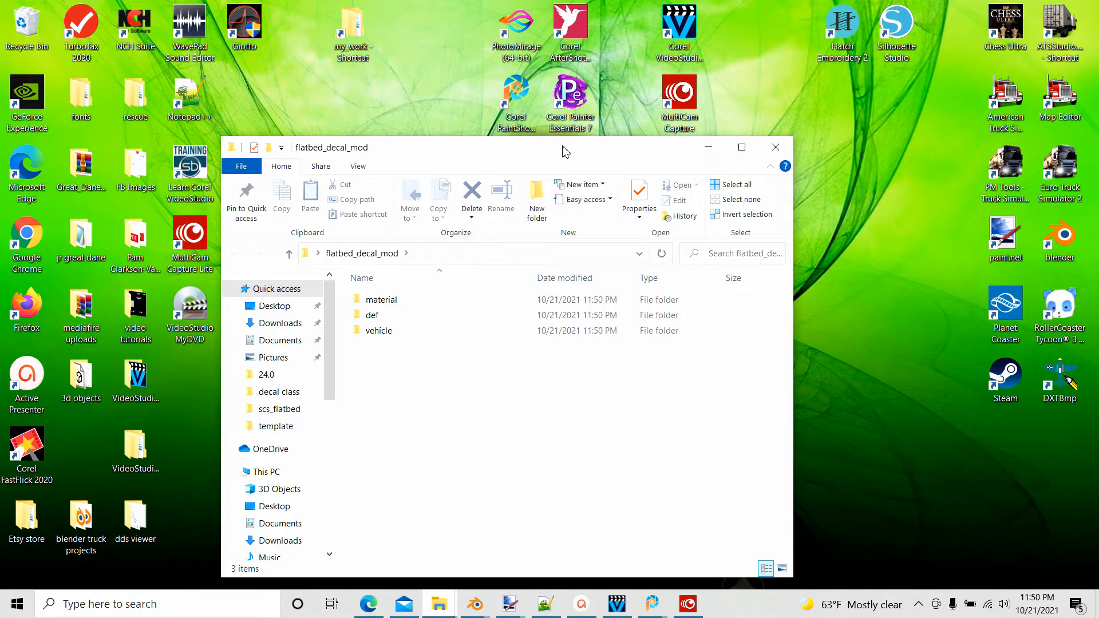
Move and narrow the flatbed_decal_mod window, then open Mod Game Files from the desktop and place its window beside it.
left_click_drag(564, 150, 420, 83)
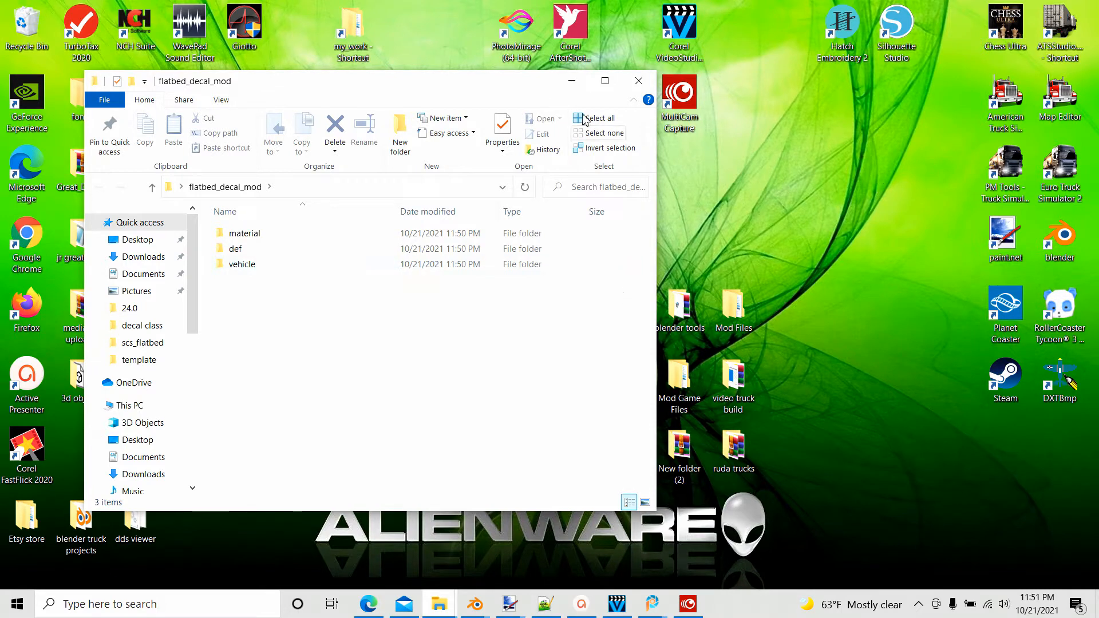
left_click_drag(655, 222, 564, 223)
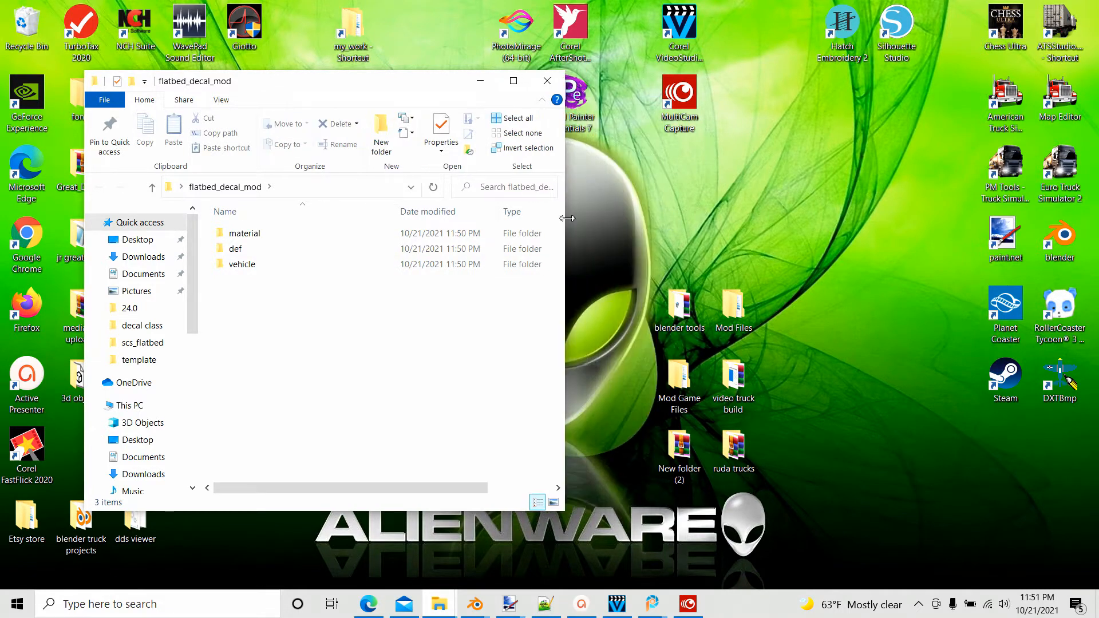
double_click(680, 377)
left_click_drag(378, 104, 859, 86)
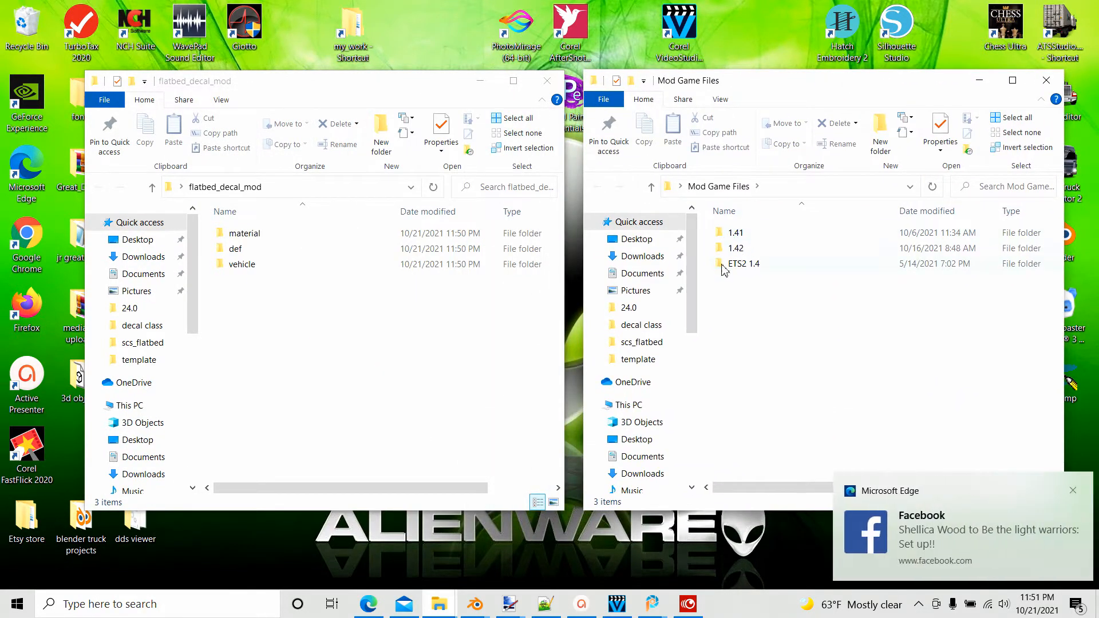
left_click(1067, 490)
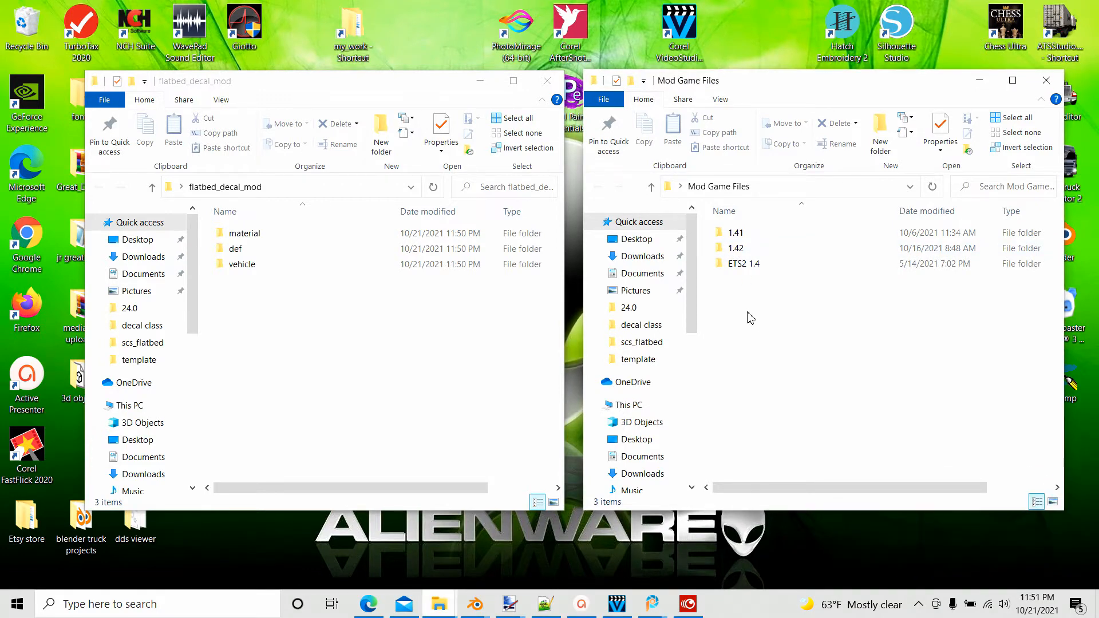
In the Mod Game Files window, open the vehicle folder inside 1.42's extracted base folder.
double_click(728, 252)
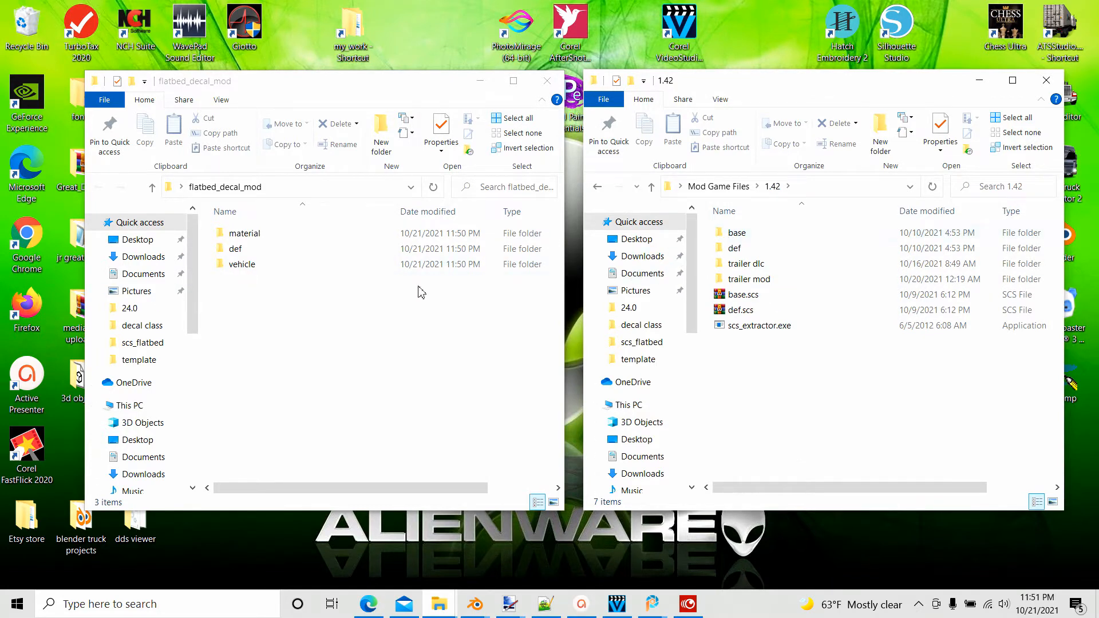
double_click(732, 234)
scroll(801, 380, "down", 1)
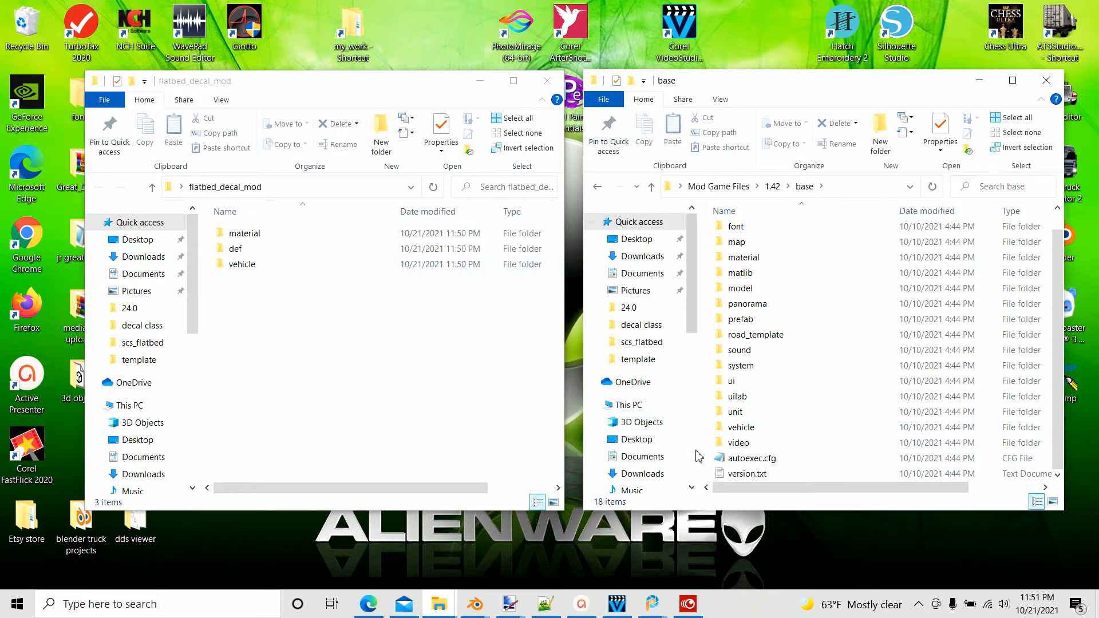
double_click(741, 427)
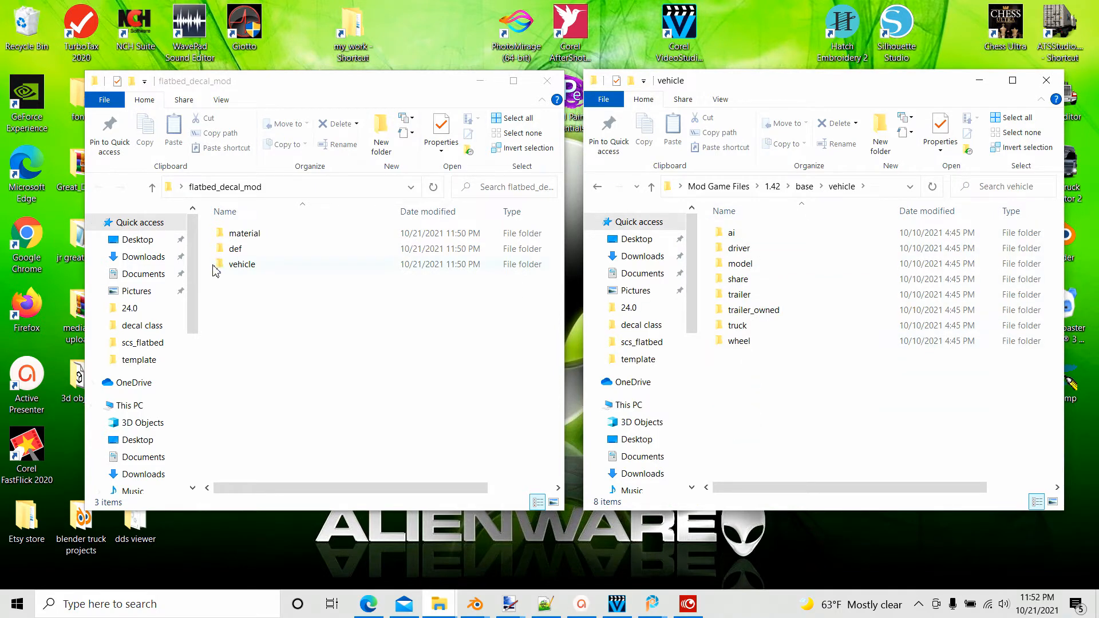
Open the mod's own vehicle folder and create a subfolder named trailer_owned in it.
double_click(241, 265)
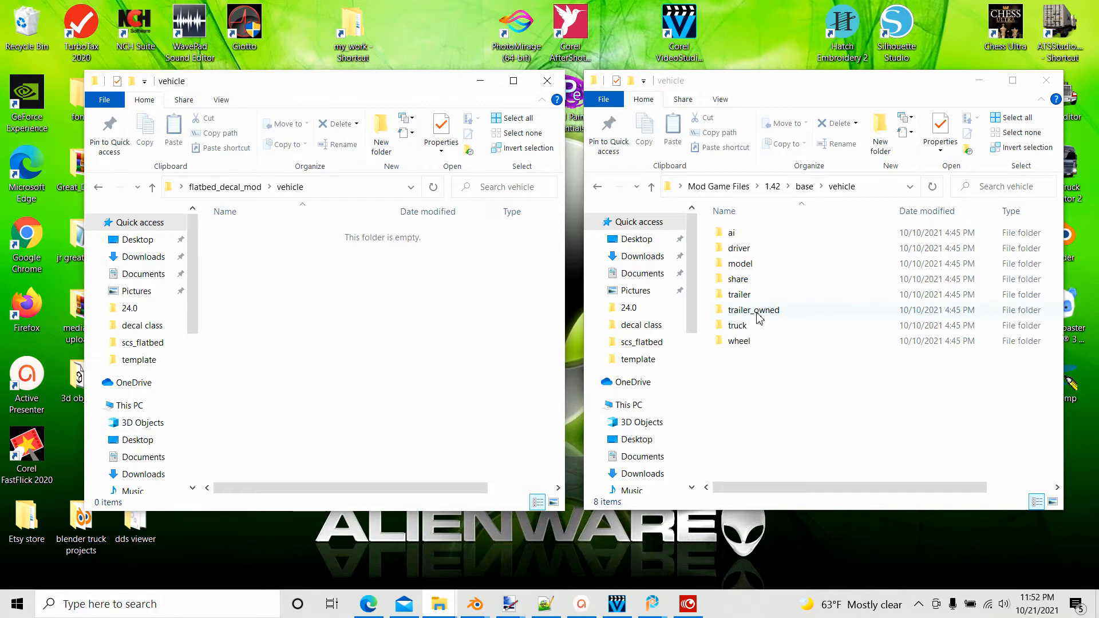
right_click(234, 295)
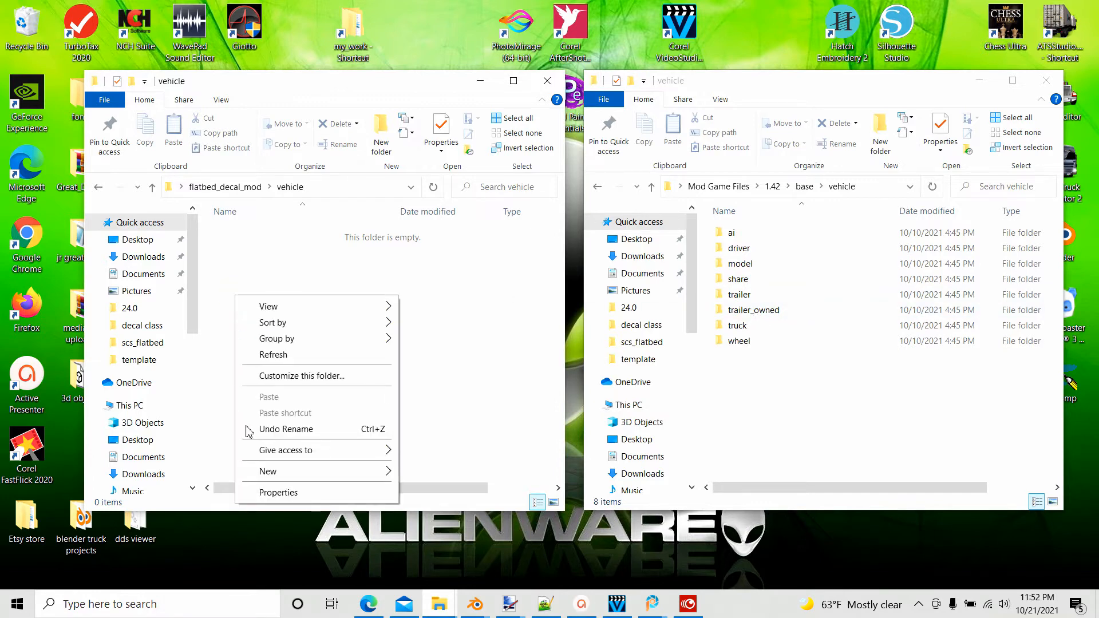
mouse_move(267, 471)
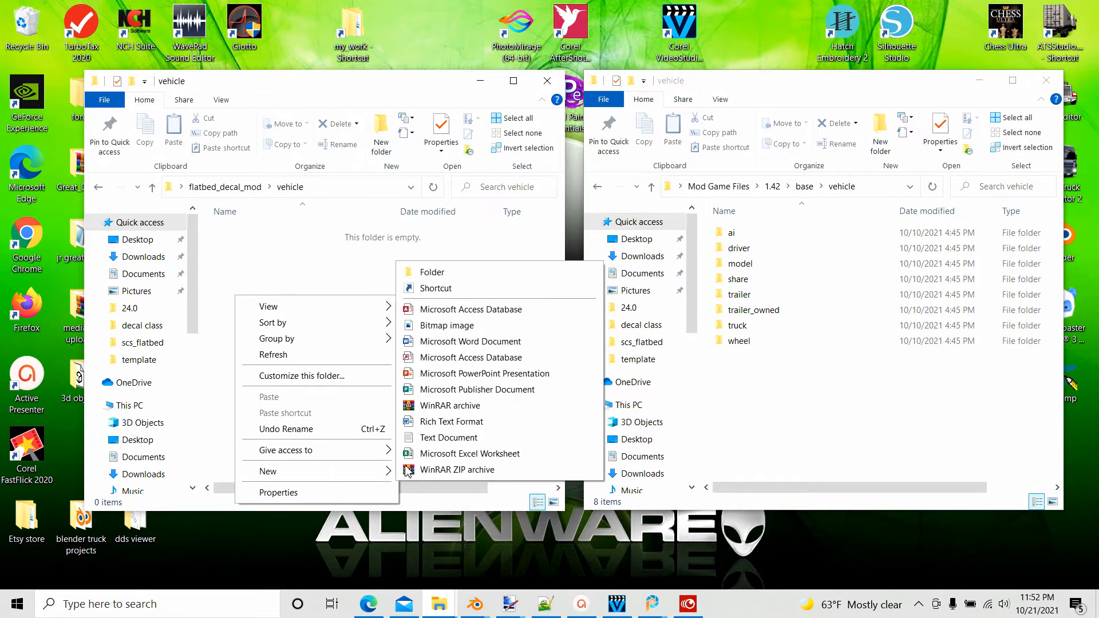
left_click(432, 273)
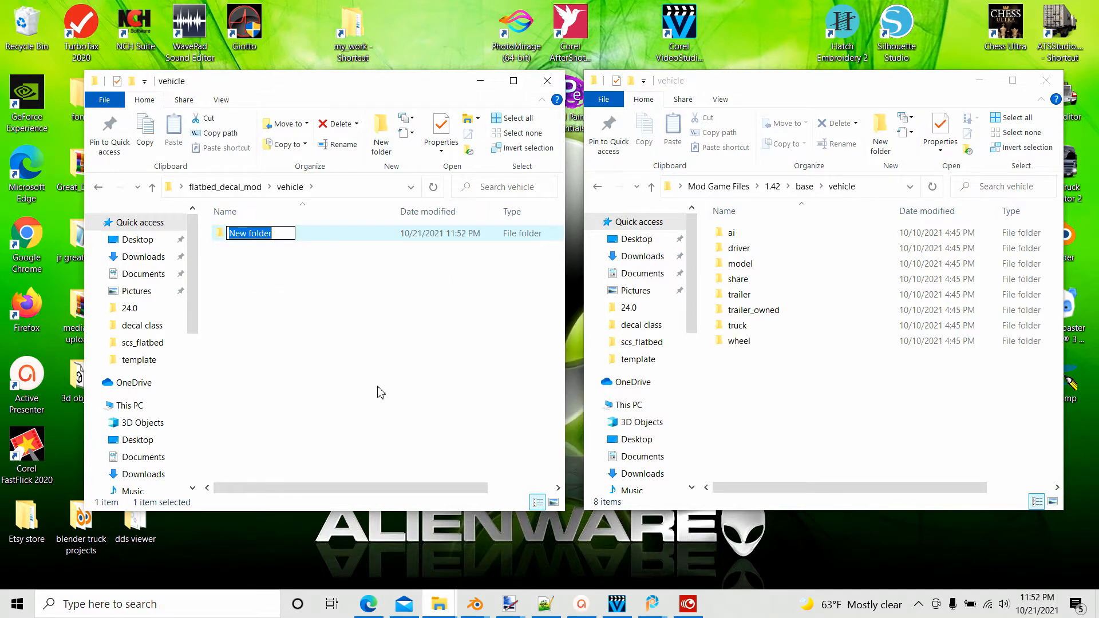
type("trailer_")
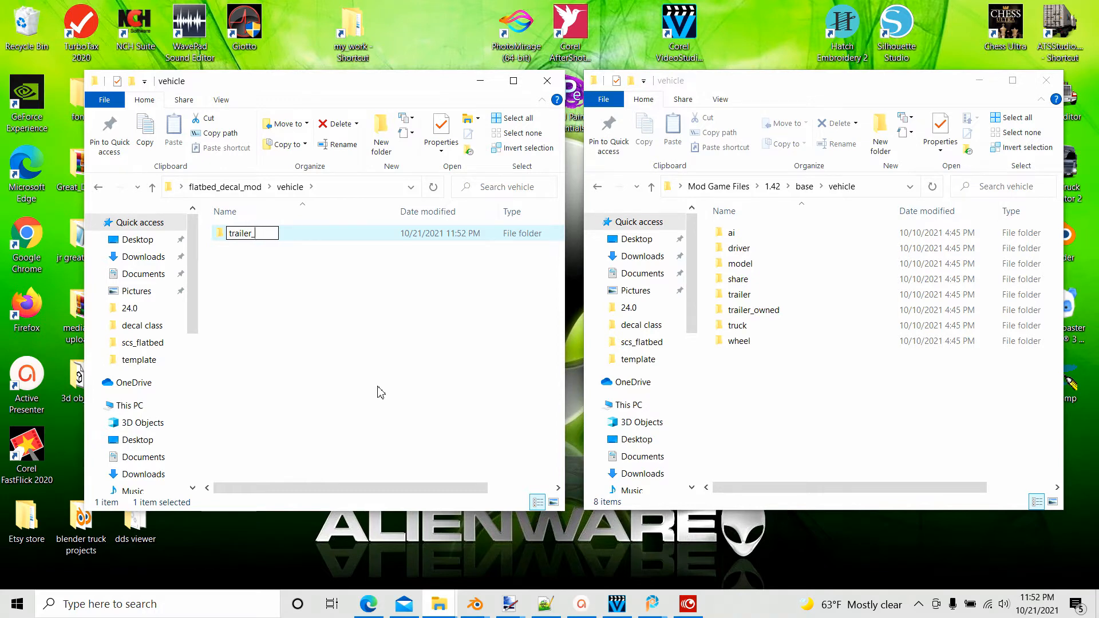
type("owned")
left_click(272, 306)
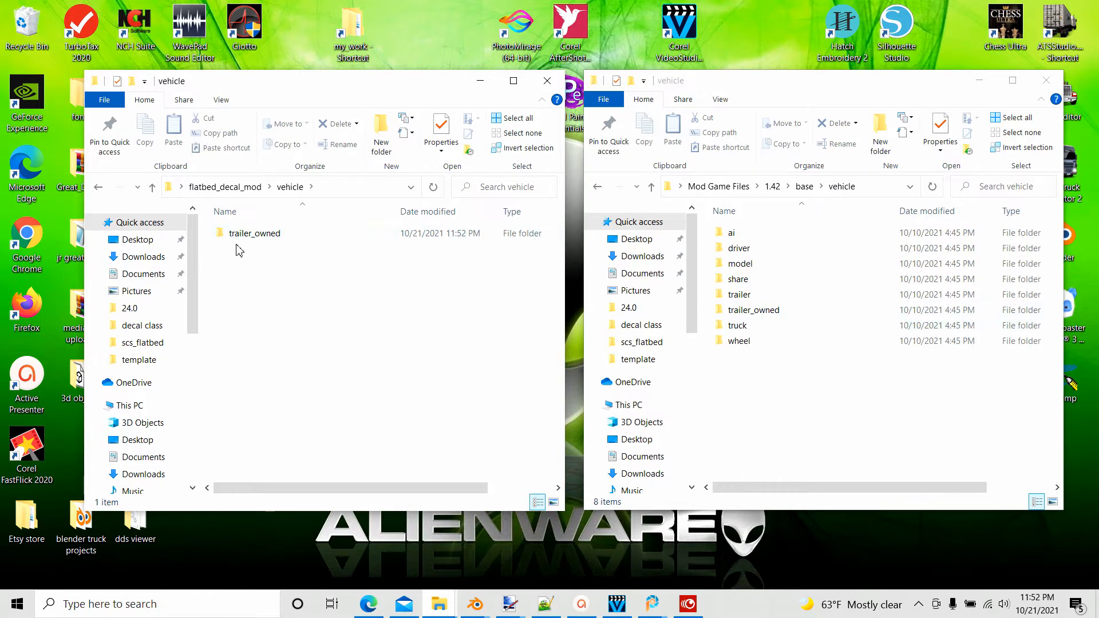
Open trailer_owned in both the base game and mod windows, and create a subfolder named scs_flatbed in the mod's copy.
double_click(737, 312)
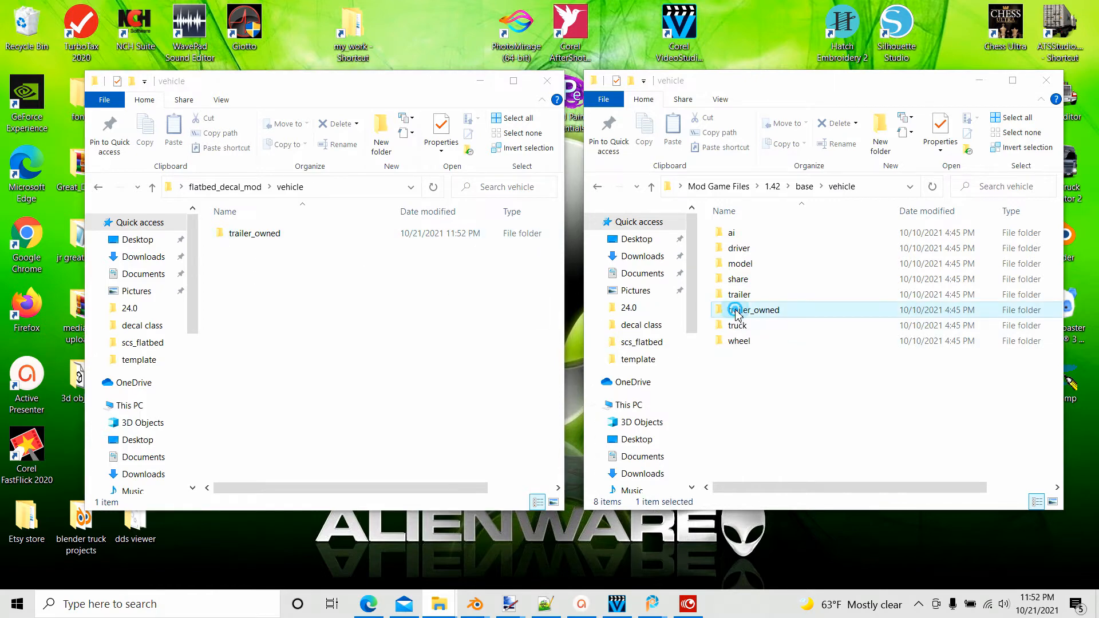
double_click(248, 235)
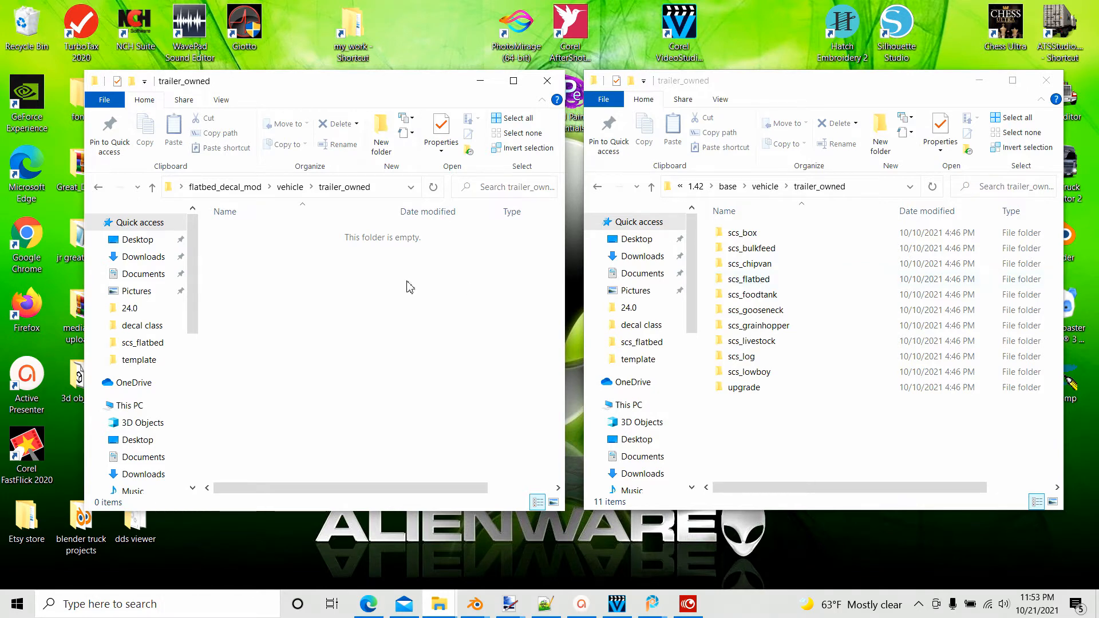
right_click(236, 288)
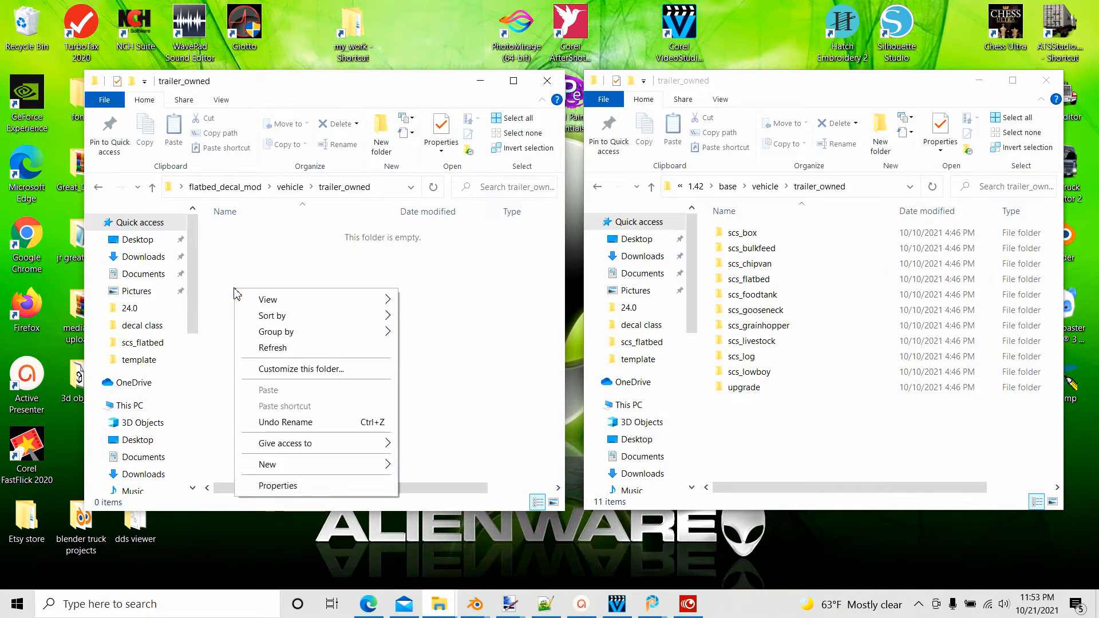
mouse_move(277, 471)
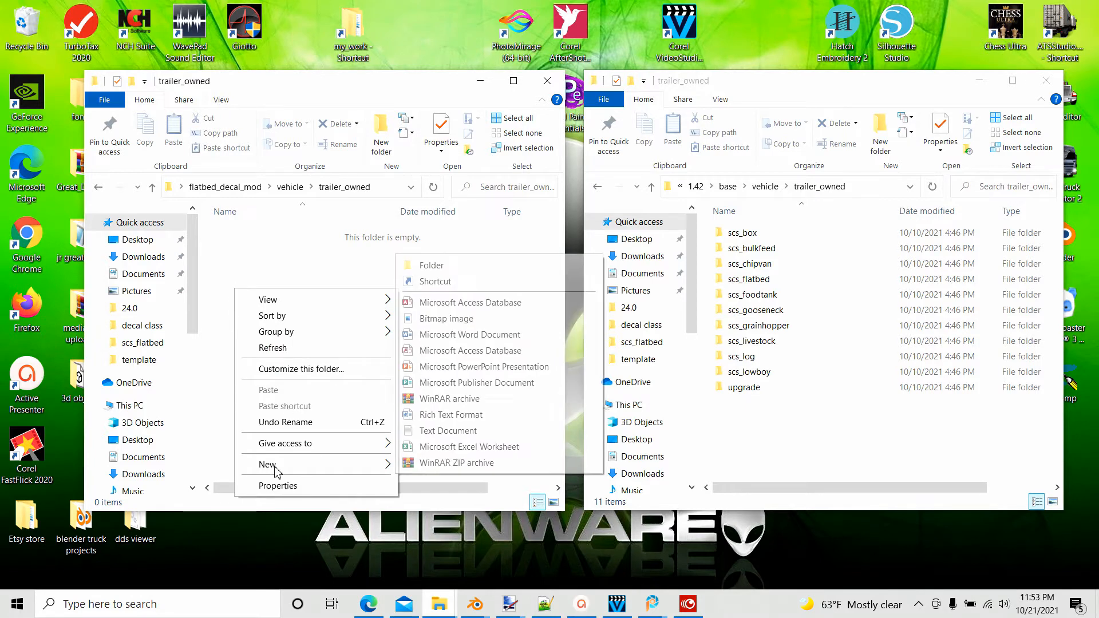
left_click(431, 265)
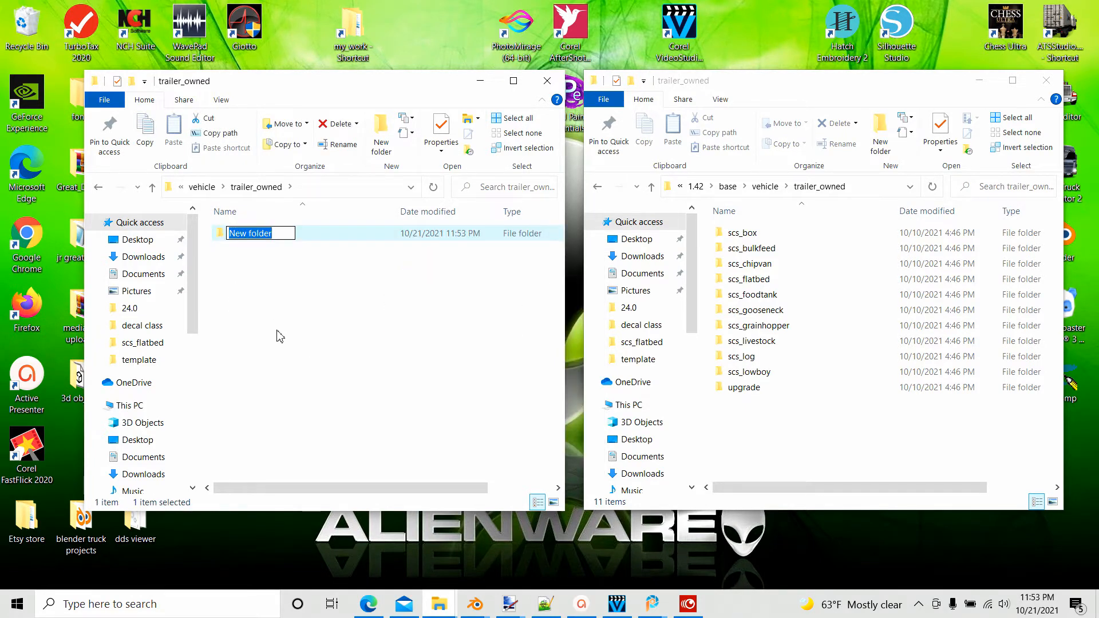
type("scs_flat")
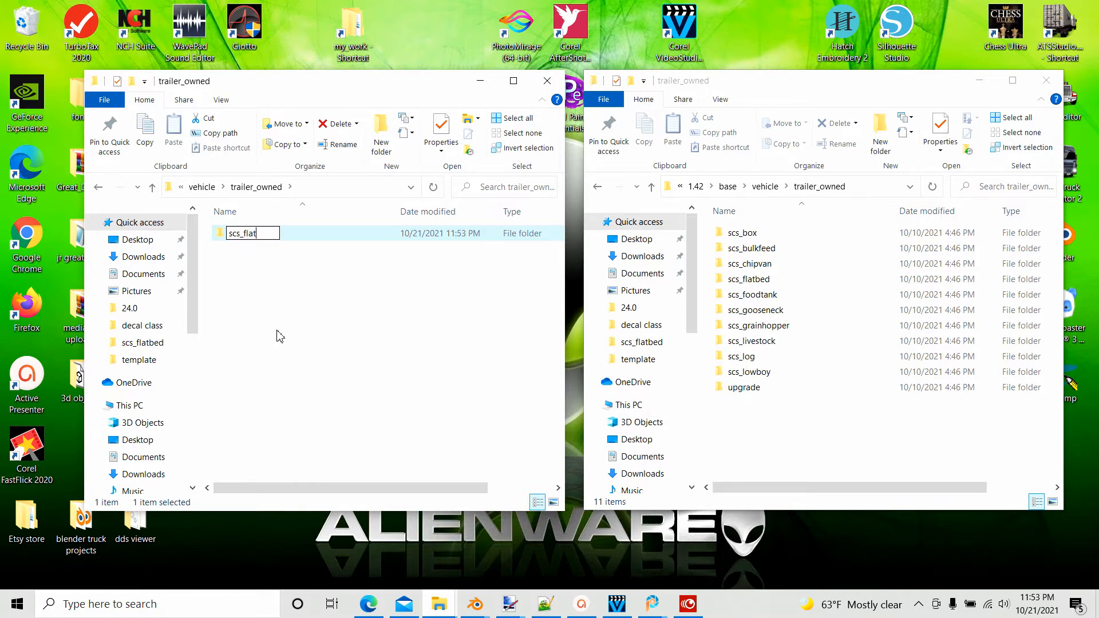
type("bed")
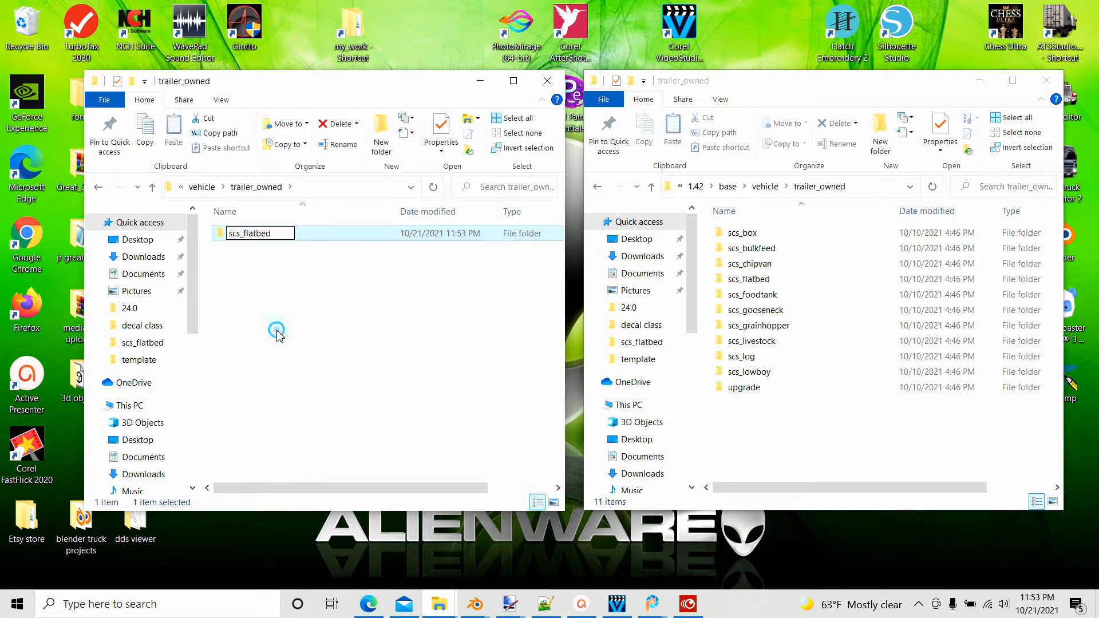
left_click(326, 377)
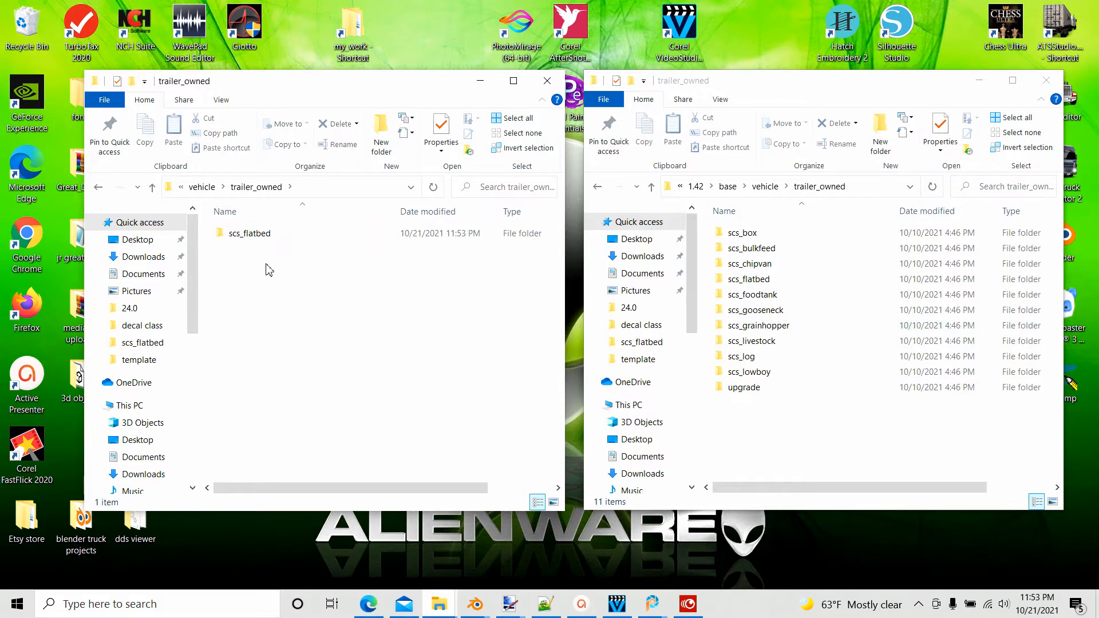
Open the scs_flatbed folder in both the base game window and the mod window.
double_click(739, 279)
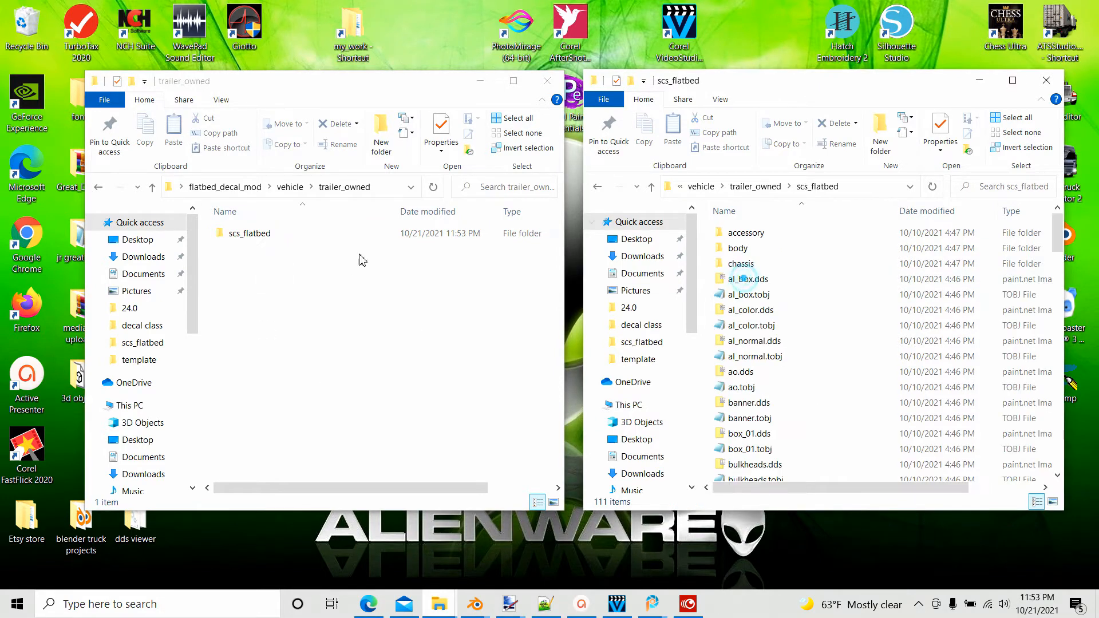
double_click(252, 235)
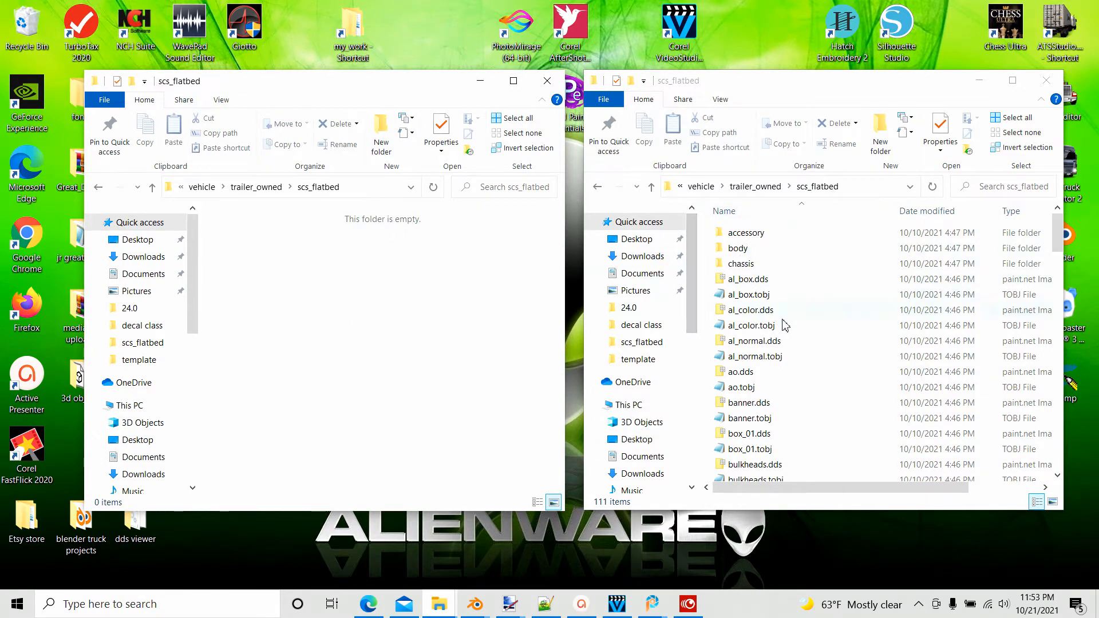
Look through the base game's scs_flatbed folder to review its subfolders and its .dds and .tobj files.
scroll(787, 324, "down", 5)
scroll(792, 337, "down", 20)
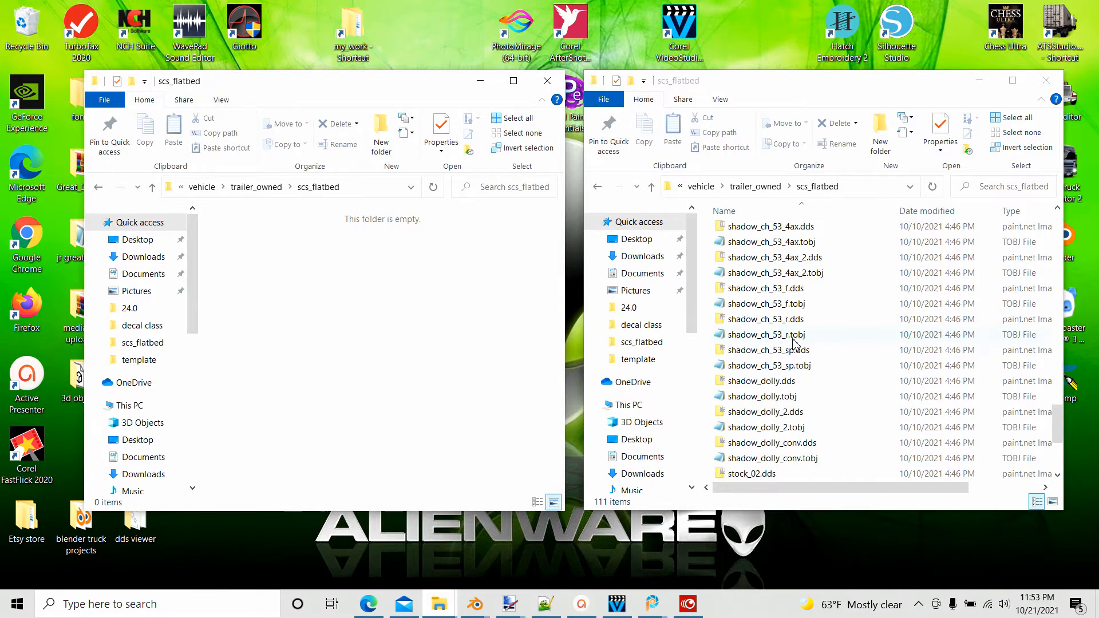
scroll(781, 390, "up", 20)
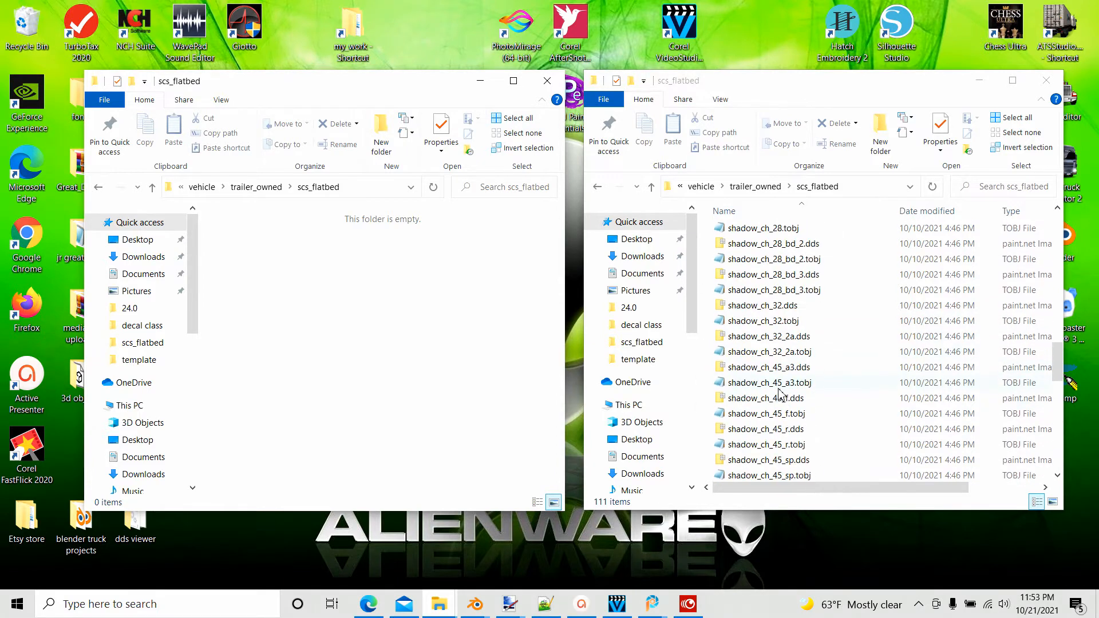
scroll(781, 392, "up", 8)
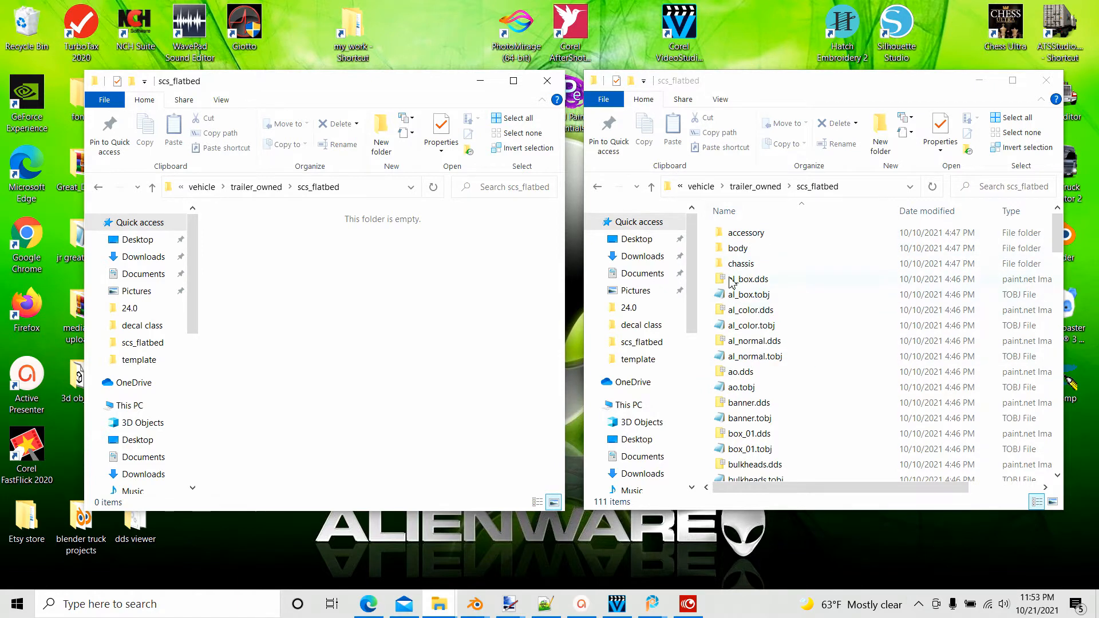
scroll(763, 348, "down", 4)
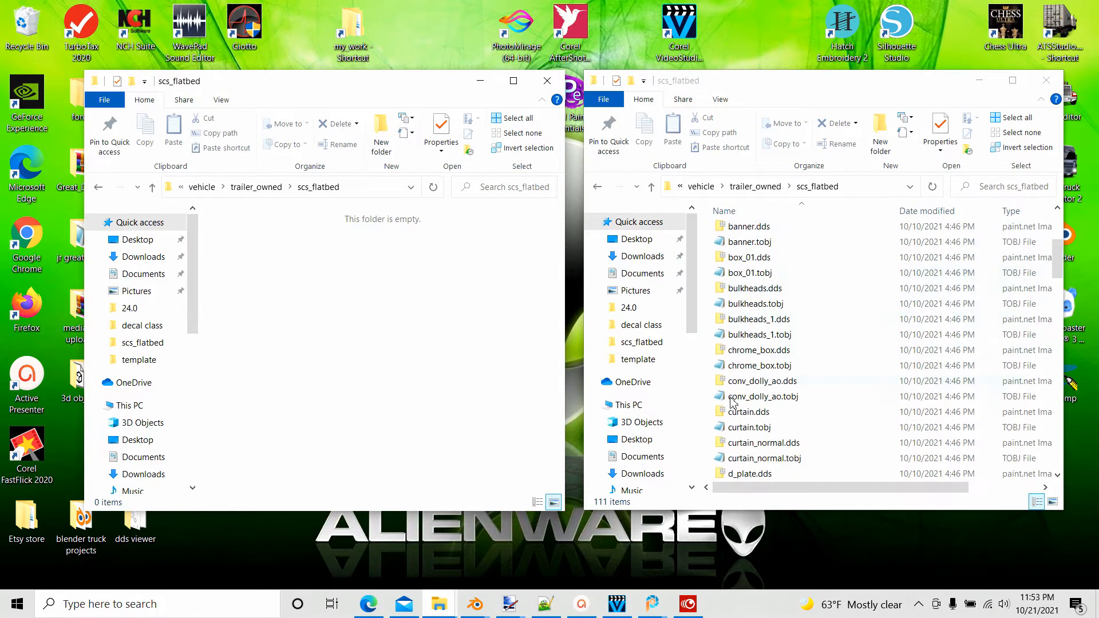
scroll(761, 372, "down", 12)
scroll(758, 417, "down", 5)
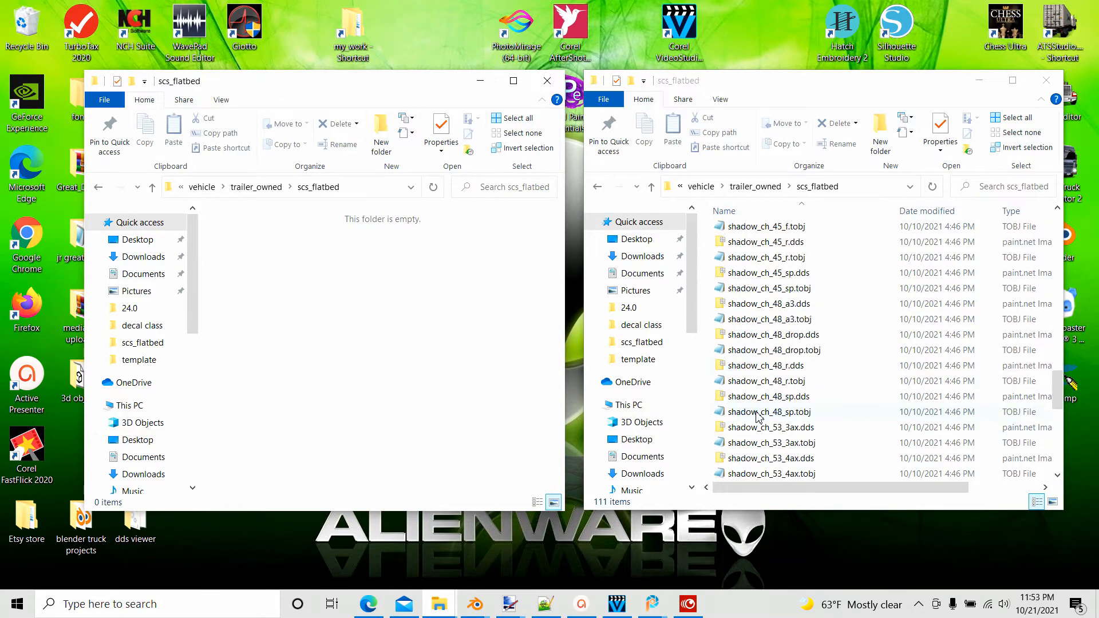
scroll(758, 422, "up", 20)
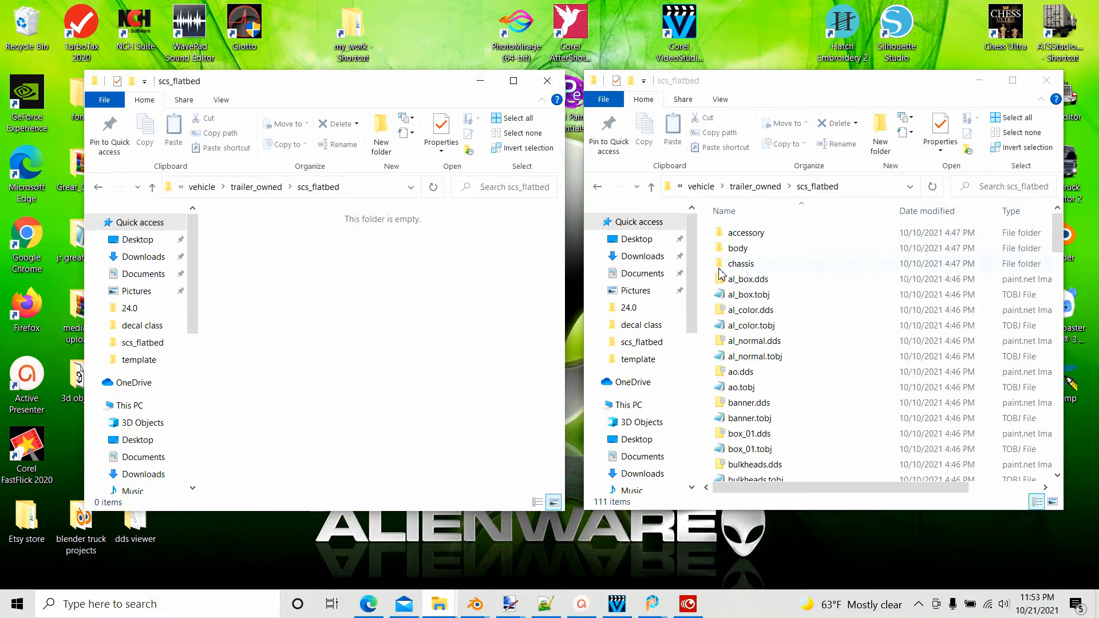
Create a subfolder named accessory in the mod's scs_flatbed folder.
right_click(222, 260)
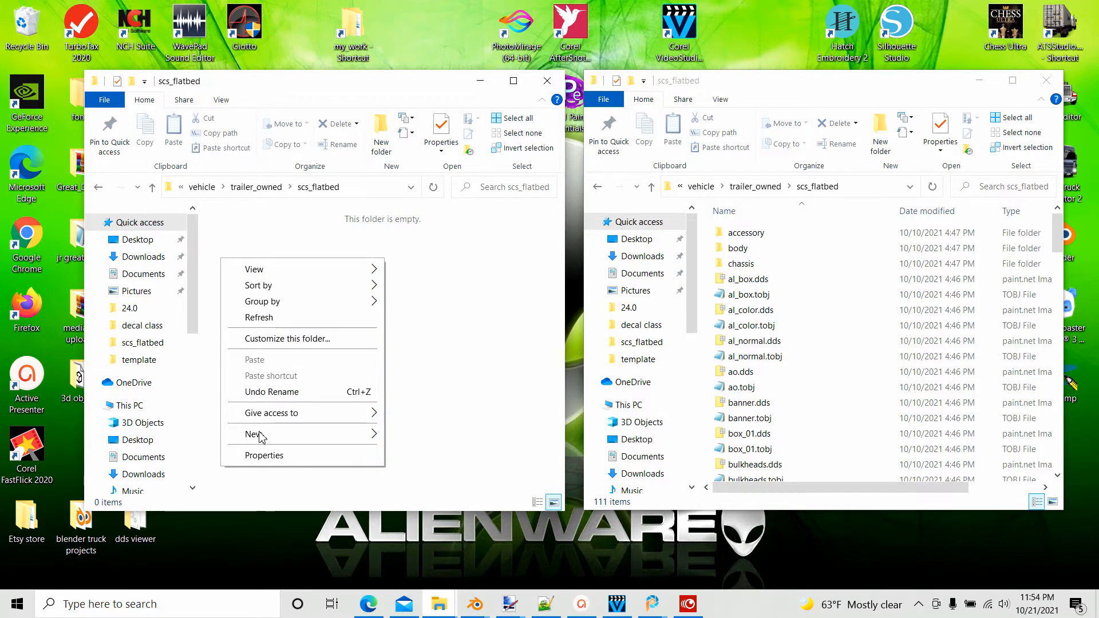
mouse_move(376, 438)
left_click(413, 236)
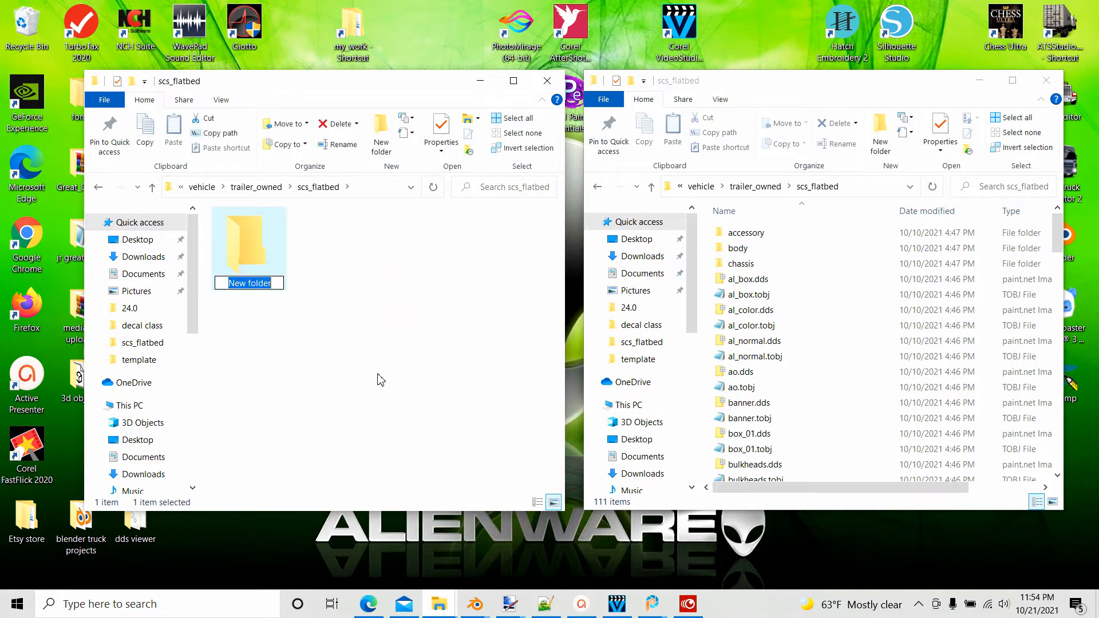
type("acce")
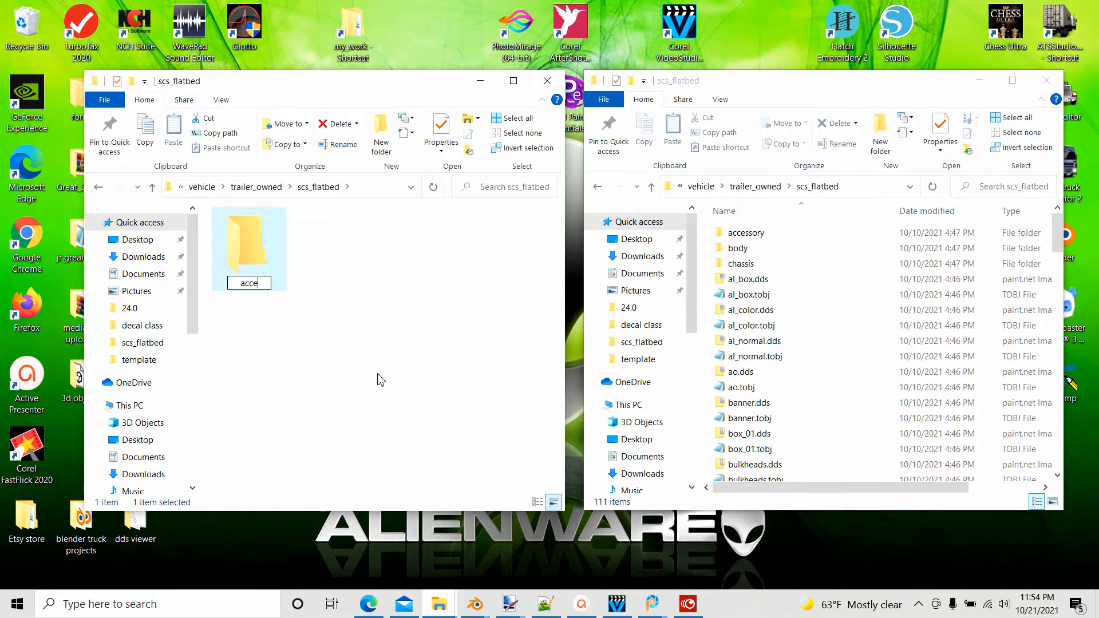
type("ssory")
left_click(256, 309)
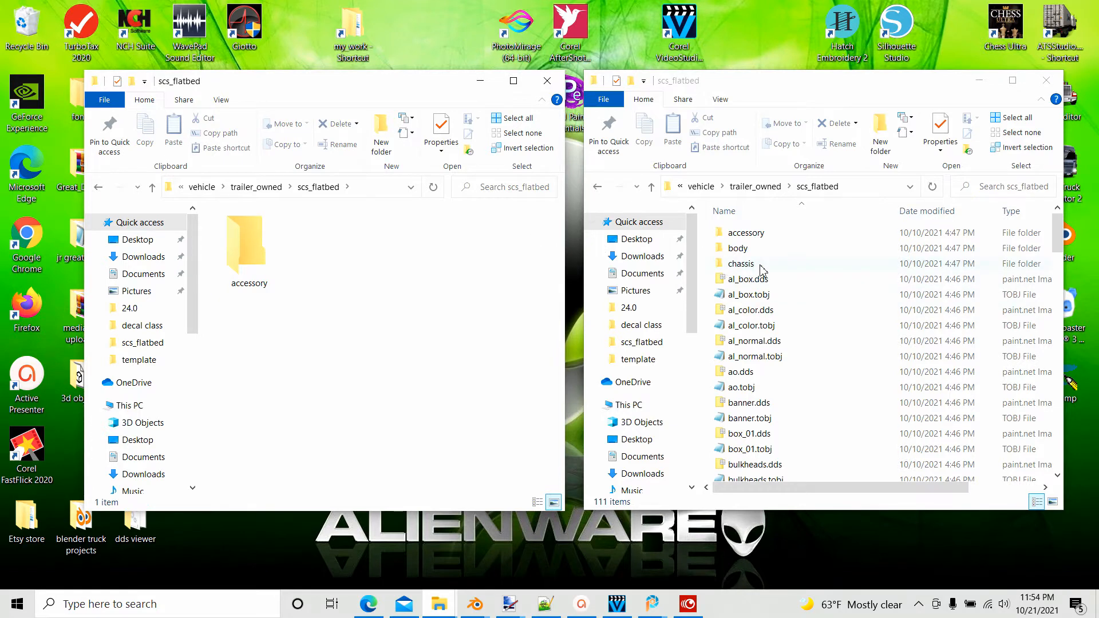
Create a second subfolder named chassis beside accessory in the mod's scs_flatbed folder.
right_click(267, 338)
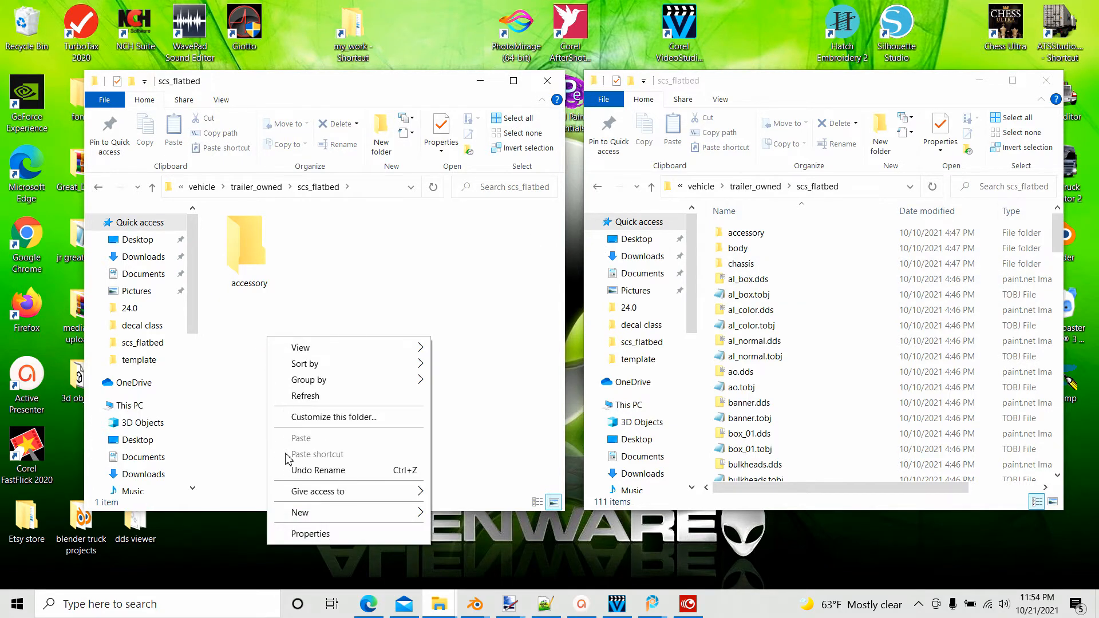
mouse_move(302, 514)
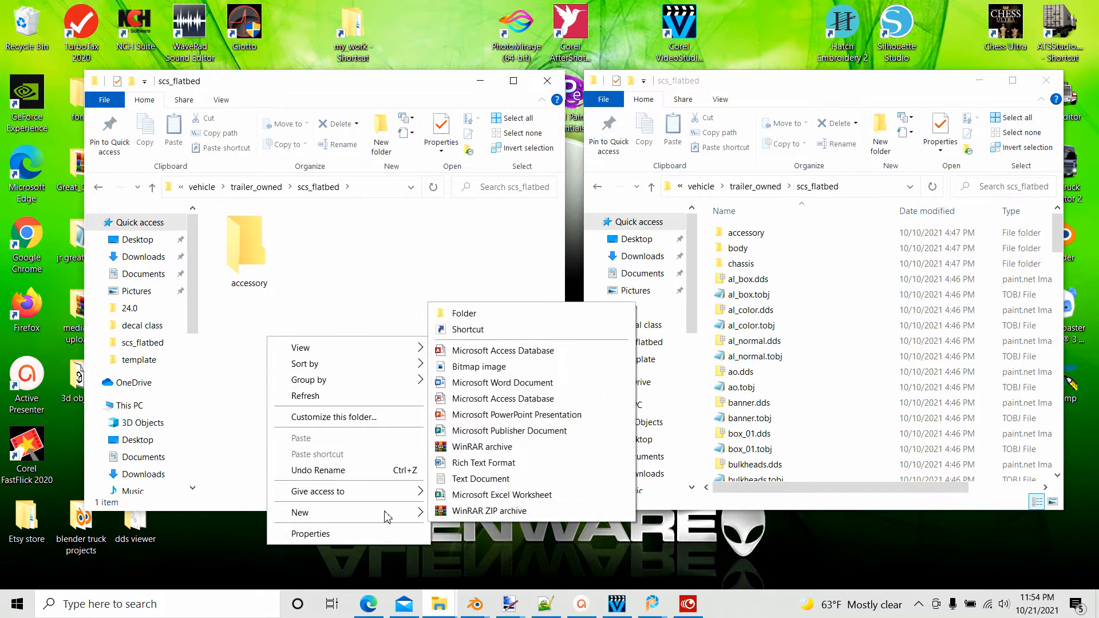
left_click(491, 313)
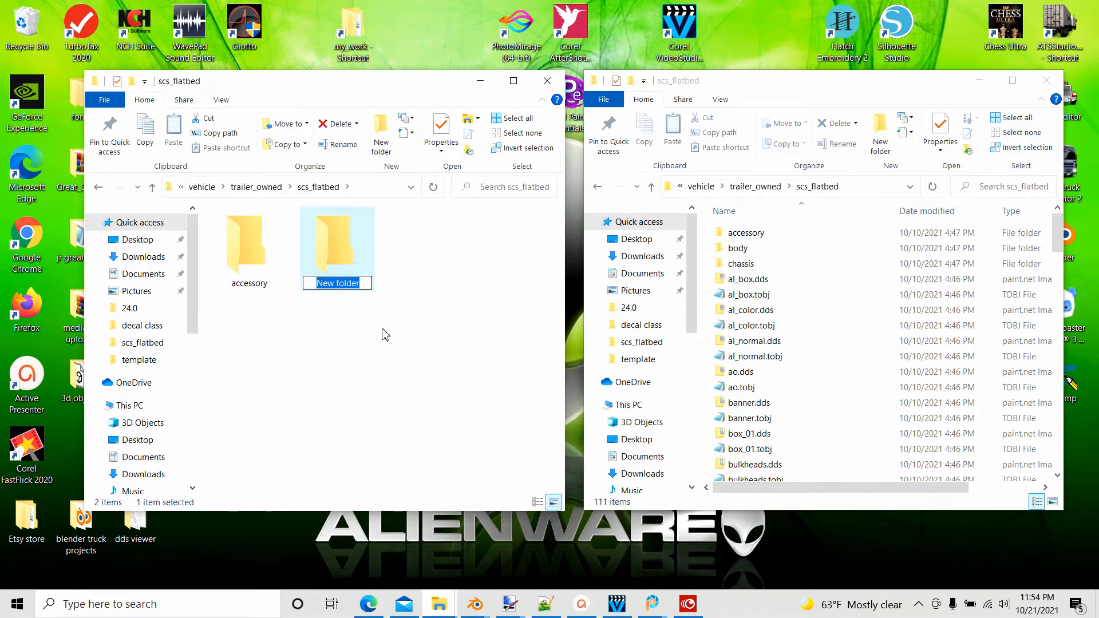
type("chassis")
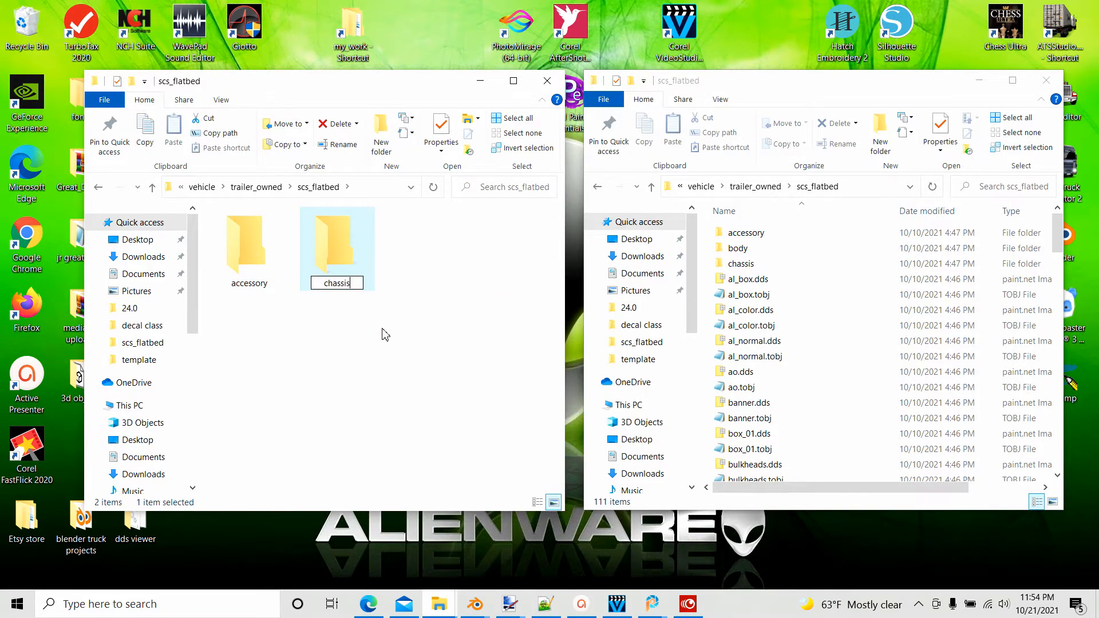
left_click(313, 383)
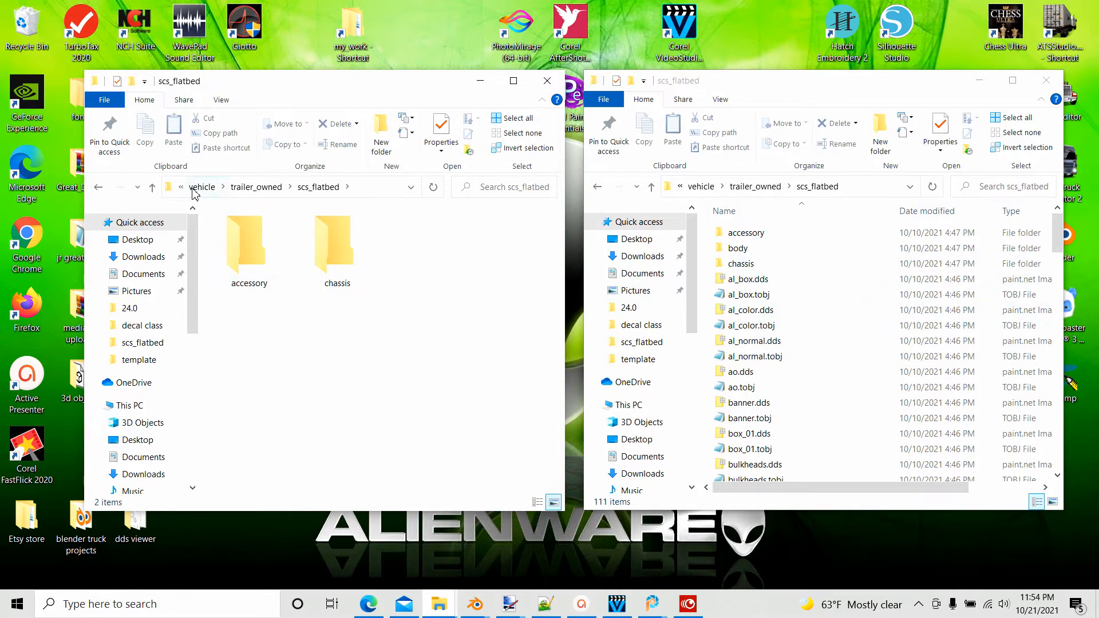
Go back up to the flatbed_decal_mod folder in the mod window and to the base folder in the game files window.
left_click(151, 187)
left_click(152, 188)
left_click(152, 188)
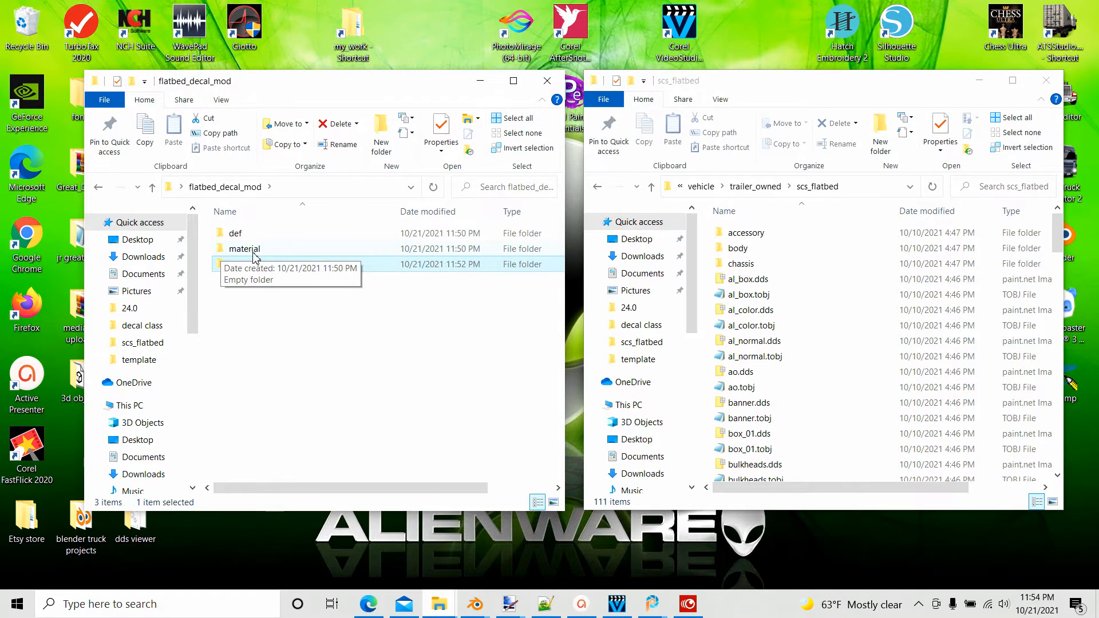
left_click(653, 189)
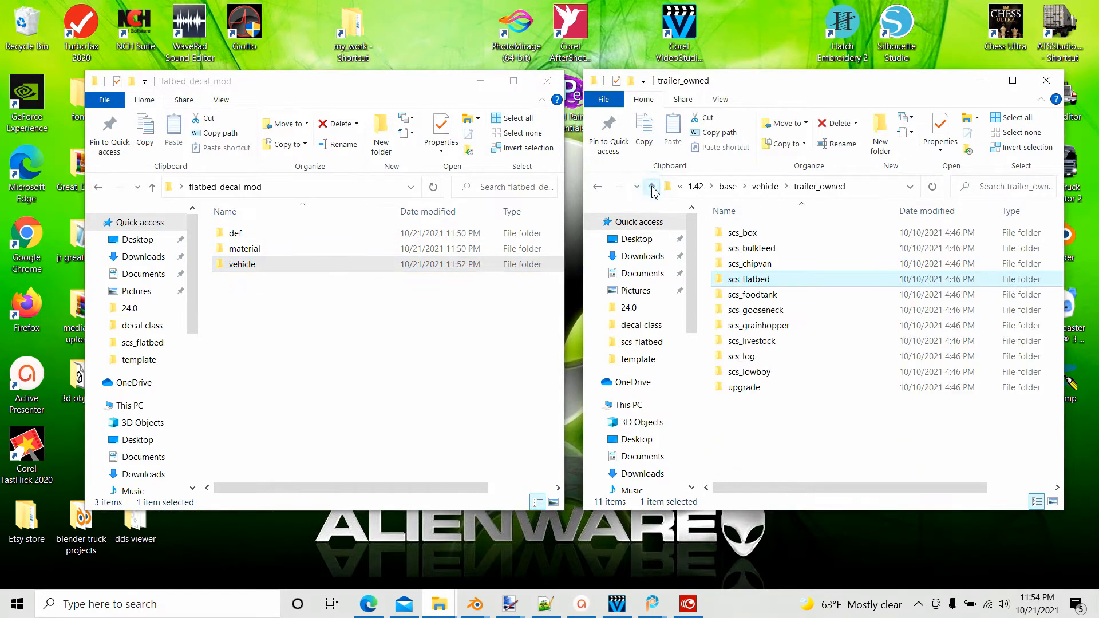
left_click(652, 189)
left_click(653, 189)
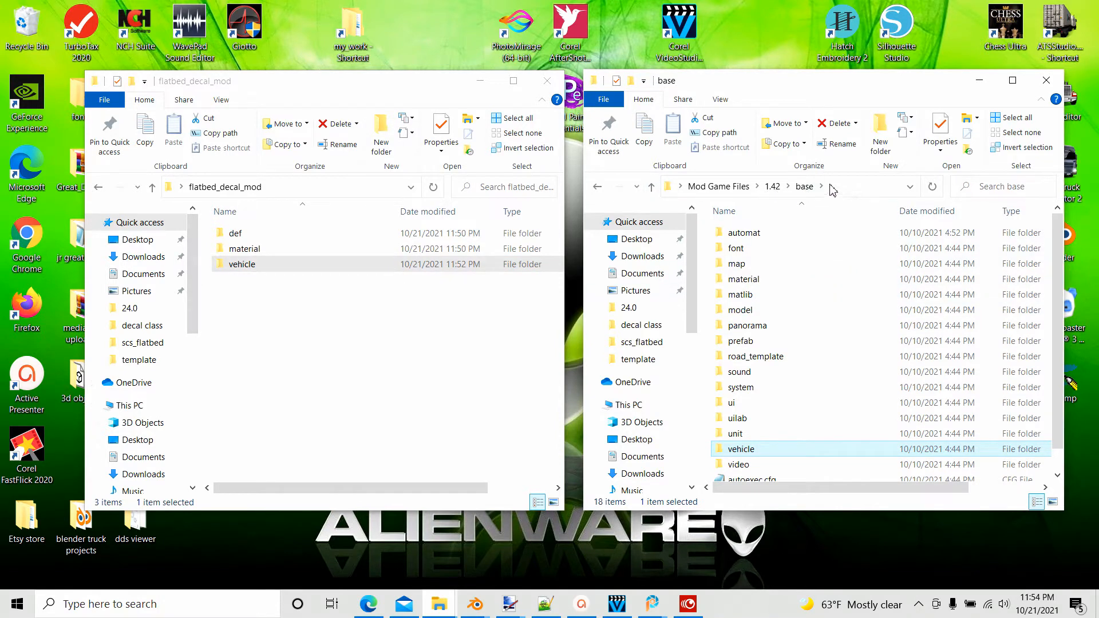
Open the material folder in both the base game window and the mod window.
left_click(253, 254)
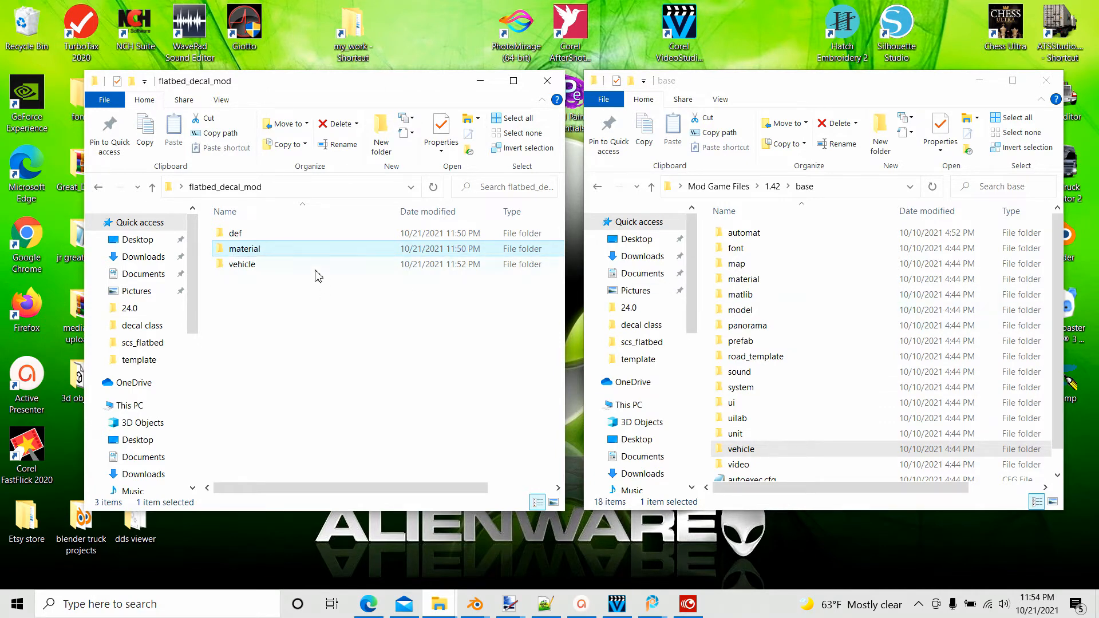
double_click(736, 279)
double_click(222, 250)
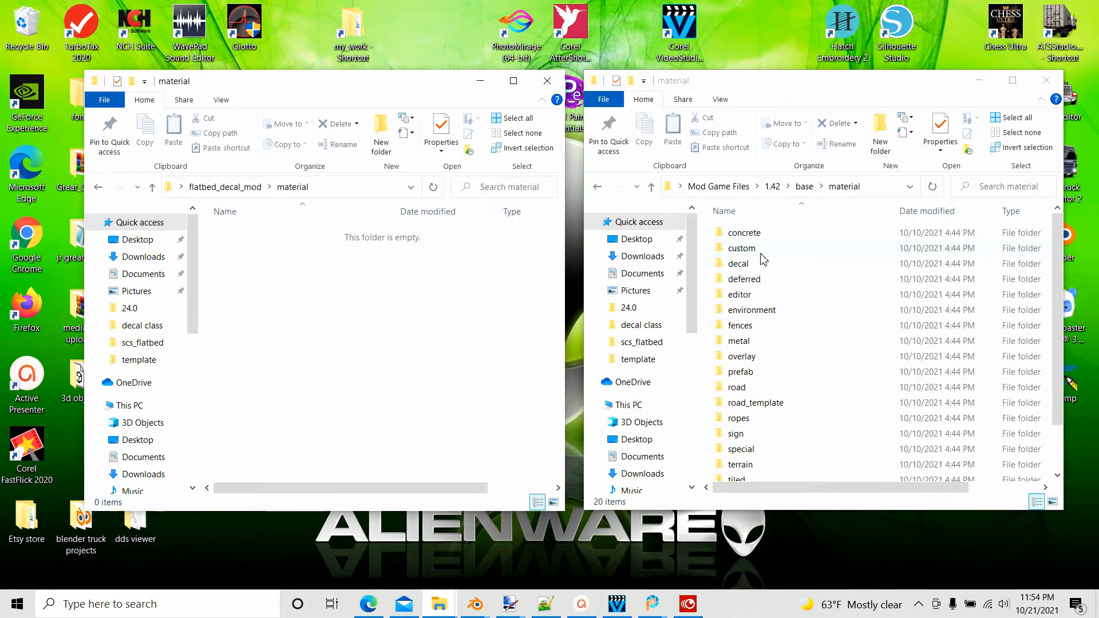
Create a subfolder named ui in the mod's material folder.
scroll(768, 289, "down", 2)
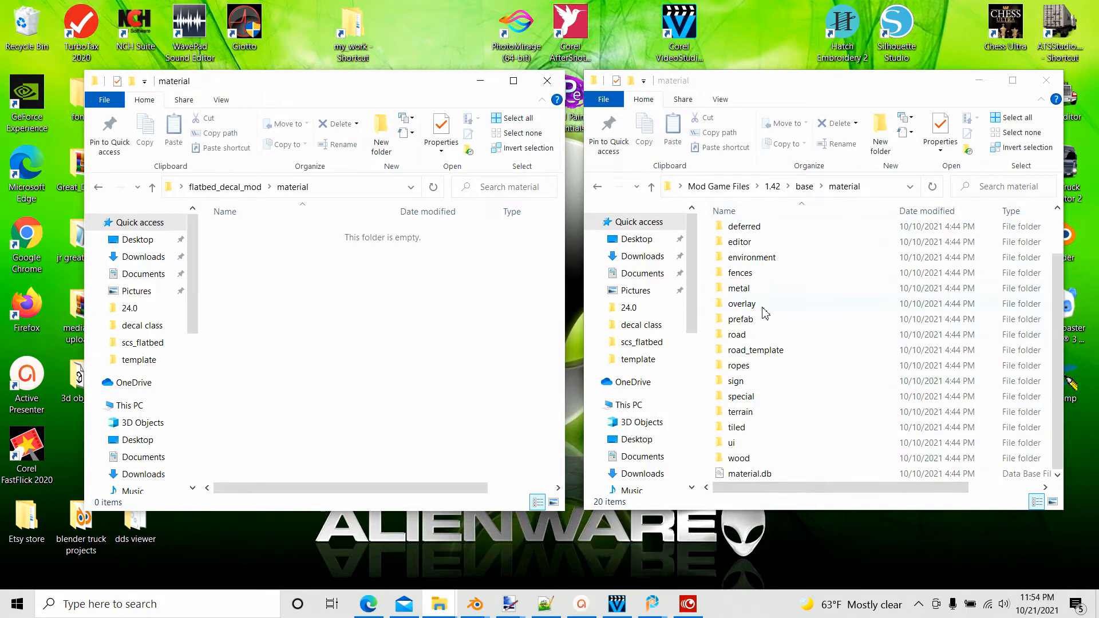
scroll(763, 314, "up", 1)
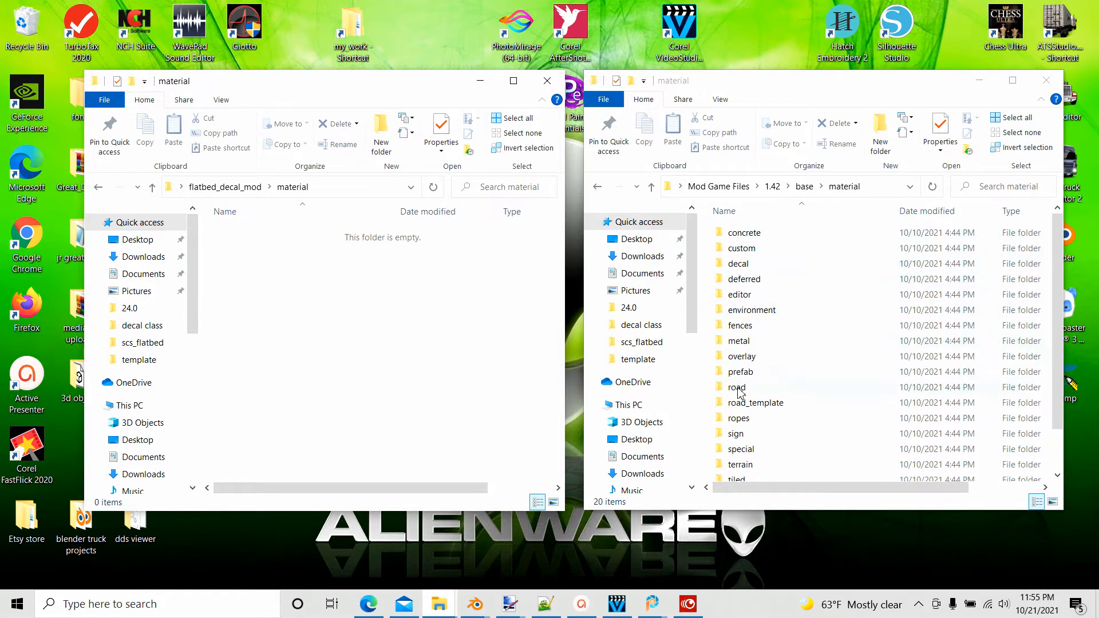
scroll(787, 401, "down", 2)
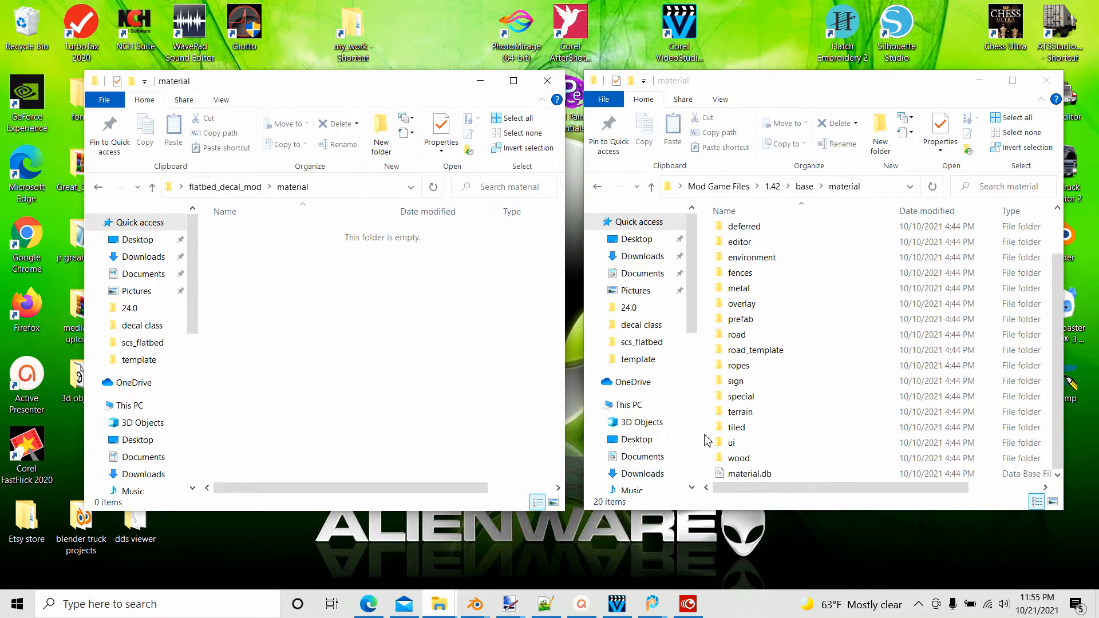
right_click(227, 293)
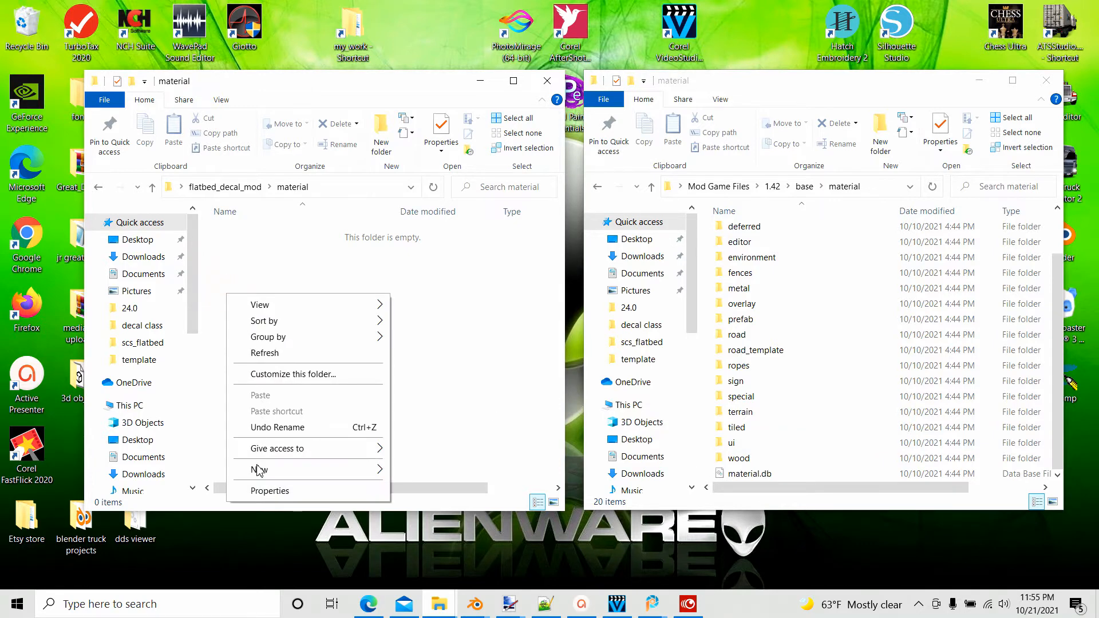
mouse_move(365, 471)
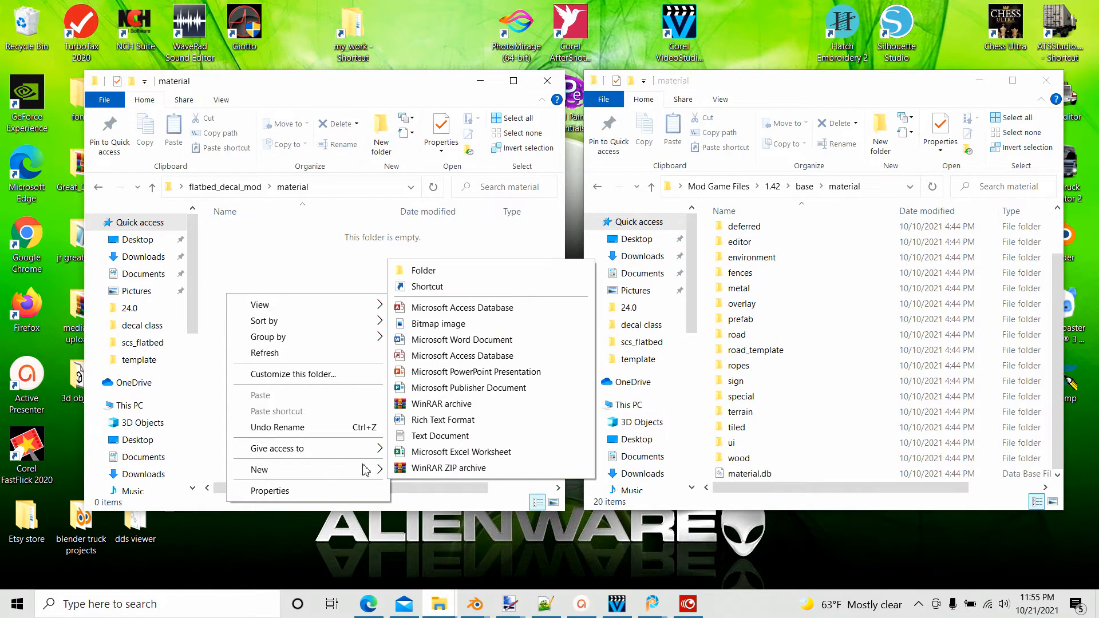
left_click(415, 270)
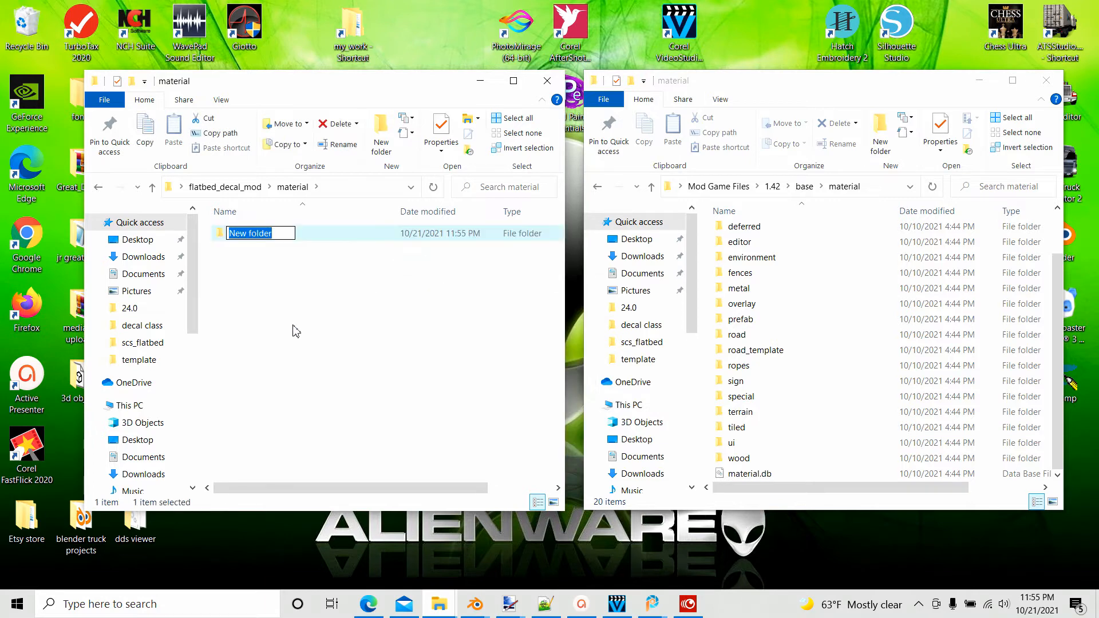
type("ui")
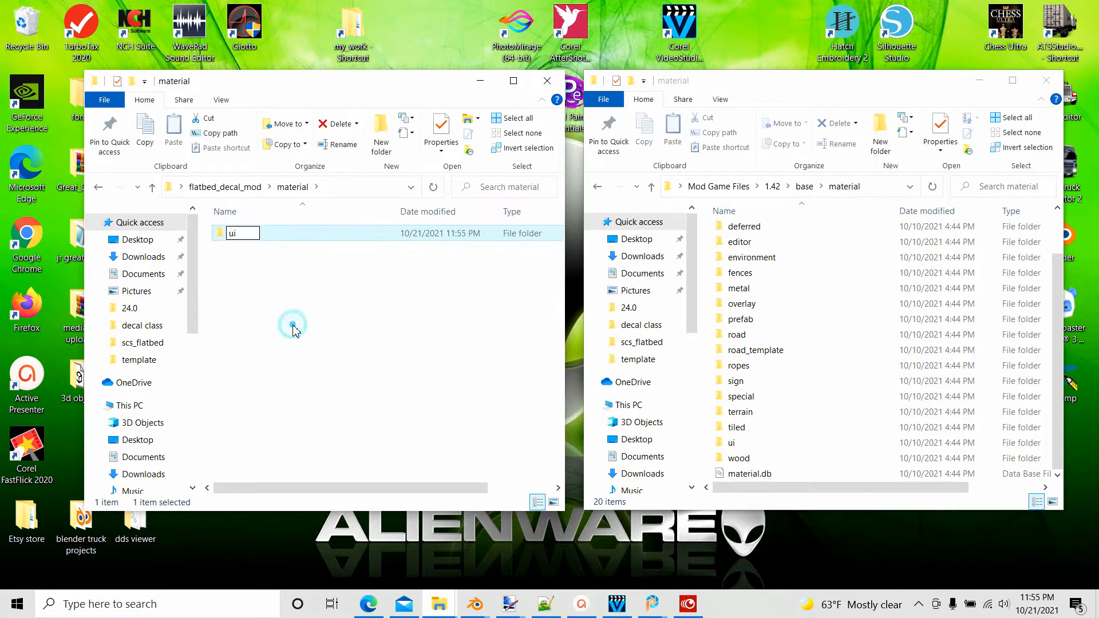
left_click(296, 332)
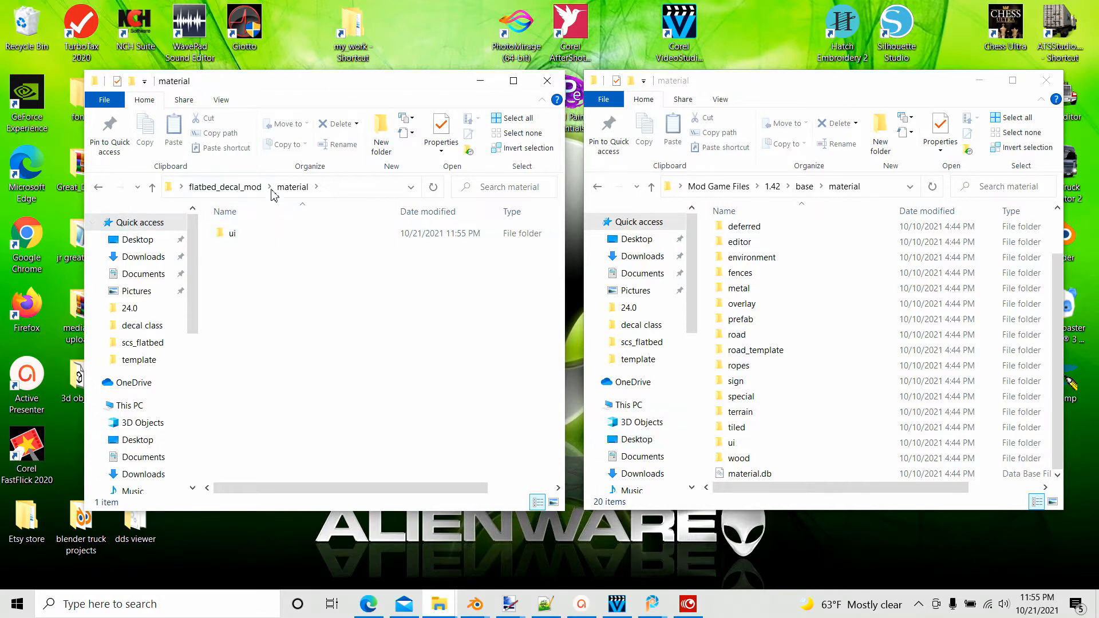
Open the ui folder in both the base game window and the mod window.
double_click(732, 442)
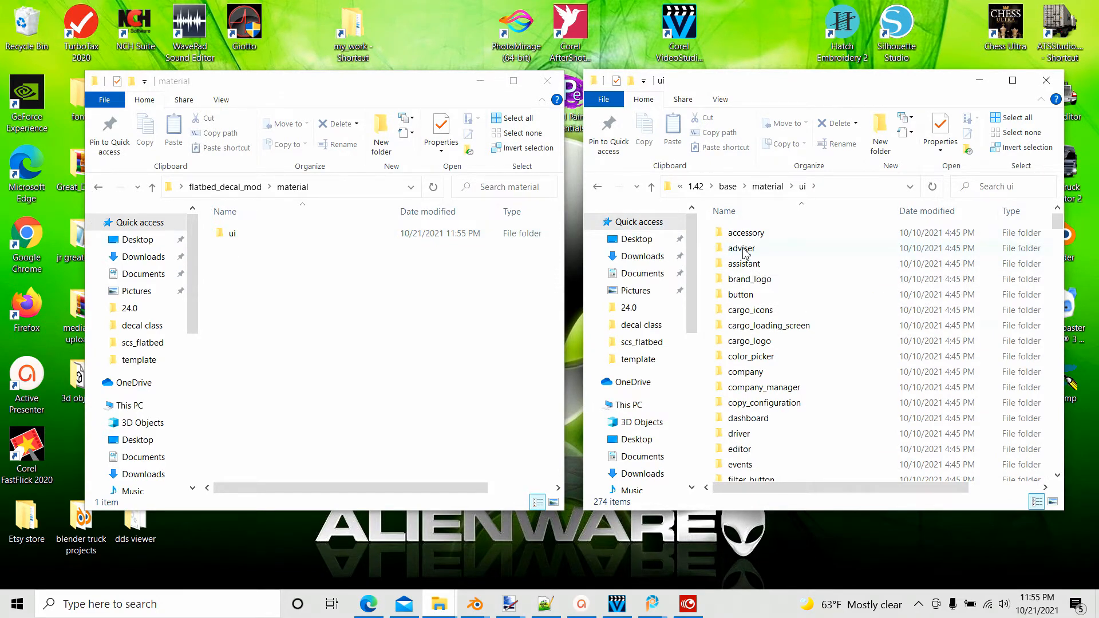
scroll(780, 326, "down", 4)
scroll(784, 323, "up", 4)
double_click(233, 235)
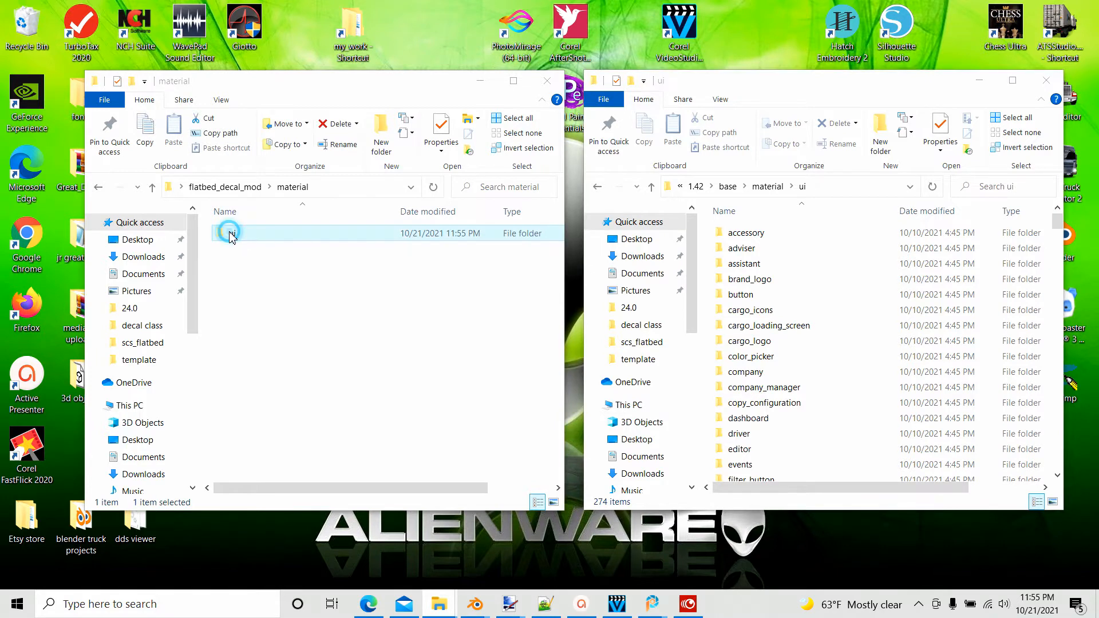
Create a subfolder named accessory in the mod's ui folder.
right_click(244, 286)
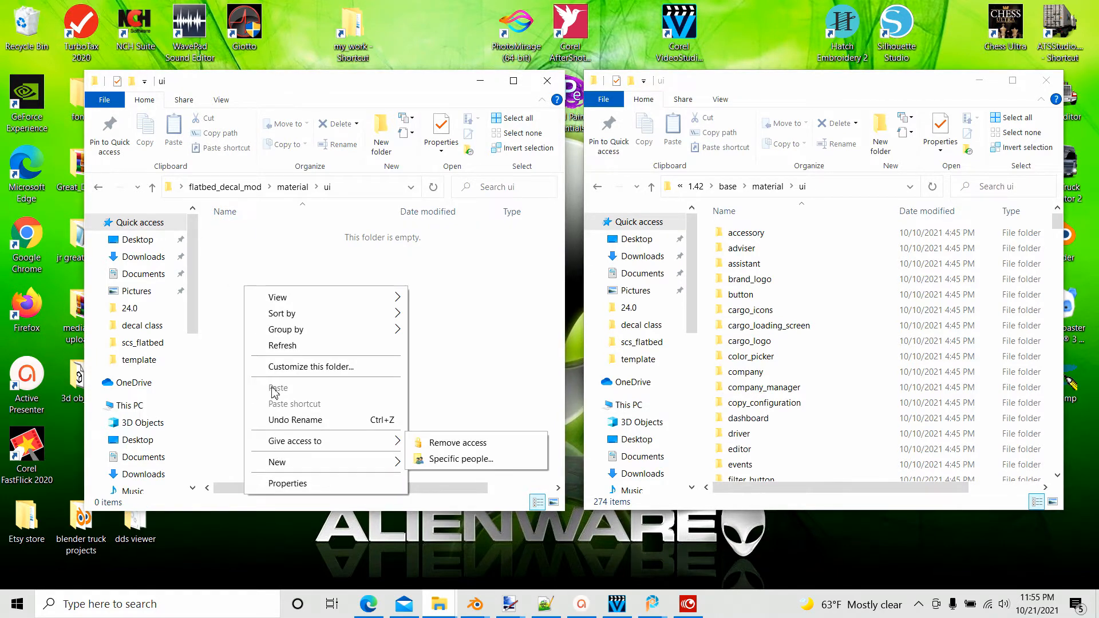
mouse_move(282, 461)
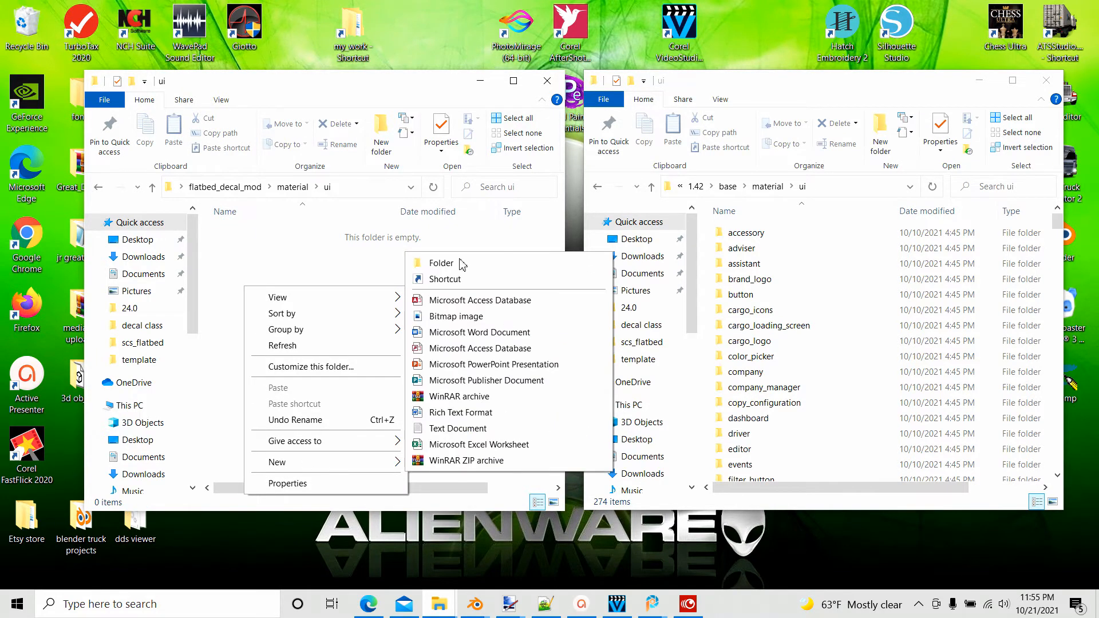
left_click(441, 263)
type("ac")
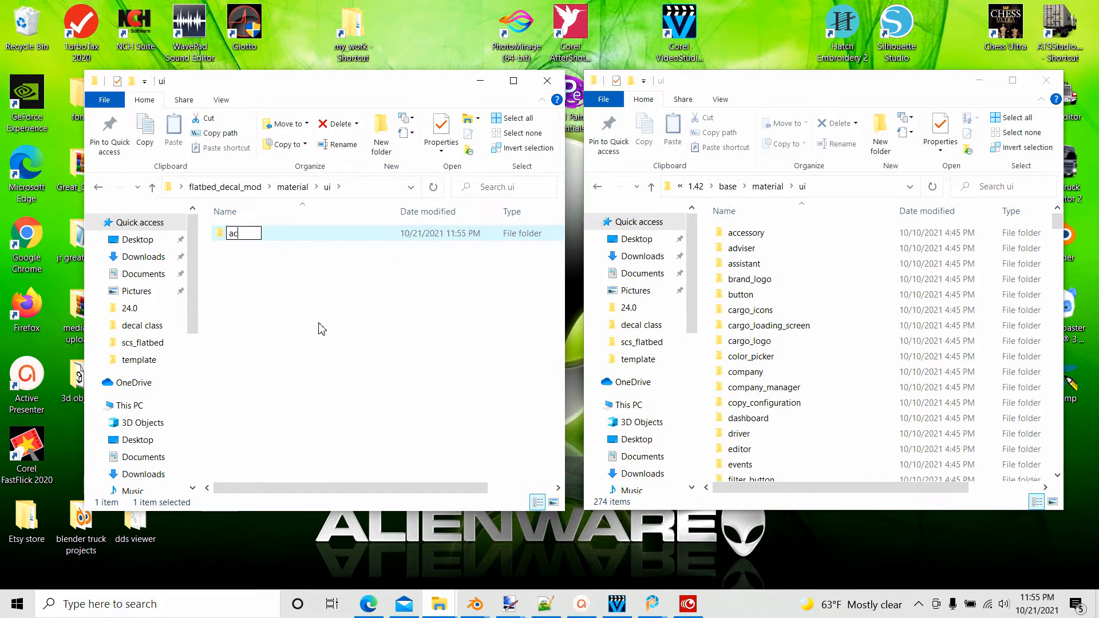
type("cessory")
left_click(319, 324)
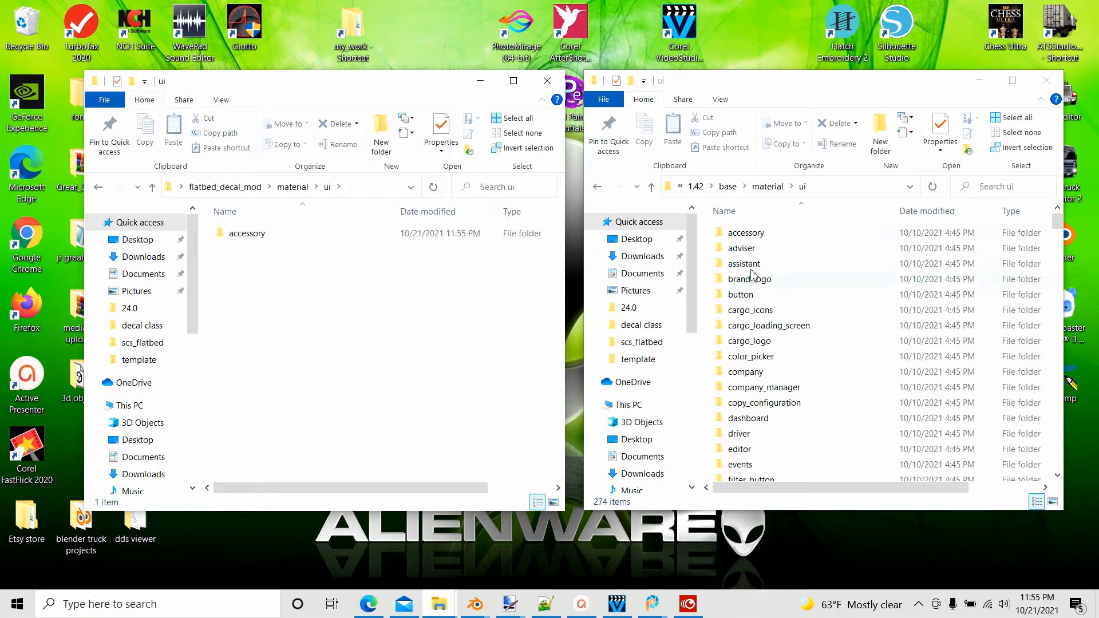
Open the accessory folder in both windows and look through the game's accessory subfolders.
double_click(730, 235)
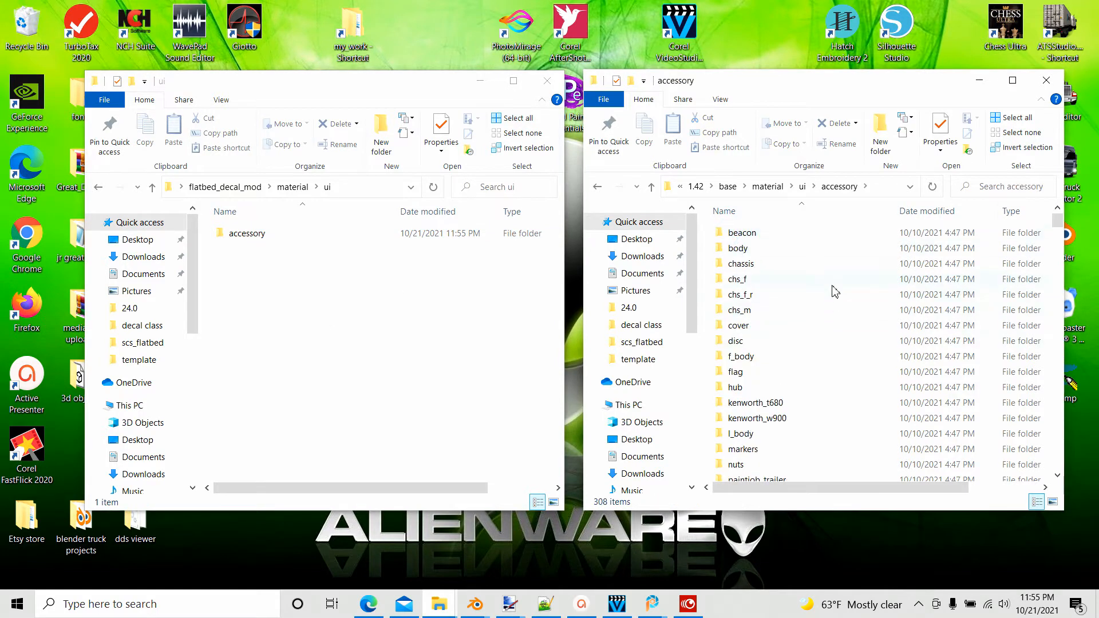
double_click(242, 233)
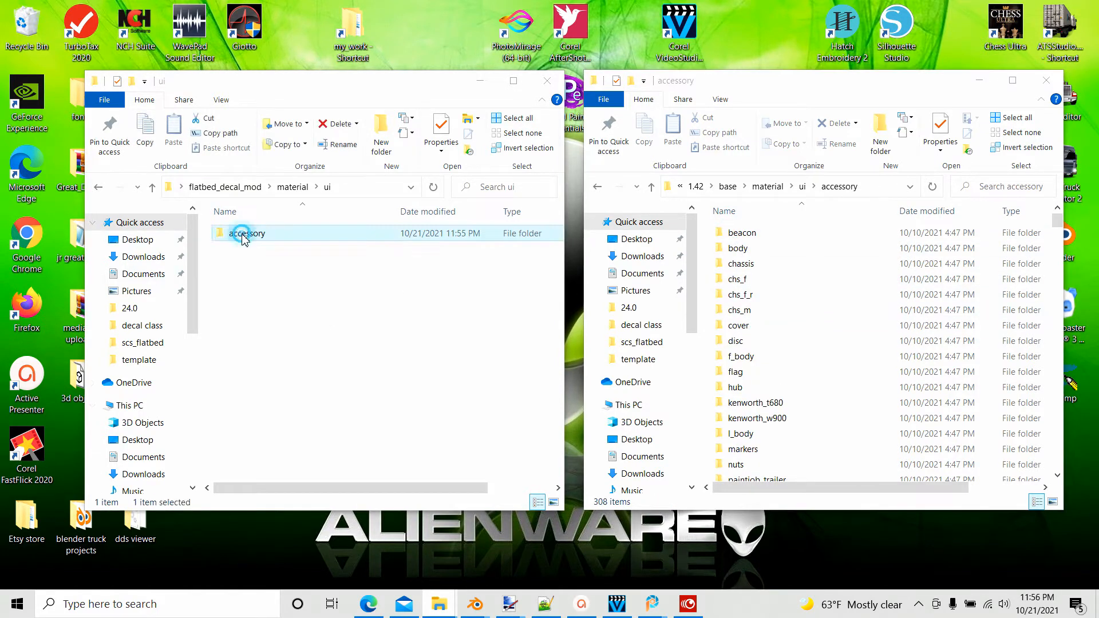
scroll(821, 380, "down", 8)
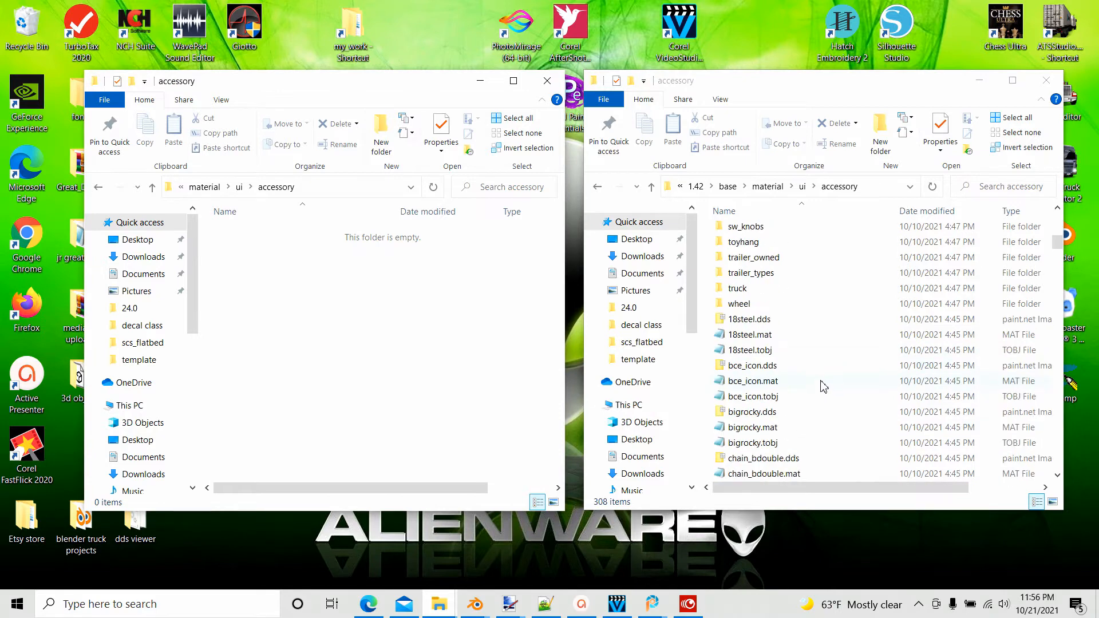
scroll(821, 385, "up", 2)
scroll(789, 412, "up", 6)
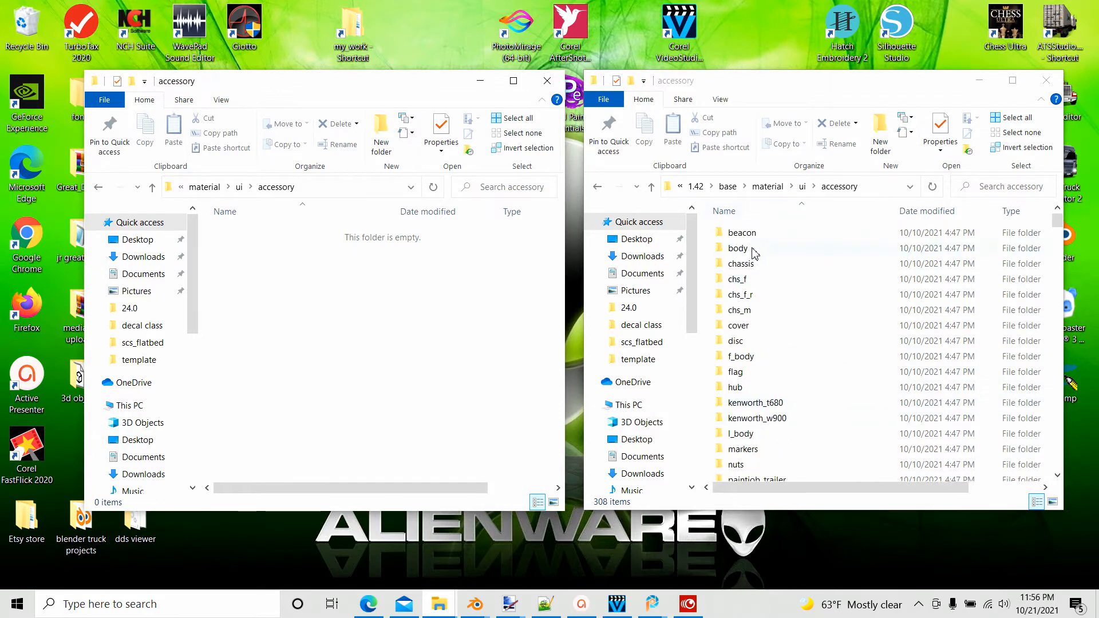
scroll(758, 372, "down", 2)
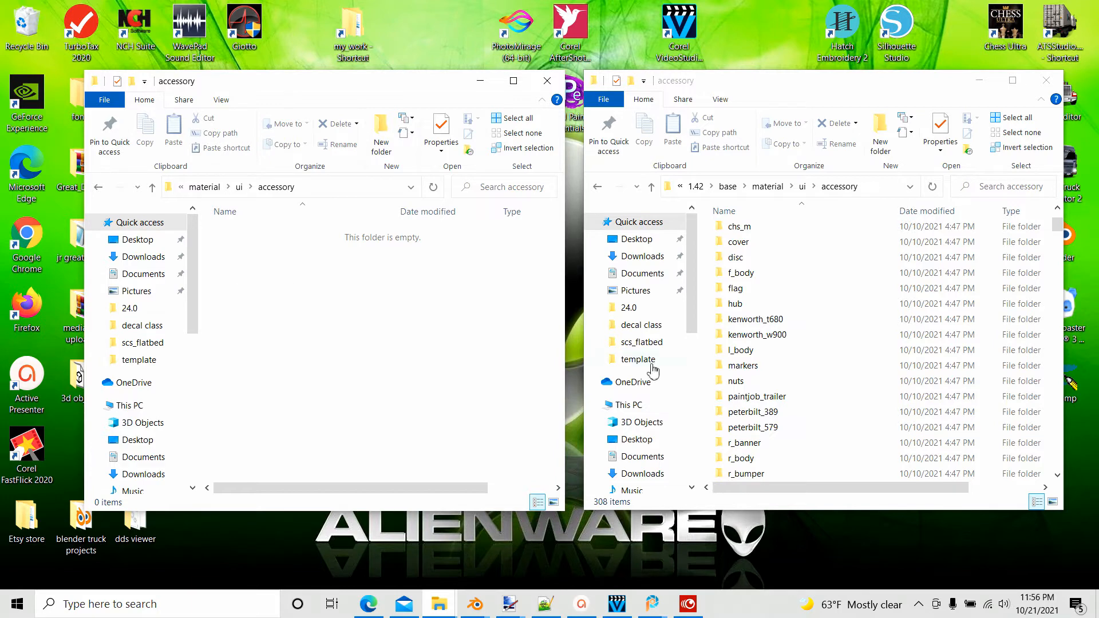
scroll(751, 354, "up", 2)
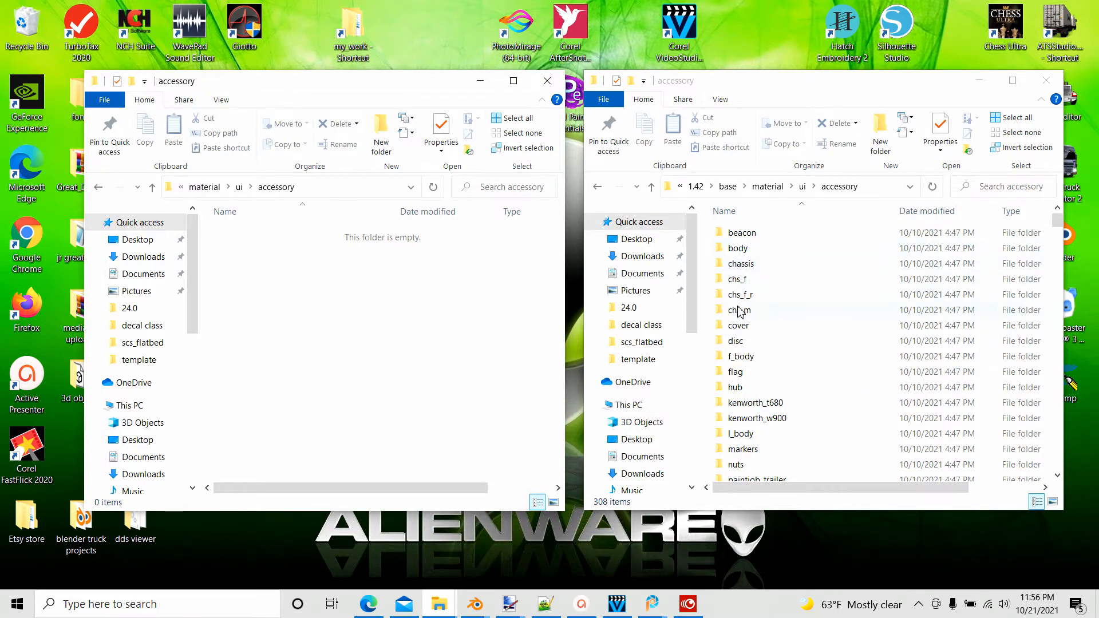
In the game files window, open scs_flatbed inside the chassis folder and locate the double_p files.
double_click(740, 265)
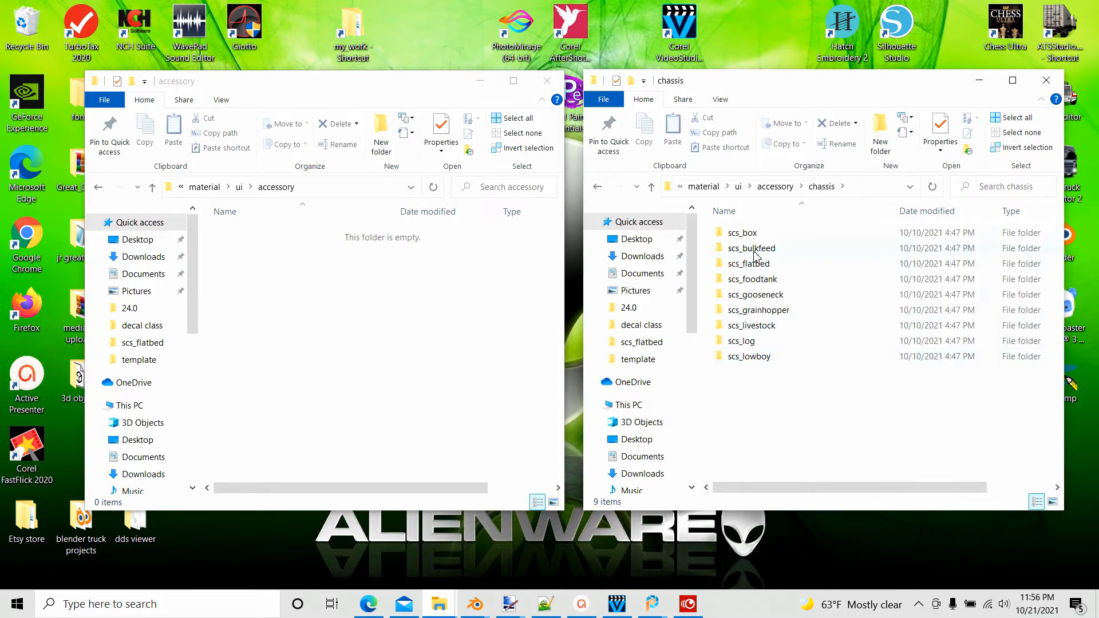
double_click(748, 264)
scroll(796, 360, "down", 3)
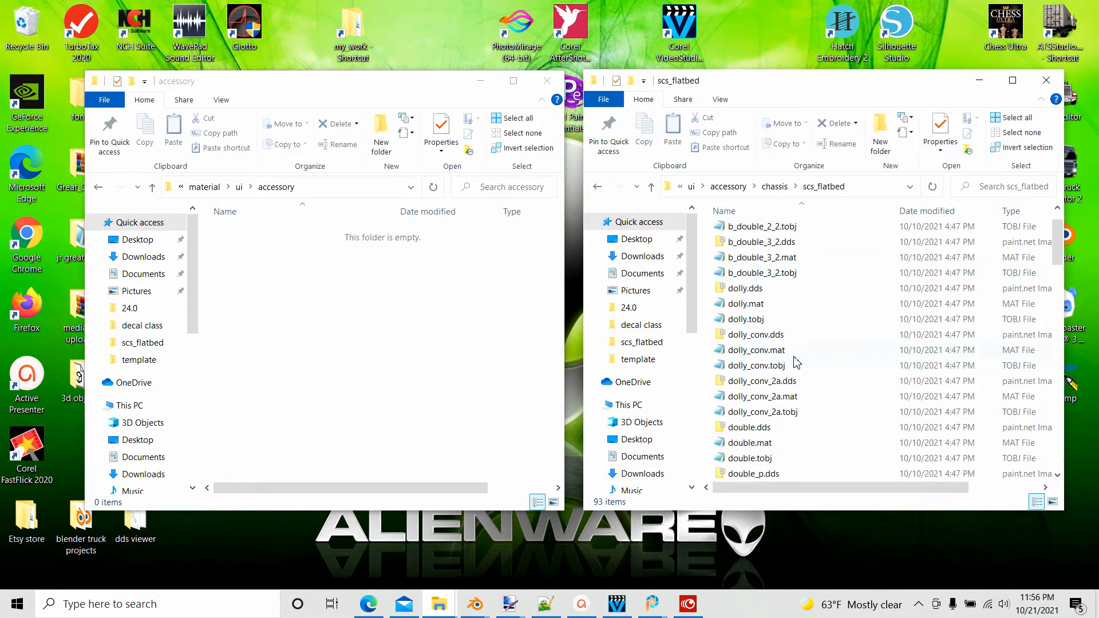
scroll(795, 362, "down", 1)
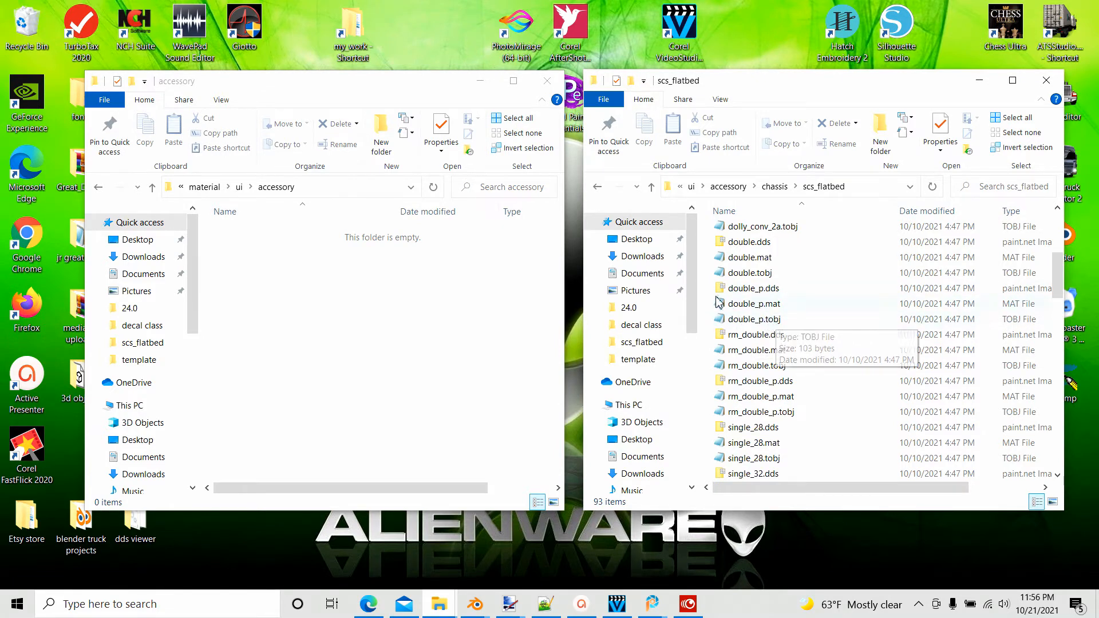
Copy double_p.dds, double_p.mat and double_p.tobj from the game's scs_flatbed folder into the mod's accessory folder.
left_click_drag(708, 291, 766, 308)
right_click(765, 307)
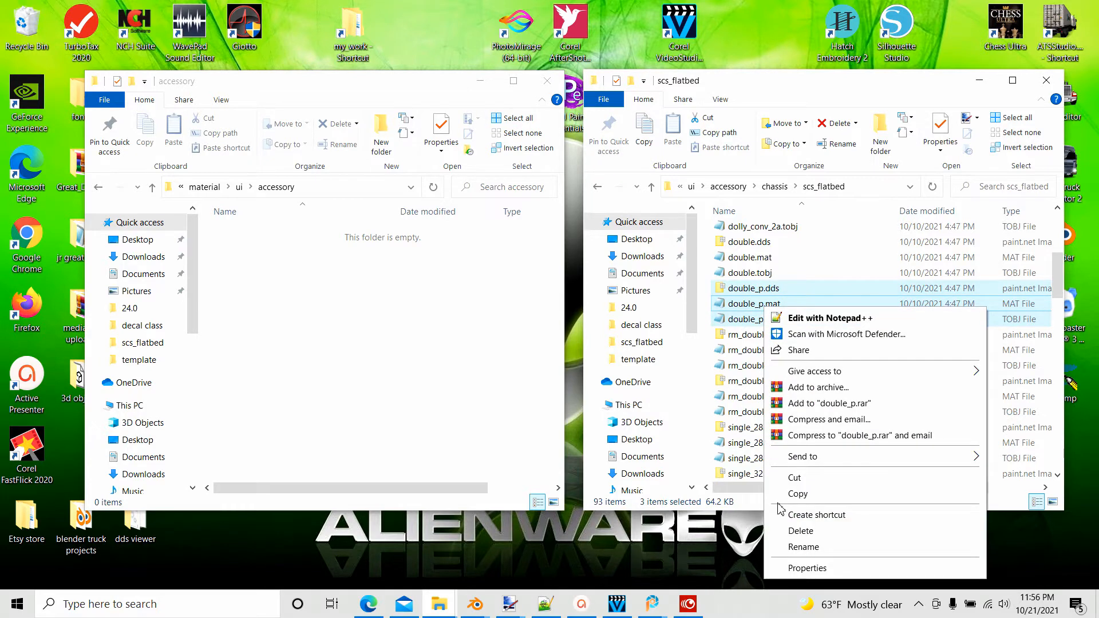
left_click(798, 493)
right_click(256, 267)
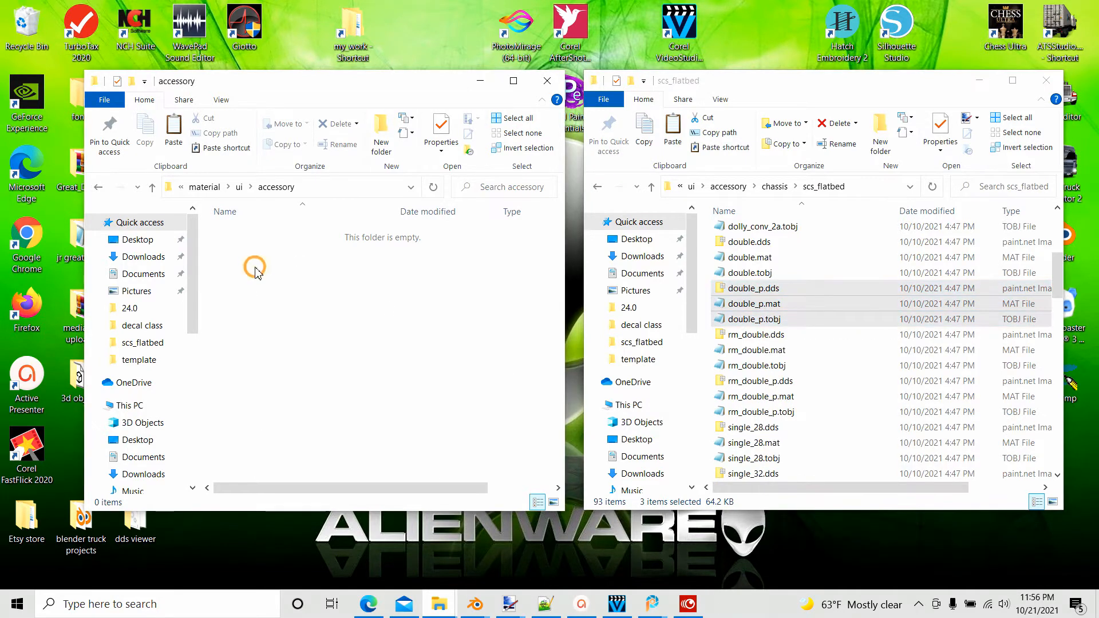
left_click(289, 369)
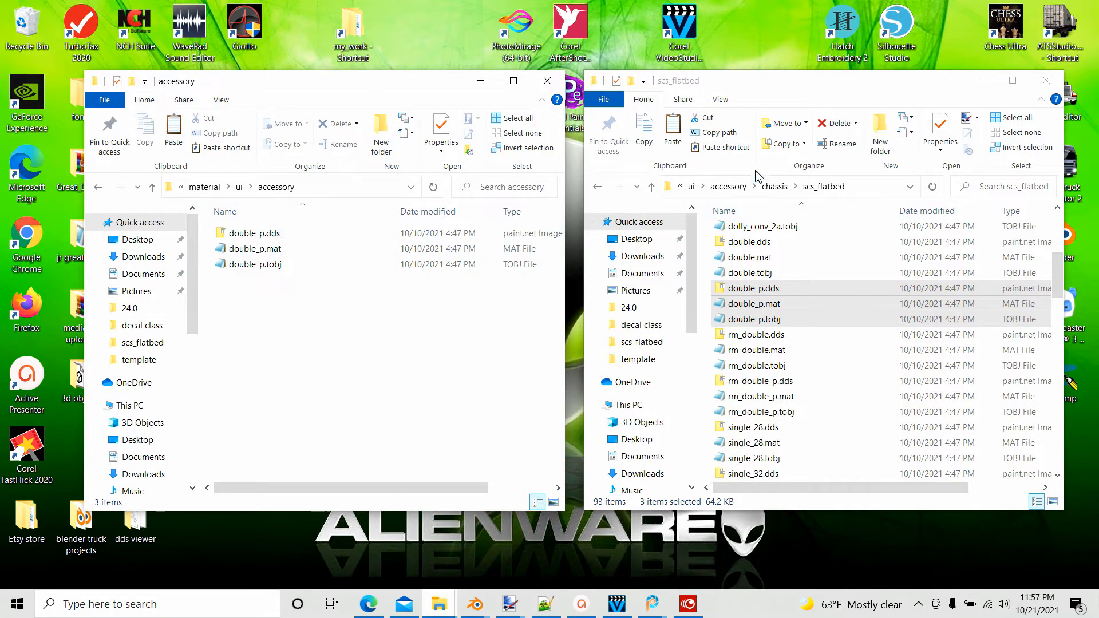
Go back up to the flatbed_decal_mod folder in the mod window and to the 1.42 folder in the game files window.
left_click(152, 189)
left_click(153, 189)
left_click(152, 189)
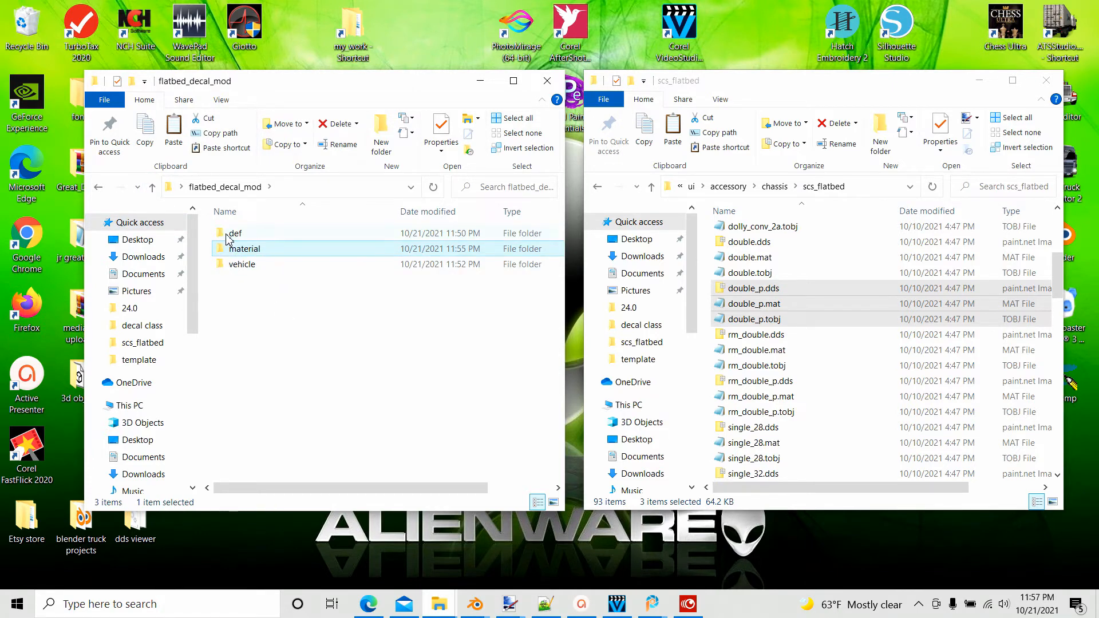
left_click(653, 188)
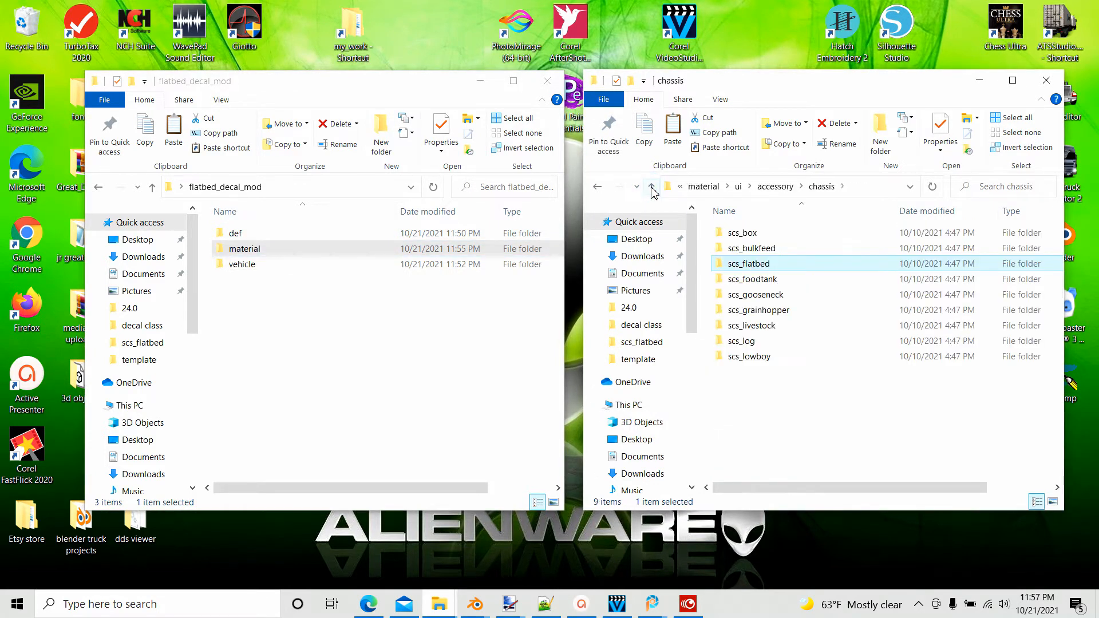
left_click(652, 188)
left_click(652, 188)
left_click(653, 188)
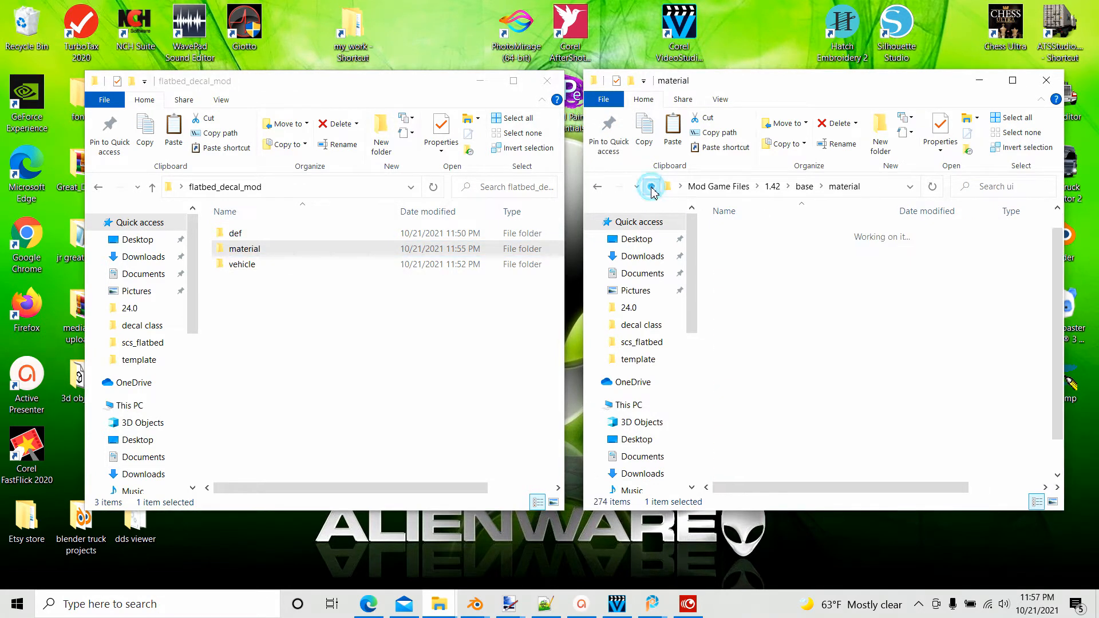
left_click(695, 187)
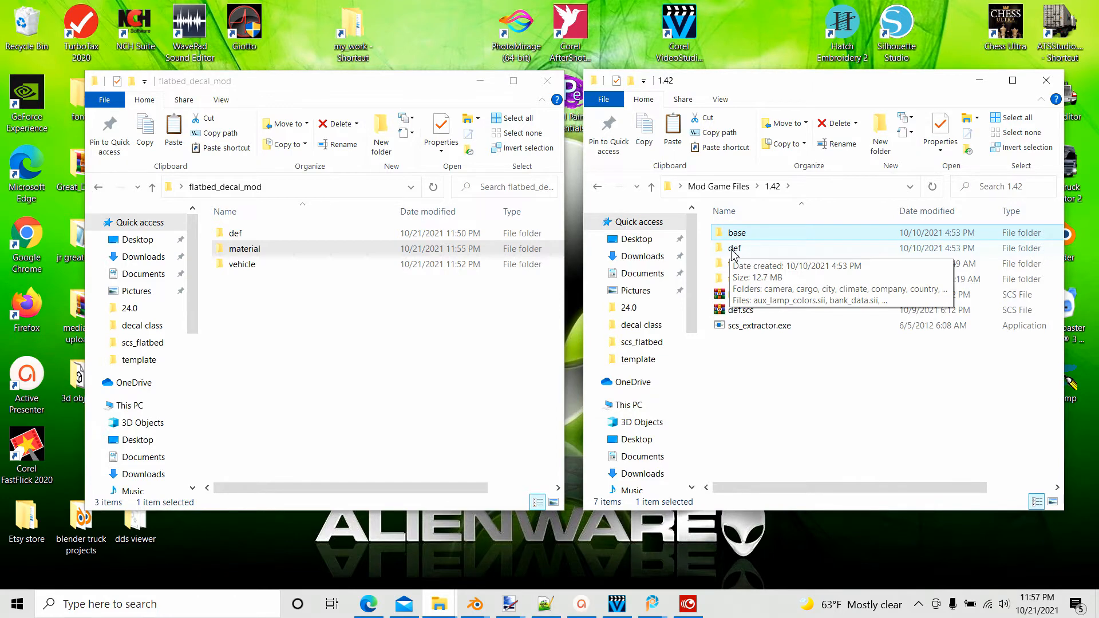
Open the def folder in both windows and create a vehicle folder inside the mod's def folder.
double_click(733, 251)
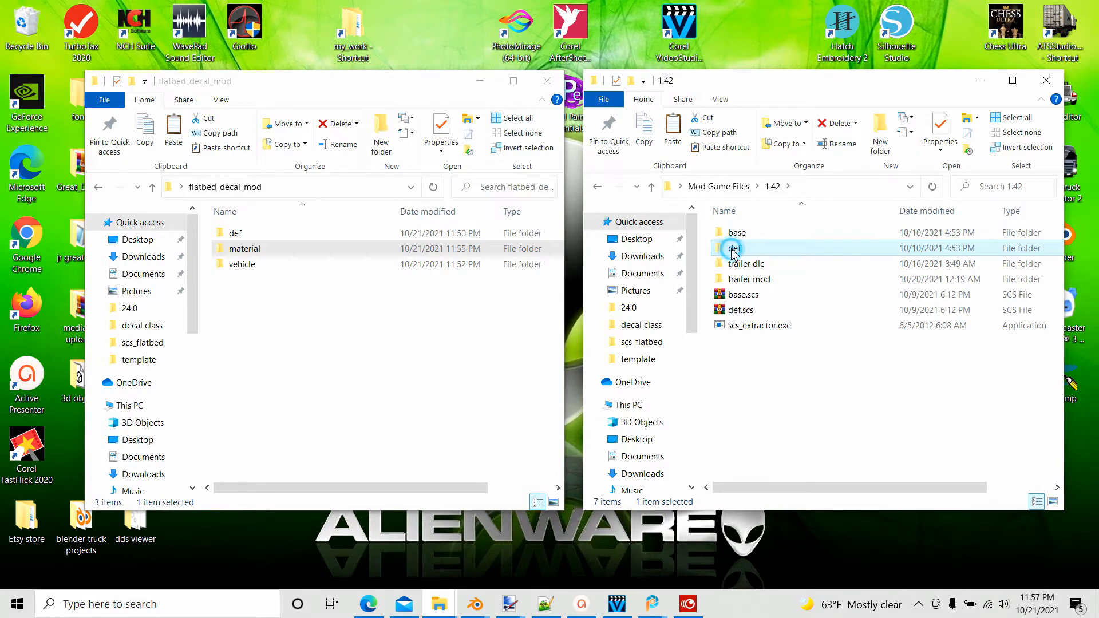
double_click(235, 236)
scroll(793, 359, "down", 3)
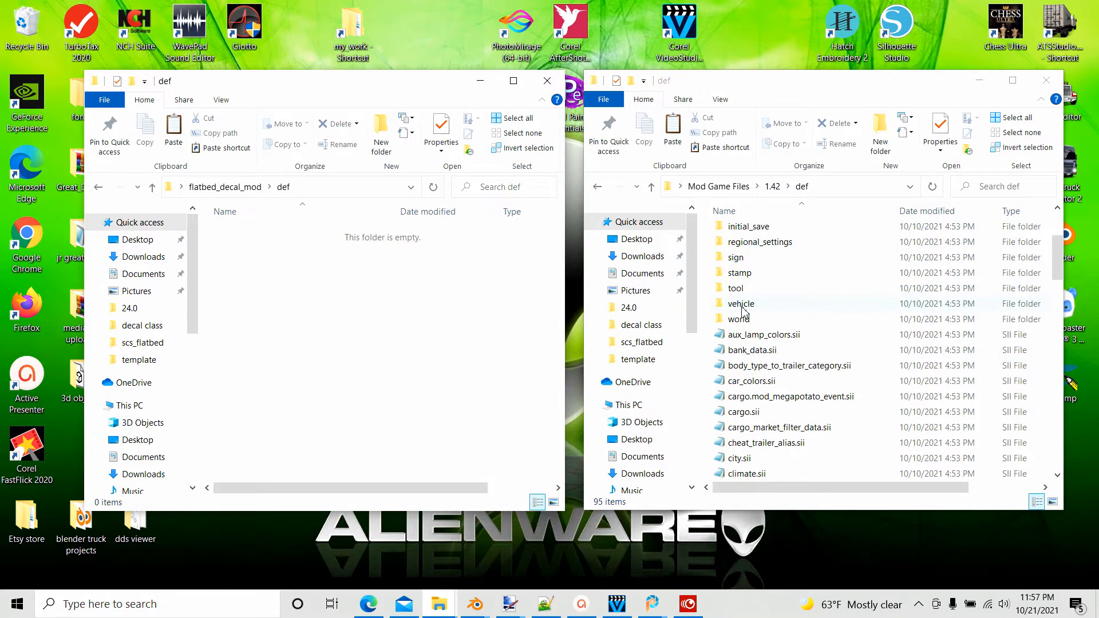
right_click(226, 285)
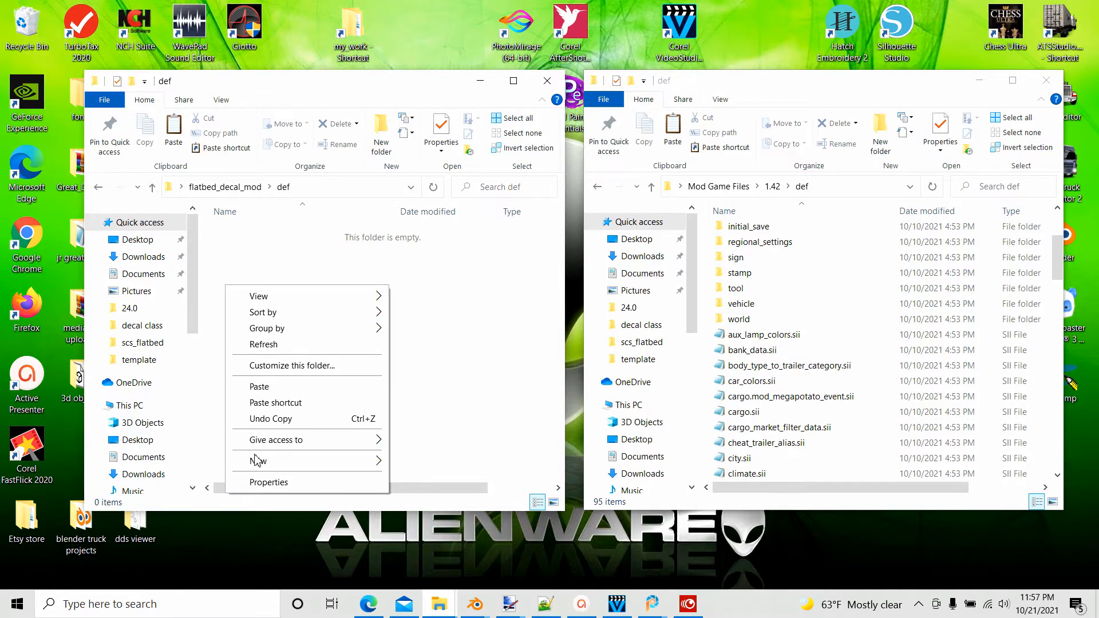
mouse_move(261, 468)
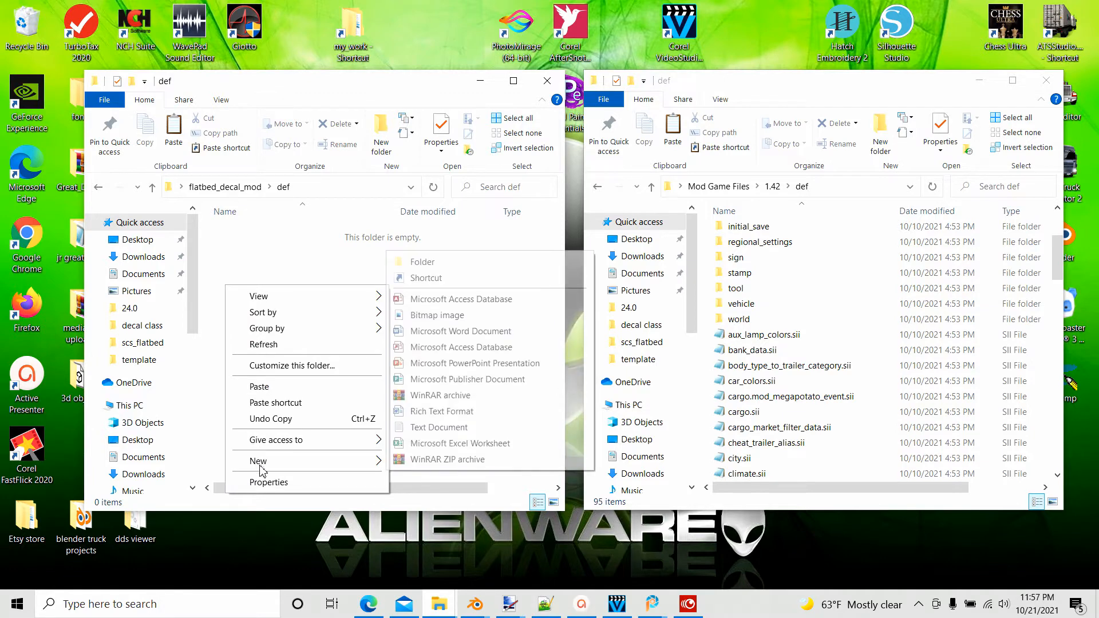
left_click(423, 260)
type("veh")
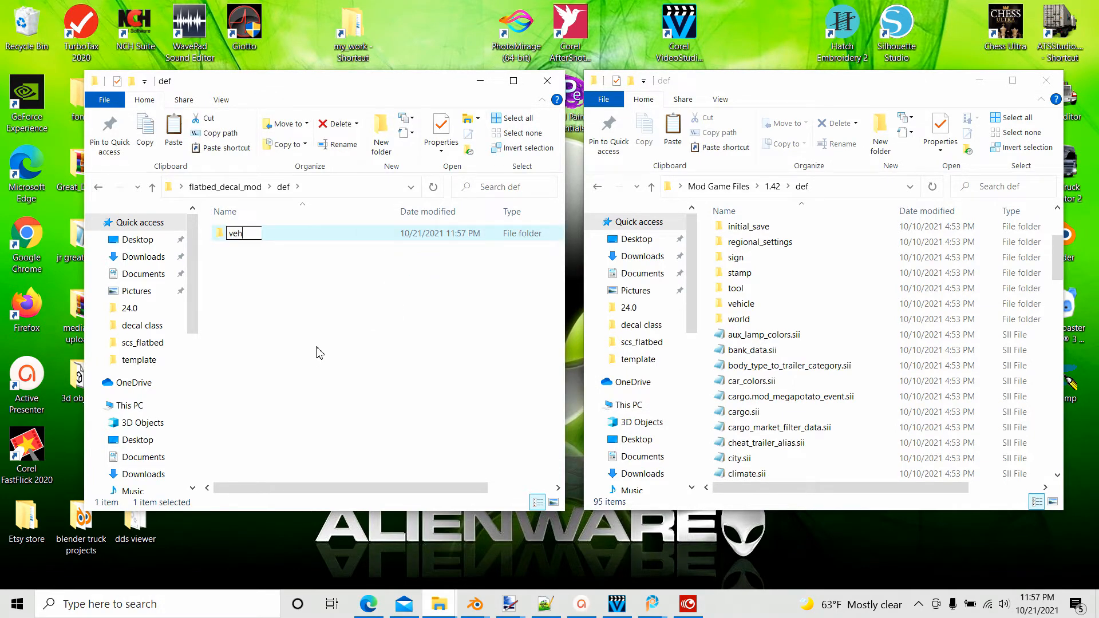
type("icle")
left_click(316, 349)
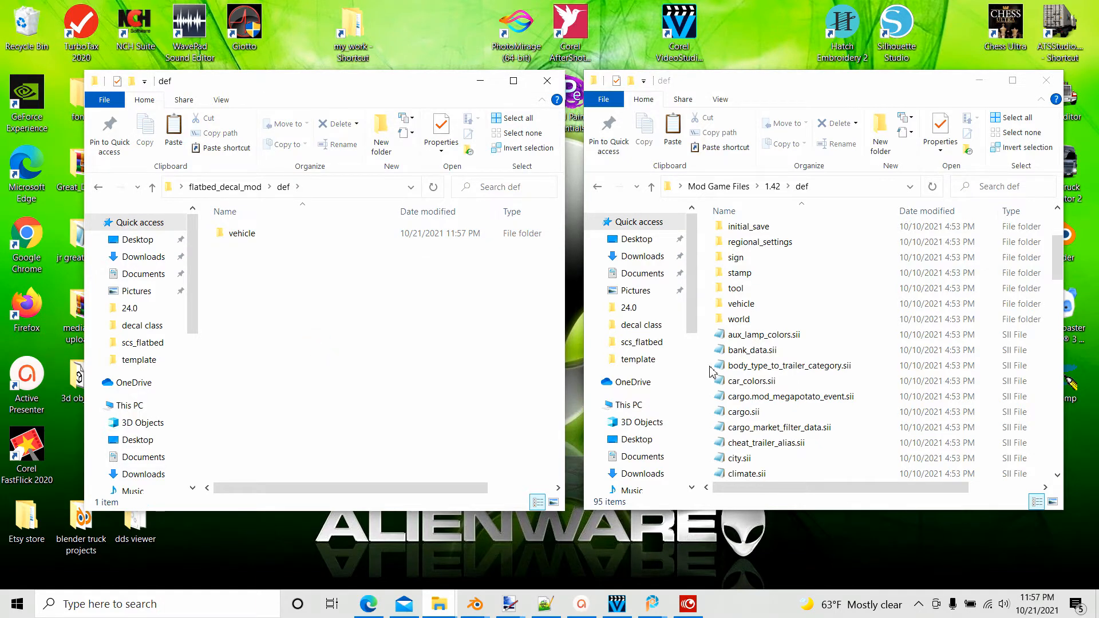
Open the vehicle folder in both windows and create a trailer_owned folder inside the mod's vehicle folder.
double_click(736, 308)
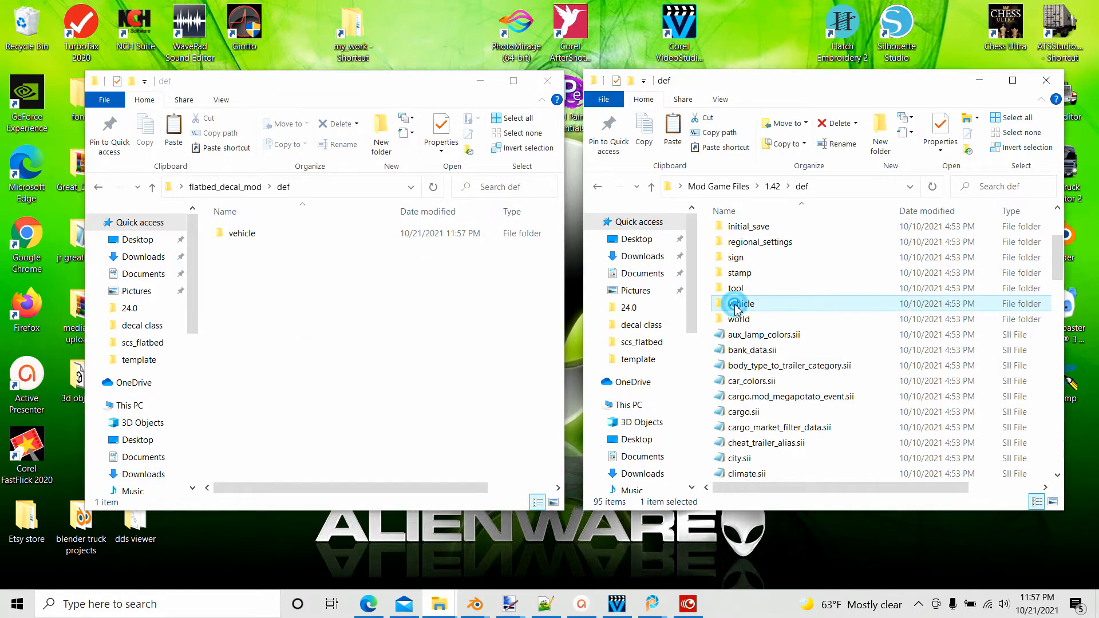
double_click(224, 235)
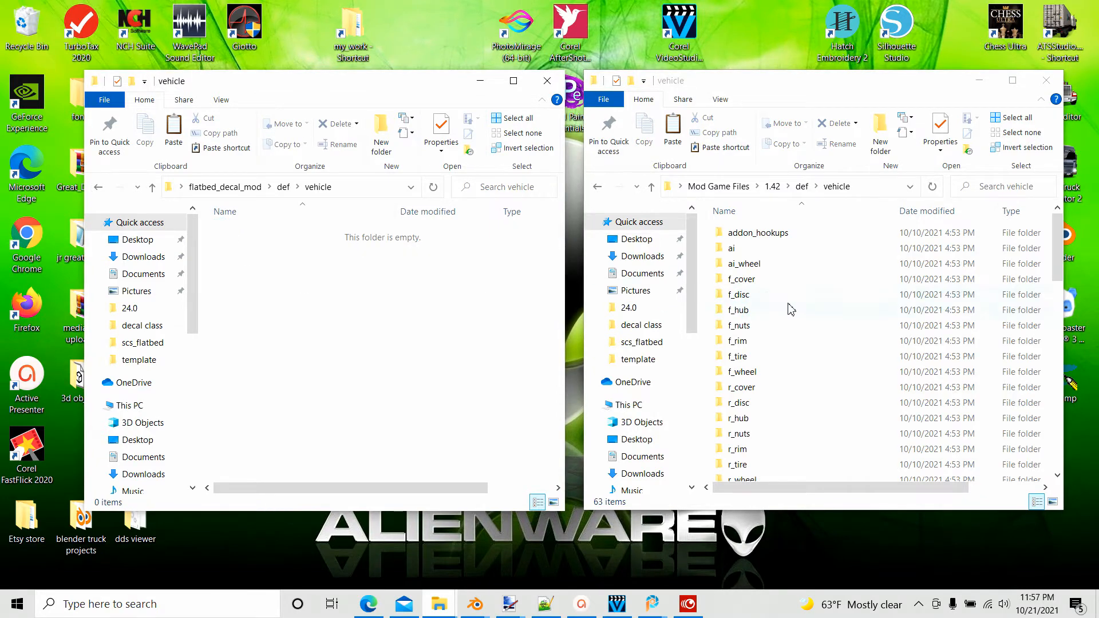
scroll(789, 309, "down", 4)
scroll(791, 310, "down", 2)
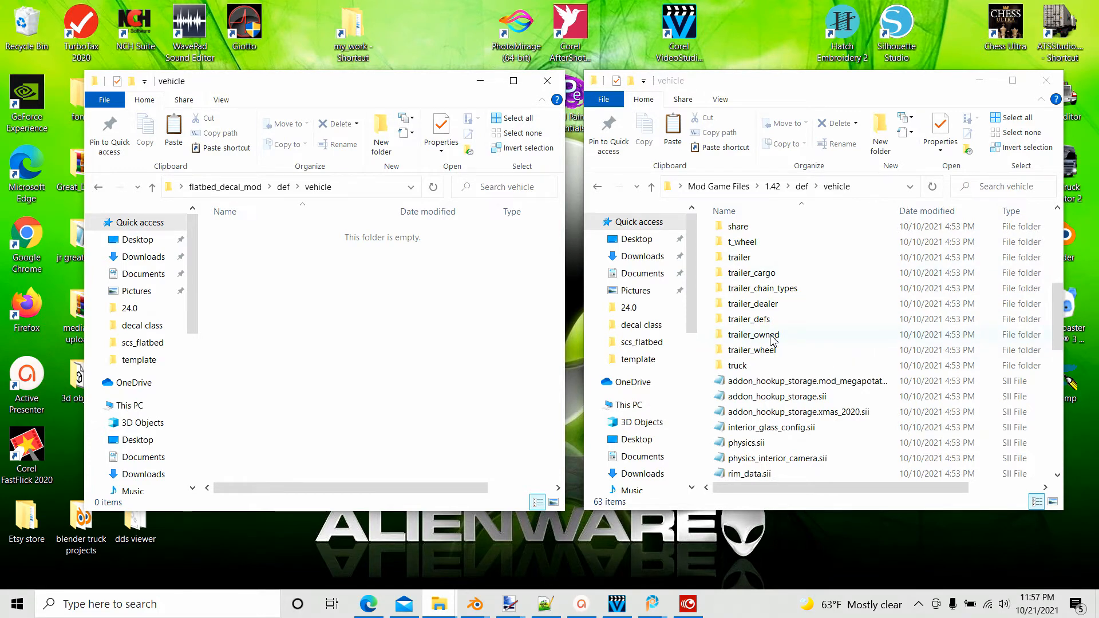
right_click(239, 259)
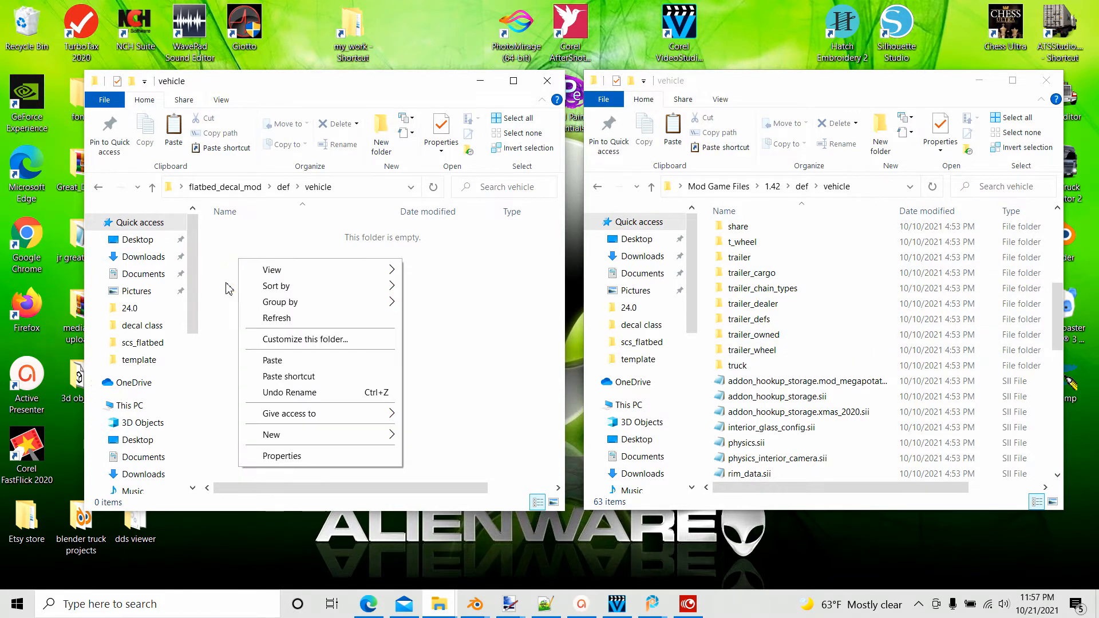
left_click(271, 436)
left_click(440, 237)
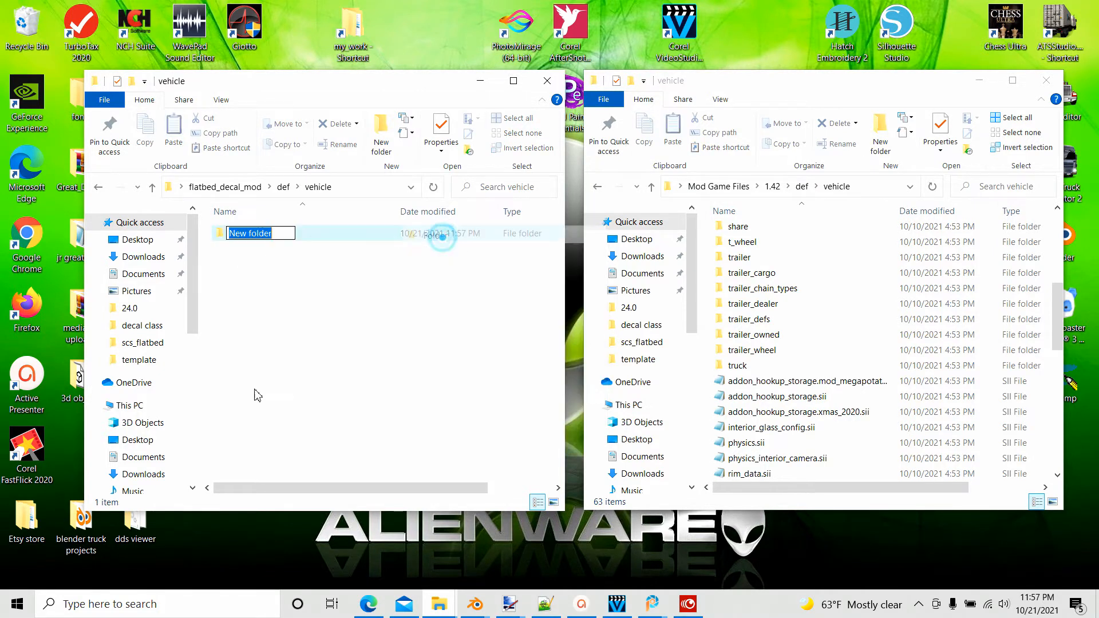
type("trai")
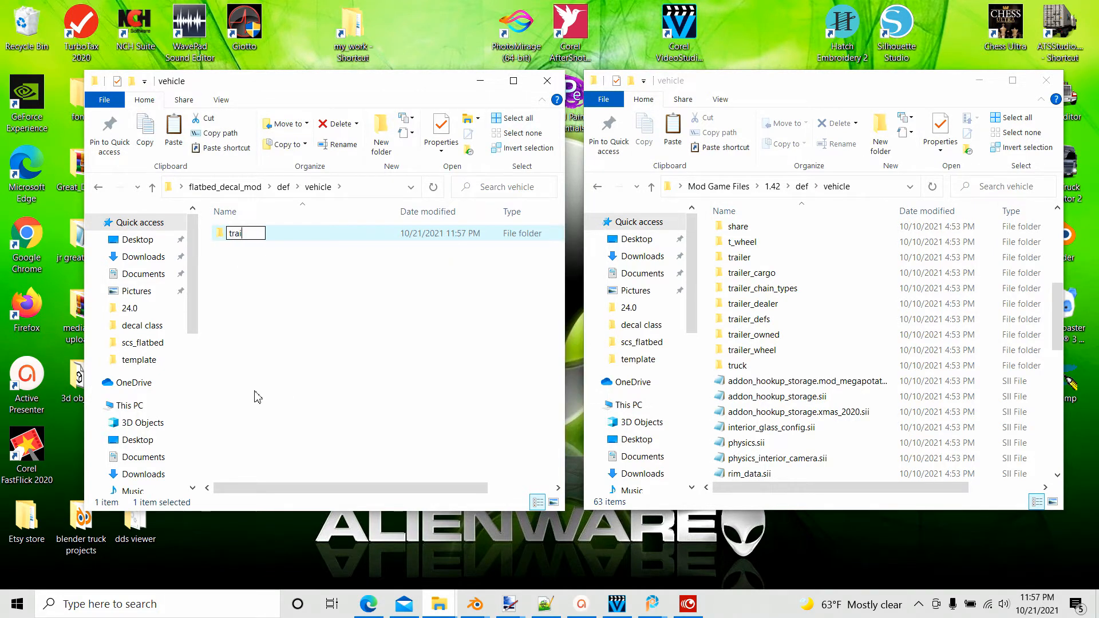
type("ler_ow")
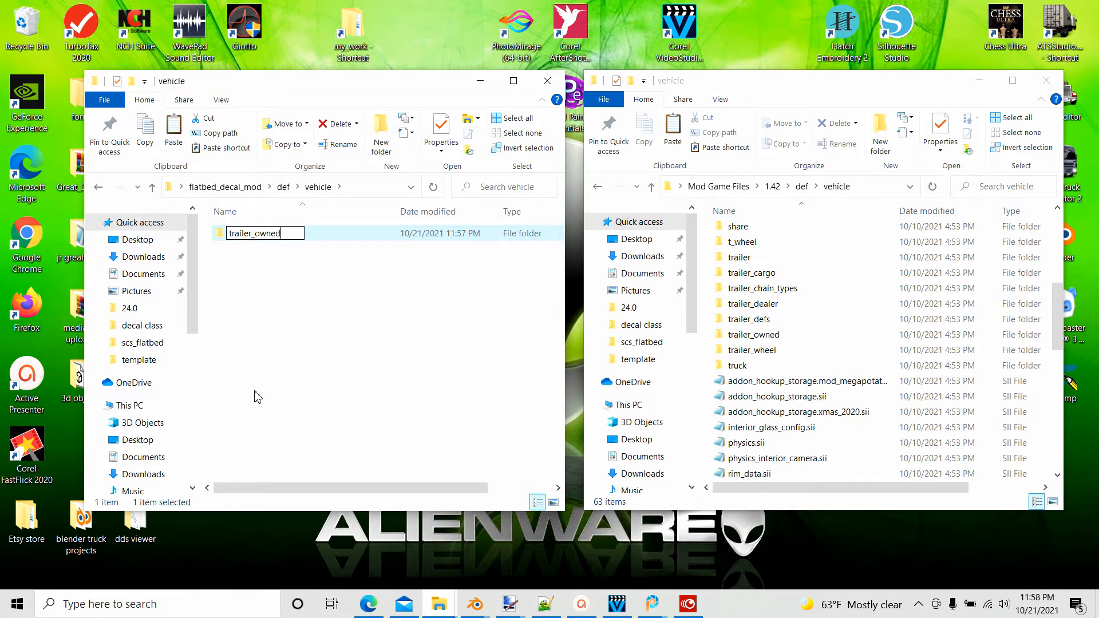
type("ned")
left_click(256, 393)
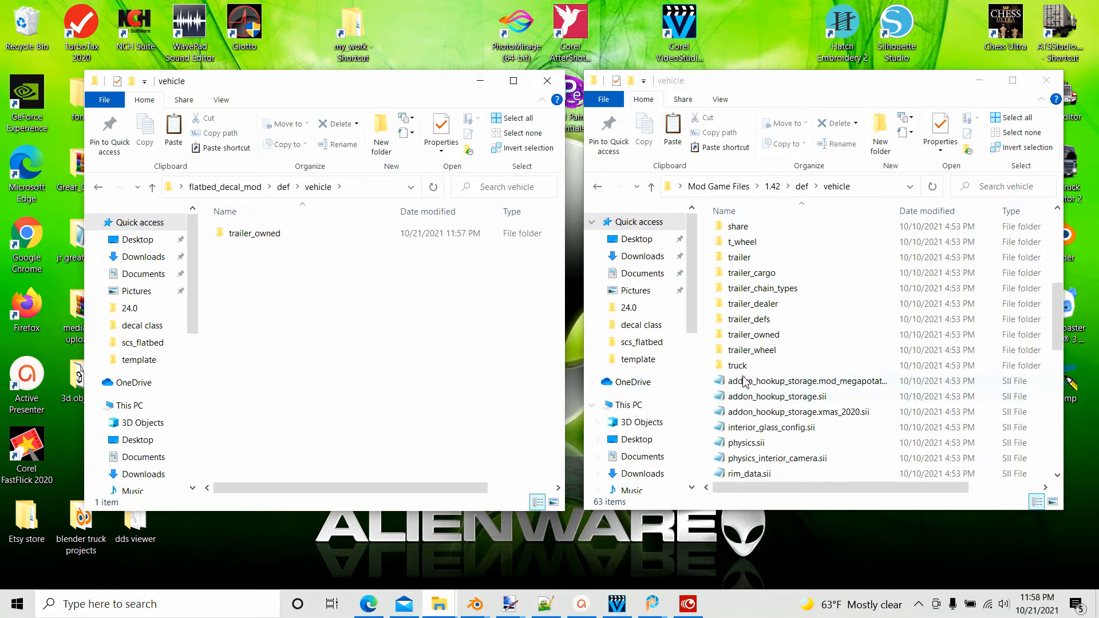
Open trailer_owned in both windows and create a scs.flatbed folder inside the mod's trailer_owned folder.
double_click(724, 338)
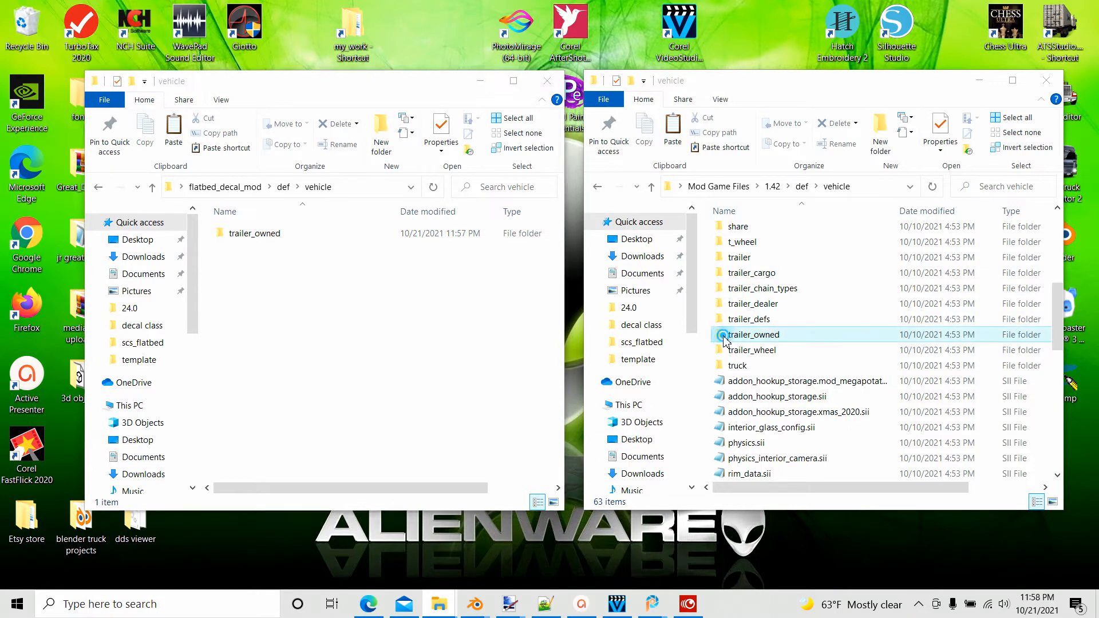
double_click(230, 240)
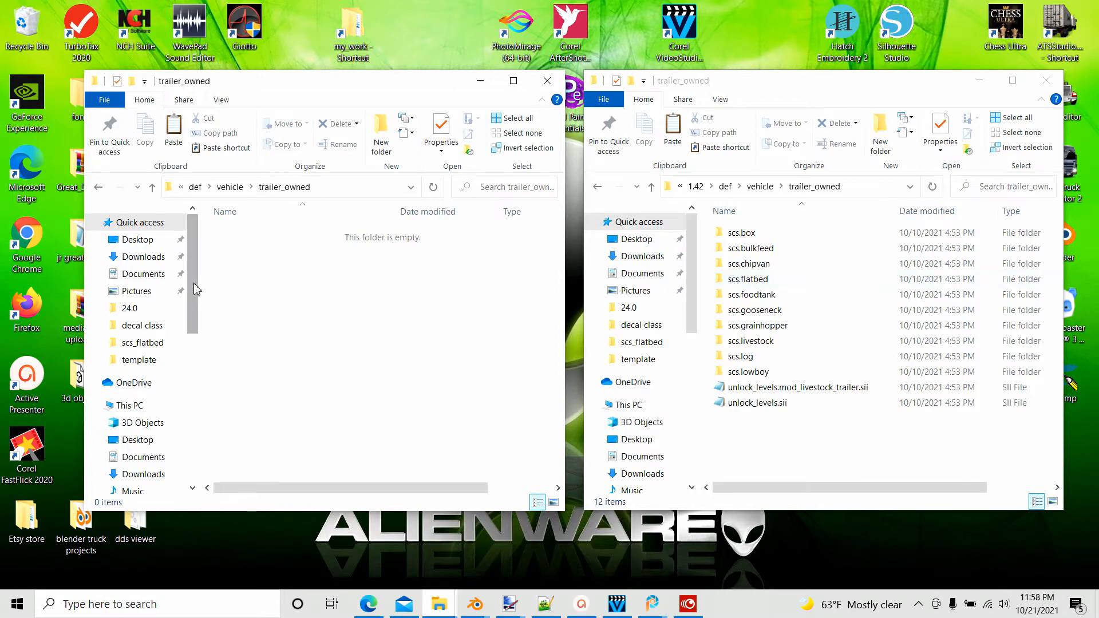
right_click(239, 276)
mouse_move(278, 452)
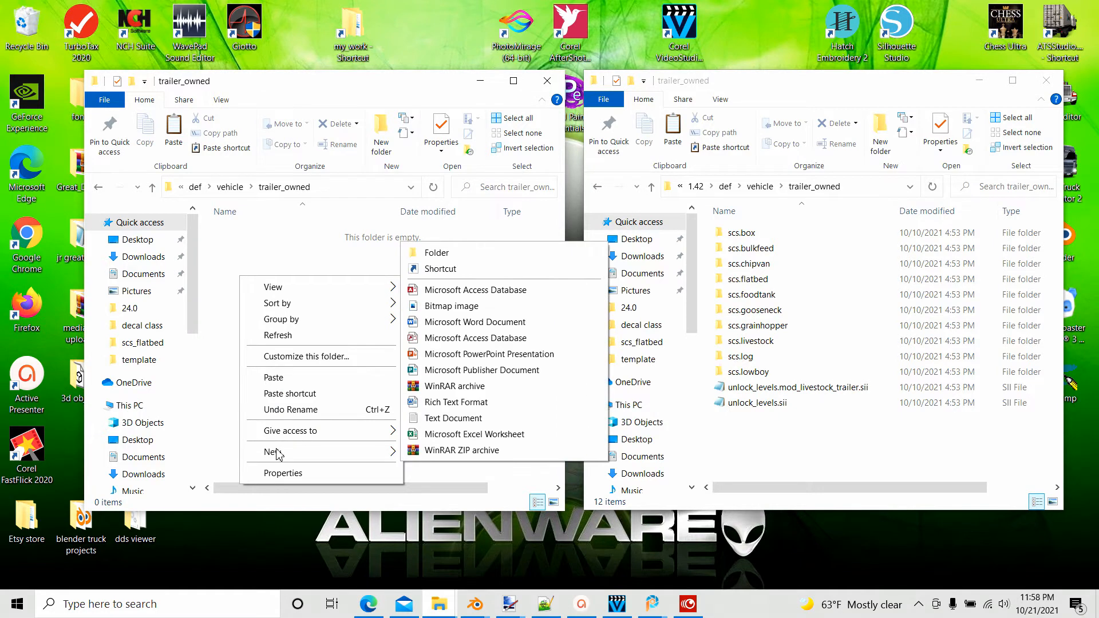
left_click(438, 253)
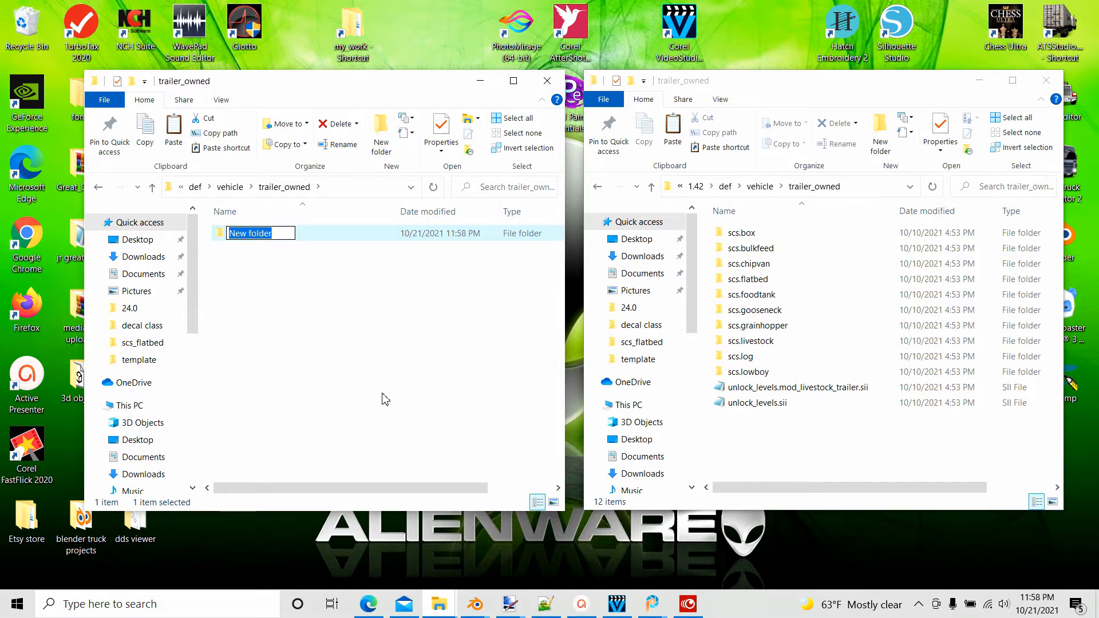
type("sc")
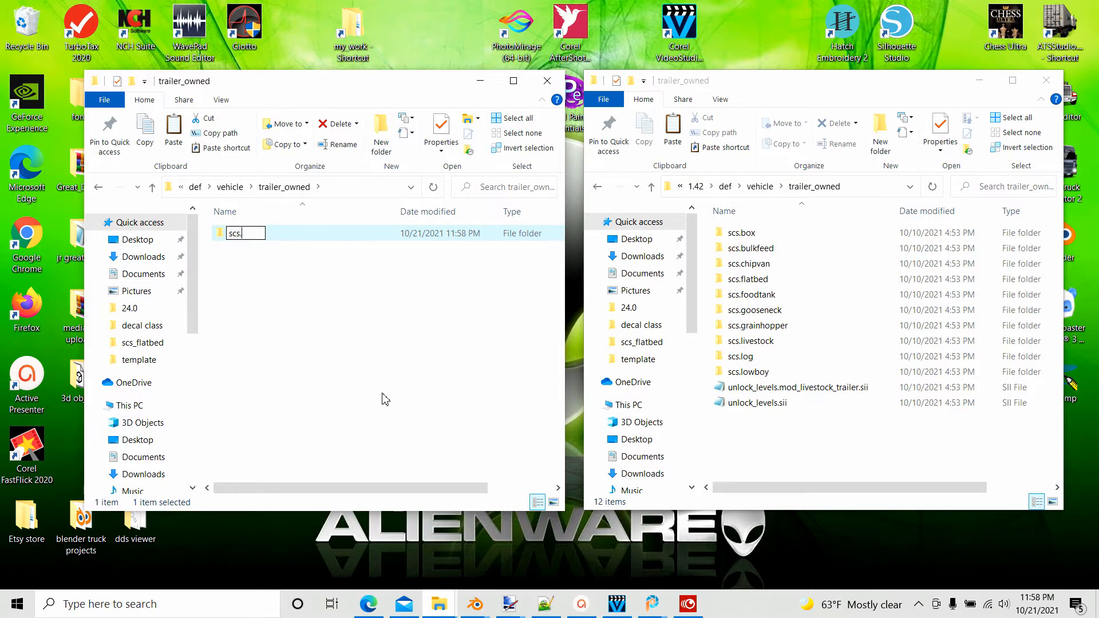
type("s.flatbed")
left_click(377, 389)
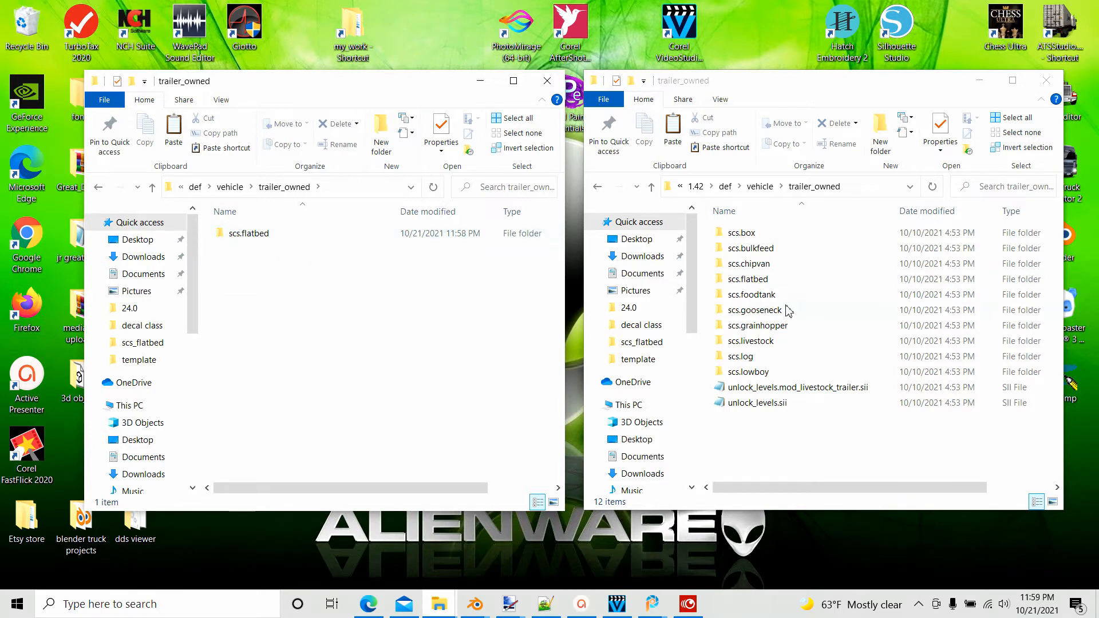
Open scs.flatbed in both windows and create an accessory folder inside the mod's scs.flatbed folder.
double_click(737, 280)
double_click(240, 235)
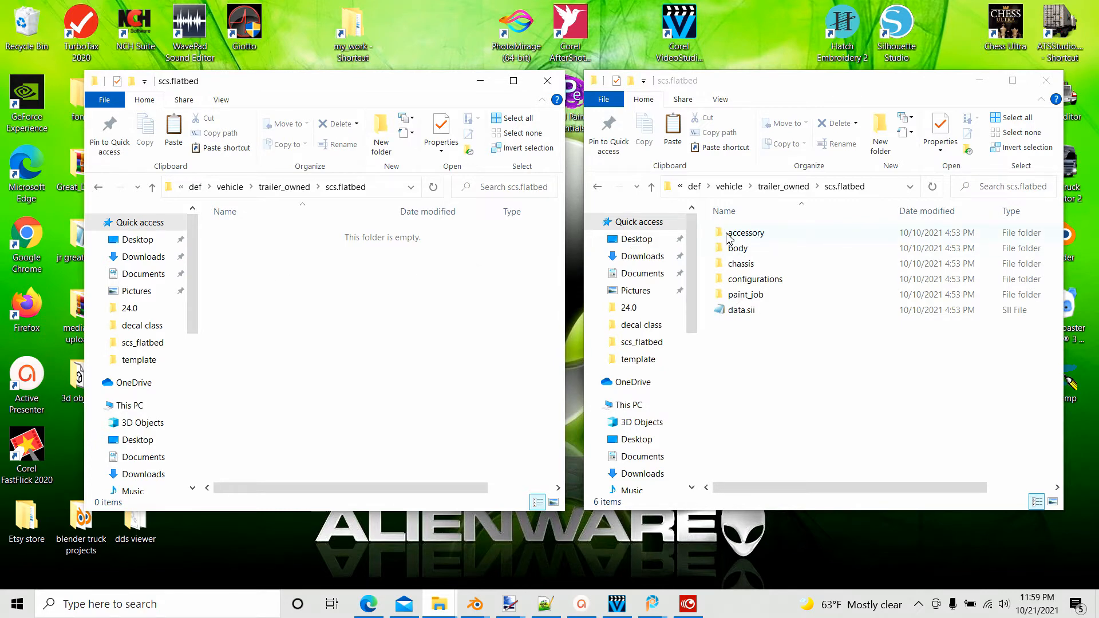
right_click(236, 285)
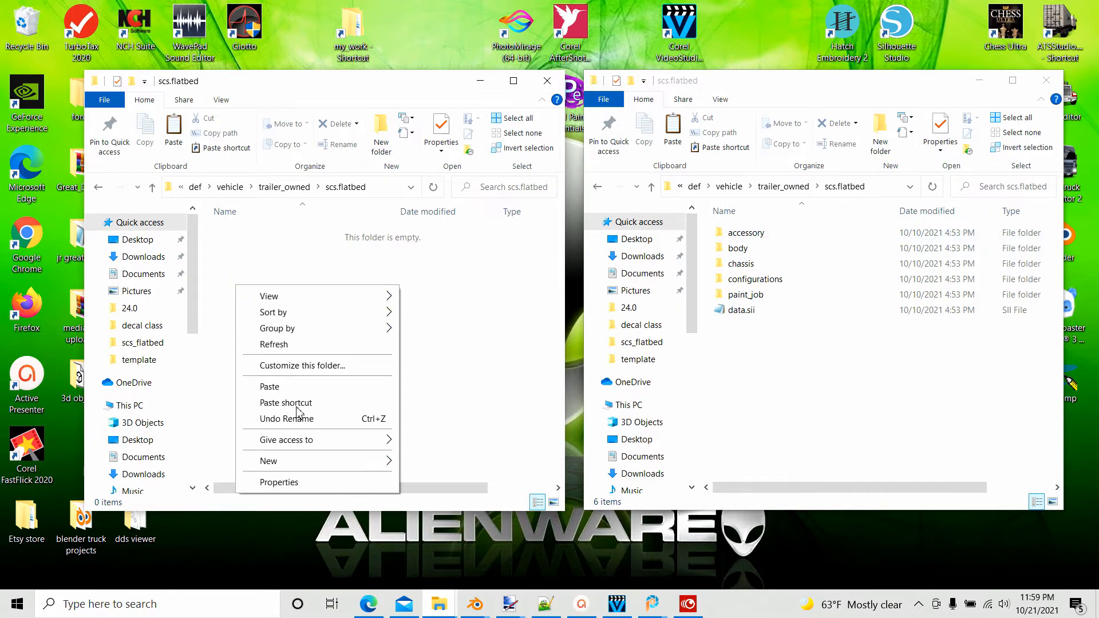
mouse_move(286, 461)
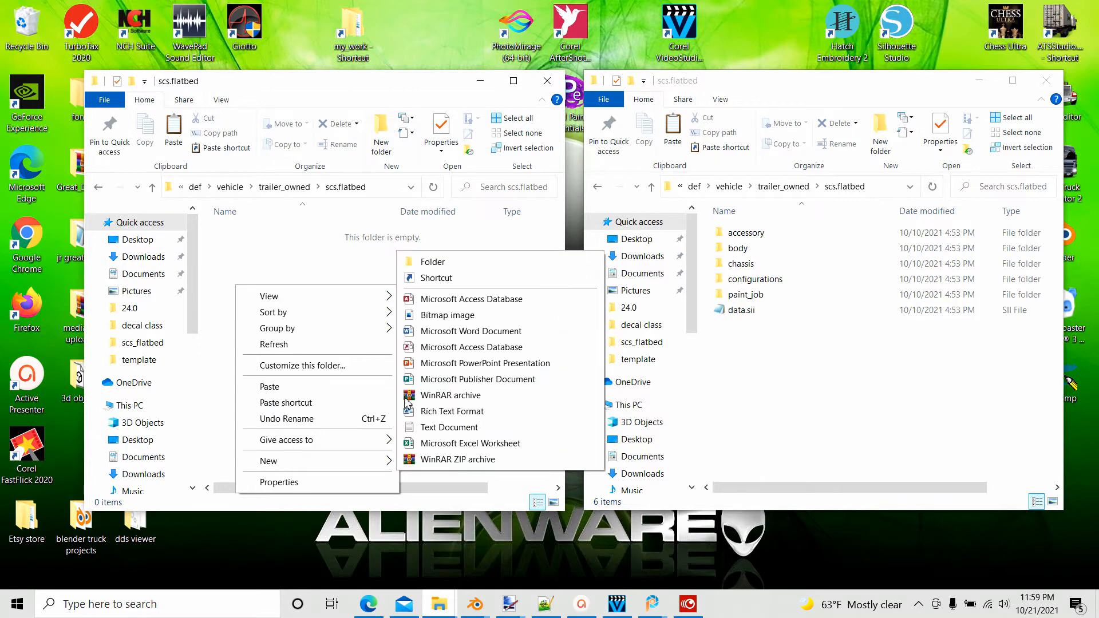
left_click(417, 261)
type("acc")
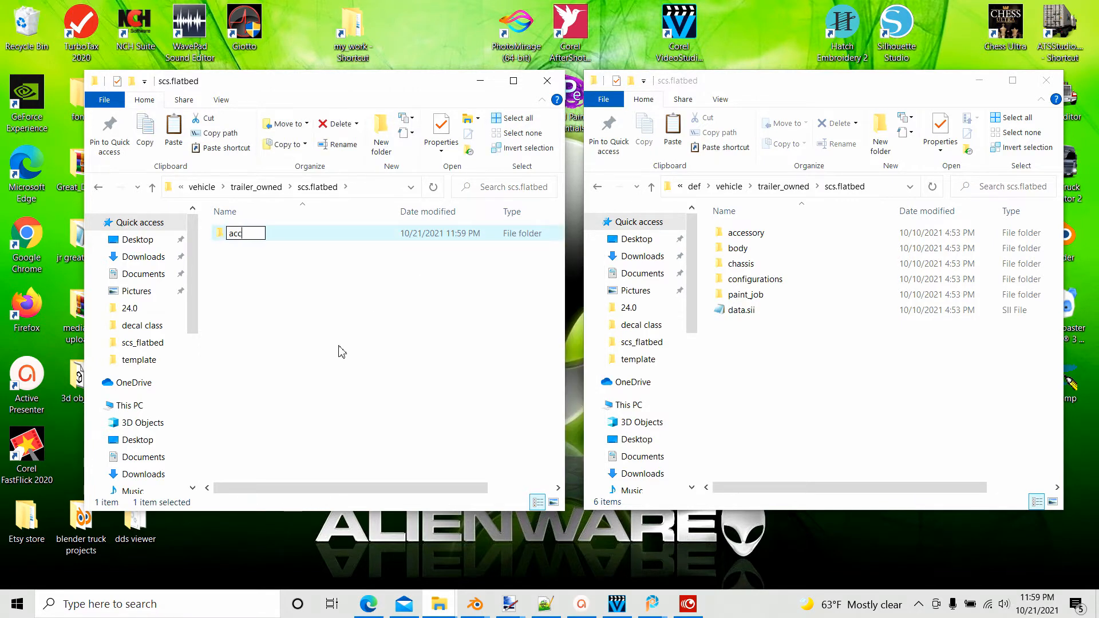
type("essory")
left_click(527, 373)
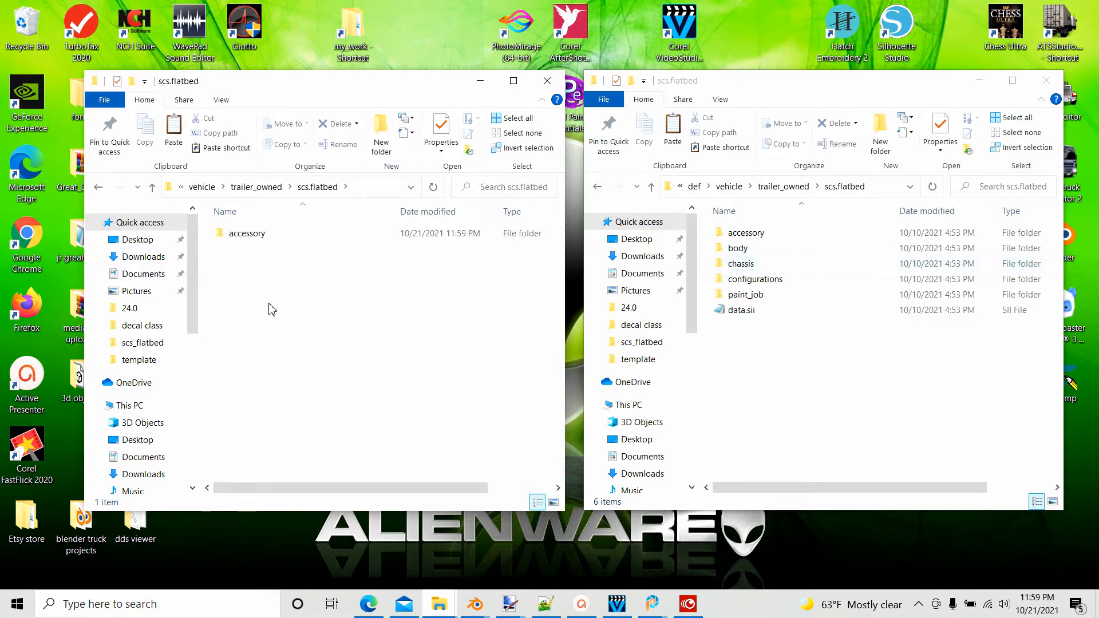
Create a chassis folder next to accessory in the mod's scs.flatbed folder.
right_click(232, 291)
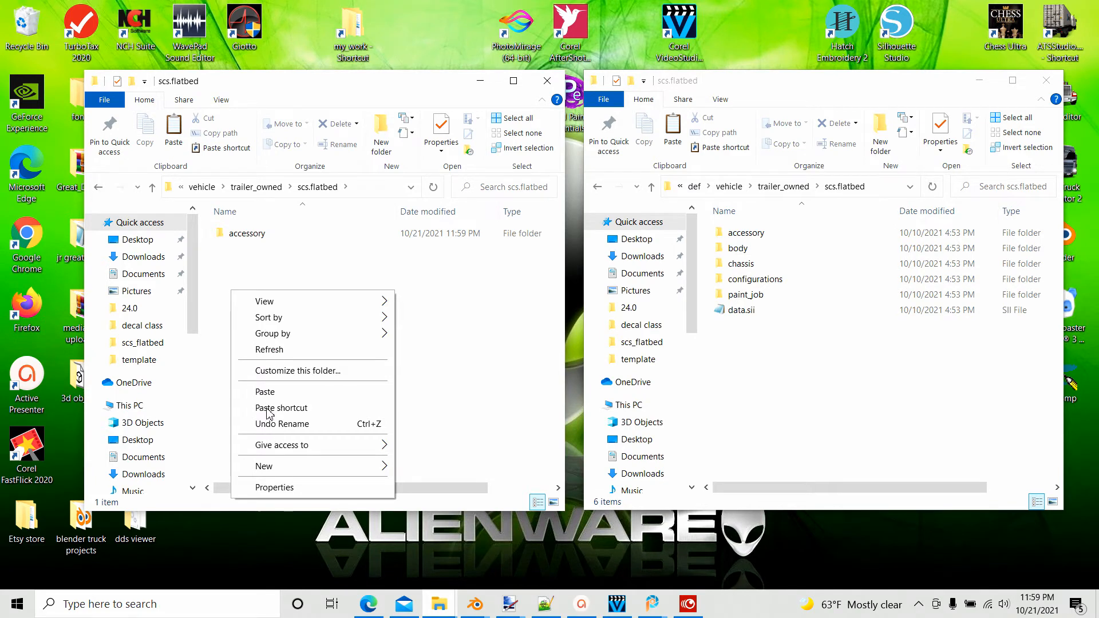
mouse_move(343, 467)
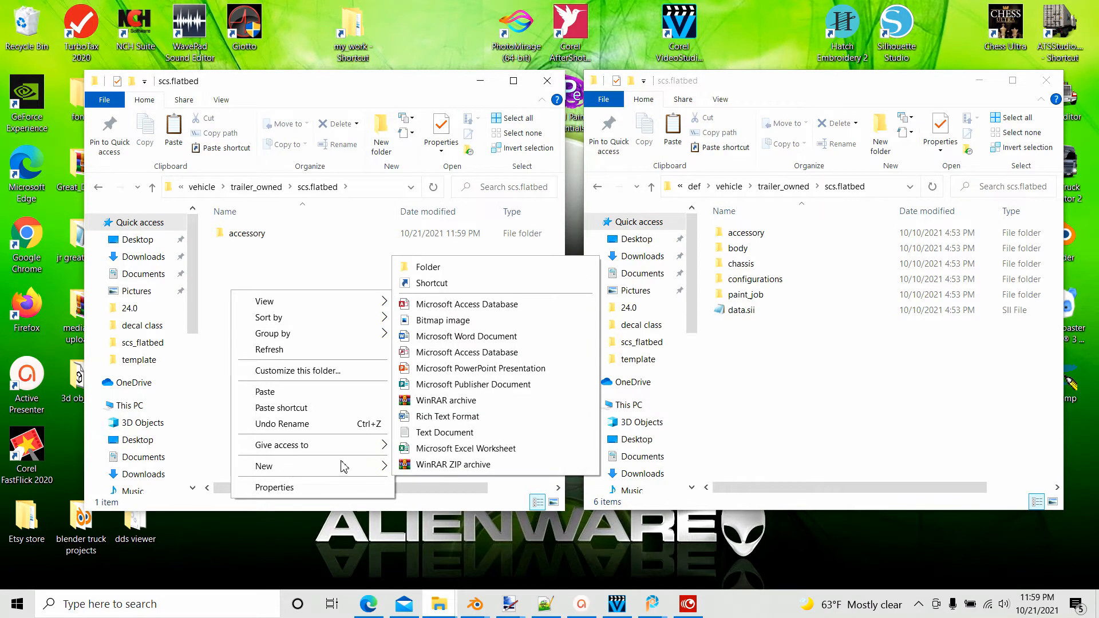
left_click(420, 270)
type("chassis")
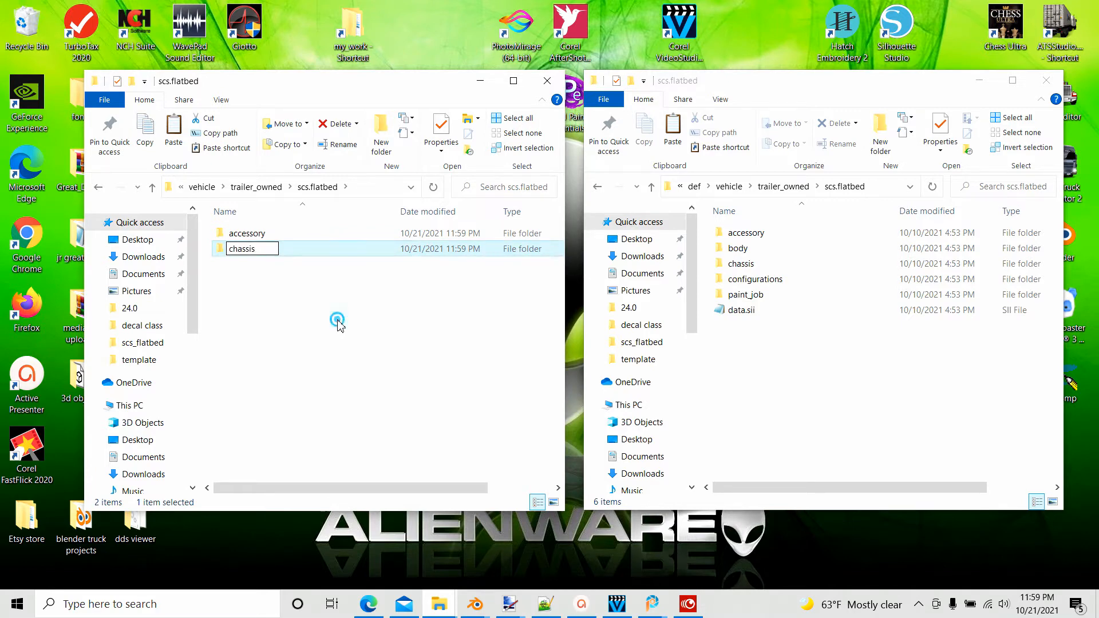
left_click(329, 390)
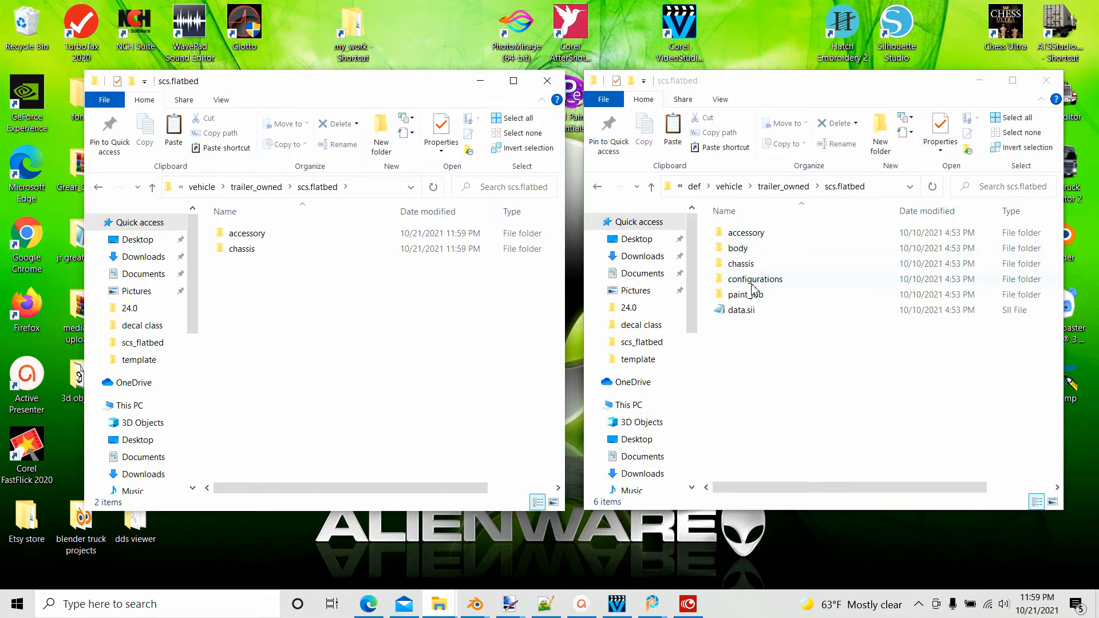
Create a configurations folder next to accessory and chassis in the mod's scs.flatbed folder.
right_click(230, 284)
left_click(261, 461)
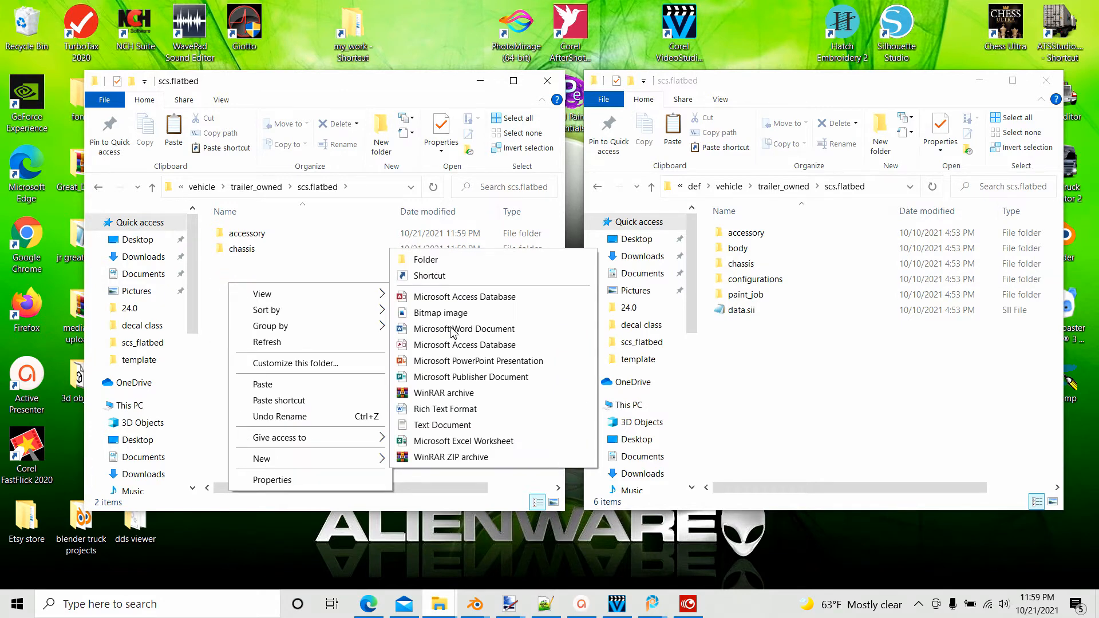
left_click(447, 264)
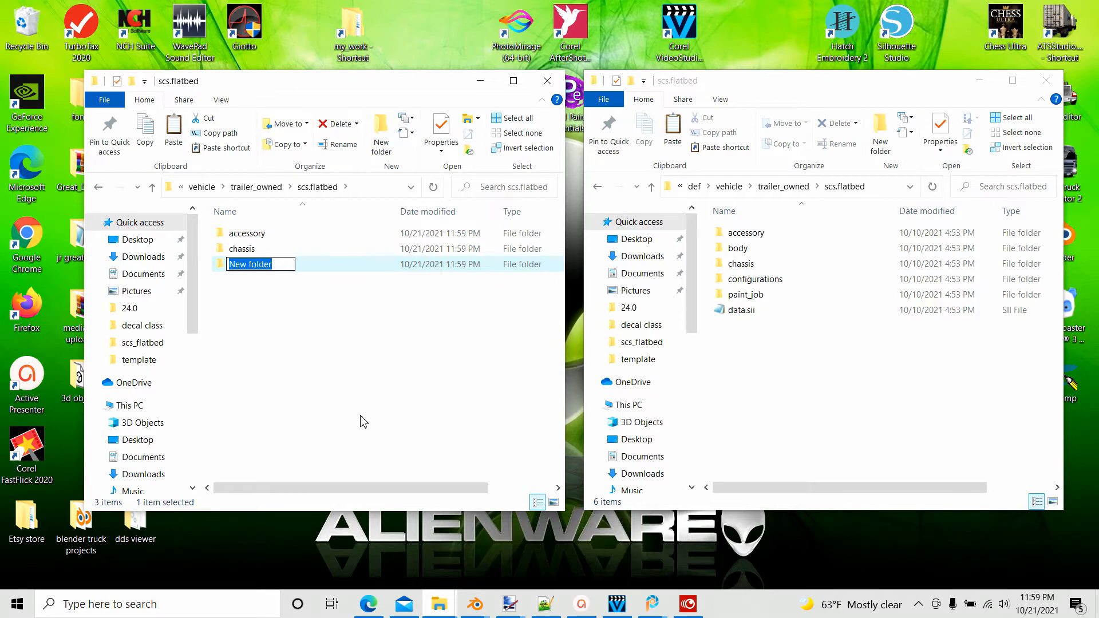
type("conf")
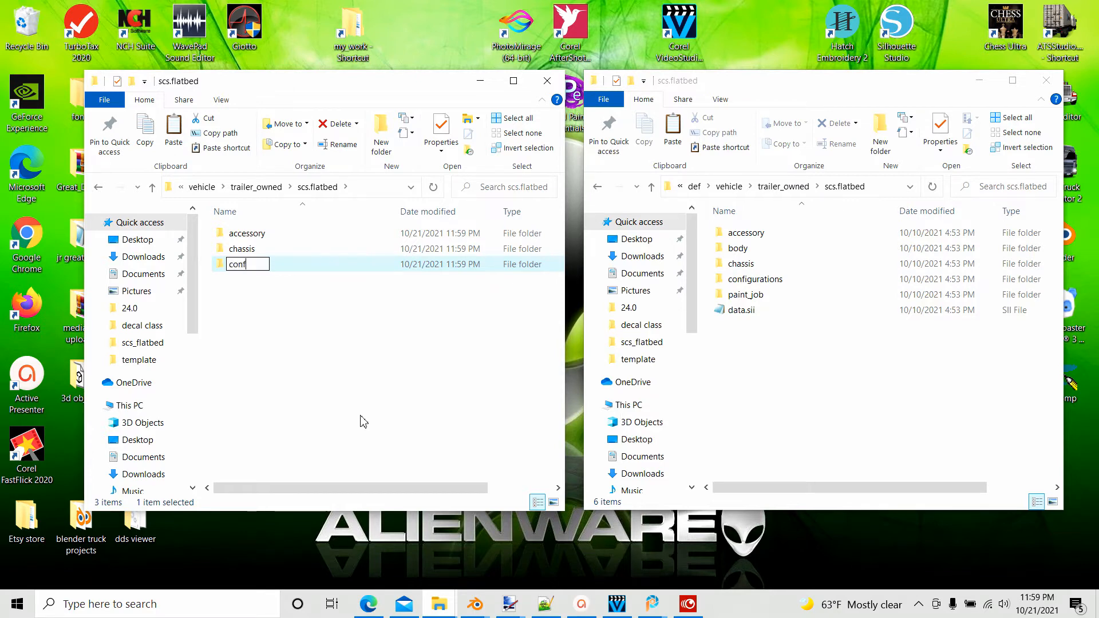
type("iguratio")
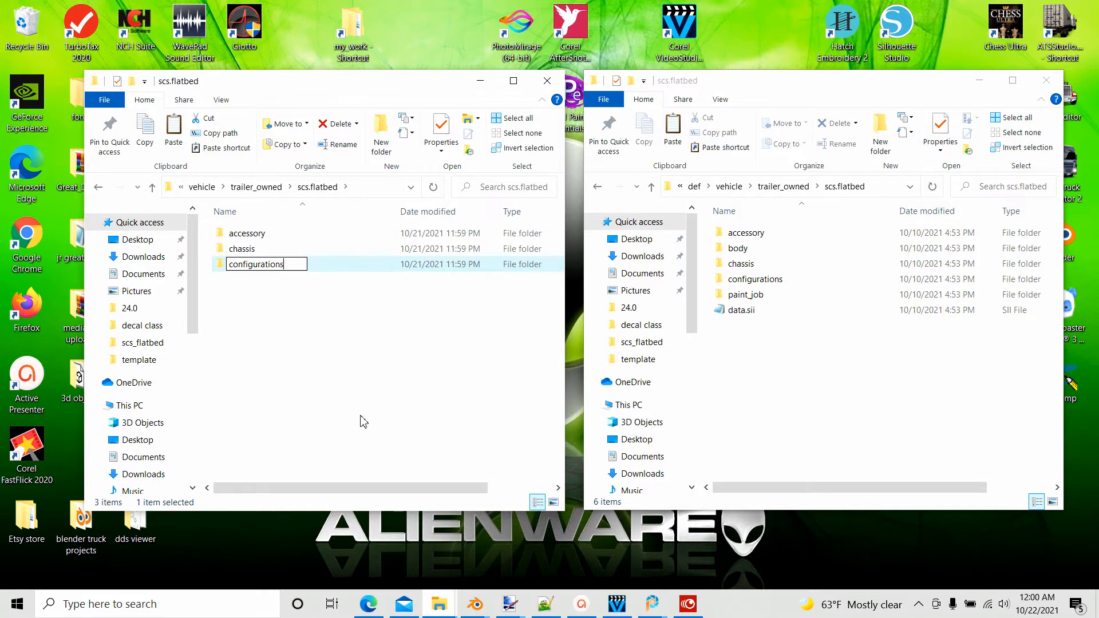
type("ns")
left_click(363, 422)
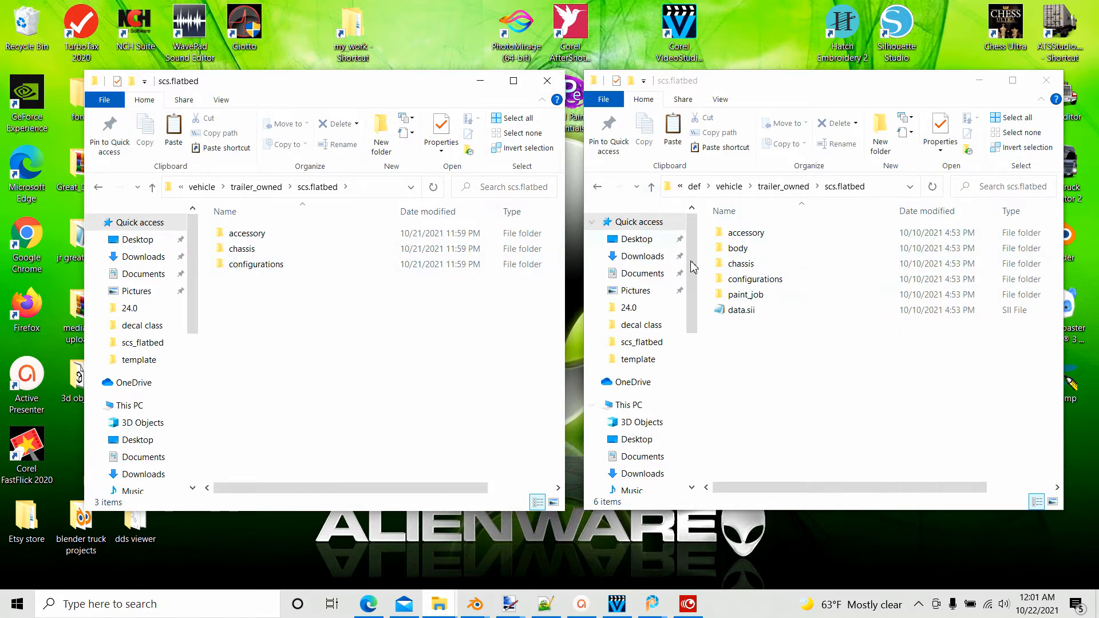
Return both windows to their def\vehicle folders and select trailer_defs in the game's vehicle folder as the reference.
left_click(652, 188)
left_click(652, 188)
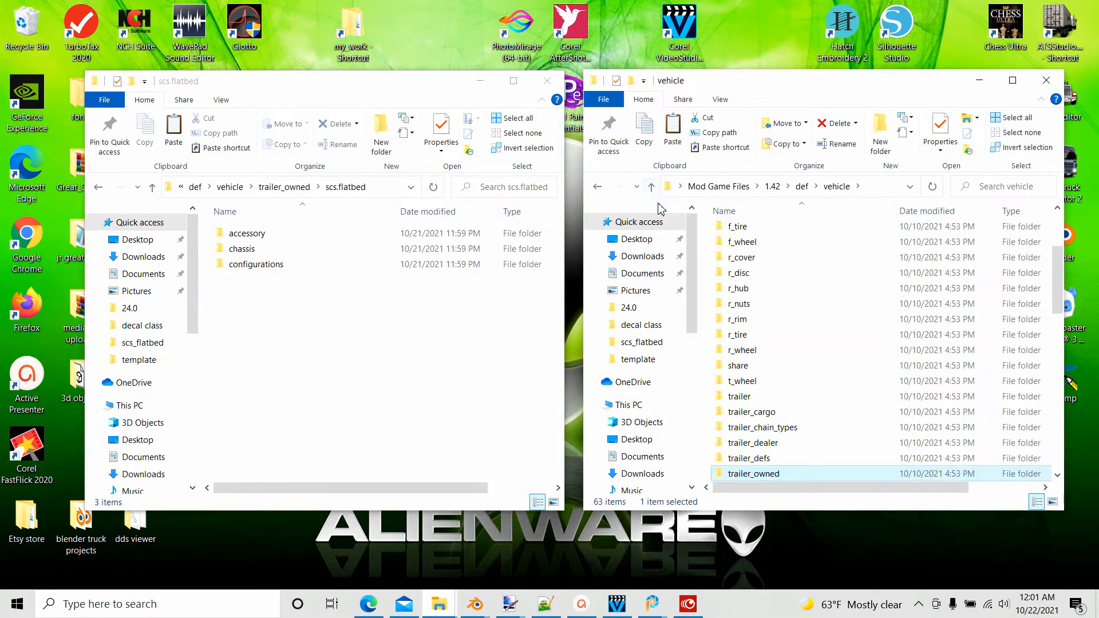
scroll(816, 383, "down", 3)
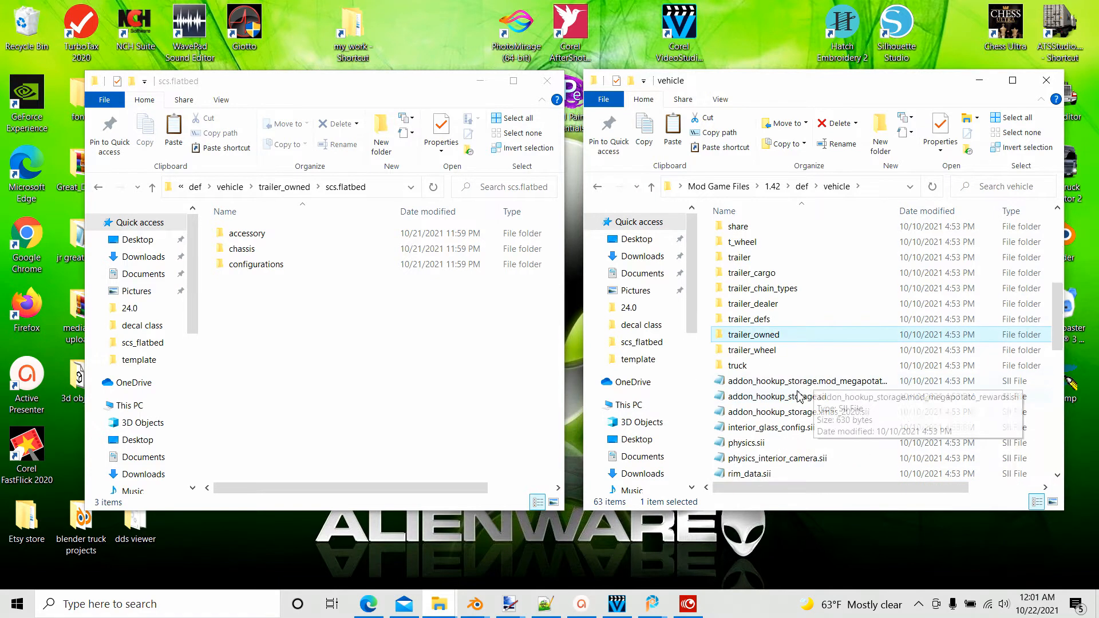
left_click(748, 322)
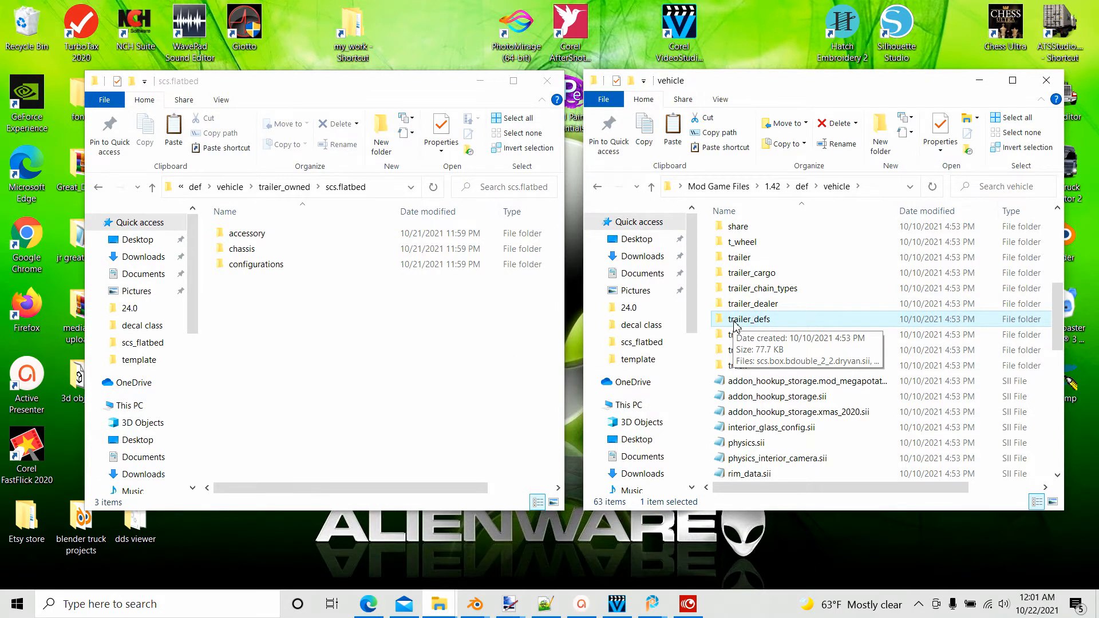
left_click(153, 189)
left_click(153, 188)
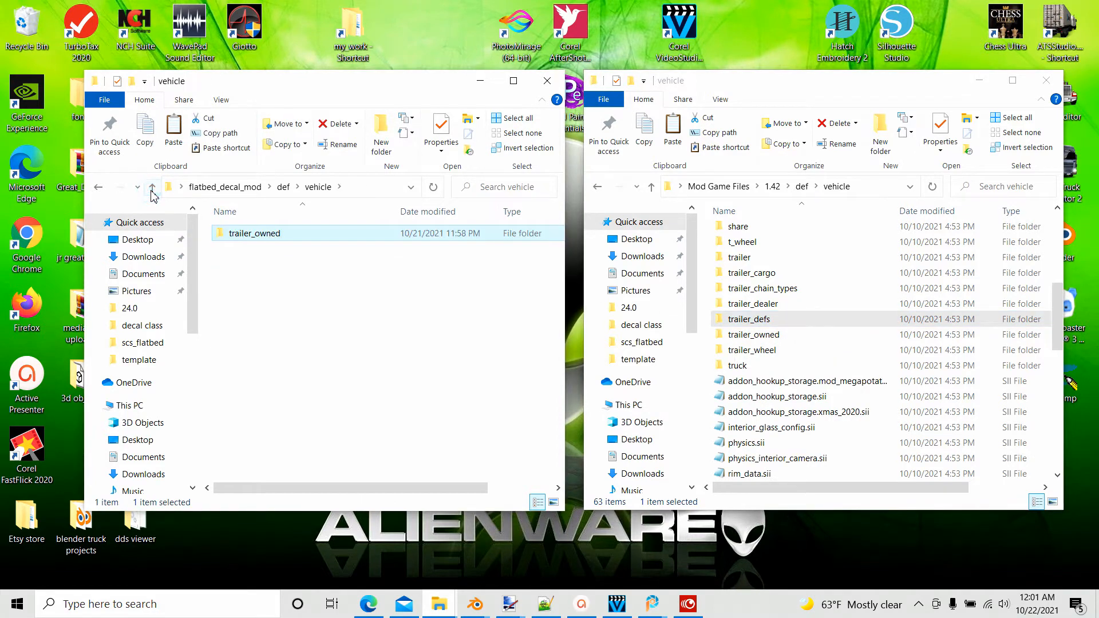
left_click(153, 188)
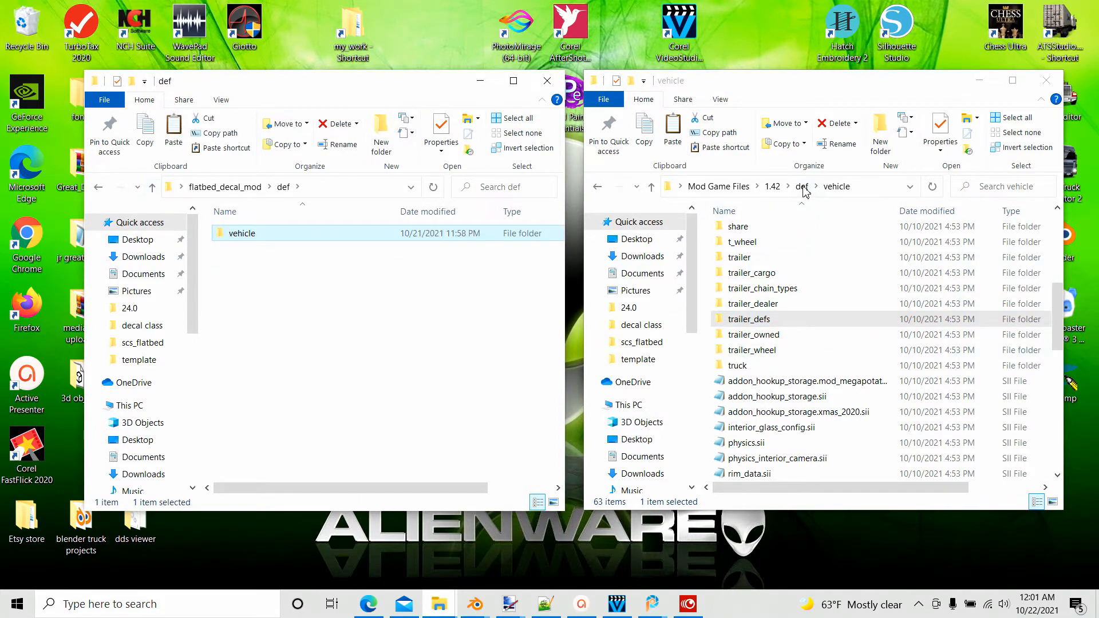
double_click(228, 234)
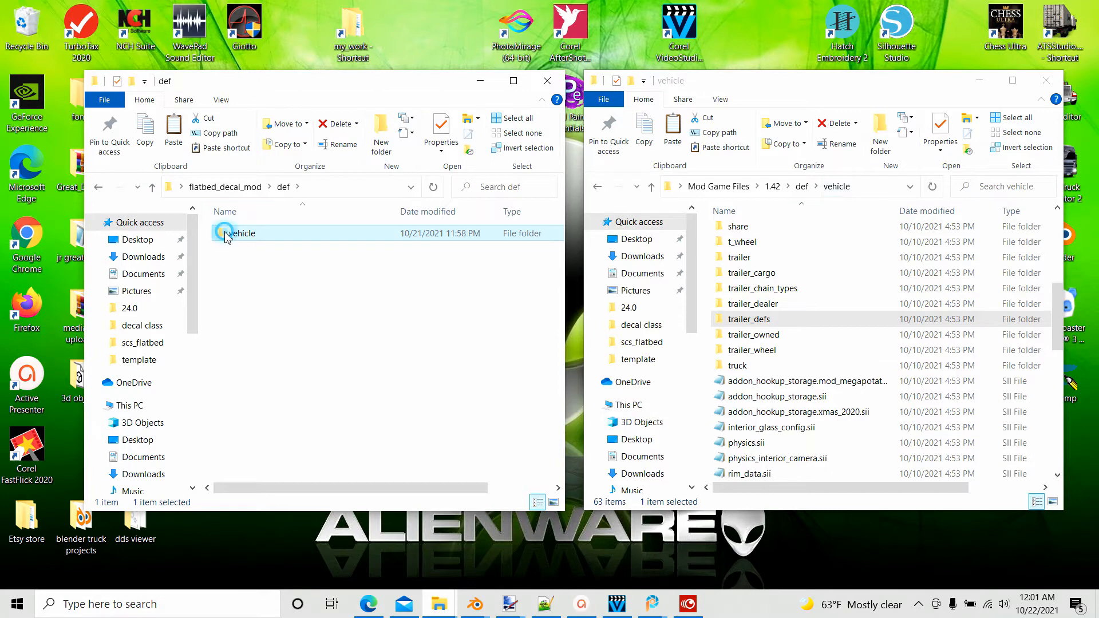
Create a trailer_defs folder next to trailer_owned in the mod's def\vehicle folder.
right_click(231, 271)
mouse_move(263, 442)
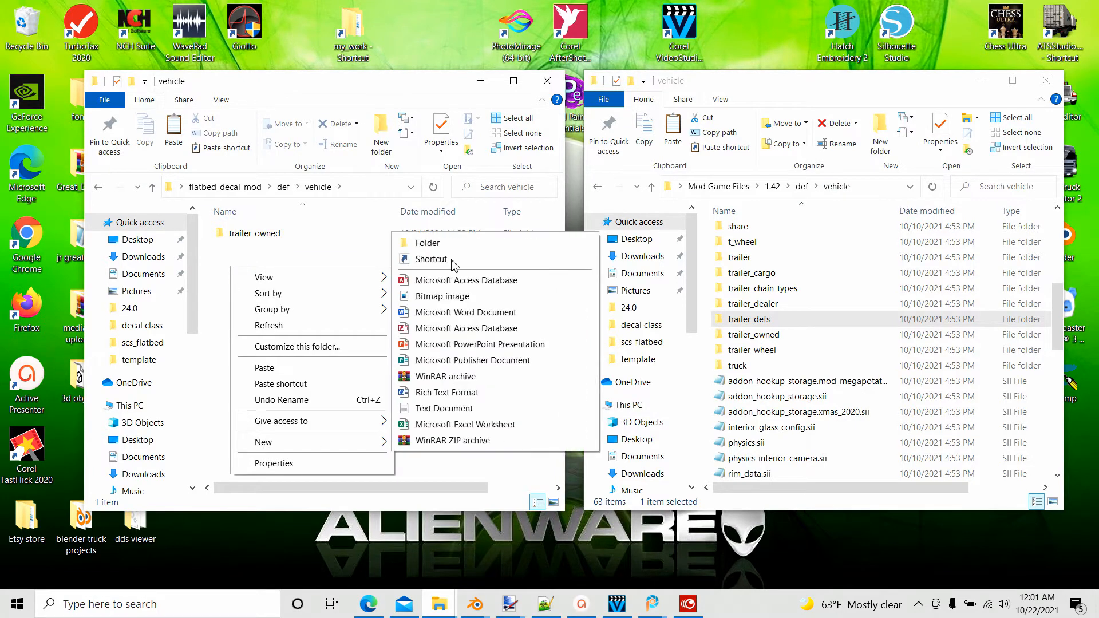
left_click(436, 244)
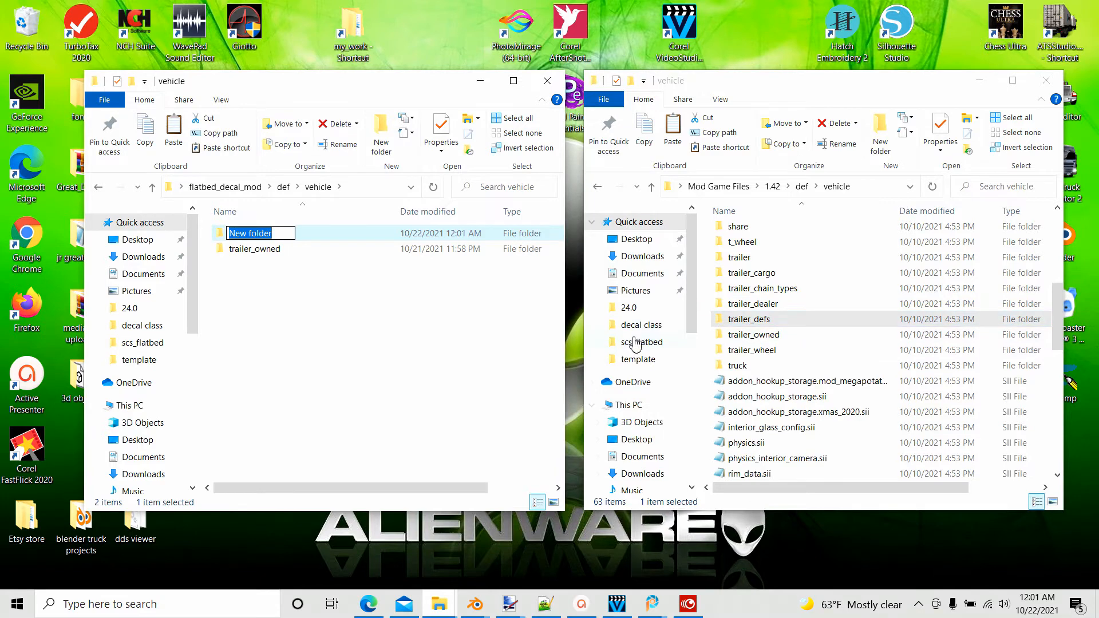
type("trailer")
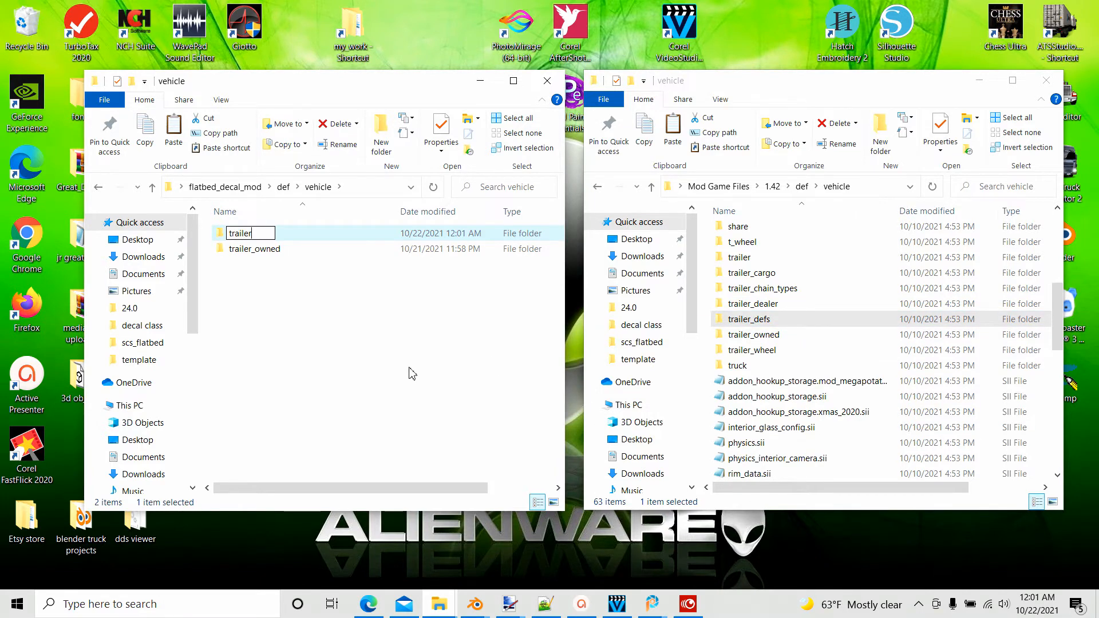
type("_defs")
left_click(411, 373)
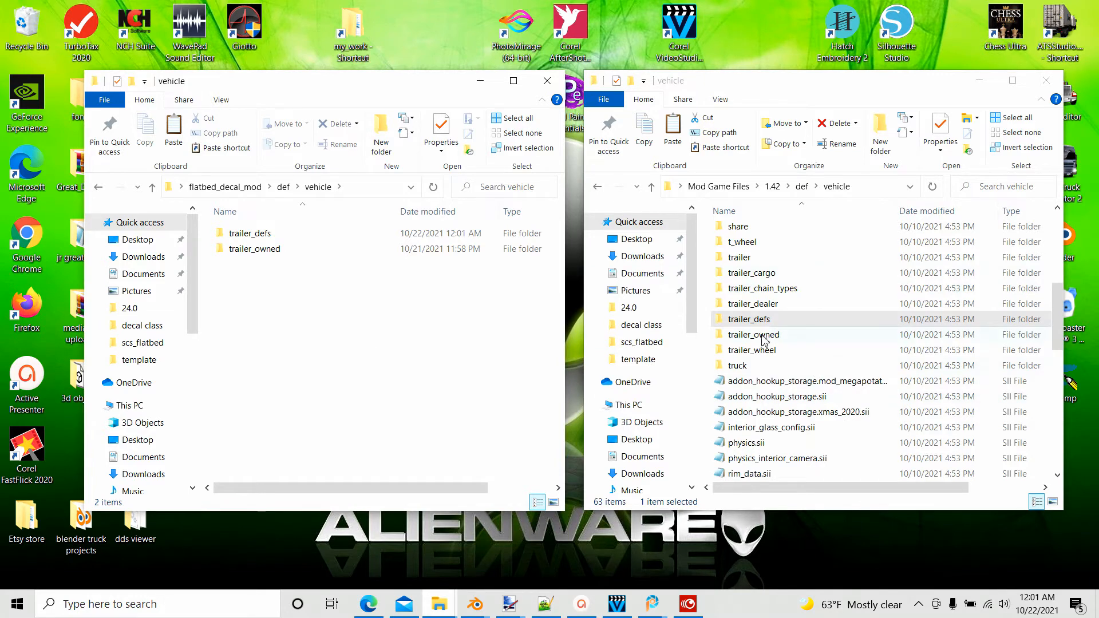
Return the mod window to the top level of the flatbed_decal_mod folder.
left_click(152, 187)
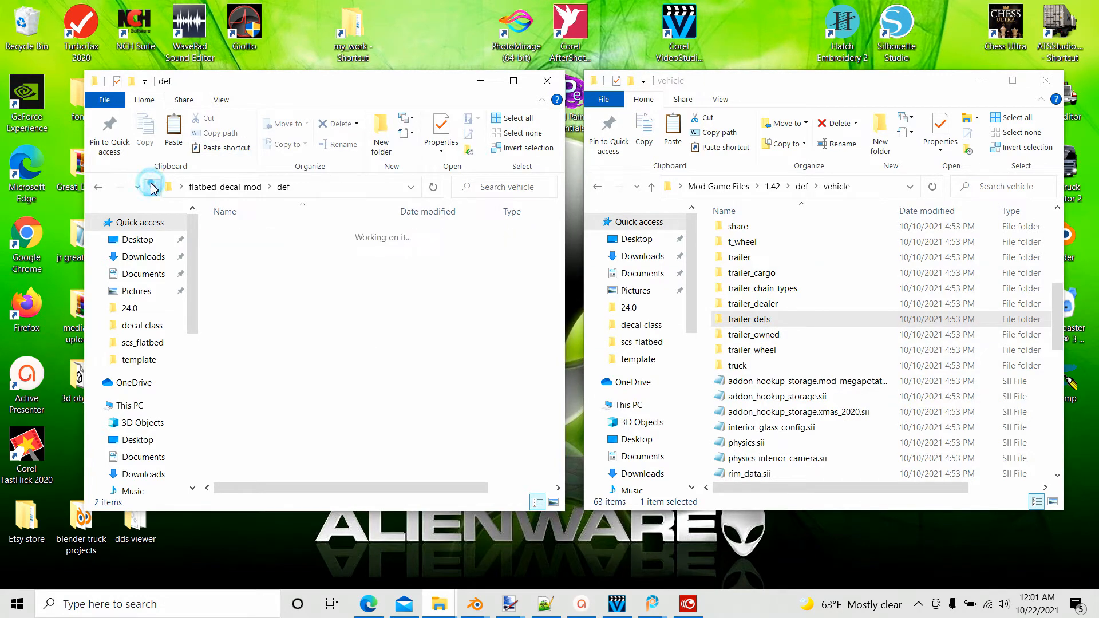
left_click(152, 188)
left_click(152, 187)
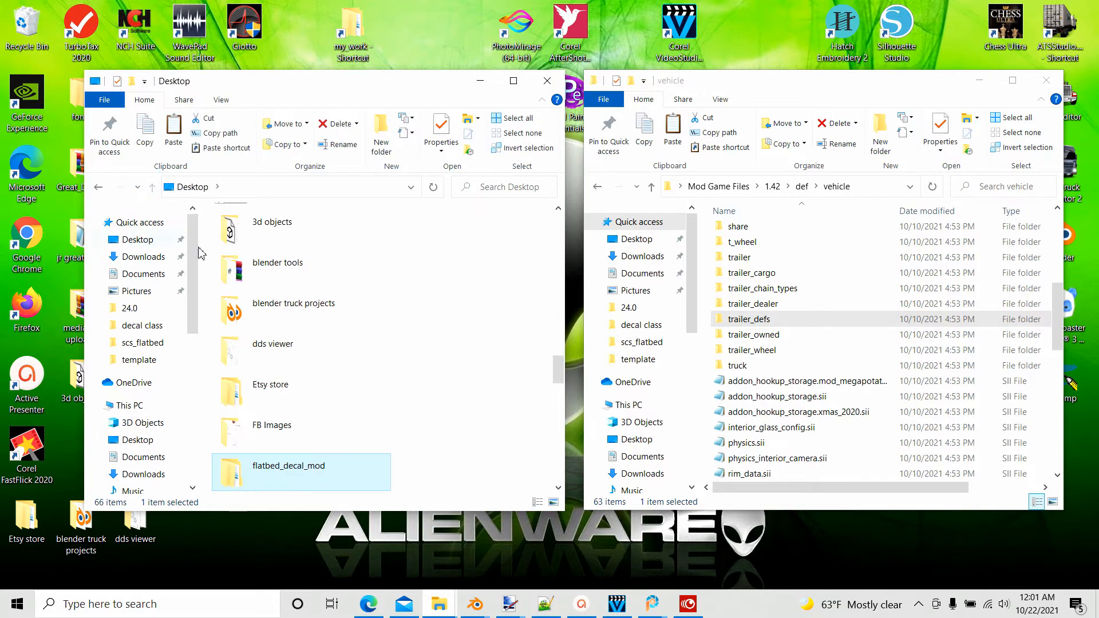
double_click(271, 472)
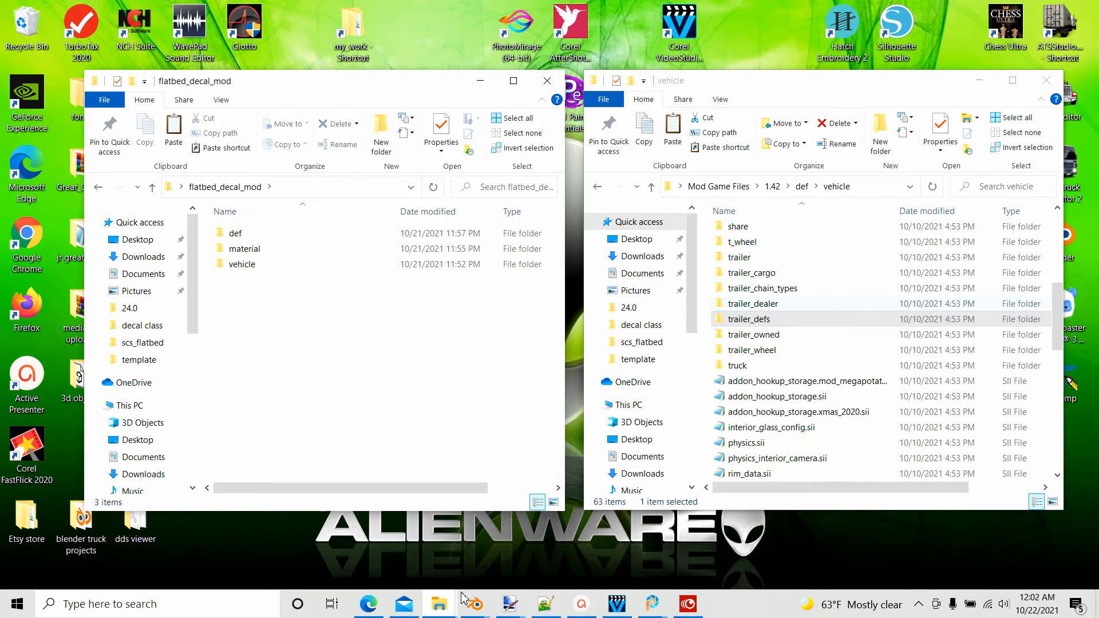
Switch to Blender's chassis_decal.blend, turn on the viewport gizmos and overlays, and deselect the chassis piece.
left_click(475, 603)
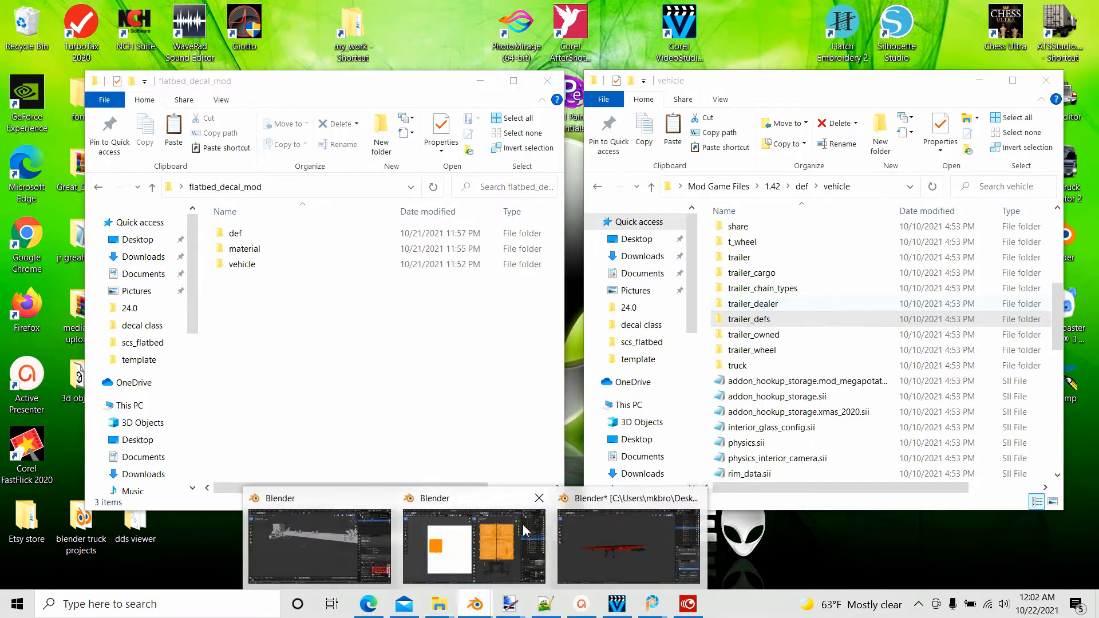
left_click(611, 545)
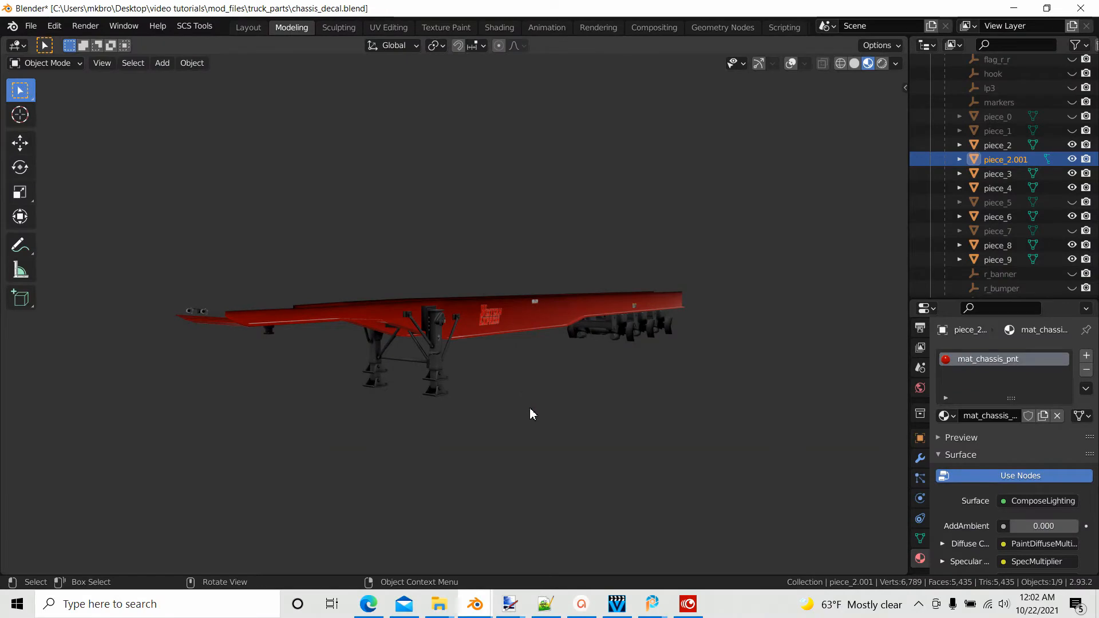
left_click(759, 64)
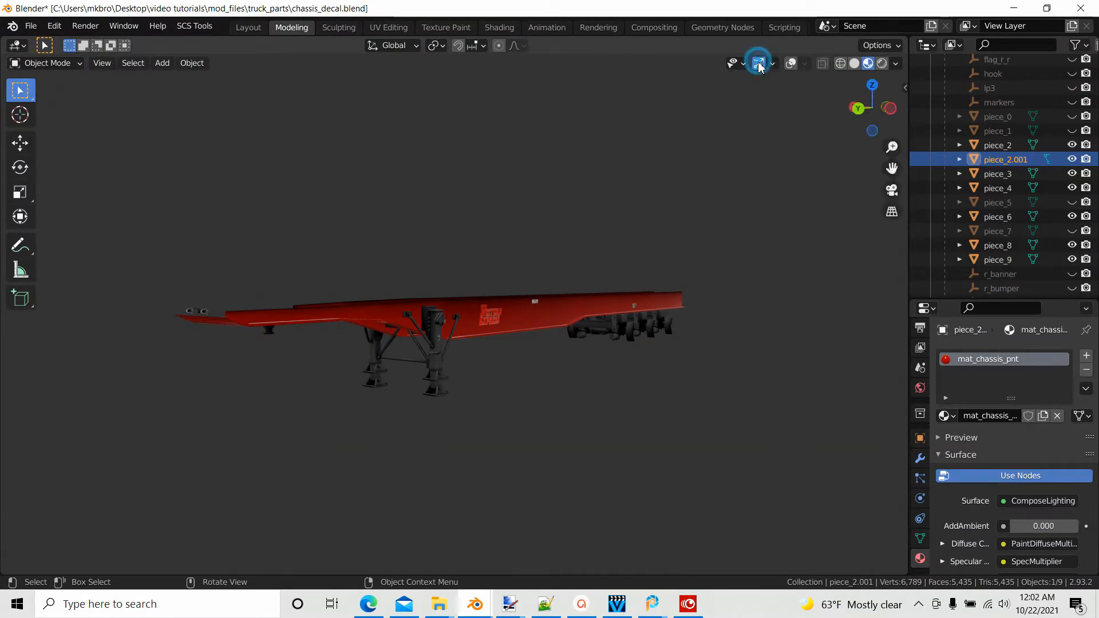
left_click(789, 65)
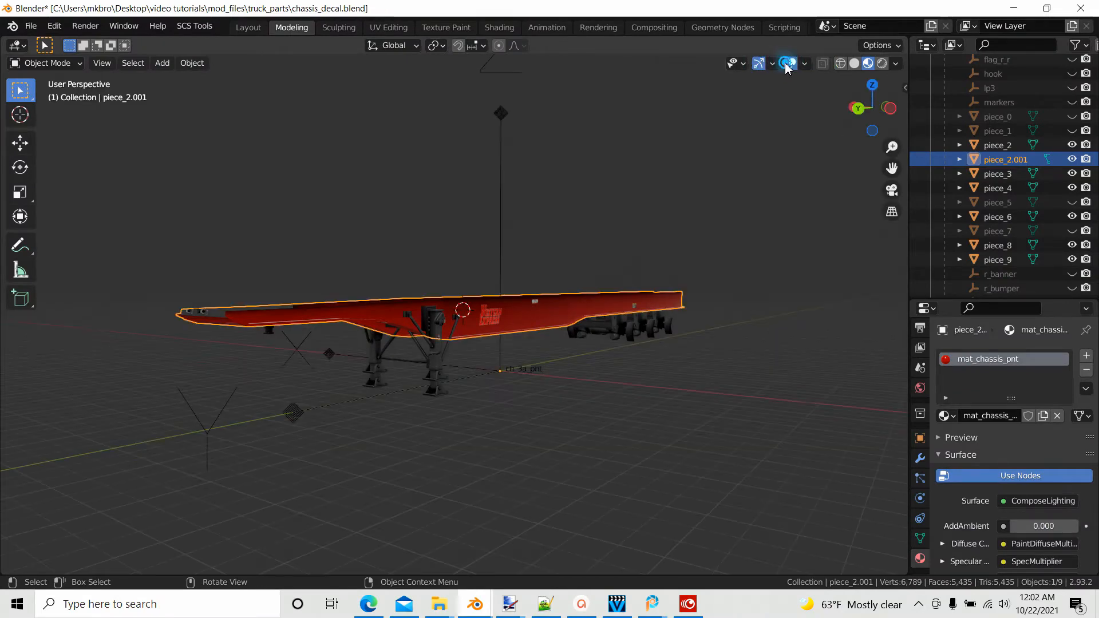
left_click_drag(557, 434, 611, 431)
left_click(635, 451)
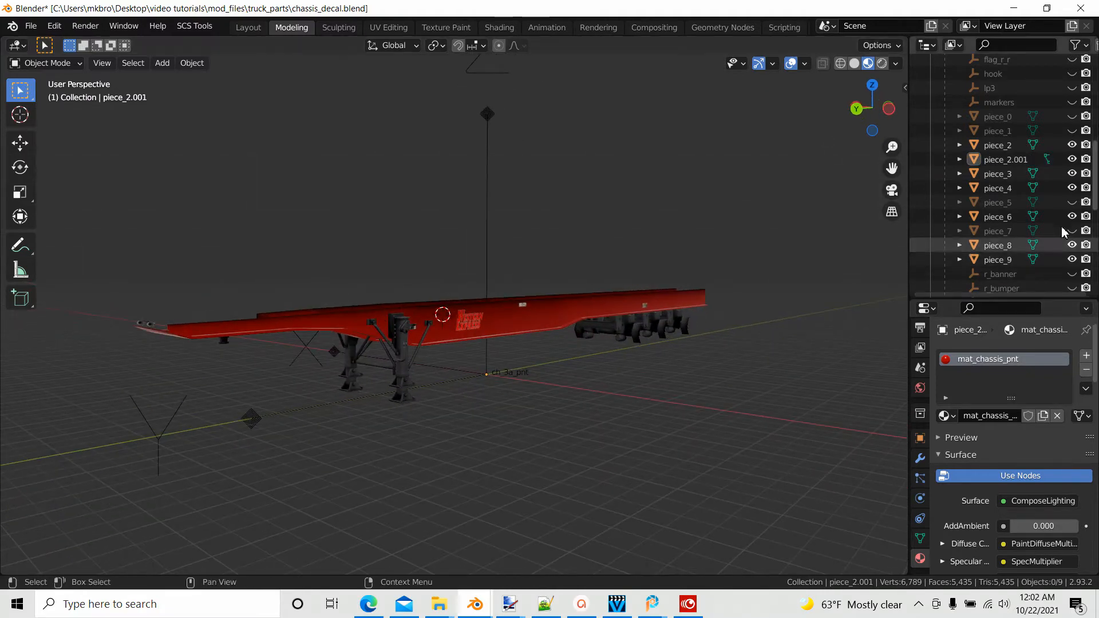
Examine the ch_3a_pnt and decal_1 to decal_3 object hierarchy and the decal on the chassis, and dismiss the mail notification.
scroll(986, 212, "up", 10)
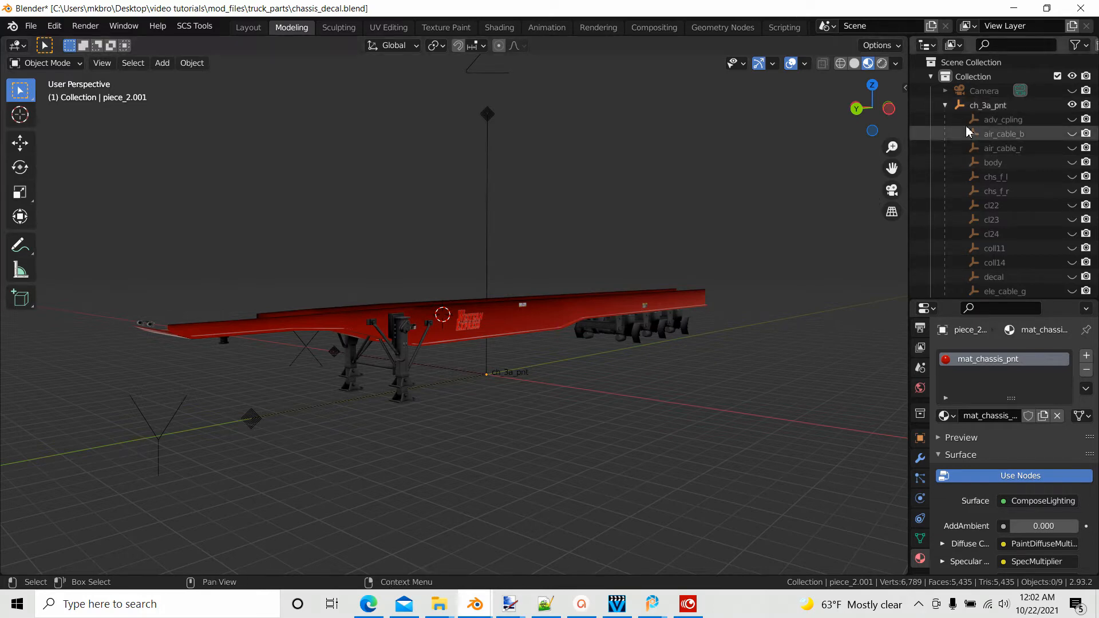
scroll(993, 197, "down", 10)
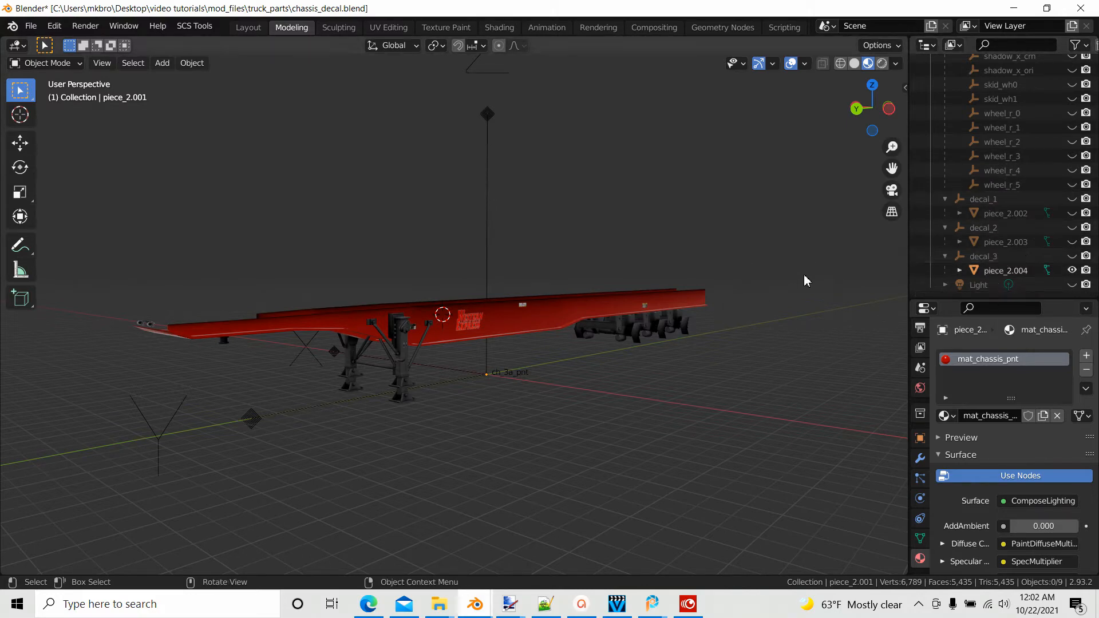
scroll(696, 346, "up", 3)
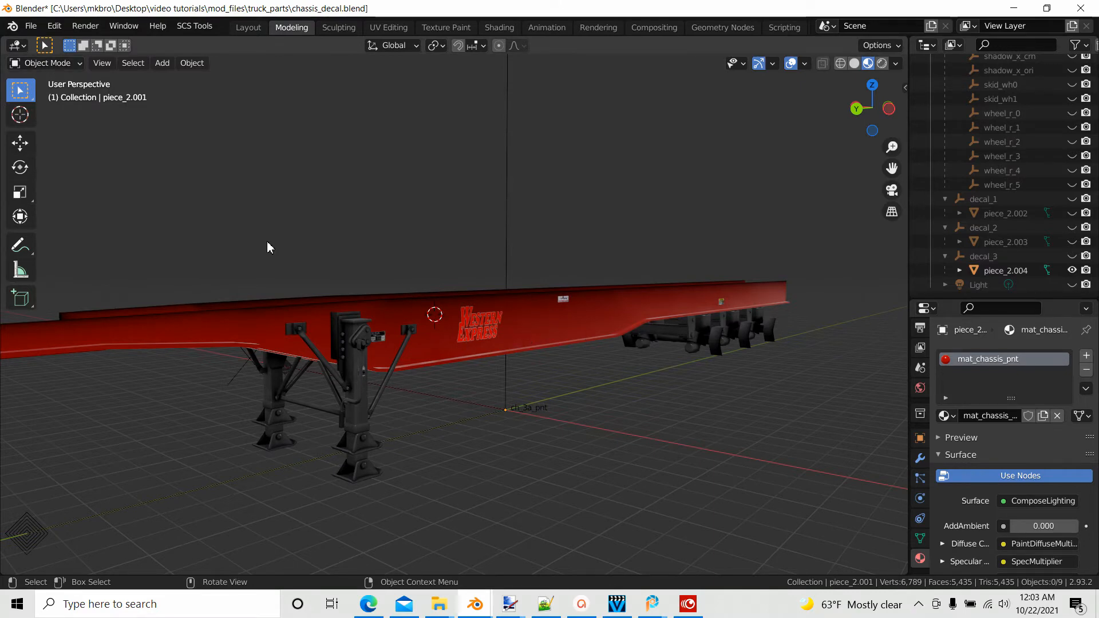
scroll(582, 372, "down", 8)
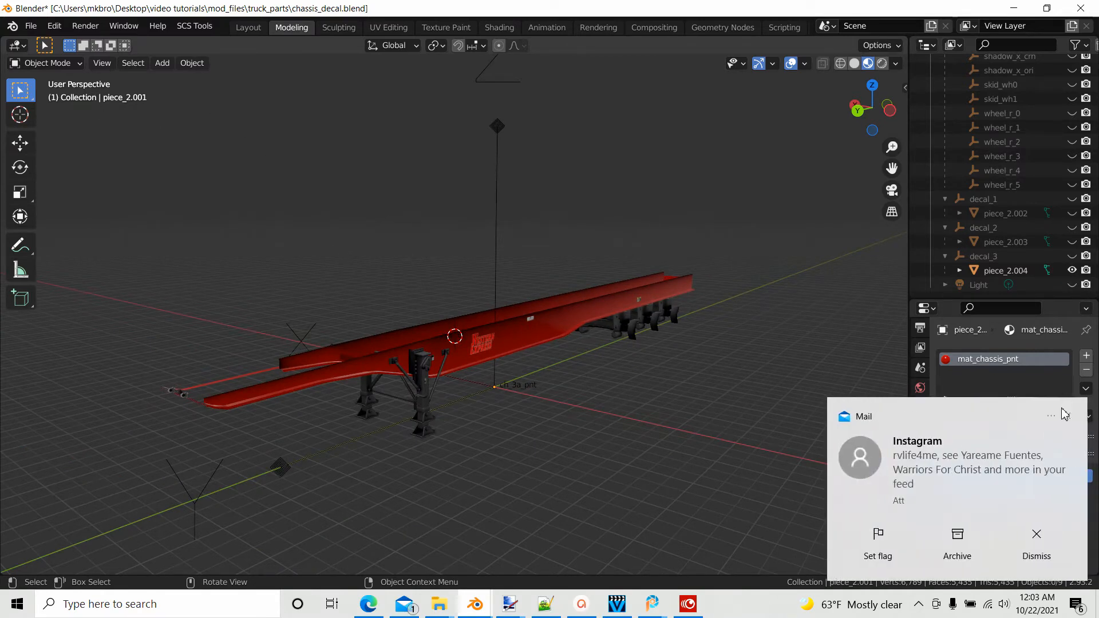
left_click(1066, 414)
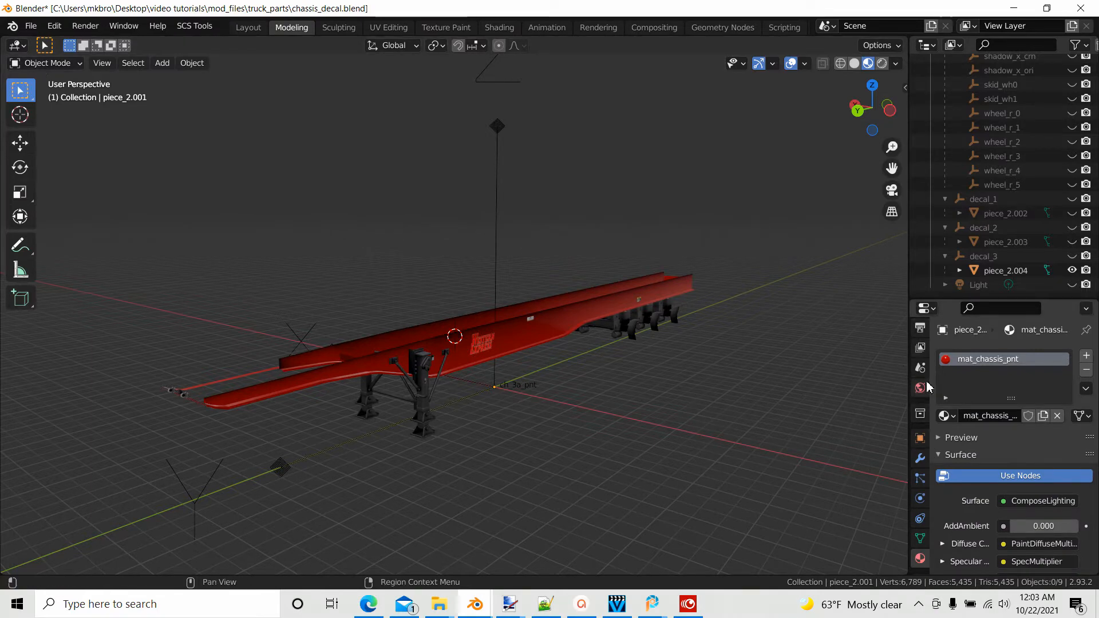
Show the SCS Conversion Helper's Mod Package Settings in the scene's output properties.
scroll(928, 387, "up", 2)
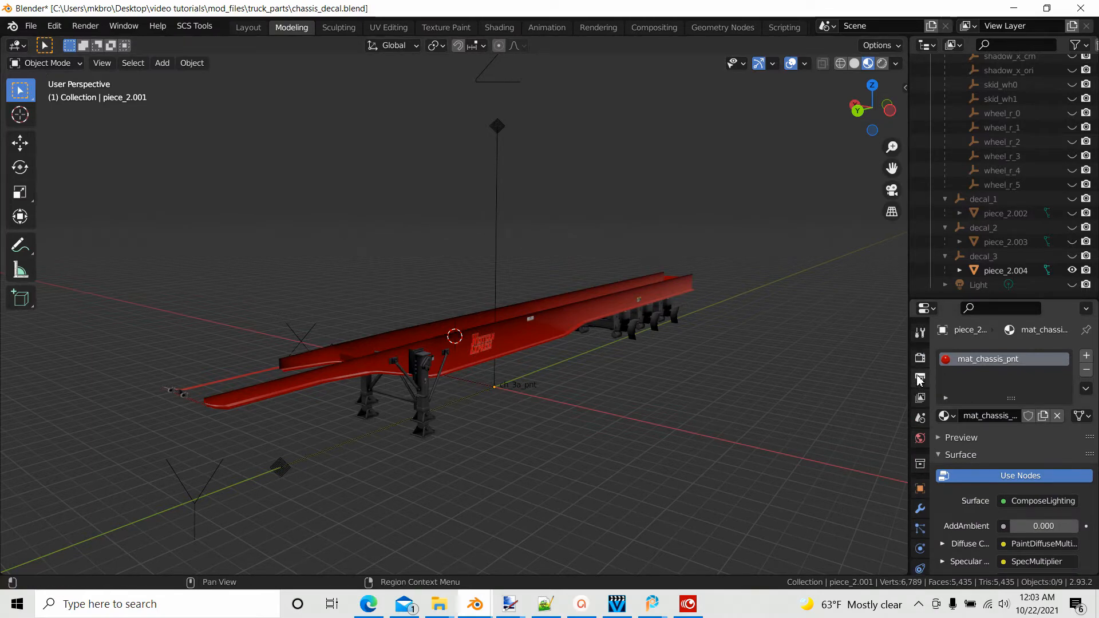
left_click(921, 378)
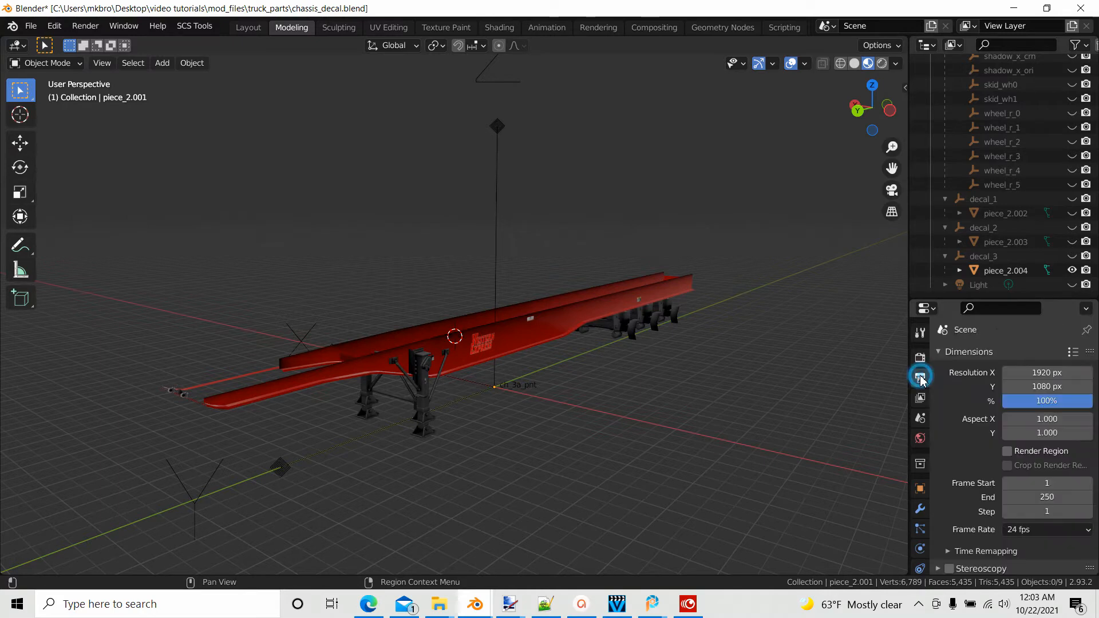
scroll(993, 387, "down", 15)
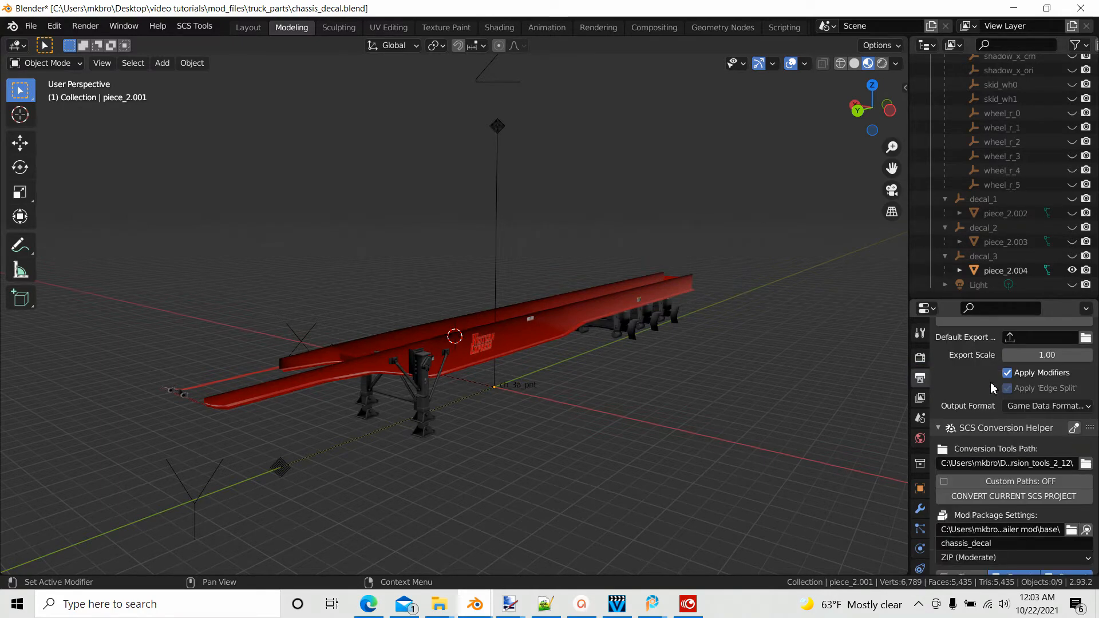
scroll(992, 387, "down", 2)
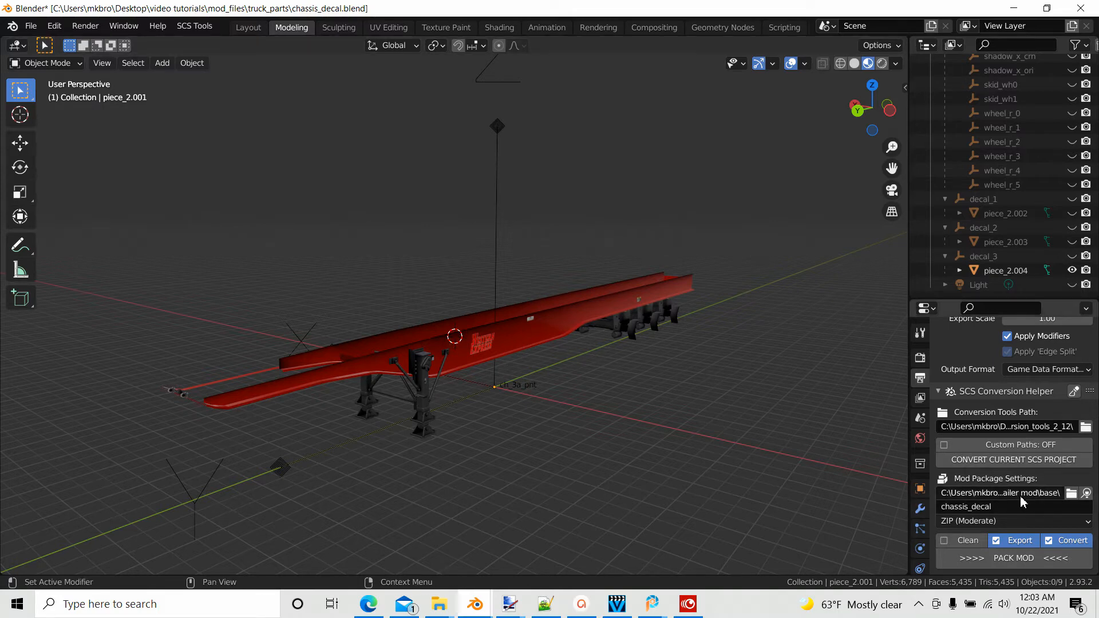
Browse the mod package path to inspect the exported files in trailer mod\base, and close the file browser.
left_click(1072, 494)
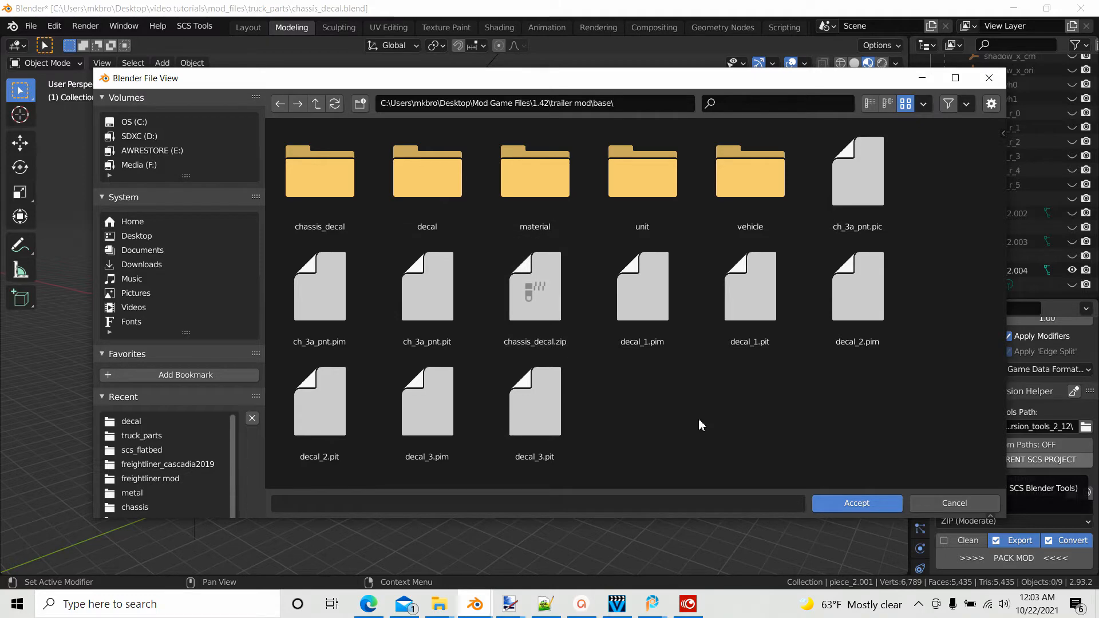
left_click(534, 172)
left_click(865, 507)
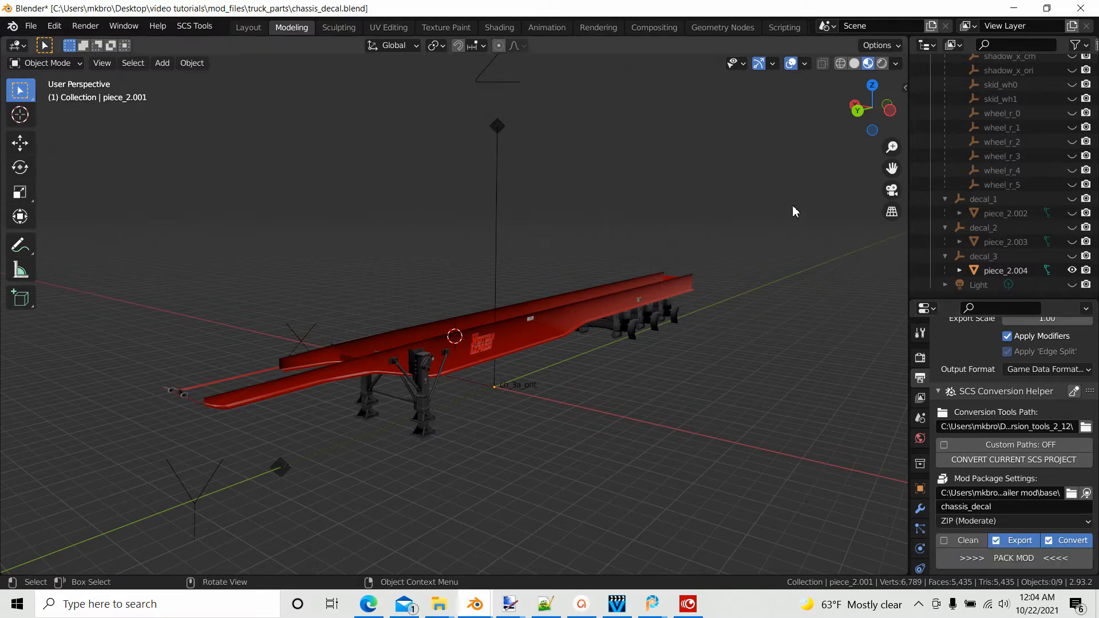
scroll(762, 298, "down", 1)
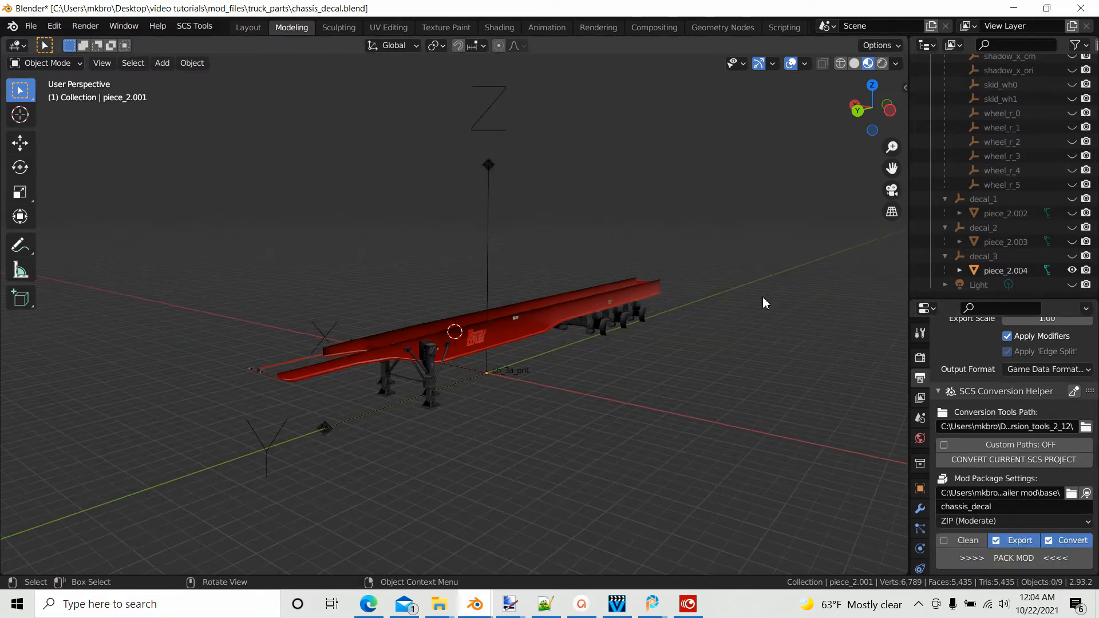
Switch back to File Explorer and open the exported trailer mod\base folder under 1.42 in the game files window.
left_click(1013, 8)
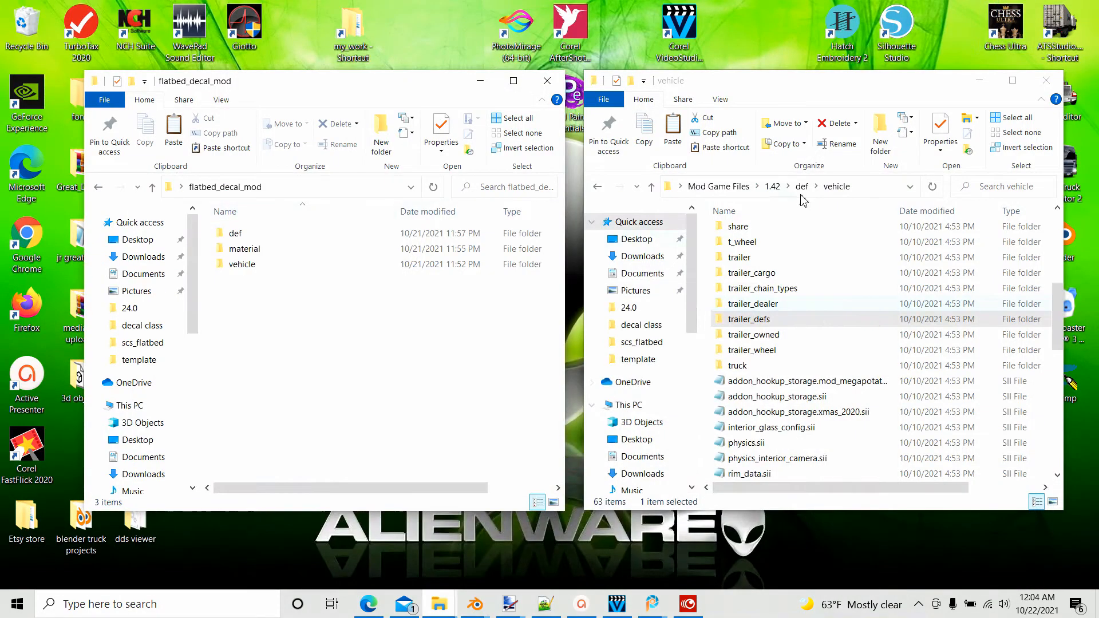
scroll(745, 309, "up", 5)
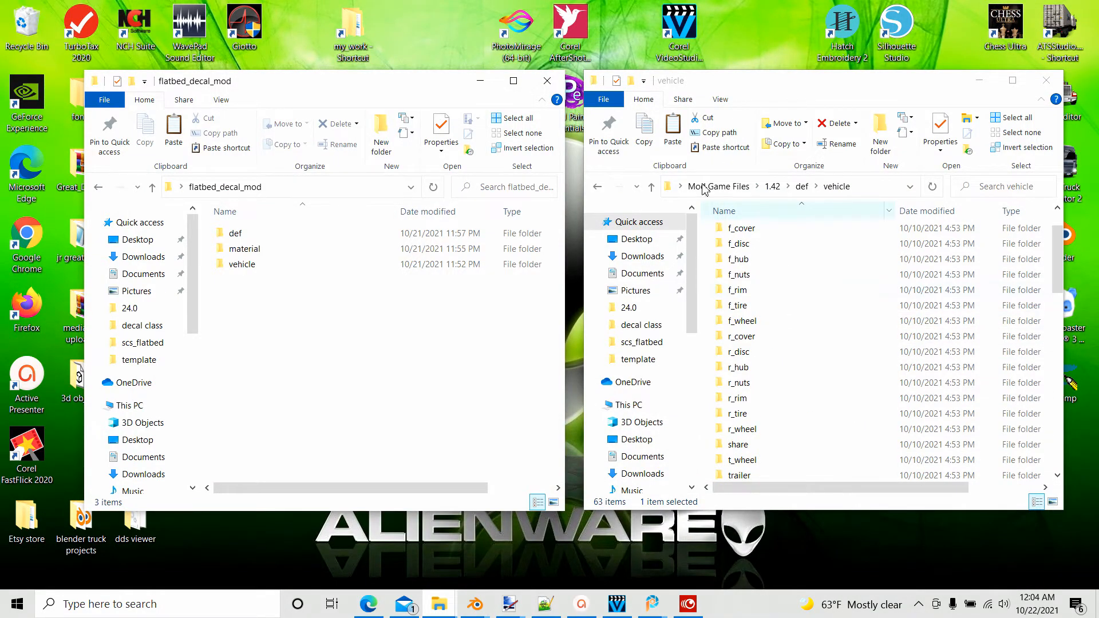
left_click(652, 189)
left_click(652, 189)
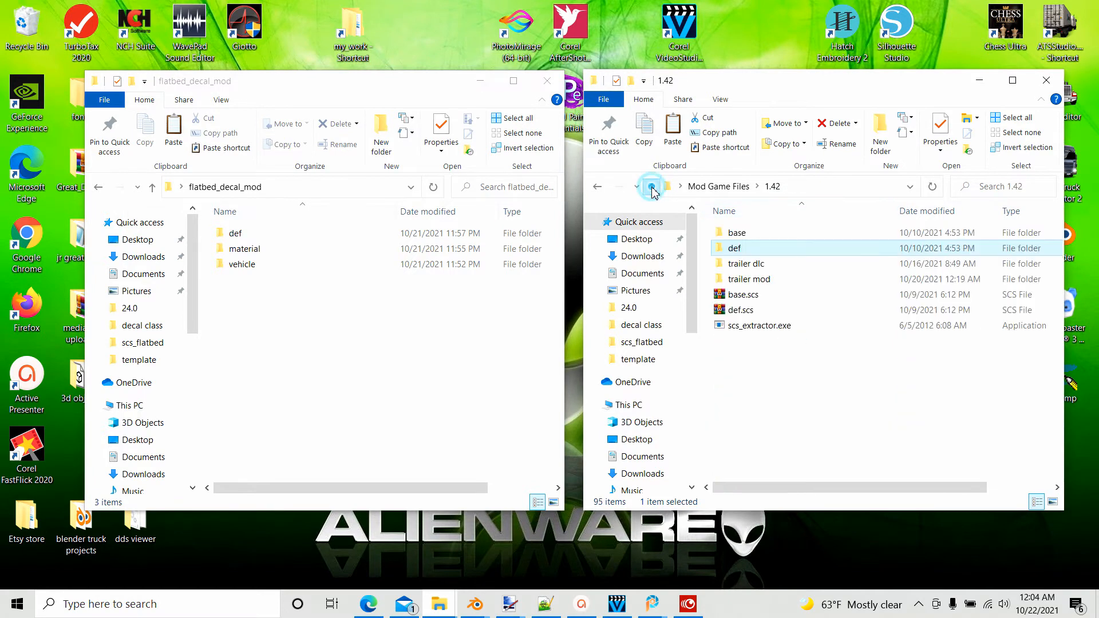
double_click(747, 280)
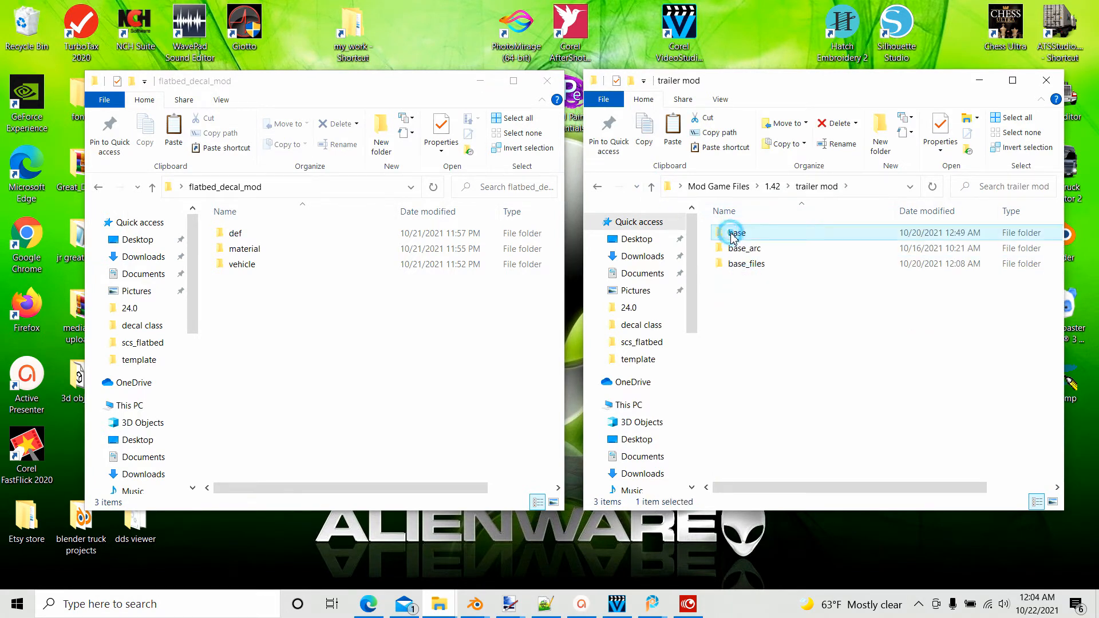
double_click(734, 235)
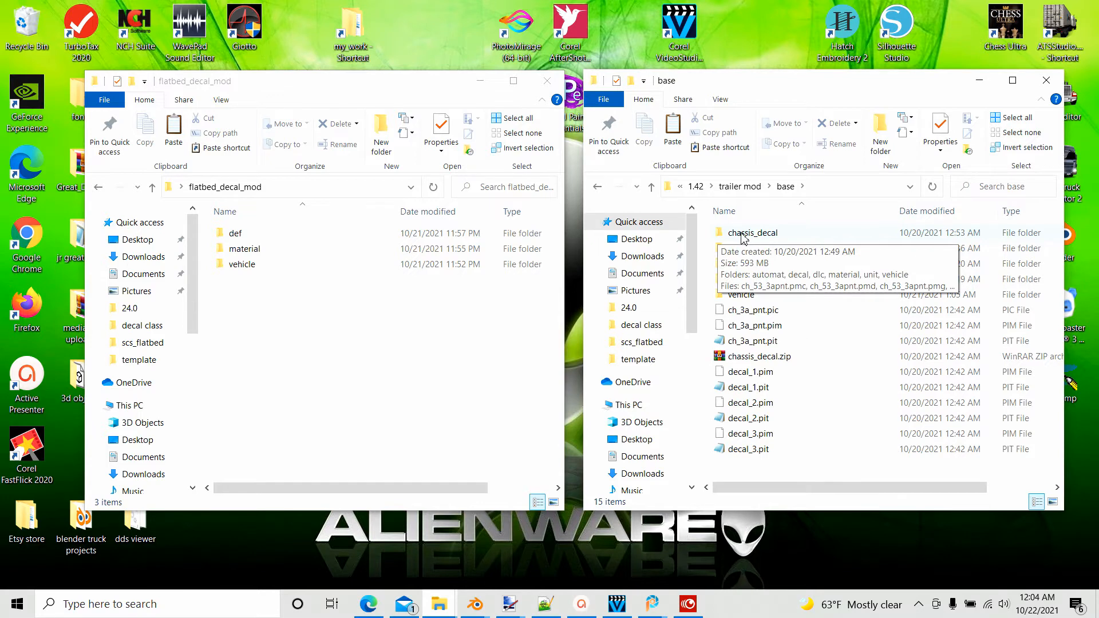
Delete the old chassis_decal folder, chassis_decal.zip and the previously exported ch_3a_pnt and decal_1 to decal_3 files from the base folder.
right_click(741, 239)
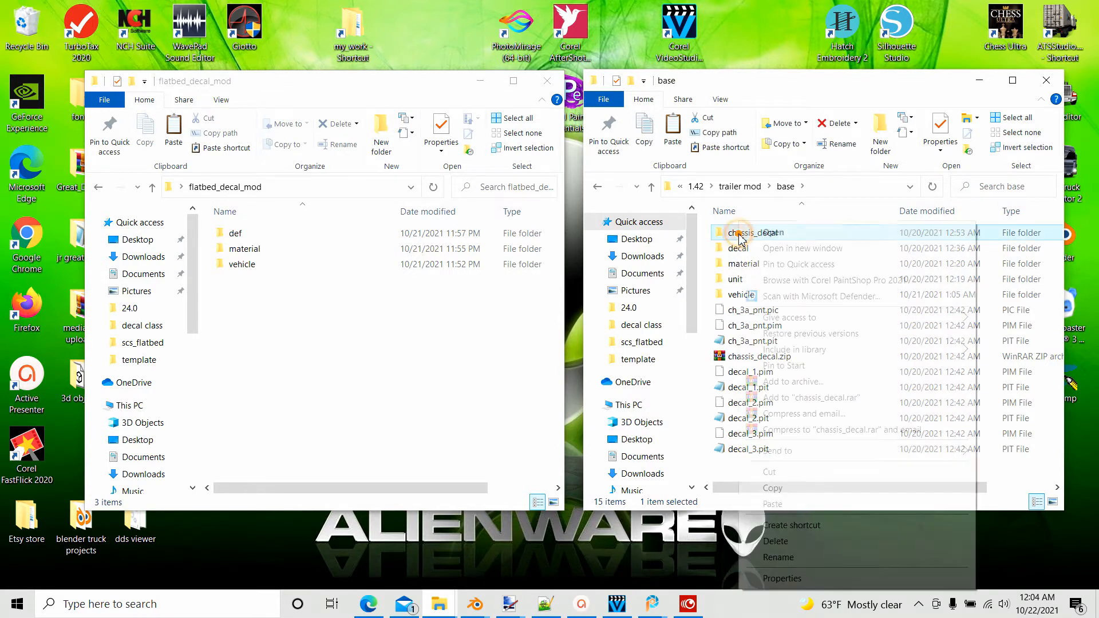
left_click(772, 541)
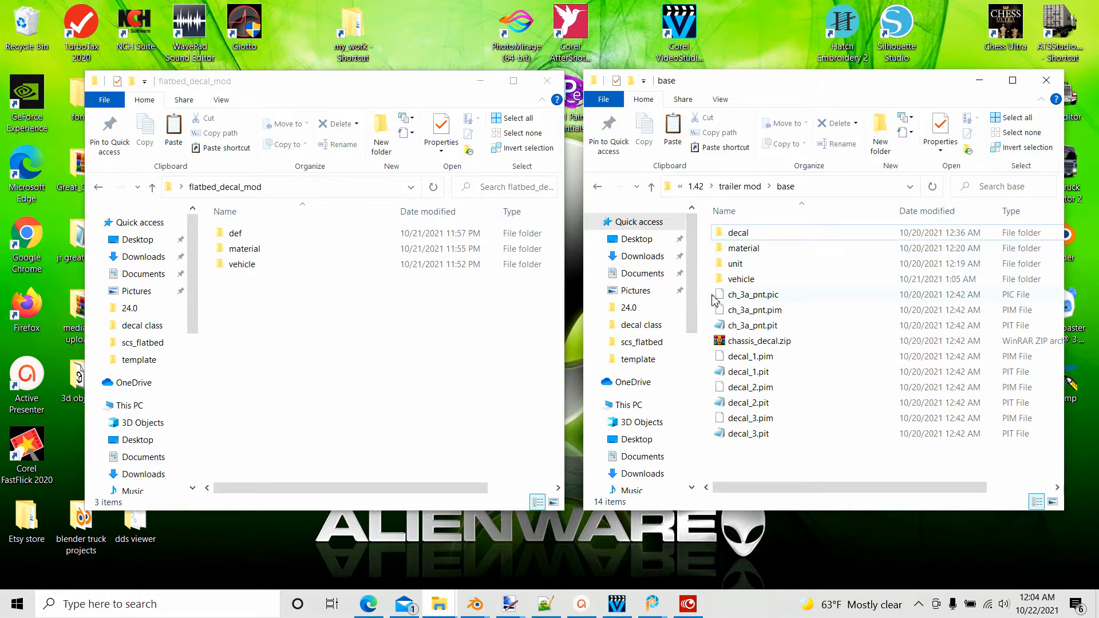
left_click_drag(710, 290, 801, 452)
right_click(758, 375)
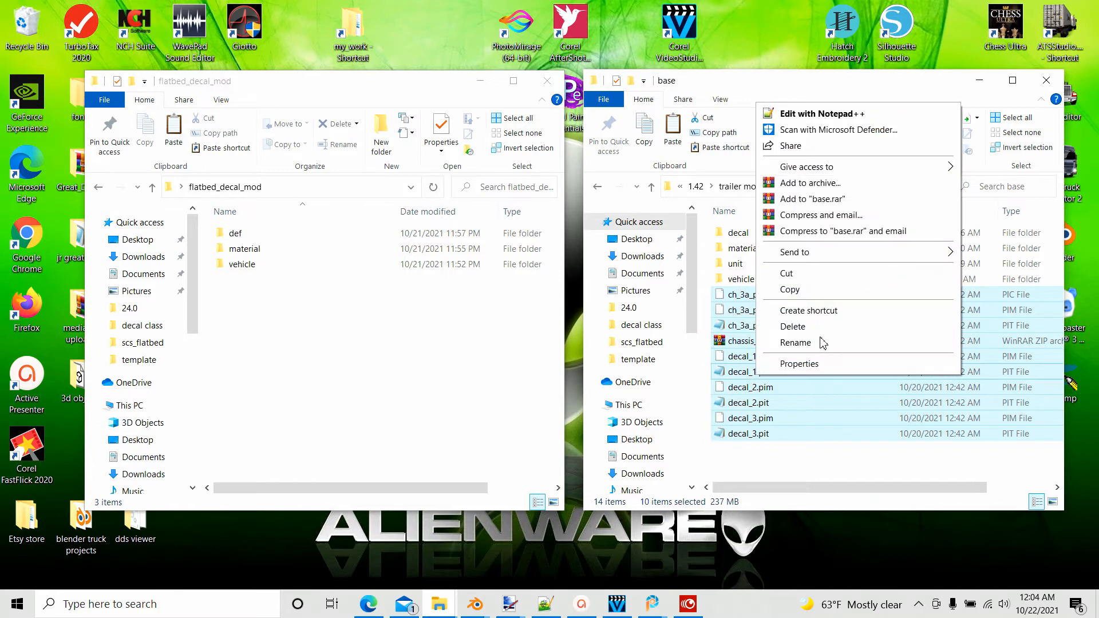
left_click(805, 327)
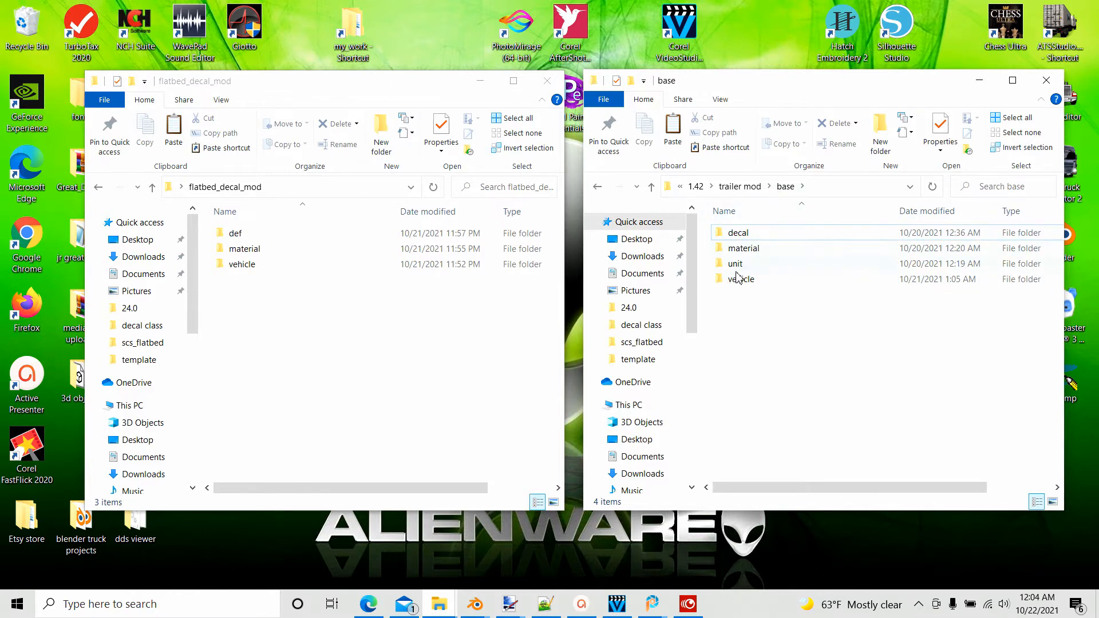
Switch to the Blender window with chassis_decal.blend, pack the mod with the SCS Conversion Helper, and return to File Explorer.
mouse_move(481, 606)
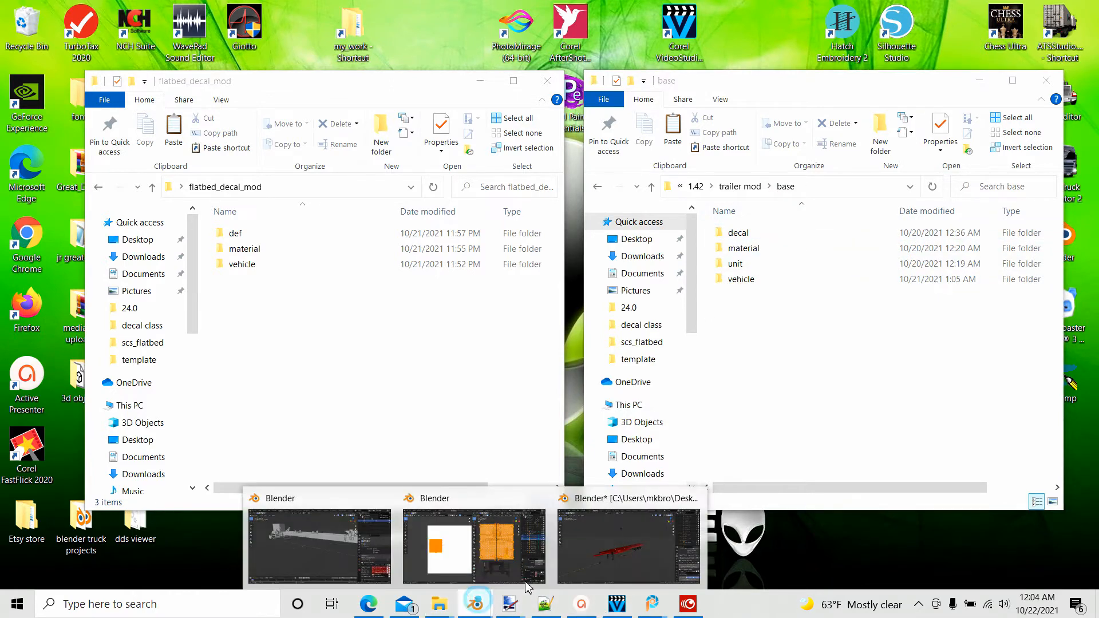
left_click(620, 549)
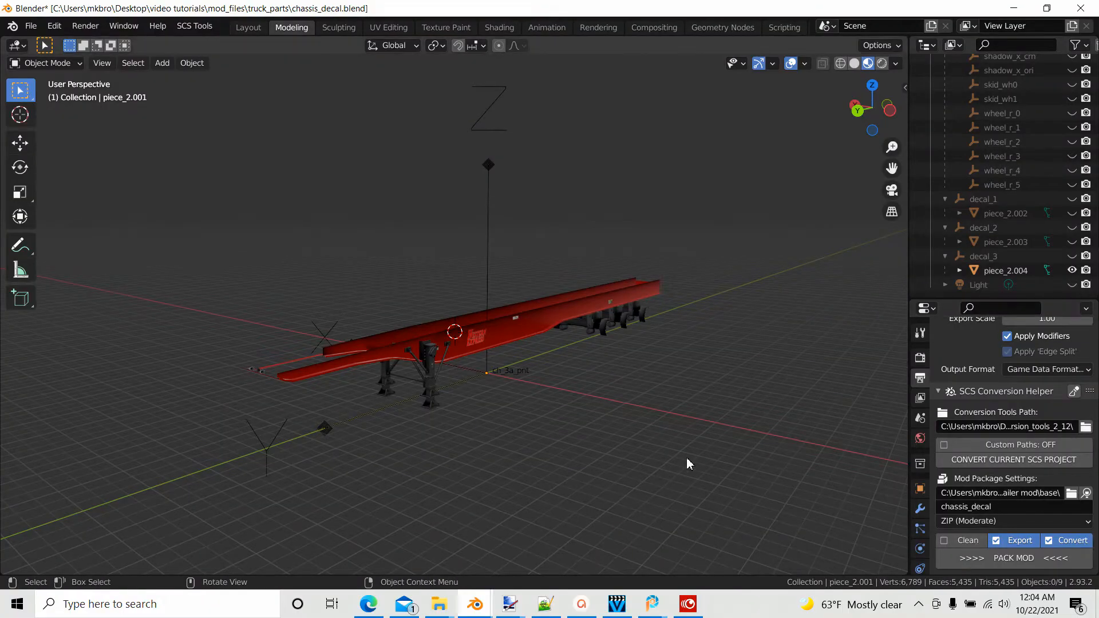
left_click(1026, 558)
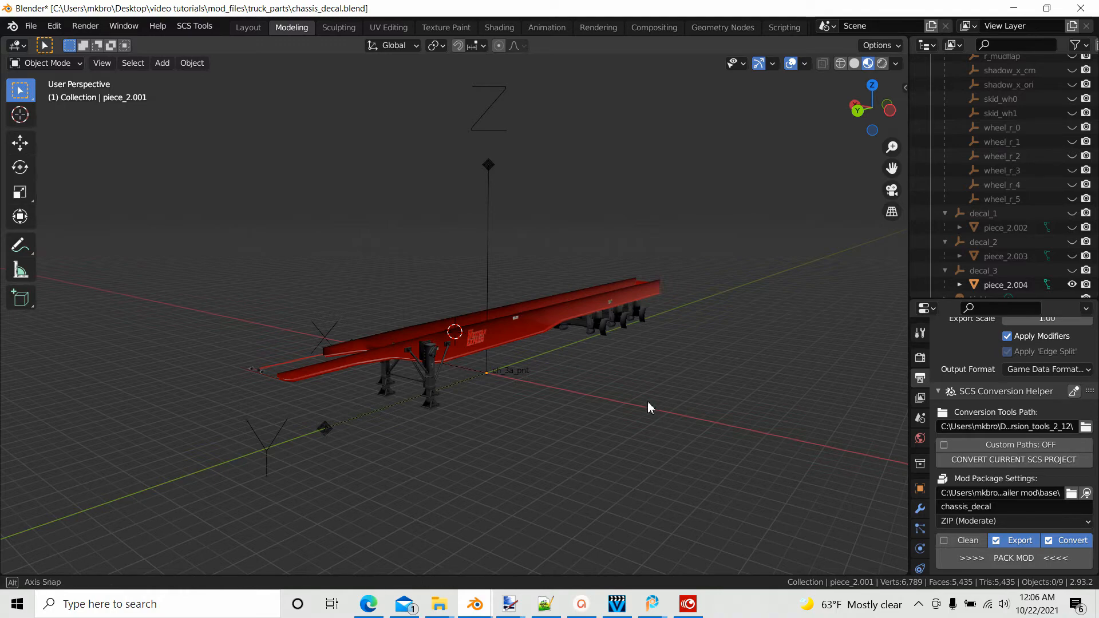
mouse_move(647, 402)
left_mouse_down()
mouse_move(670, 411)
mouse_move(665, 400)
left_mouse_up()
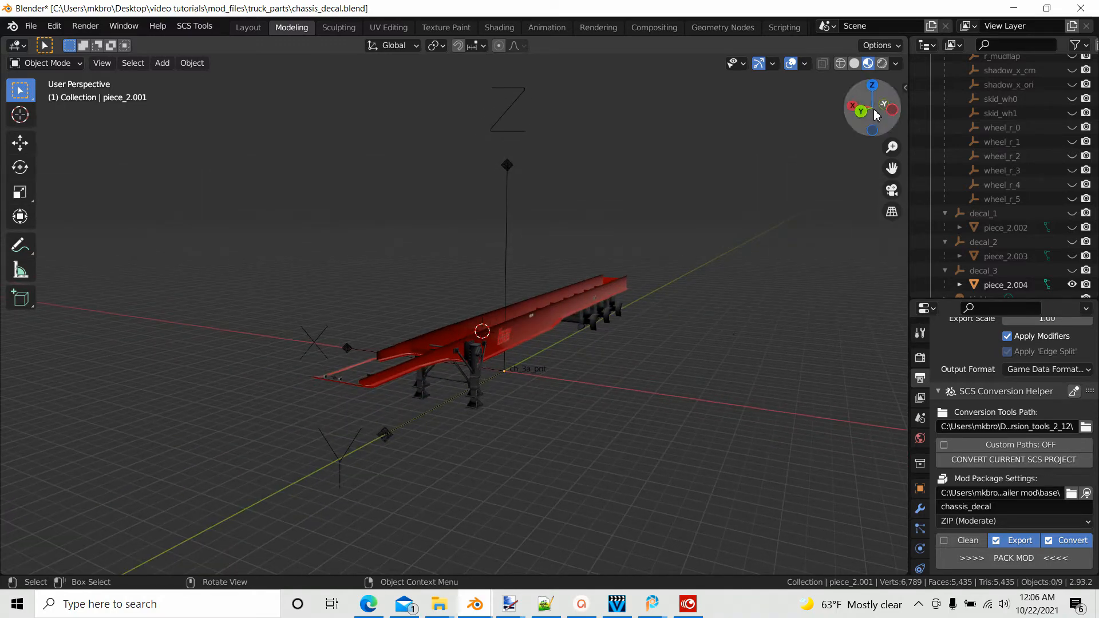
left_click_drag(616, 354, 612, 344)
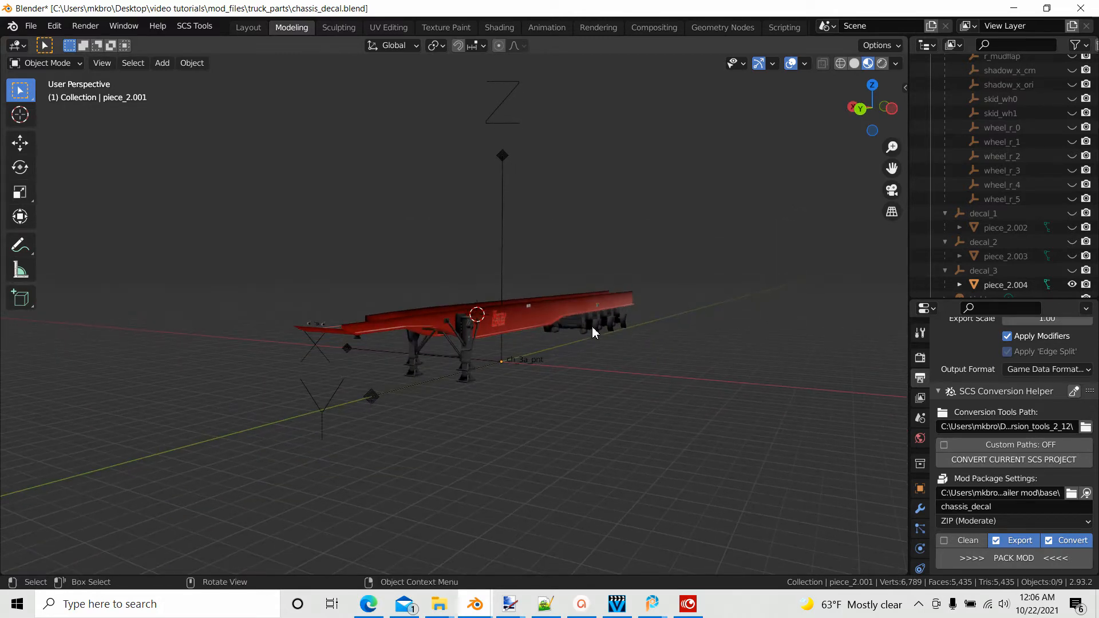
left_click(1013, 8)
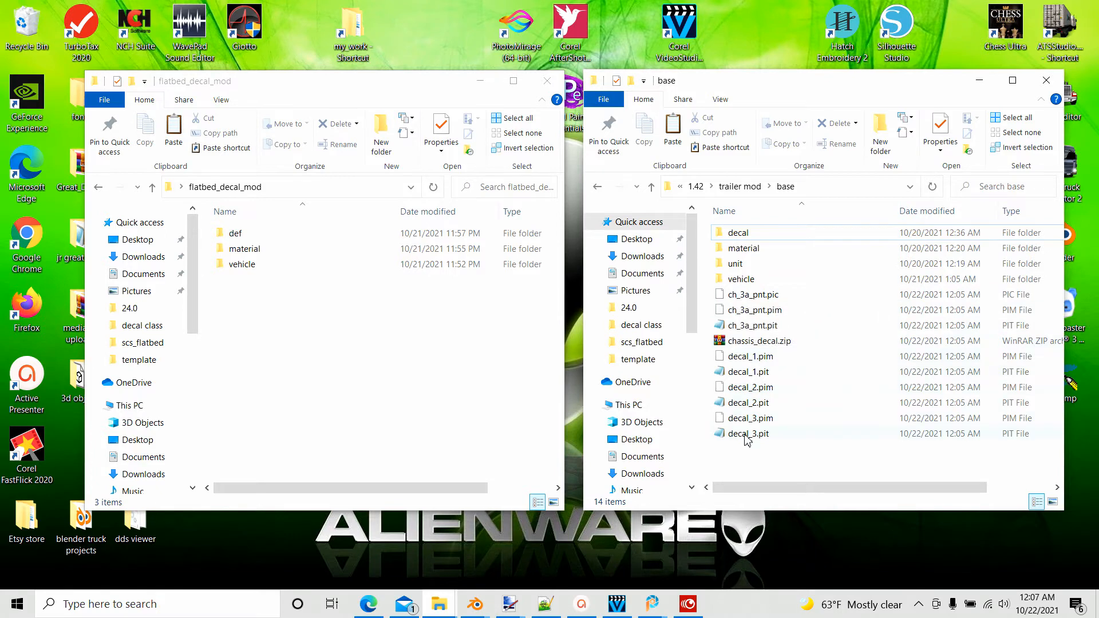
Extract chassis_decal.zip with WinRAR into trailer mod\base\chassis_decal, keeping the default extraction options.
double_click(739, 342)
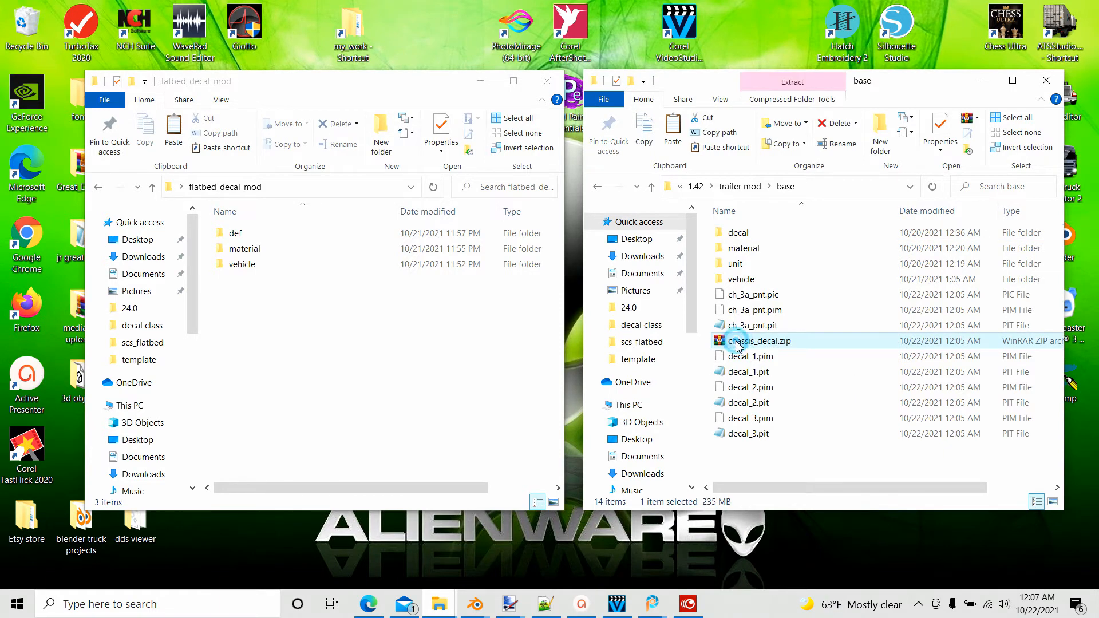
left_click(220, 136)
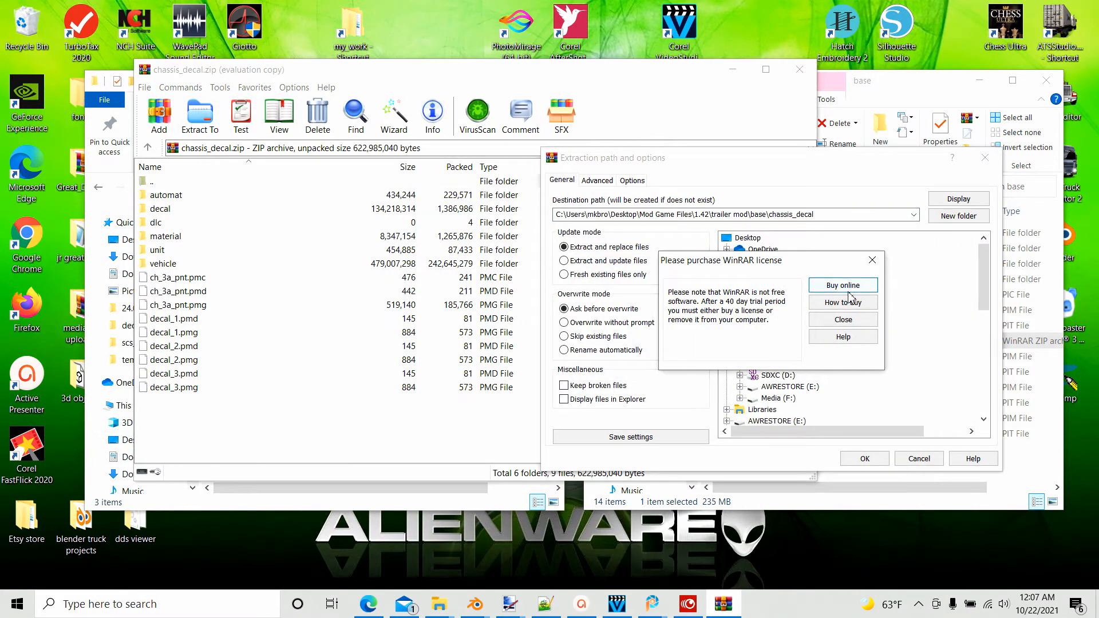
left_click(872, 260)
left_click(864, 459)
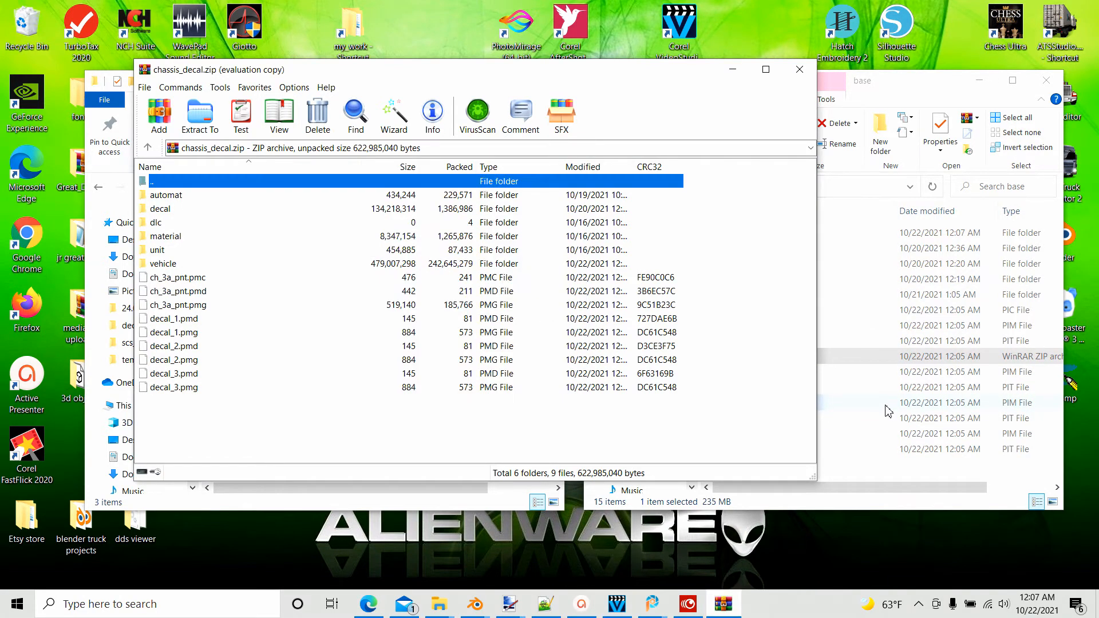
left_click(732, 70)
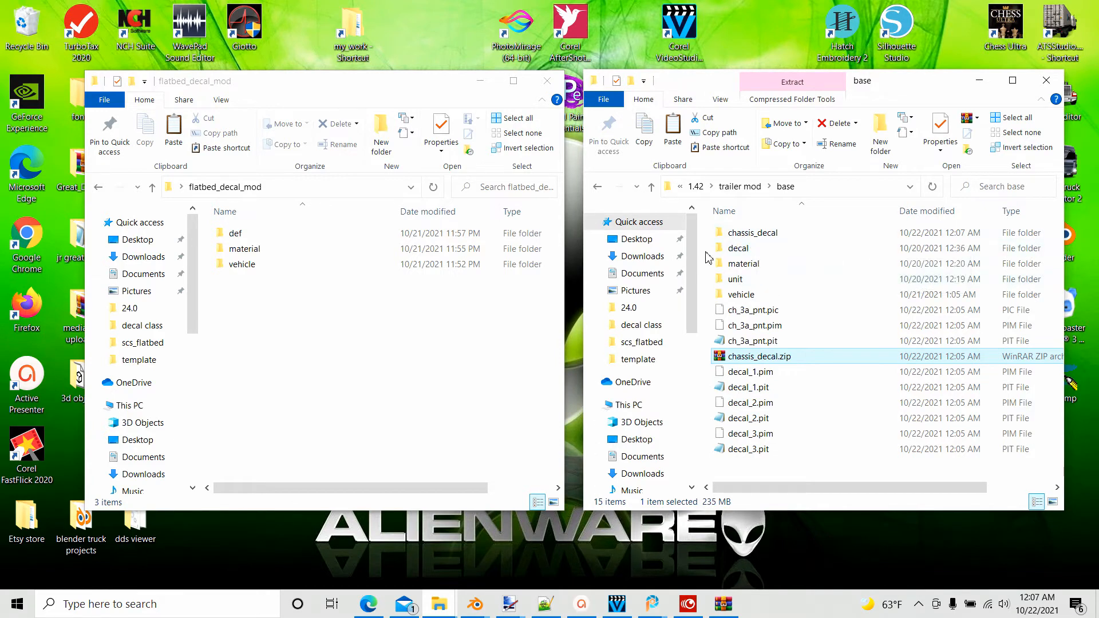
Copy the automat folder from the extracted chassis_decal folder into flatbed_decal_mod.
double_click(746, 235)
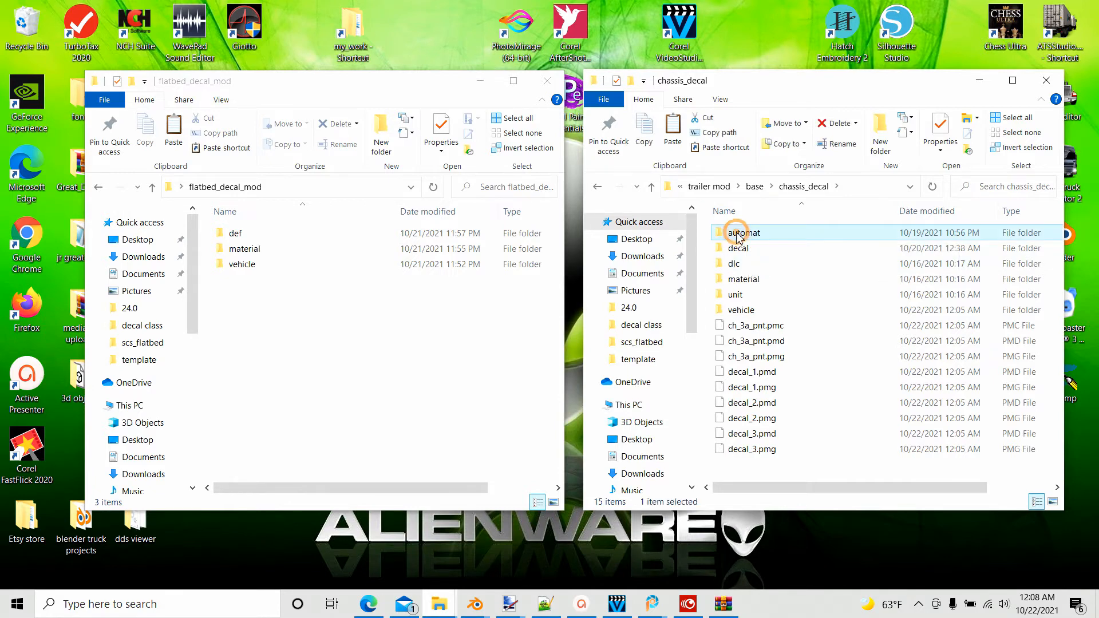
right_click(739, 229)
left_click(791, 489)
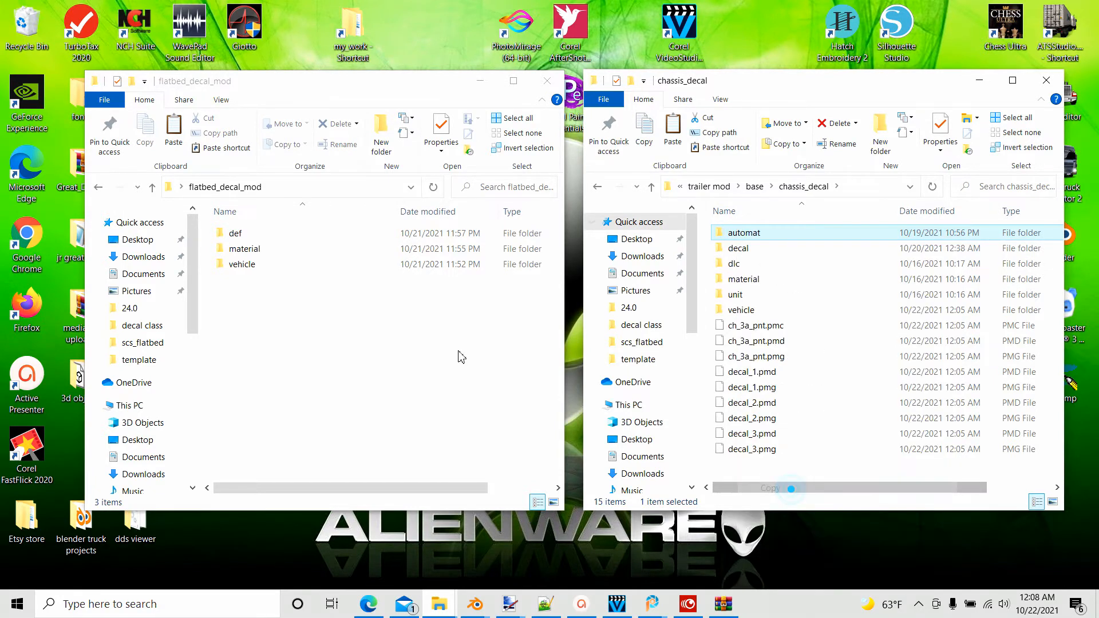
right_click(224, 299)
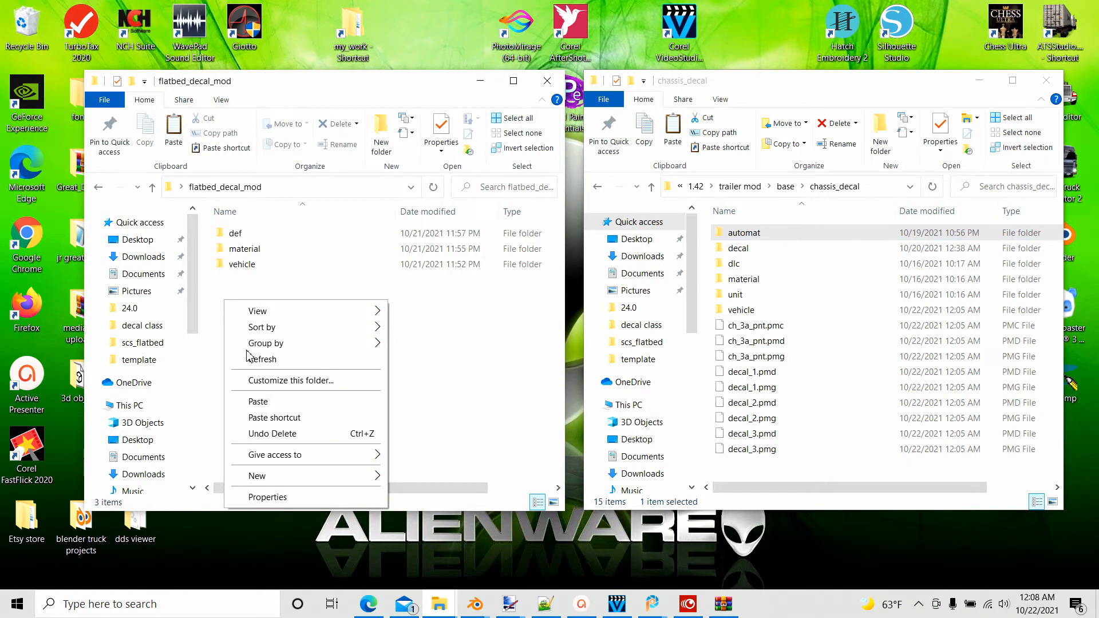
left_click(280, 401)
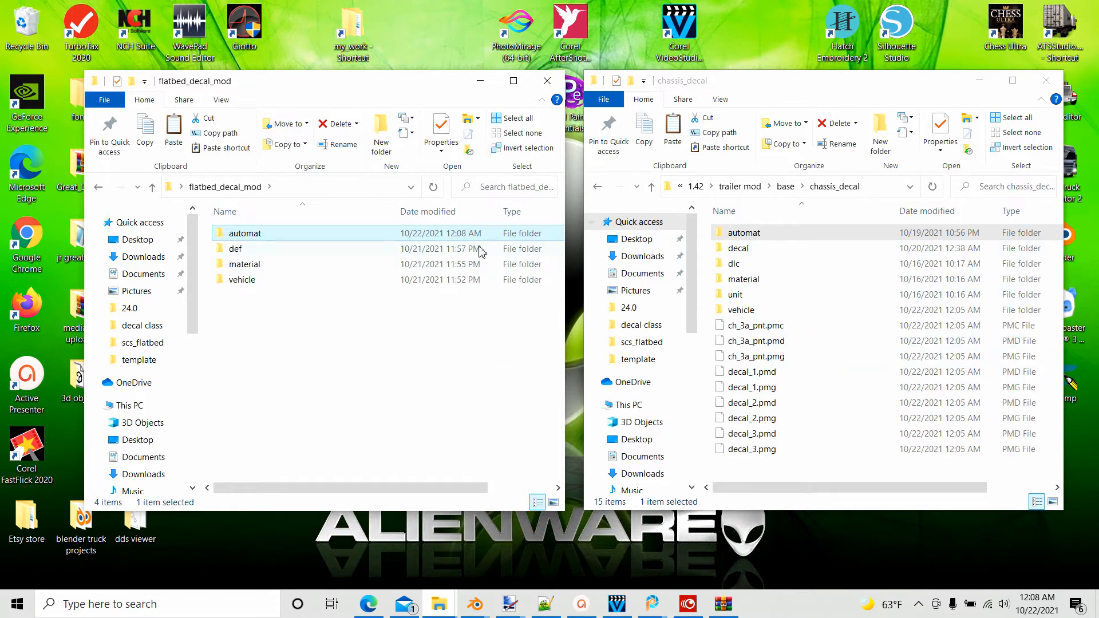
Check the texture path in decal_1.tobj and copy the extracted decal folder into flatbed_decal_mod.
double_click(733, 250)
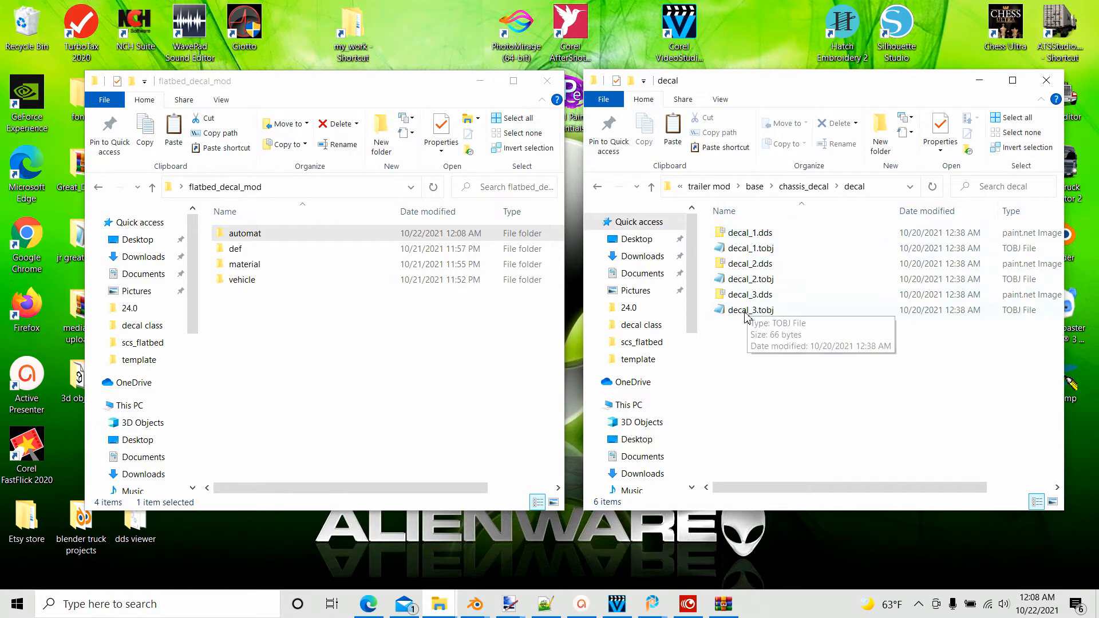
double_click(740, 250)
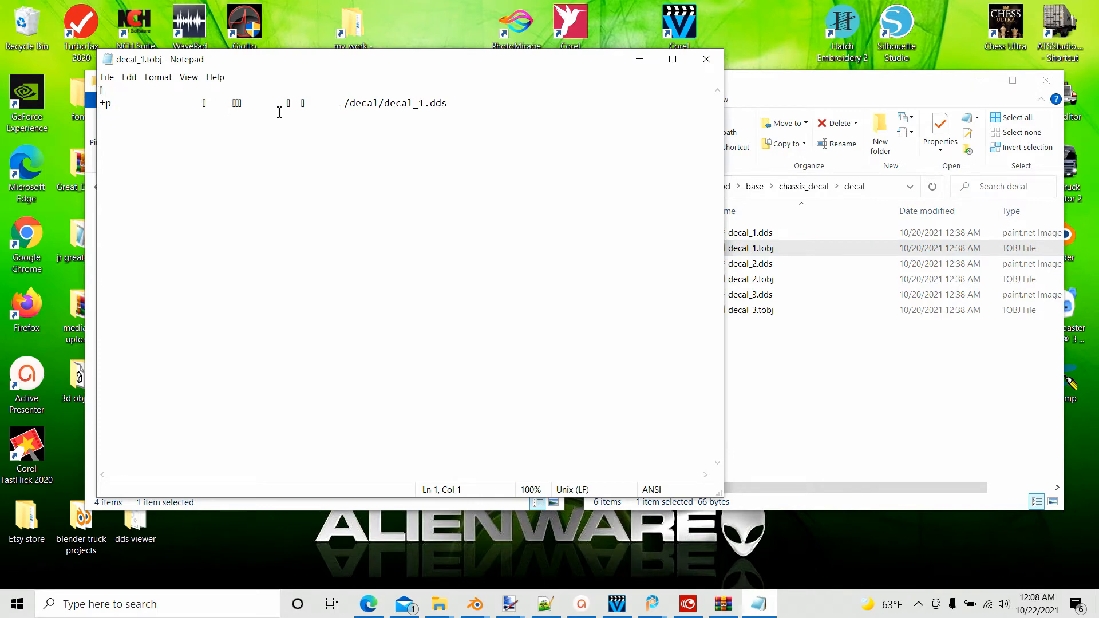
left_click(705, 58)
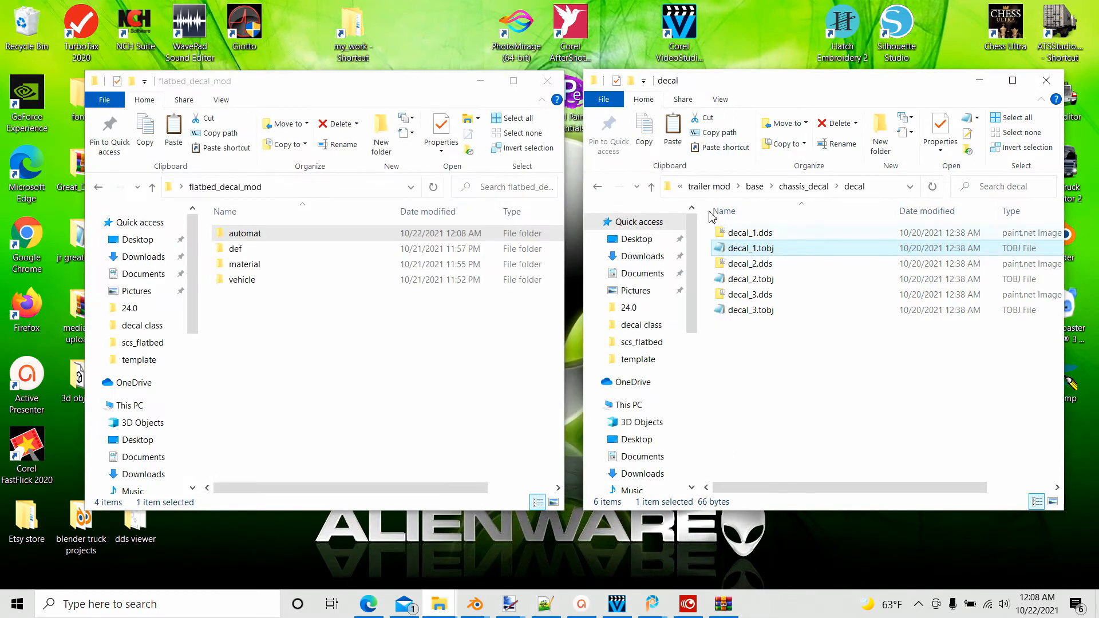
left_click(650, 187)
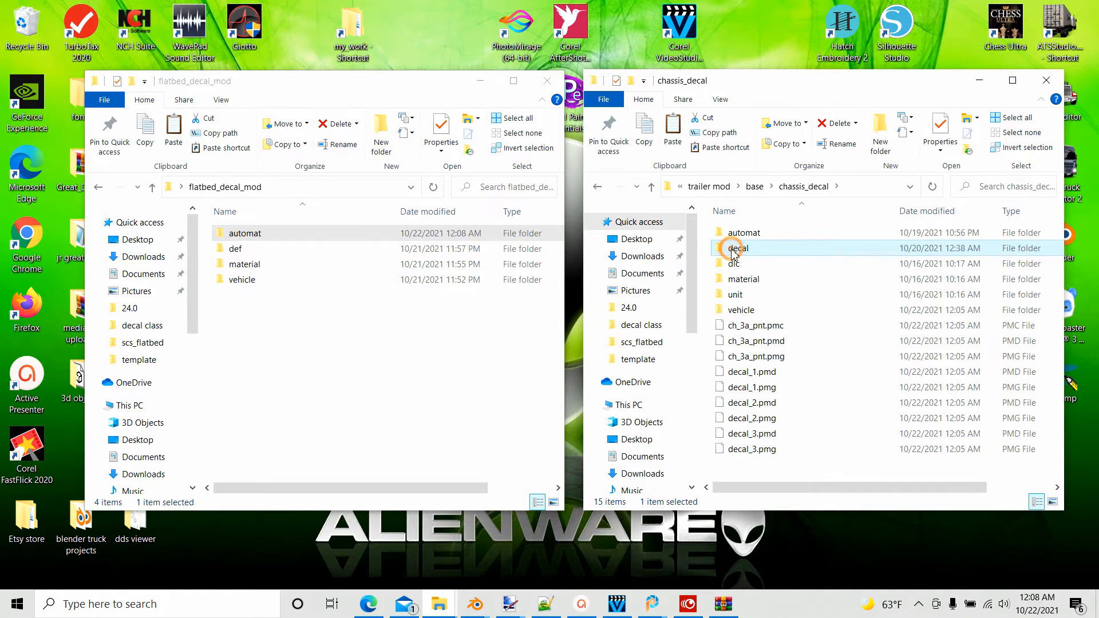
right_click(732, 248)
left_click(766, 487)
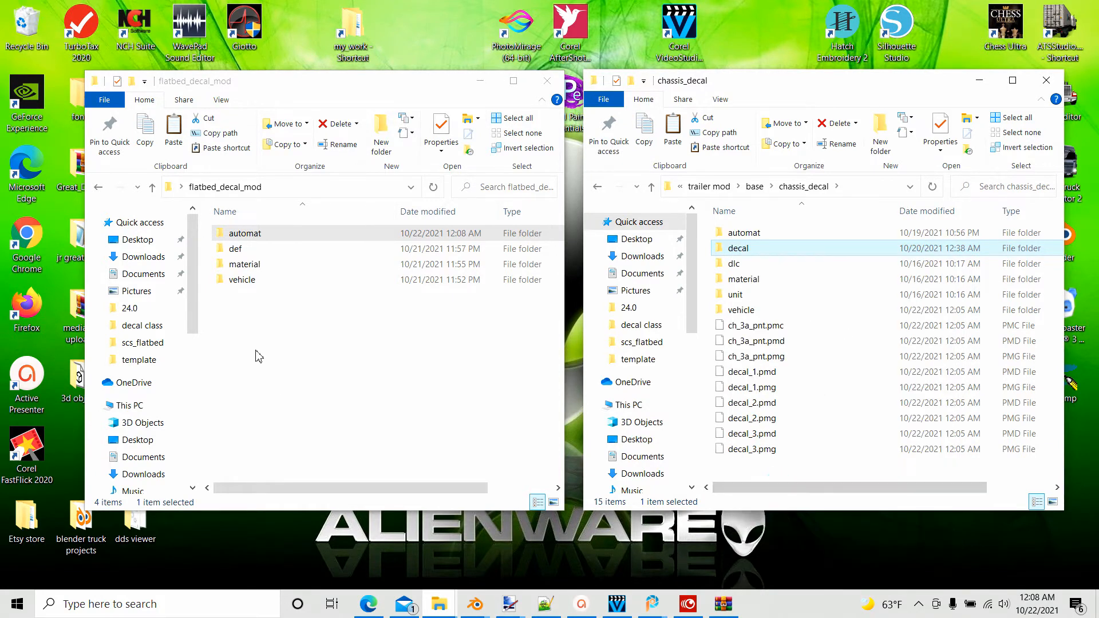
left_click(234, 331)
right_click(234, 329)
left_click(262, 425)
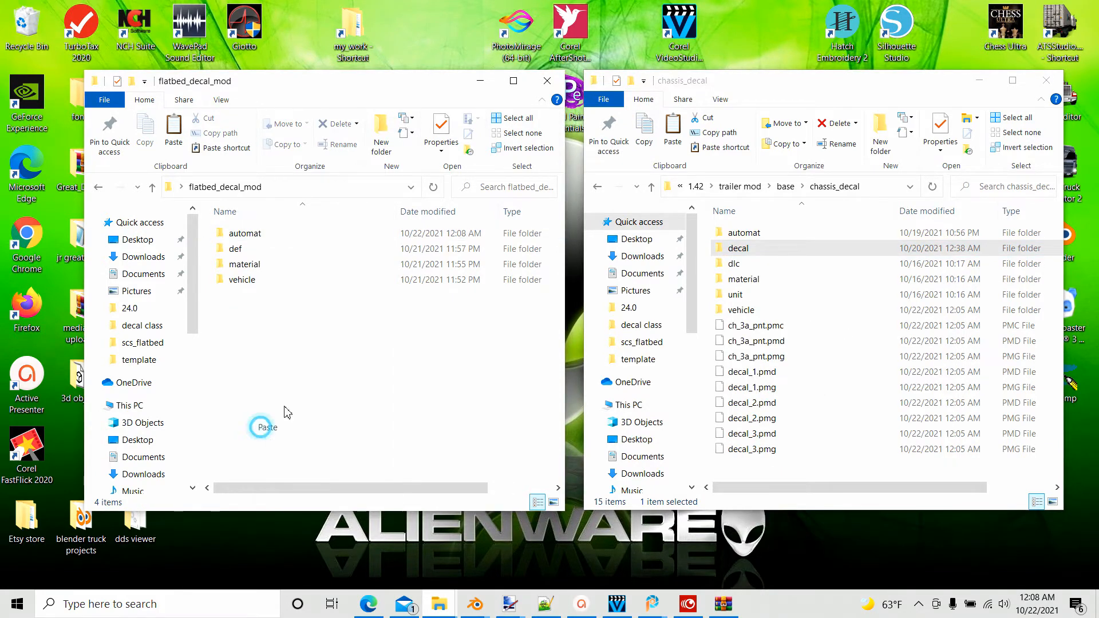
left_click(395, 393)
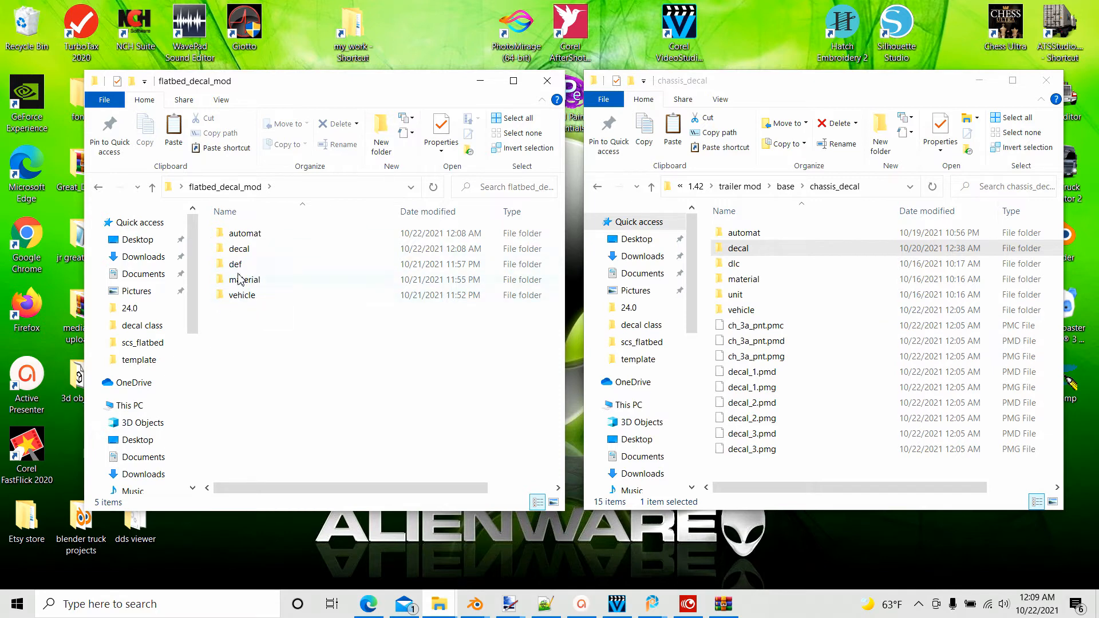
Open vehicle\trailer_owned\scs_flatbed in the extracted chassis_decal folder and check the texture path in color.tobj.
double_click(736, 312)
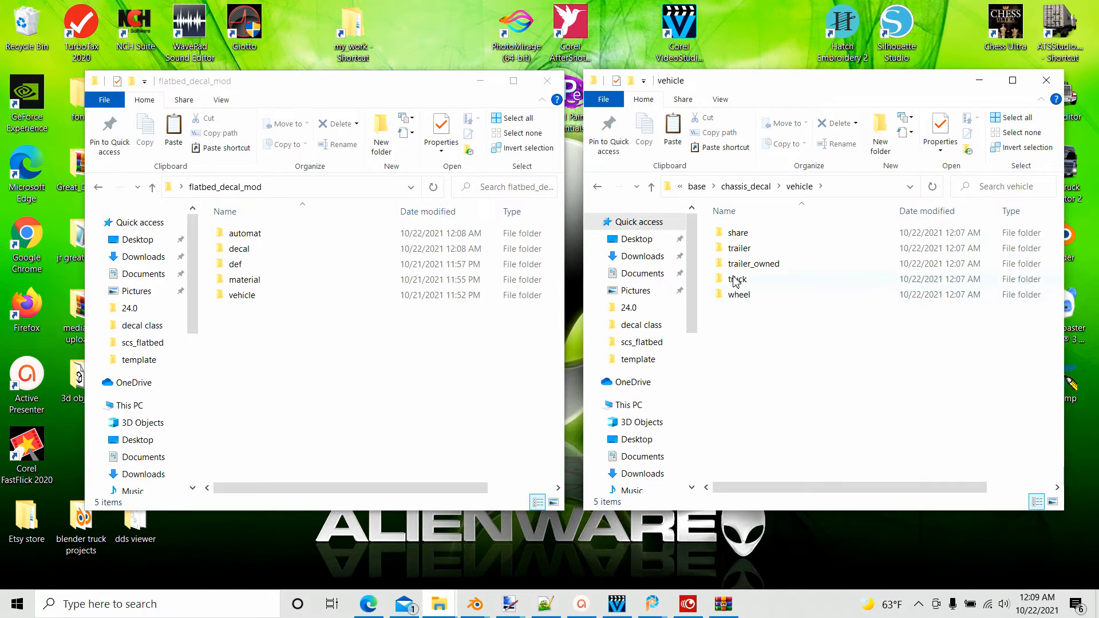
double_click(739, 265)
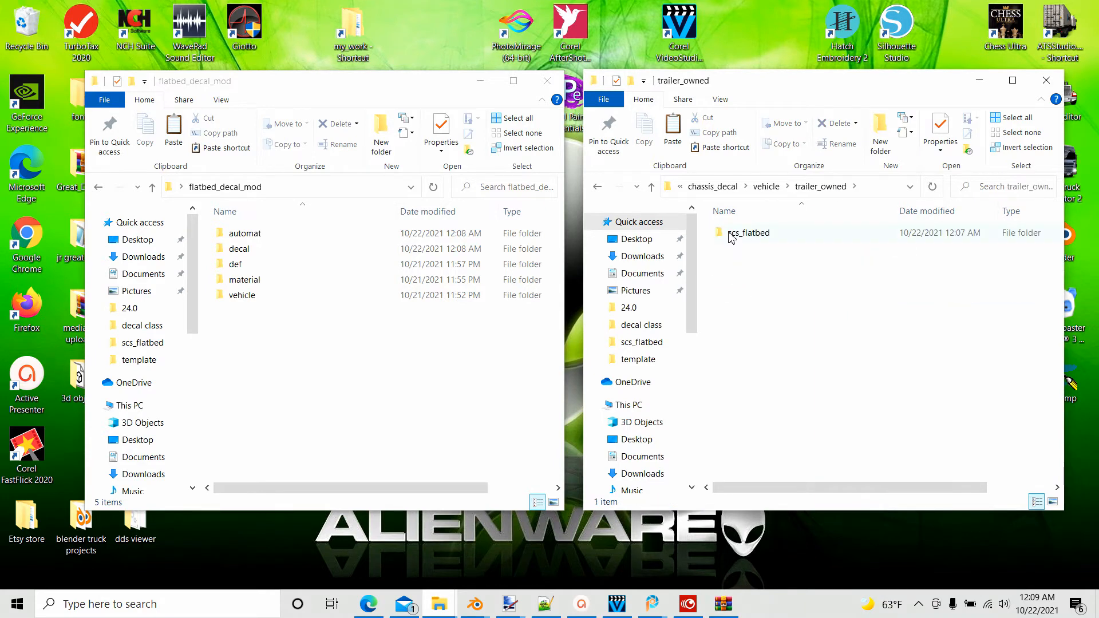
double_click(738, 236)
scroll(916, 355, "down", 5)
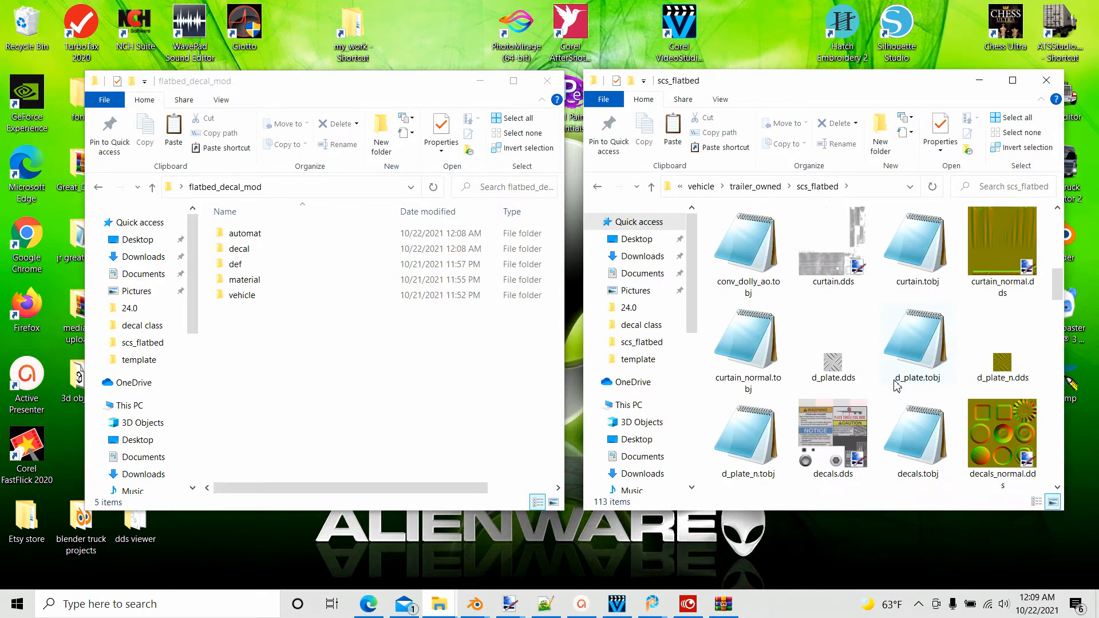
scroll(887, 374, "up", 3)
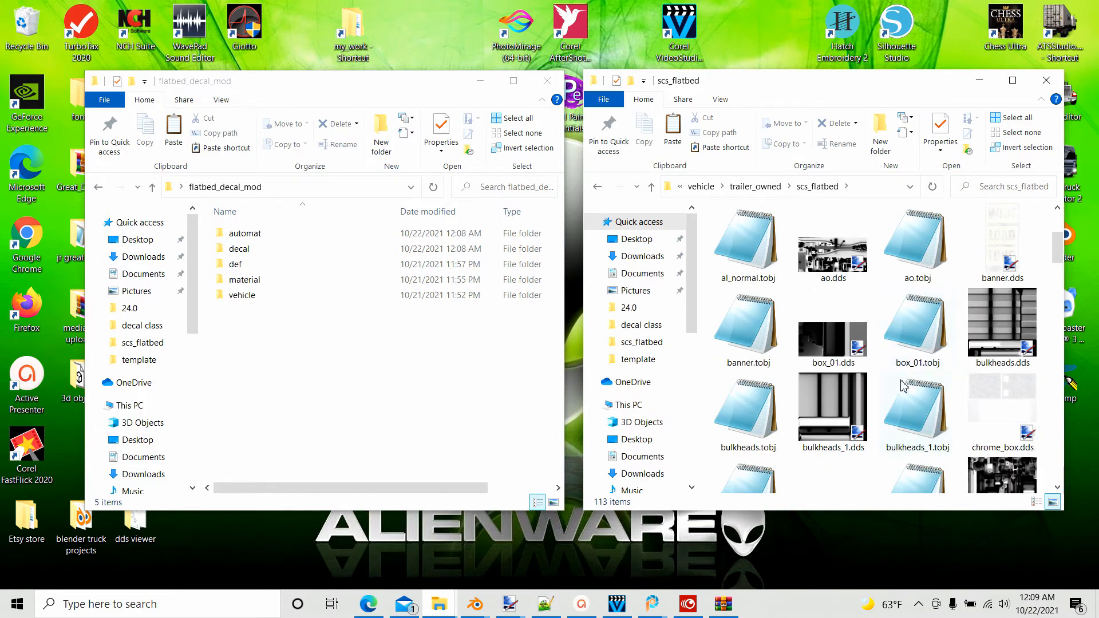
scroll(902, 387, "down", 2)
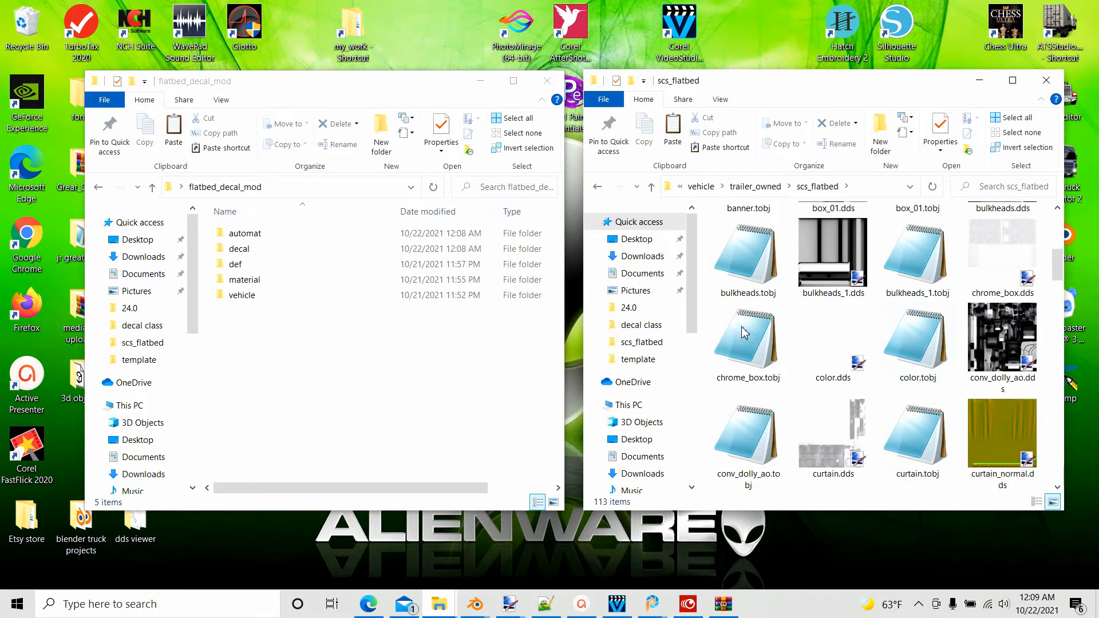
double_click(916, 344)
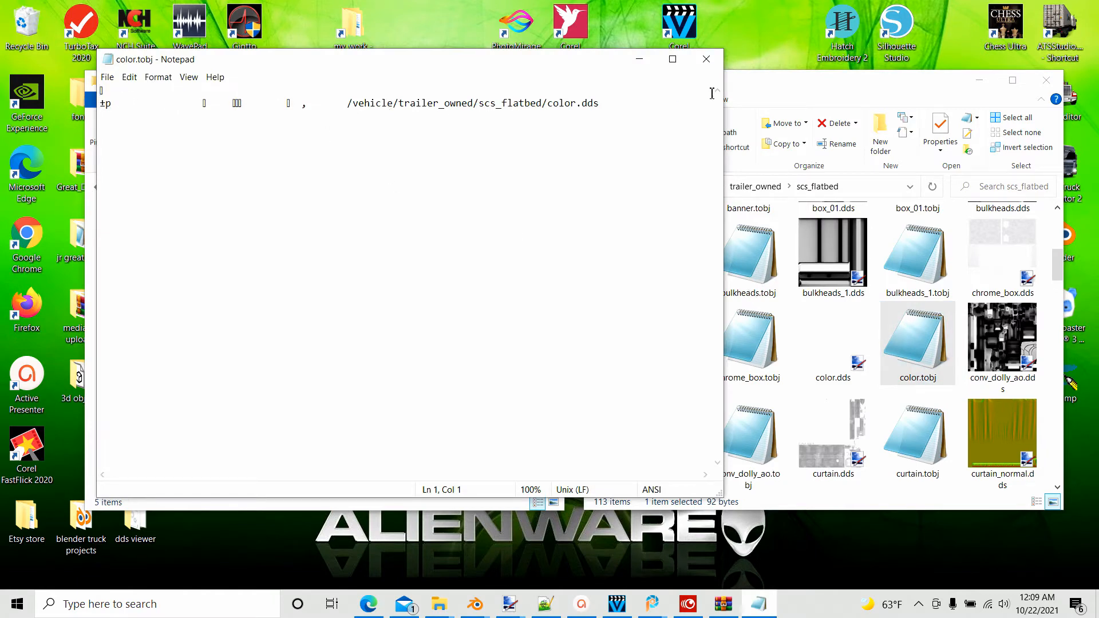
left_click(706, 59)
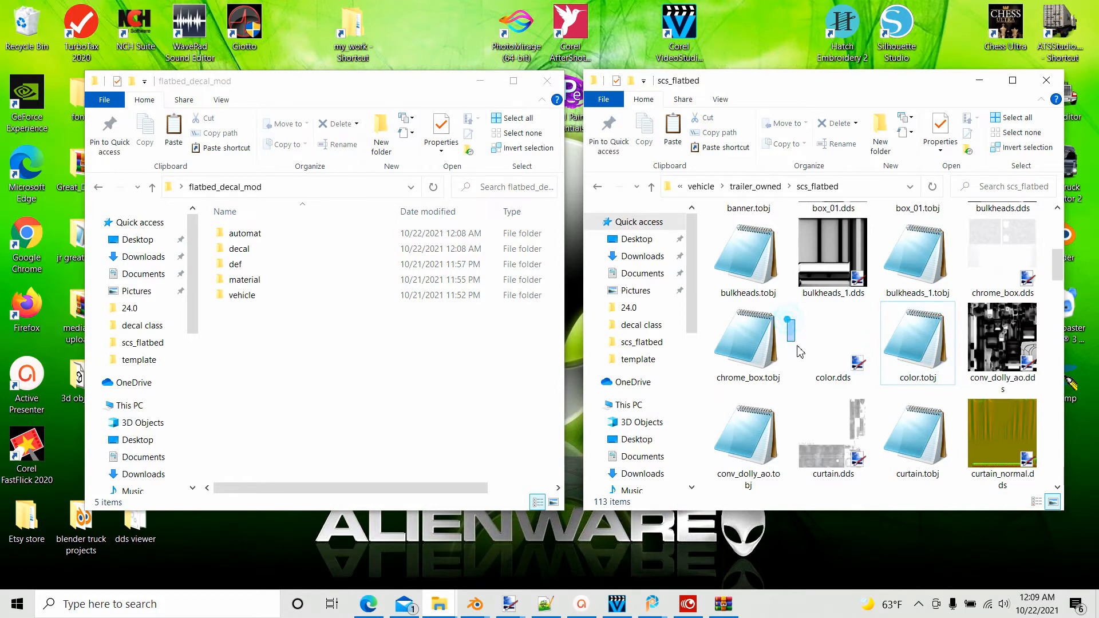
Copy color.dds and color.tobj into the mod's vehicle\trailer_owned\scs_flatbed folder.
left_click_drag(787, 319, 927, 367)
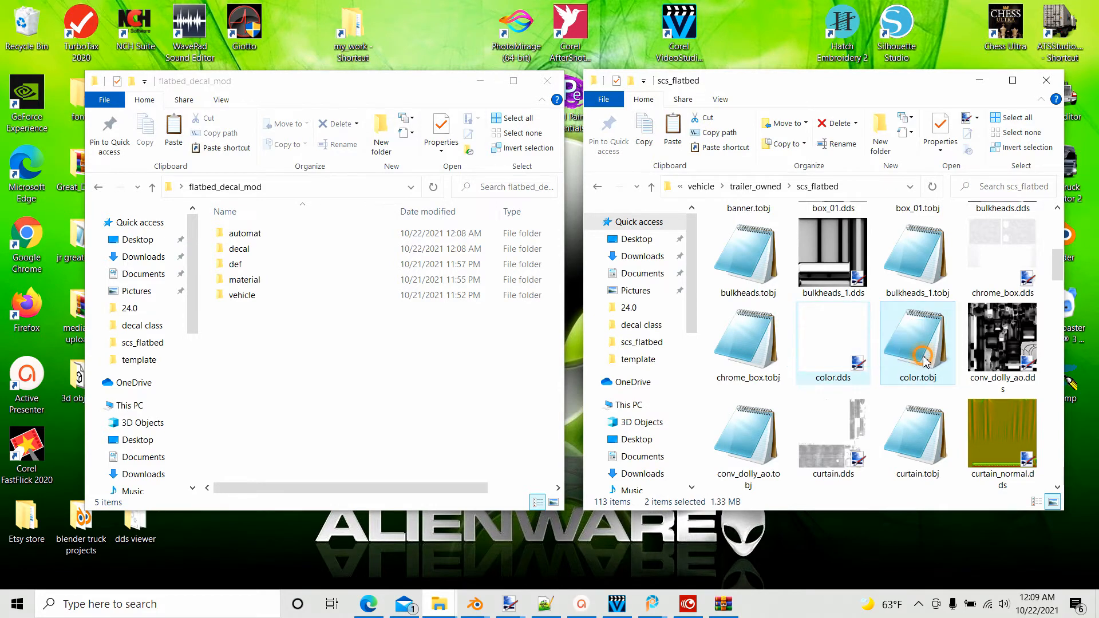
right_click(929, 358)
left_click(923, 270)
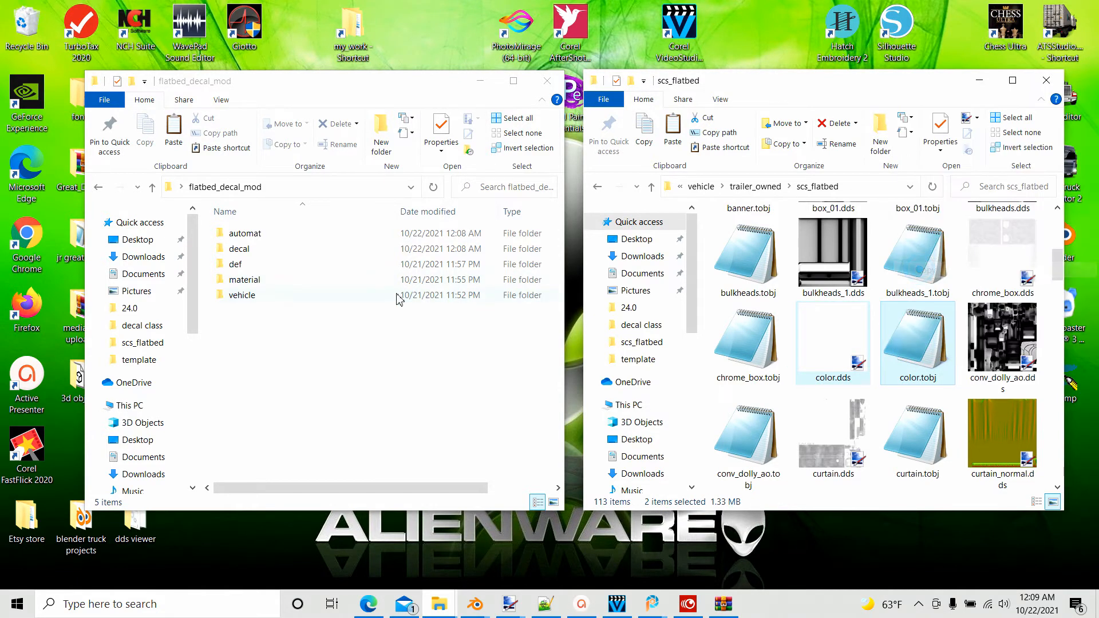
double_click(235, 295)
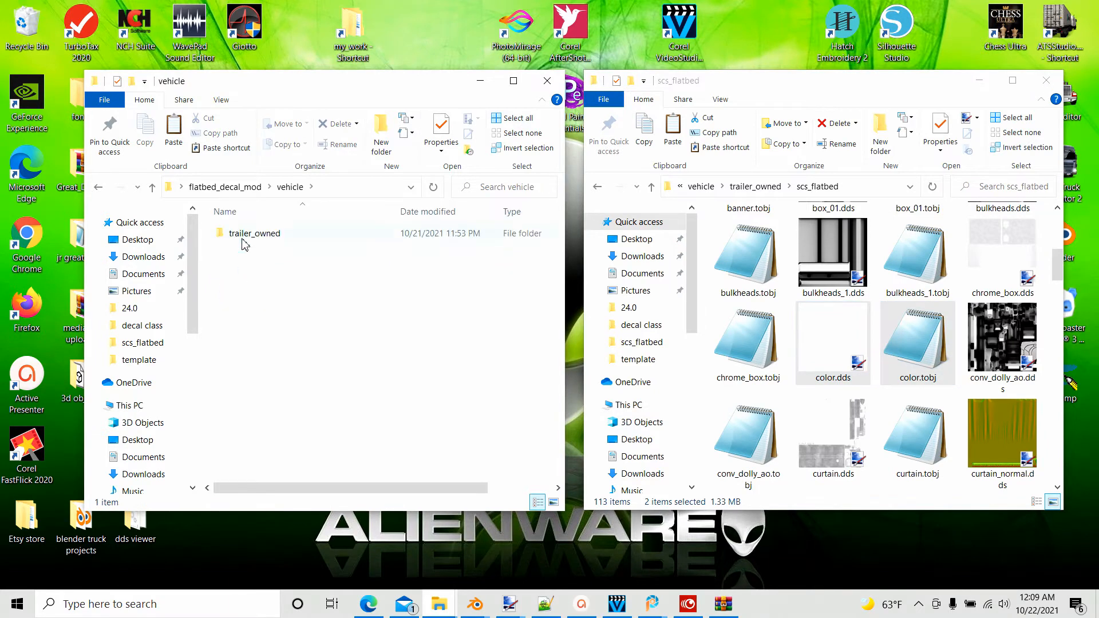
double_click(244, 239)
double_click(244, 239)
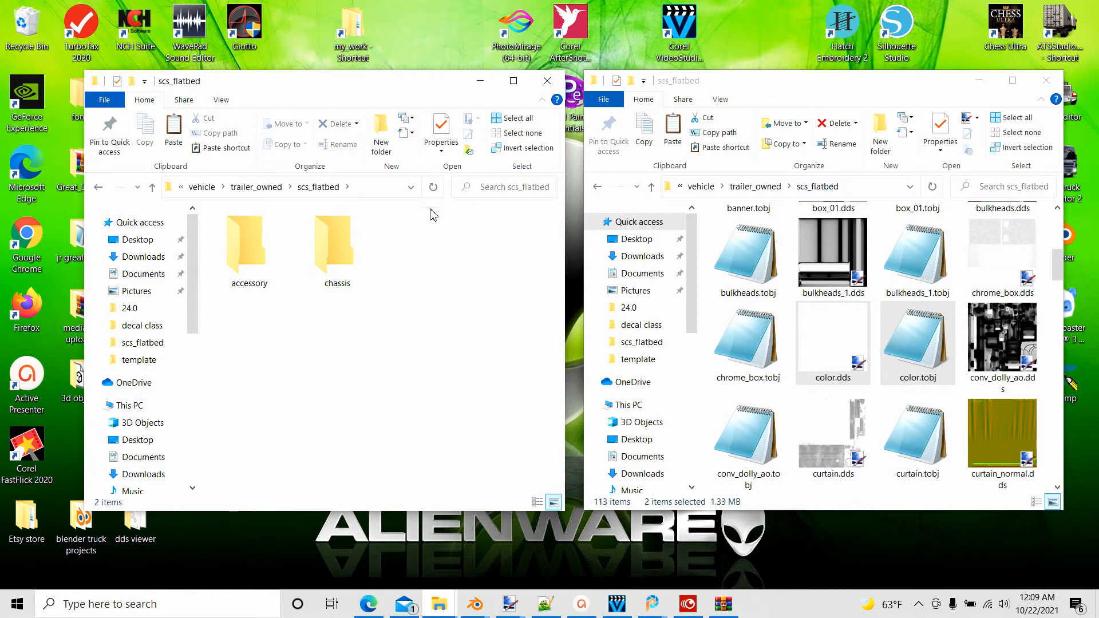
right_click(269, 373)
left_click(302, 472)
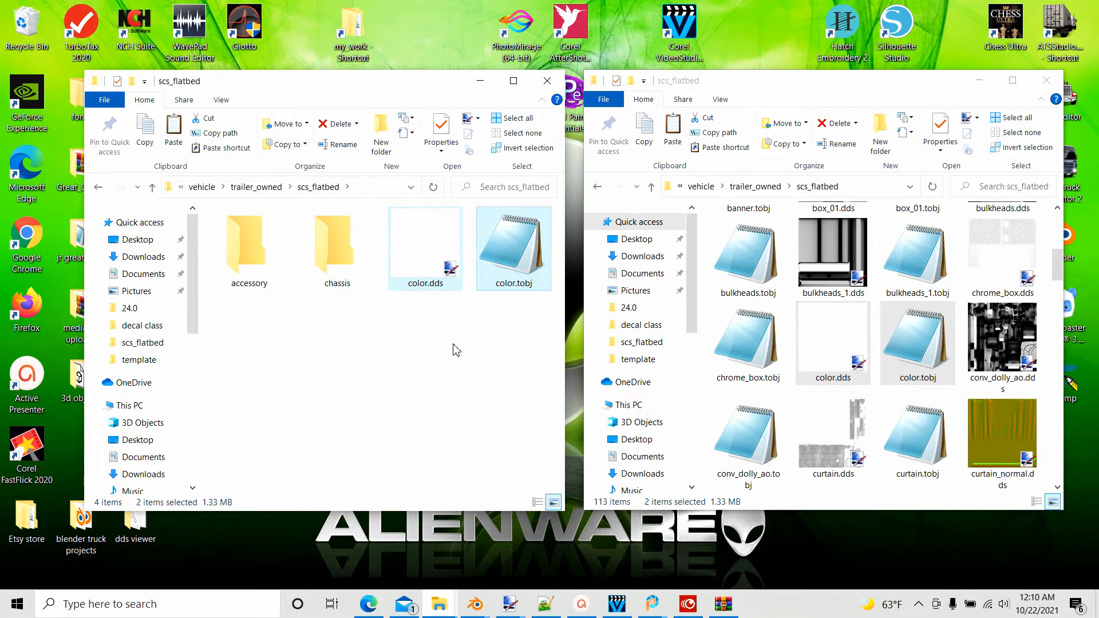
Move the ch_3a_pnt .pmc, .pmd and .pmg files from the extracted chassis_decal folder into the mod's scs_flatbed\chassis folder.
left_click(651, 186)
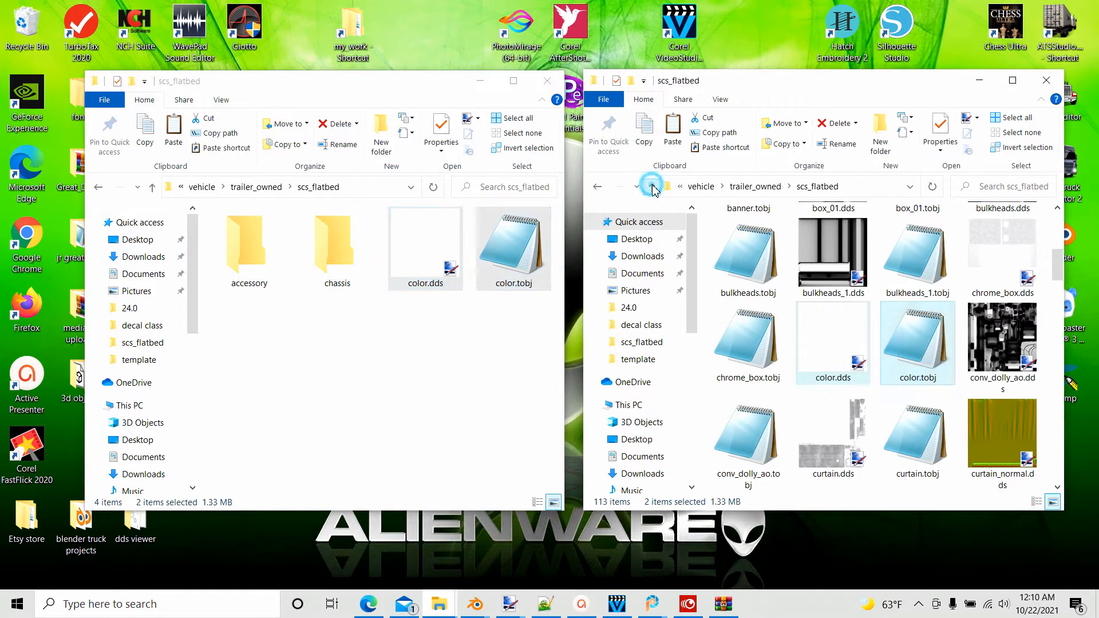
left_click(653, 187)
left_click(653, 187)
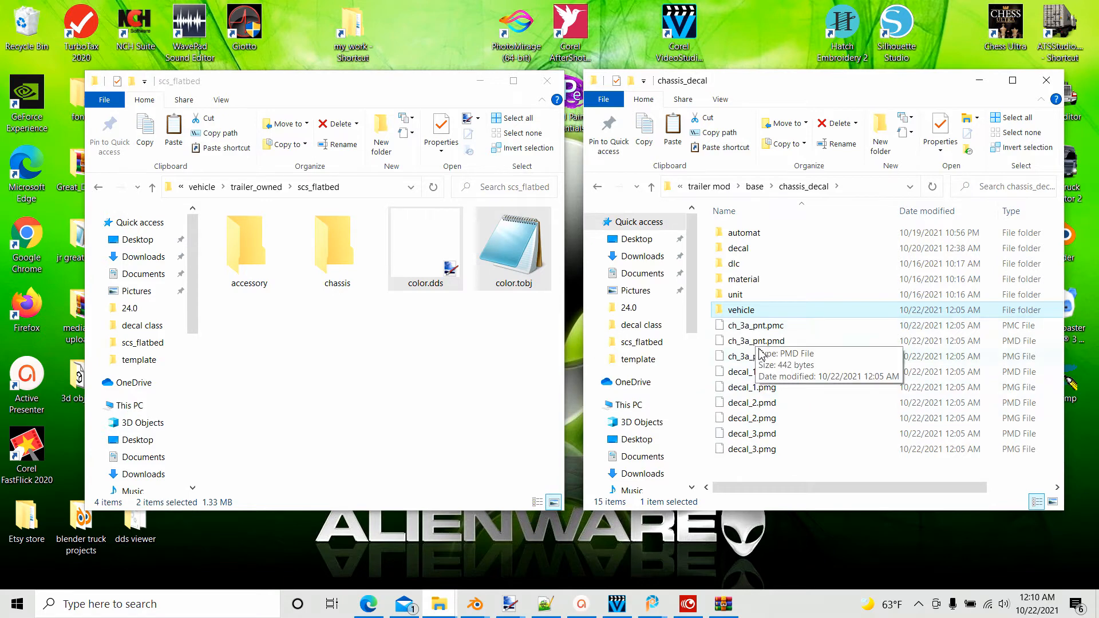
double_click(336, 250)
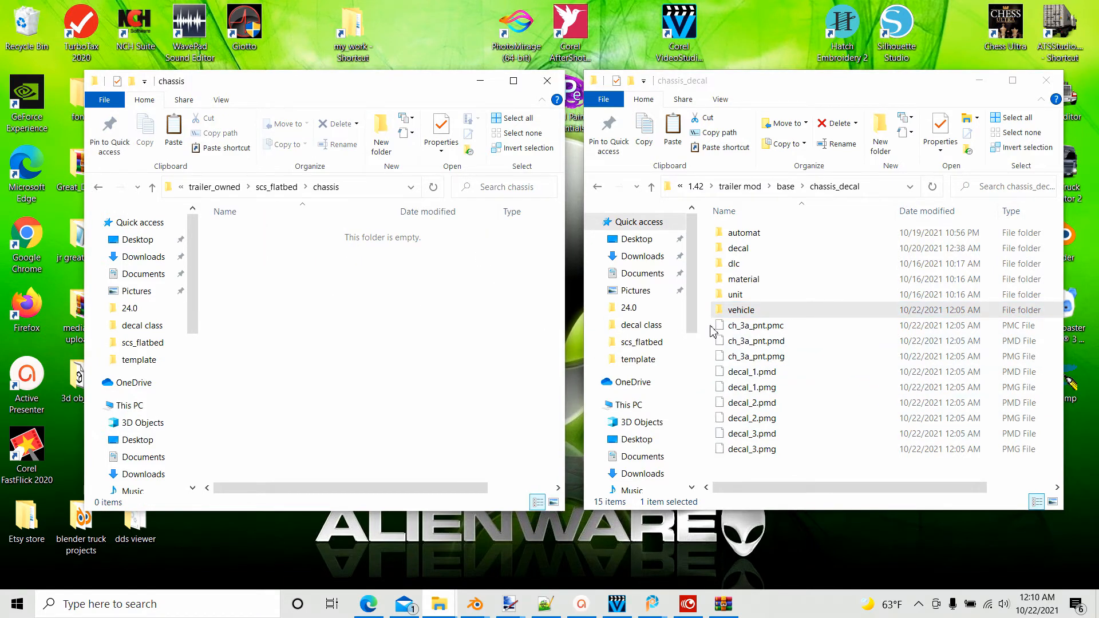
left_click_drag(710, 331, 771, 353)
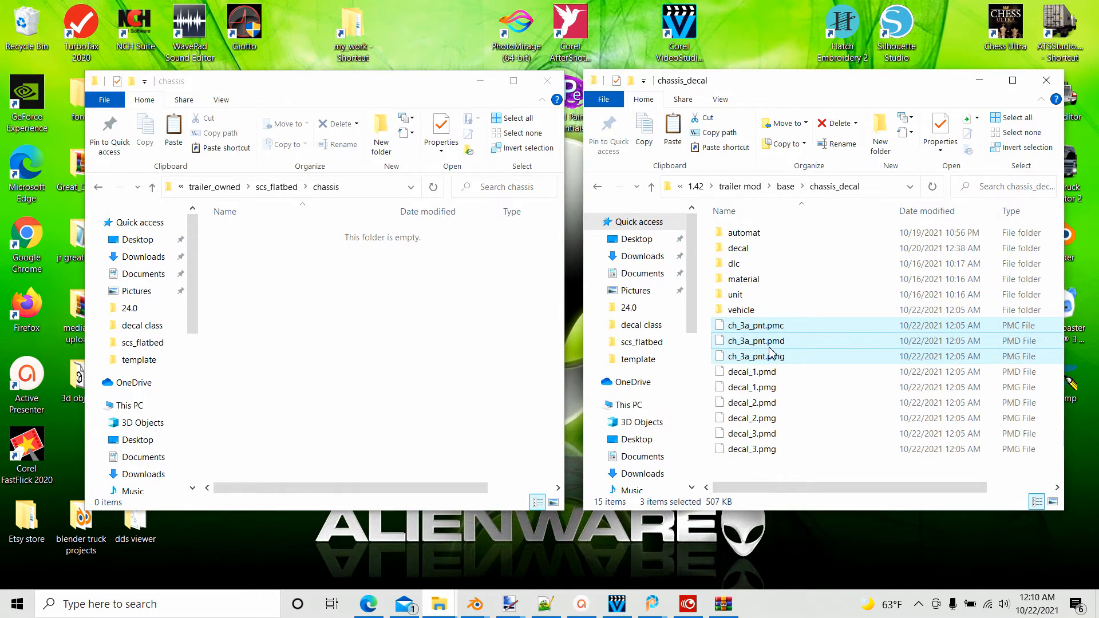
right_click(771, 353)
left_click(803, 261)
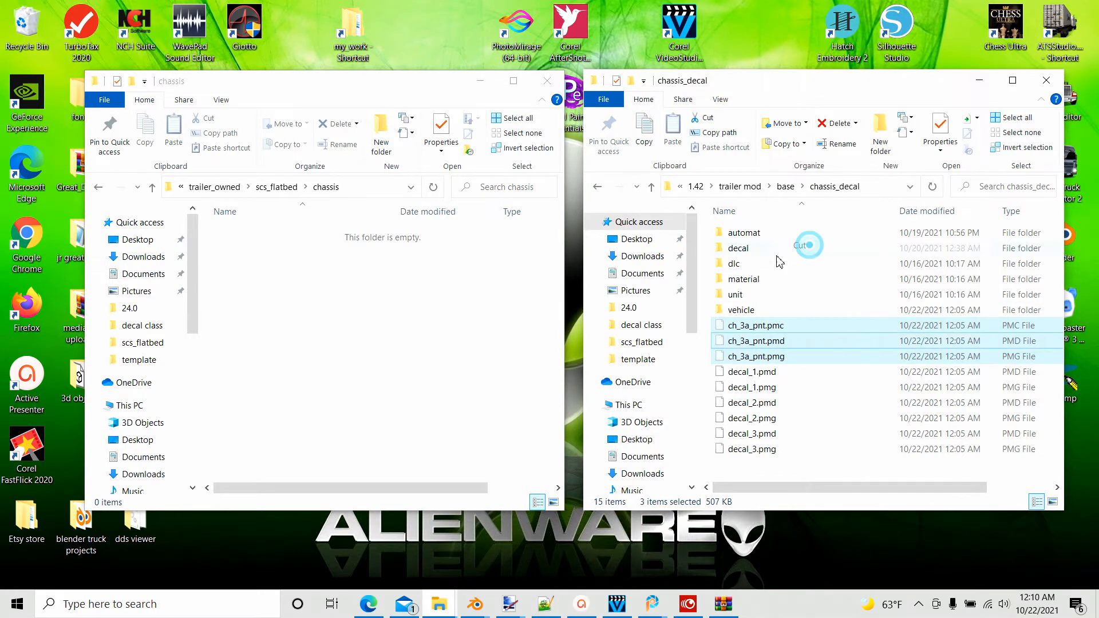
right_click(293, 319)
left_click(323, 421)
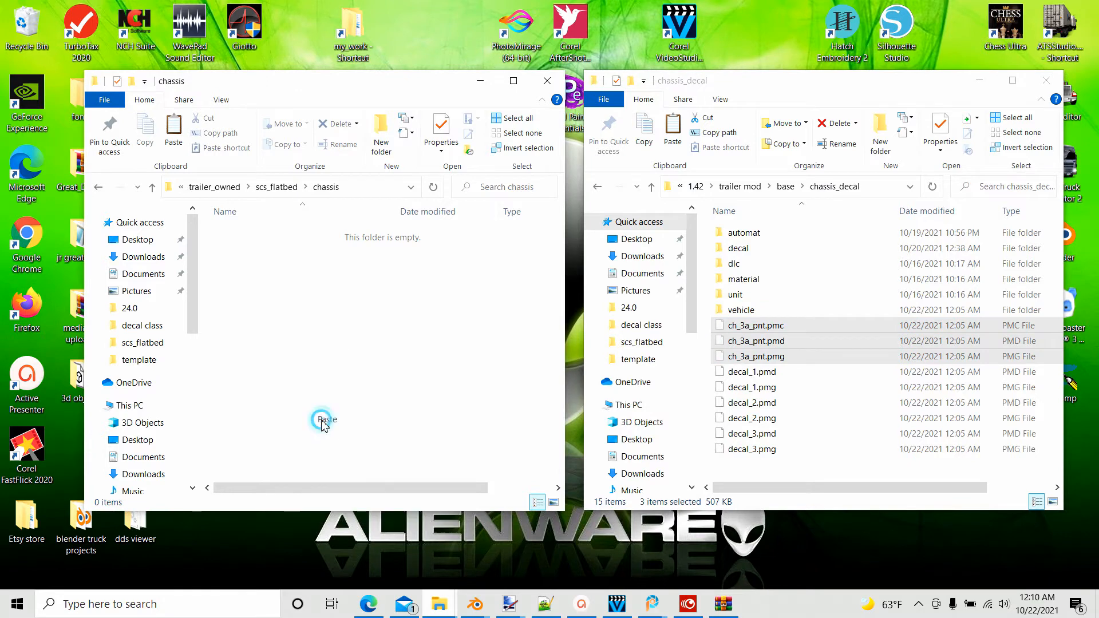
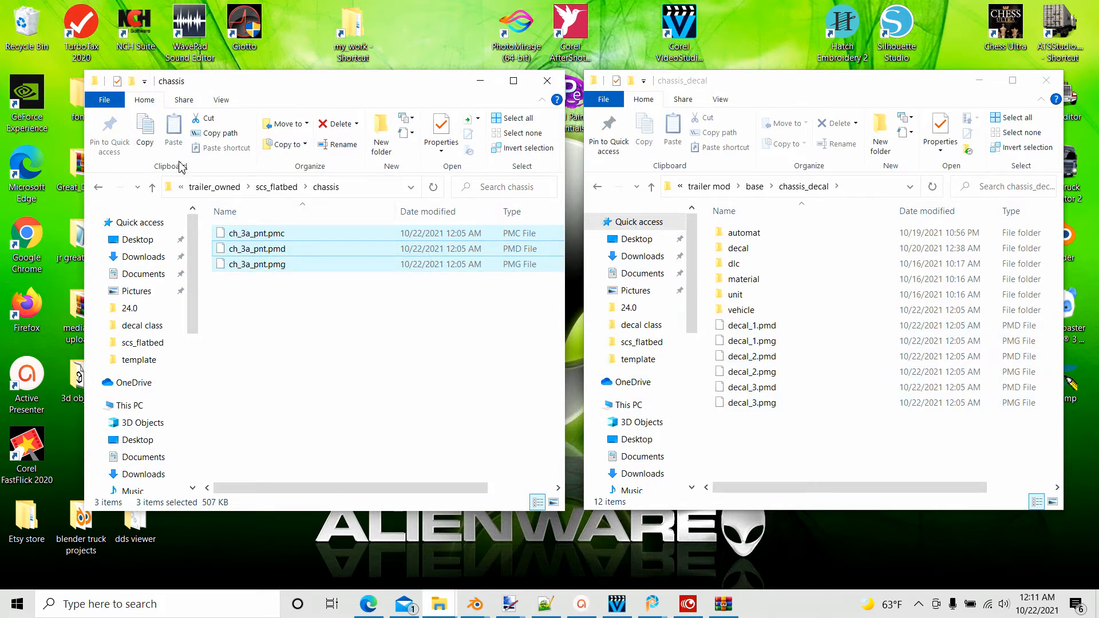
Copy the .pmd and .pmg files of decal_1, decal_2 and decal_3 from chassis_decal into the mod's scs_flatbed\accessory folder.
left_click(153, 191)
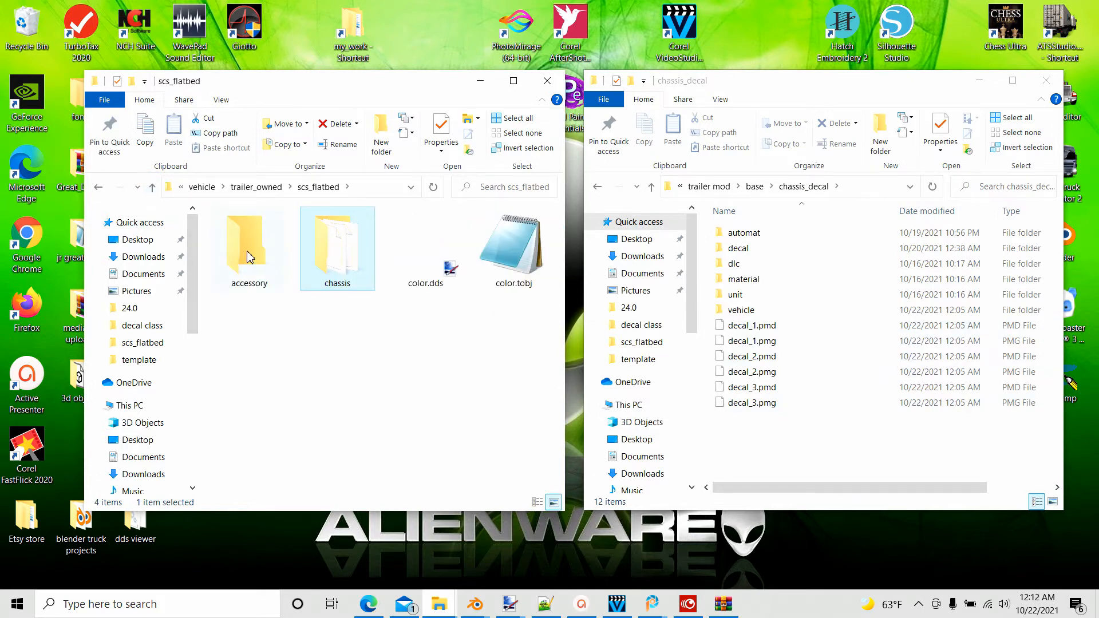
double_click(247, 256)
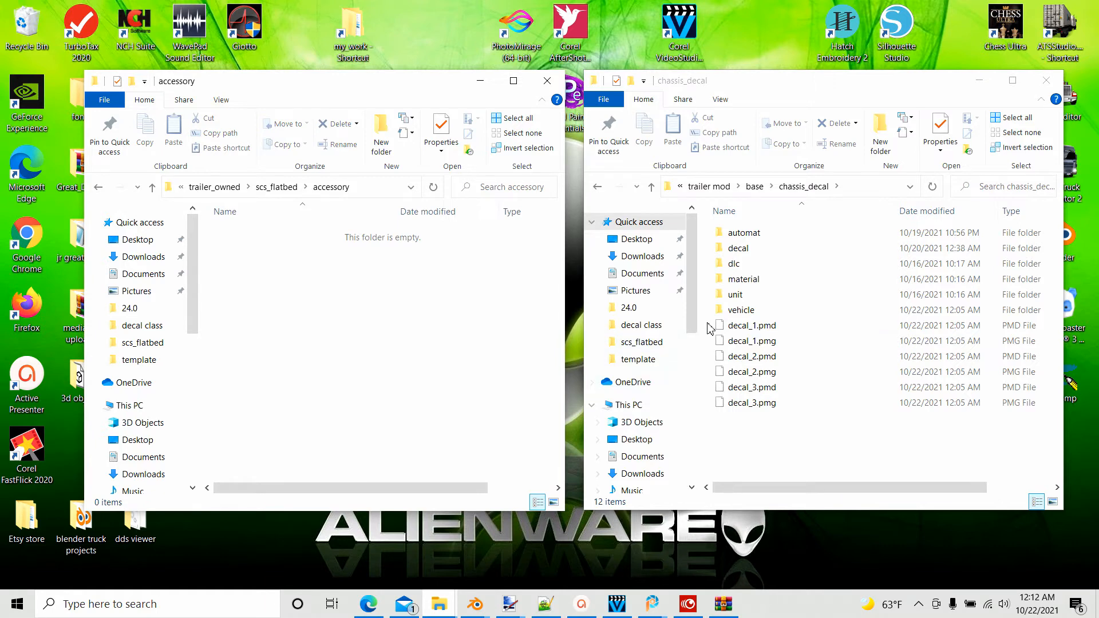
left_click_drag(710, 328, 737, 401)
right_click(744, 375)
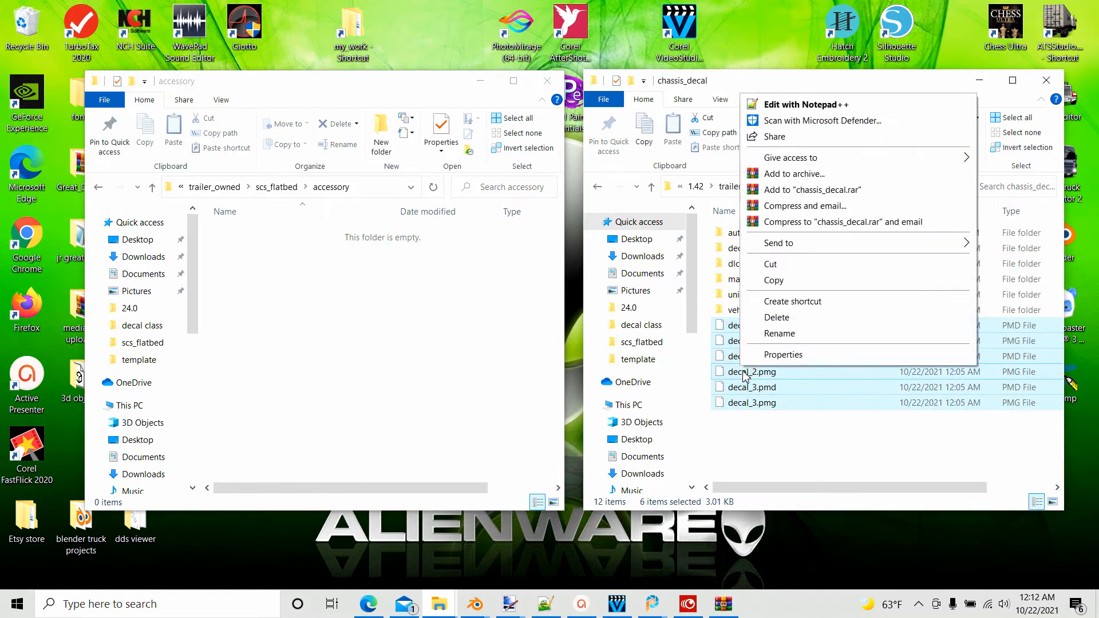
left_click(773, 280)
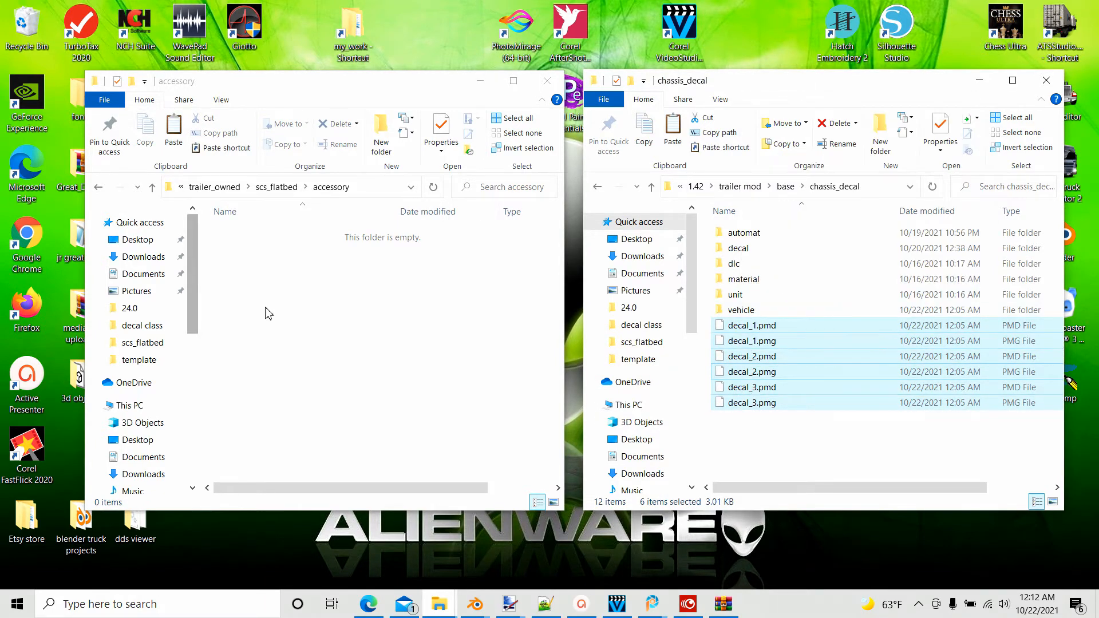
right_click(250, 278)
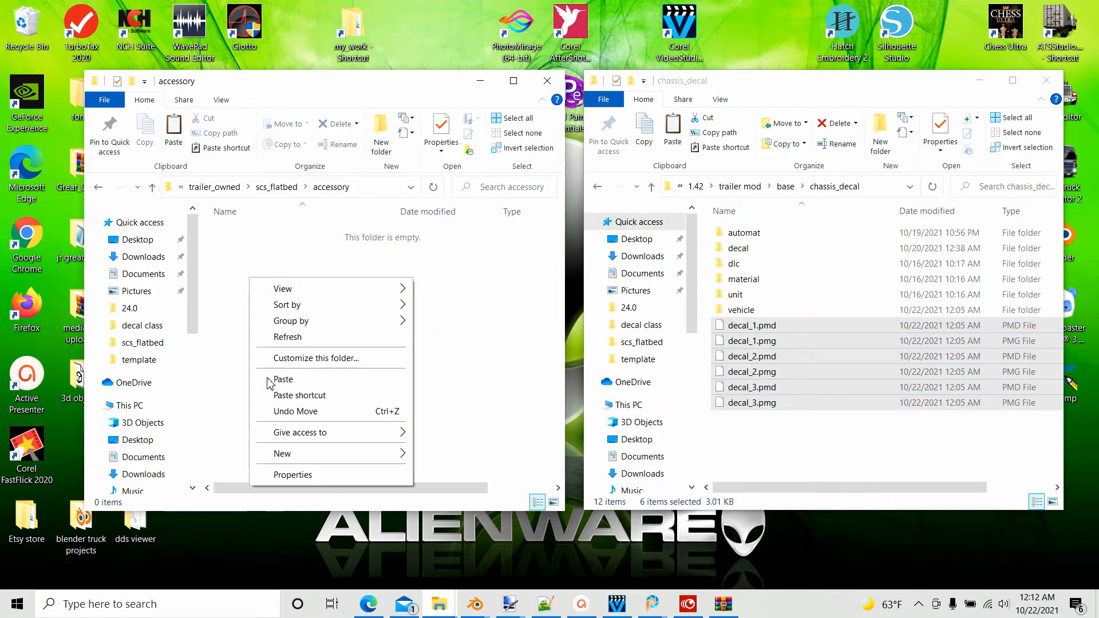
left_click(292, 381)
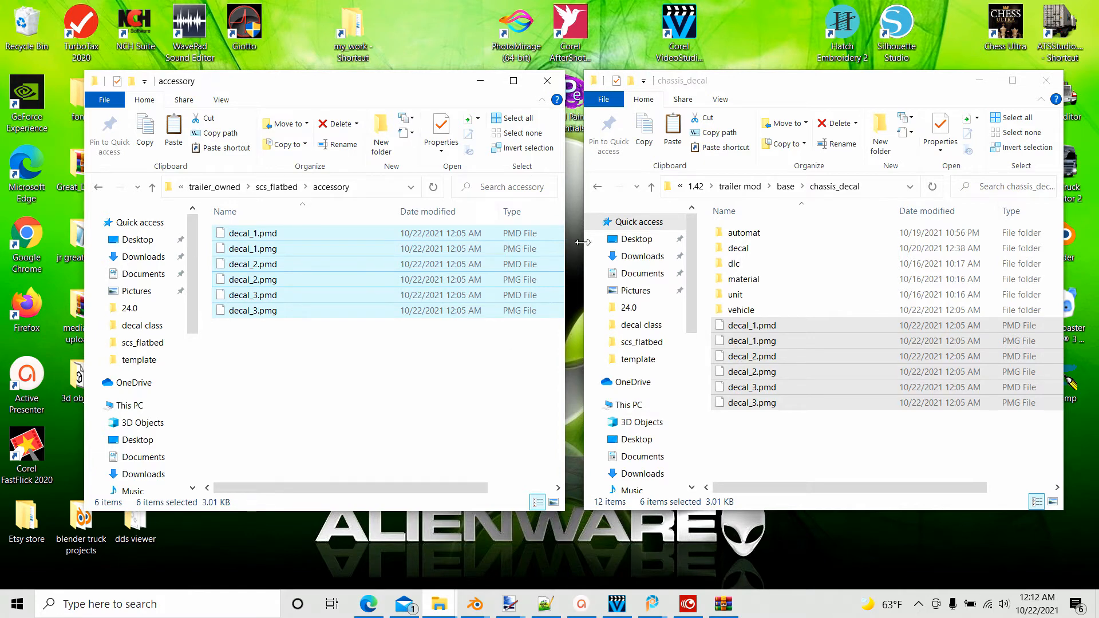
Browse the game files to 1.42\base\vehicle\trailer_owned\scs_flatbed\accessory and examine how its accessory subfolders are named.
left_click(652, 187)
left_click(651, 188)
left_click(651, 187)
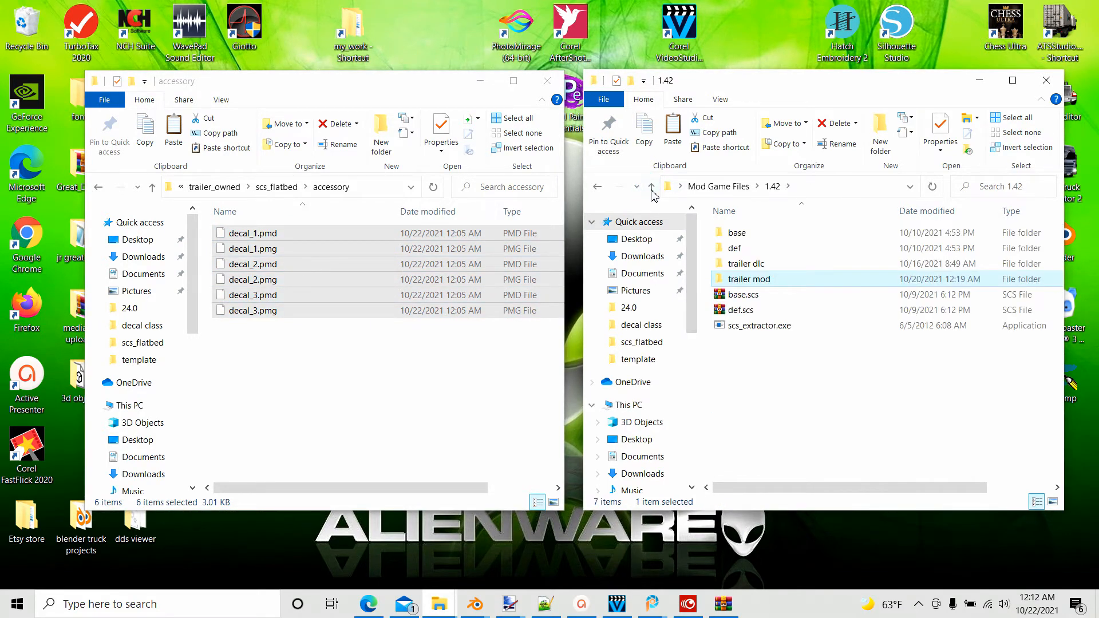
left_click(652, 187)
double_click(734, 249)
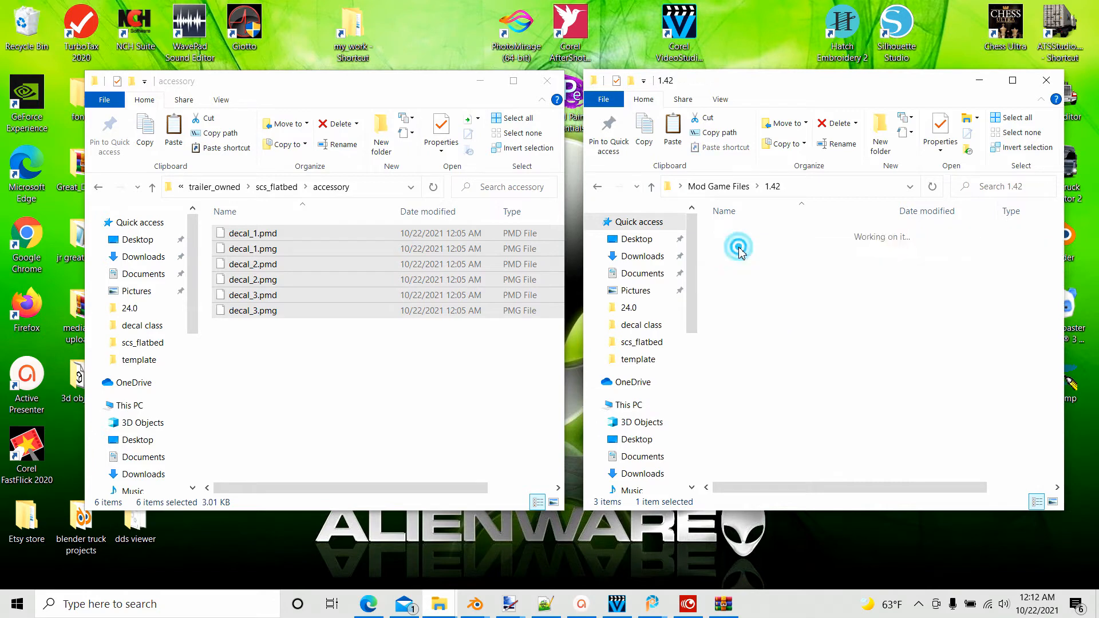
double_click(739, 235)
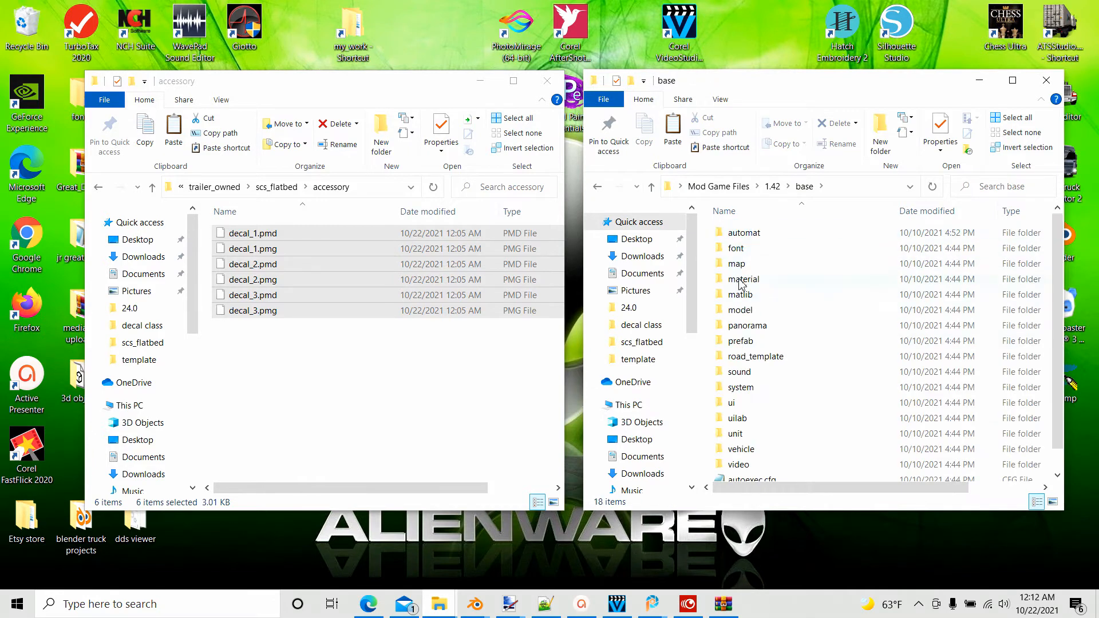
scroll(744, 332, "down", 1)
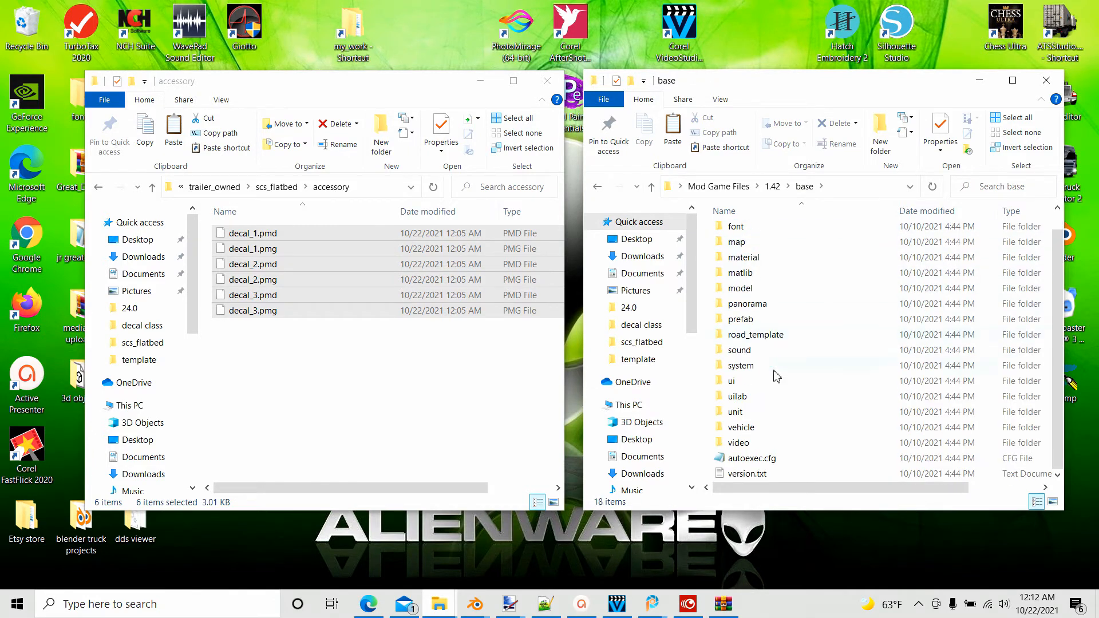
double_click(740, 428)
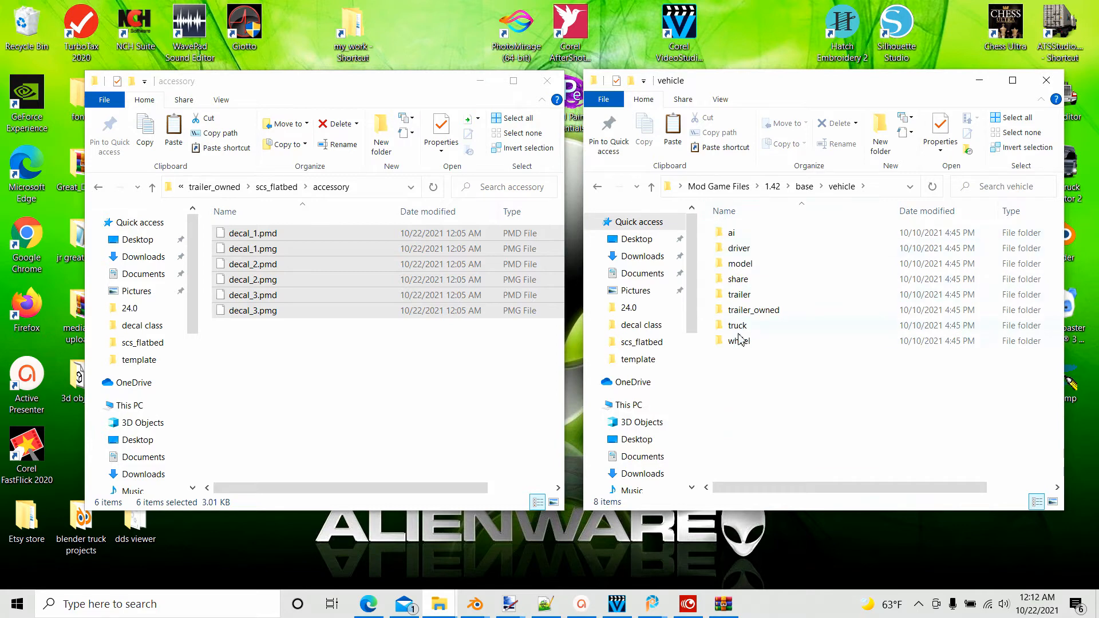
double_click(738, 311)
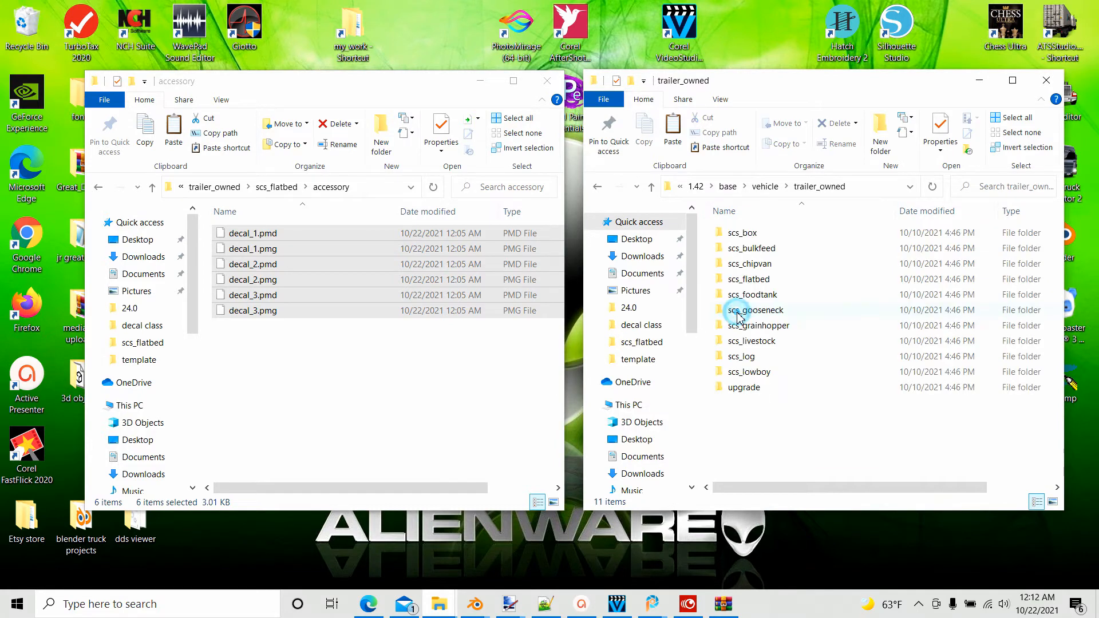
double_click(744, 280)
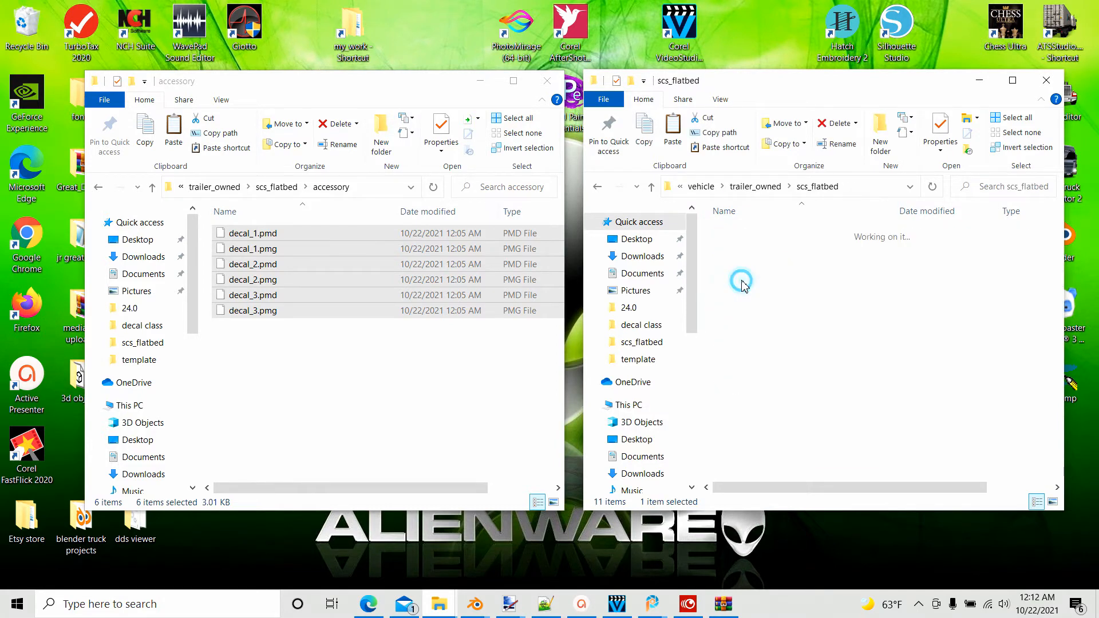
double_click(735, 233)
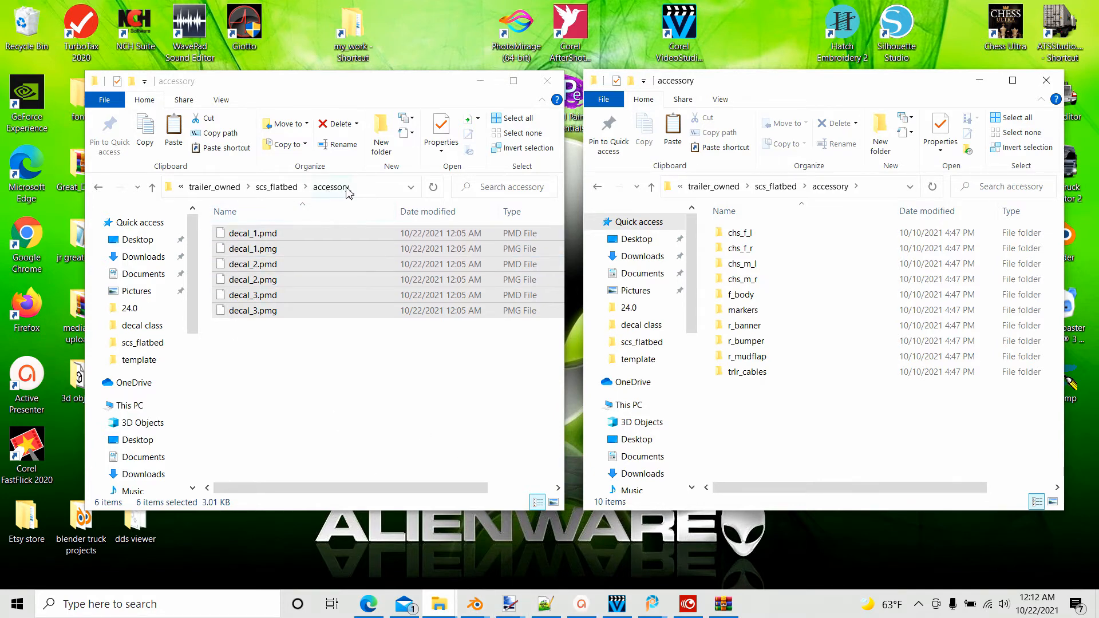
Switch to chassis_decal.blend in Blender, unhide and select the decal locator to check its name, and return to the folders.
left_click(475, 603)
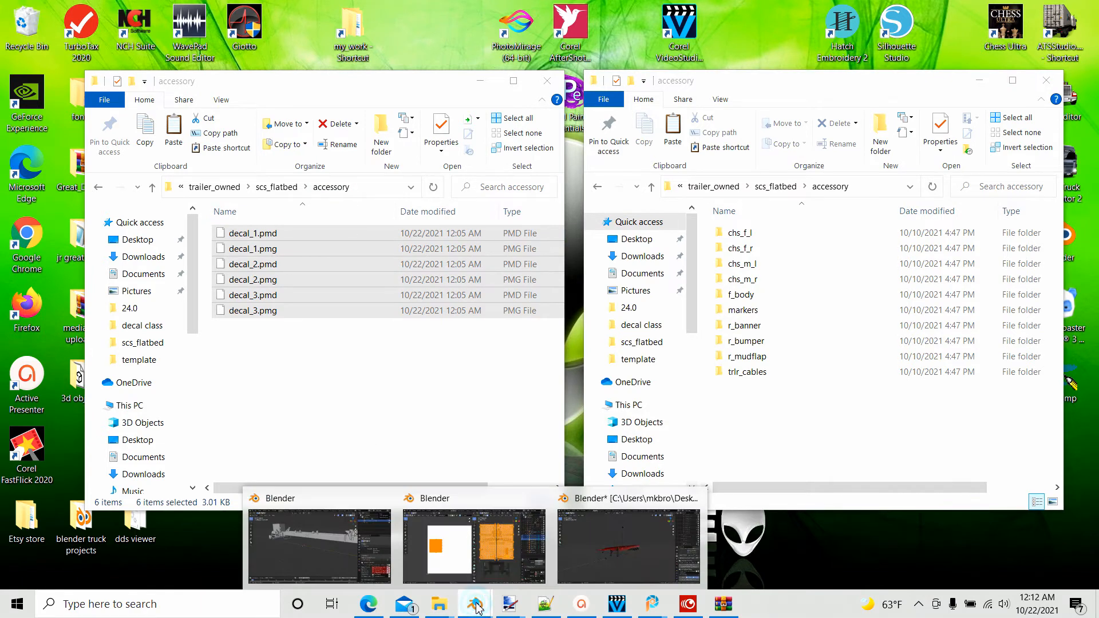
left_click(605, 553)
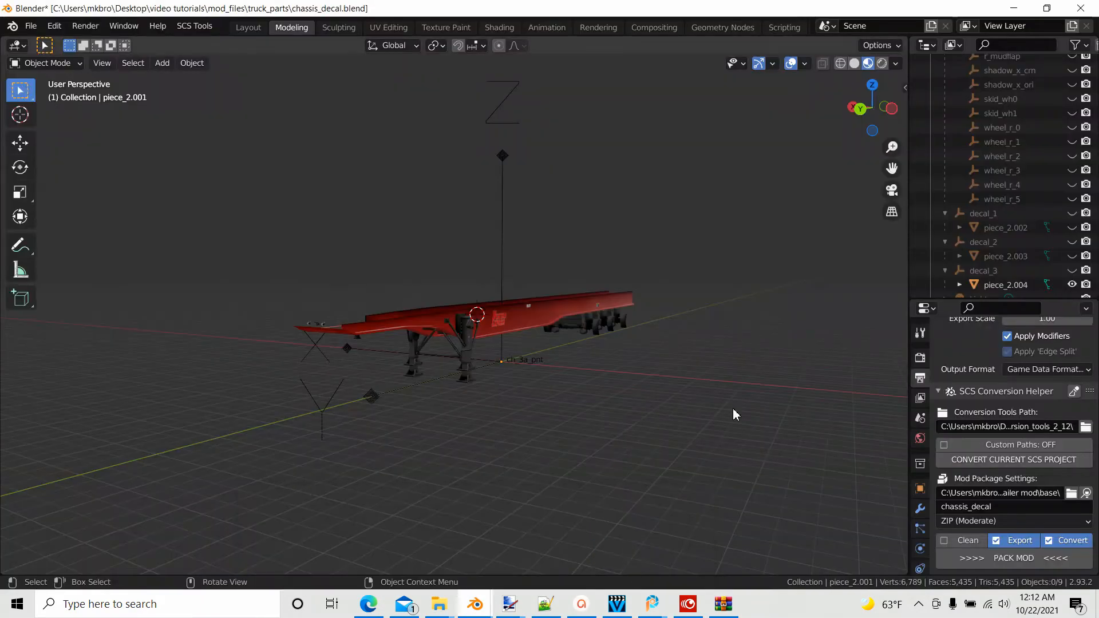
scroll(1024, 200, "up", 10)
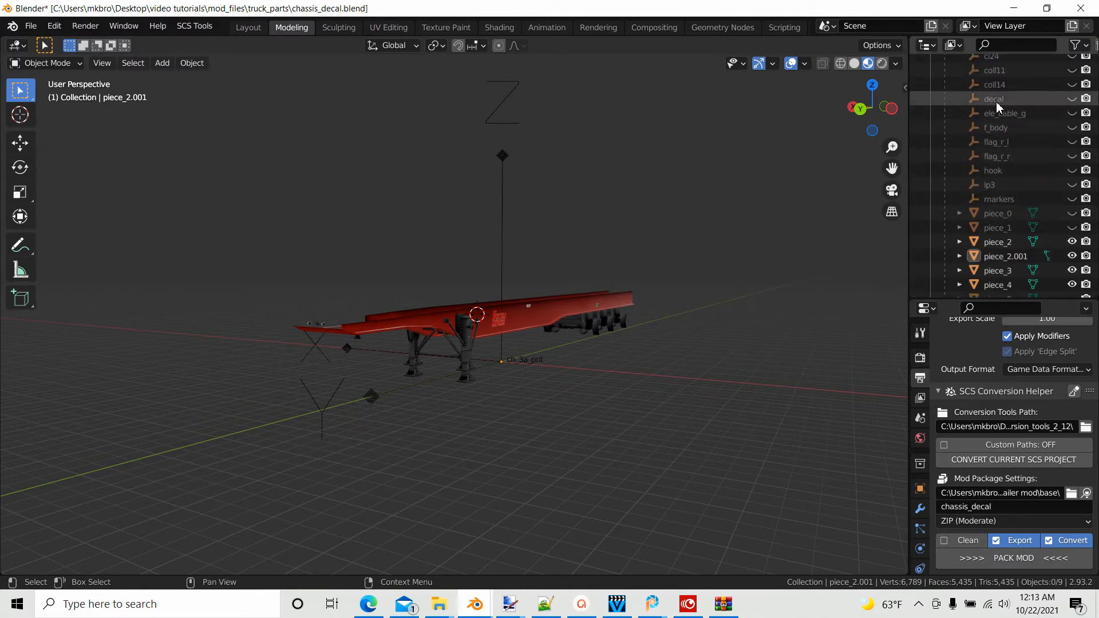
left_click(1070, 99)
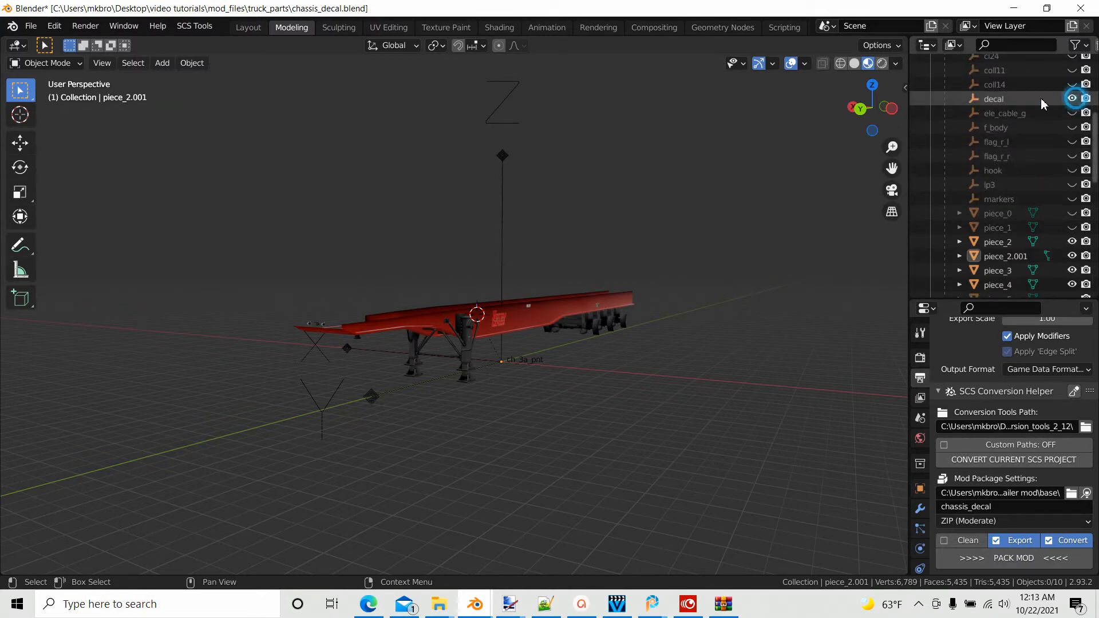
left_click(989, 102)
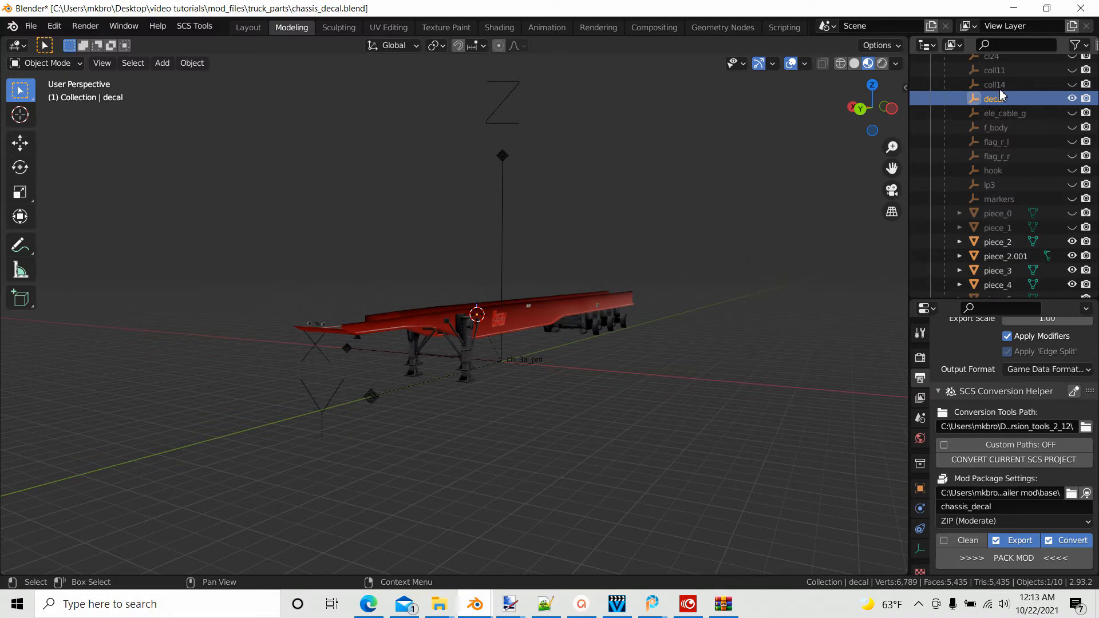
left_click(1014, 8)
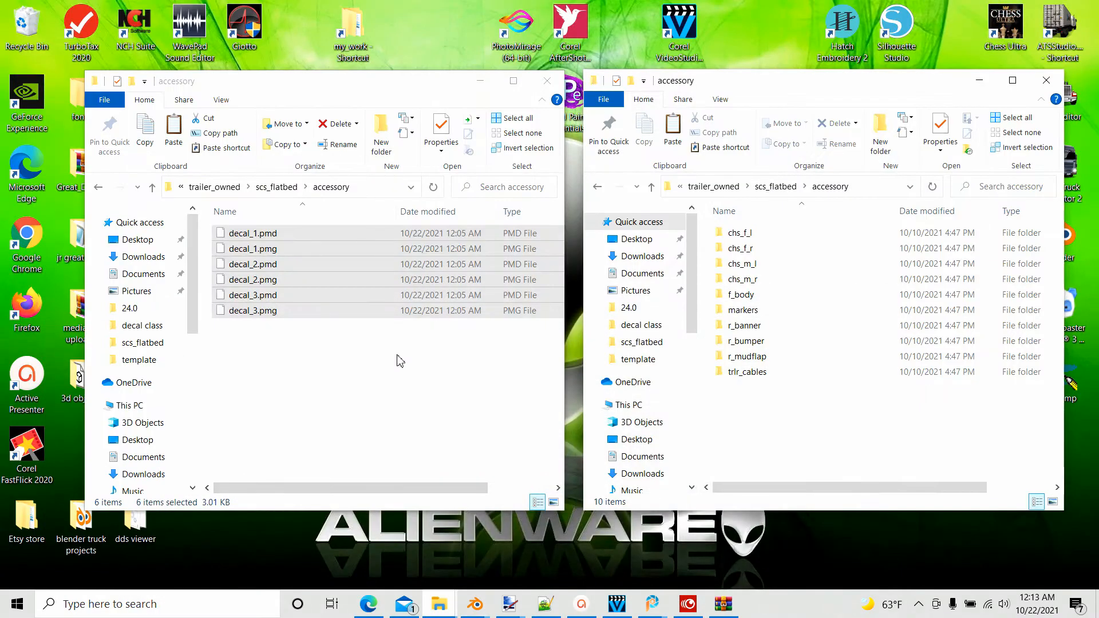
Create a new folder named decal inside the mod's scs_flatbed\accessory folder.
right_click(243, 362)
mouse_move(278, 541)
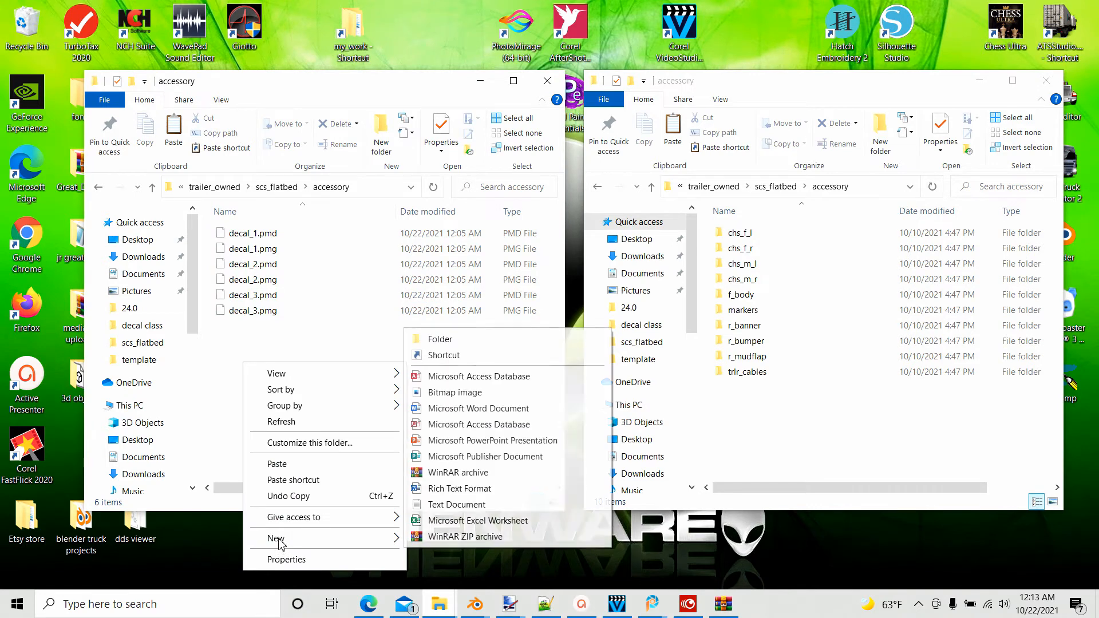
left_click(438, 340)
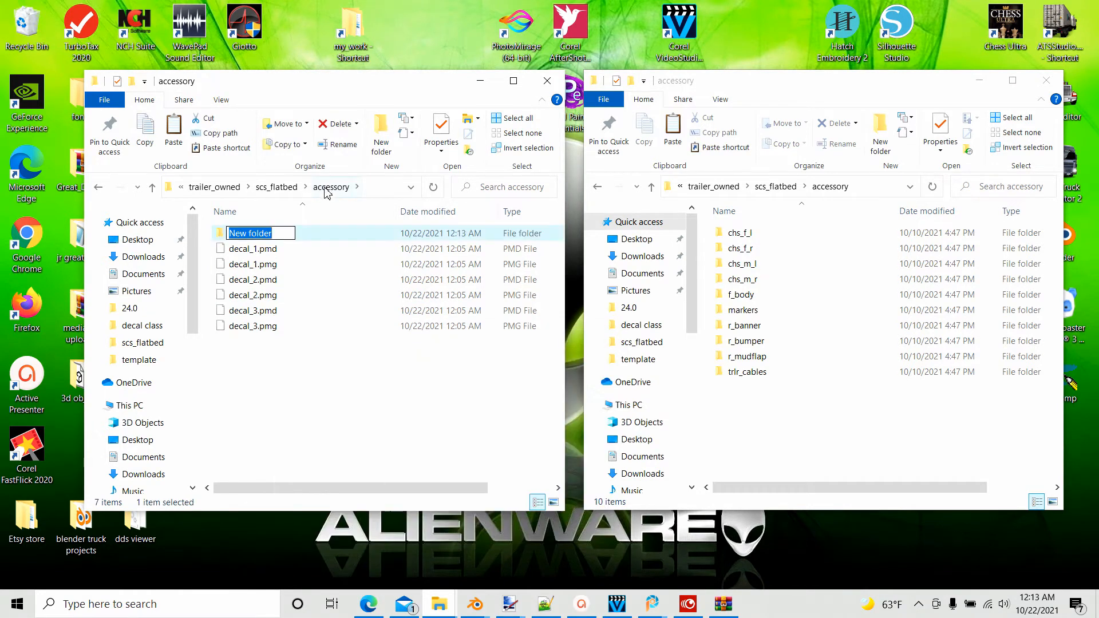
type("deca")
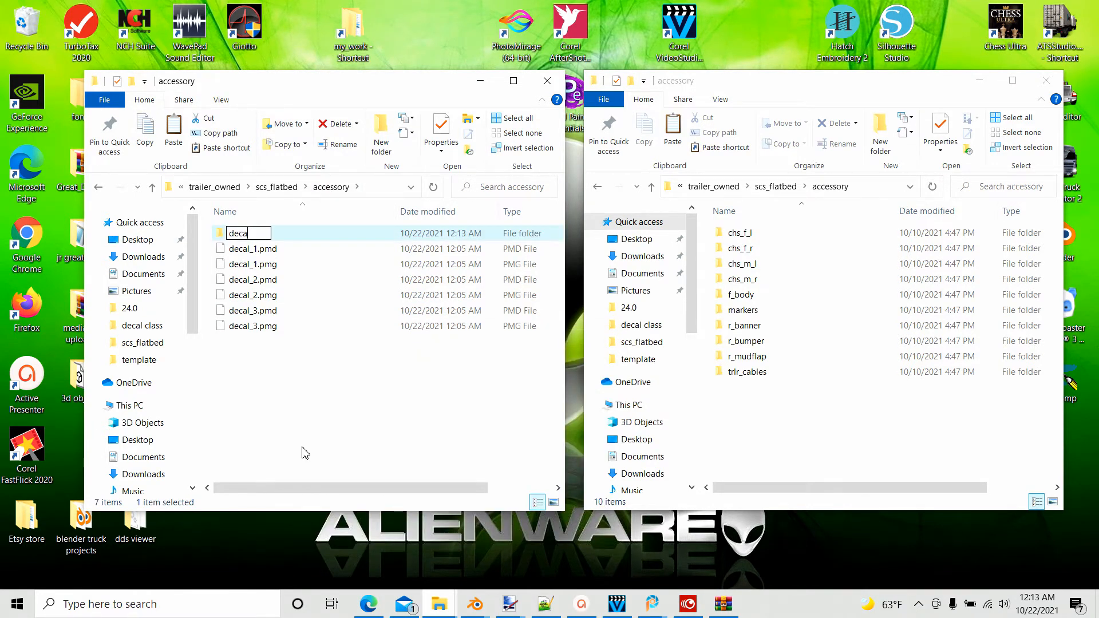
type("l")
left_click(305, 449)
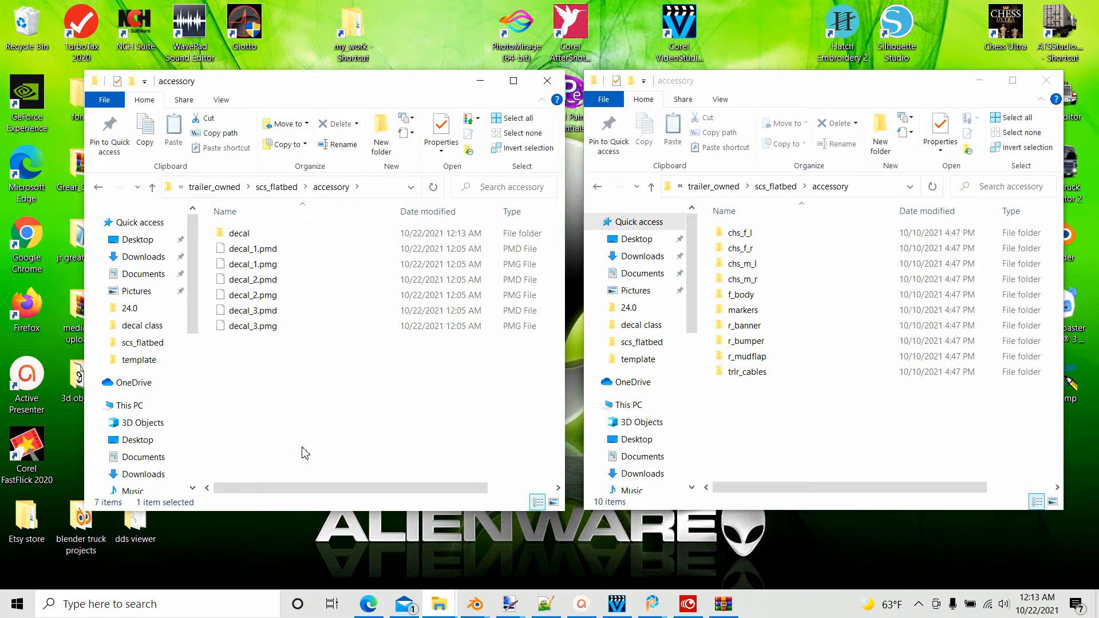
Move the .pmd and .pmg files of decal_1, decal_2 and decal_3 from the accessory folder into its decal subfolder.
left_click_drag(209, 247, 277, 347)
right_click(246, 270)
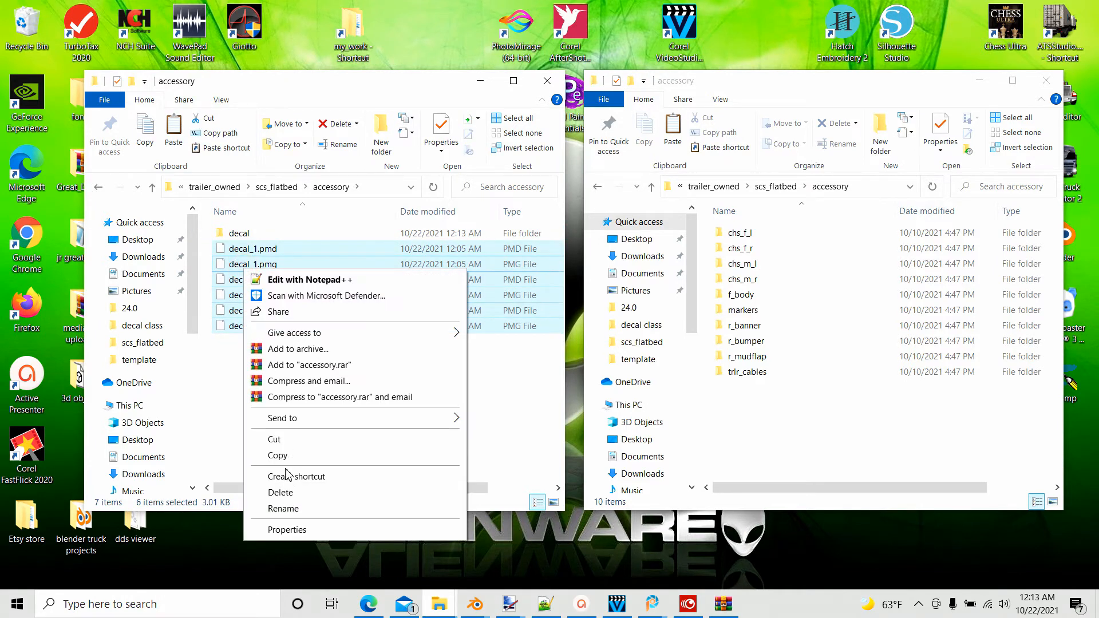
left_click(274, 439)
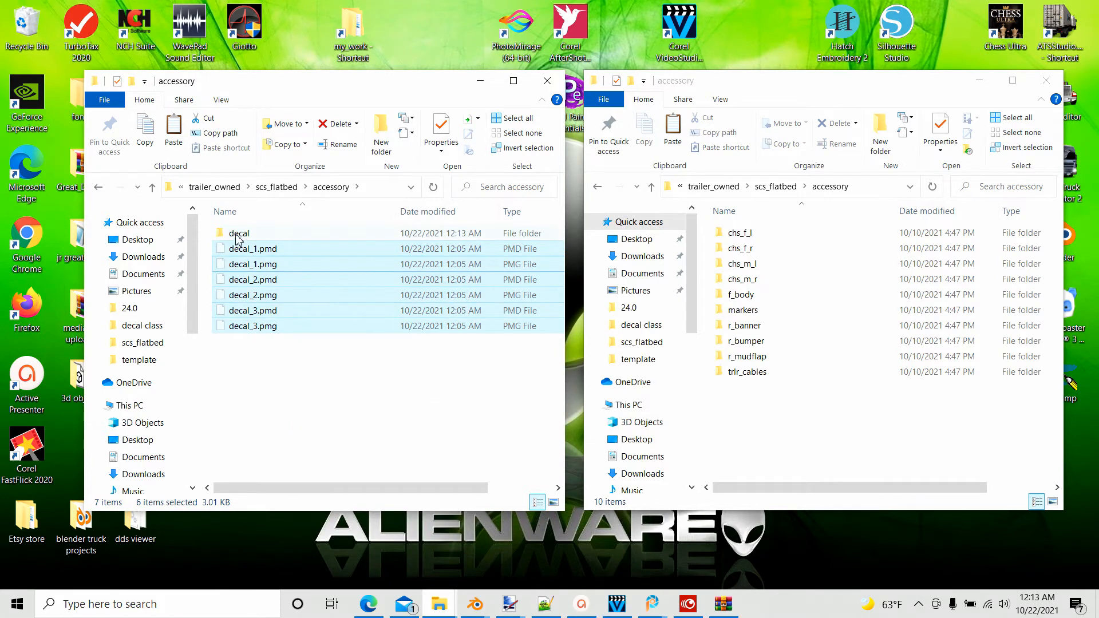
double_click(238, 233)
right_click(255, 287)
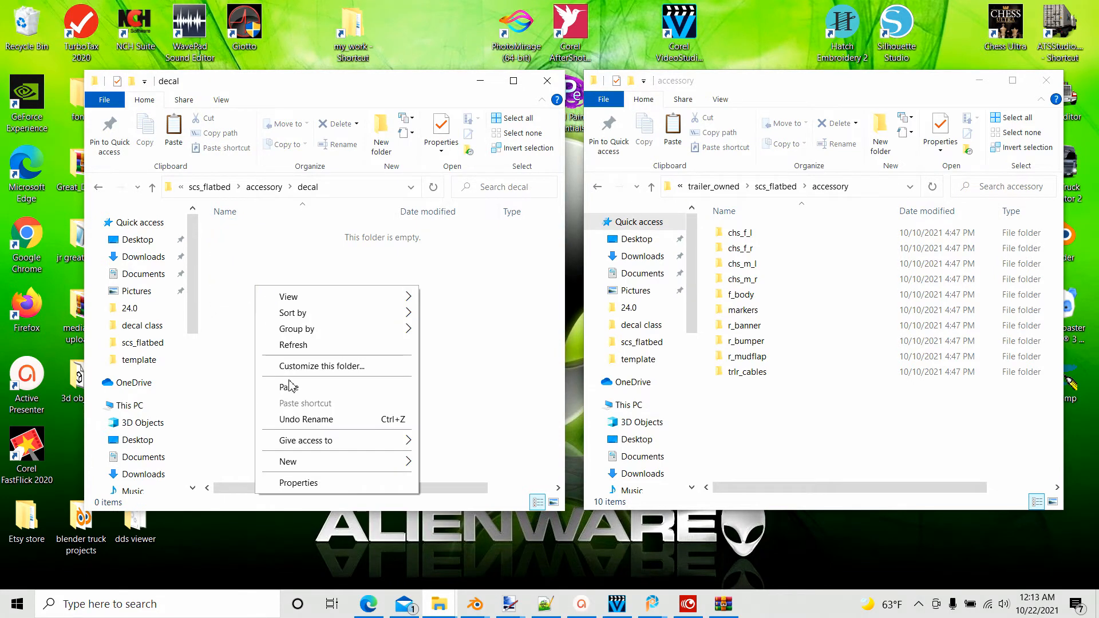
left_click(289, 387)
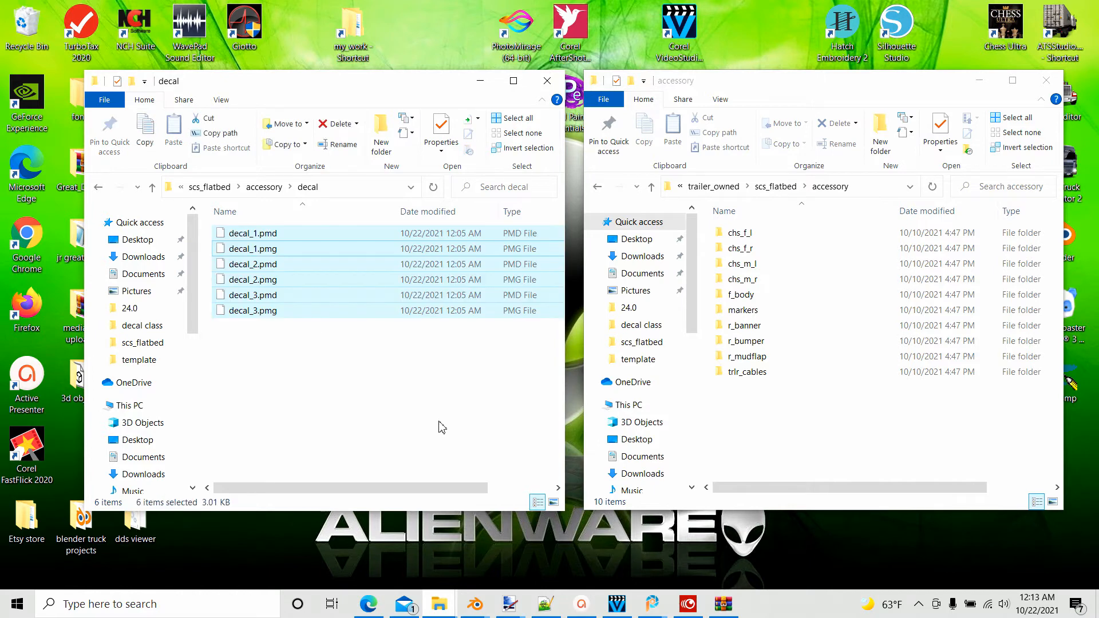
left_click(331, 365)
Go back up to the flatbed_decal_mod folder and open its def\vehicle\trailer_defs folder.
left_click(152, 187)
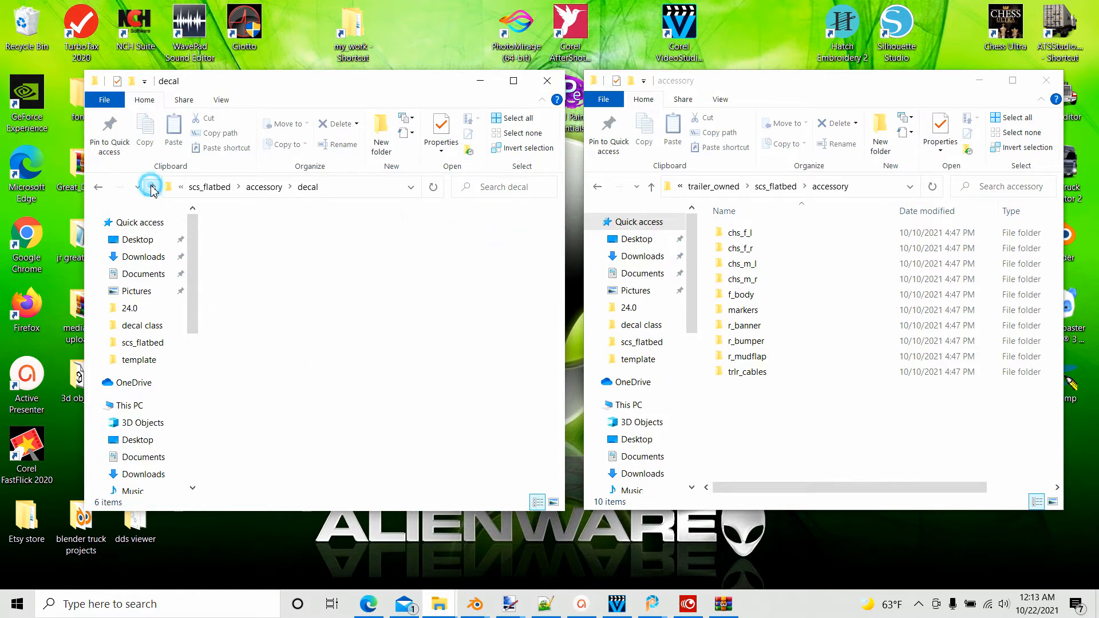
left_click(152, 187)
left_click(152, 188)
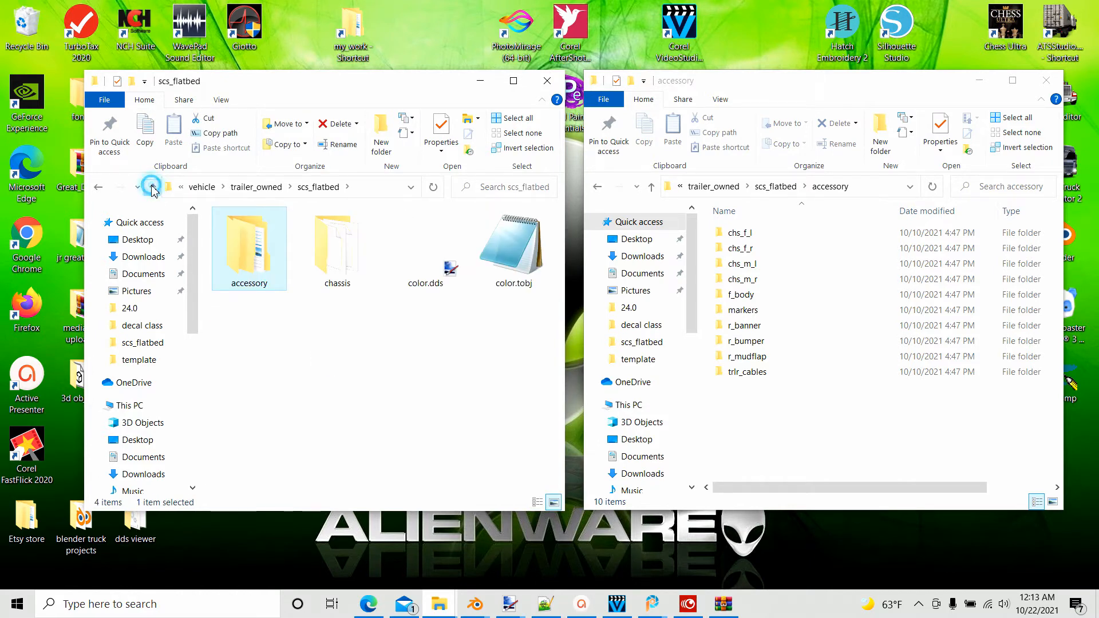
left_click(152, 189)
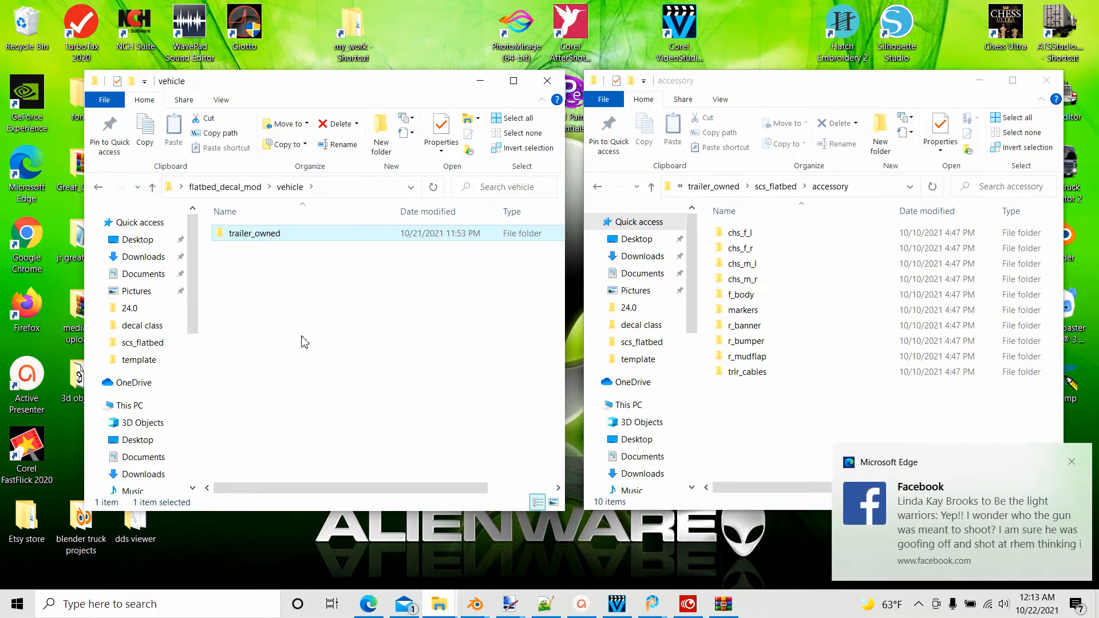
left_click(1067, 462)
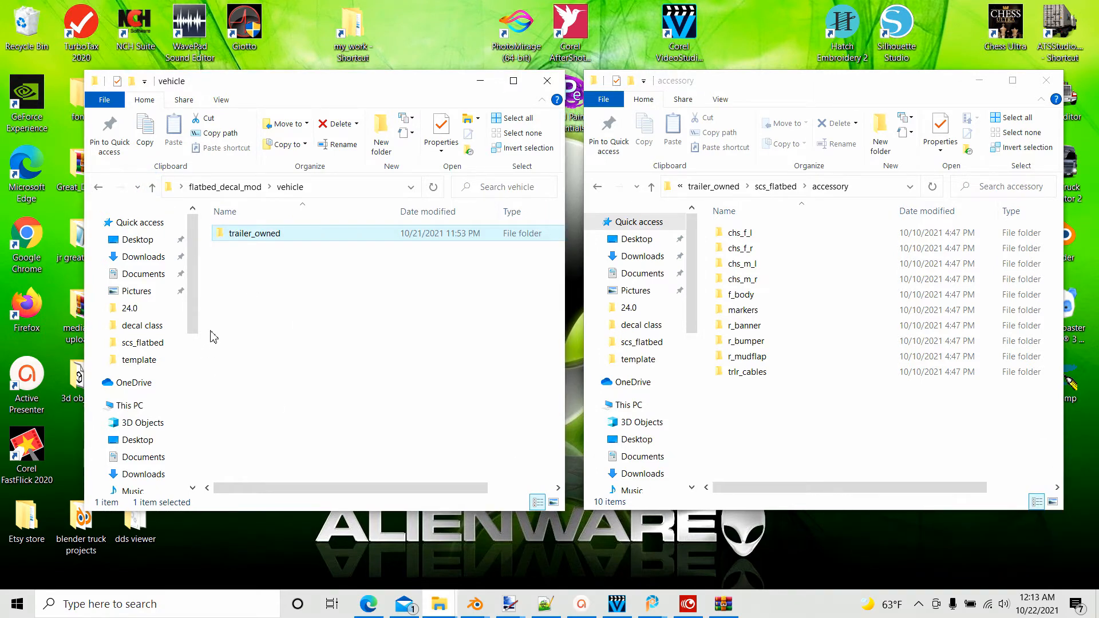
left_click(152, 189)
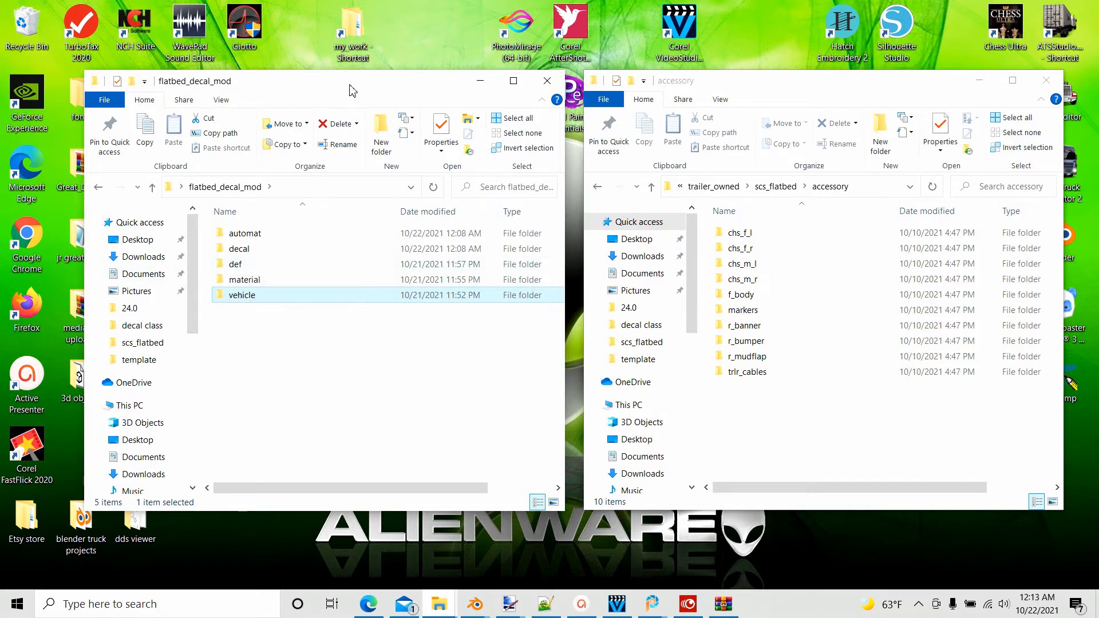
left_click_drag(356, 88, 373, 84)
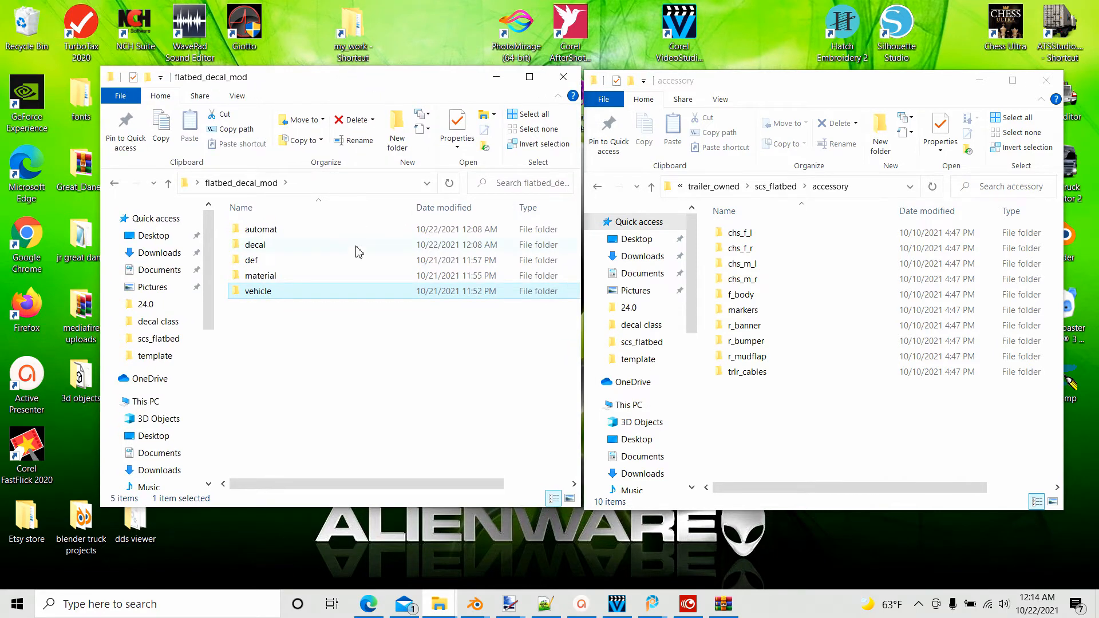
double_click(252, 261)
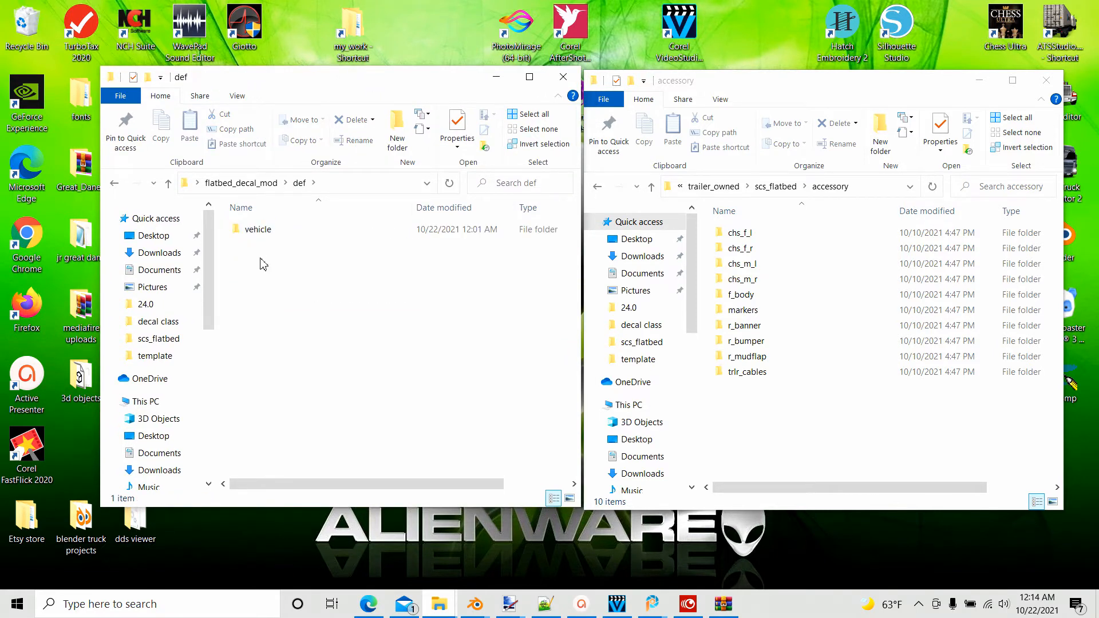
double_click(255, 236)
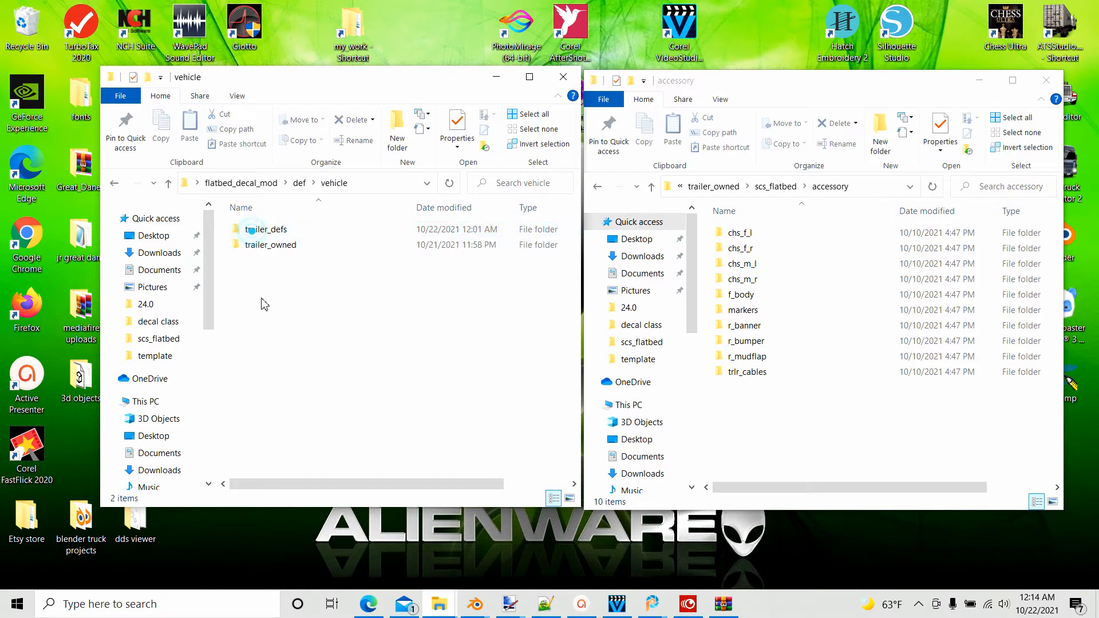
double_click(254, 230)
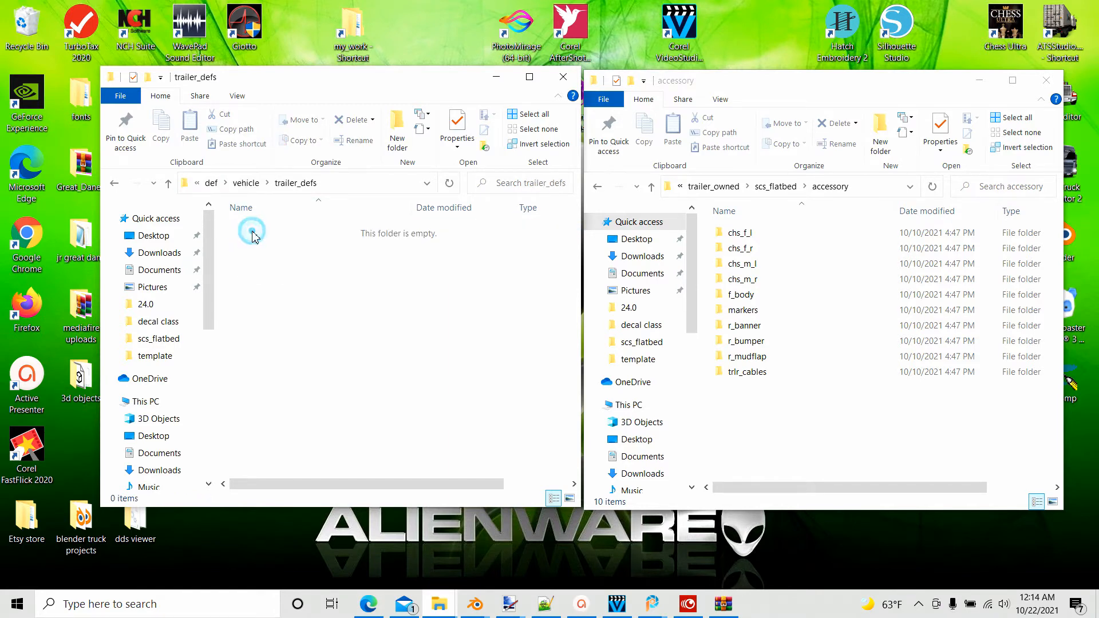
Browse the game files window from the base accessory folder to 1.42\def\vehicle\trailer_defs.
left_click(651, 188)
left_click(650, 187)
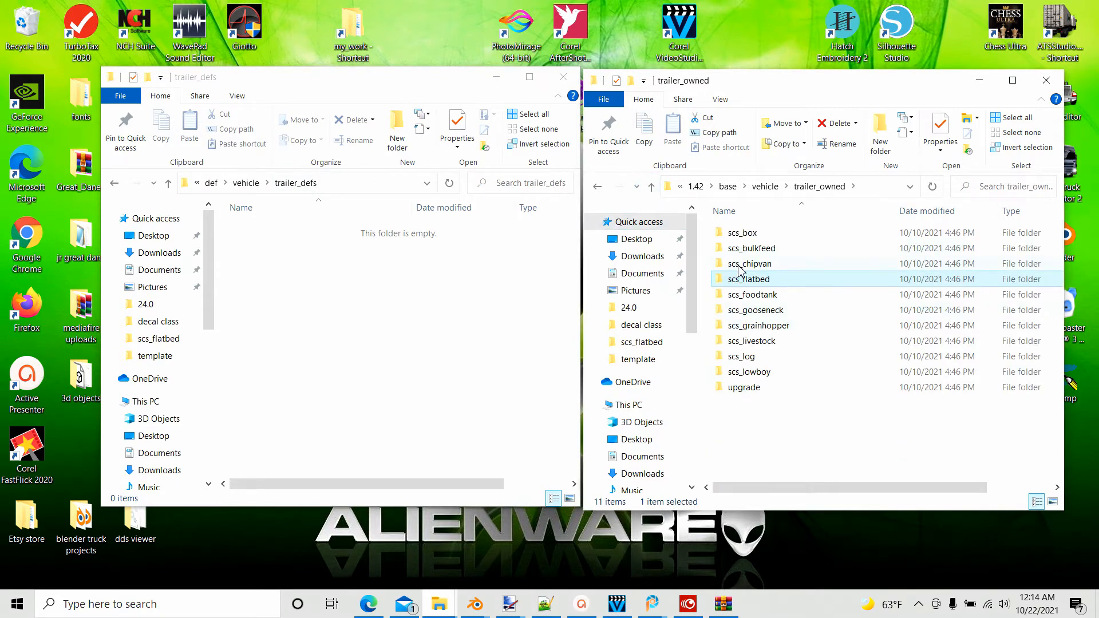
left_click(651, 187)
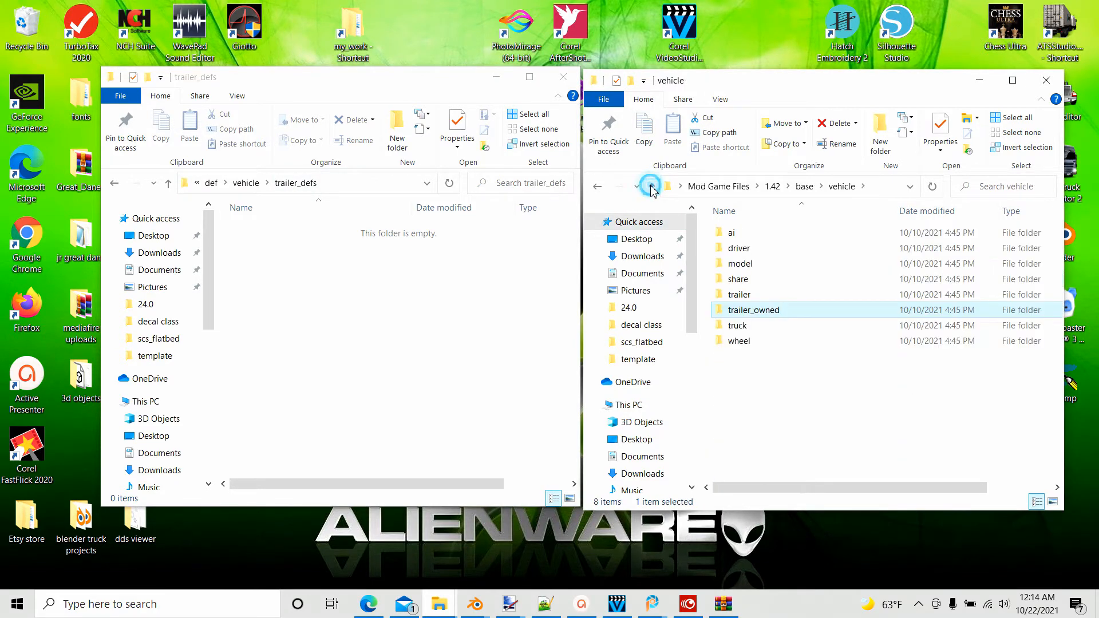
left_click(651, 188)
left_click(651, 187)
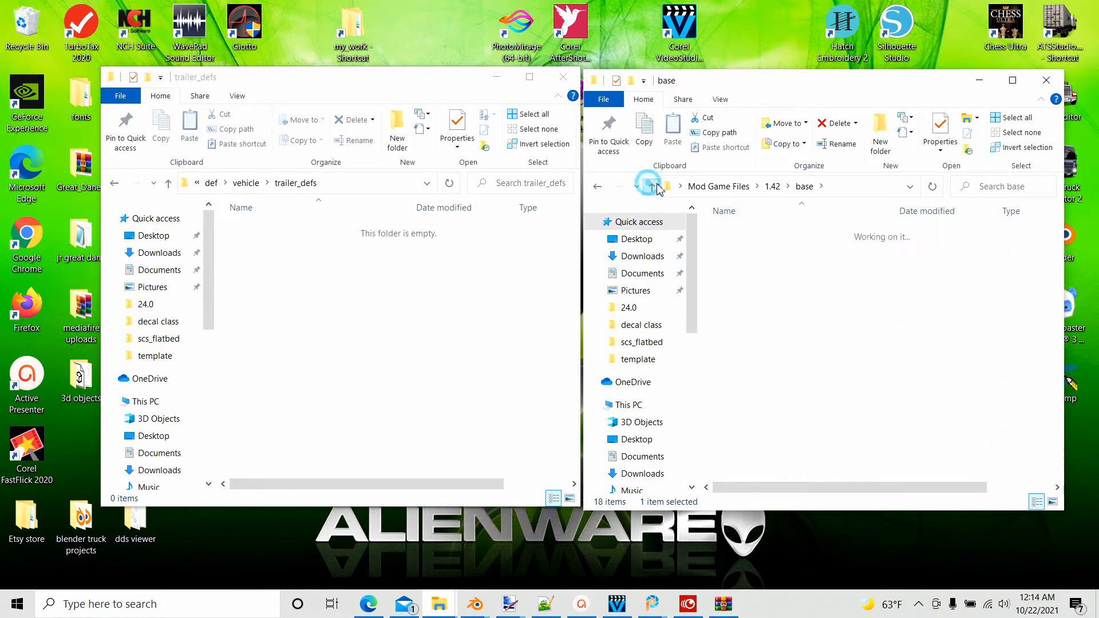
double_click(749, 248)
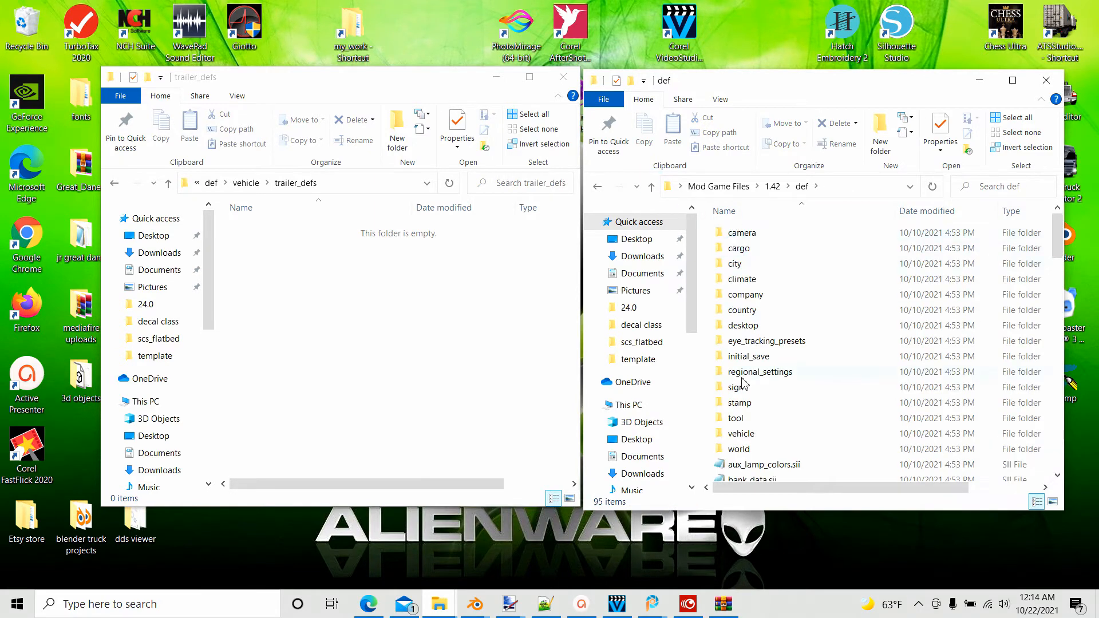
double_click(741, 434)
scroll(776, 292, "down", 5)
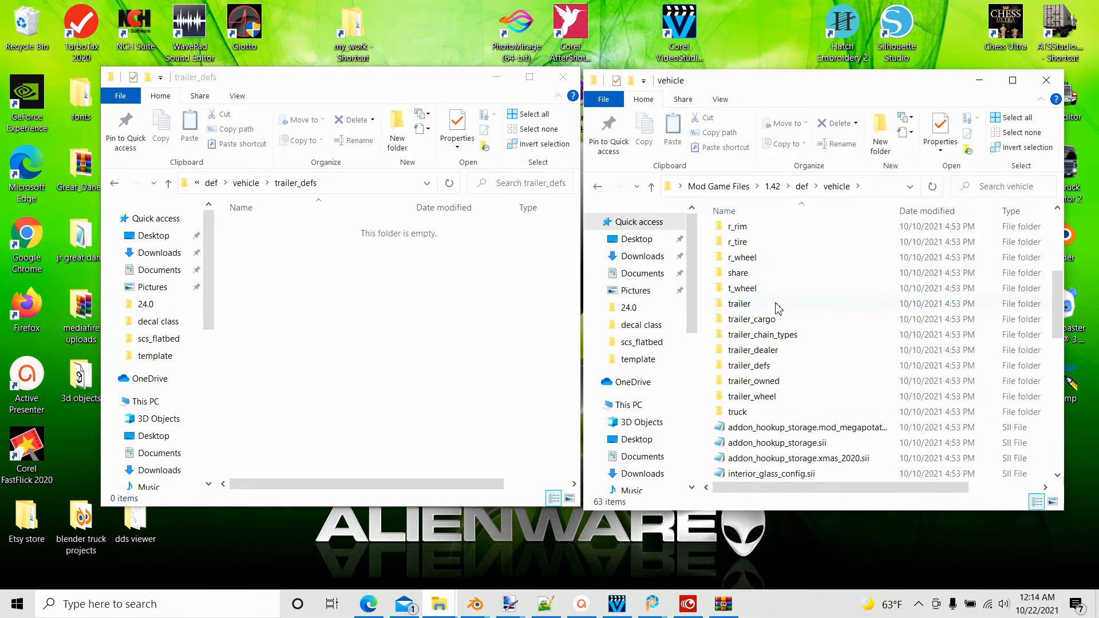
left_click(746, 369)
double_click(746, 369)
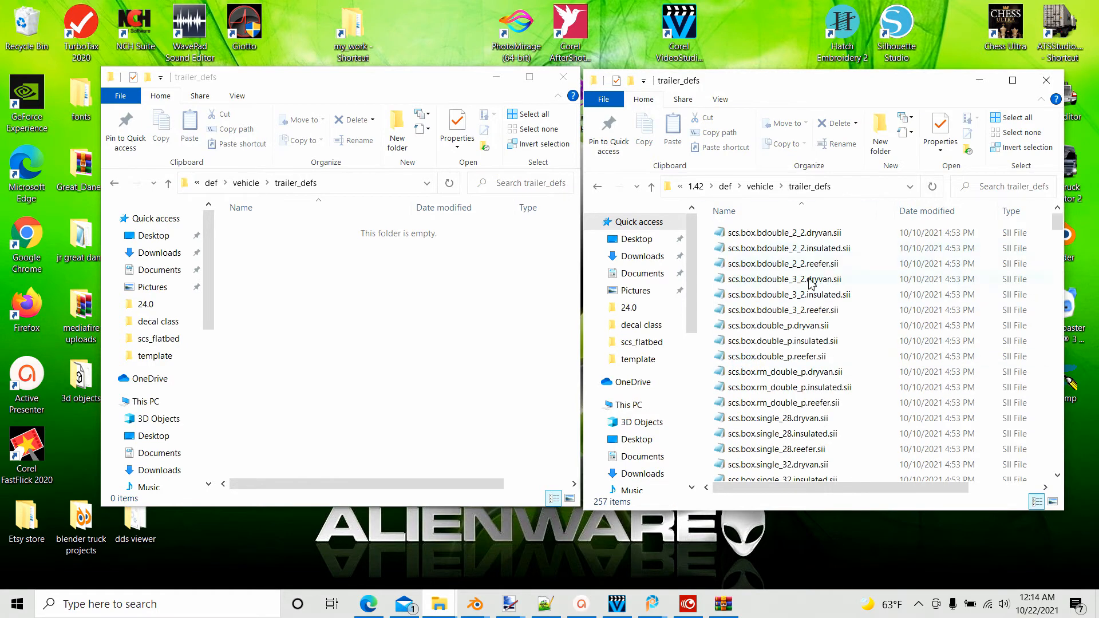
Copy the scs.flatbed.single_53_3 curtain, flatbed and flatbed_a .sii files from the game's trailer_defs folder into the mod's trailer_defs folder.
scroll(794, 293, "down", 5)
scroll(795, 293, "down", 20)
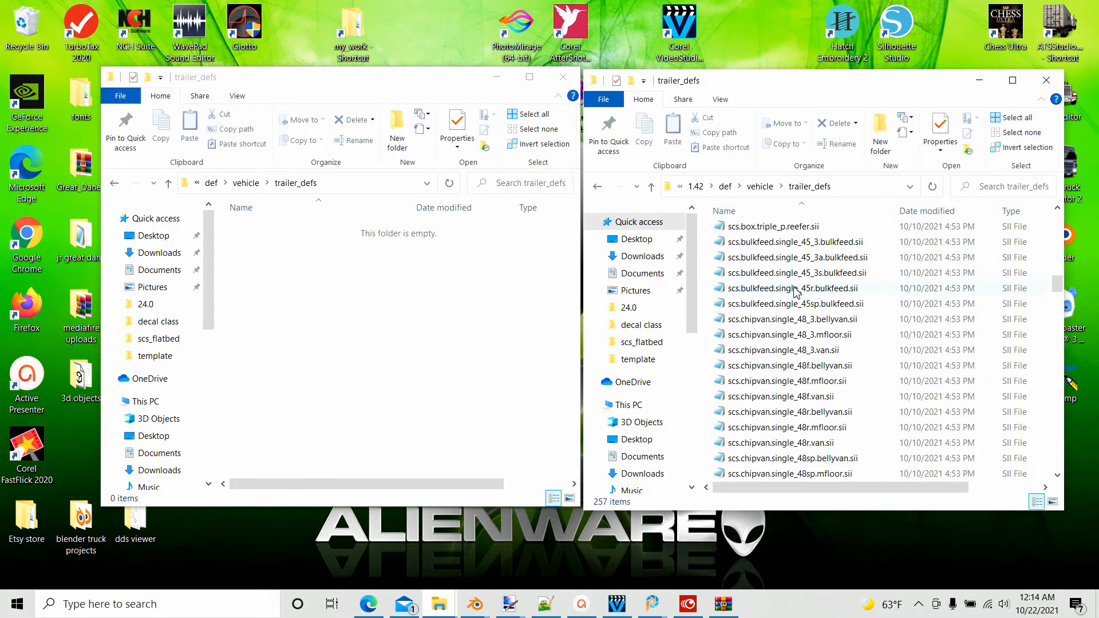
scroll(794, 293, "down", 12)
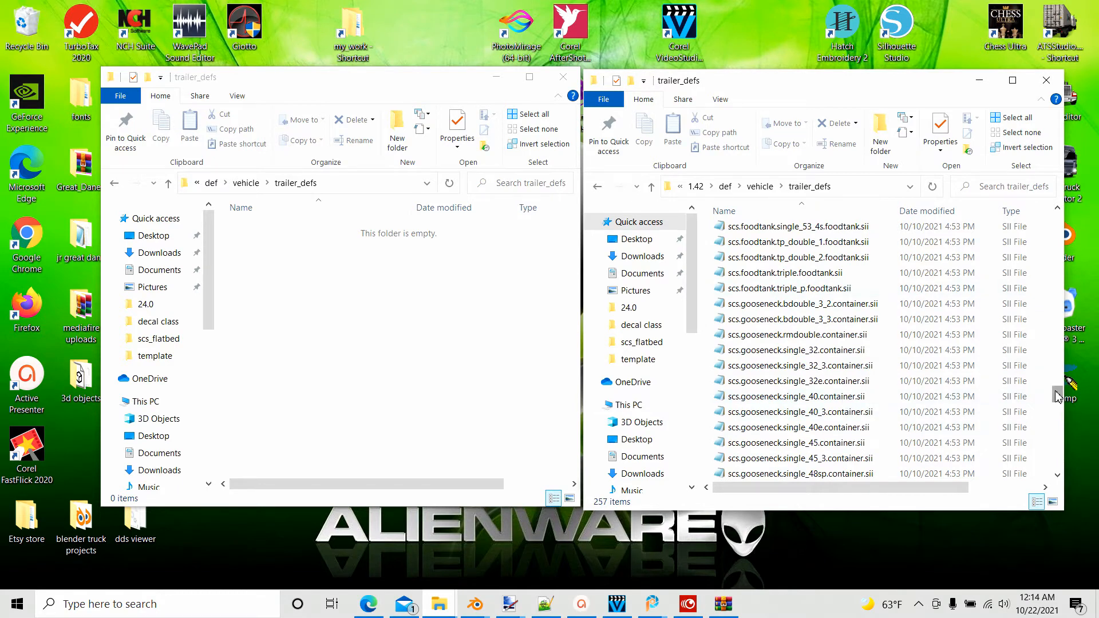
left_click_drag(1057, 393, 1058, 460)
scroll(800, 436, "up", 12)
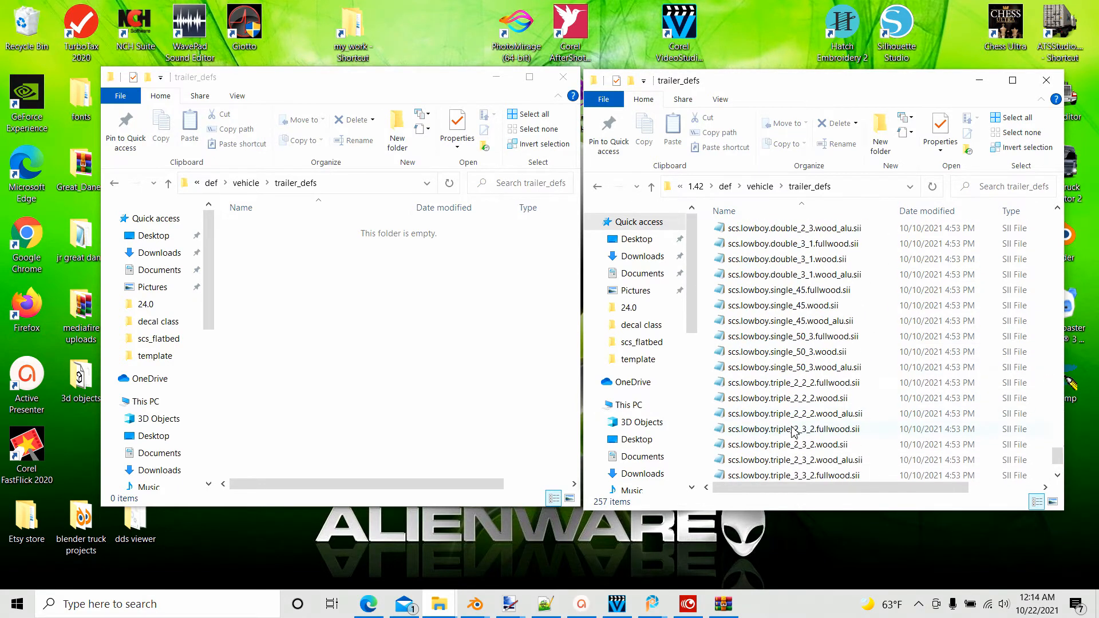
scroll(793, 430, "up", 2)
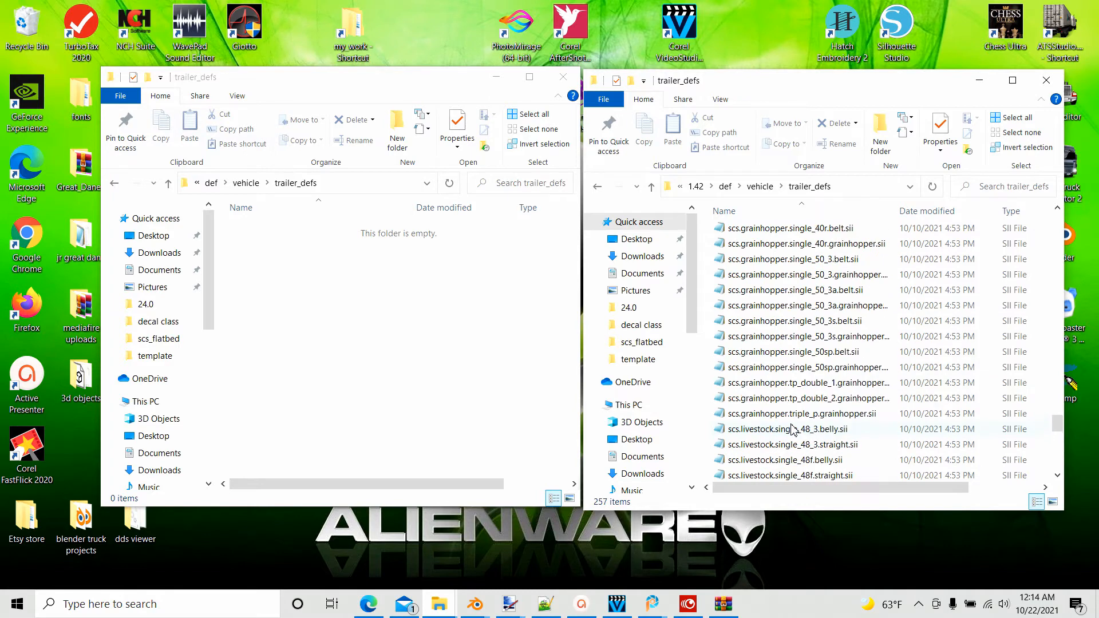
scroll(793, 431, "up", 1)
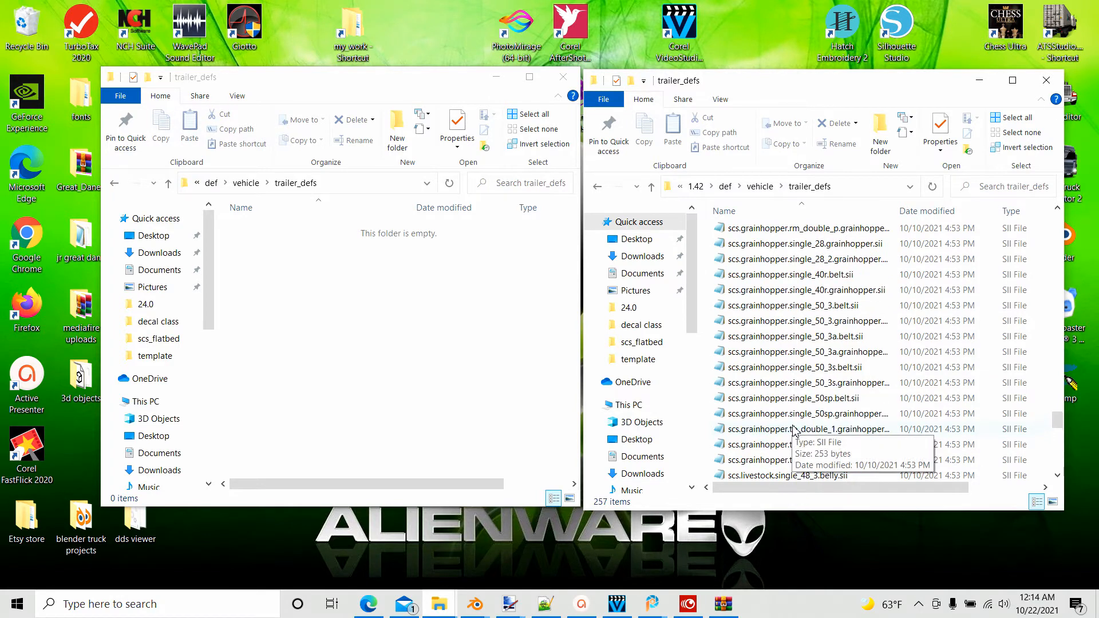
scroll(793, 430, "up", 10)
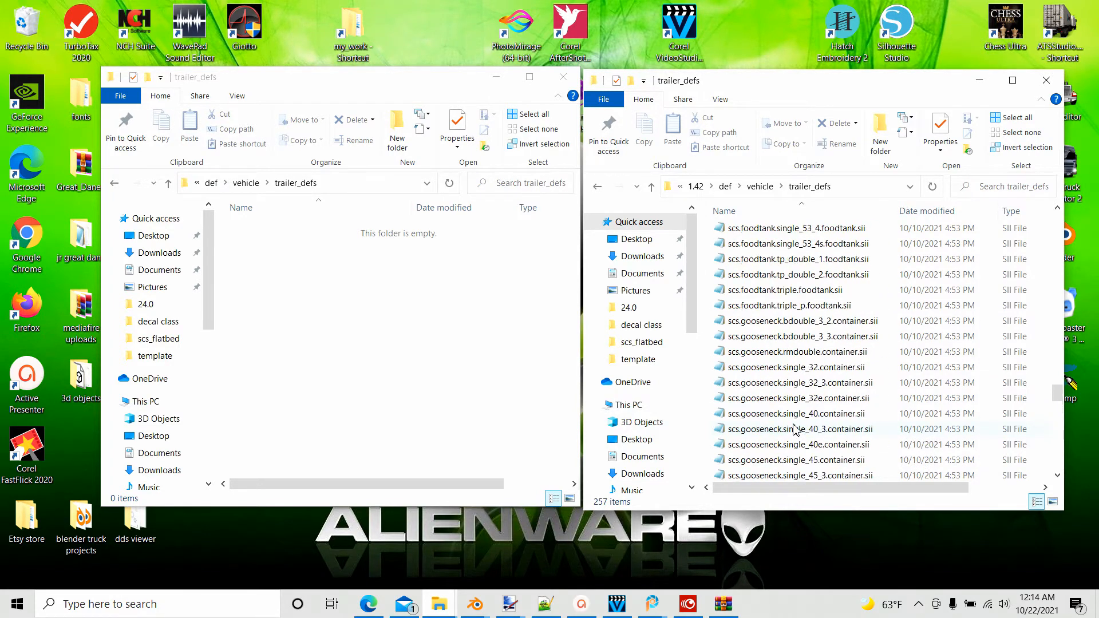
scroll(804, 387, "up", 1)
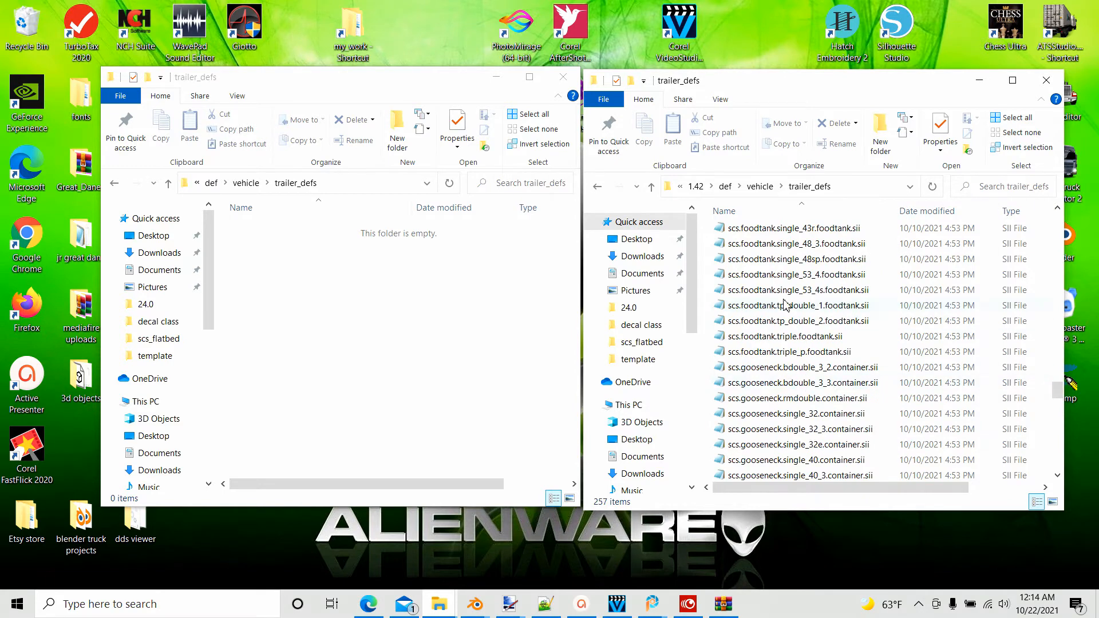
scroll(797, 307, "up", 2)
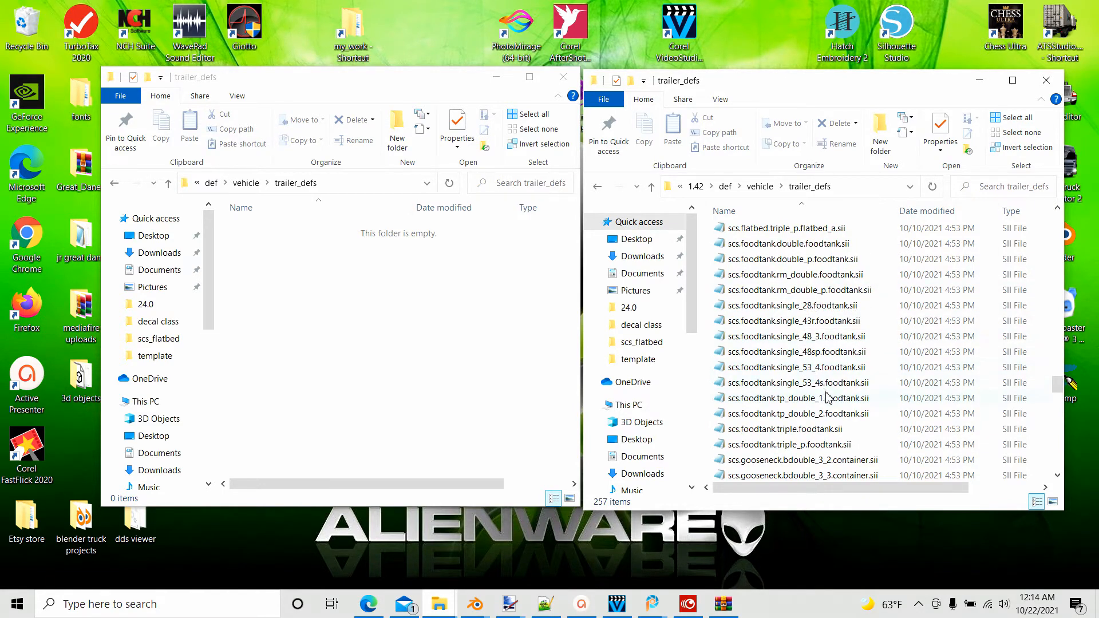
scroll(804, 392, "up", 5)
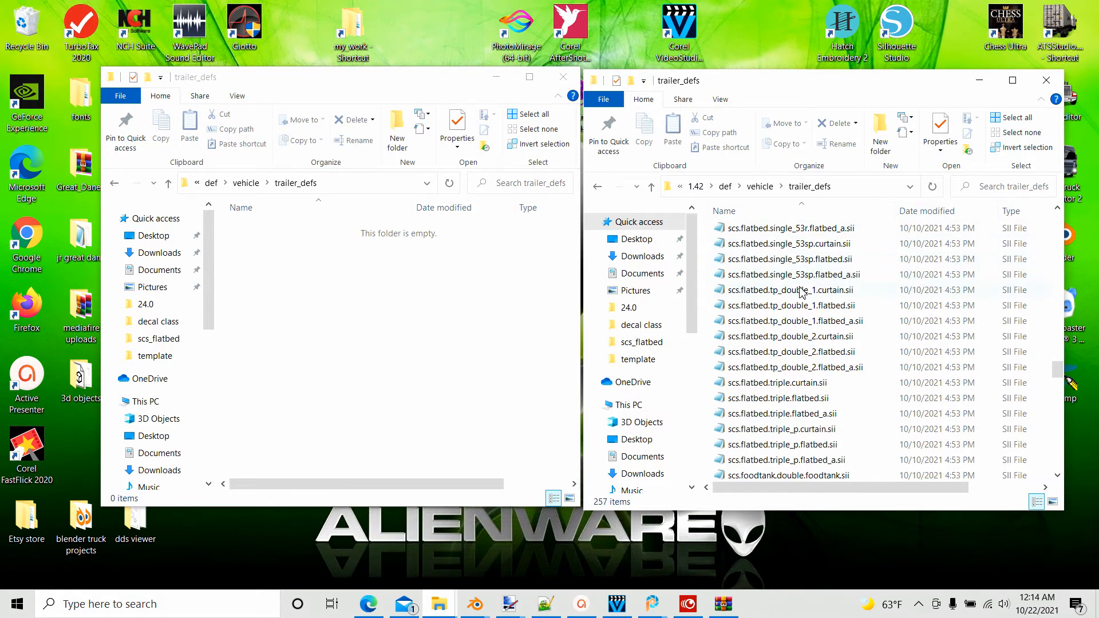
scroll(802, 266, "up", 3)
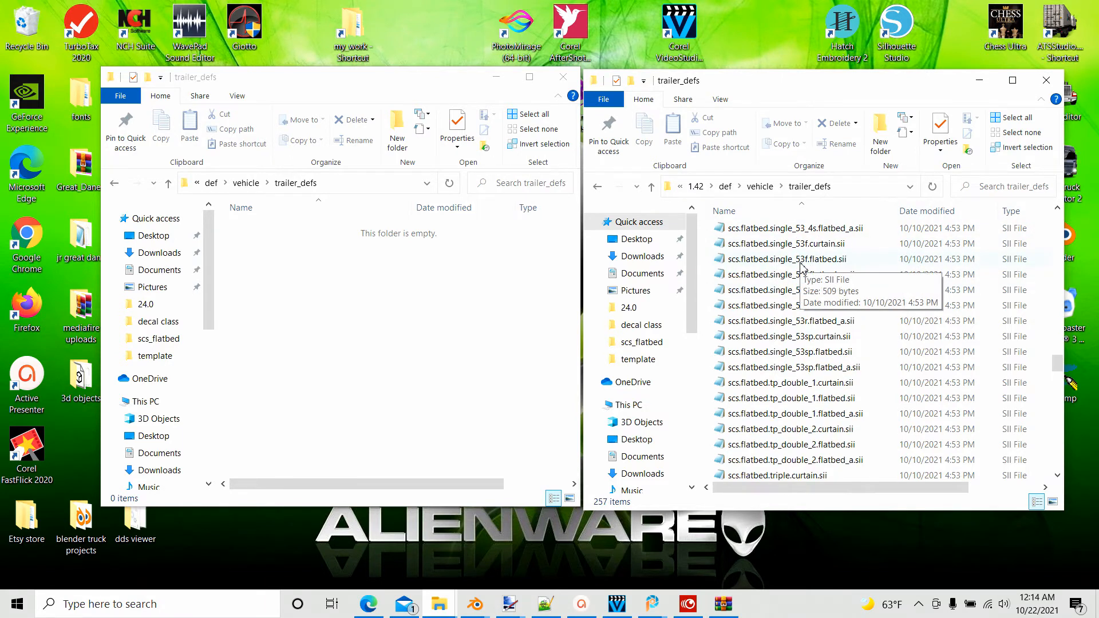
scroll(804, 267, "up", 1)
scroll(804, 267, "up", 2)
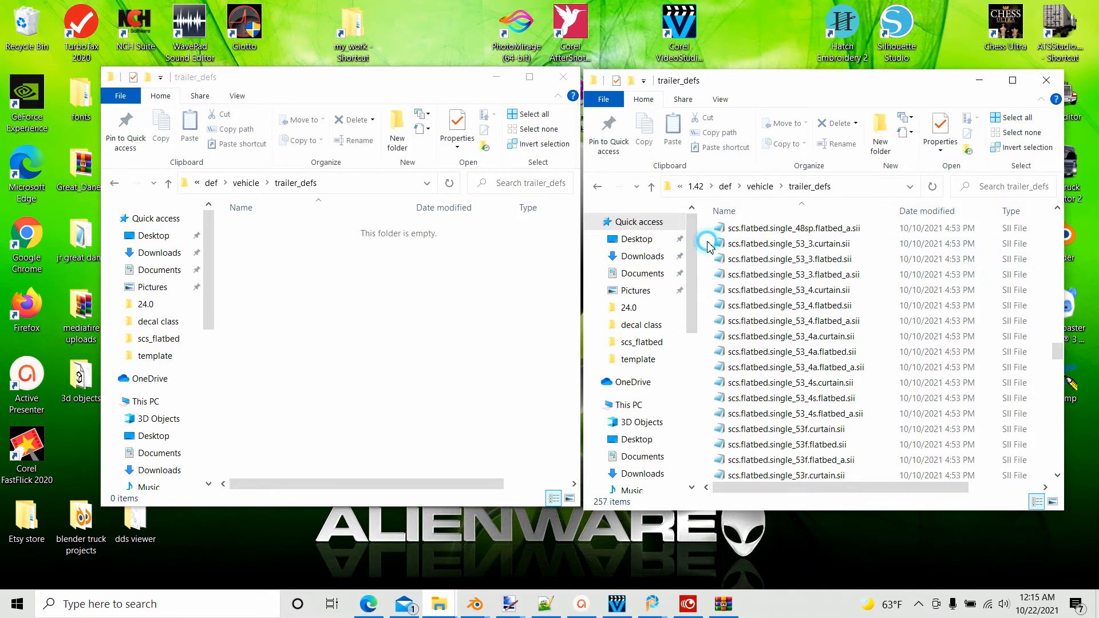
left_click_drag(707, 241, 801, 282)
right_click(787, 274)
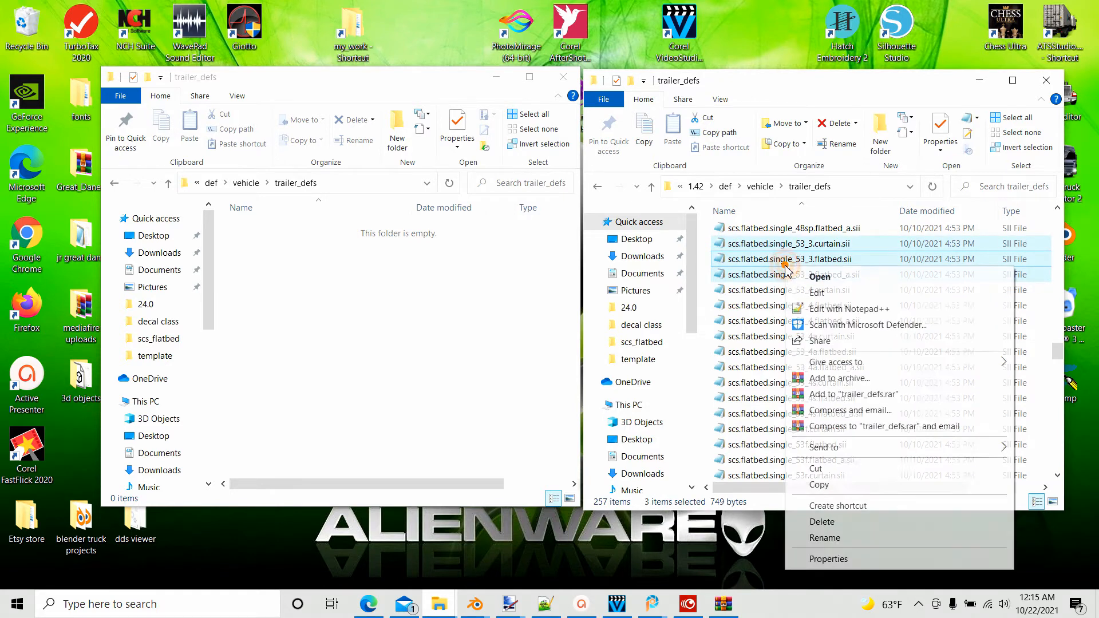
left_click(818, 484)
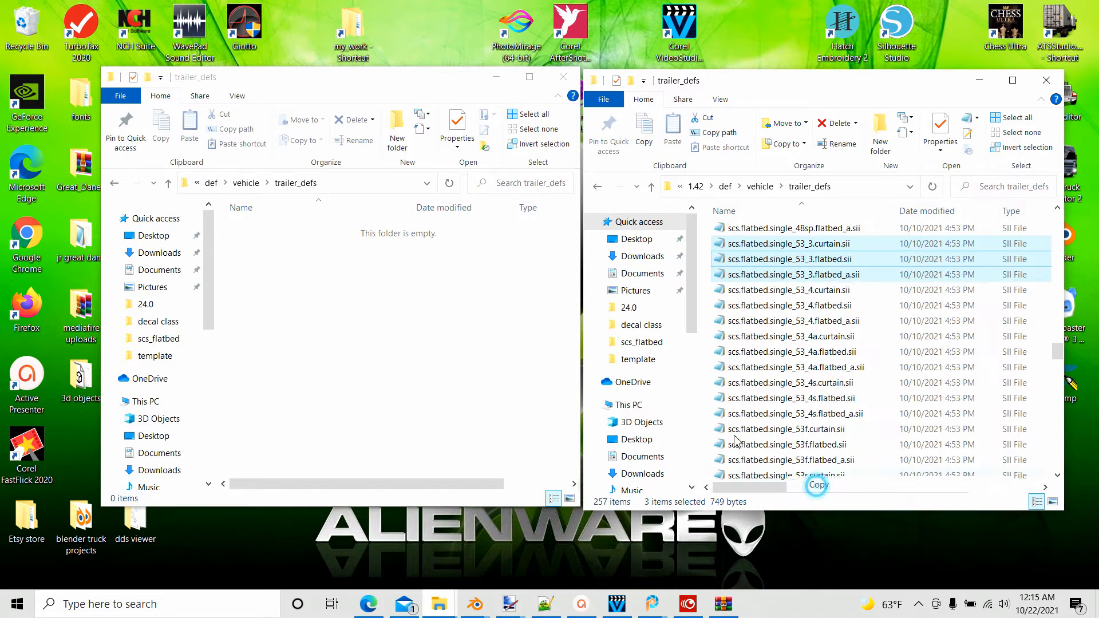
right_click(247, 265)
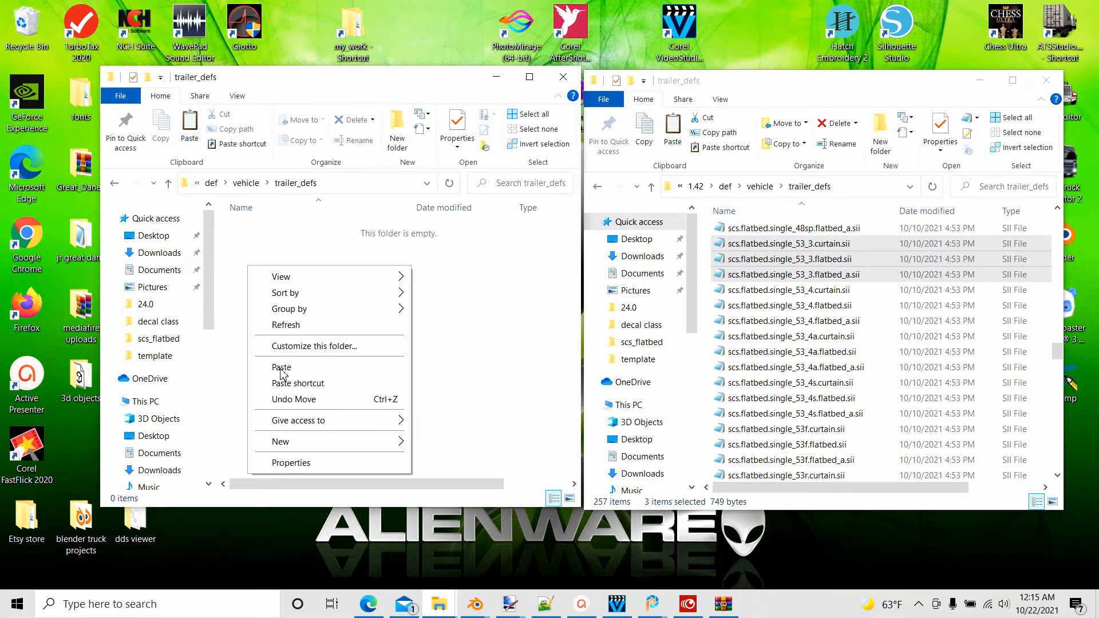
left_click(281, 368)
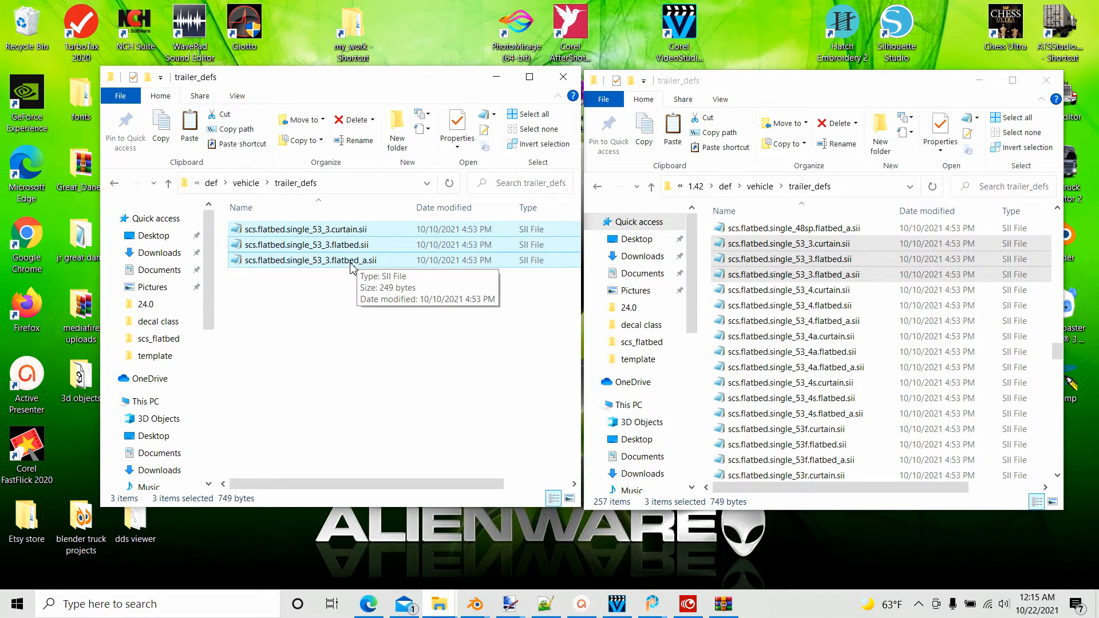
Switch to the chassis_decal project in Blender and check the name of the chassis root object in the outliner.
left_click(343, 340)
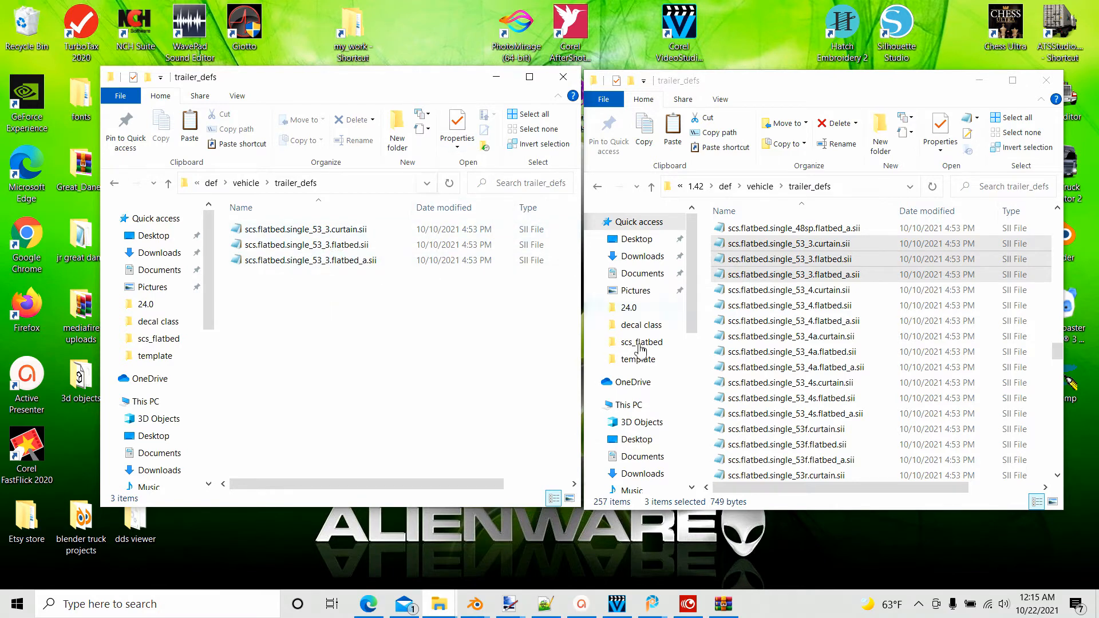
left_click(475, 605)
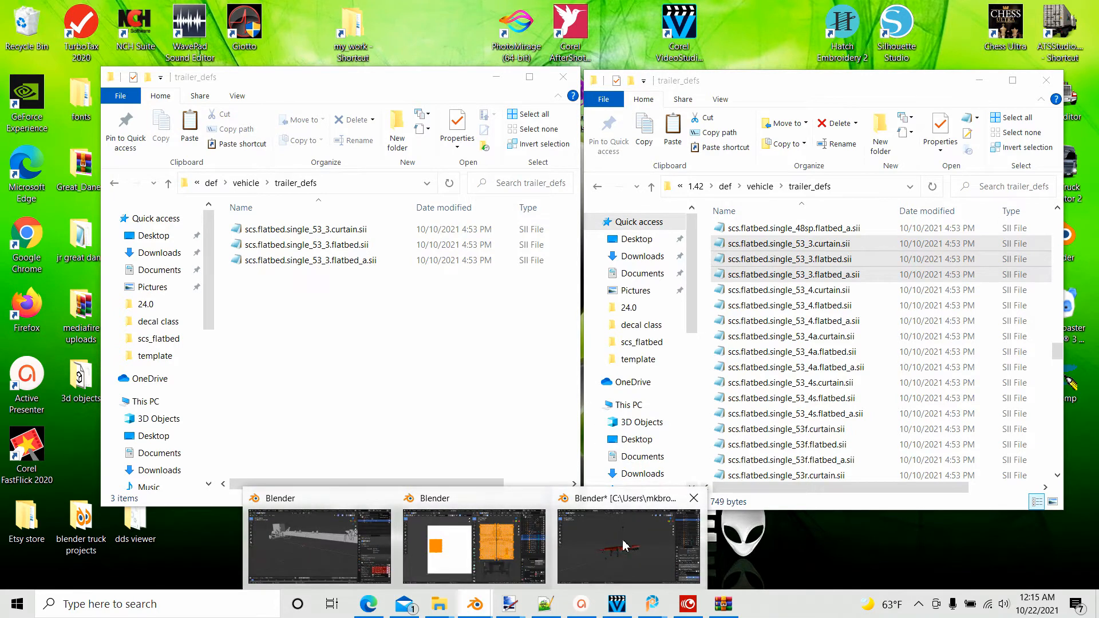
left_click(622, 539)
scroll(1015, 178, "up", 8)
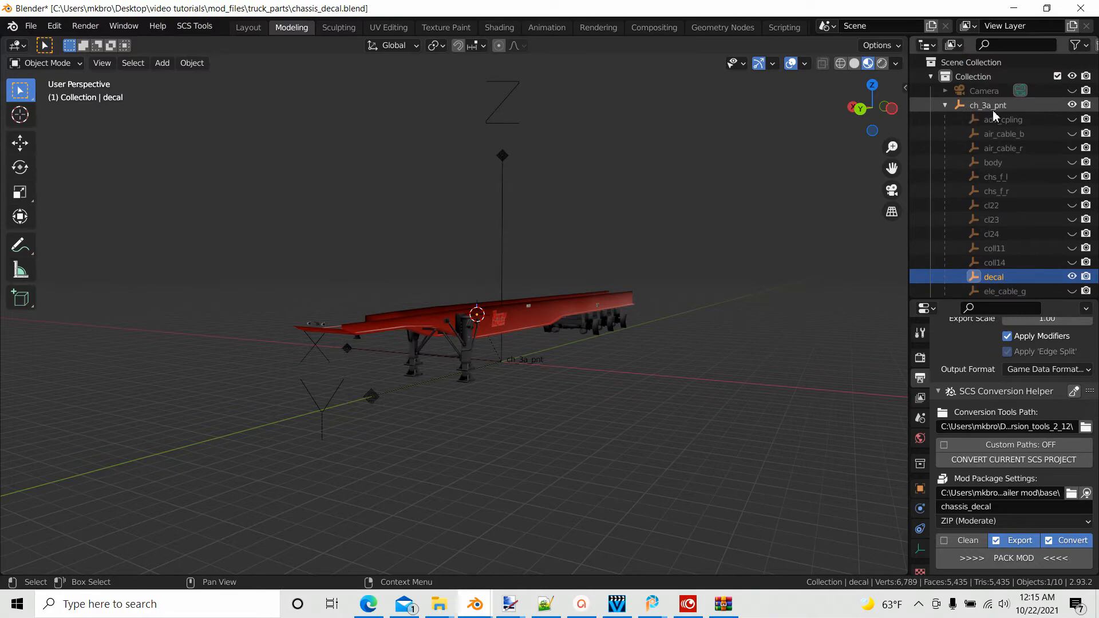
left_click(1015, 9)
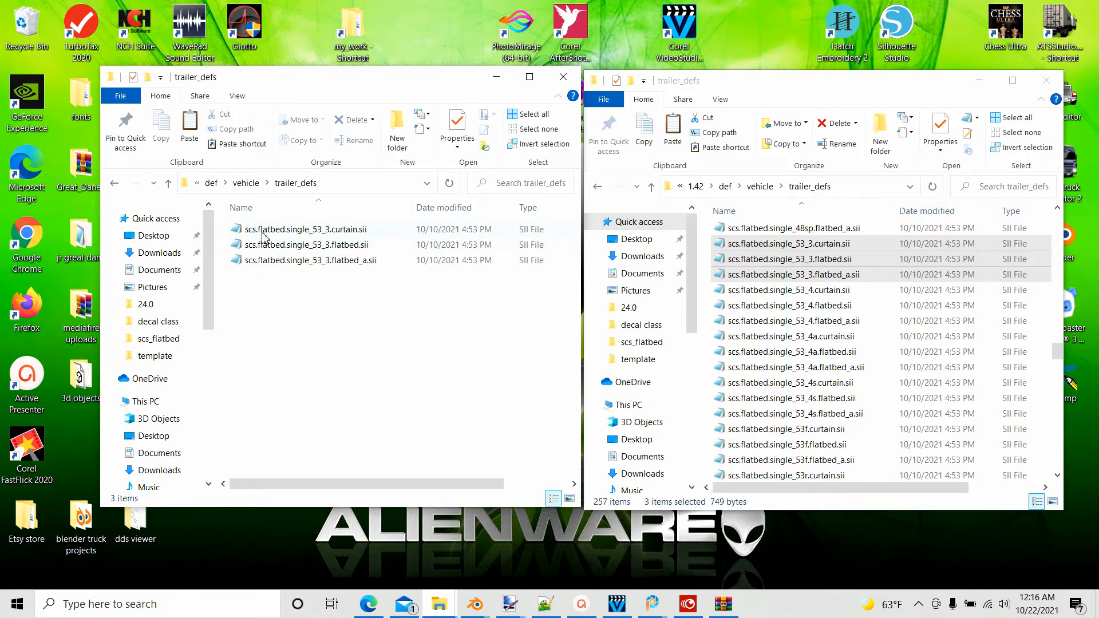
Open the mod's scs.flatbed.single_53_3.curtain.sii in Notepad and examine its trailer_def name and trailer properties.
double_click(317, 230)
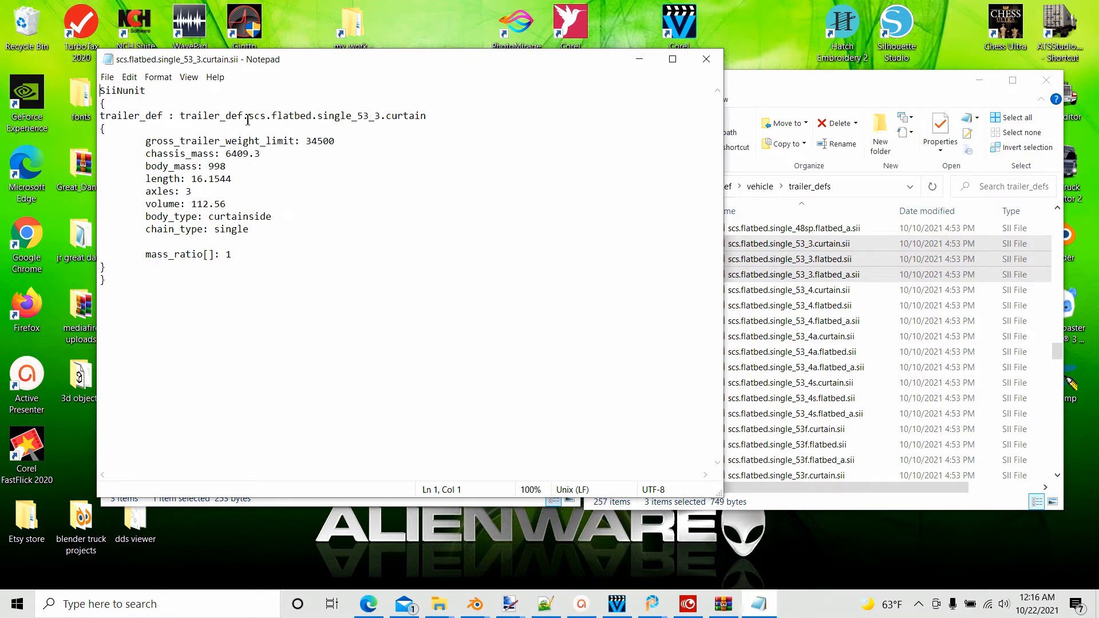
left_click(108, 78)
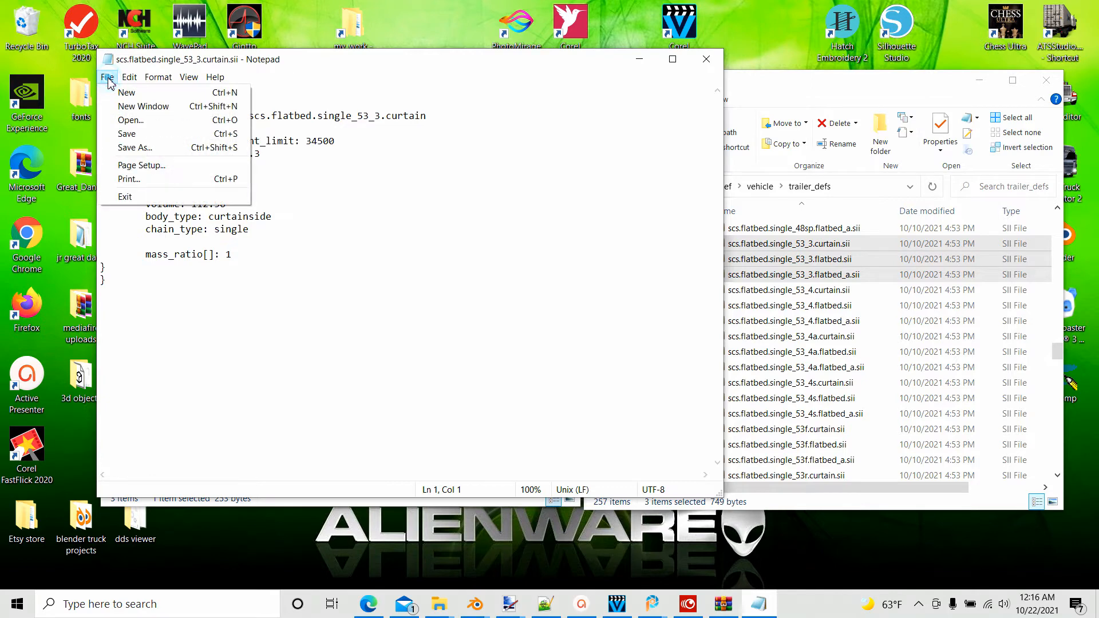
left_click_drag(496, 221, 498, 224)
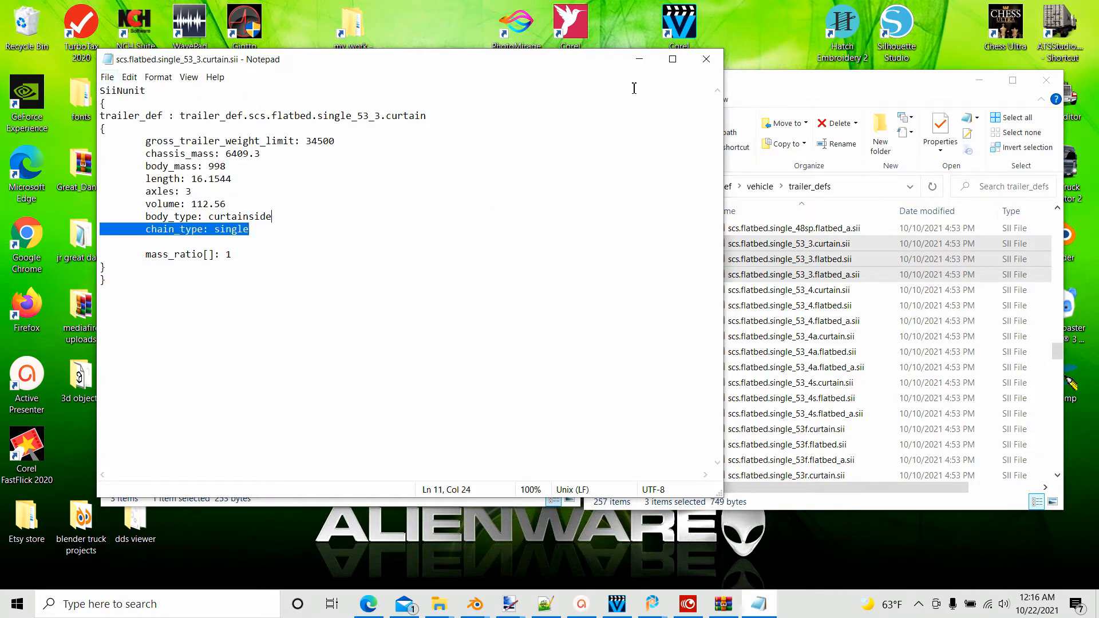
left_click(407, 365)
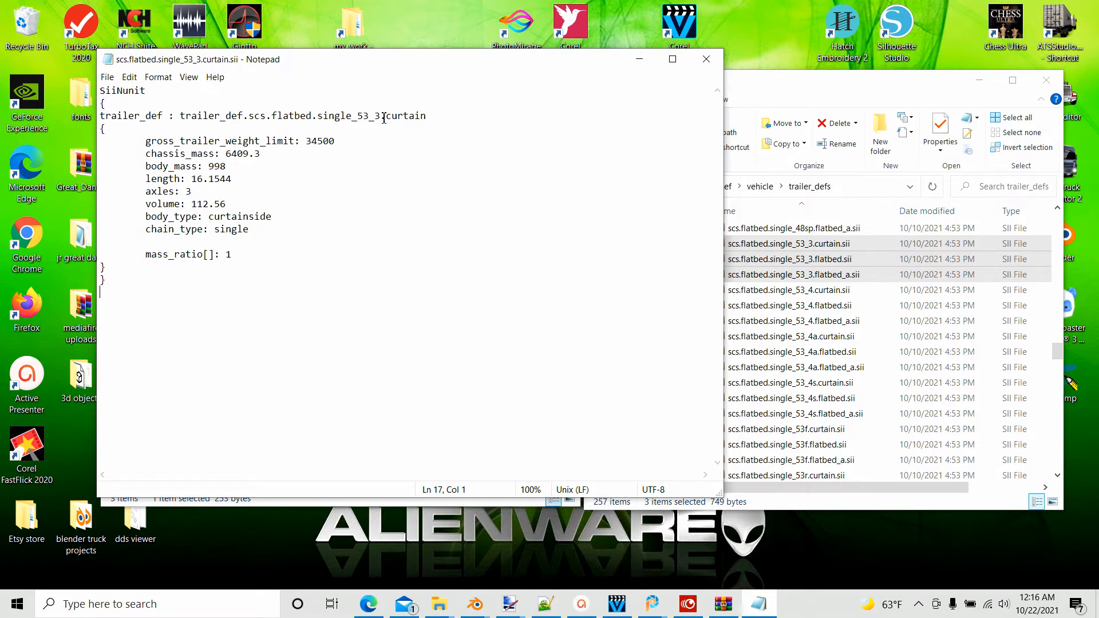
left_click(639, 60)
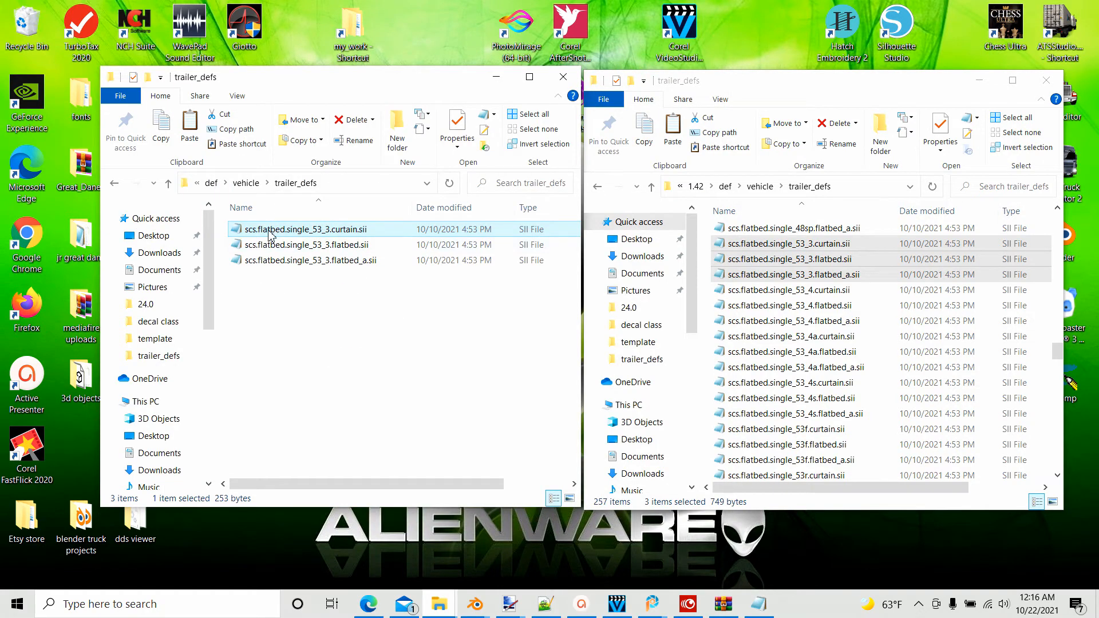
Rename scs.flatbed.single_53_3.curtain.sii in the mod's trailer_defs folder to scs.flatbed.single_53pnt.curtain.sii.
right_click(272, 230)
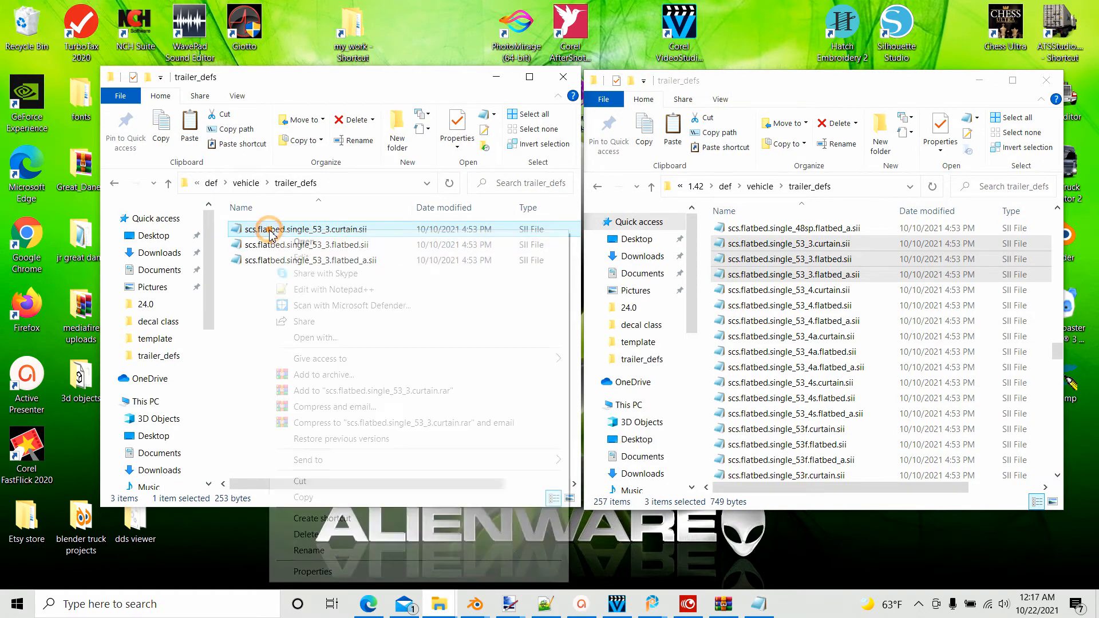
left_click(315, 551)
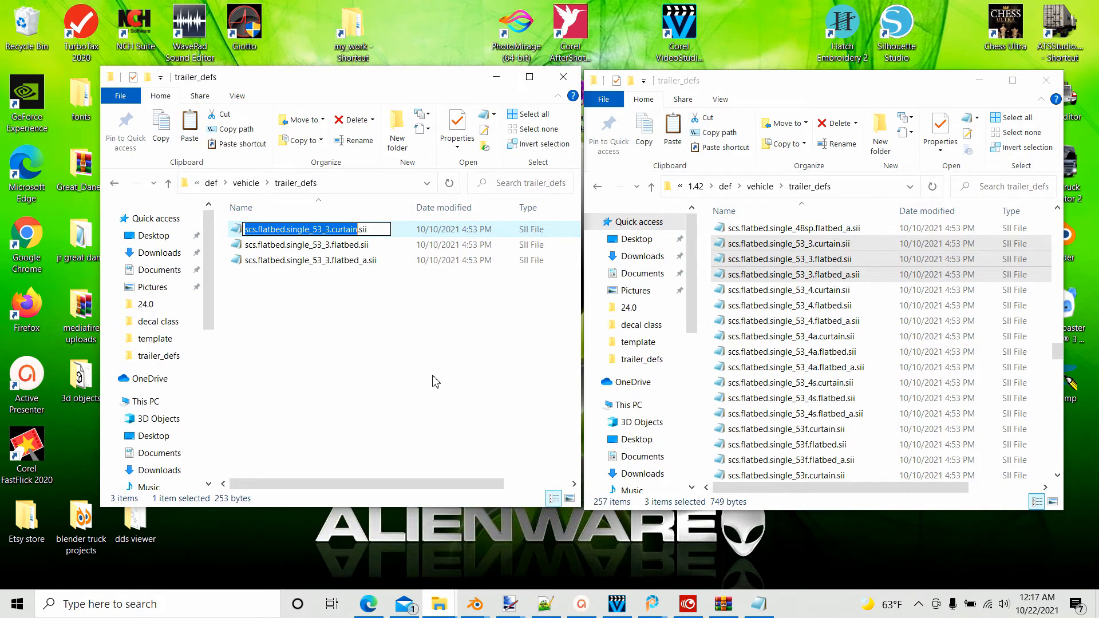
key("Right")
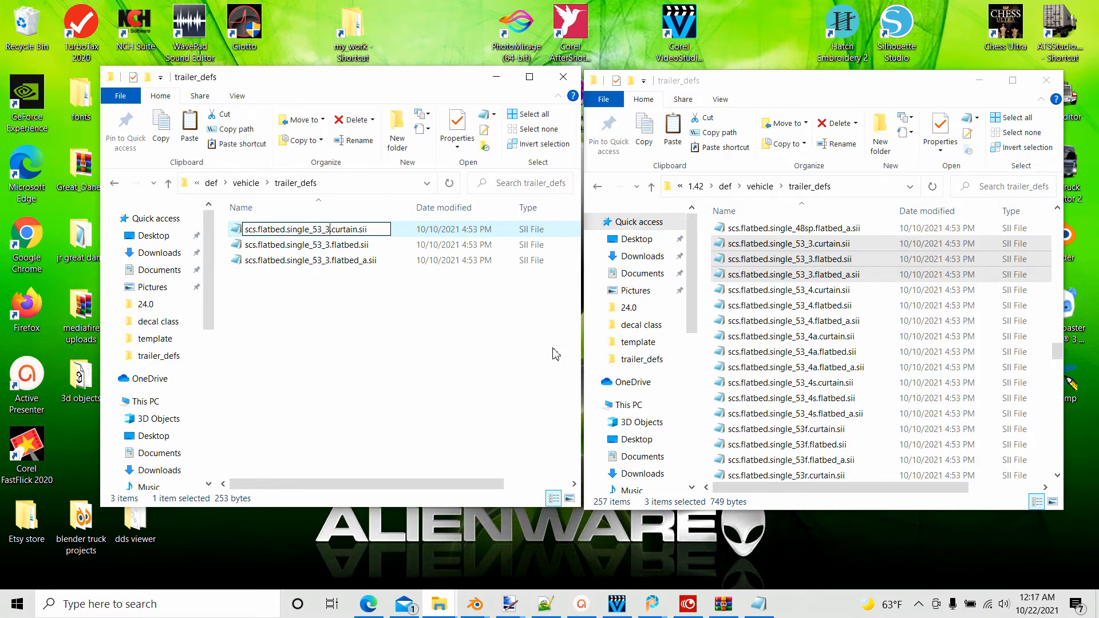
key("BackSpace")
key("BackSpace")
type("pnt")
left_click(337, 363)
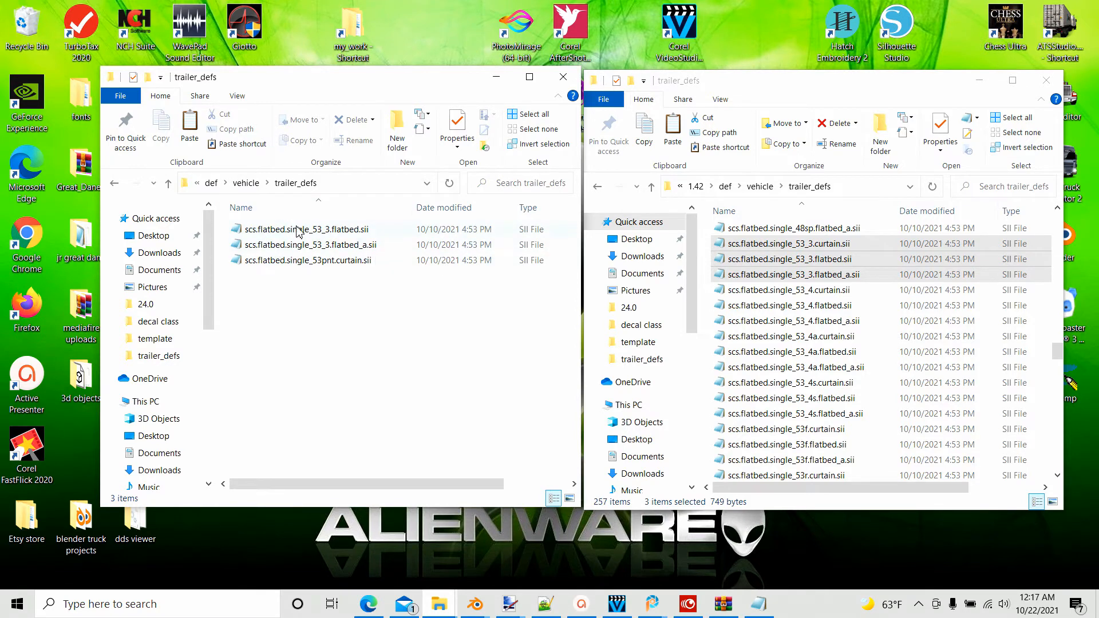
Delete scs.flatbed.single_53_3.flatbed.sii from the mod's trailer_defs folder.
right_click(276, 235)
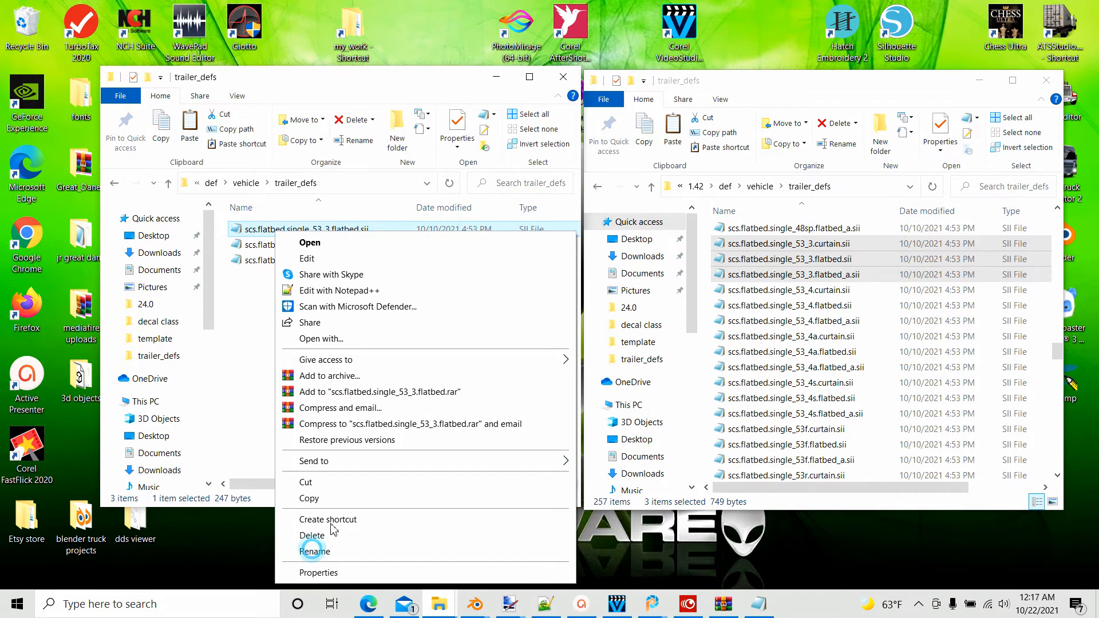
left_click(311, 536)
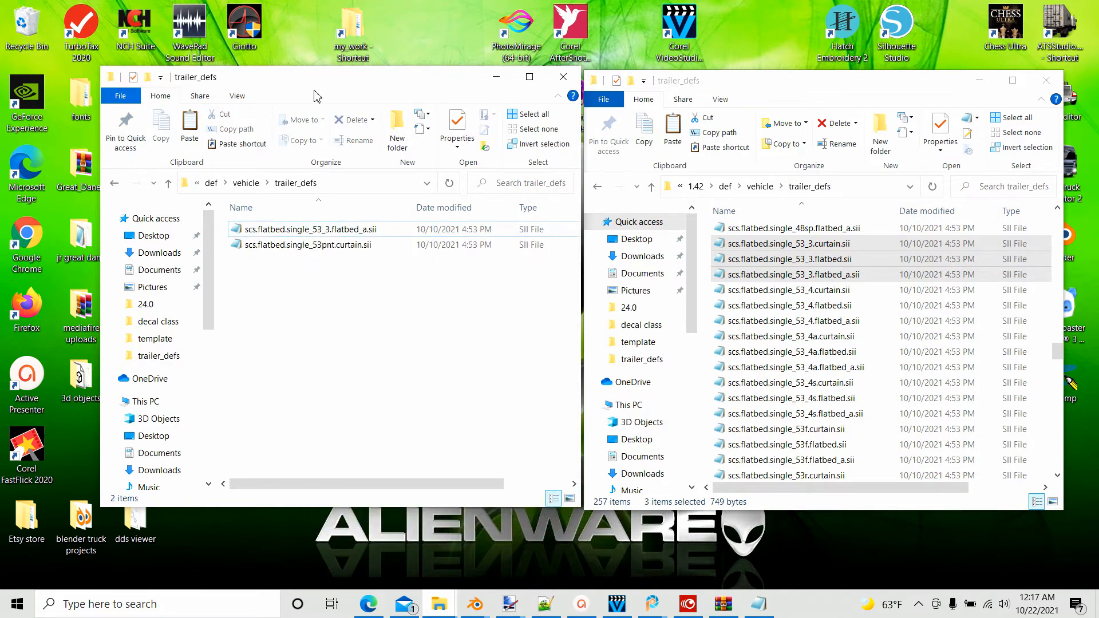
Copy the three scs.flatbed.single_53_3 files from the 1.42 trailer_defs folder into the mod's folder again and delete the extra scs.flatbed.single_53_3.curtain.sii.
left_click_drag(336, 90, 378, 90)
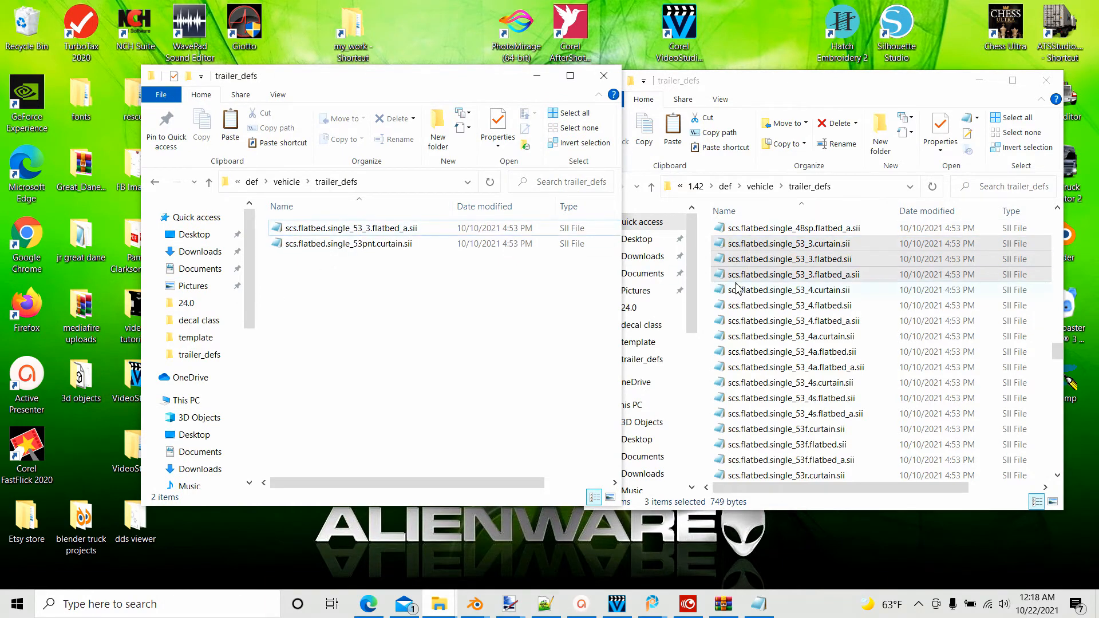
left_click(771, 261)
right_click(771, 260)
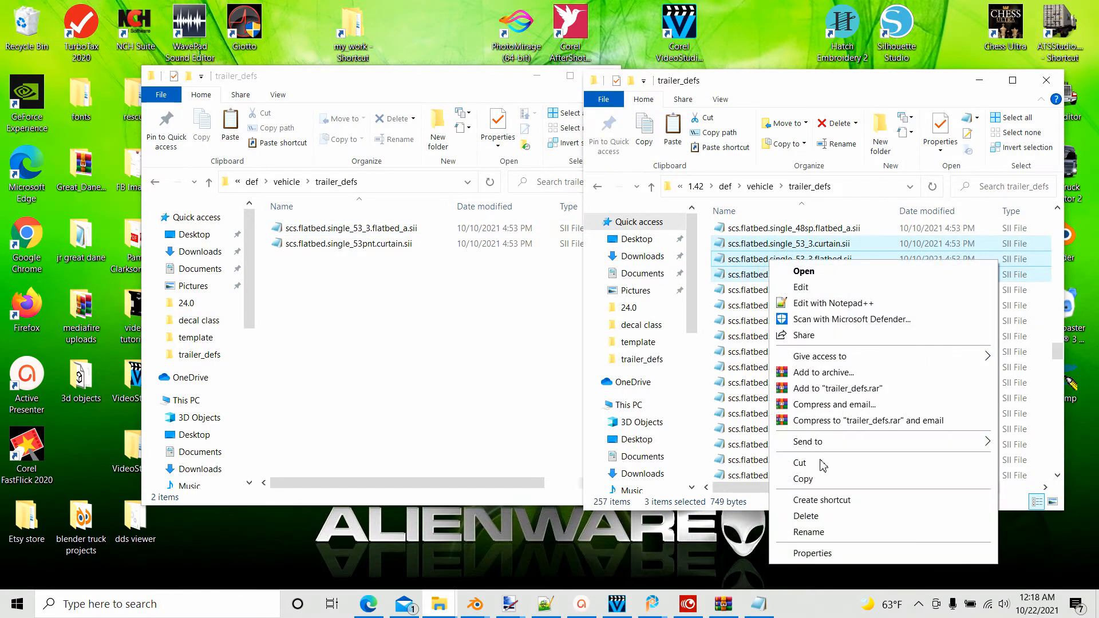
left_click(822, 477)
right_click(297, 274)
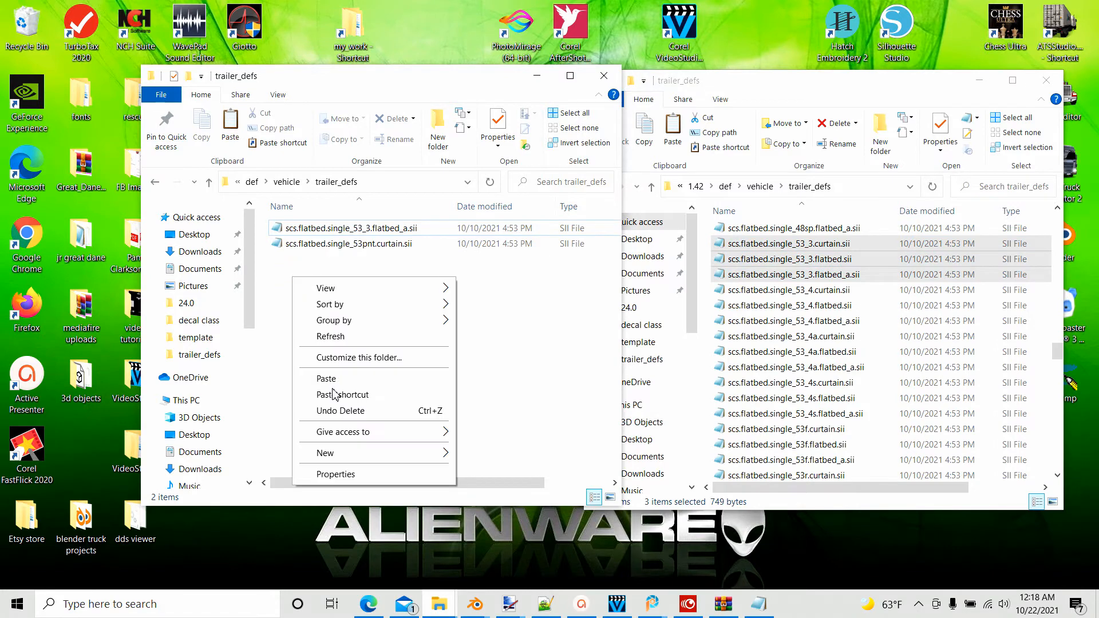
left_click(327, 379)
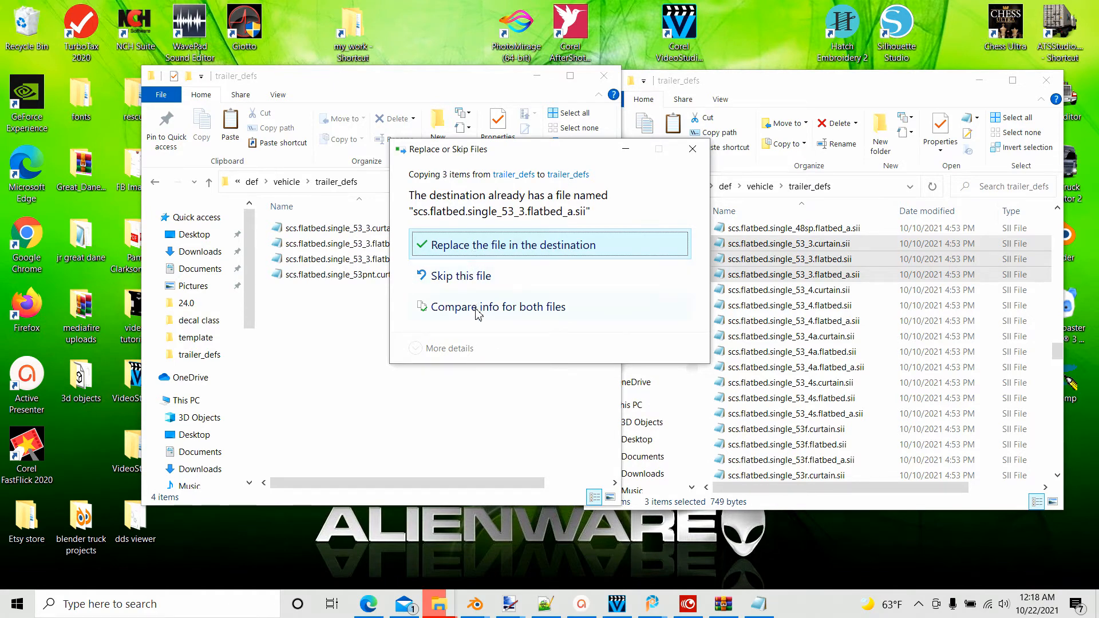
left_click(693, 148)
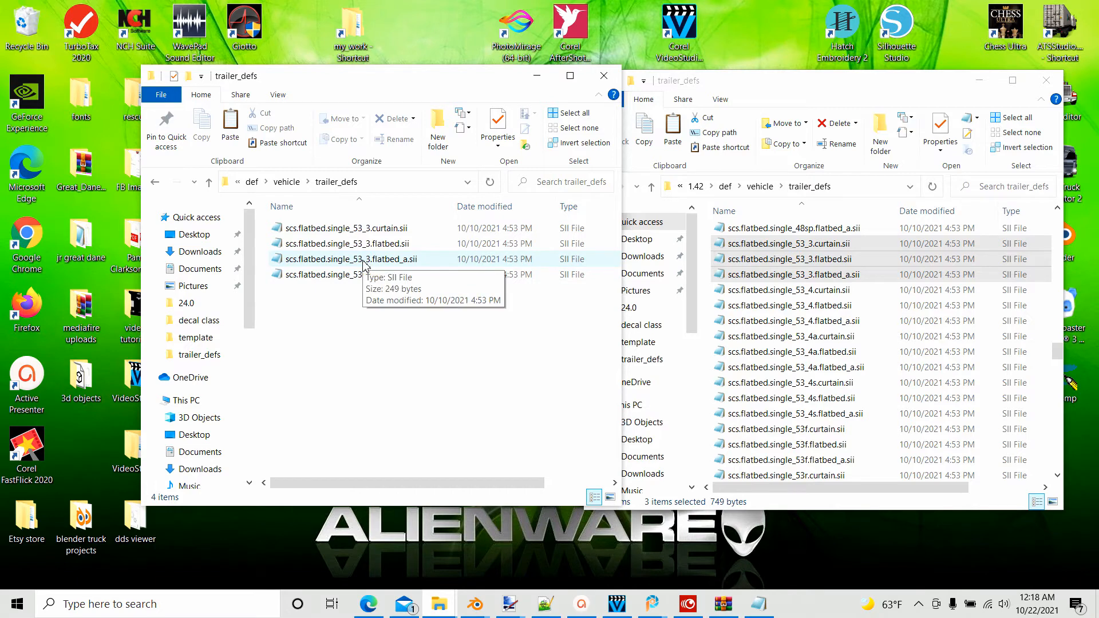
right_click(359, 229)
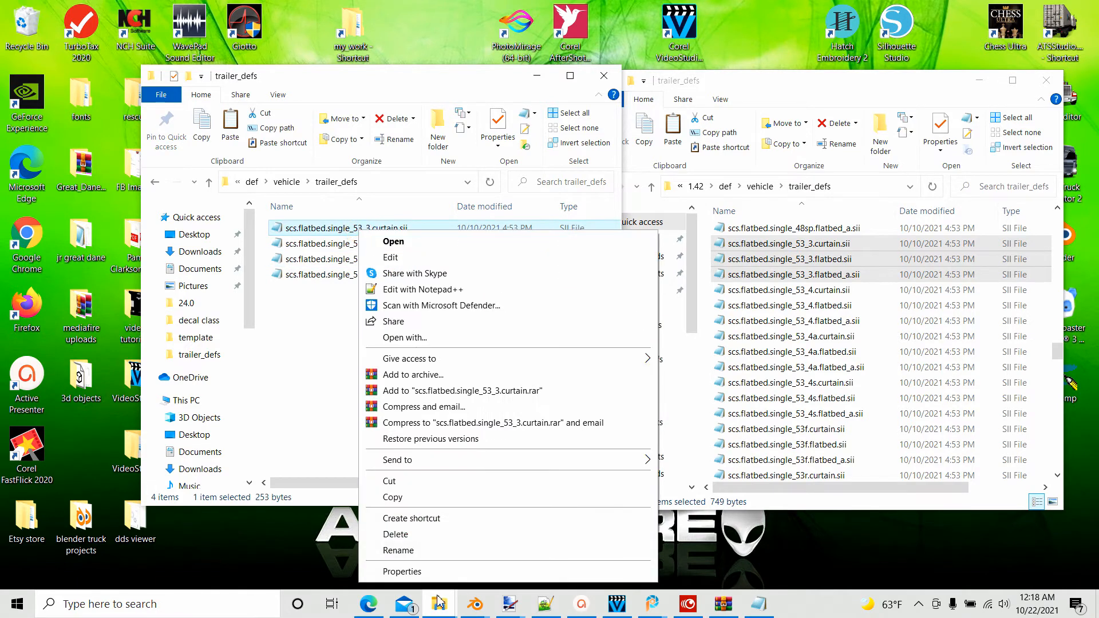
left_click(398, 534)
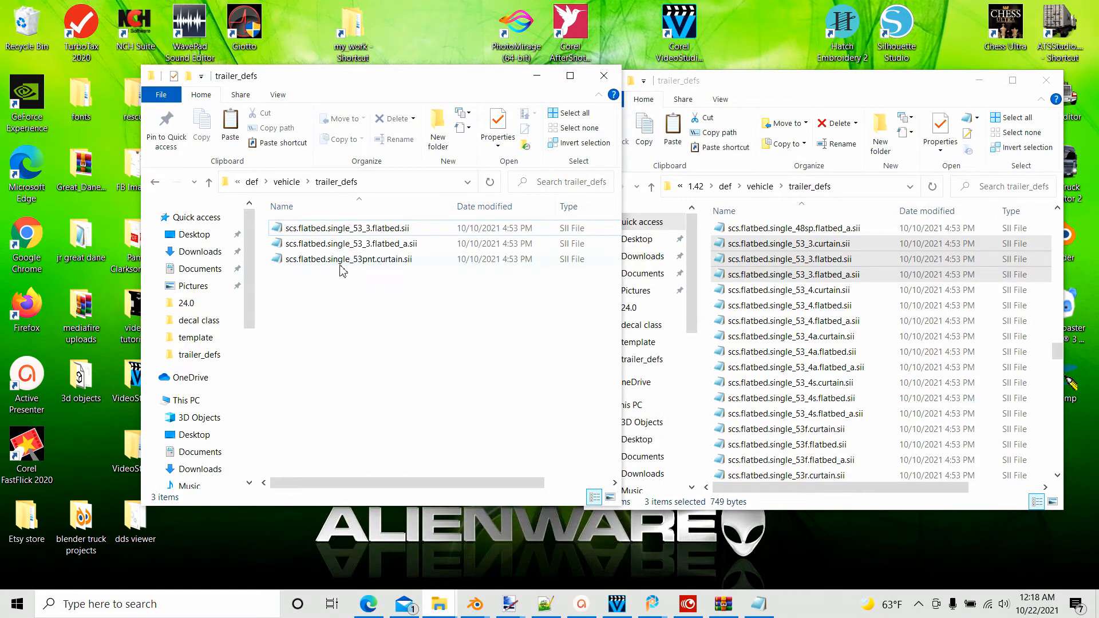
Rename scs.flatbed.single_53_3.flatbed.sii in the mod's trailer_defs folder to scs.flatbed.single_53pnt.flatbed.sii.
left_click(327, 229)
right_click(331, 229)
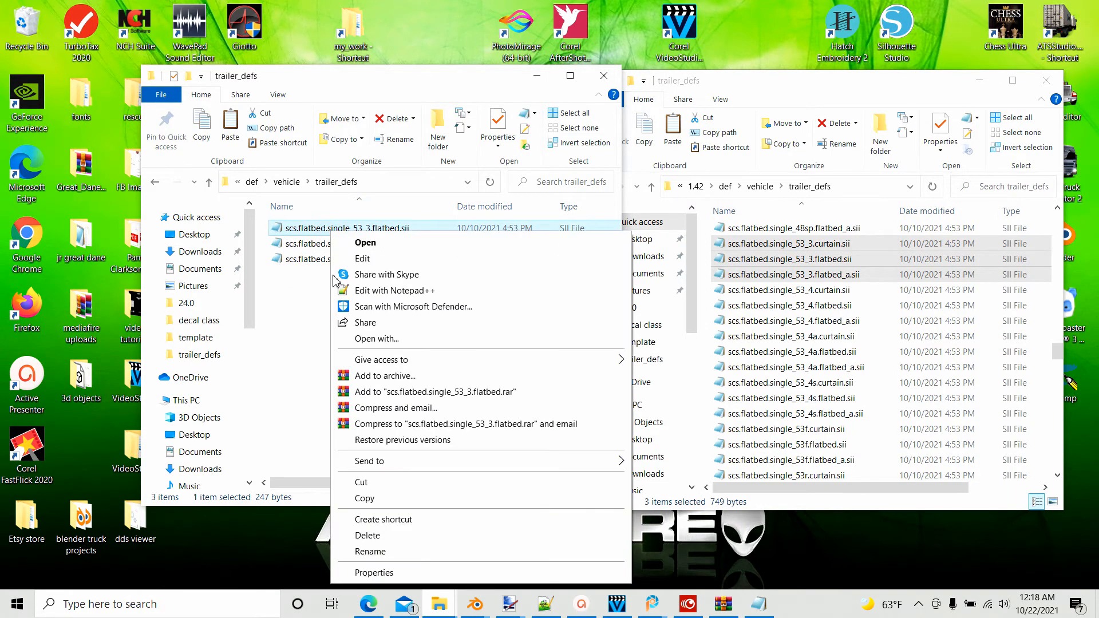
left_click(369, 552)
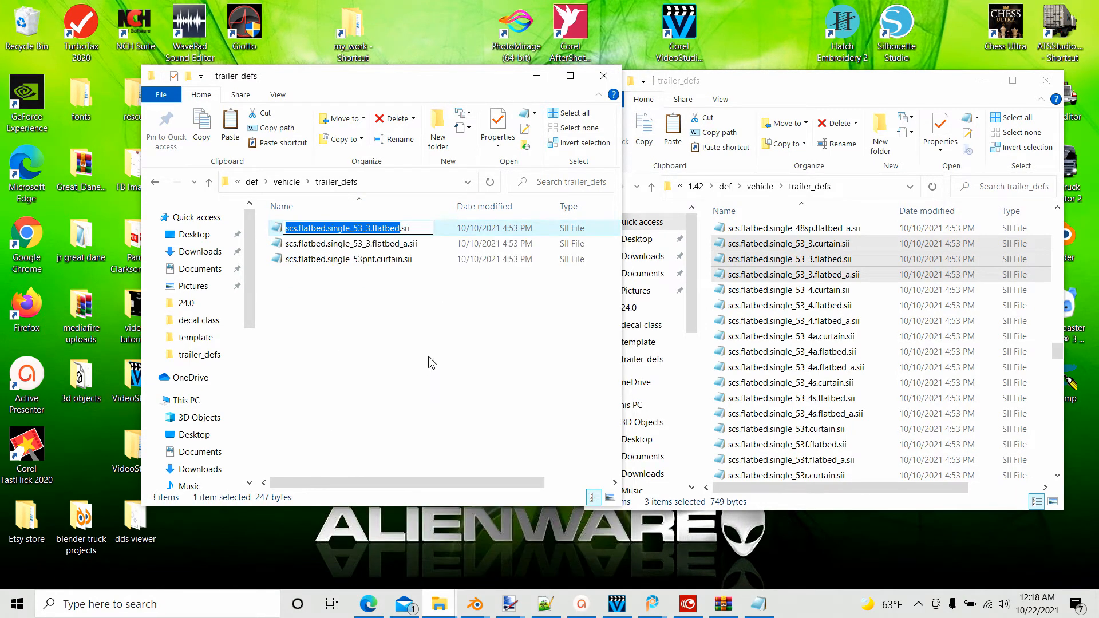
key("Right")
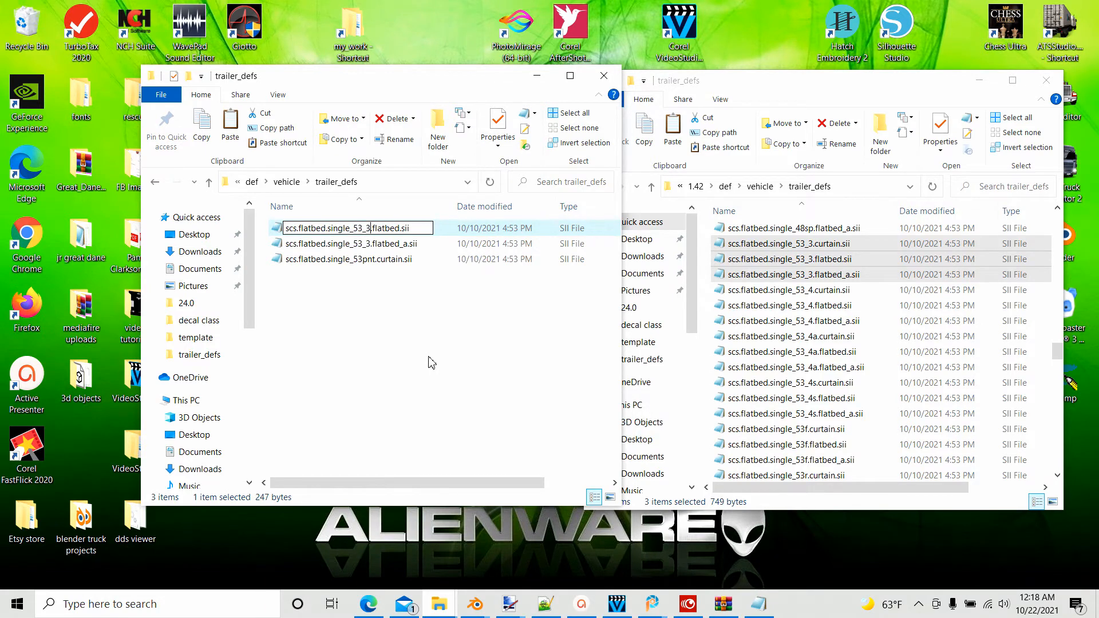
key("BackSpace")
key("BackSpace")
key("BackSpace")
type("pnt")
left_click(431, 363)
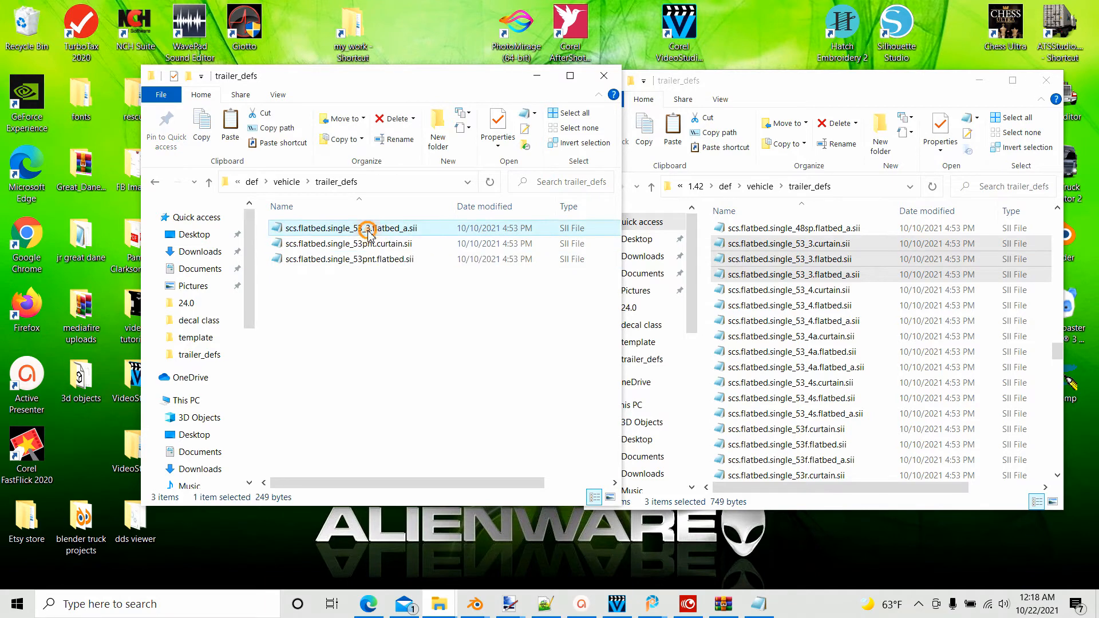
Rename scs.flatbed.single_53_3.flatbed_a.sii in the mod's trailer_defs folder to scs.flatbed.single_53pnt.flatbed_a.sii.
right_click(368, 229)
left_click(419, 551)
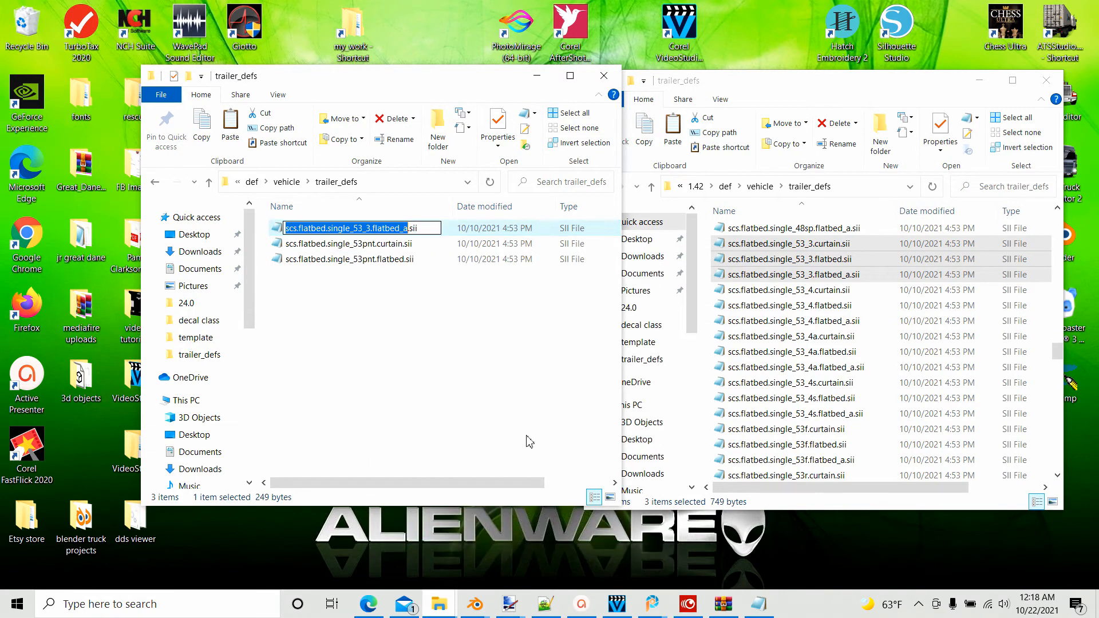
key("Right")
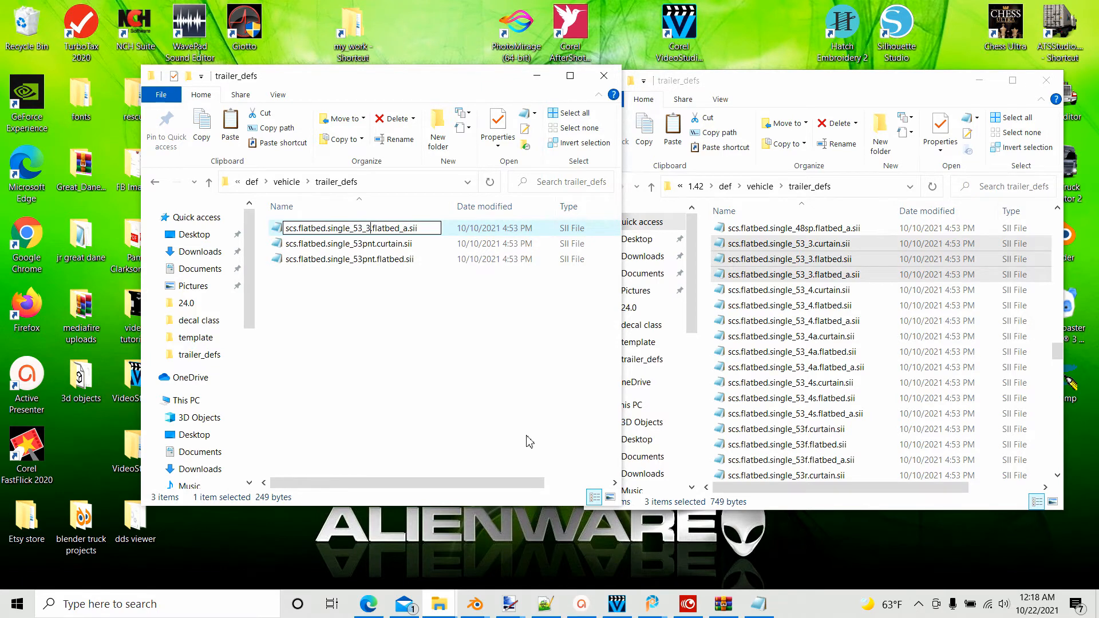
key("BackSpace")
key("BackSpace")
type("pnt")
left_click(370, 407)
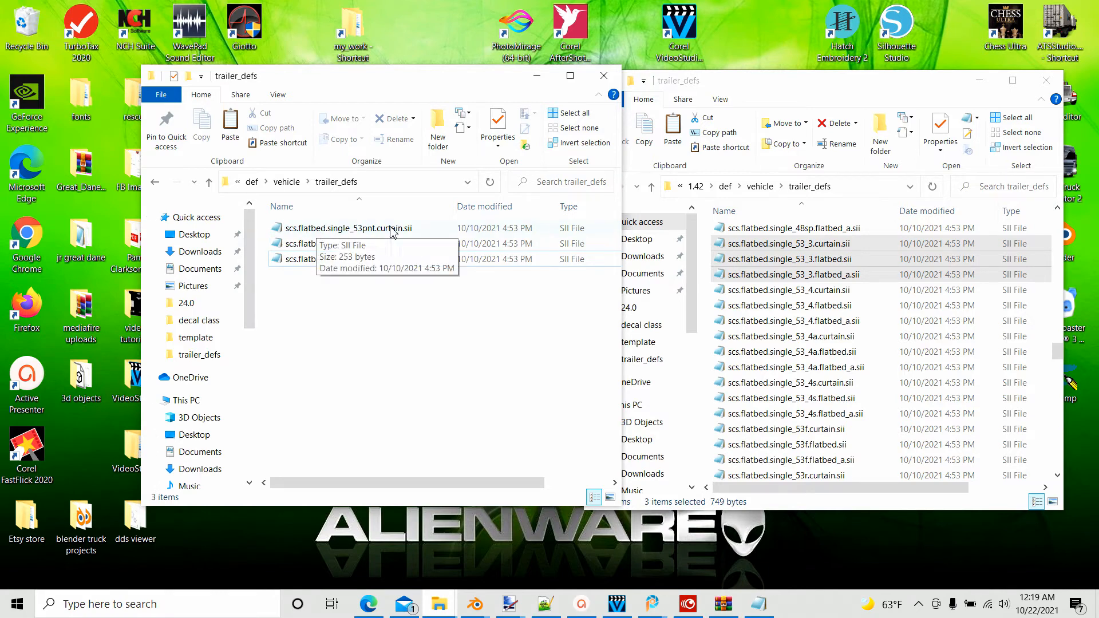
Change the trailer_def name in scs.flatbed.single_53pnt.curtain.sii to trailer_def.scs.flatbed.single_53pnt.curtain, then save and close the file.
double_click(337, 229)
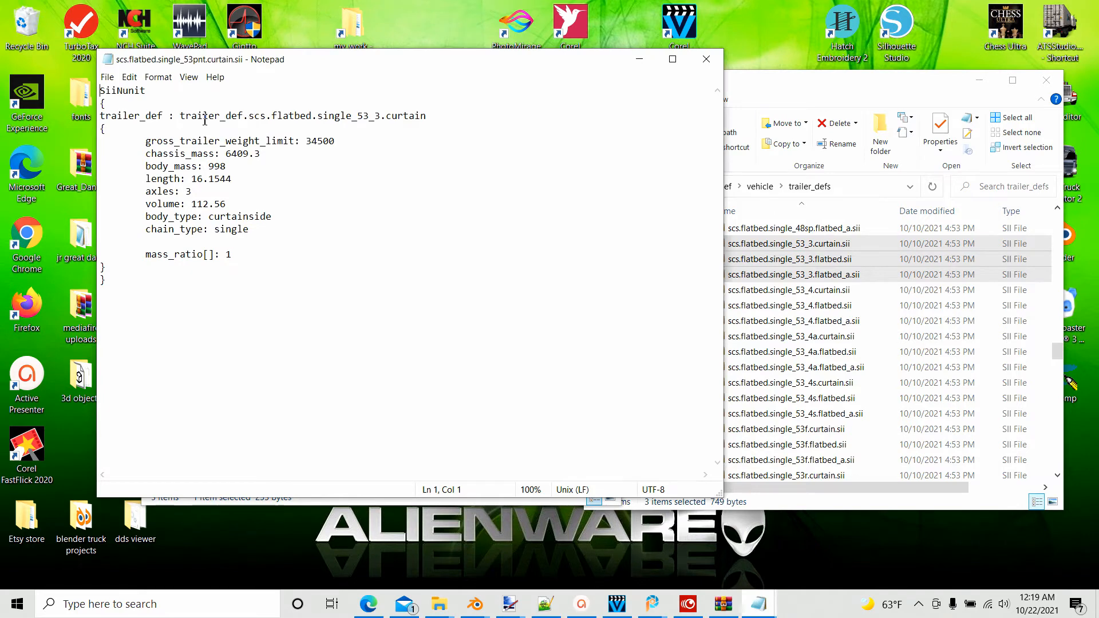
left_click(382, 116)
key("BackSpace")
key("BackSpace")
key("BackSpace")
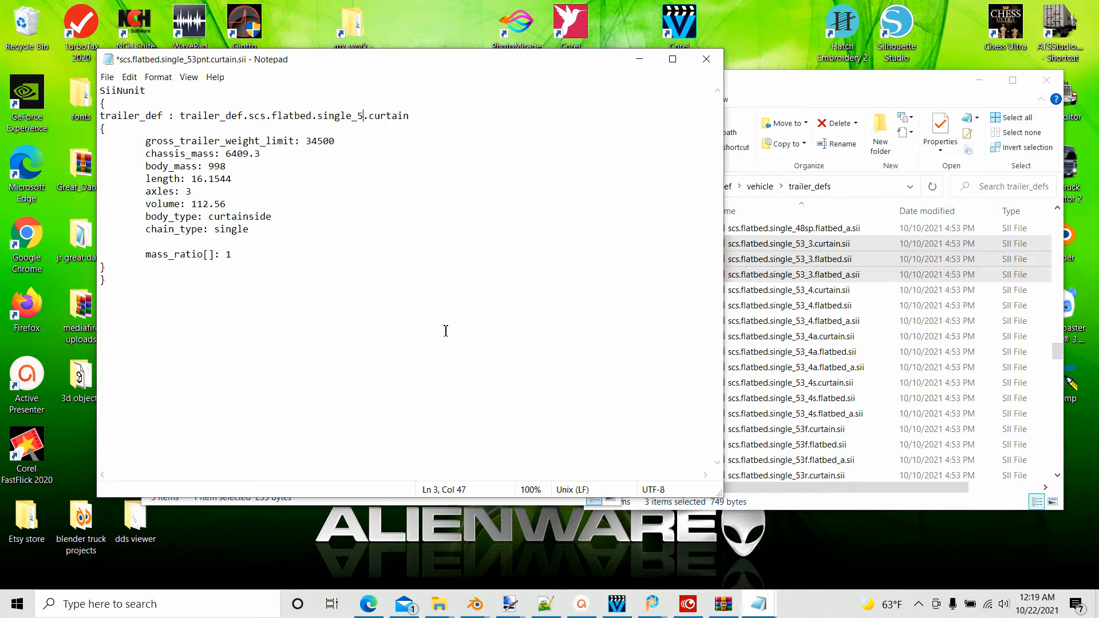
type("3pnt")
left_click(107, 77)
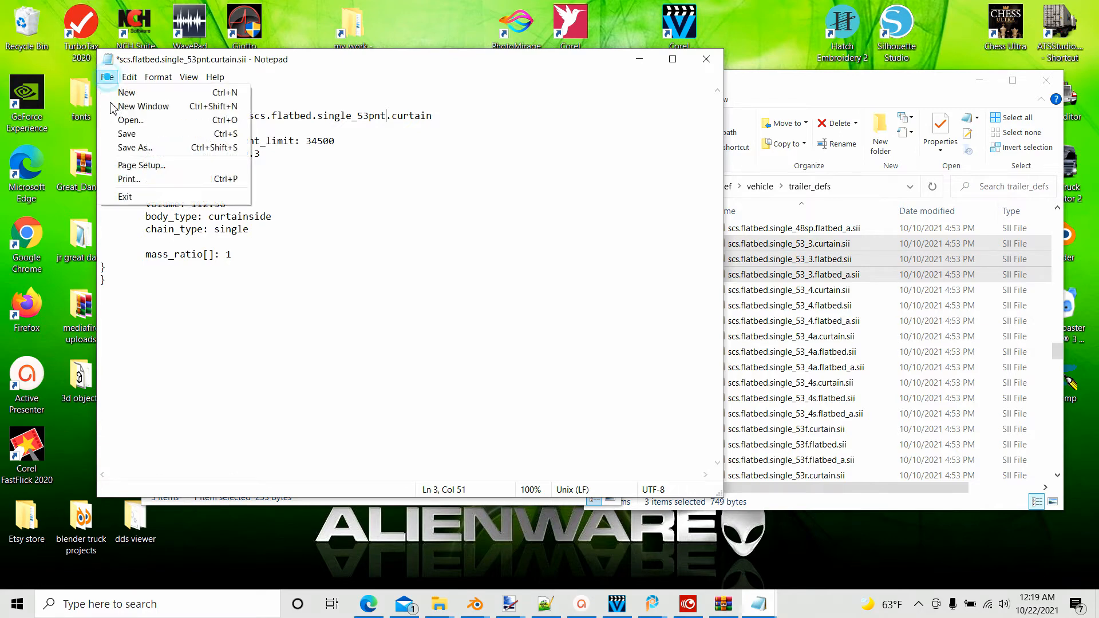
left_click(133, 134)
left_click(706, 59)
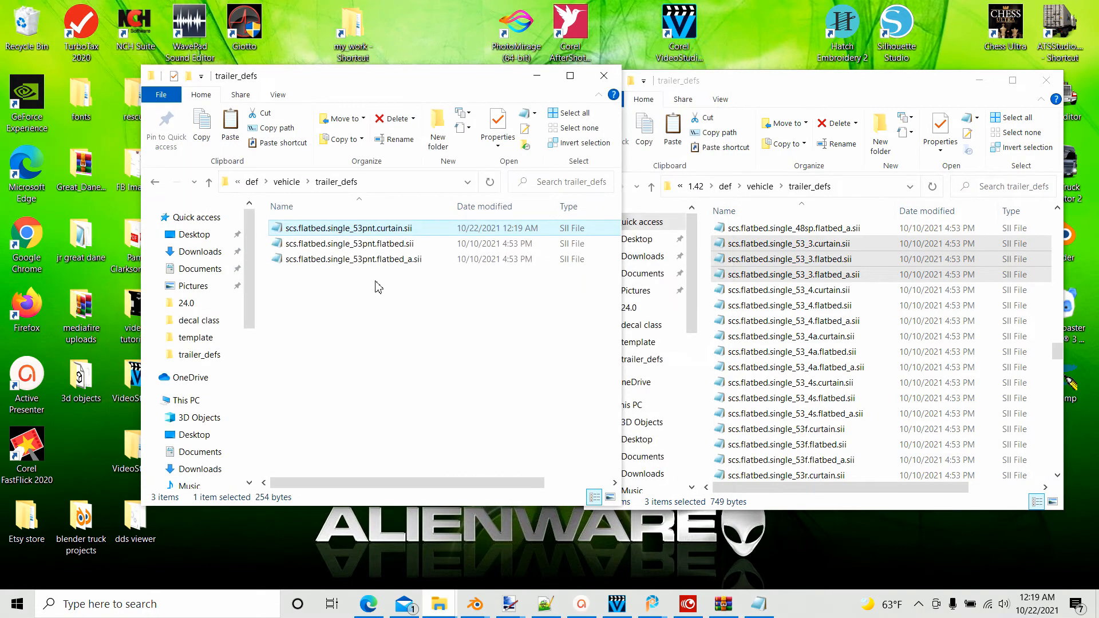
Change the trailer_def name in scs.flatbed.single_53pnt.flatbed.sii to trailer_def.scs.flatbed.single_53pnt.flatbed, then save and close the file.
double_click(342, 245)
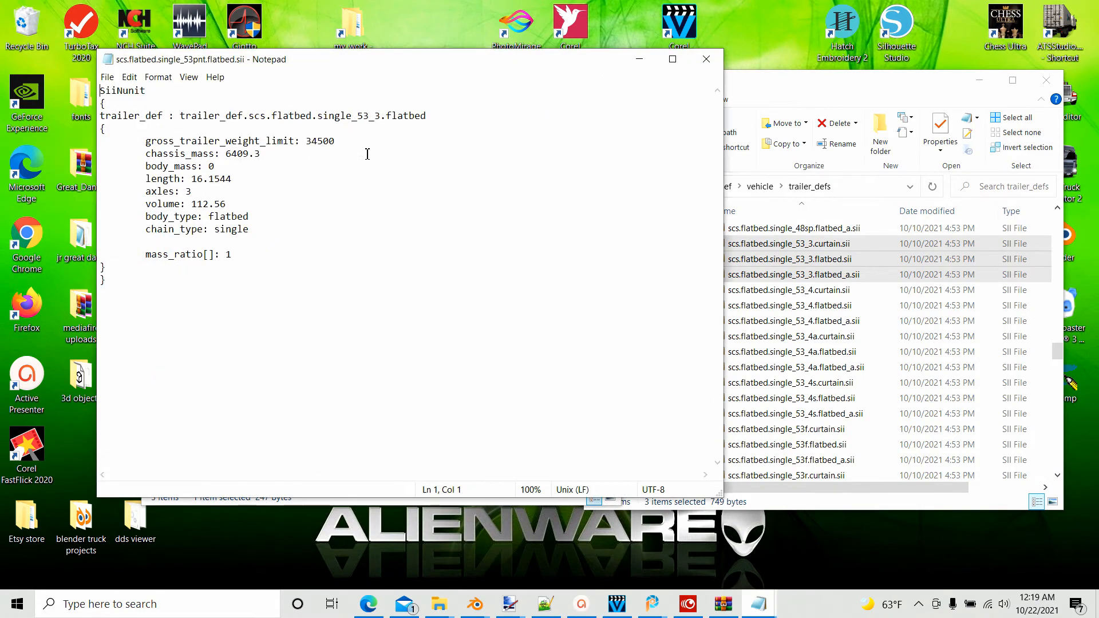
left_click(382, 117)
key("BackSpace")
key("BackSpace")
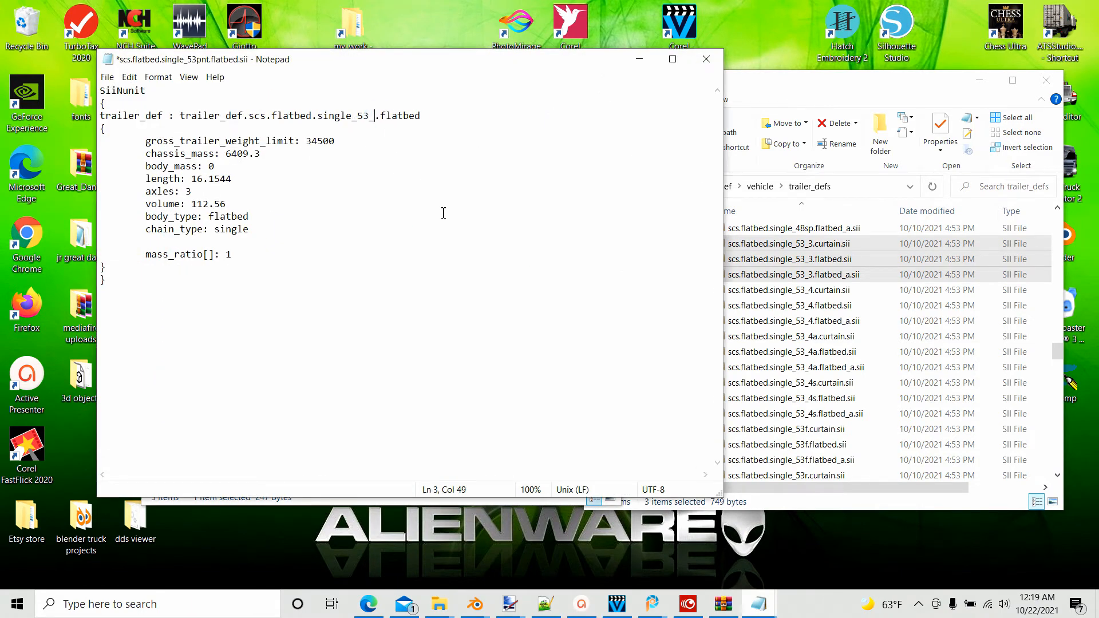
type("pnt")
left_click(355, 262)
left_click(107, 78)
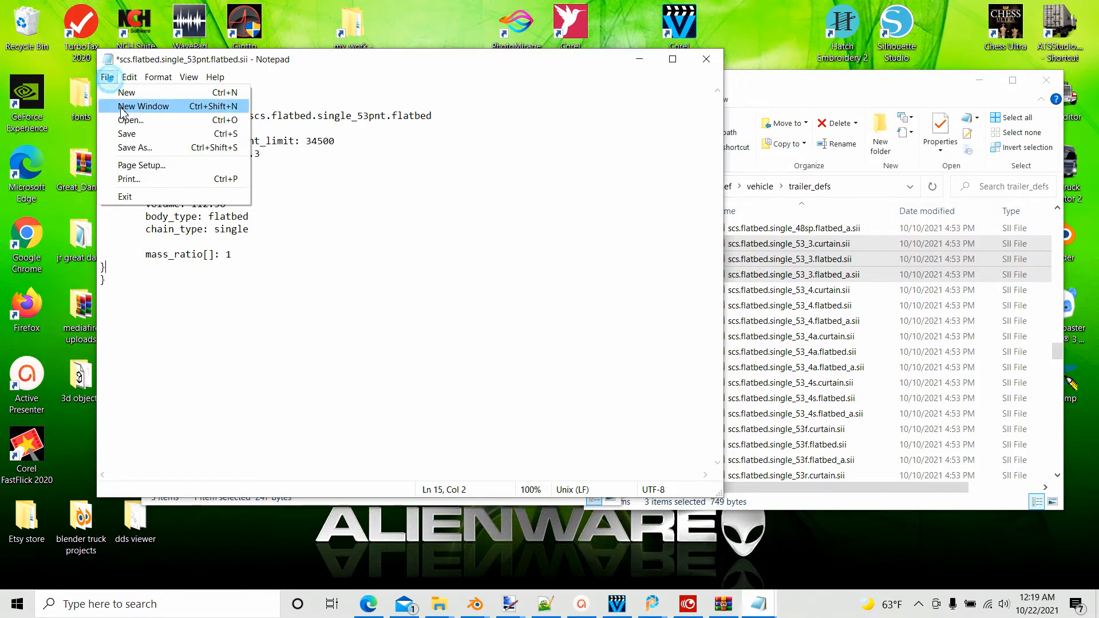
left_click(127, 136)
left_click(707, 59)
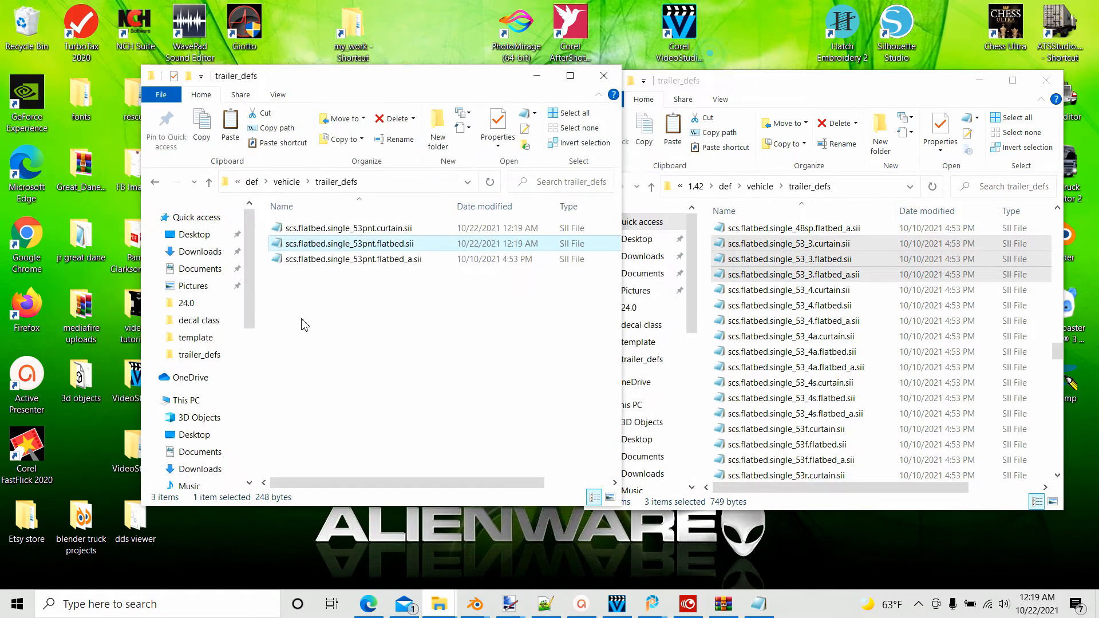
Change the trailer_def name in scs.flatbed.single_53pnt.flatbed_a.sii to trailer_def.scs.flatbed.single_pnt.flatbed_a, then save and close the file.
double_click(315, 259)
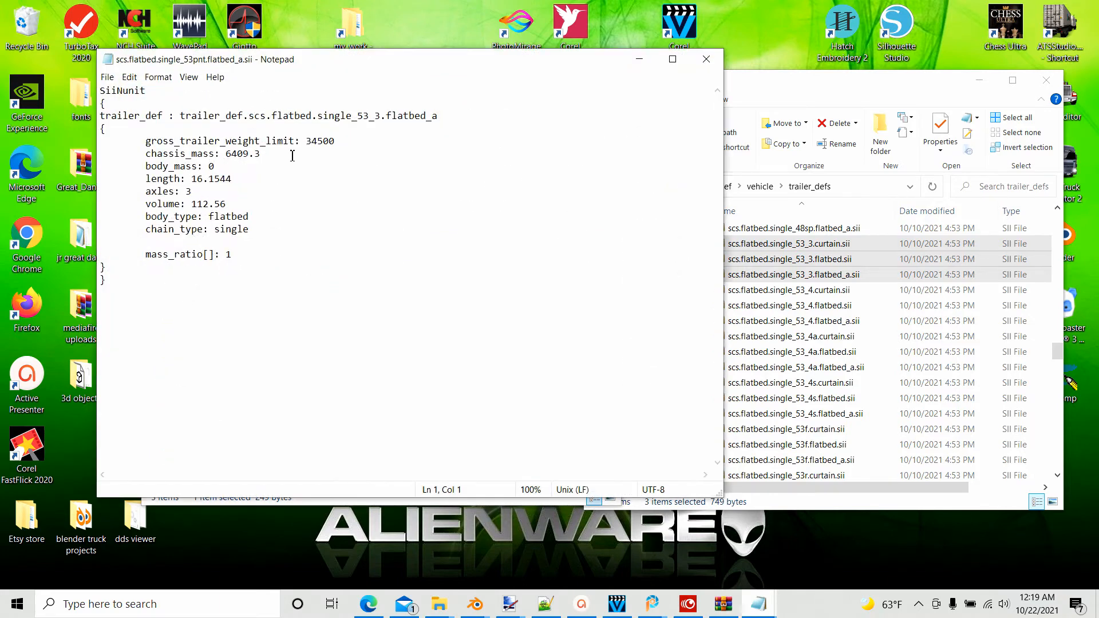
left_click(383, 116)
key("BackSpace")
key("BackSpace")
key("BackSpace")
key("BackSpace")
type("pnt")
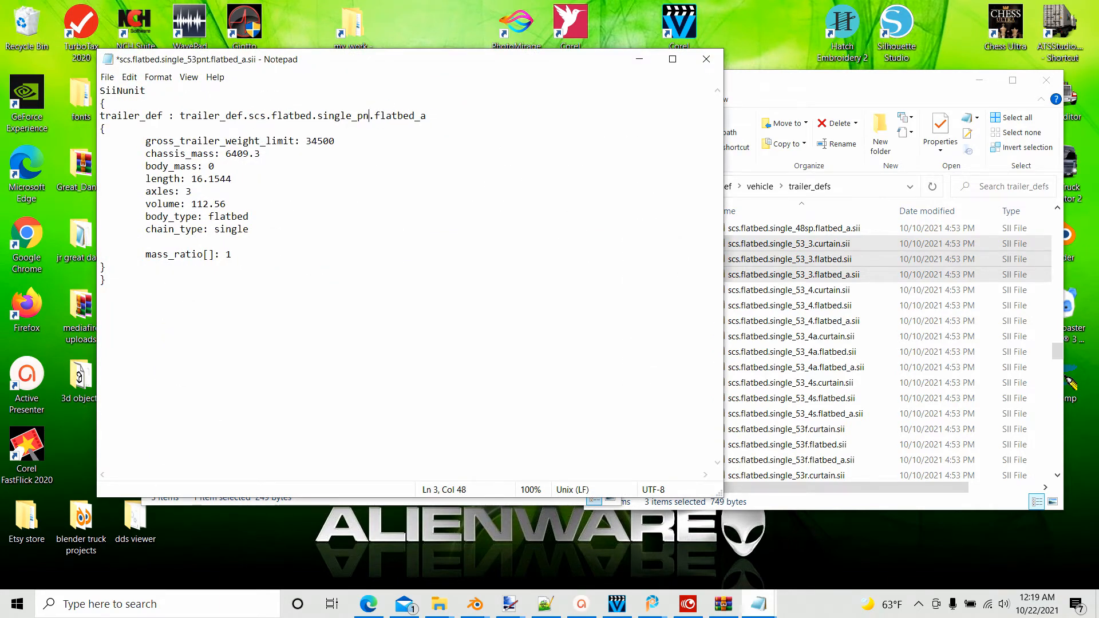
left_click(360, 445)
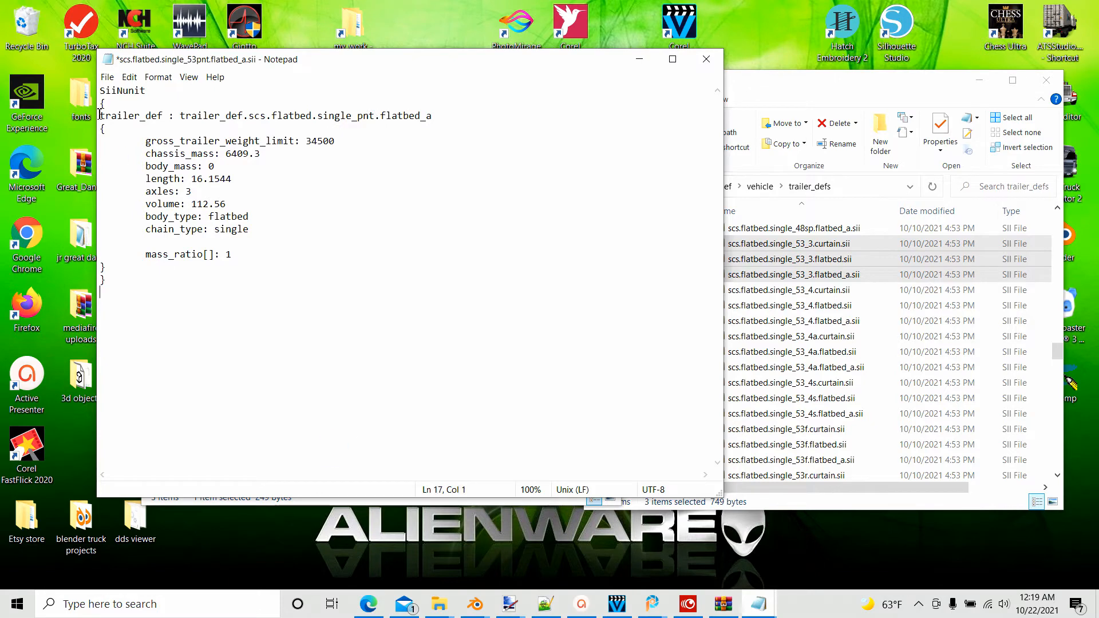
left_click(107, 77)
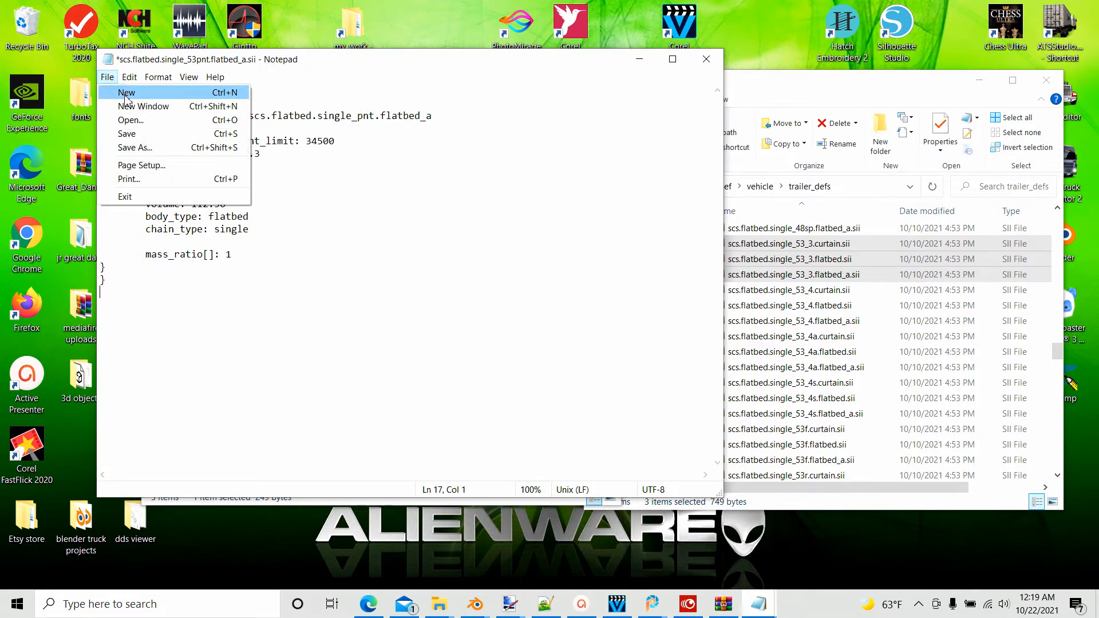
left_click(130, 133)
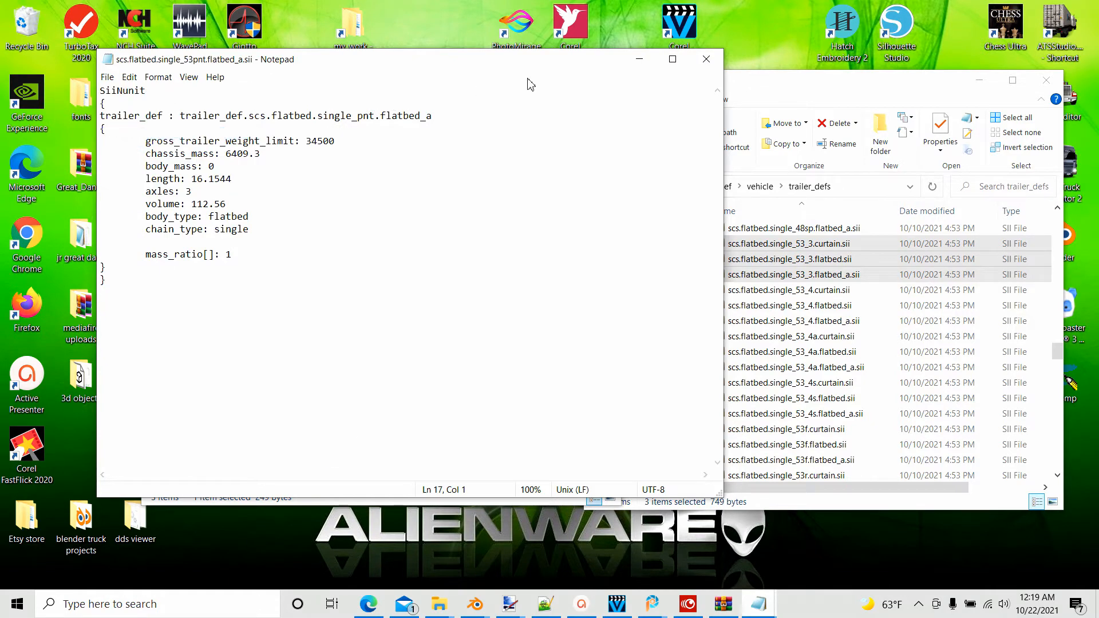
left_click(707, 60)
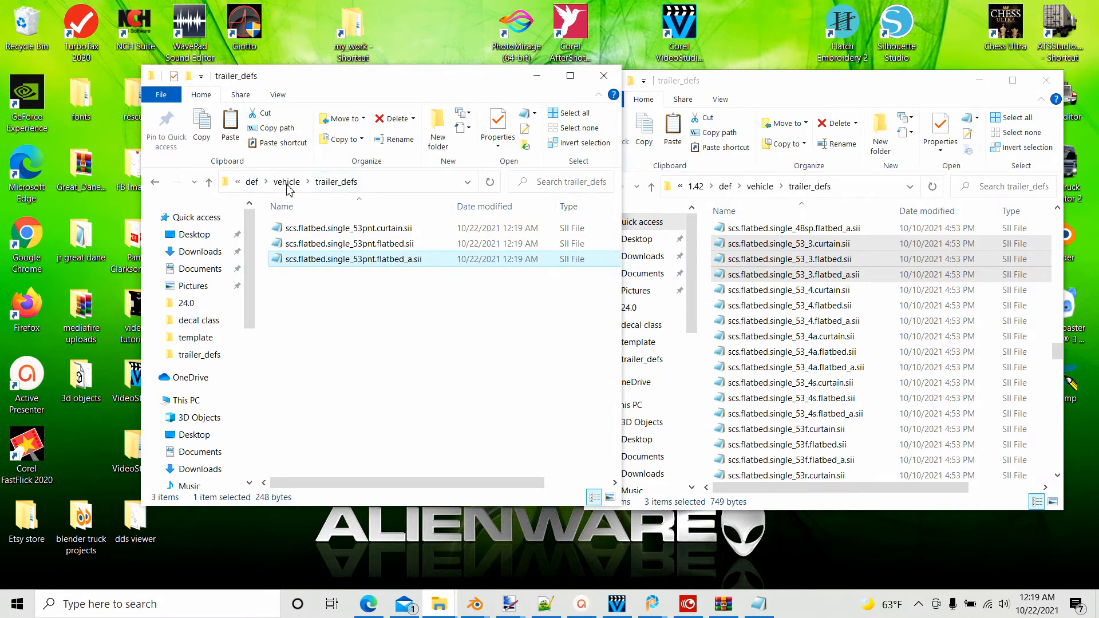
Open the mod's vehicle/trailer_owned/scs.flatbed folder and place its window beside the 1.42 game files window.
left_click(209, 182)
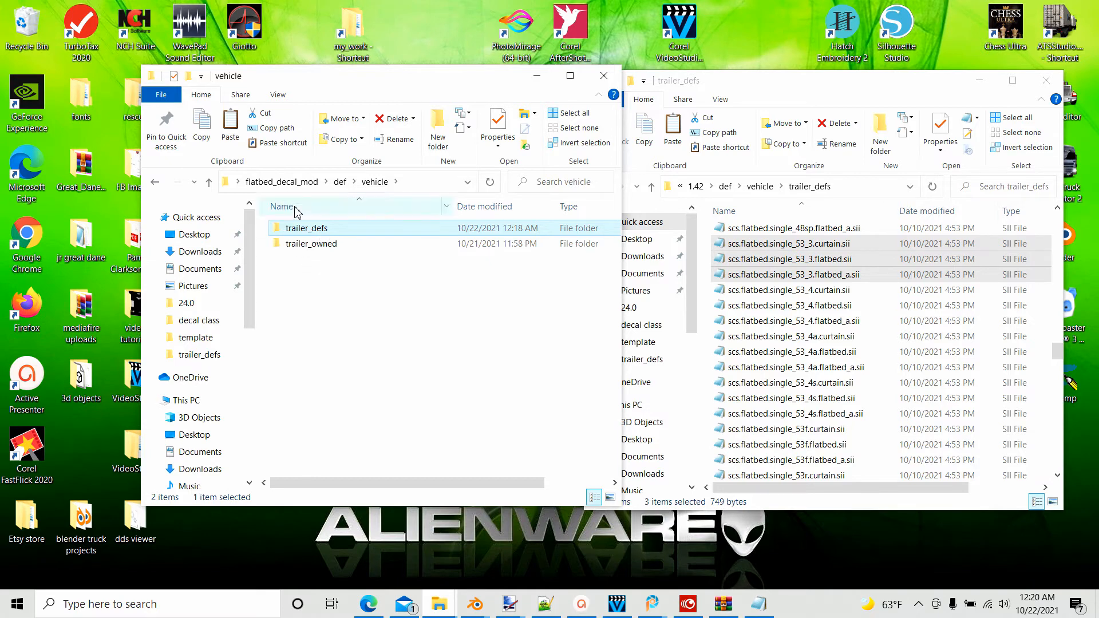
double_click(295, 245)
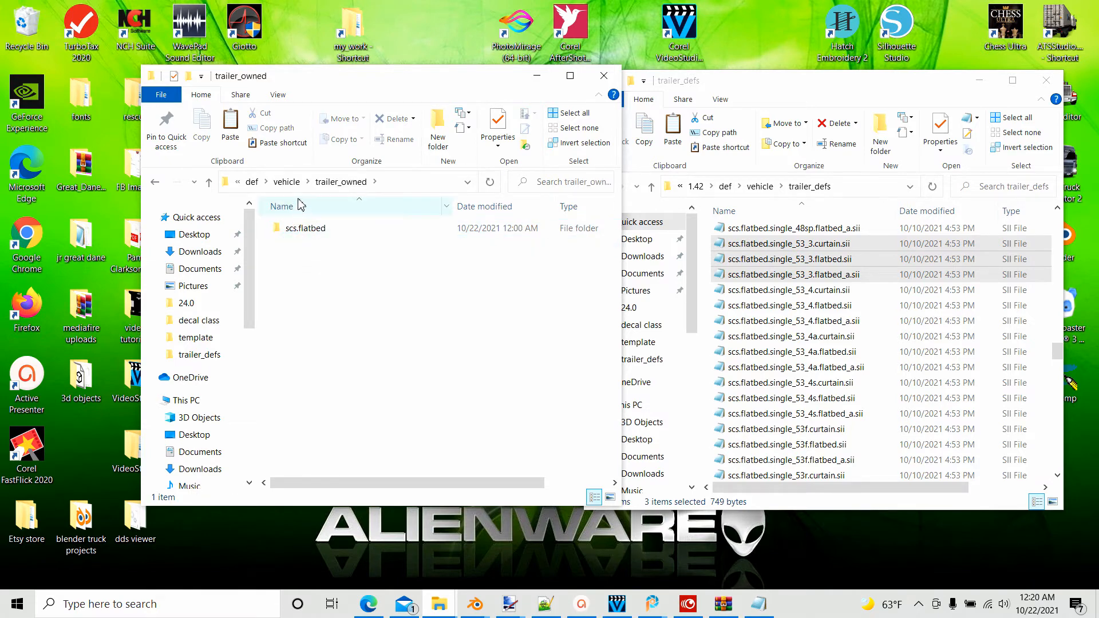
double_click(291, 229)
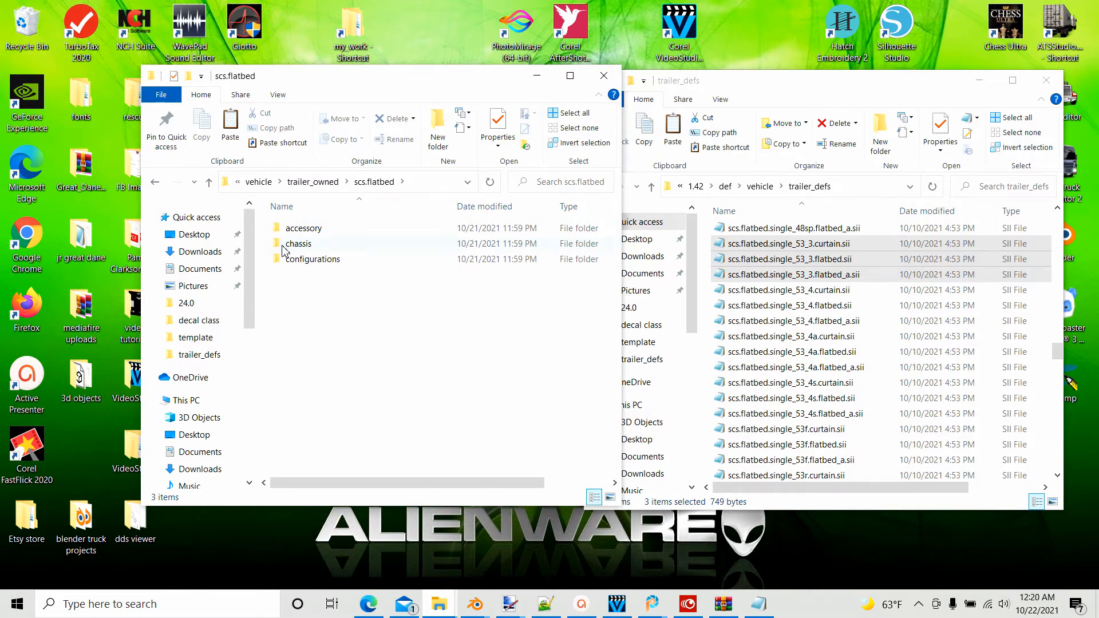
left_click_drag(466, 79, 402, 84)
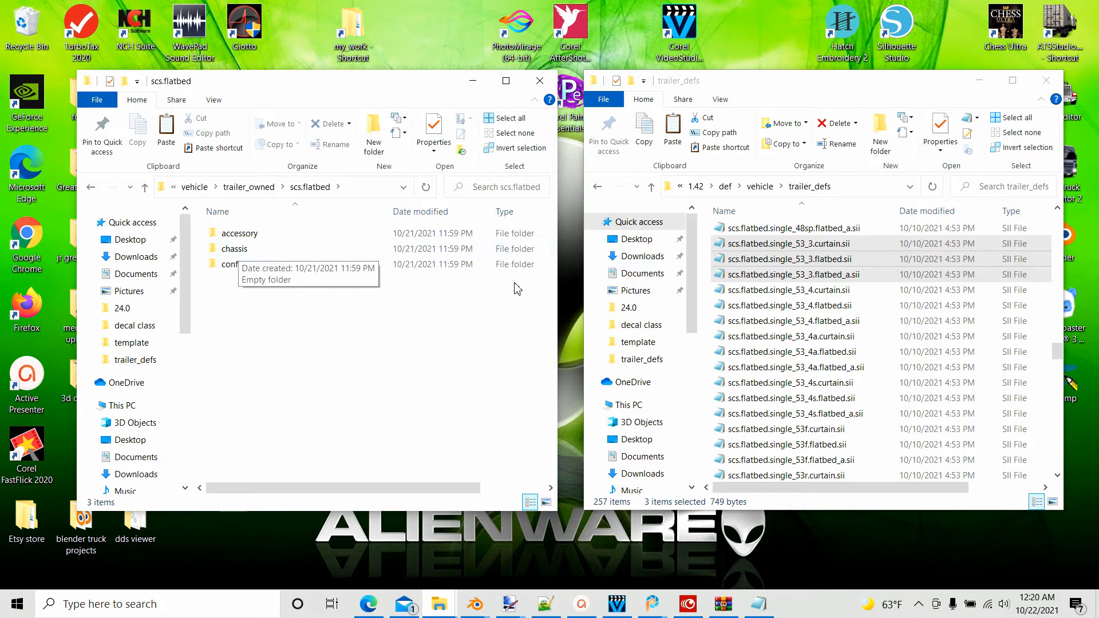
In the 1.42 game files, go to def/vehicle/trailer_owned/scs.flatbed/chassis and locate the 53-foot chassis files.
left_click(652, 188)
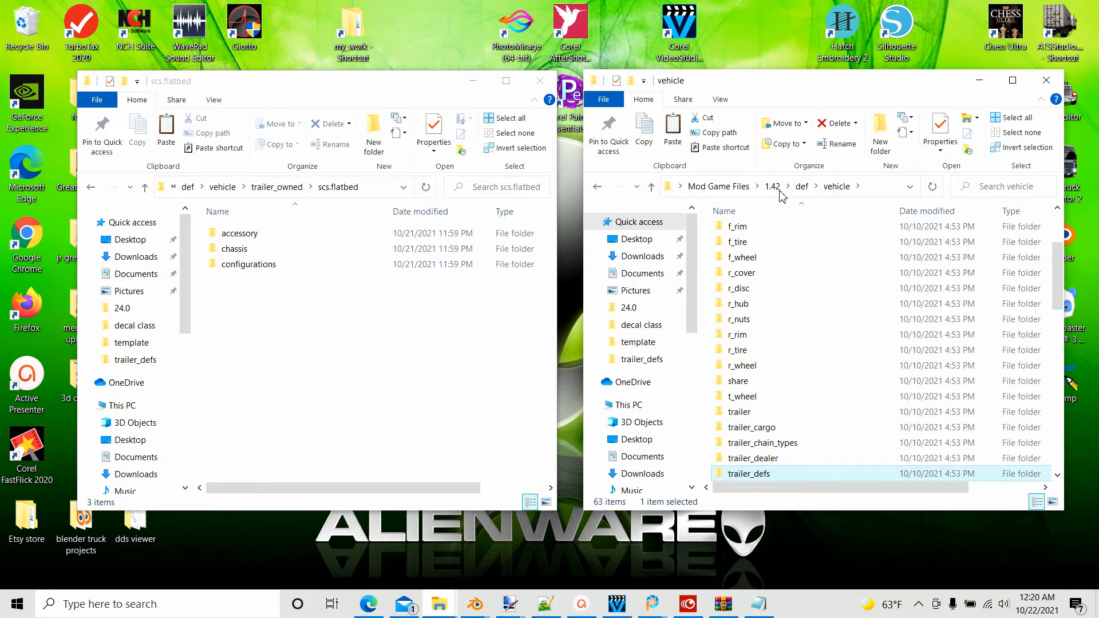
left_click(652, 187)
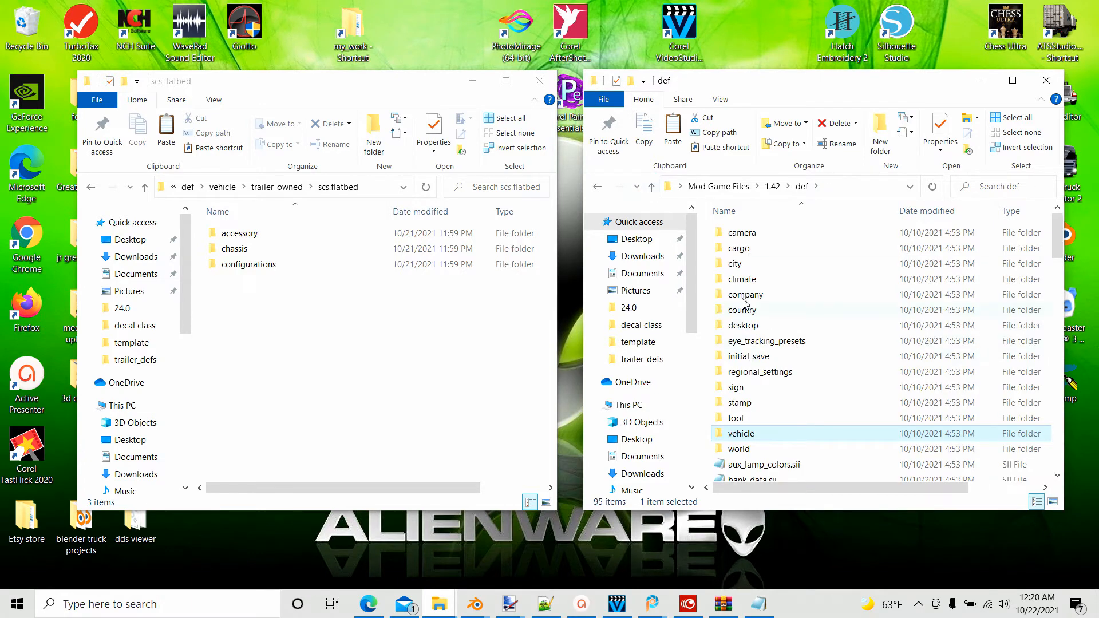
left_click(652, 187)
double_click(741, 248)
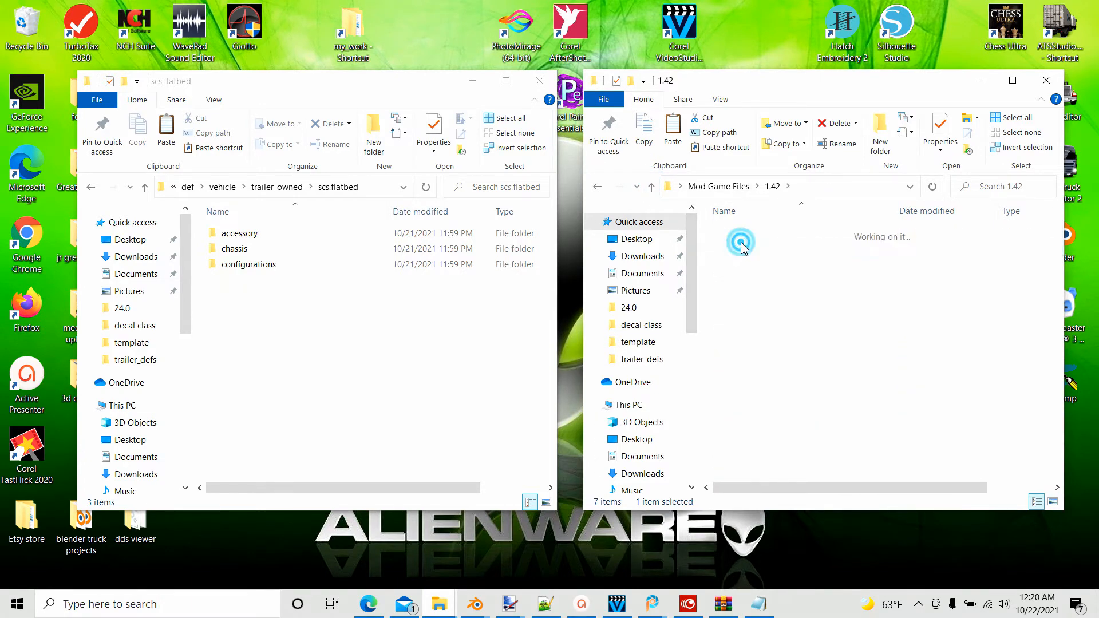
double_click(741, 435)
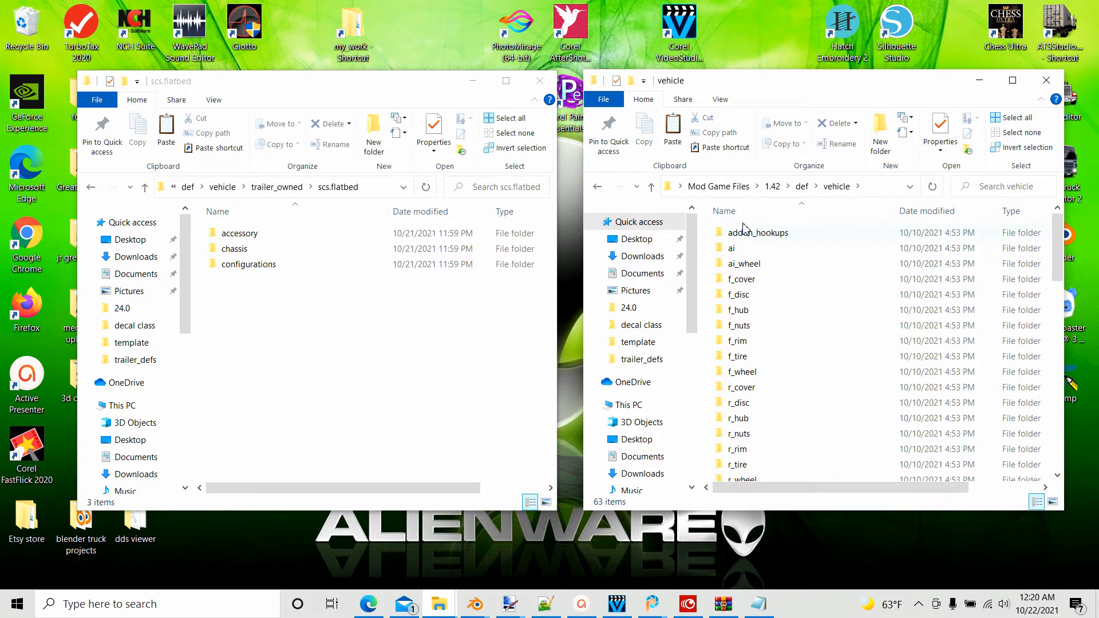
scroll(743, 429, "down", 5)
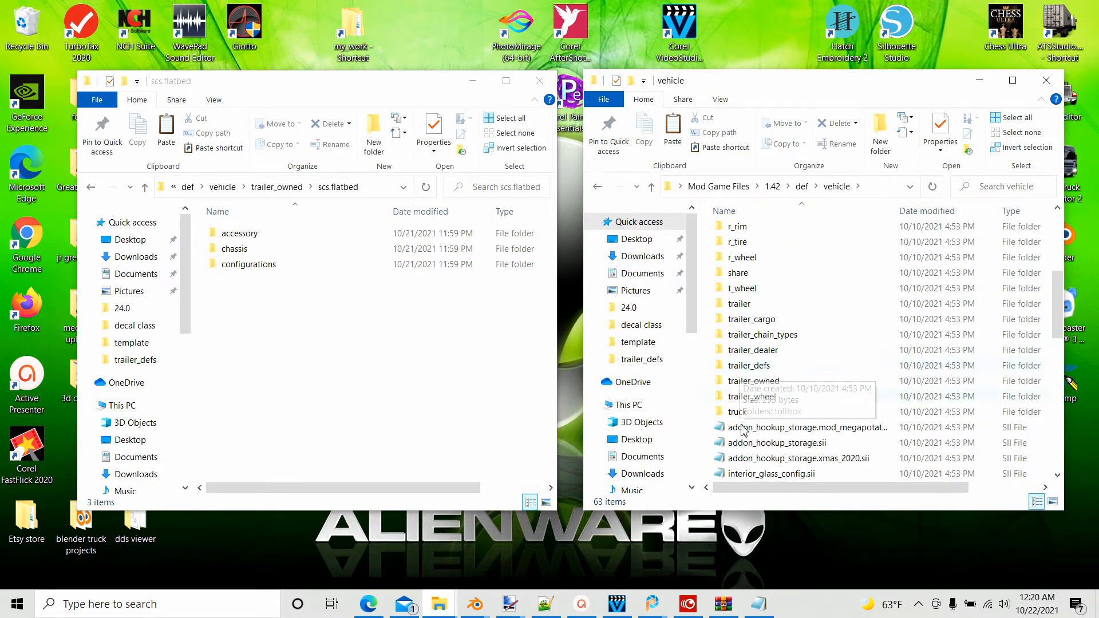
double_click(753, 381)
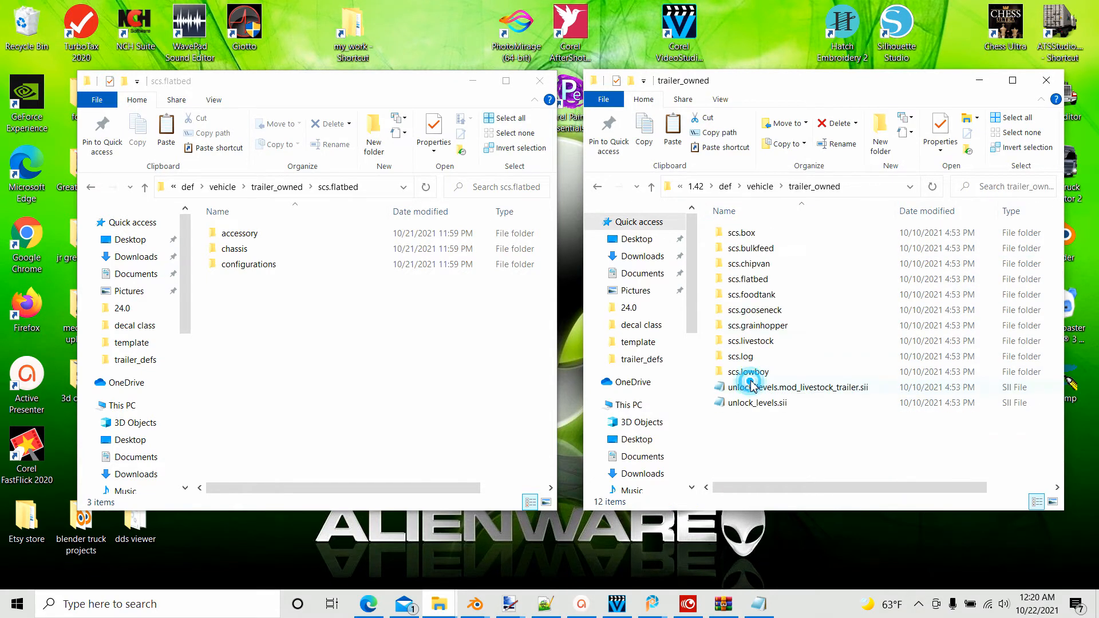
double_click(744, 281)
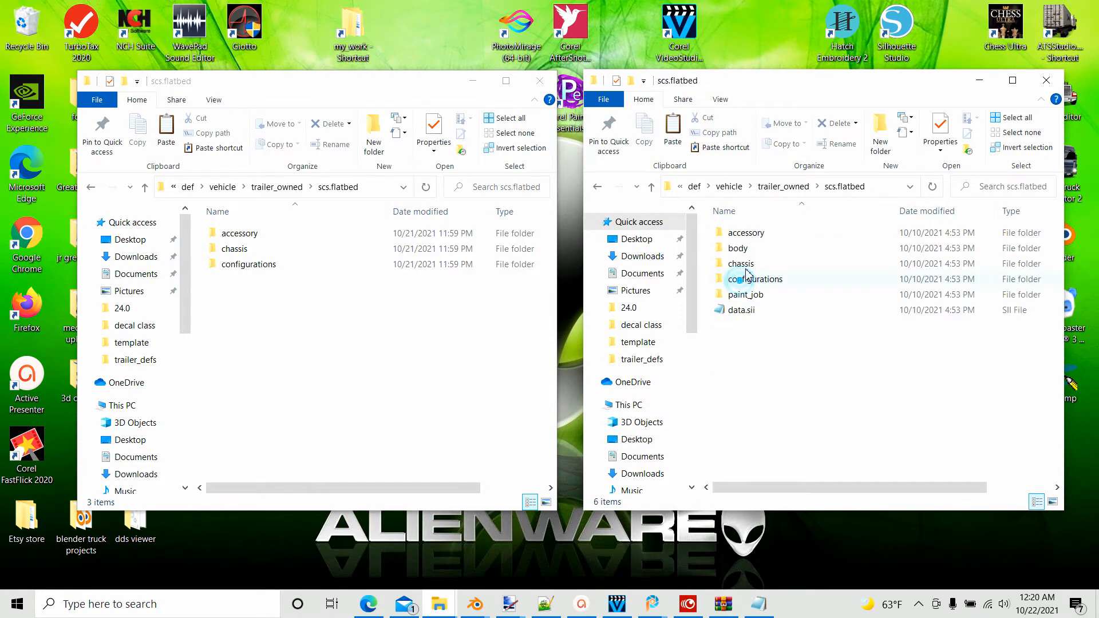
double_click(739, 265)
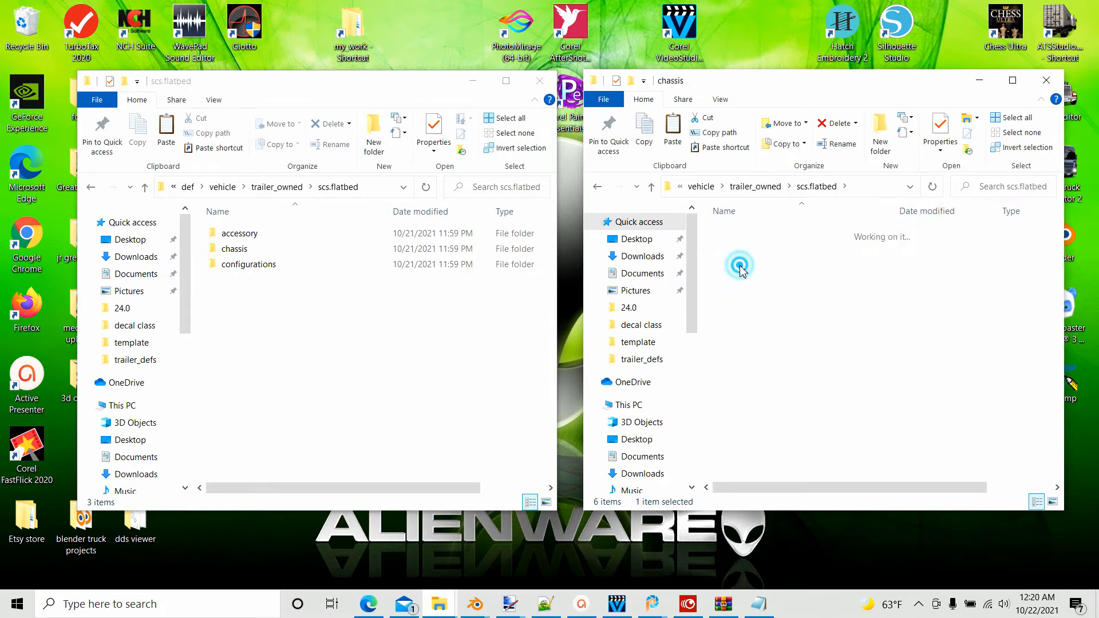
scroll(801, 348, "down", 1)
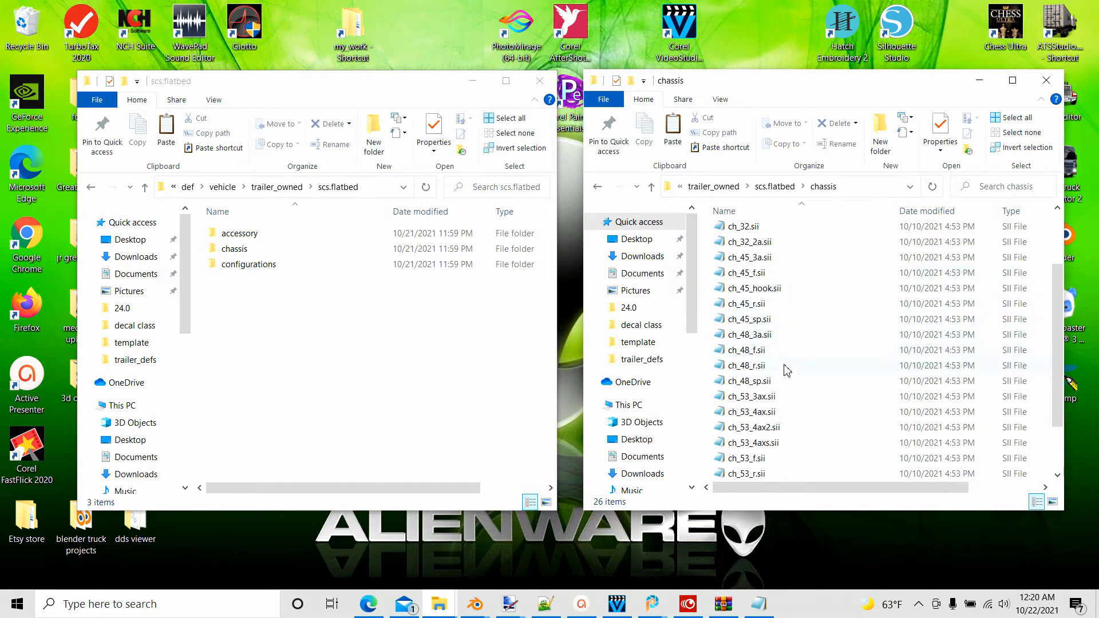
scroll(787, 372, "down", 2)
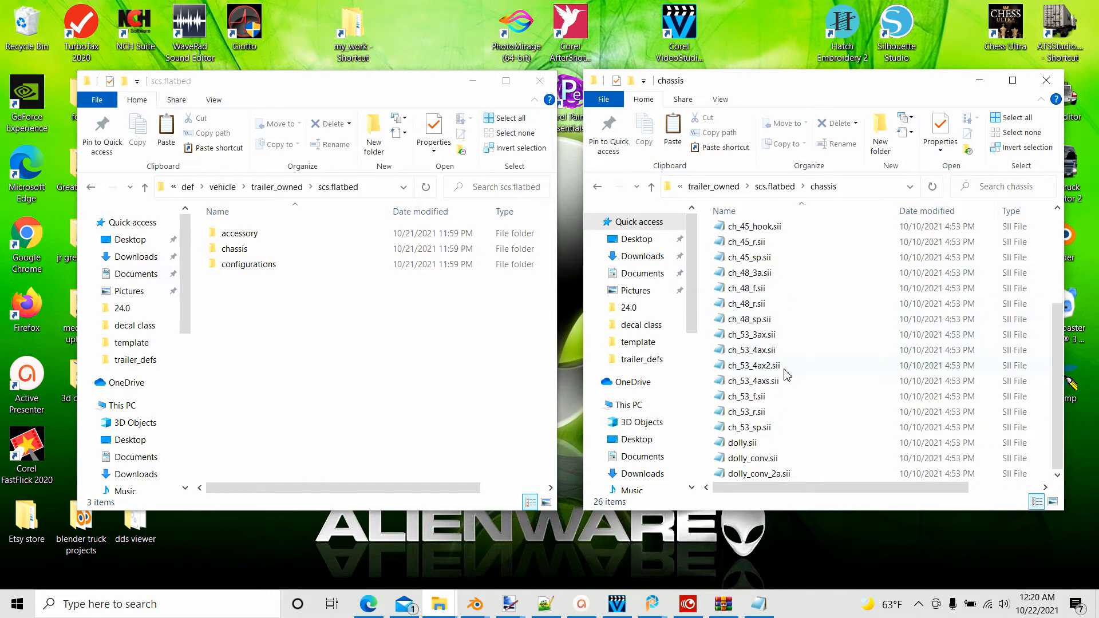
Copy ch_53_3ax.sii from the 1.42 chassis folder into the mod's scs.flatbed/chassis folder.
right_click(747, 340)
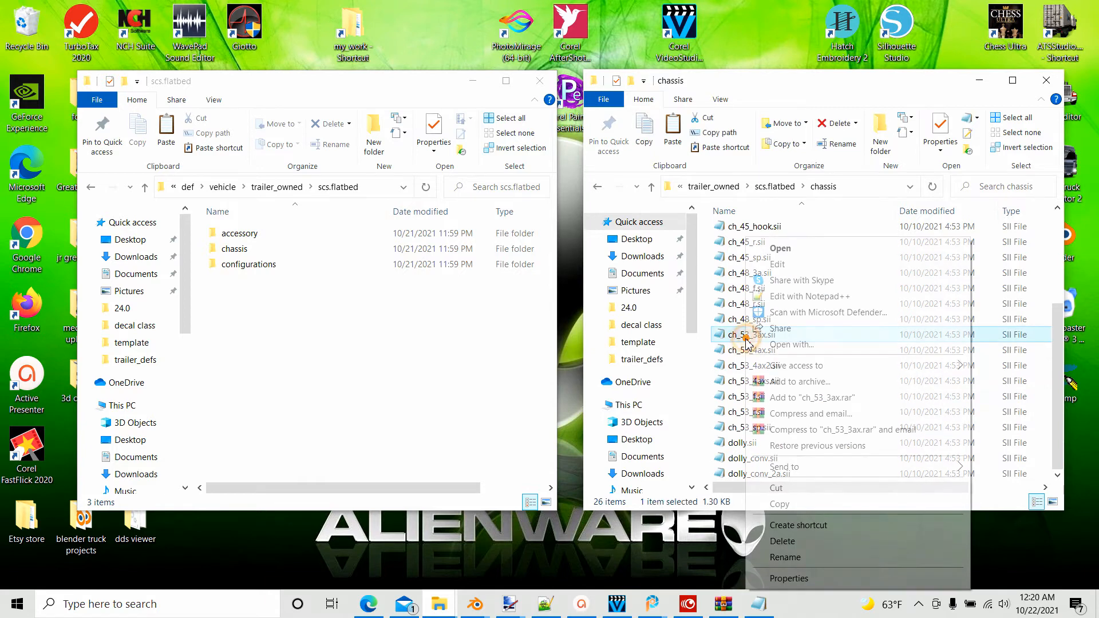
left_click(780, 504)
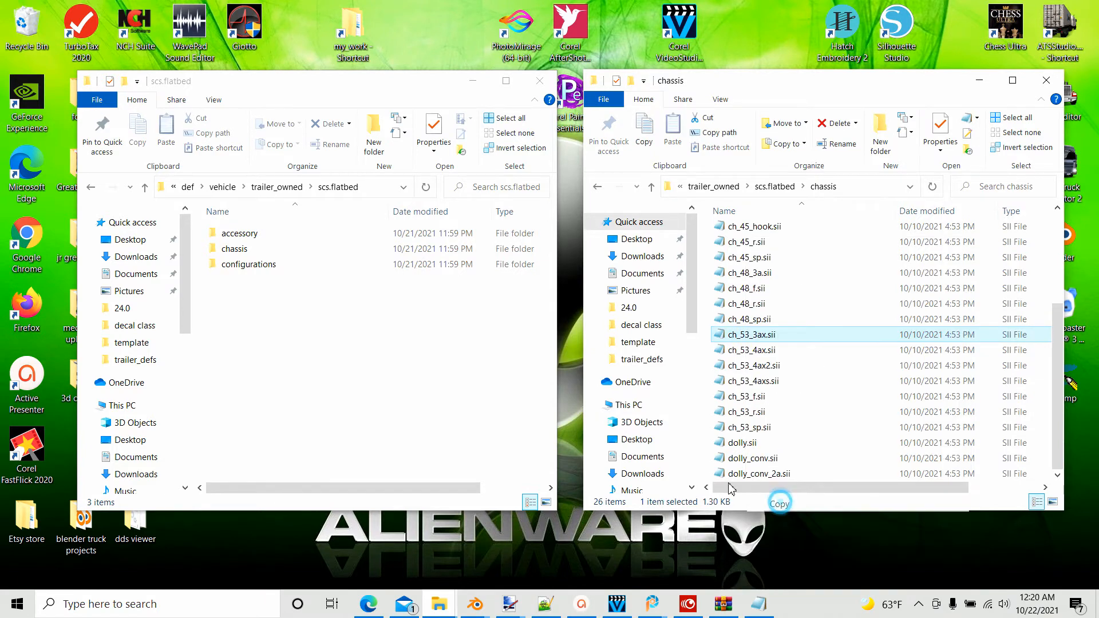
double_click(232, 249)
right_click(238, 299)
left_click(269, 396)
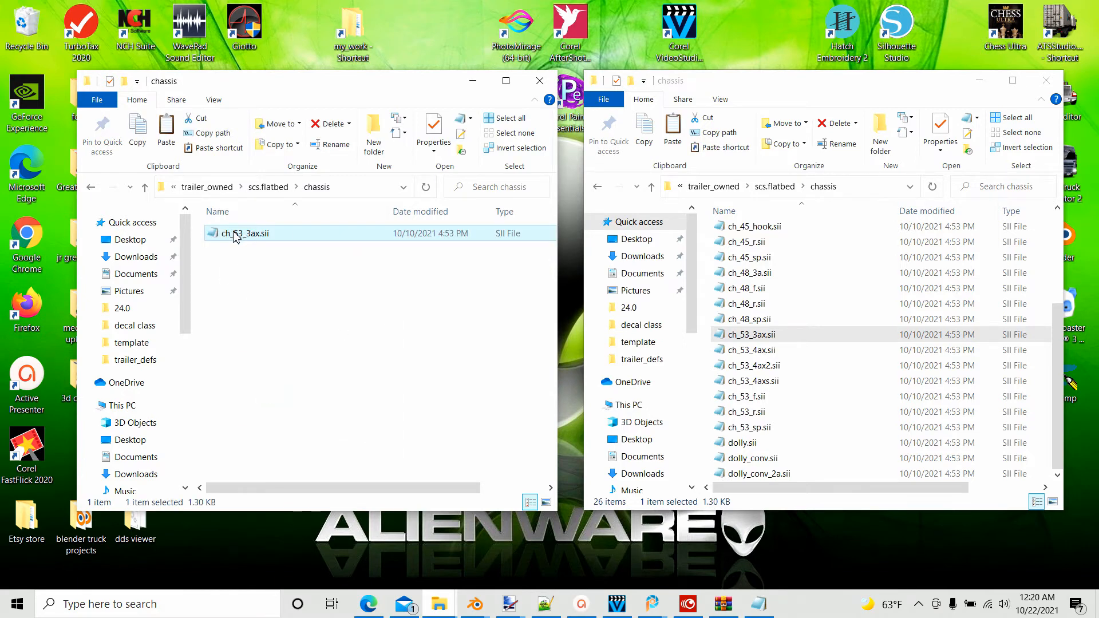
Rename the copied ch_53_3ax.sii in the mod's chassis folder to ch_53_3pnt.sii.
right_click(235, 237)
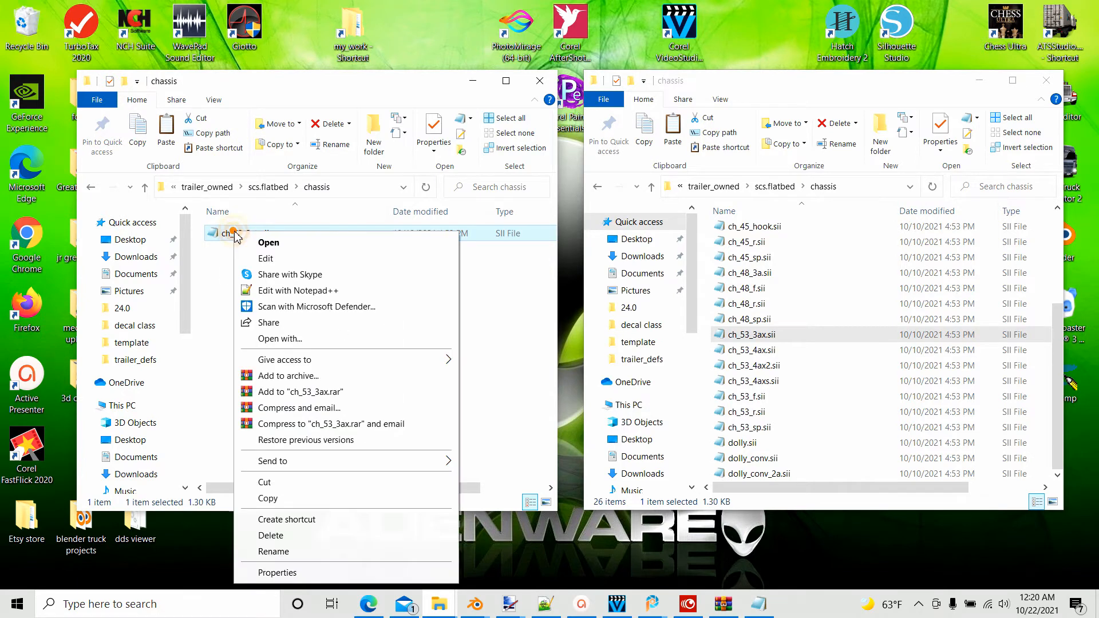
left_click(273, 551)
key("End")
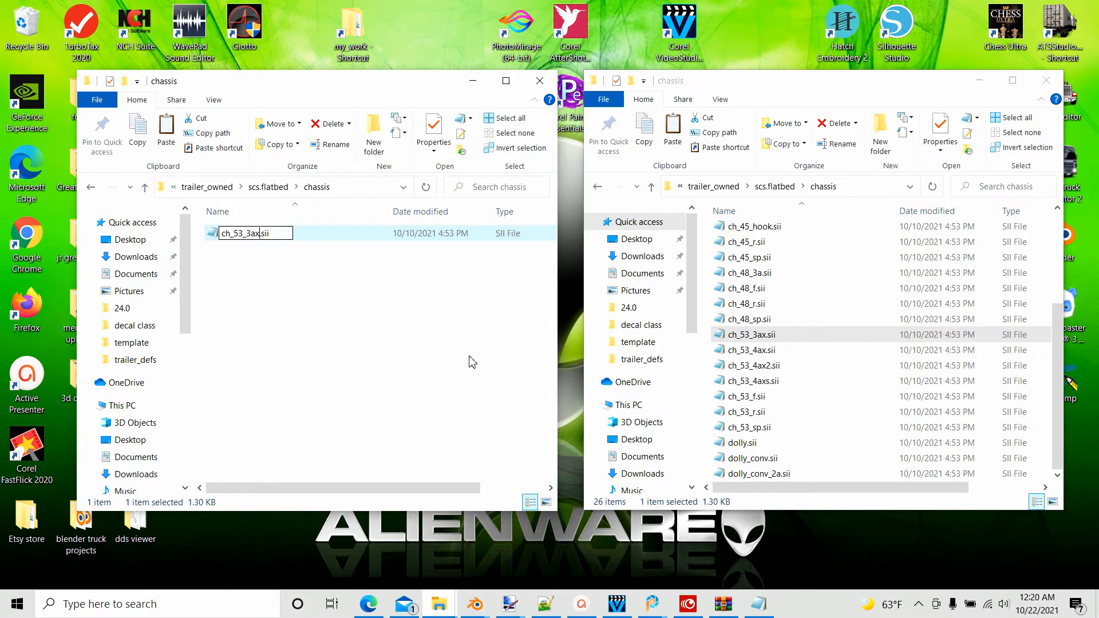
key("Left")
key("Left")
key("Left")
key("Left")
key("BackSpace")
key("BackSpace")
type("pnt")
left_click(264, 397)
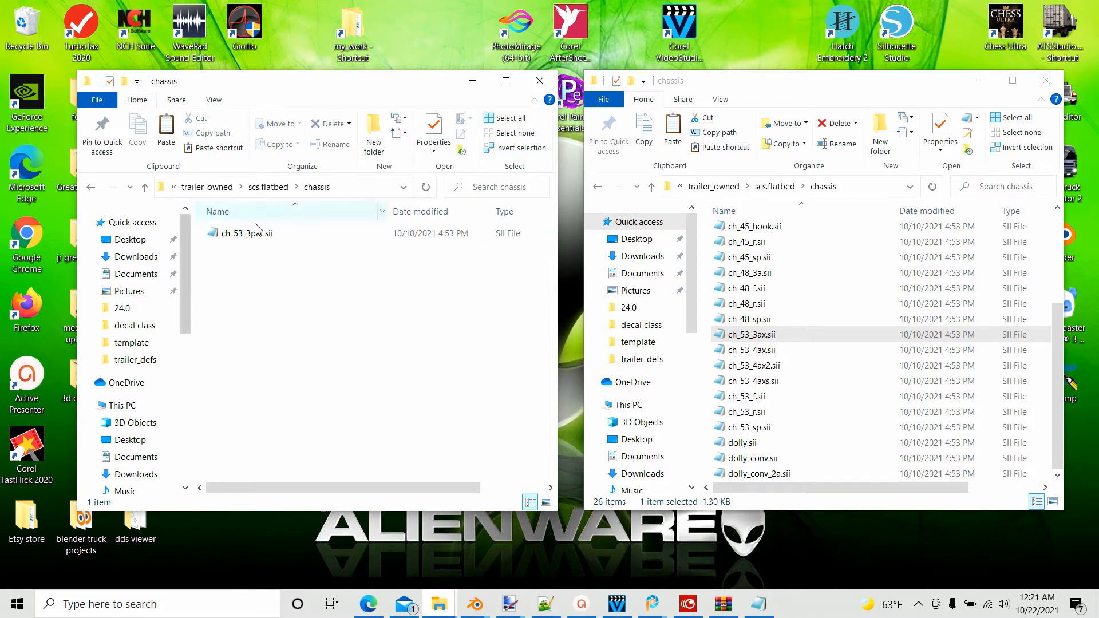
Open ch_53_3pnt.sii, examine the parts of its accessory_chassis_data name, and move the text window clear of the mod's chassis file list.
double_click(225, 236)
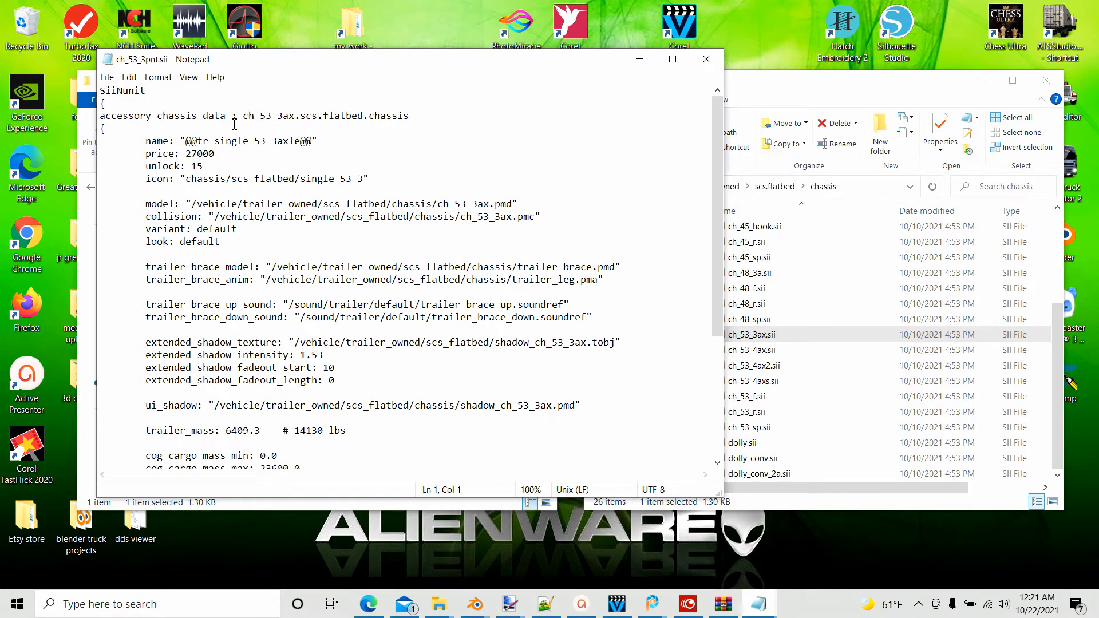
left_click_drag(244, 115, 295, 109)
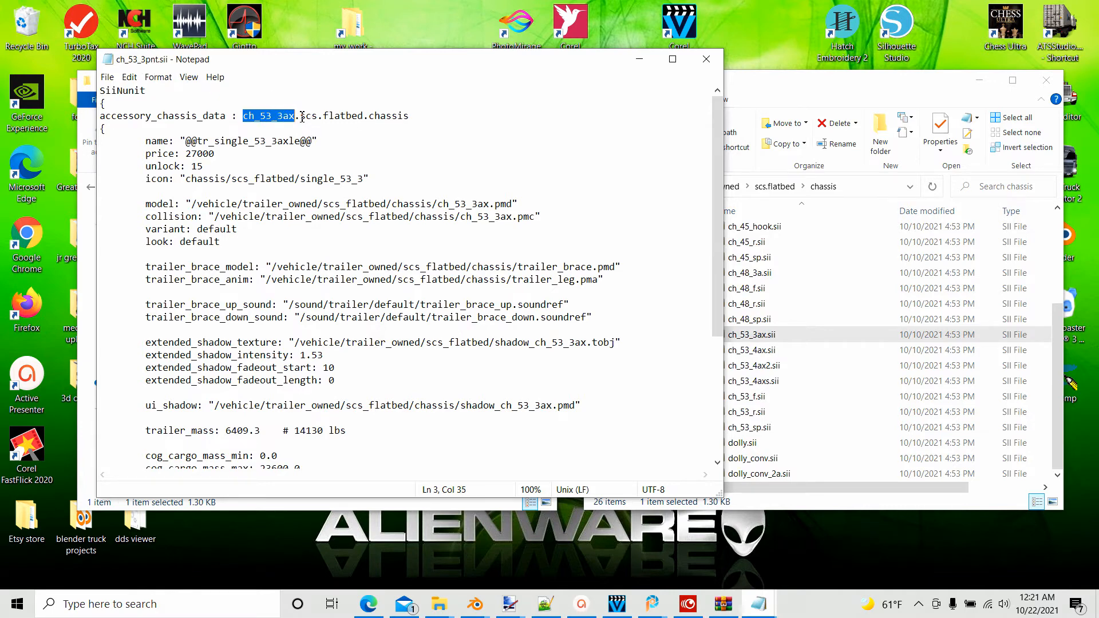
left_click_drag(302, 116, 352, 120)
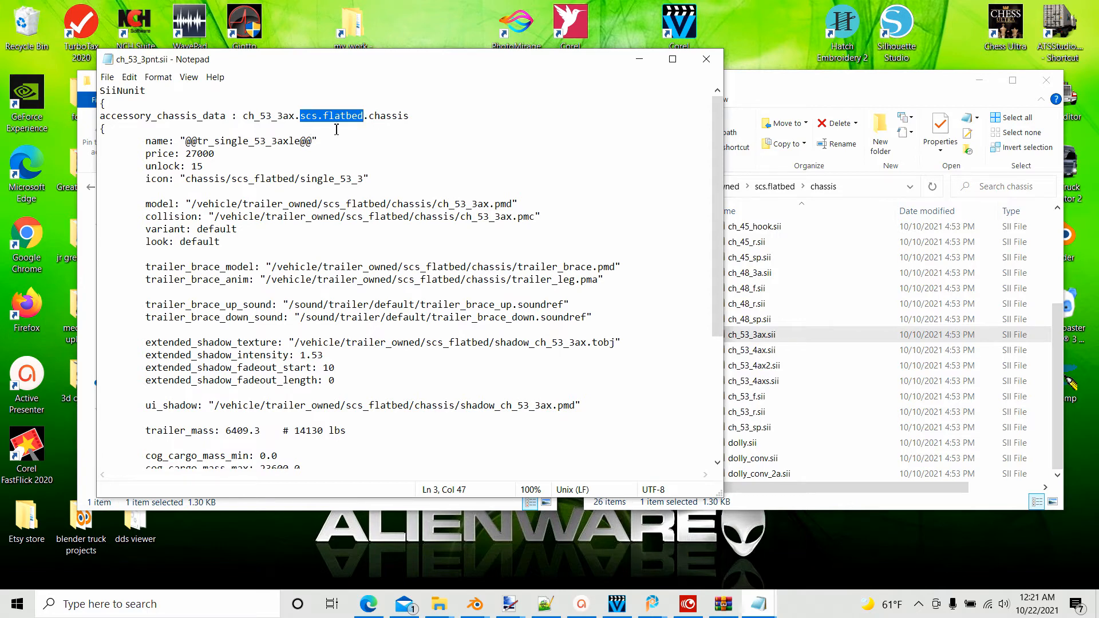
left_click(416, 153)
left_click_drag(371, 117, 424, 126)
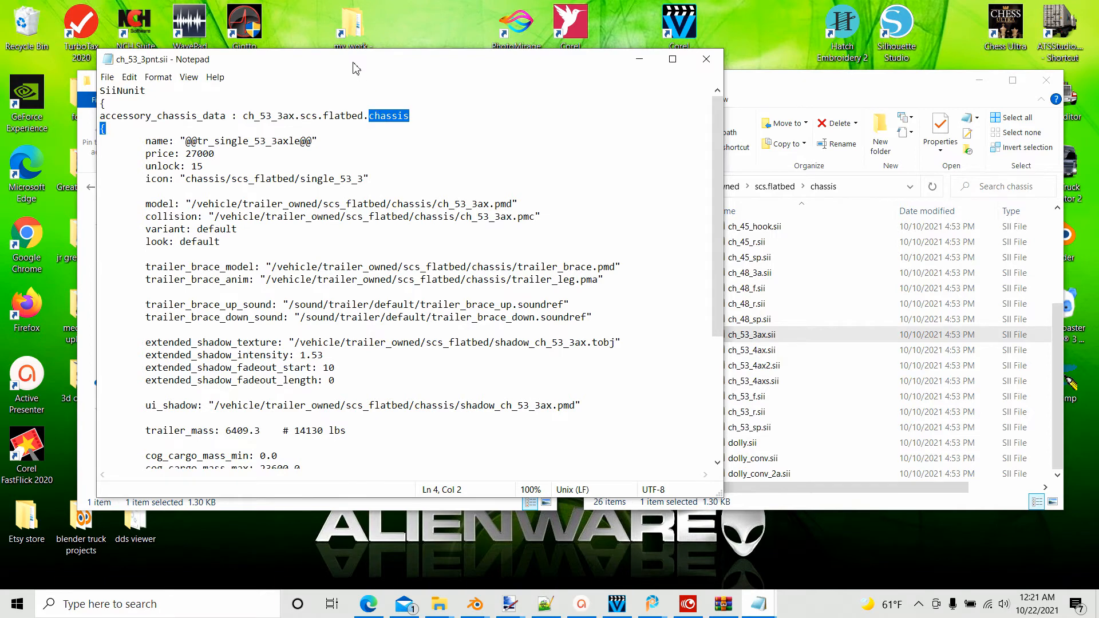
left_click_drag(355, 67, 685, 76)
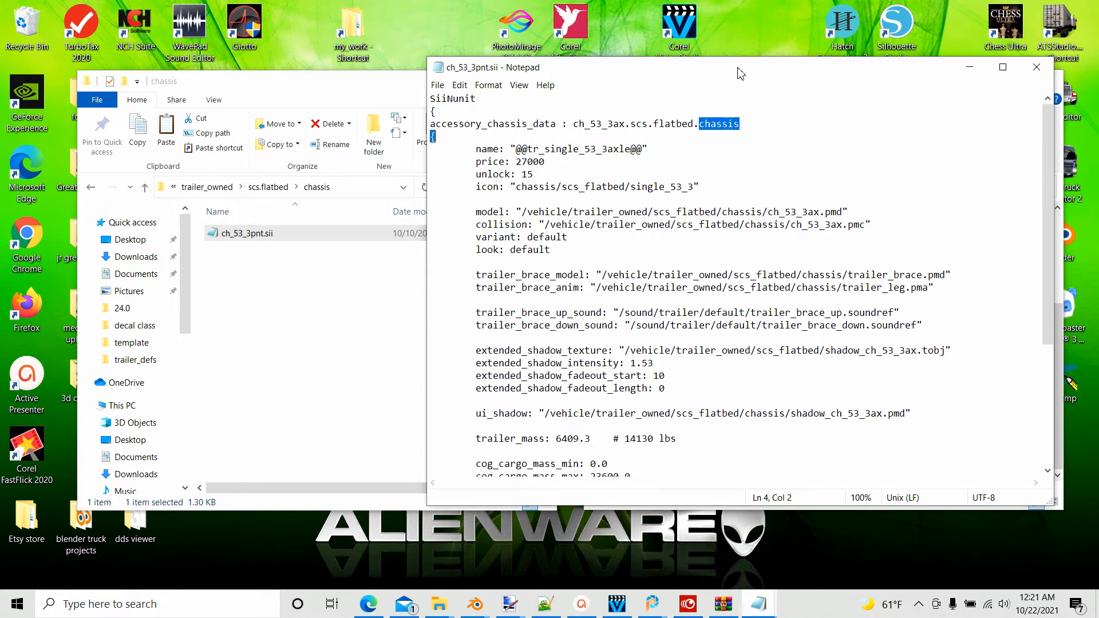
Change the accessory_chassis_data name to ch_53_3pnt, keeping the .scs.flatbed.chassis ending.
left_click_drag(740, 73, 571, 86)
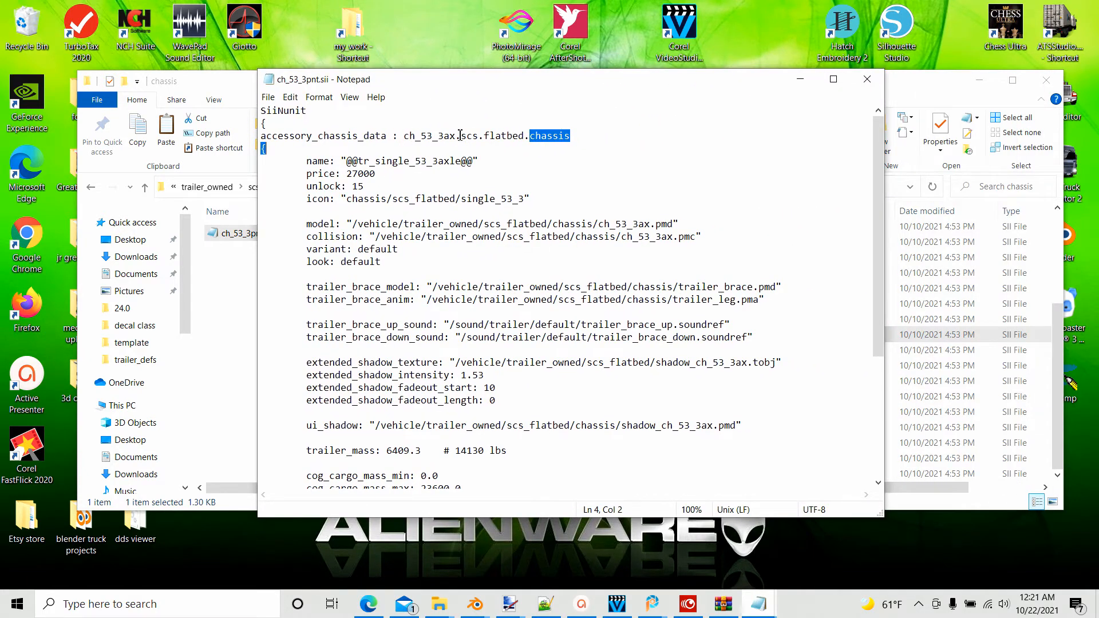
left_click(459, 138)
left_click_drag(553, 86, 587, 89)
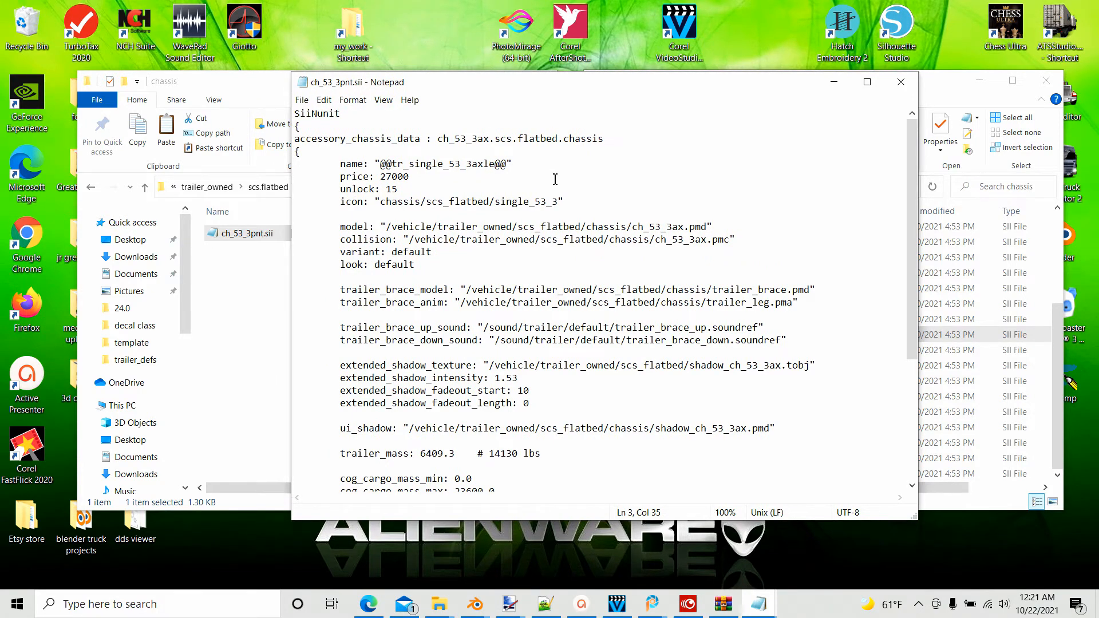
key("BackSpace")
key("BackSpace")
type("p")
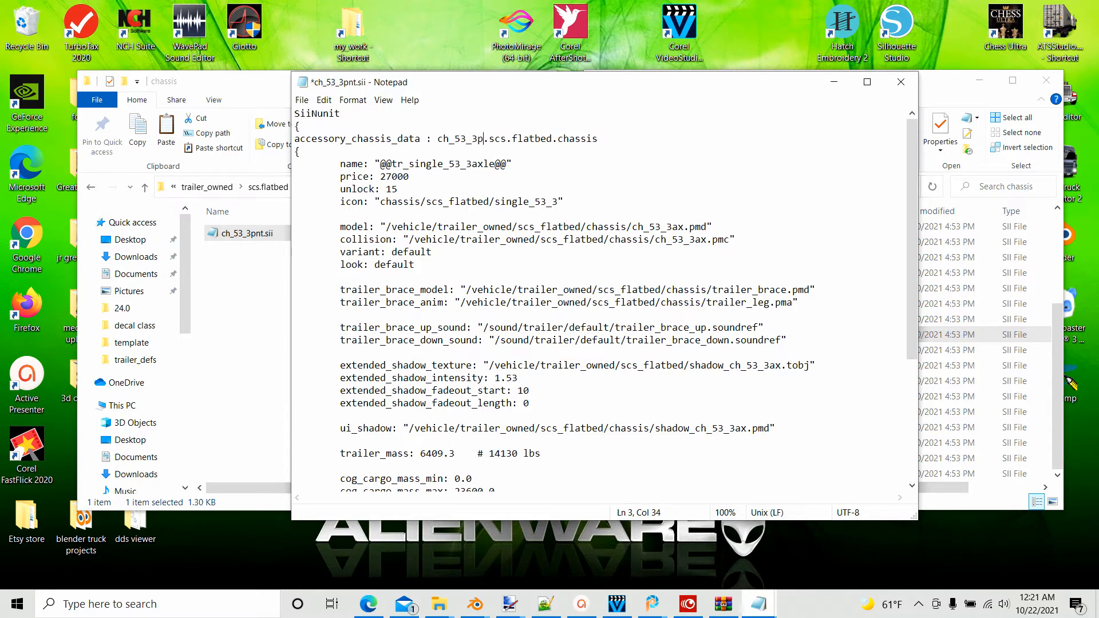
type("nt")
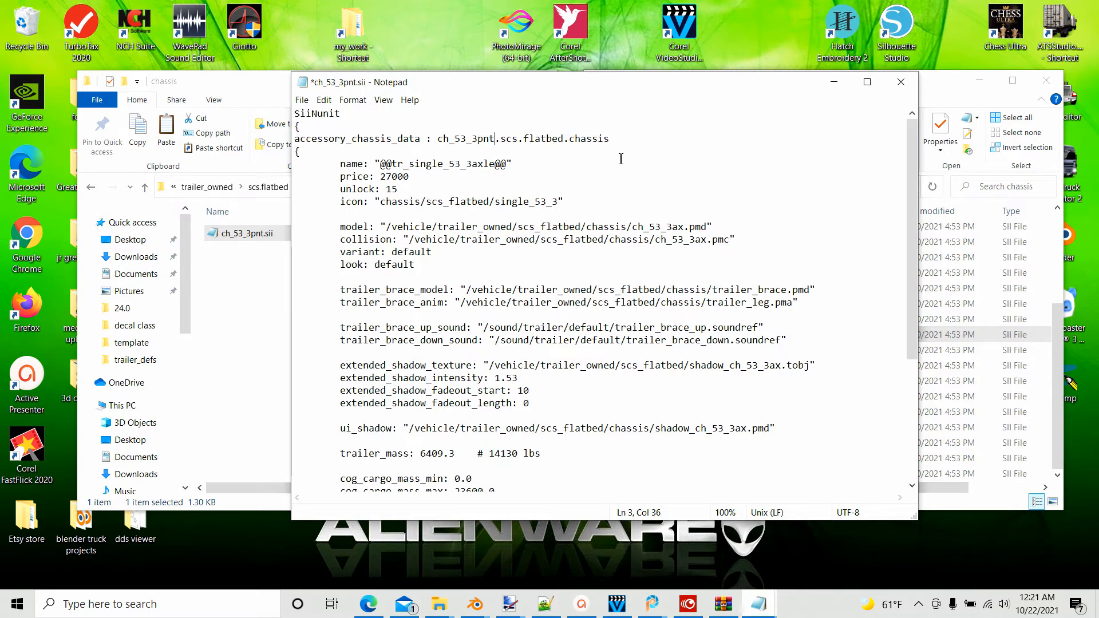
Replace the text between the @@ marks in the chassis name entry with Painted 3axle Trailer.
left_click(658, 166)
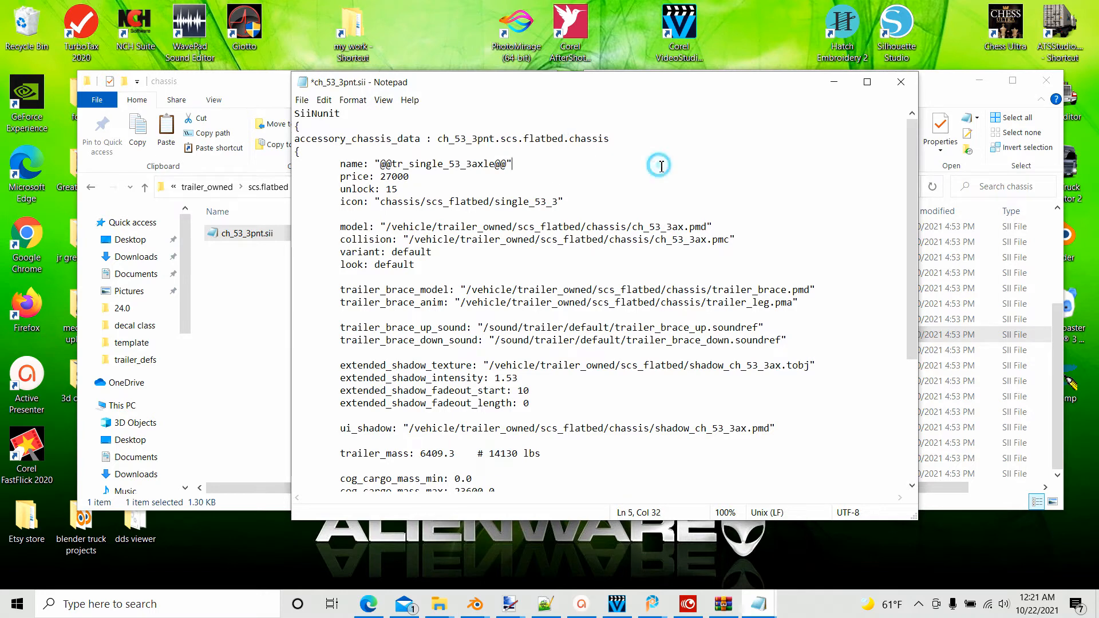
left_click(495, 164)
key("BackSpace")
key("BackSpace")
key("BackSpace")
key("BackSpace")
key("BackSpace")
key("BackSpace")
key("BackSpace")
key("BackSpace")
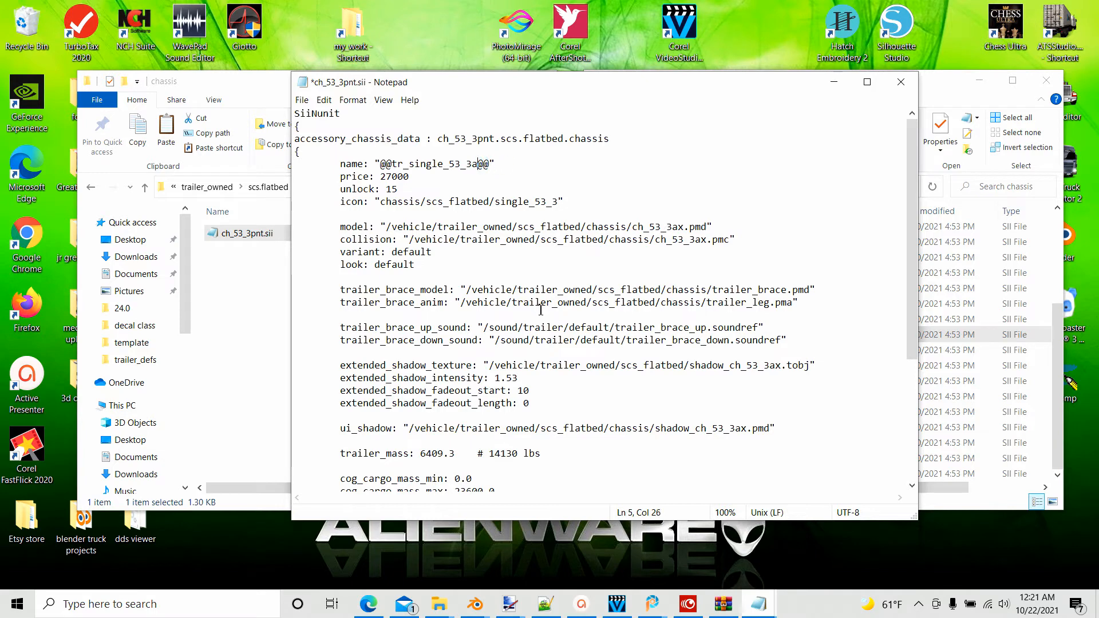
key("BackSpace")
key("BackSpace")
key("BackSpace")
key("BackSpace")
key("BackSpace")
key("BackSpace")
key("BackSpace")
type("Painted")
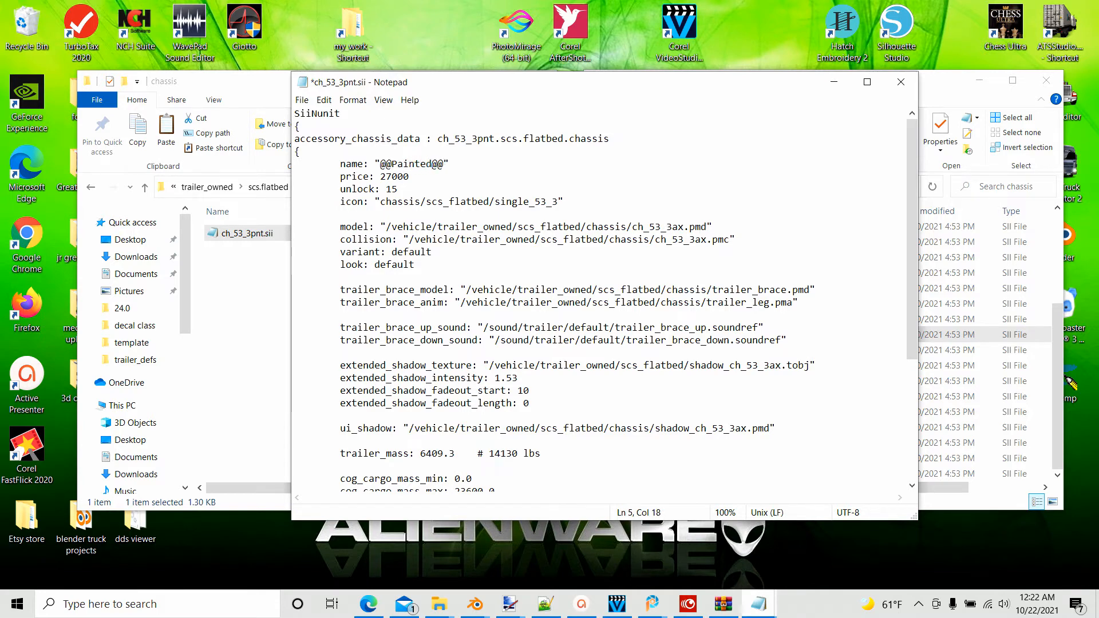
type(" 3axle Trailer")
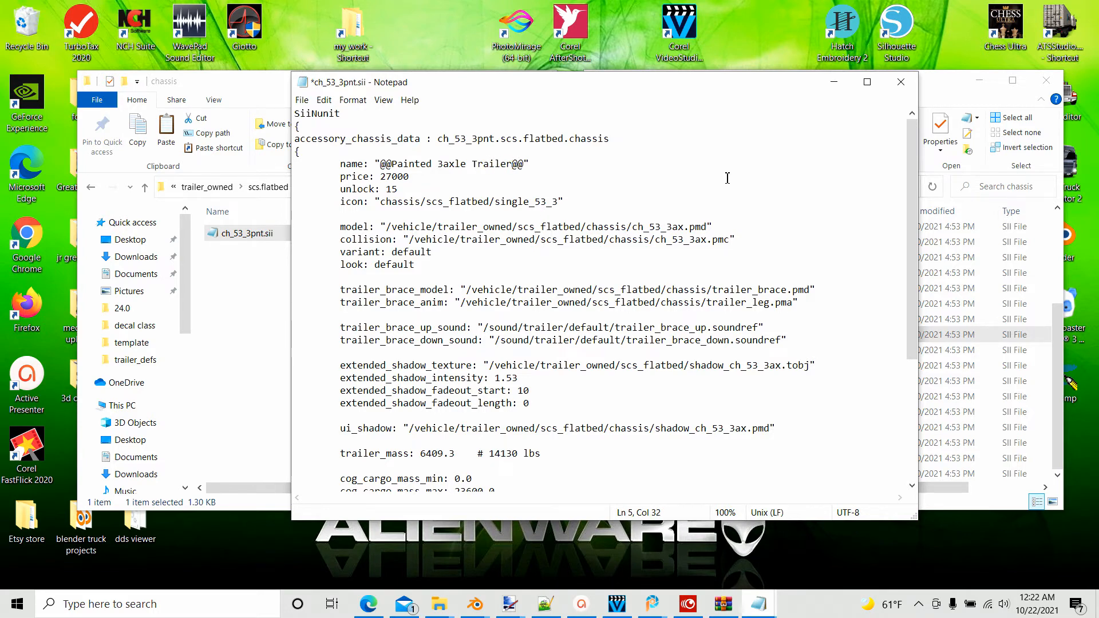
key("Down")
Check the trailer root object's name in Blender, return to Notepad and set the model path's file name to ch_3a_pnt.pmd.
scroll(532, 338, "down", 2)
scroll(543, 306, "up", 1)
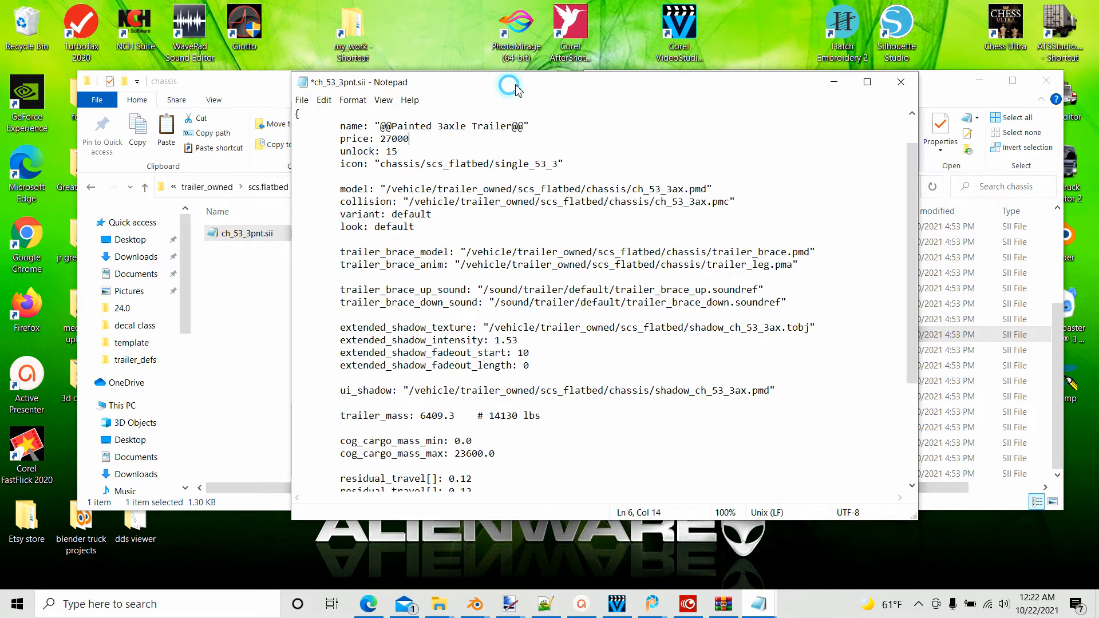
left_click_drag(510, 82, 661, 65)
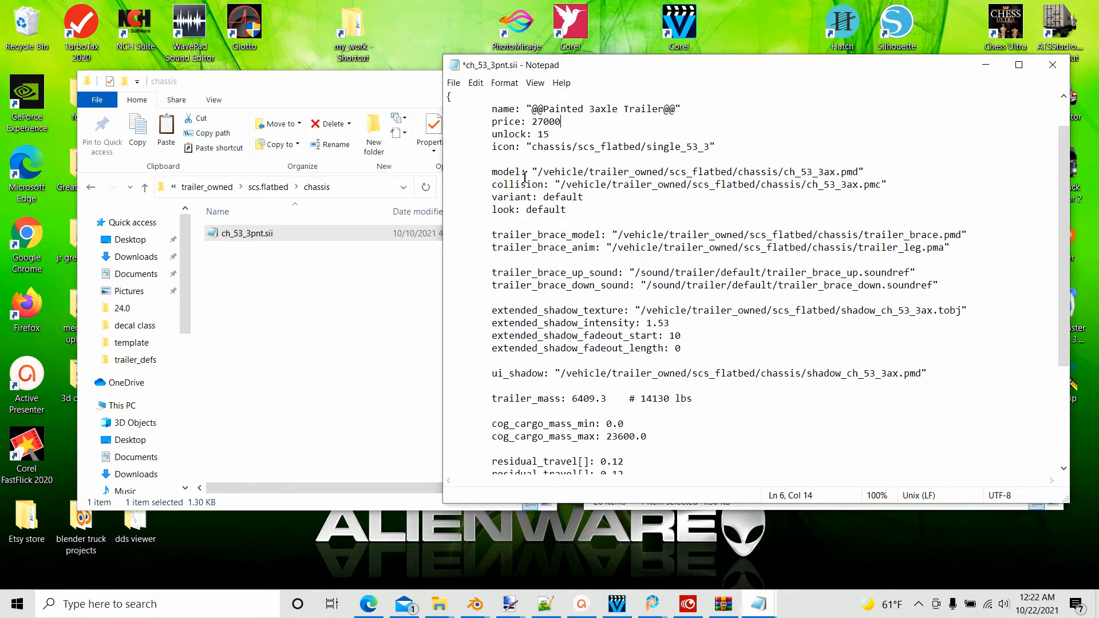
left_click(838, 171)
key("BackSpace")
key("BackSpace")
key("BackSpace")
key("BackSpace")
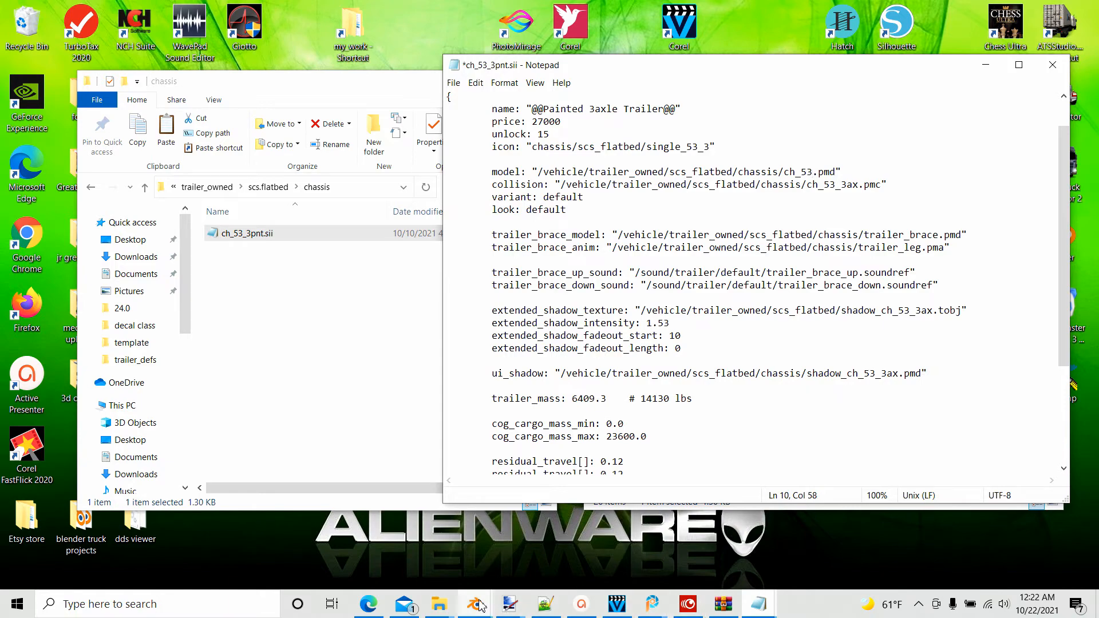
mouse_move(480, 606)
left_click(652, 558)
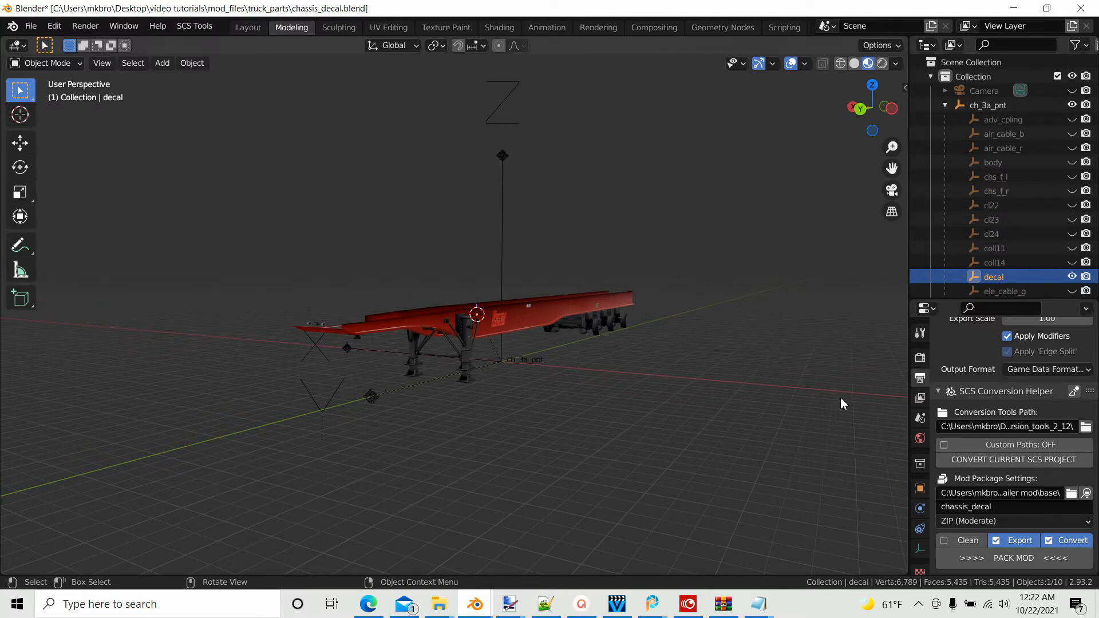
left_click(1009, 9)
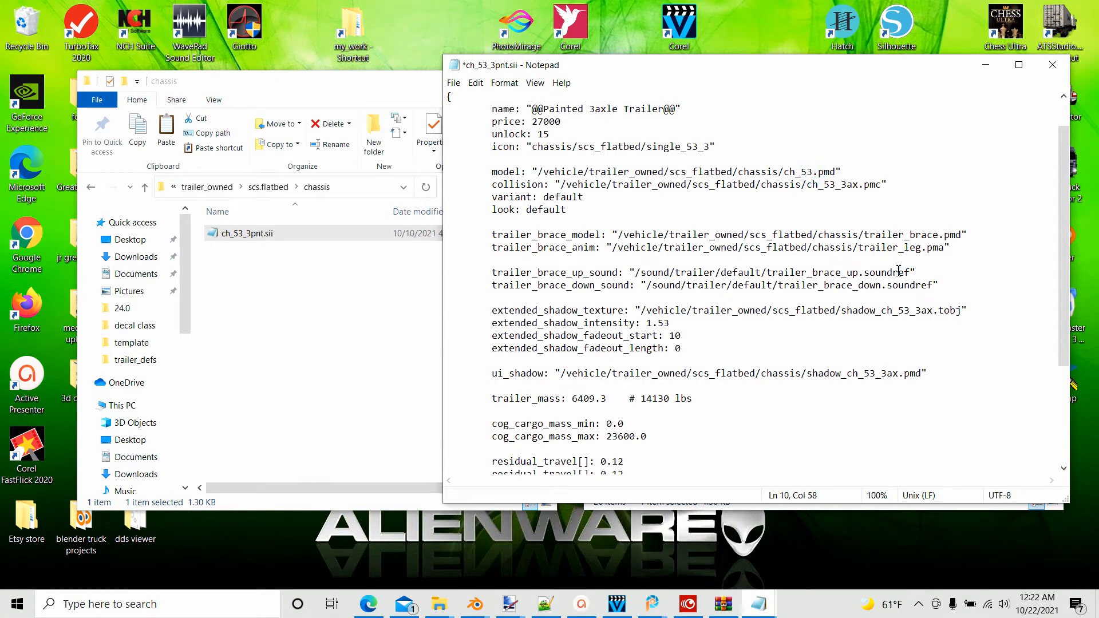
key("BackSpace")
key("BackSpace")
key("BackSpace")
type("_3a_pnt")
left_click(835, 447)
Set the collision path's file name to ch_3a_pnt.pmc.
left_click(858, 185)
key("BackSpace")
key("BackSpace")
key("BackSpace")
key("BackSpace")
key("BackSpace")
key("BackSpace")
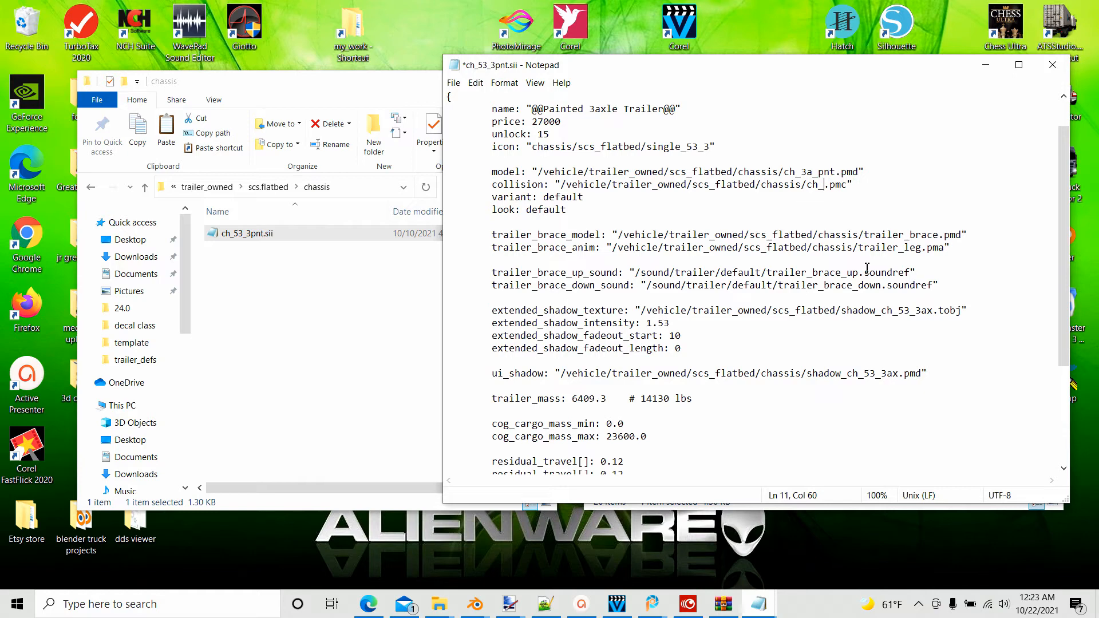
type("3a_pnt")
left_click(880, 408)
Review the rest of the chassis file, including the shadow, mass, axle and defaults entries, and recheck the edited lines.
scroll(1001, 172, "down", 2)
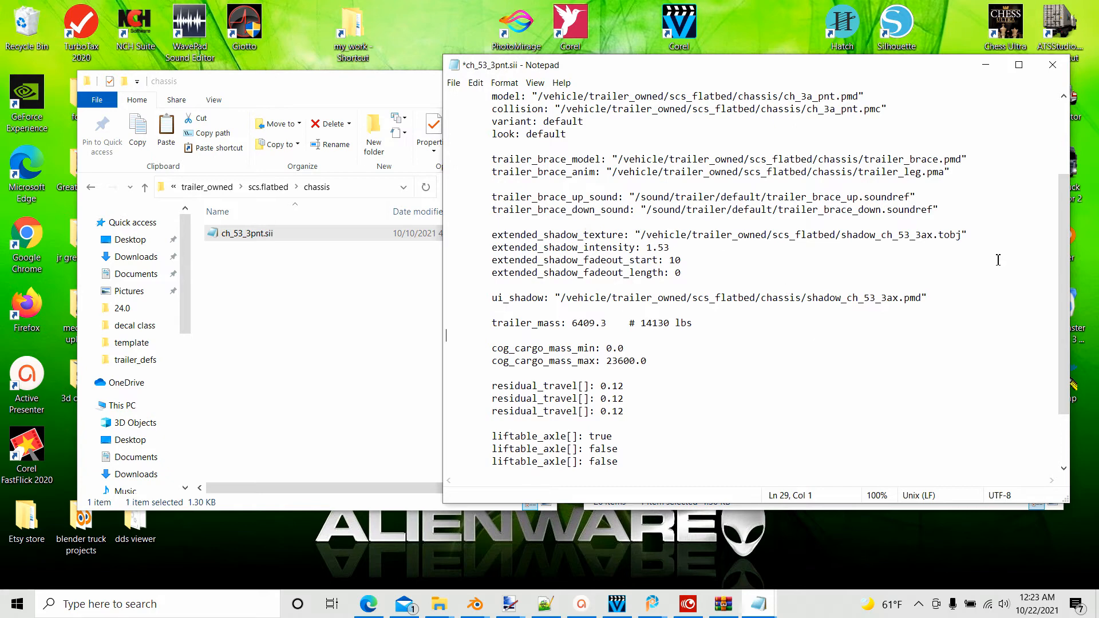
left_click_drag(1061, 199, 1061, 247)
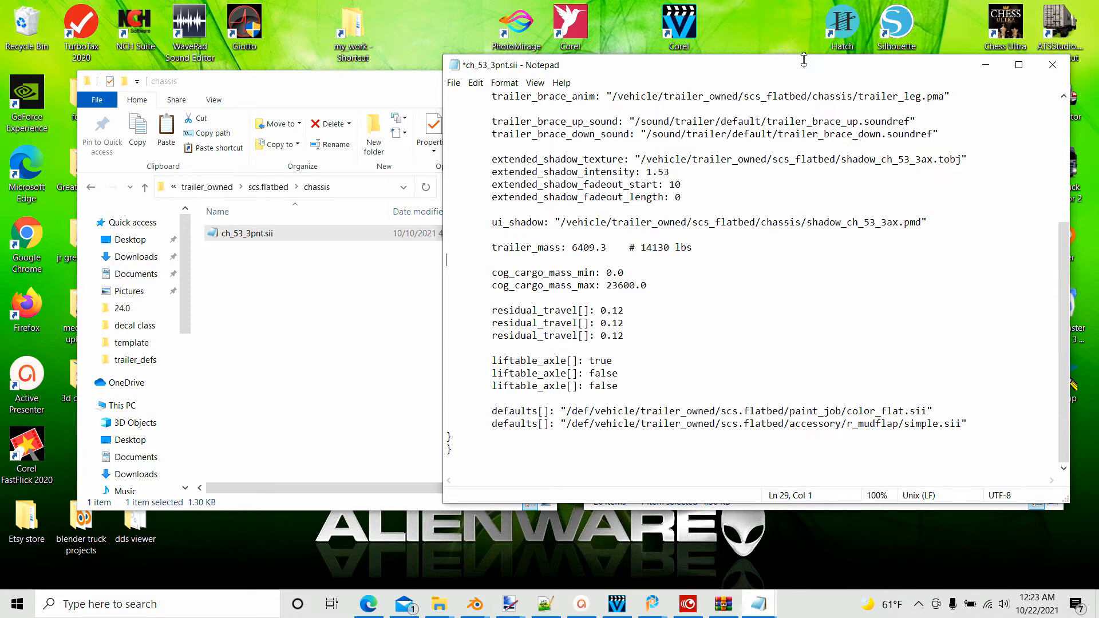
left_click_drag(809, 67, 817, 42)
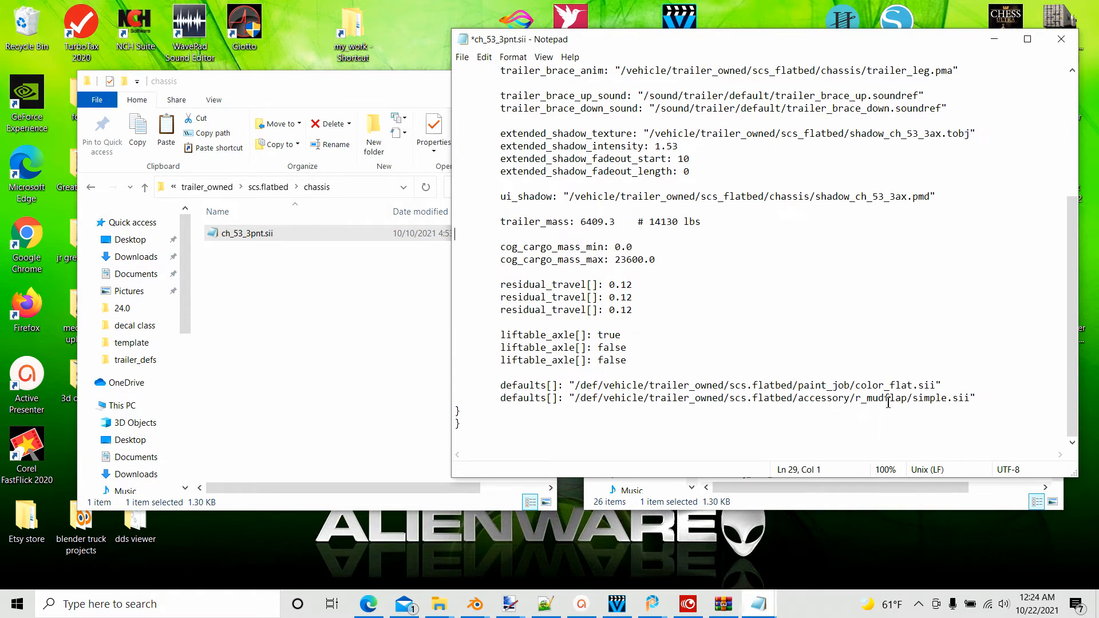
scroll(683, 349, "up", 3)
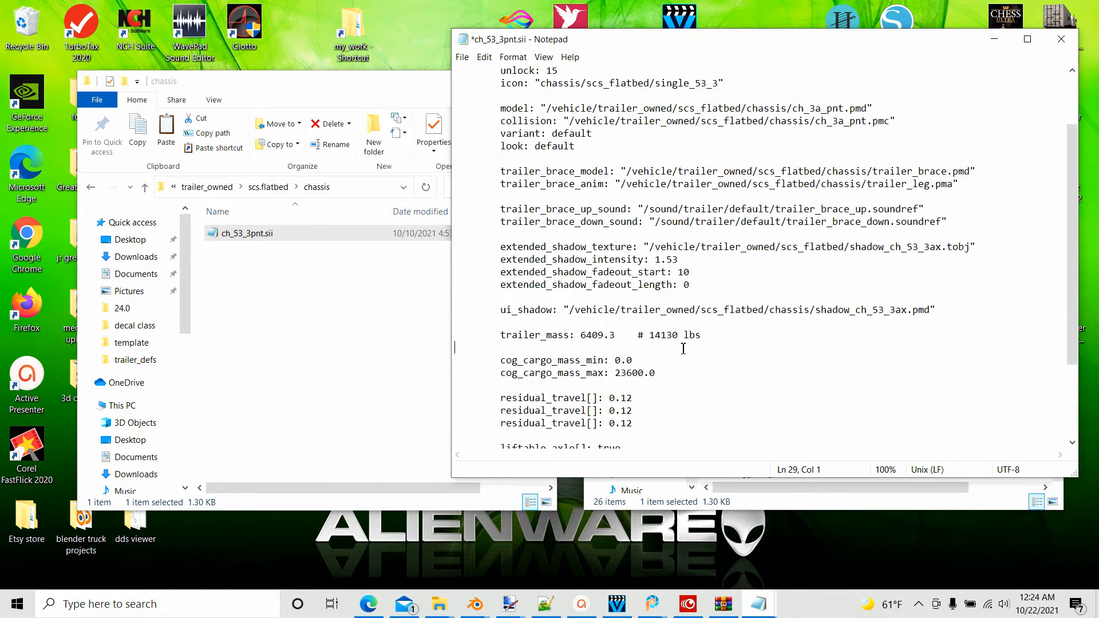
scroll(729, 332, "up", 2)
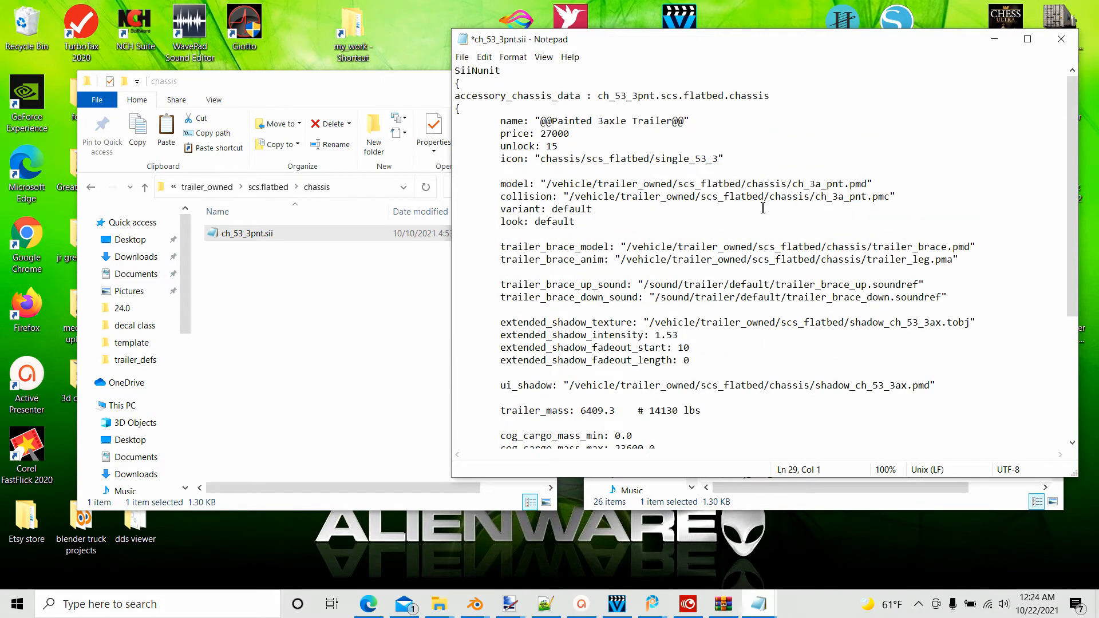
scroll(876, 231, "down", 5)
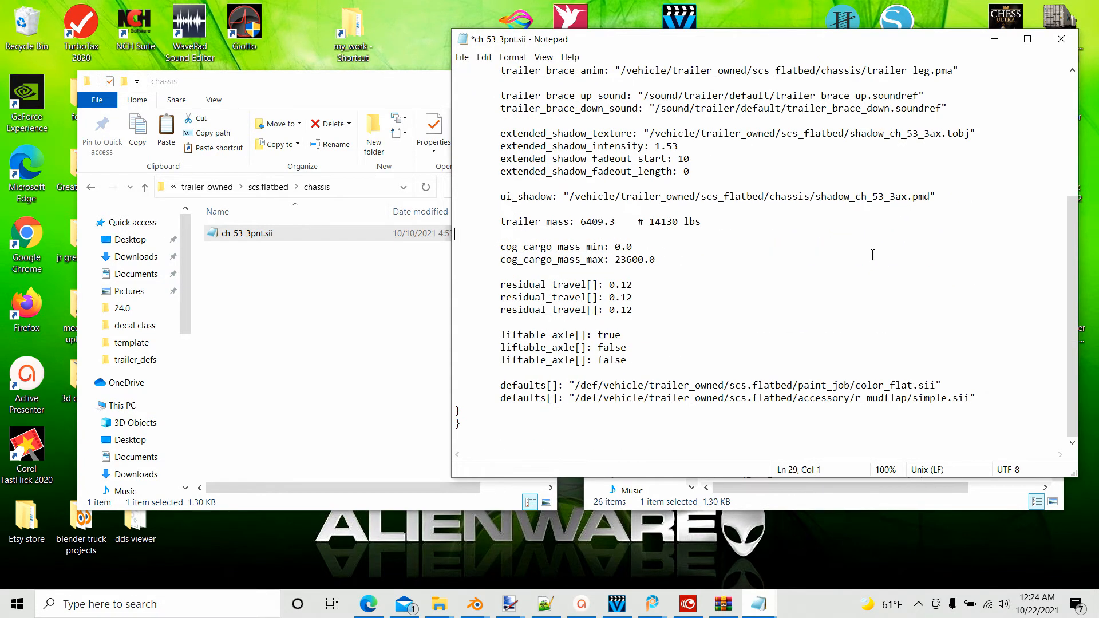
scroll(876, 273, "up", 5)
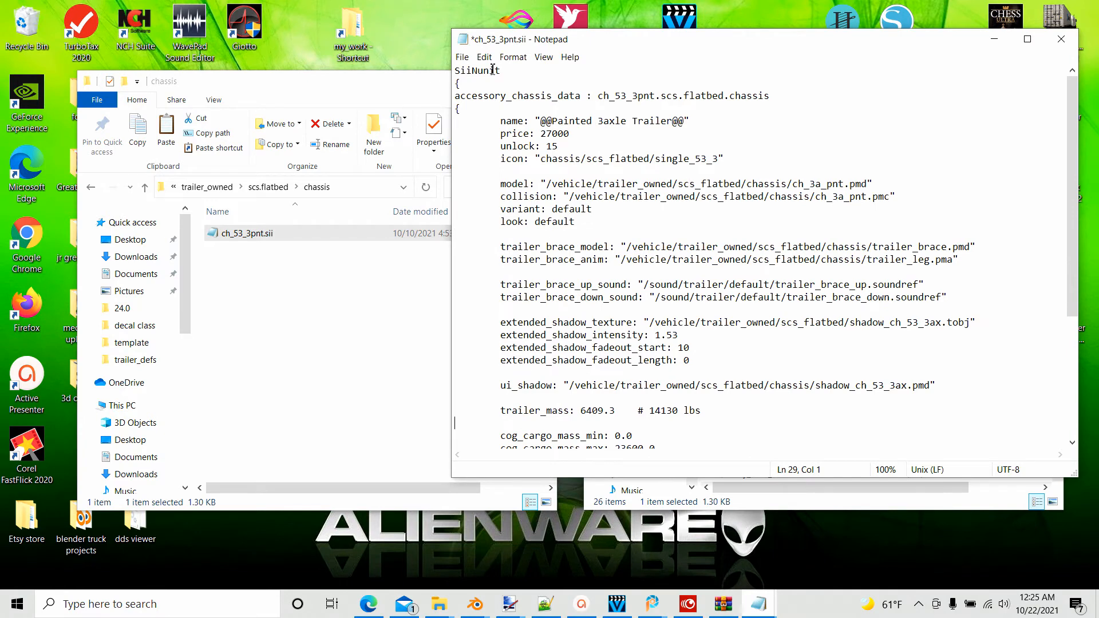
Save the edited ch_53_3pnt.sii and close it.
left_click(462, 57)
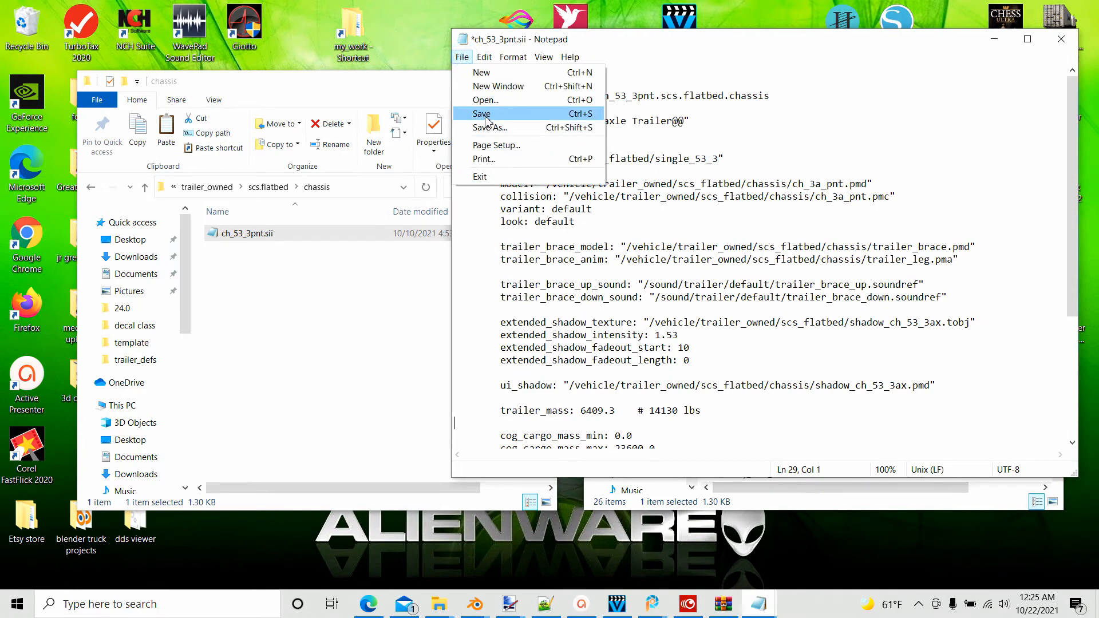
left_click(484, 114)
left_click(1060, 38)
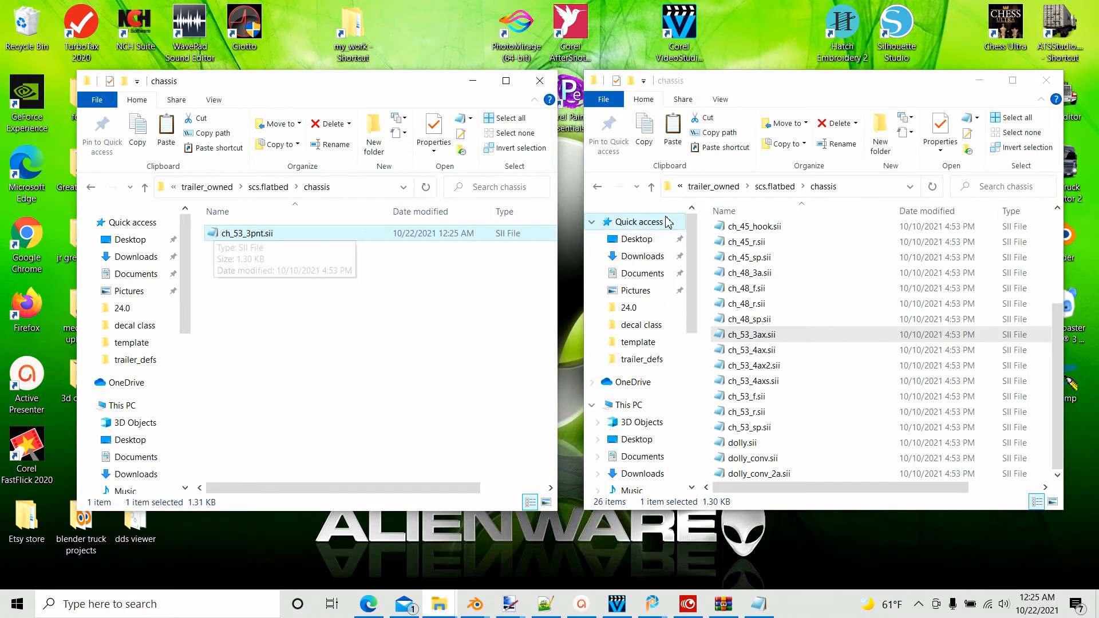
In the mod's scs.flatbed/accessory folder, create a new folder named decal.
left_click(144, 187)
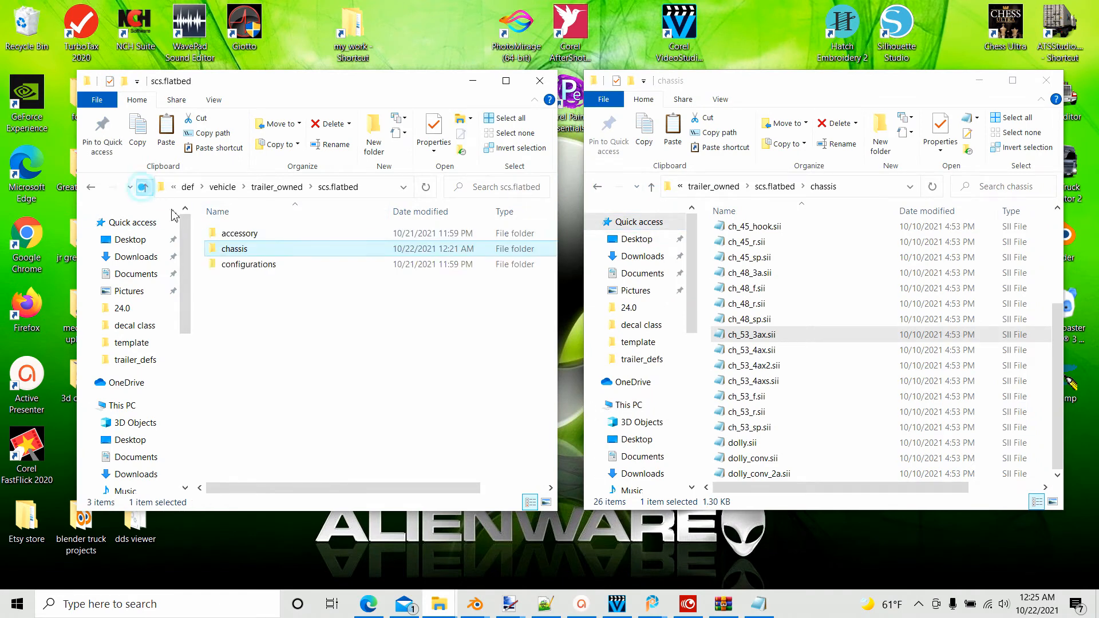
double_click(240, 234)
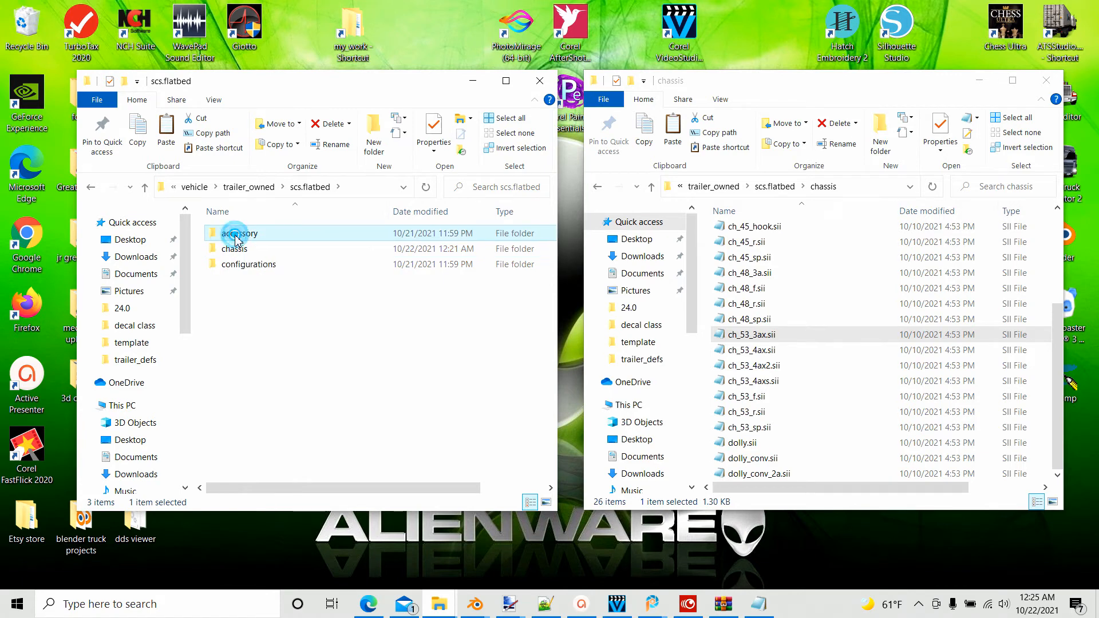
right_click(231, 270)
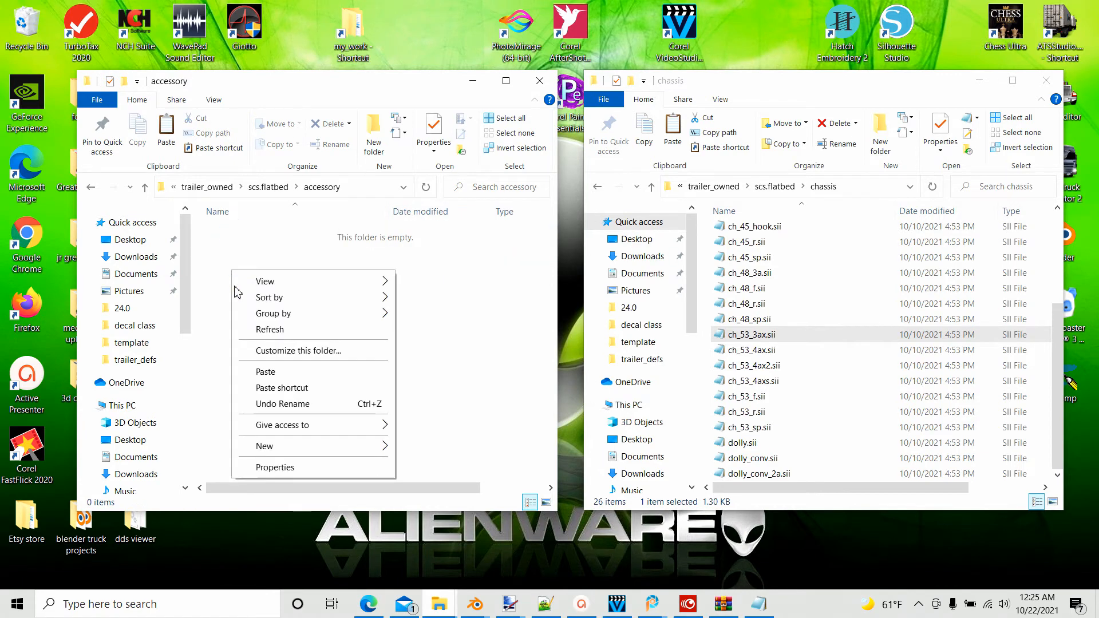
mouse_move(265, 449)
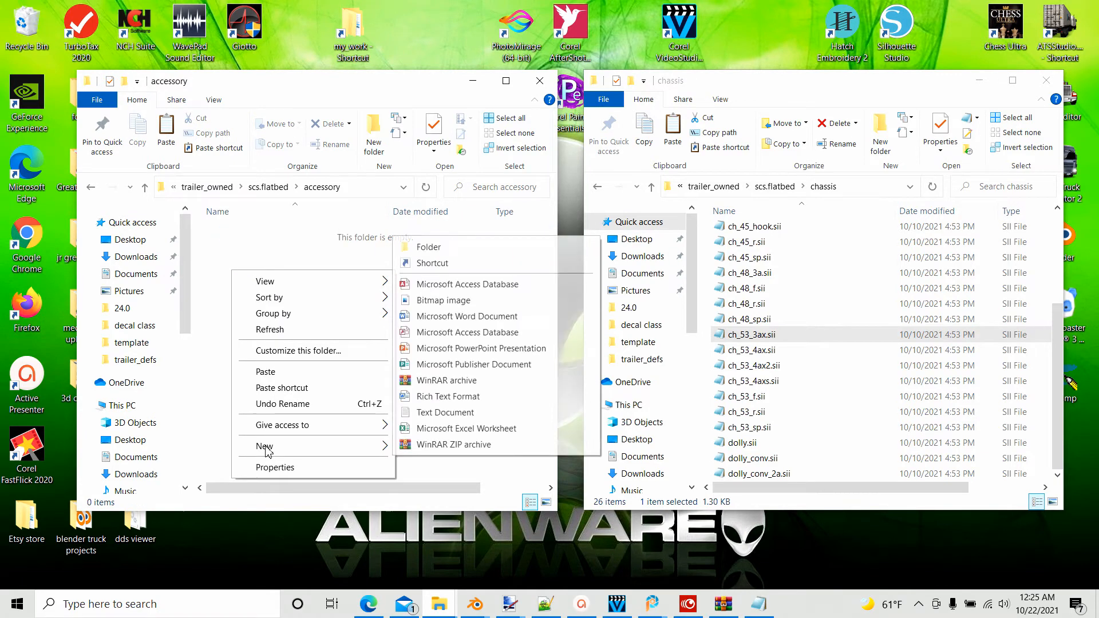
left_click(428, 247)
type("d")
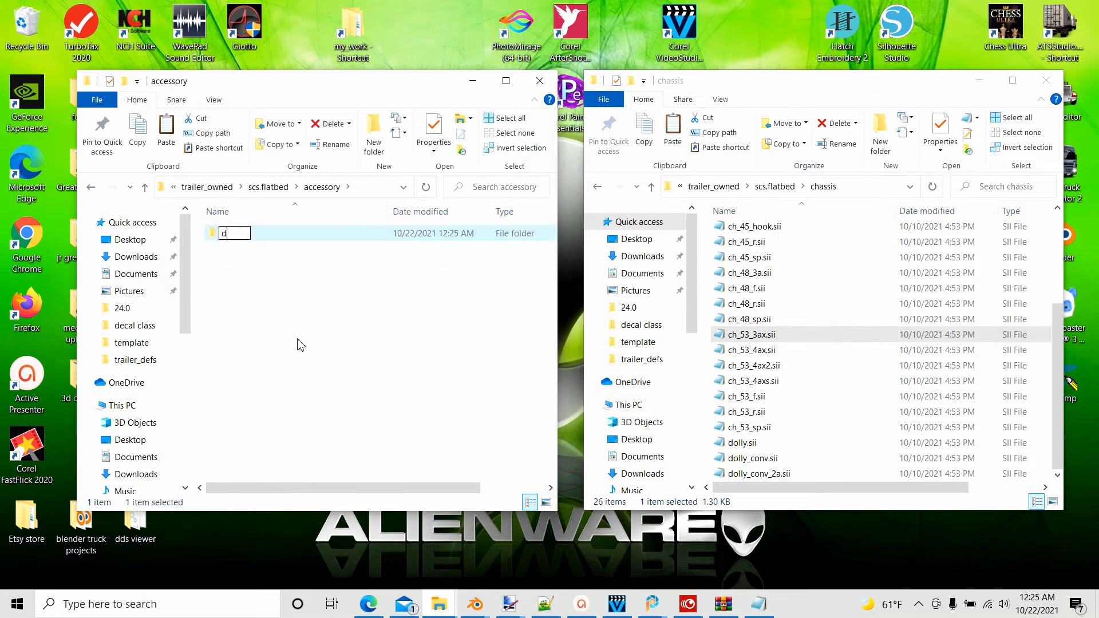
type("ecal")
left_click(278, 328)
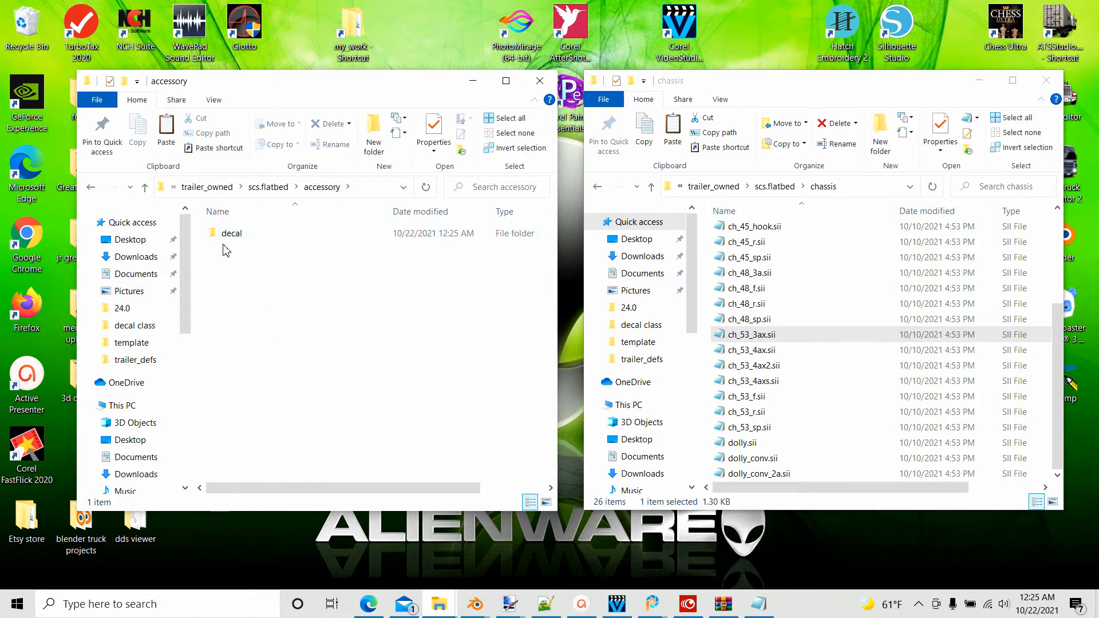
Copy light.sii from the game's scs.flatbed/accessory/f_body folder into the mod's new decal folder.
left_click(651, 187)
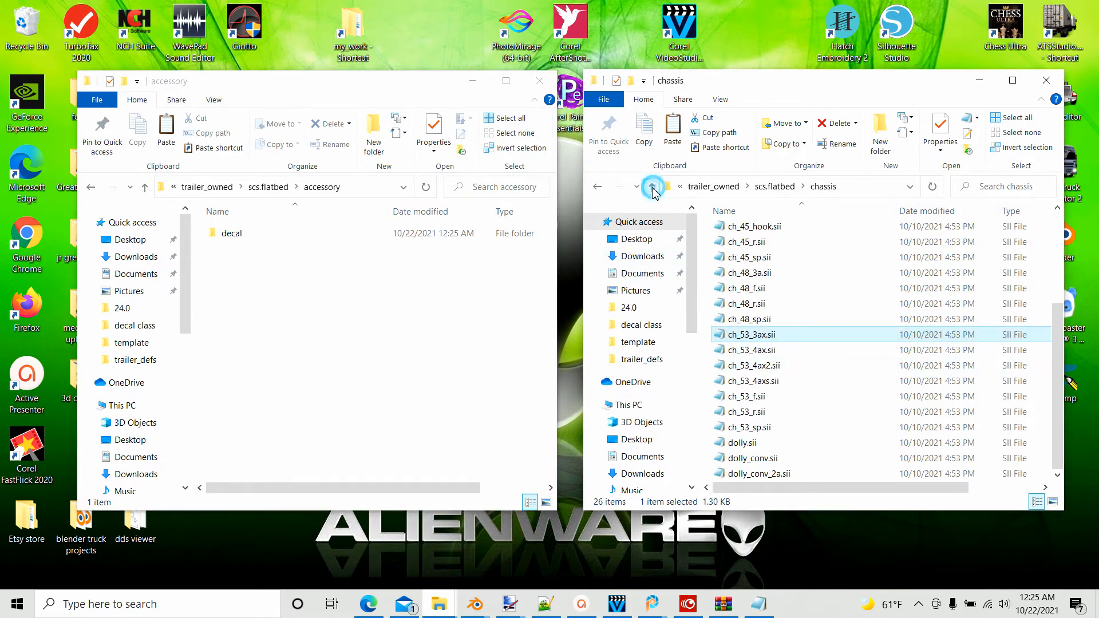
double_click(755, 236)
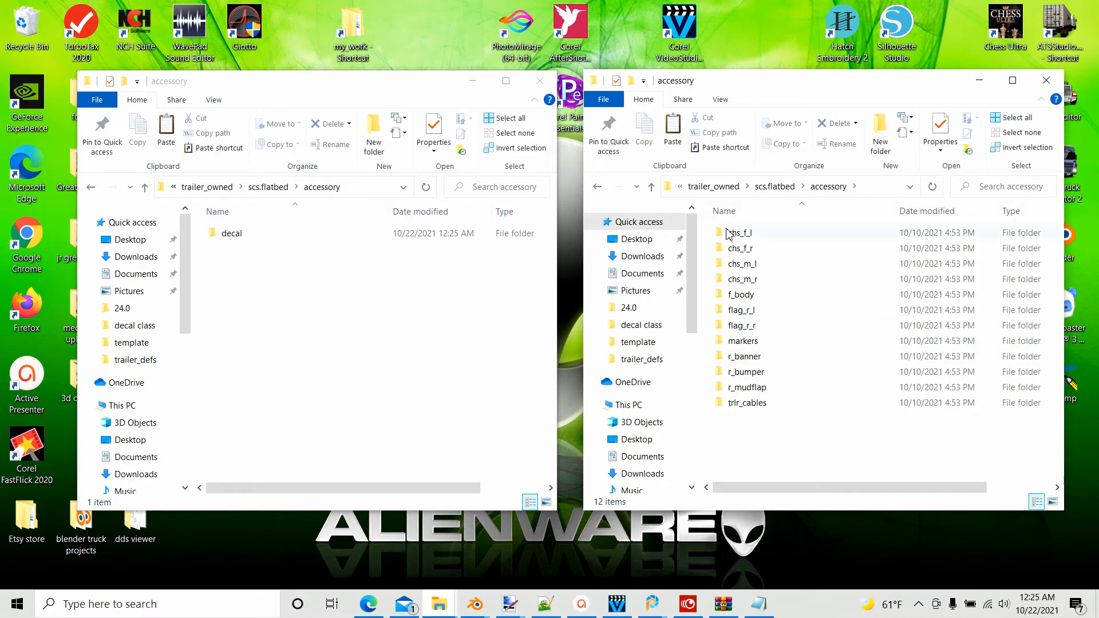
double_click(740, 295)
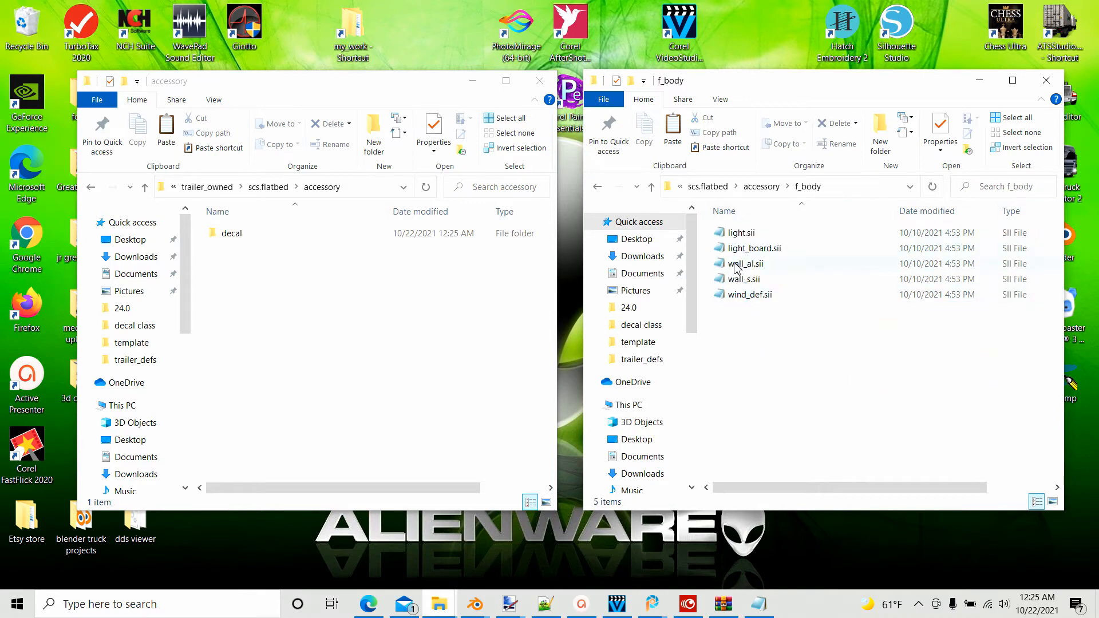
right_click(734, 233)
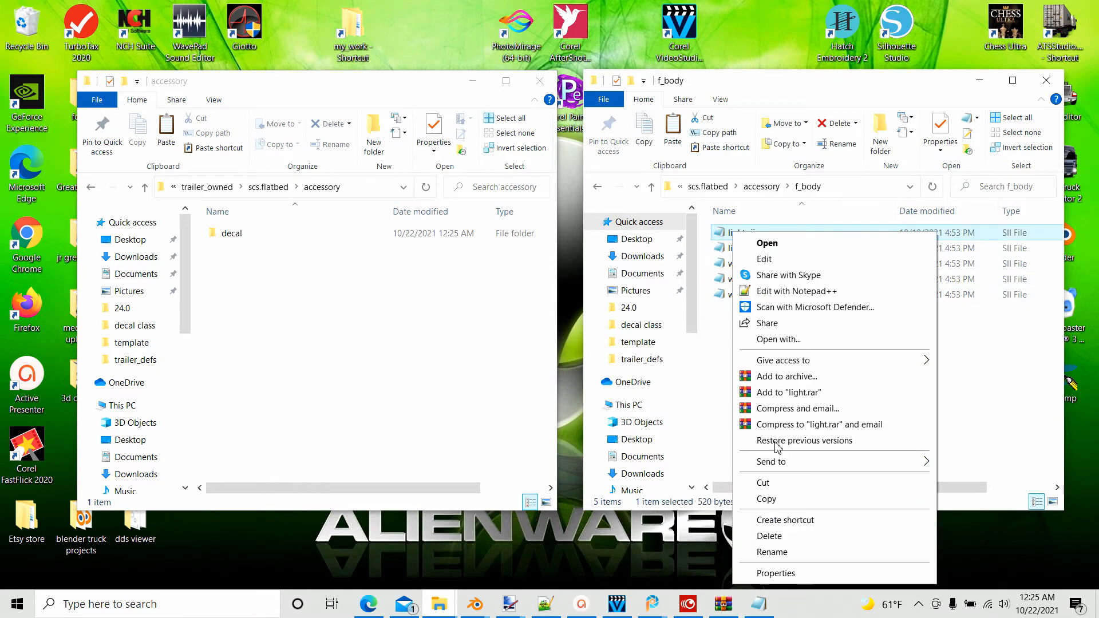
left_click(774, 501)
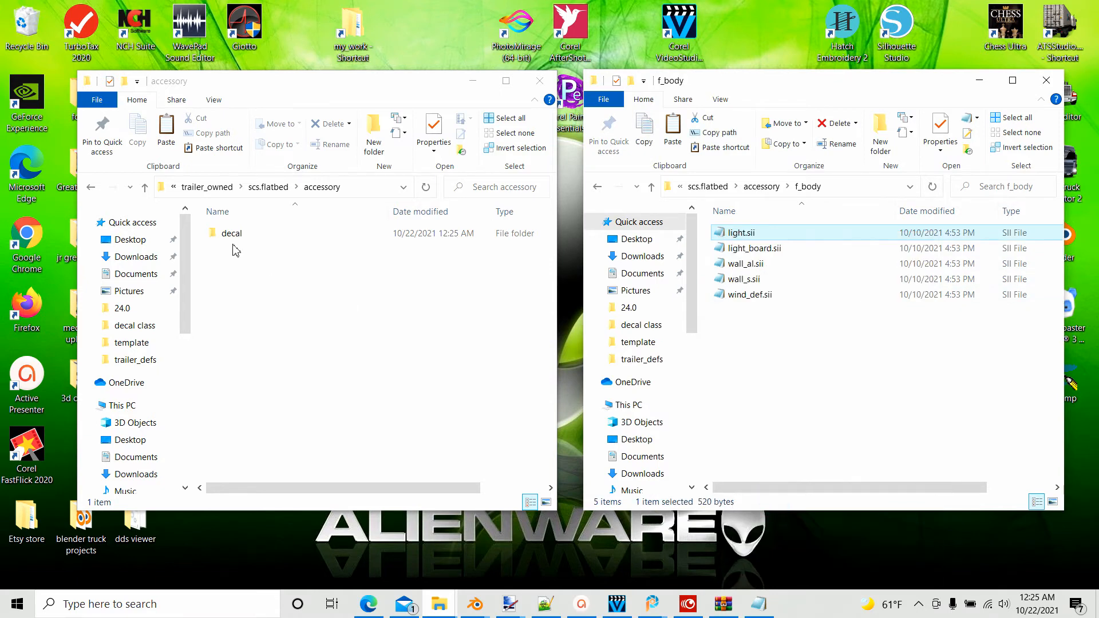
double_click(227, 238)
right_click(227, 275)
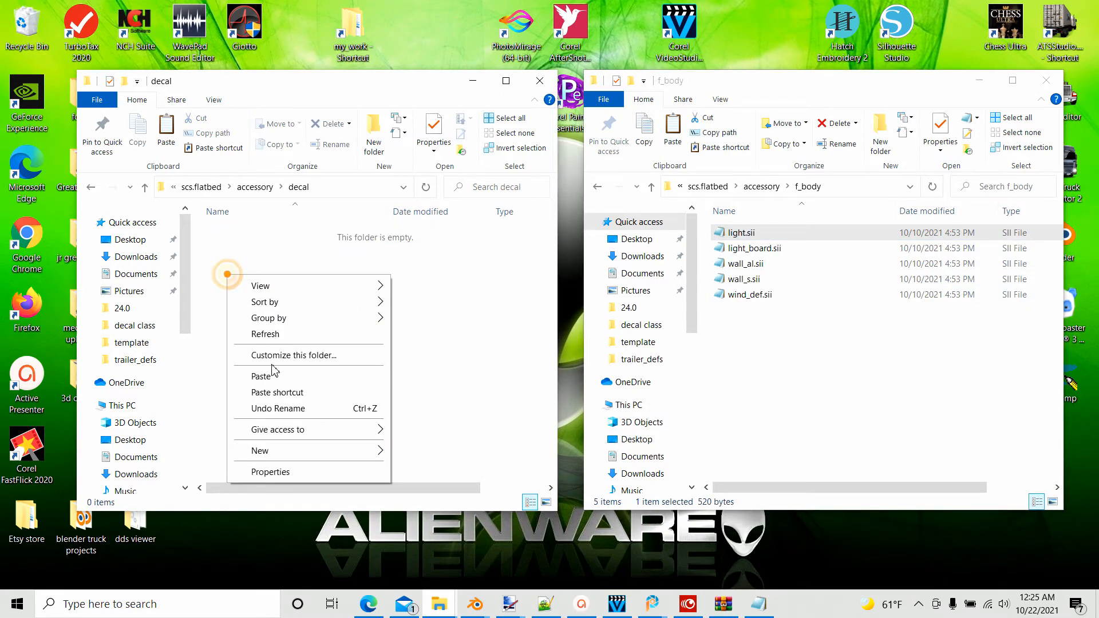
left_click(261, 377)
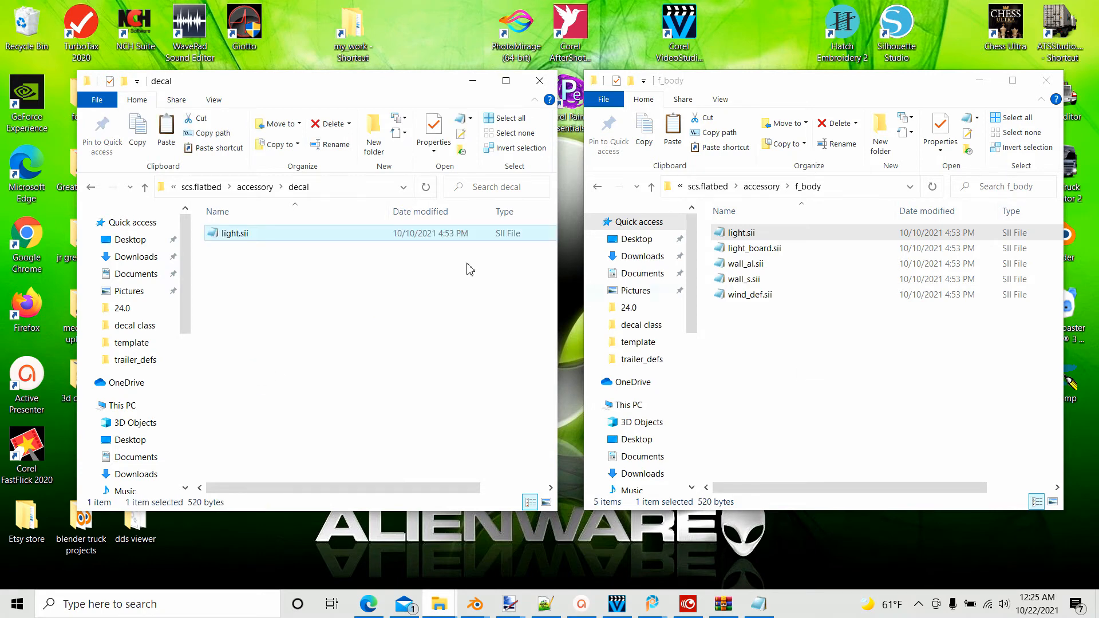
Rename the copied light.sii in the mod's decal folder as decal_1.sii.
mouse_move(748, 81)
left_mouse_down()
mouse_move(823, 78)
mouse_move(760, 68)
left_mouse_up()
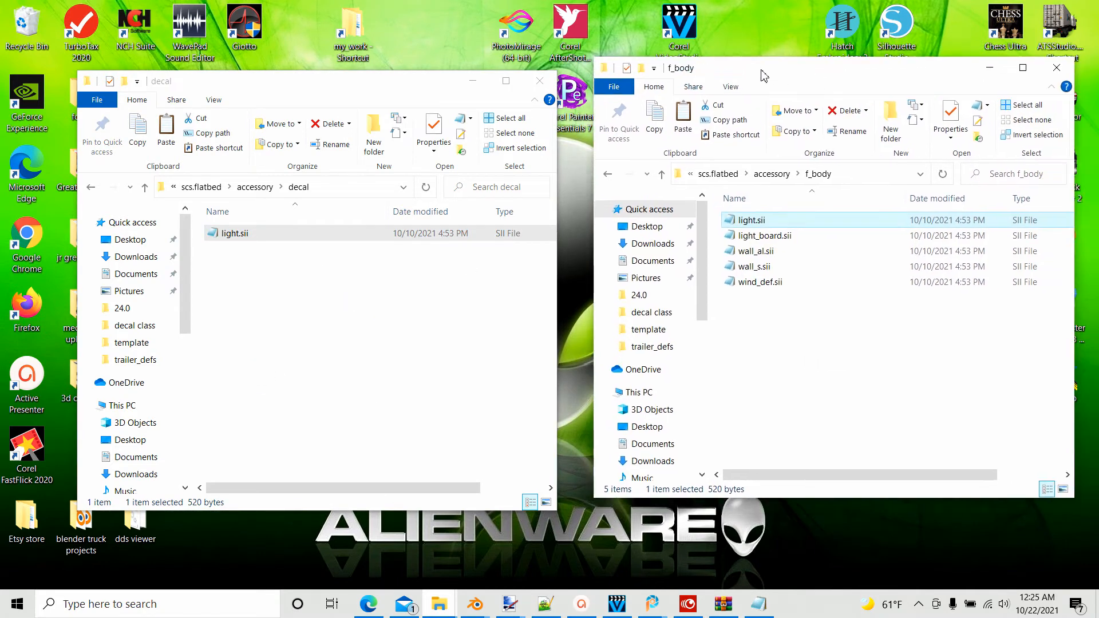
right_click(218, 235)
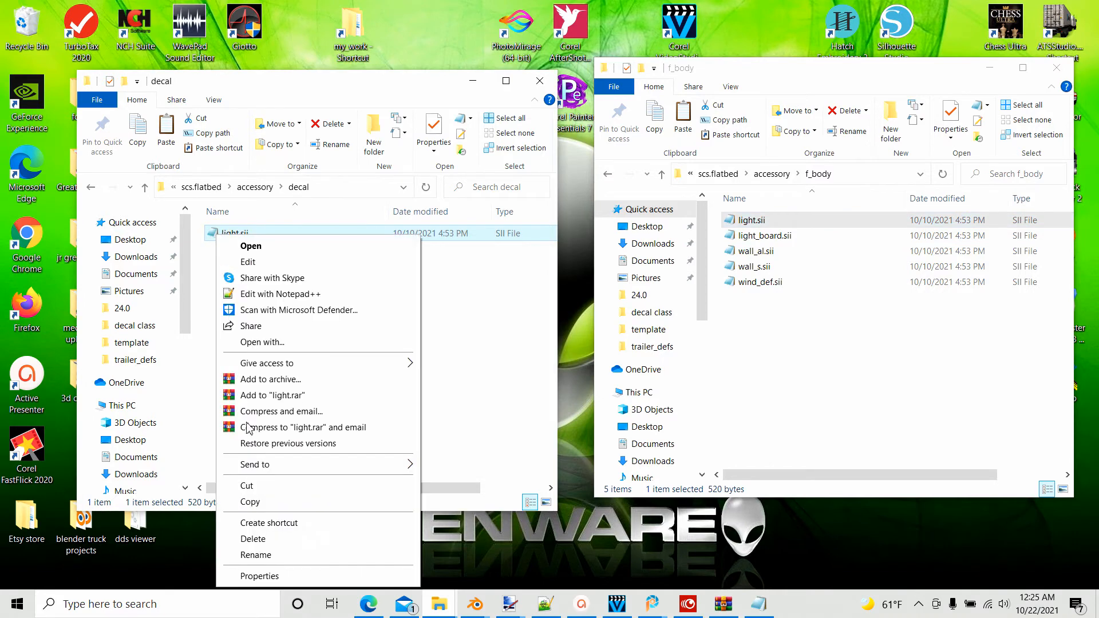
left_click(256, 554)
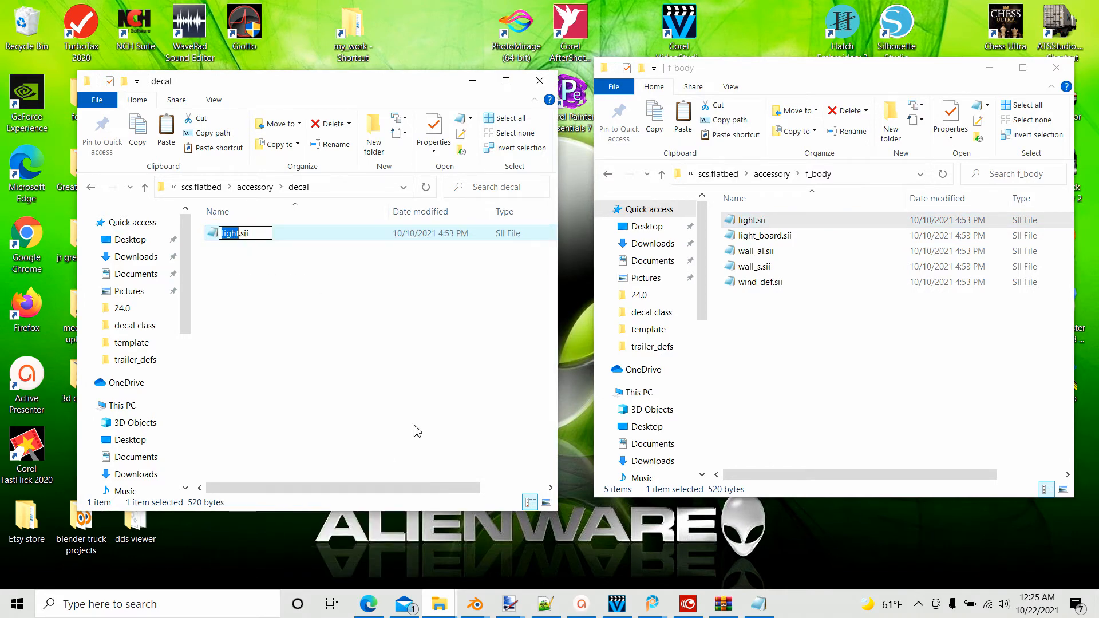
type("decal_1")
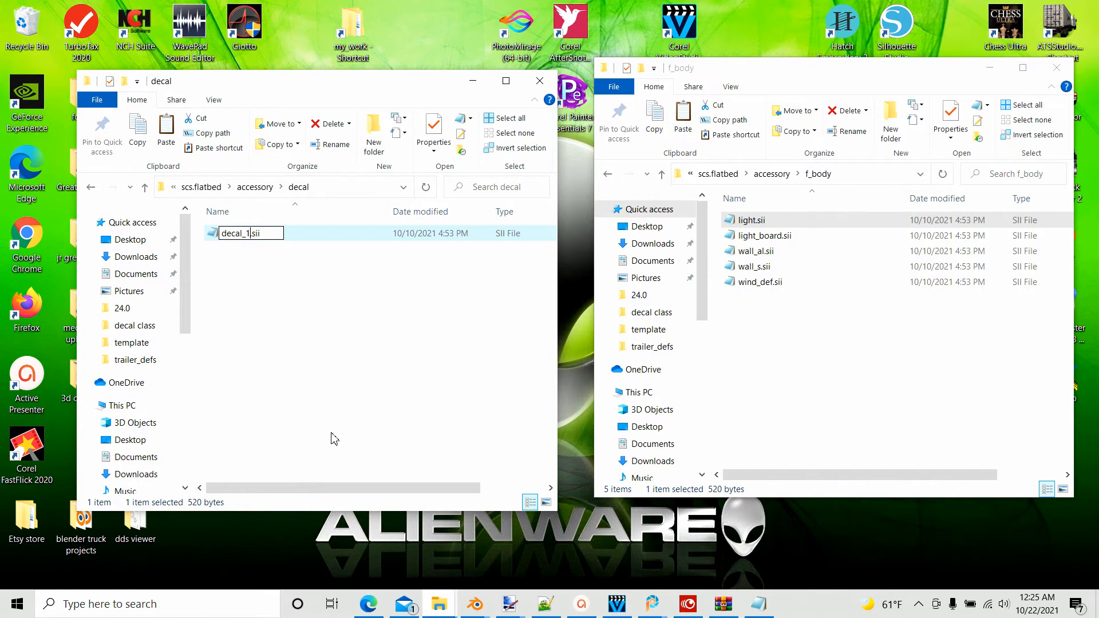
left_click(321, 408)
Open decal_1.sii and set its accessory_addon_data unit name to decal_1.scs.flatbed.decal.
double_click(223, 236)
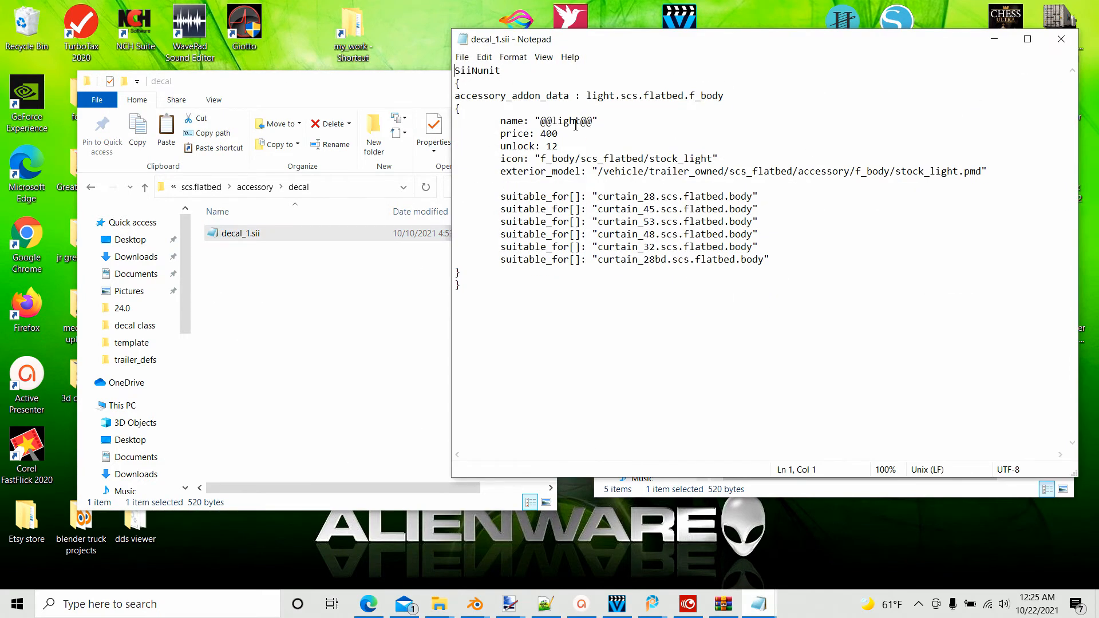
left_click_drag(587, 95, 732, 93)
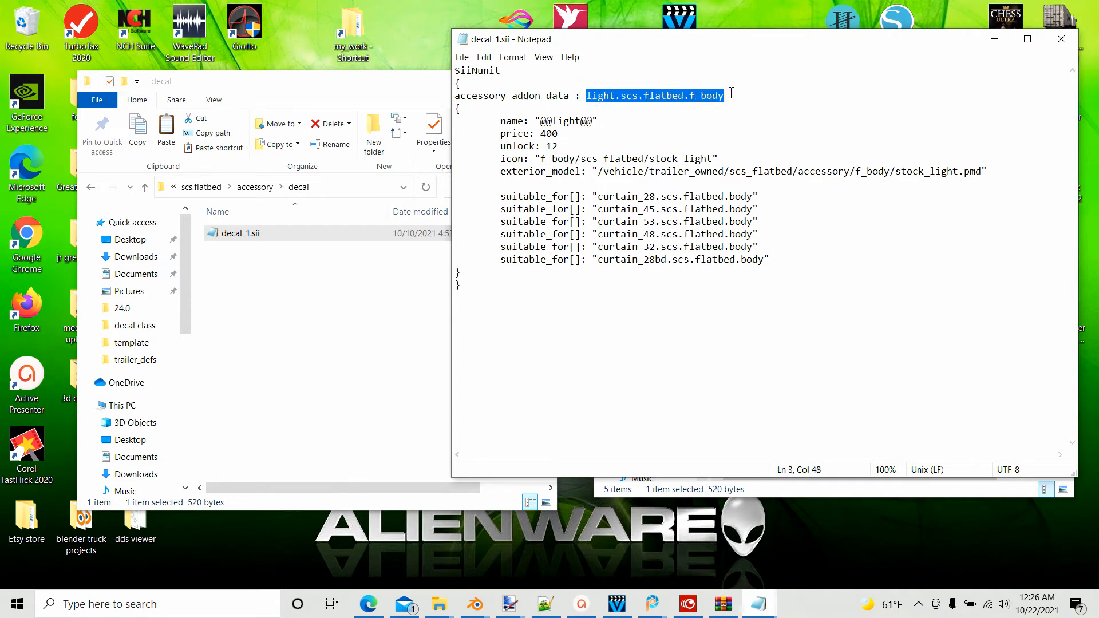
left_click(742, 127)
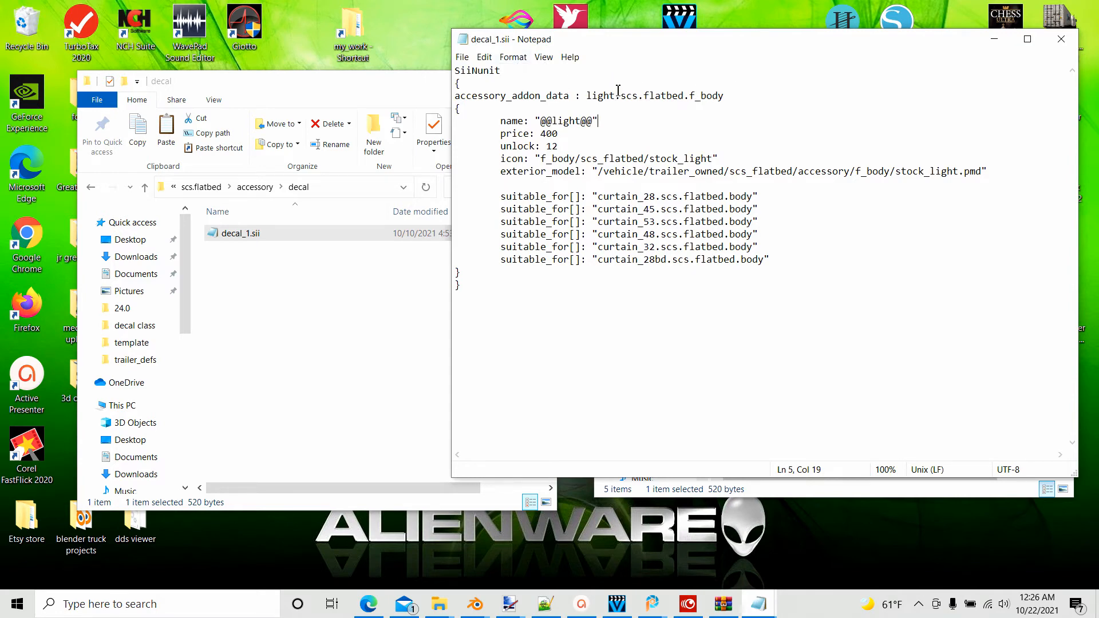
left_click_drag(617, 95, 585, 96)
type("decal_1")
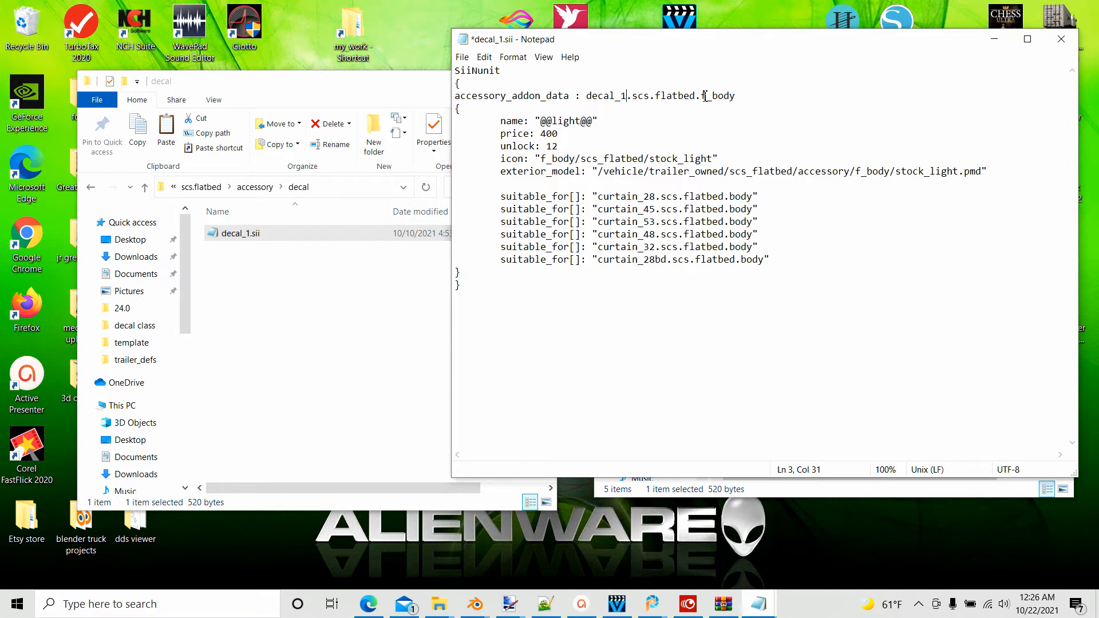
left_click_drag(703, 96, 739, 97)
type("decal")
left_click(812, 373)
Replace the accessory's name between the @@ markers with Custom Decal.
left_click(582, 123)
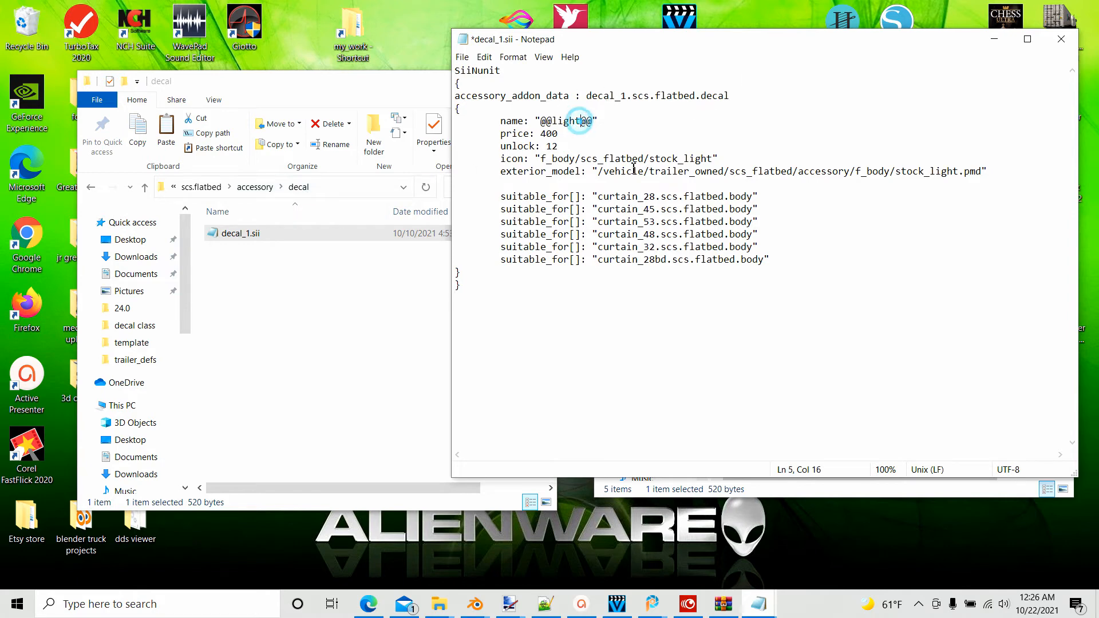
key("BackSpace")
key("BackSpace")
key("BackSpace")
key("BackSpace")
key("BackSpace")
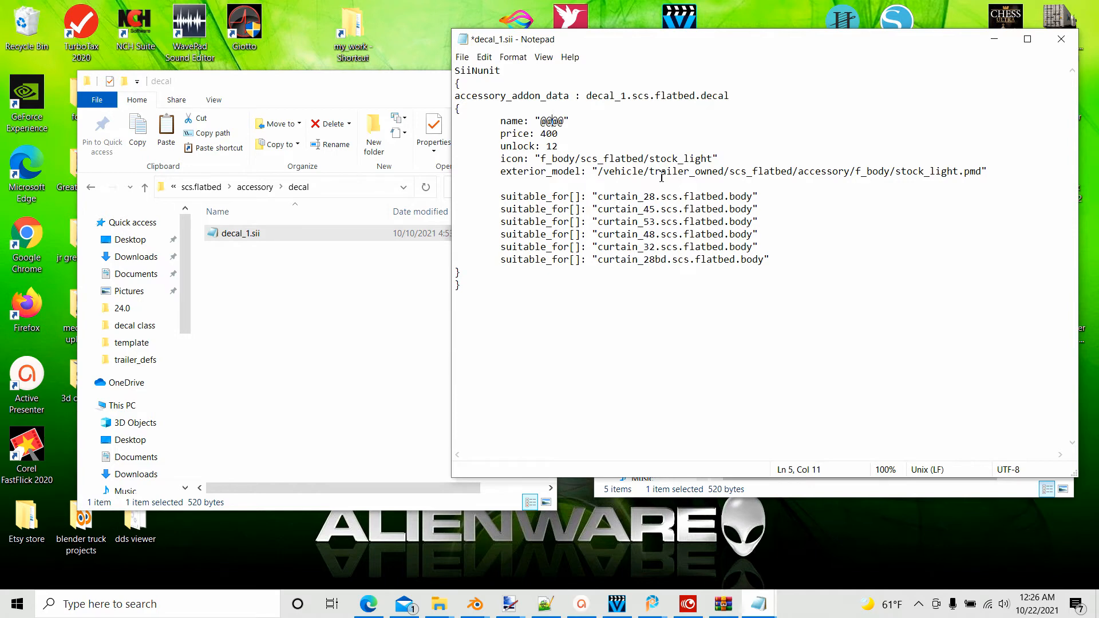
type("Custom Decal")
Set the decal's price to 125 and its unlock level to 1.
left_click_drag(559, 135, 545, 141)
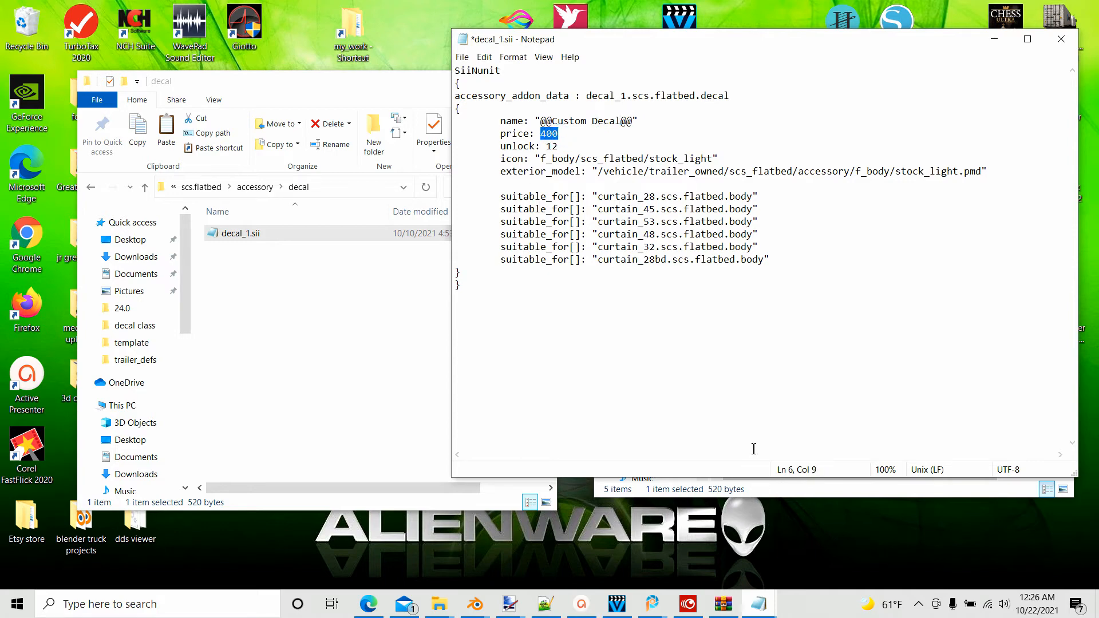
type("125")
left_click(632, 372)
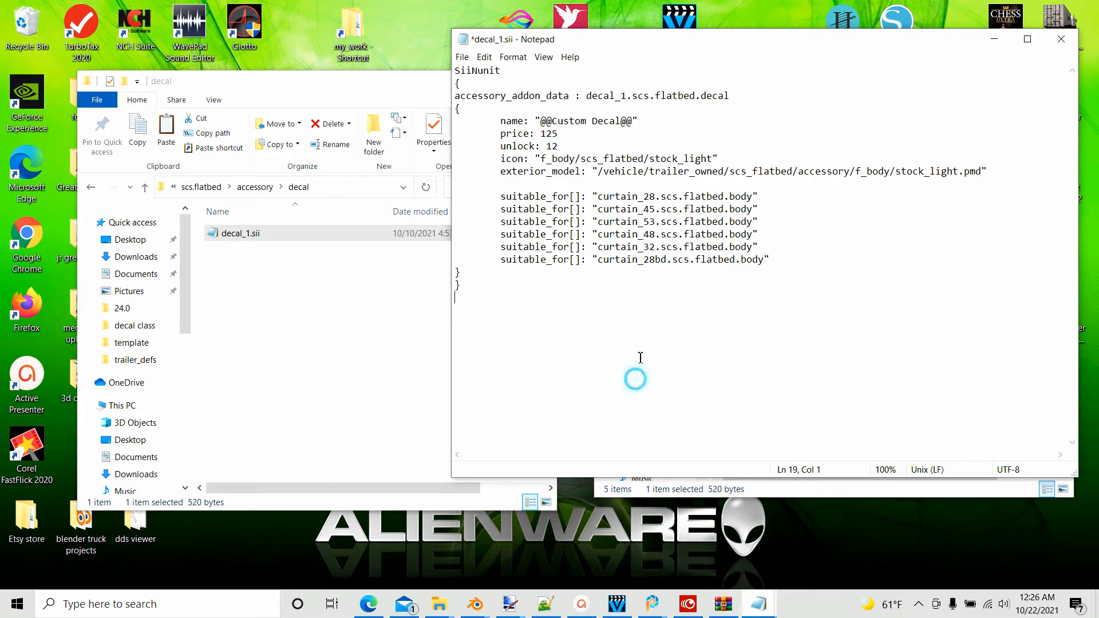
left_click_drag(568, 145, 546, 146)
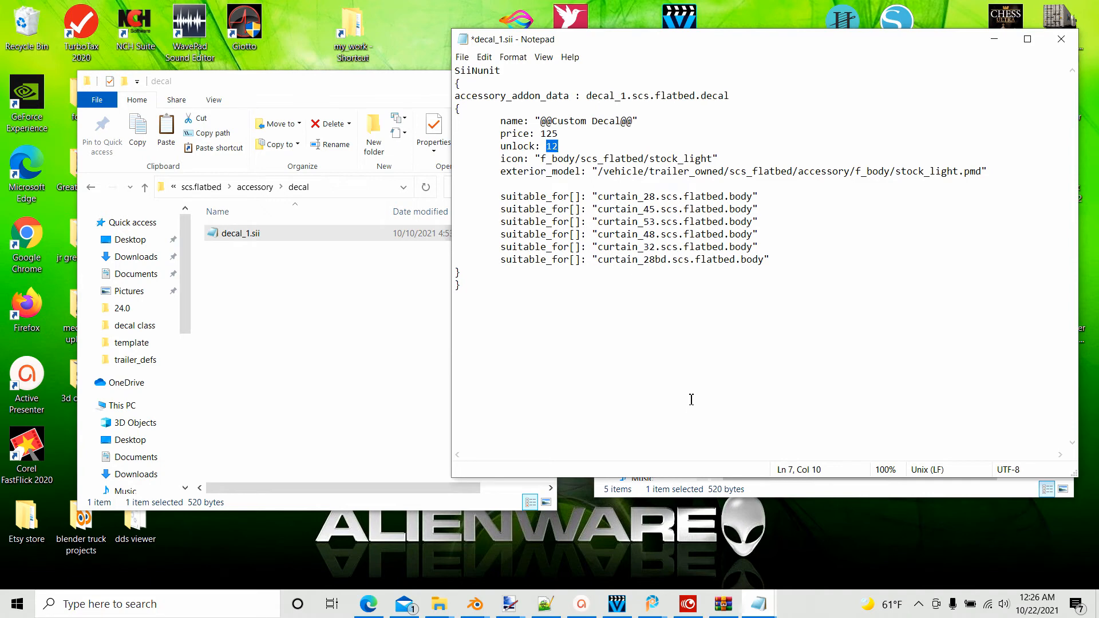
type("1")
Point the exterior_model path to /vehicle/trailer_owned/scs_flatbed/accessory/decal/decal_1.pmd.
left_click_drag(716, 44, 703, 31)
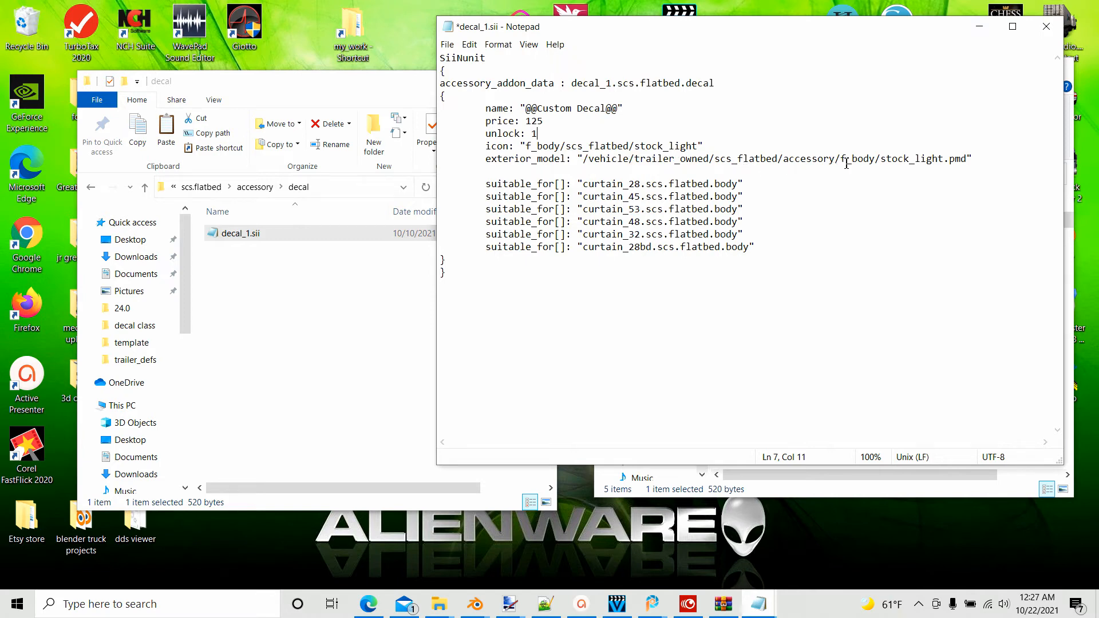
left_click_drag(843, 159, 876, 159)
type("decal")
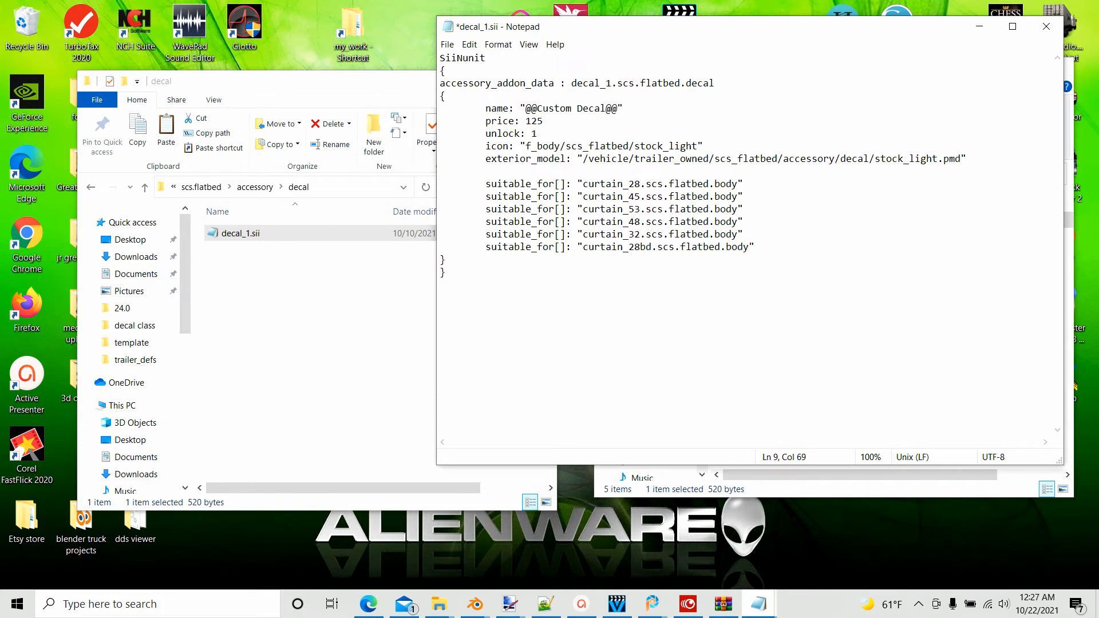
left_click_drag(939, 161, 882, 168)
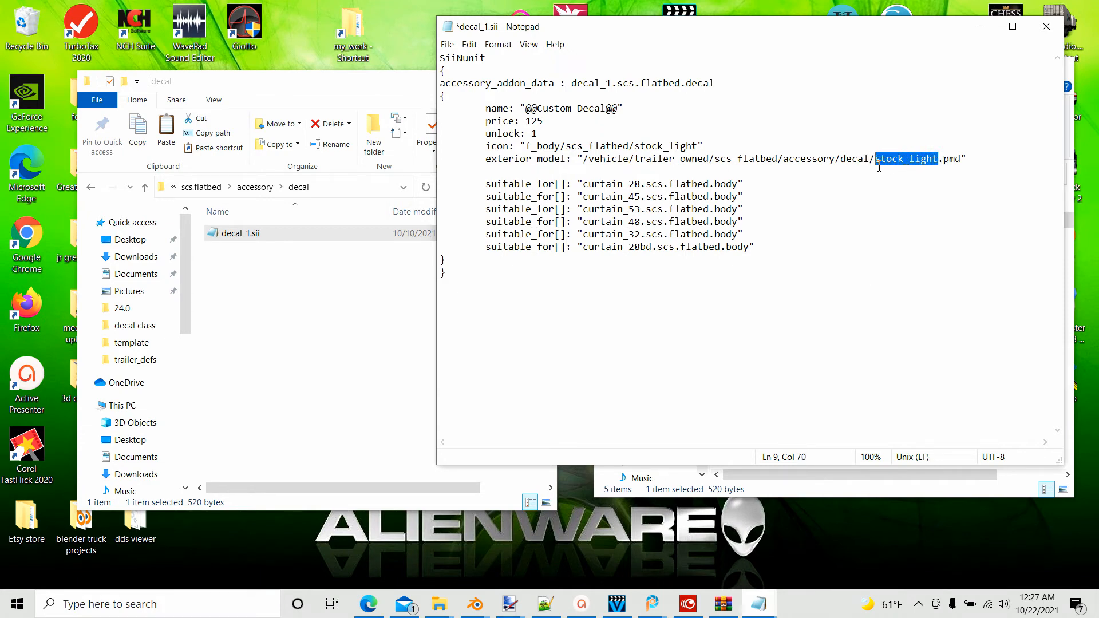
key("BackSpace")
key("BackSpace")
type("deca")
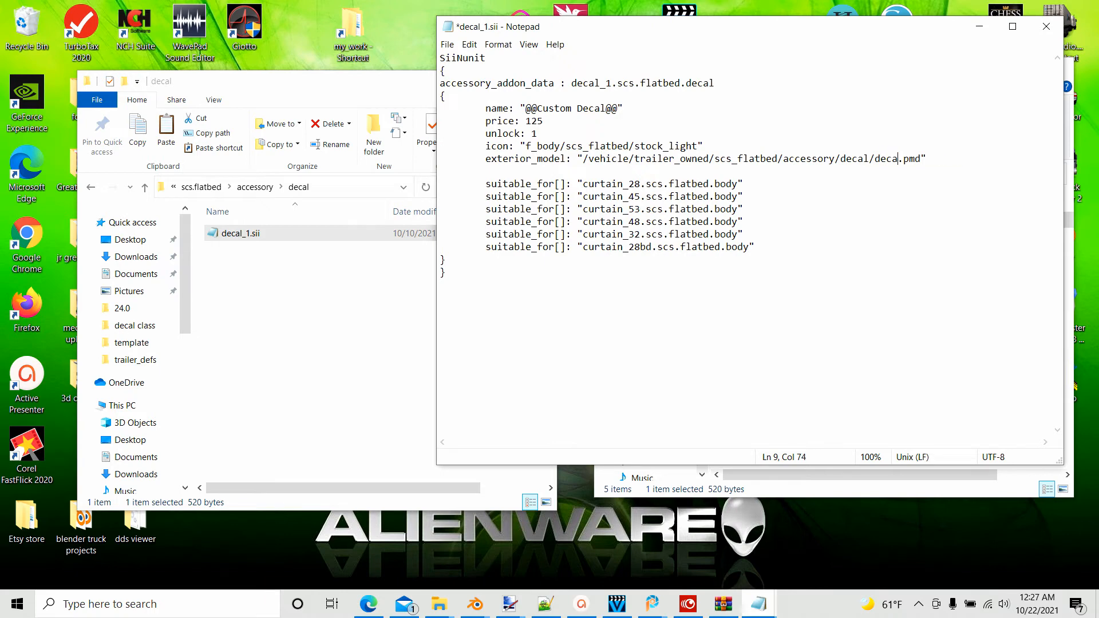
type("l_1")
left_click(890, 347)
Delete all the suitable_for lines from decal_1.sii, then save and close the file.
left_click_drag(768, 247, 446, 189)
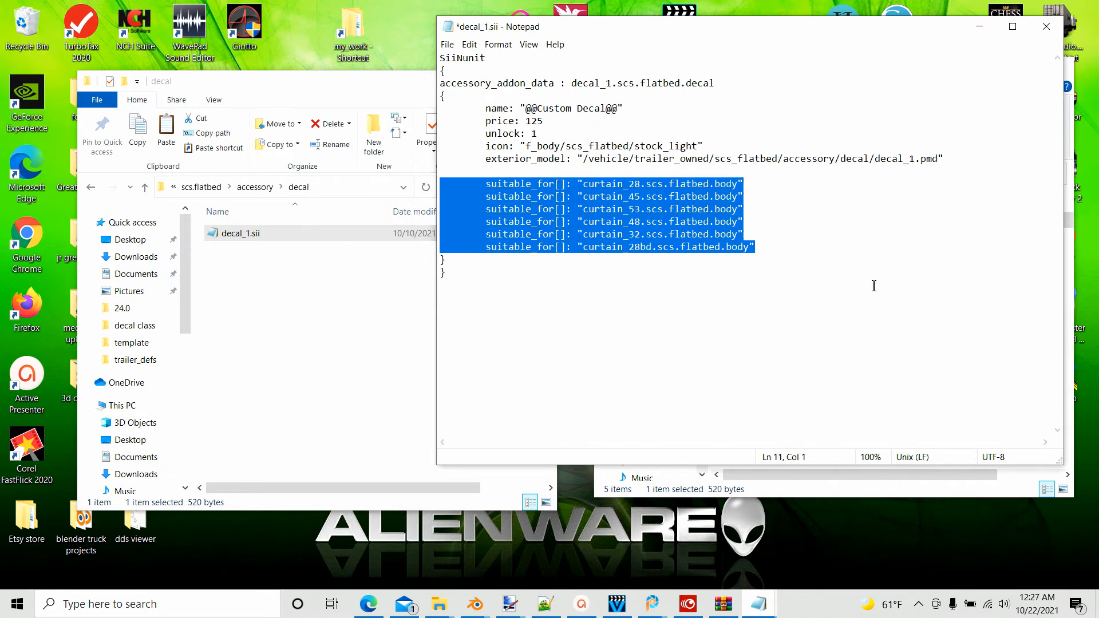
key("Delete")
left_click(617, 285)
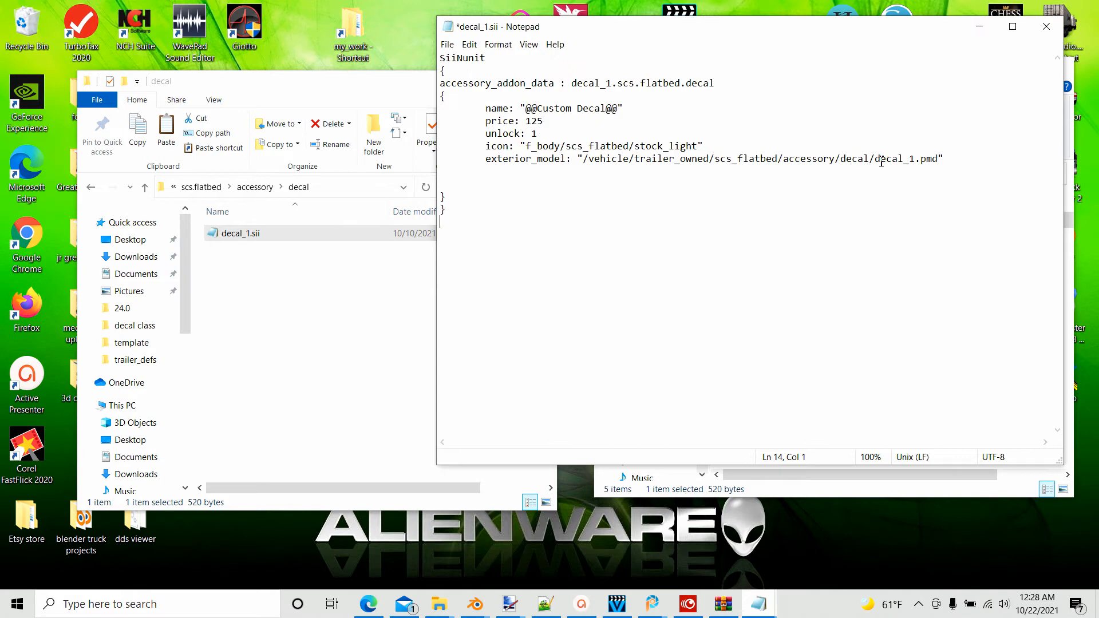
left_click(446, 46)
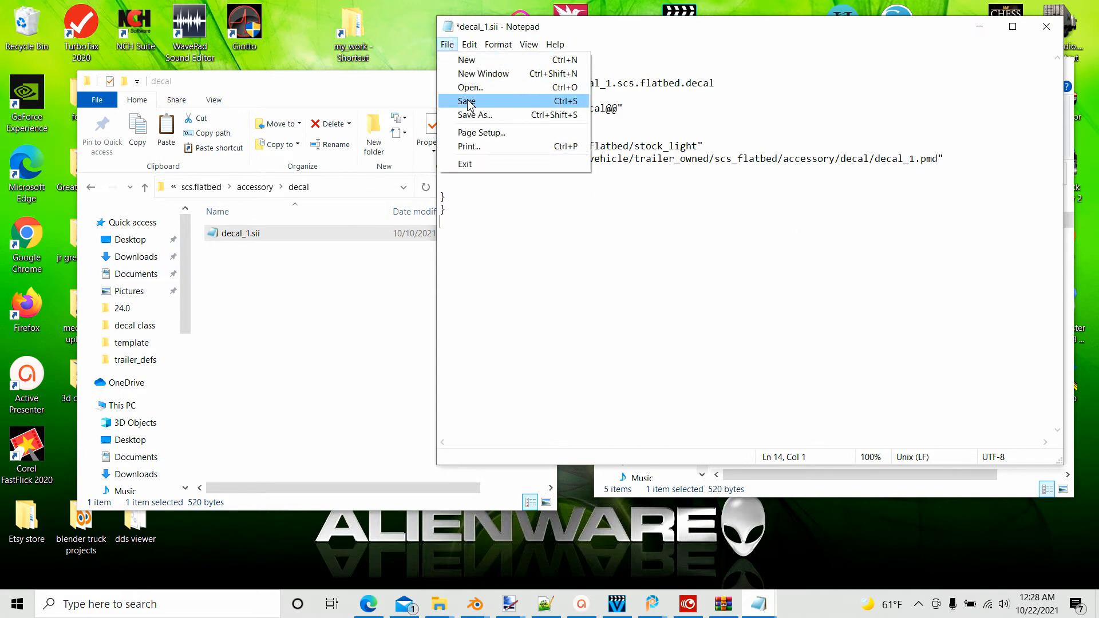
left_click(467, 102)
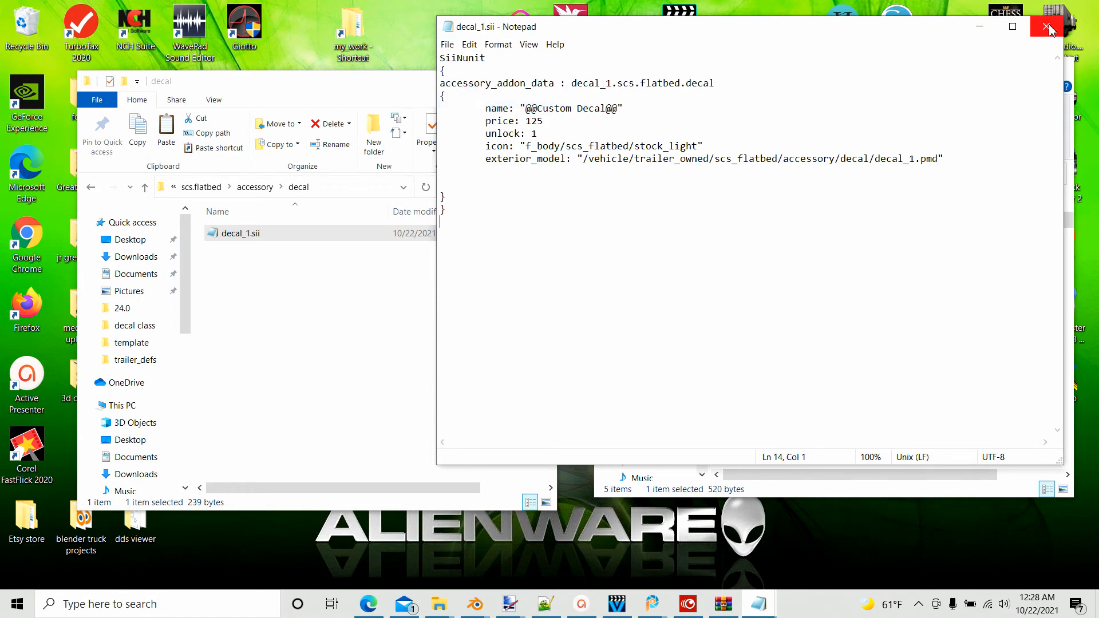
left_click(1050, 30)
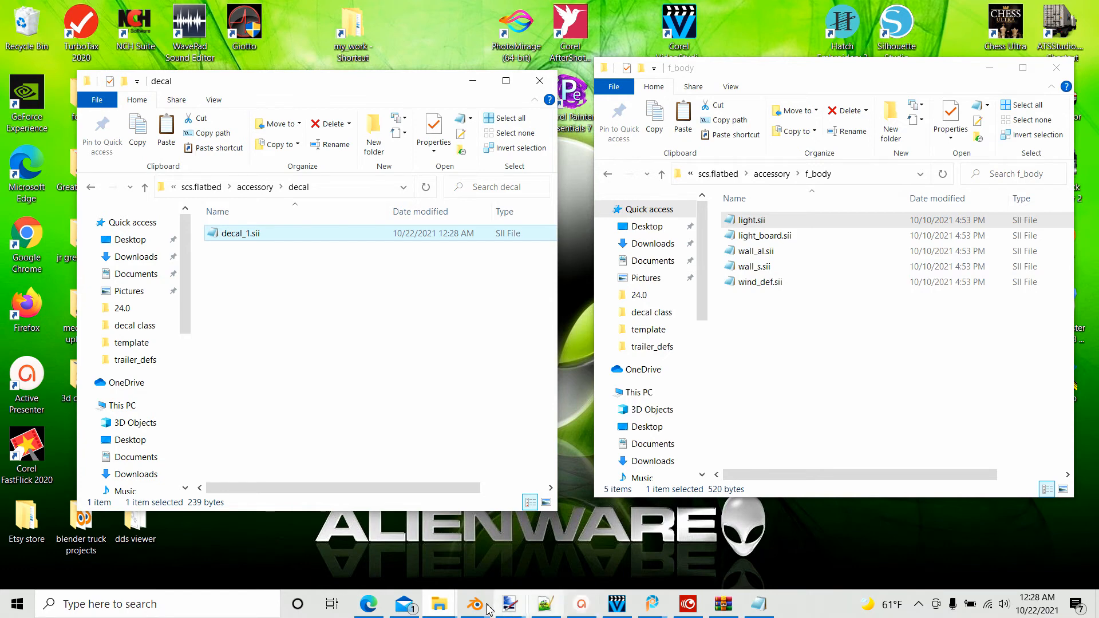
Check the decal objects in Blender's chassis_decal scene, then duplicate decal_1.sii within the mod's decal folder.
mouse_move(475, 608)
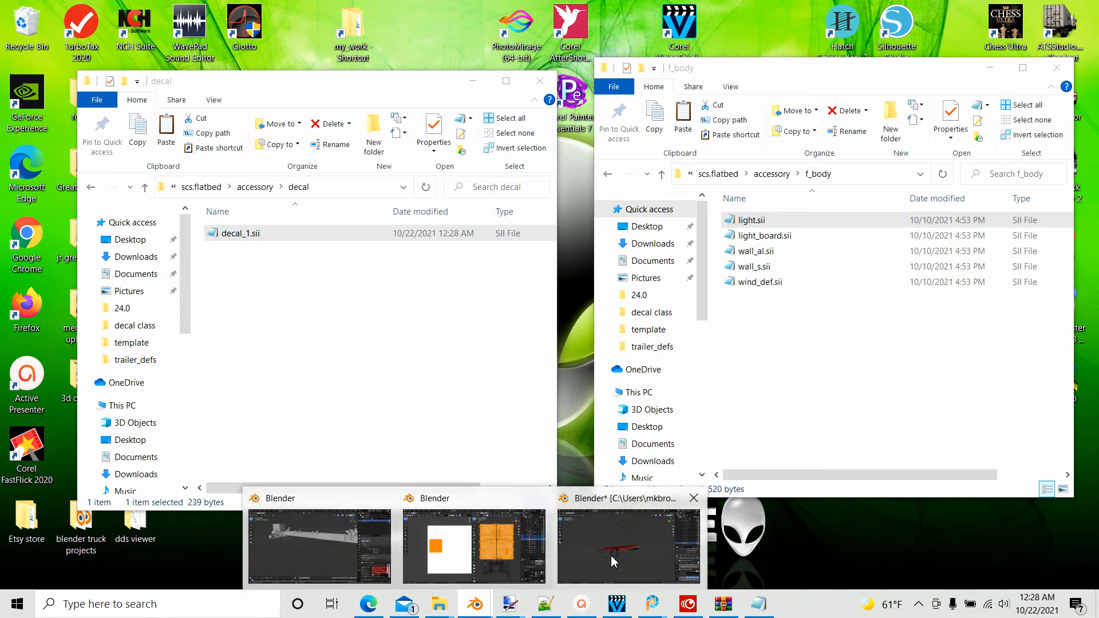
left_click(630, 558)
scroll(981, 208, "down", 10)
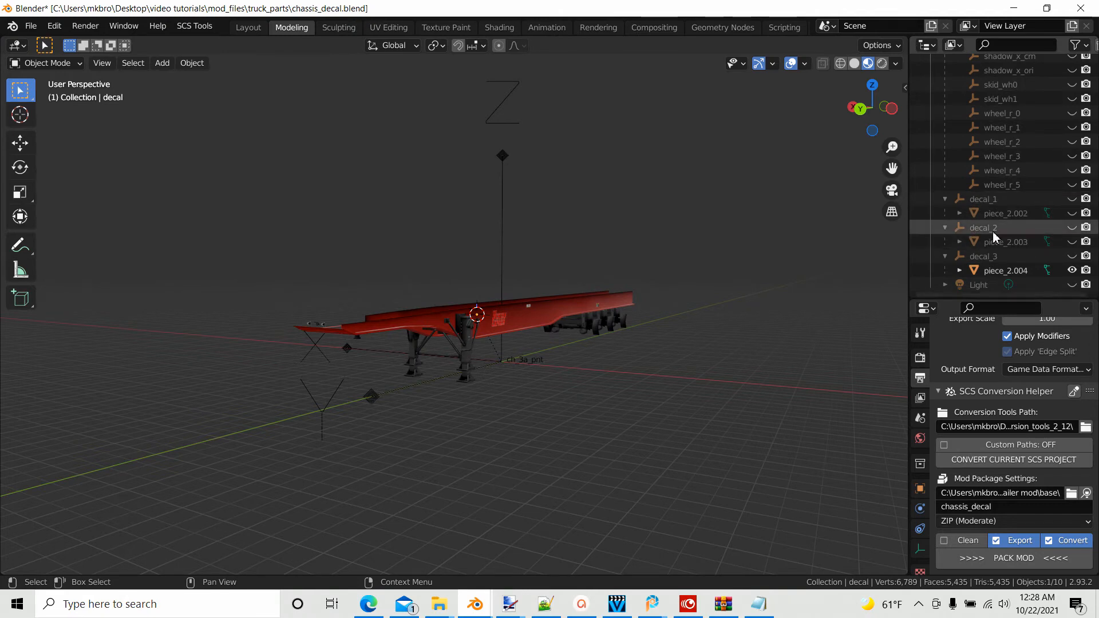
left_click(1013, 8)
right_click(224, 236)
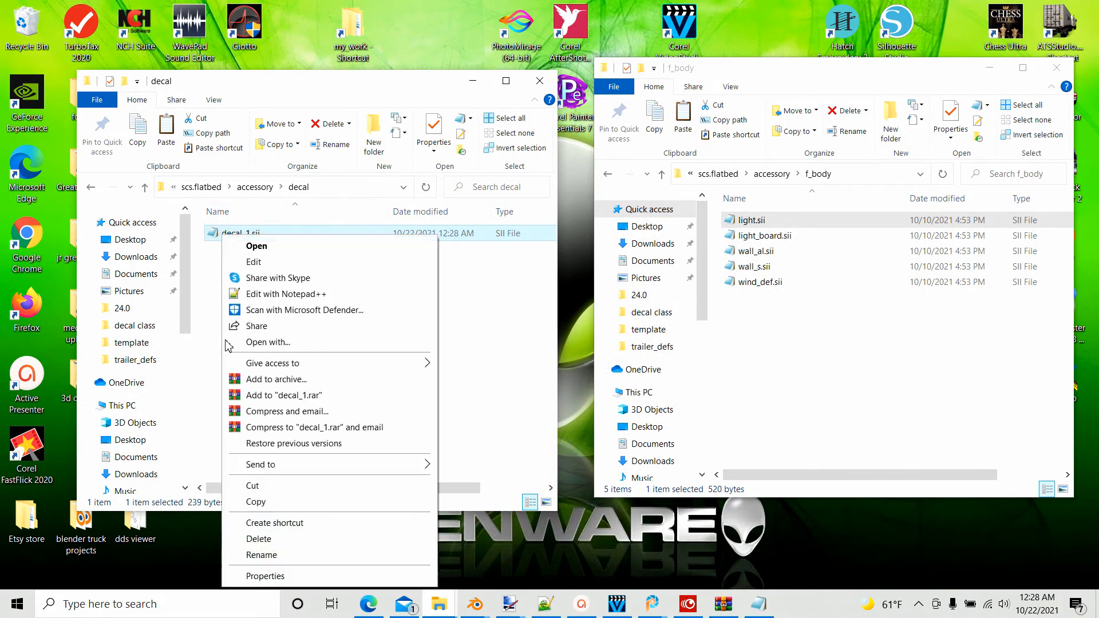
left_click(257, 501)
right_click(229, 281)
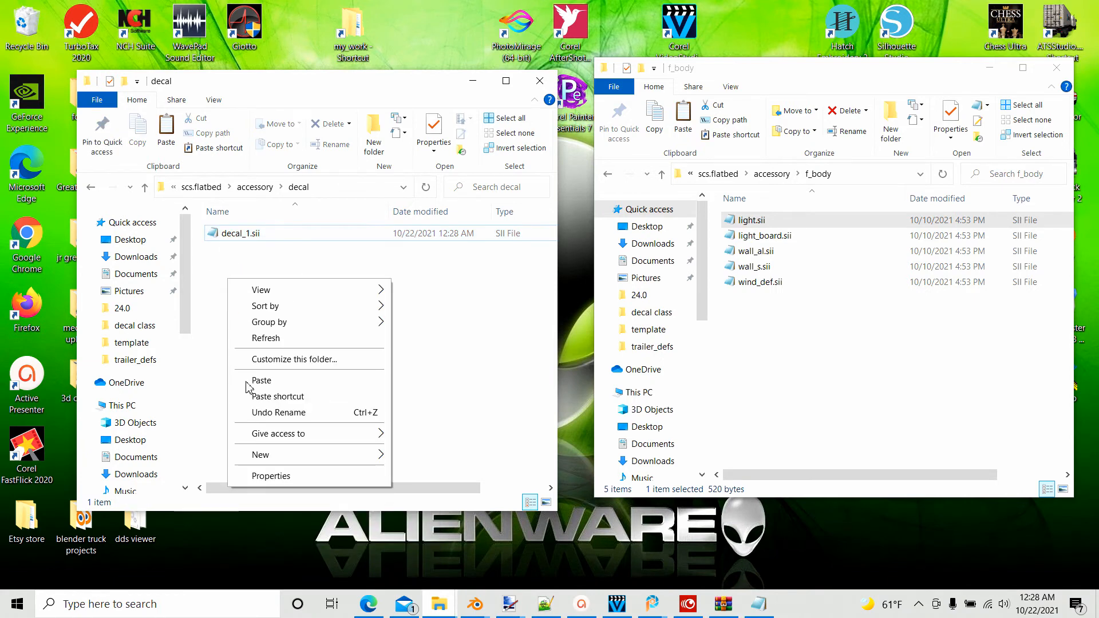
left_click(261, 380)
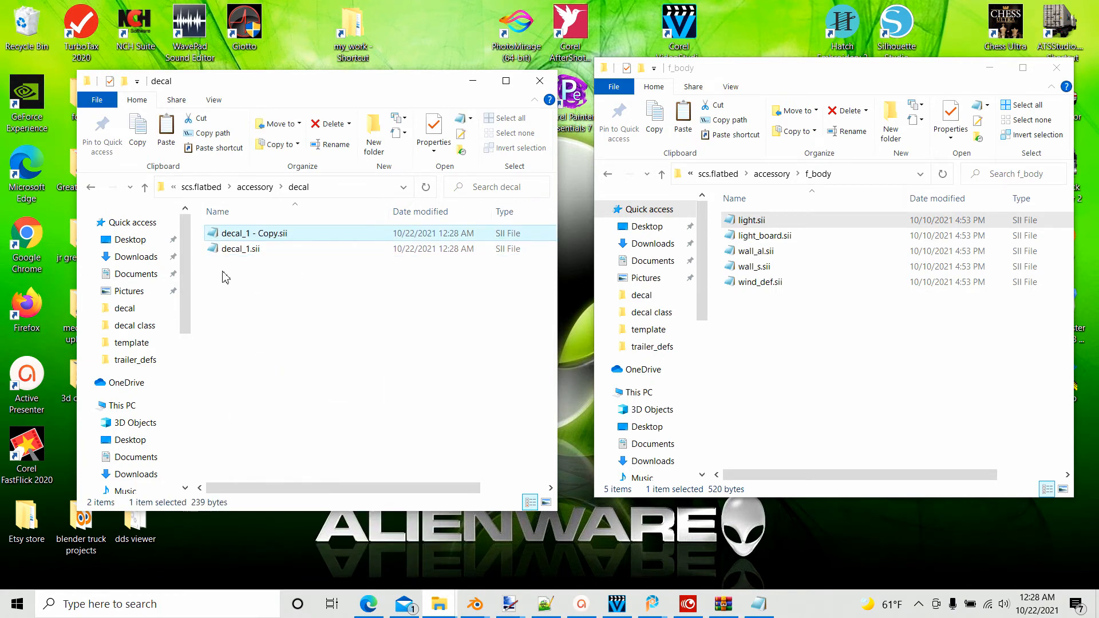
Delete the existing copy of decal_1.sii and make a fresh duplicate of the file in the decal folder.
right_click(236, 235)
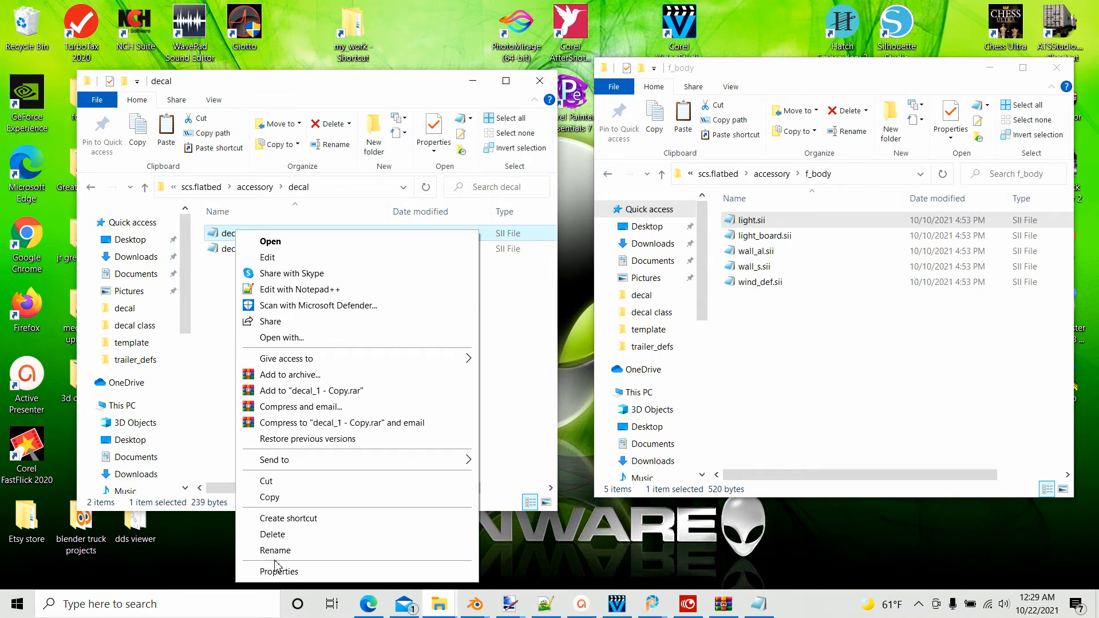
left_click(273, 534)
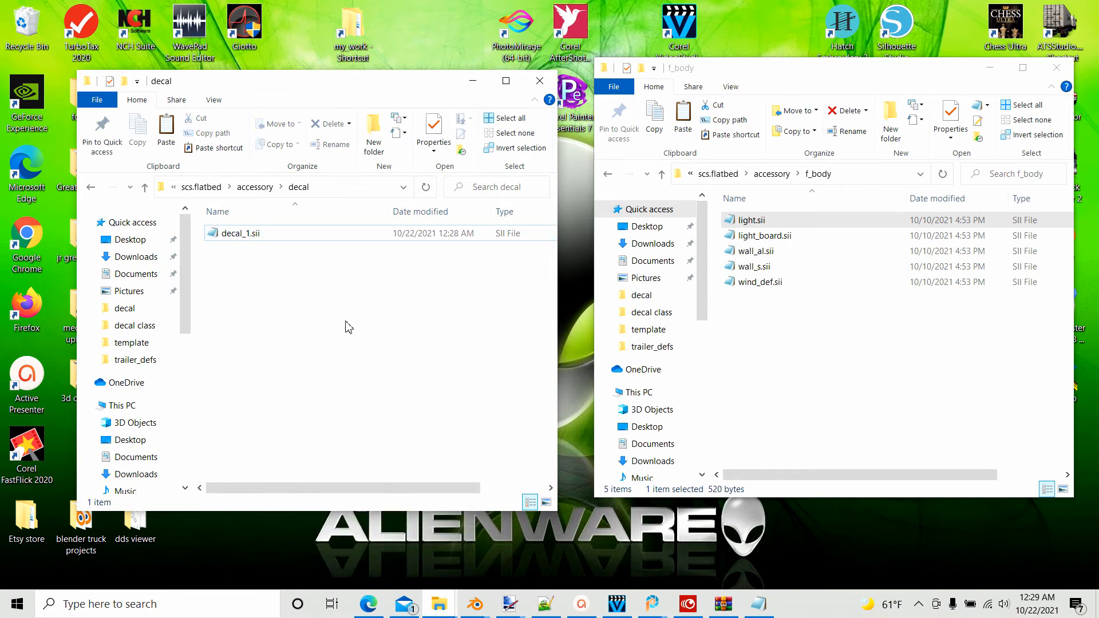
right_click(231, 235)
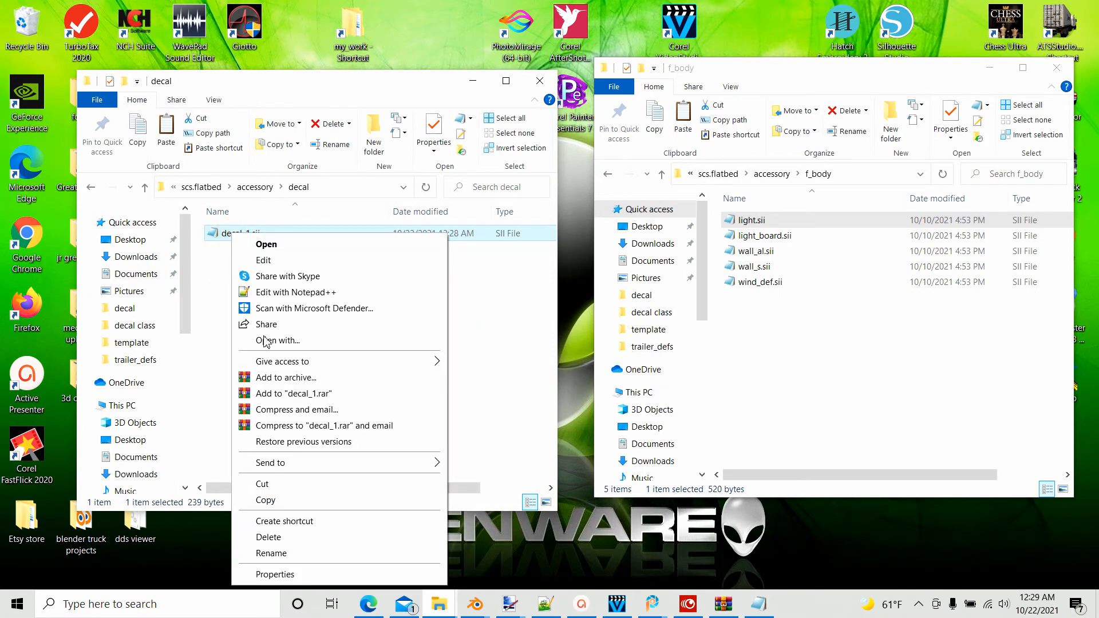
left_click(263, 501)
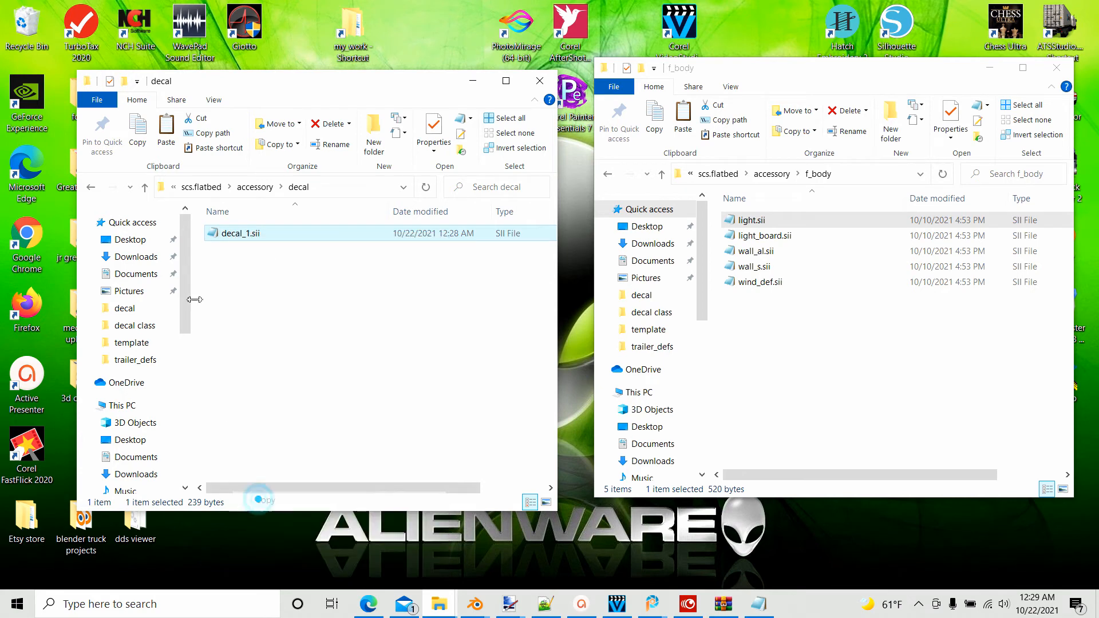
right_click(220, 252)
left_click(258, 354)
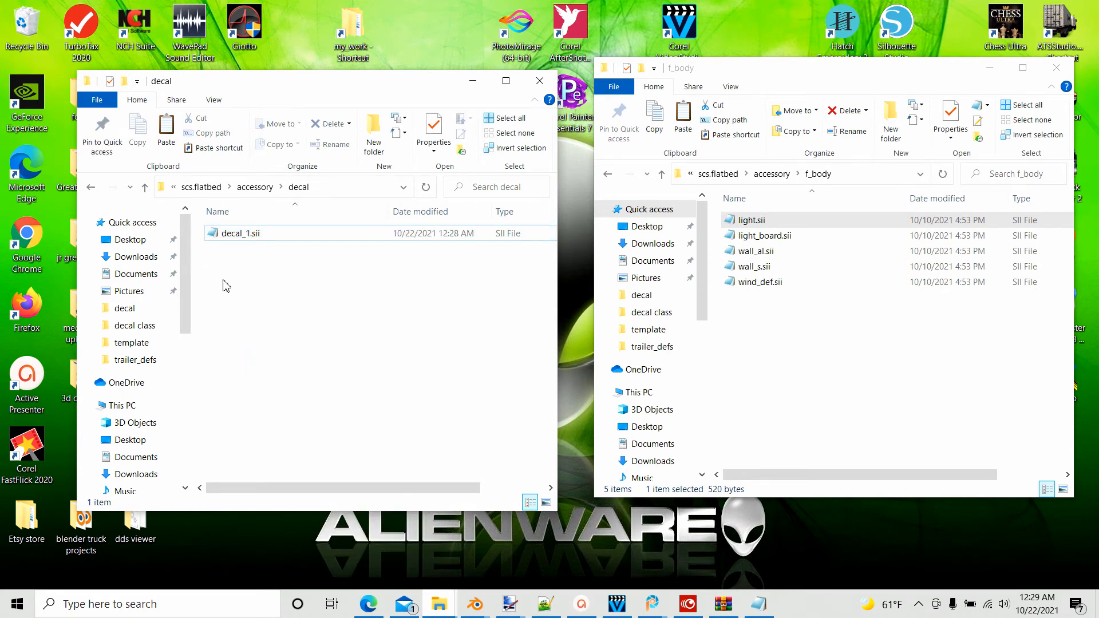
Rename the duplicate of decal_1.sii as decal_2.sii.
right_click(236, 241)
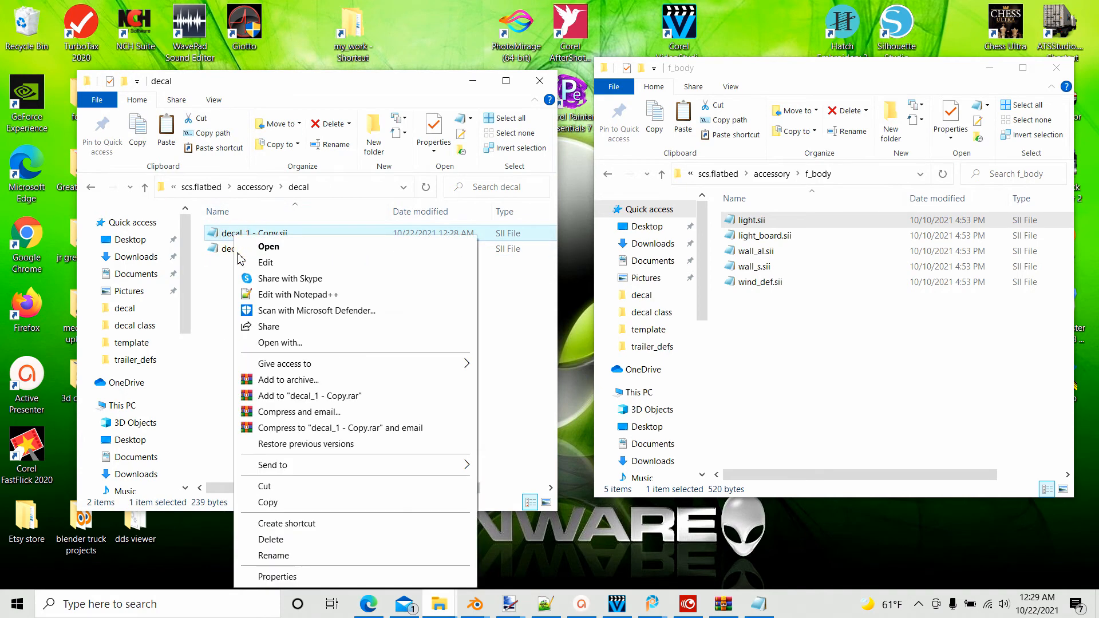
left_click(260, 554)
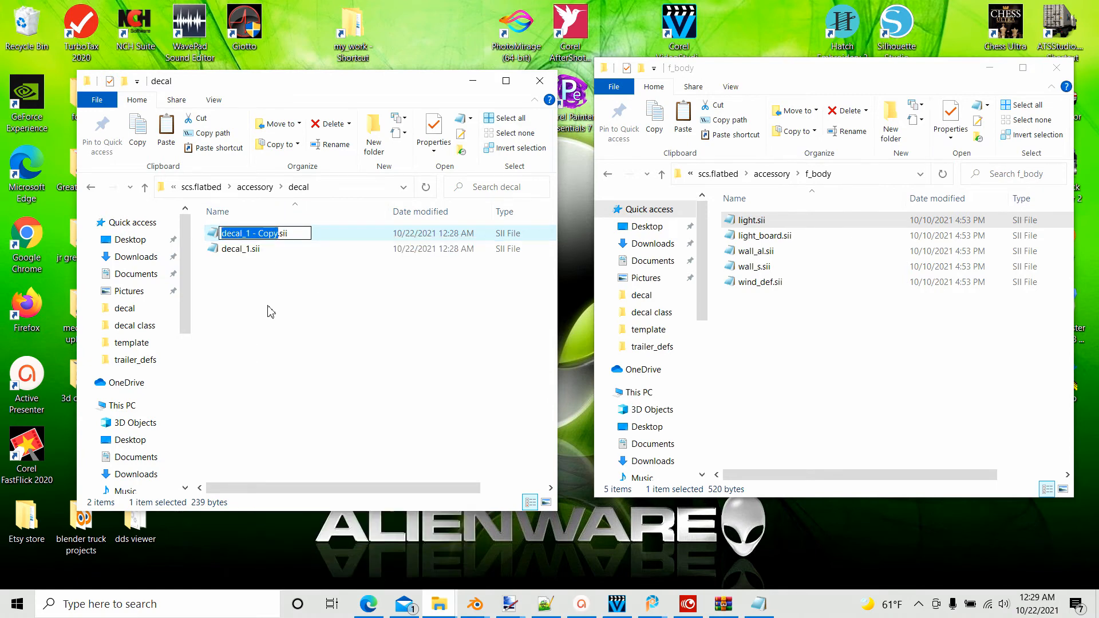
type("deca")
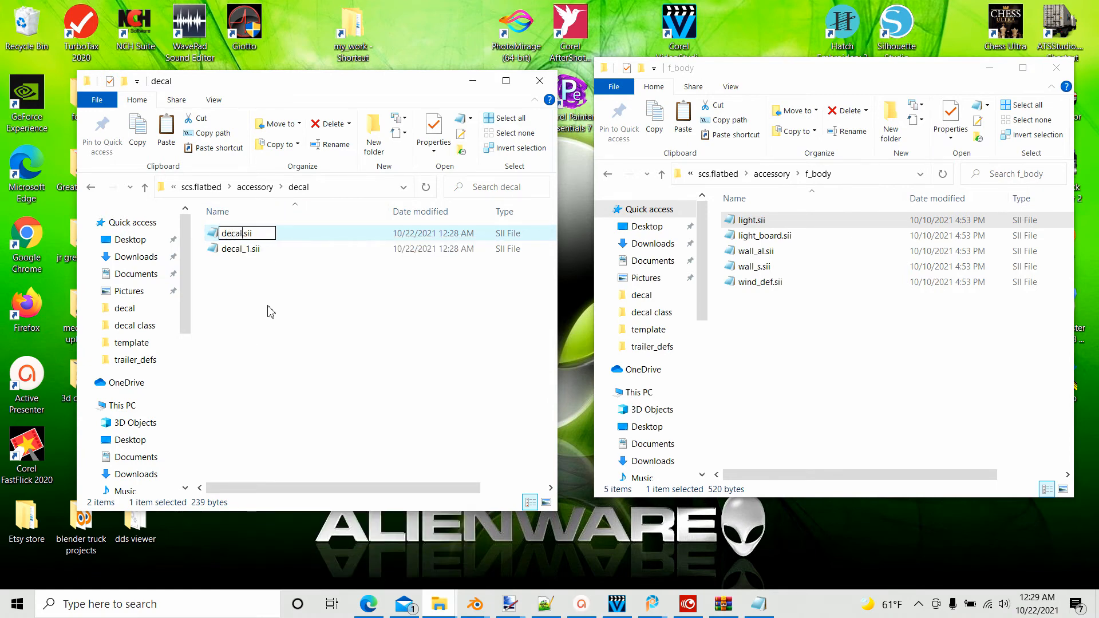
type("l_2")
key("Return")
Add another copy of decal_1.sii to the decal folder and rename it as decal_3.sii.
right_click(231, 293)
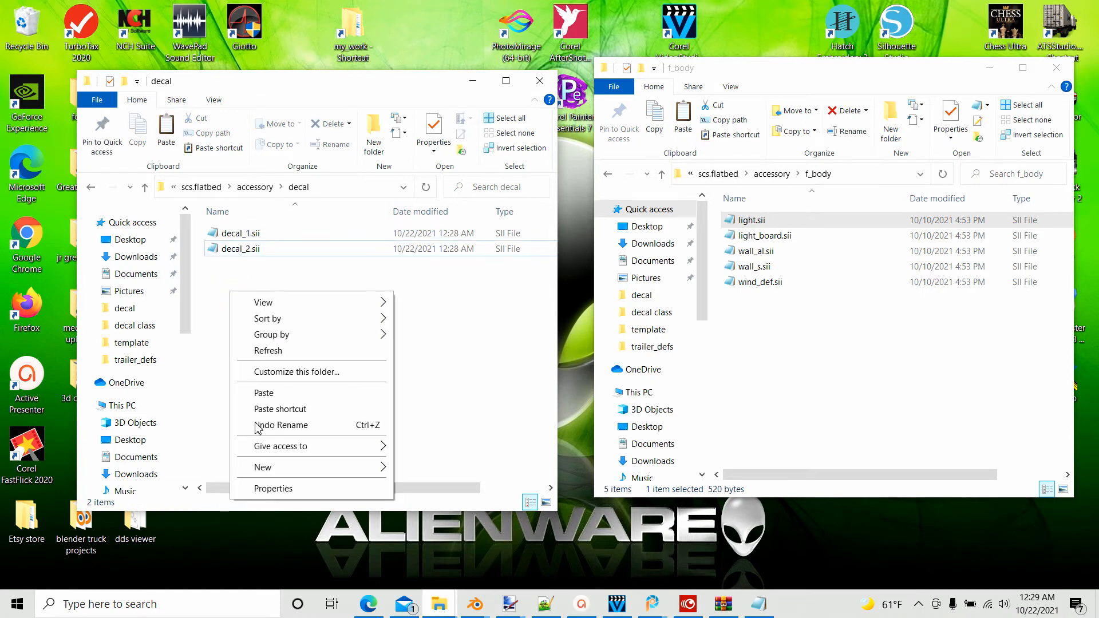
left_click(263, 392)
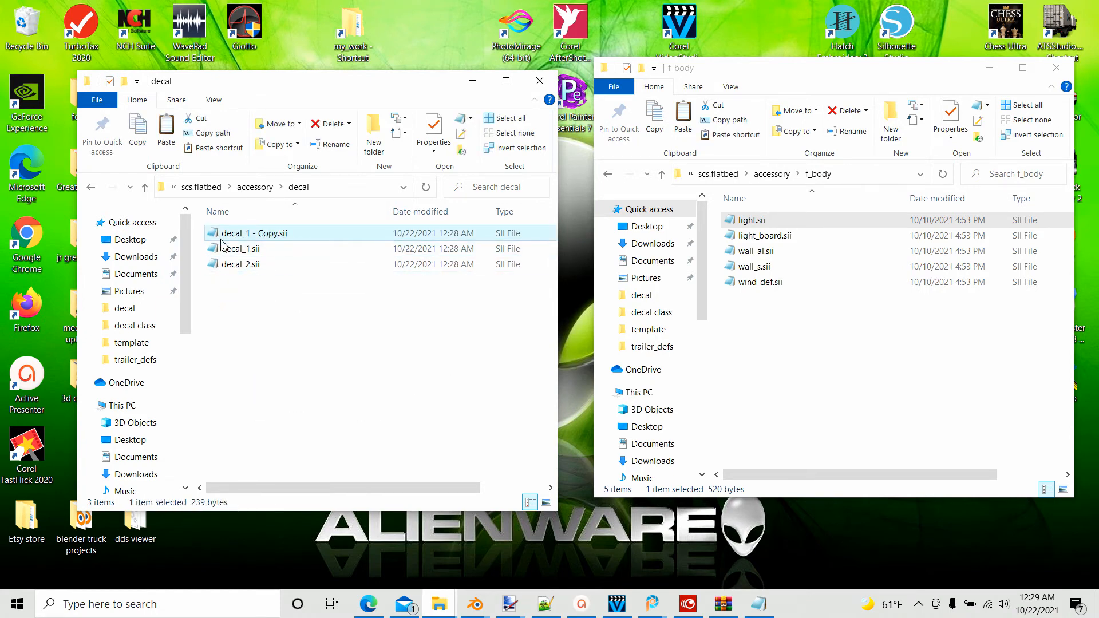
right_click(224, 234)
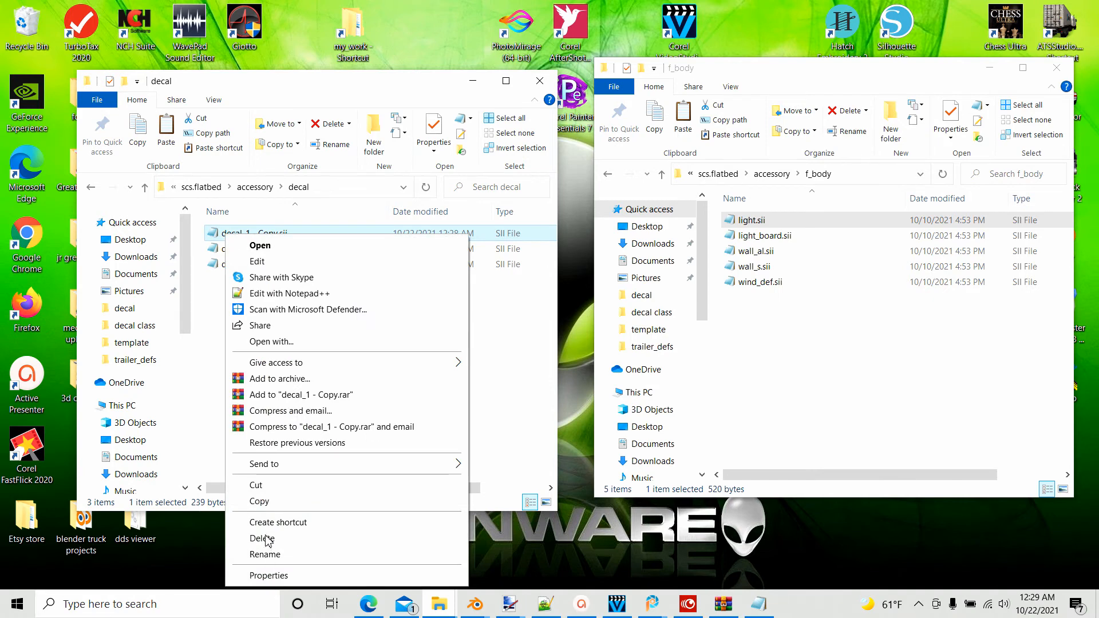
left_click(266, 556)
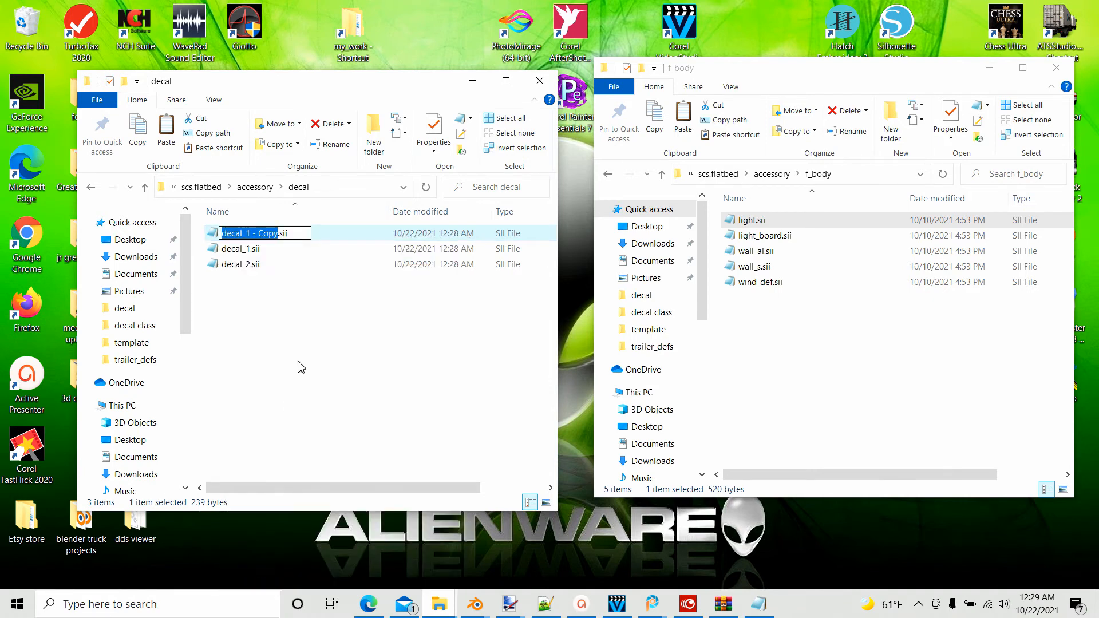
key("Right")
key("BackSpace")
key("BackSpace")
key("BackSpace")
key("BackSpace")
key("BackSpace")
key("BackSpace")
key("BackSpace")
key("BackSpace")
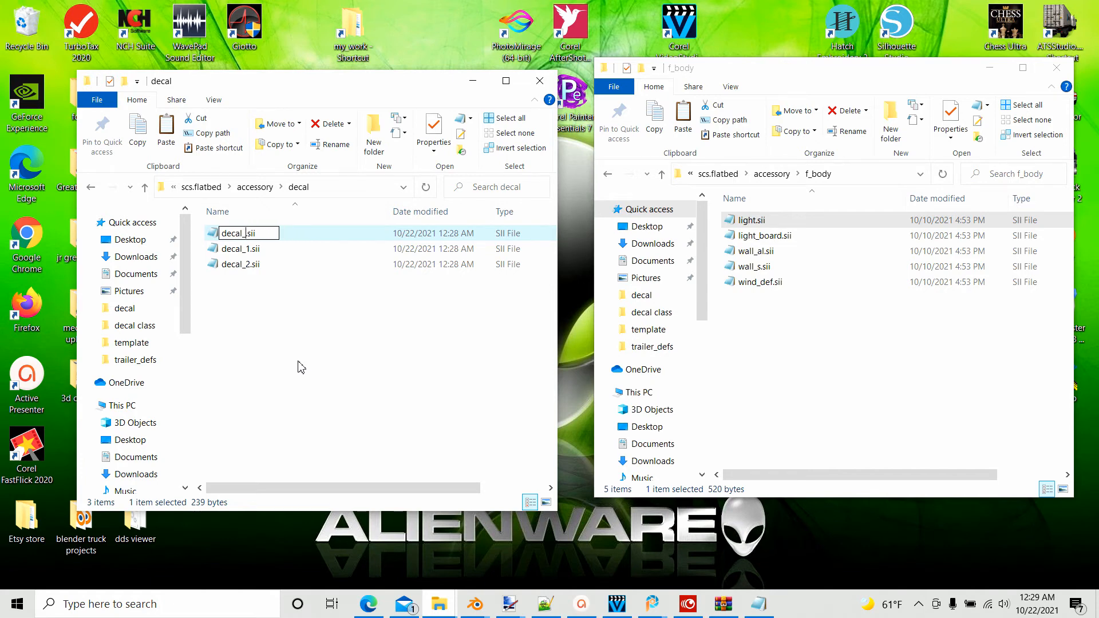
type("3")
key("Return")
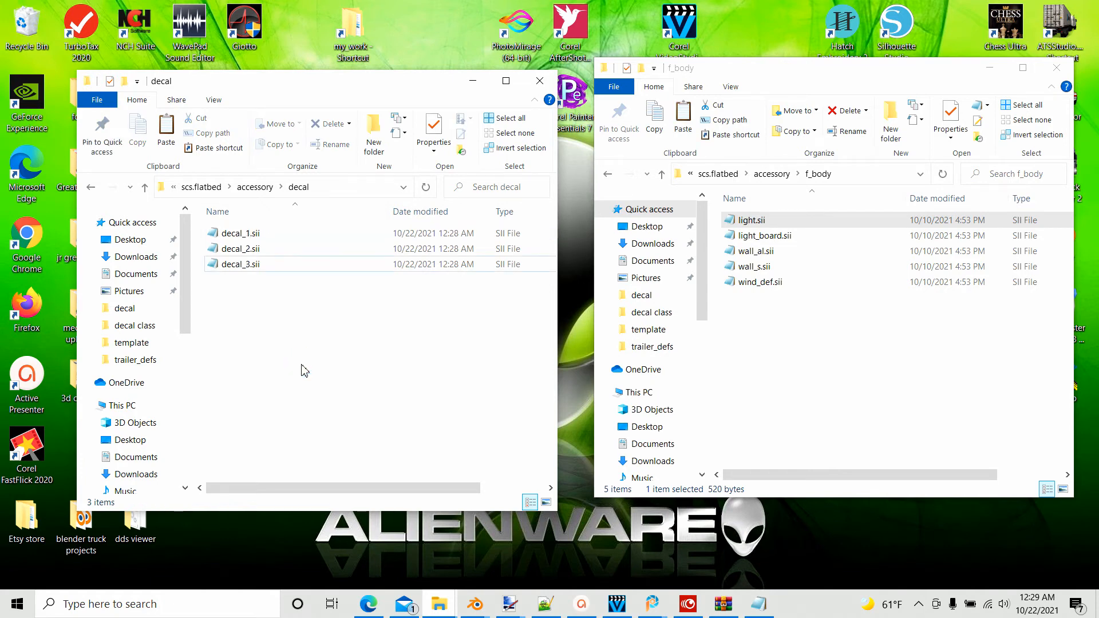
Open decal_2.sii and change its accessory_addon_data unit name to decal_2.scs.flatbed.decal.
double_click(235, 250)
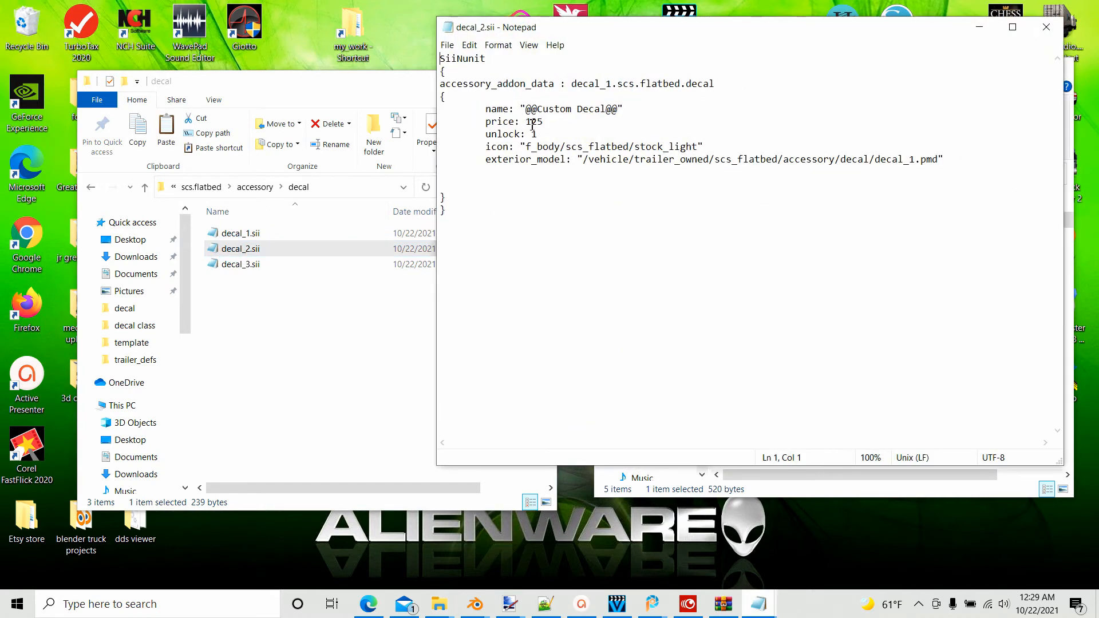
left_click(614, 83)
key("BackSpace")
type("2")
left_click(916, 164)
key("BackSpace")
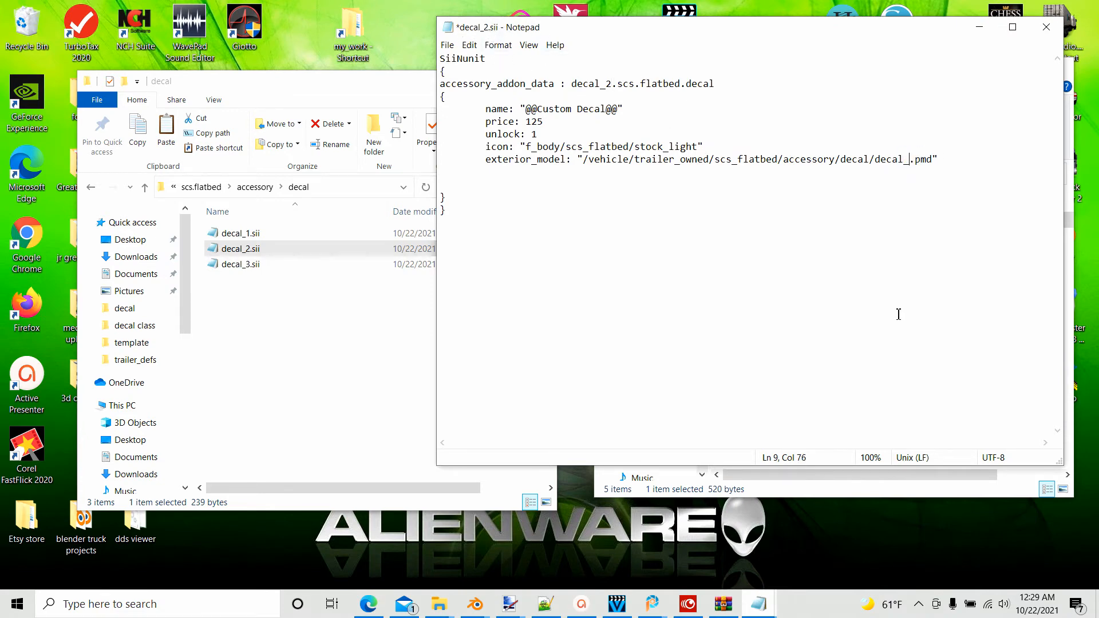
type("2")
left_click(849, 348)
left_click(608, 108)
type("White")
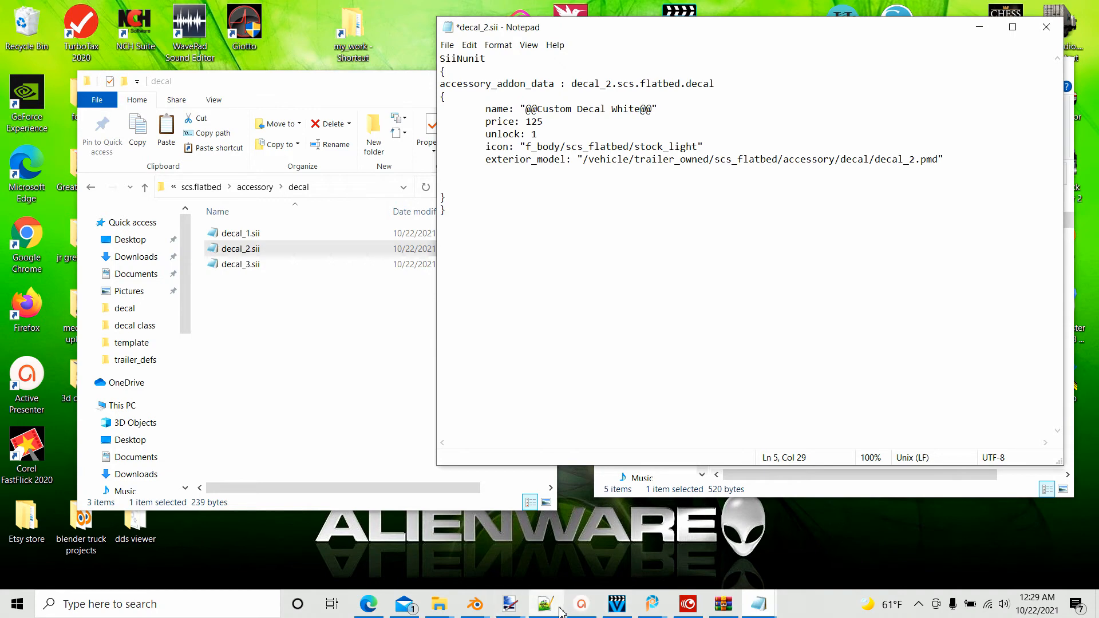
Switch to Blender's chassis_decal scene and show the decal_1 and decal_2 pieces one at a time to check their colours.
left_click(475, 609)
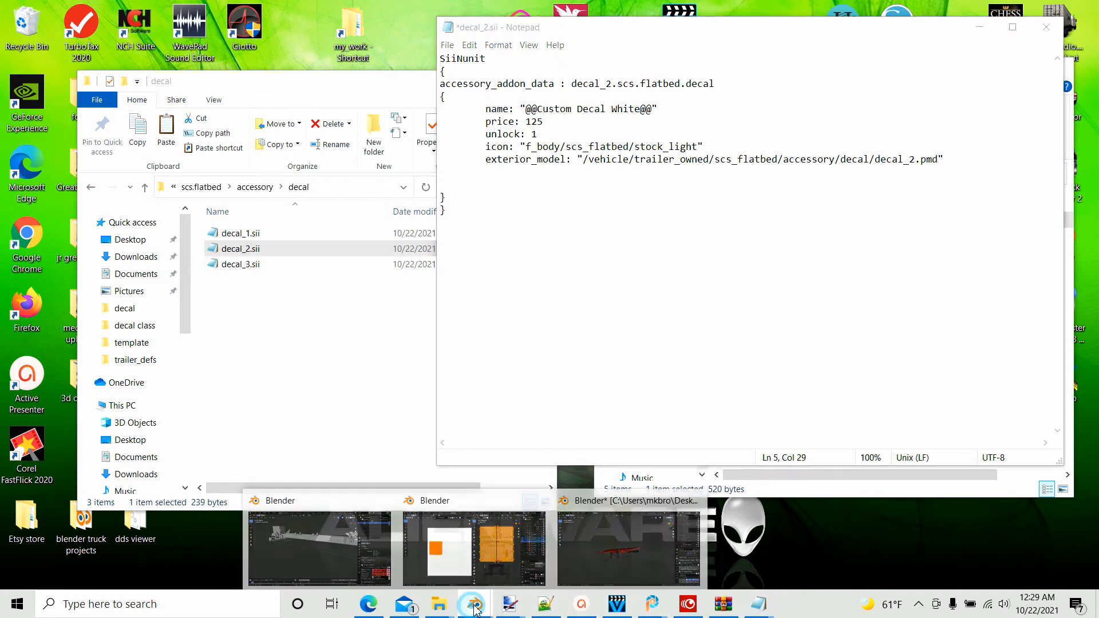
left_click(628, 544)
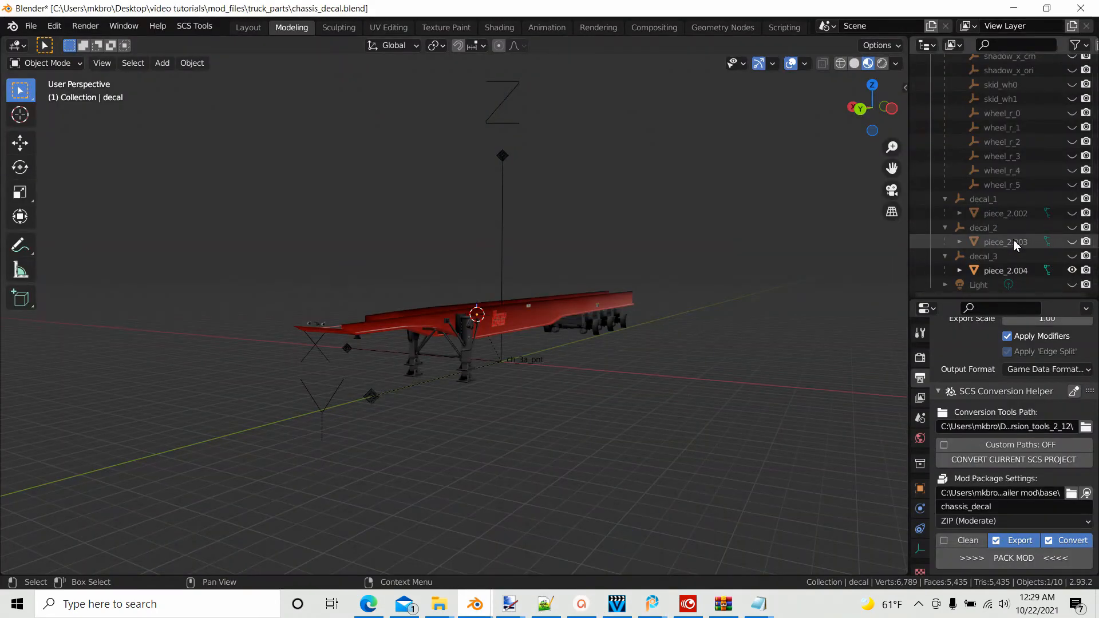
left_click(1070, 213)
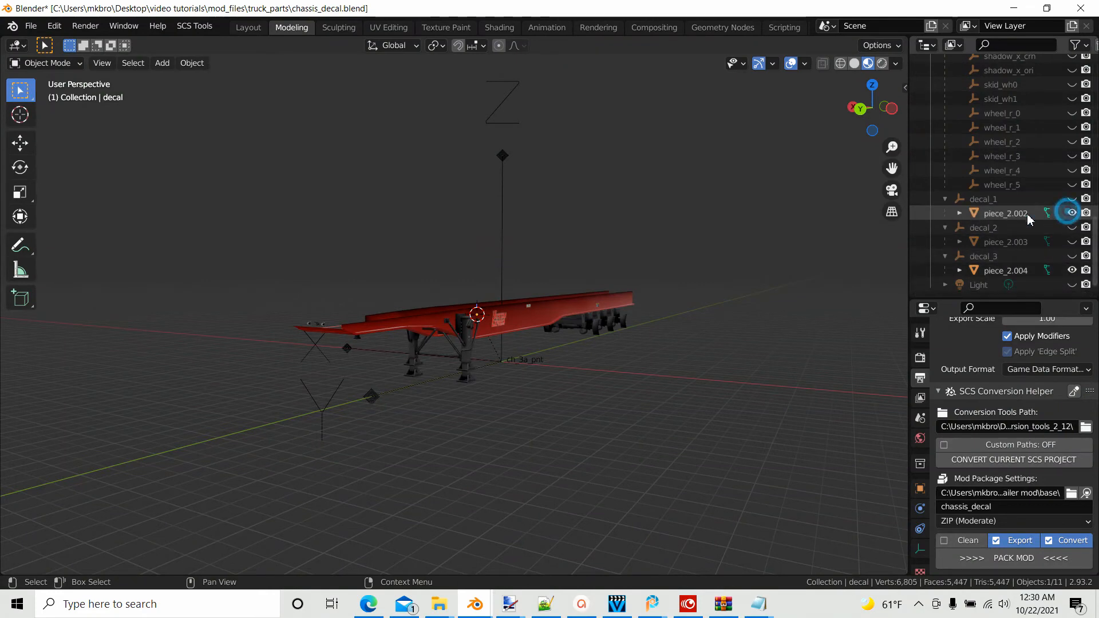
left_click(1021, 215)
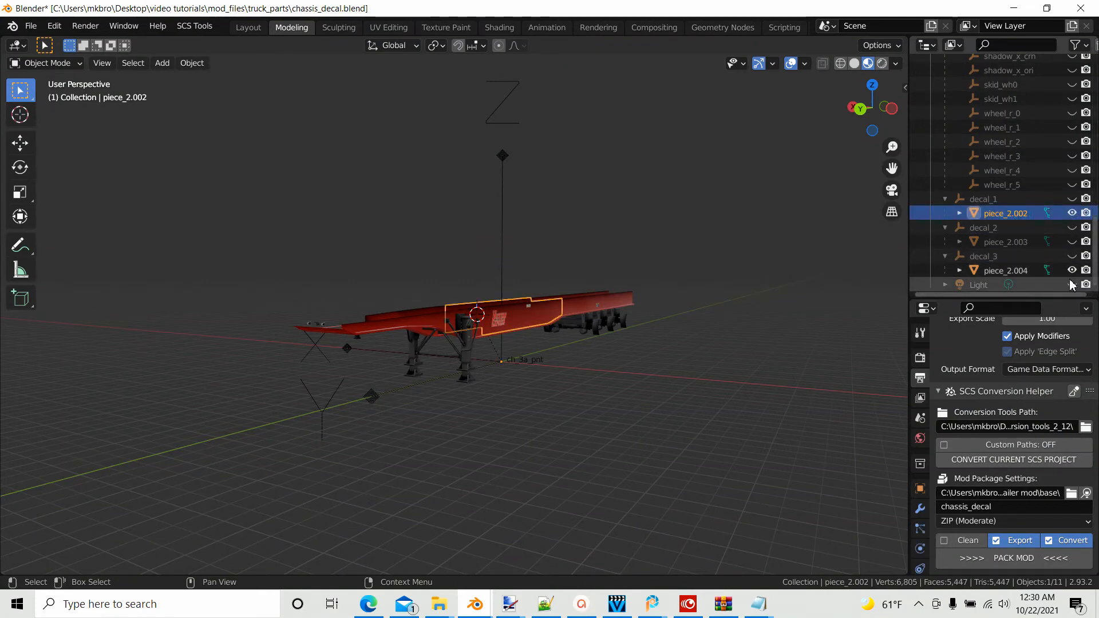
left_click(1072, 270)
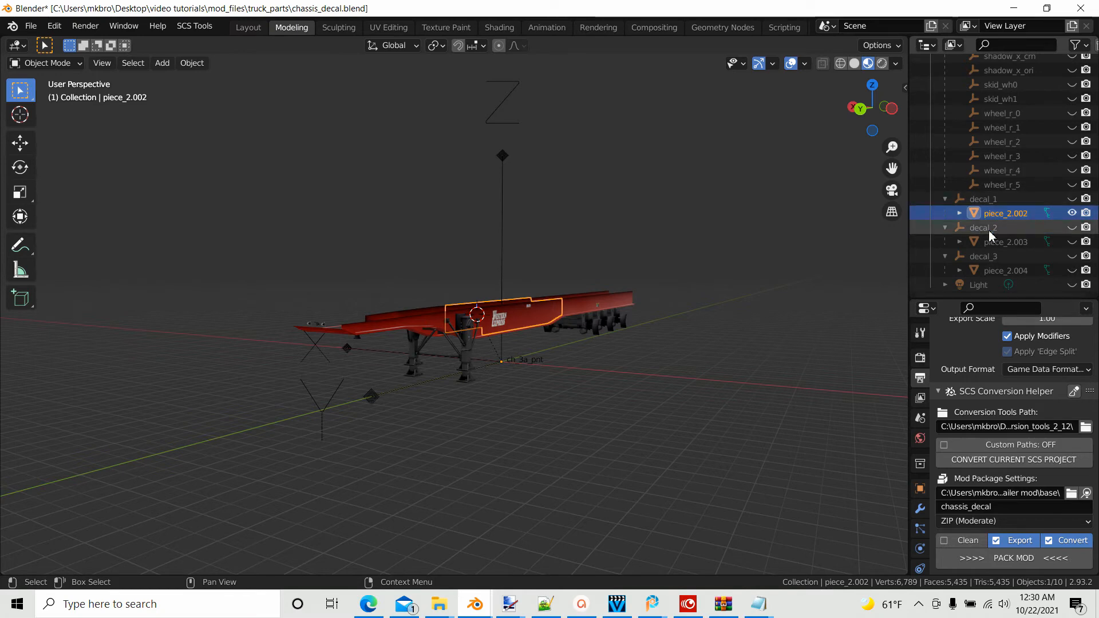
left_click(1072, 212)
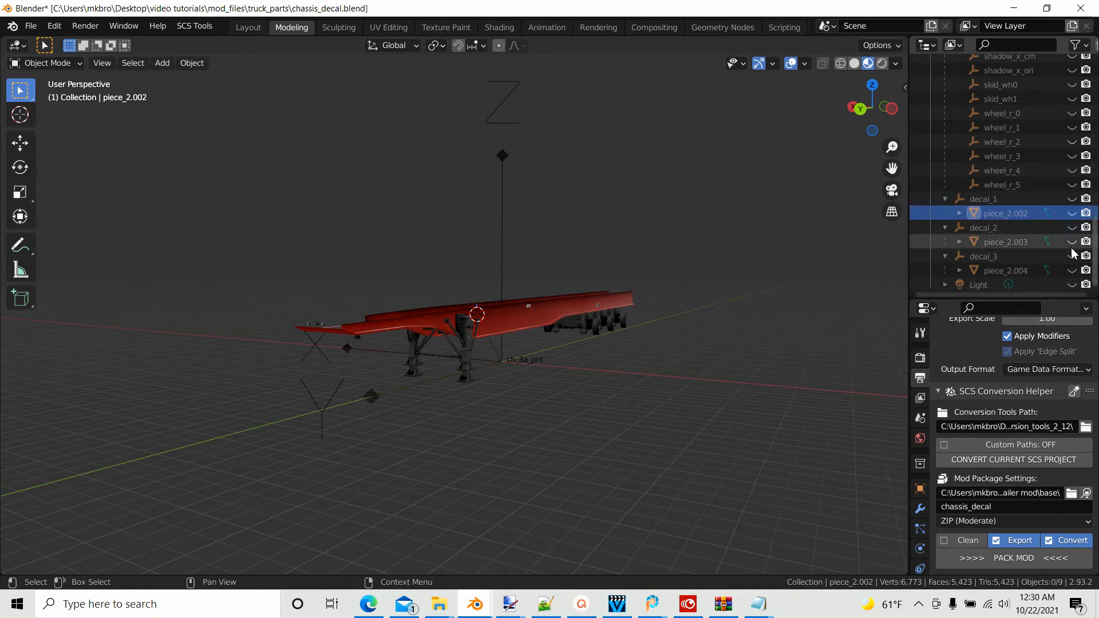
left_click(1072, 242)
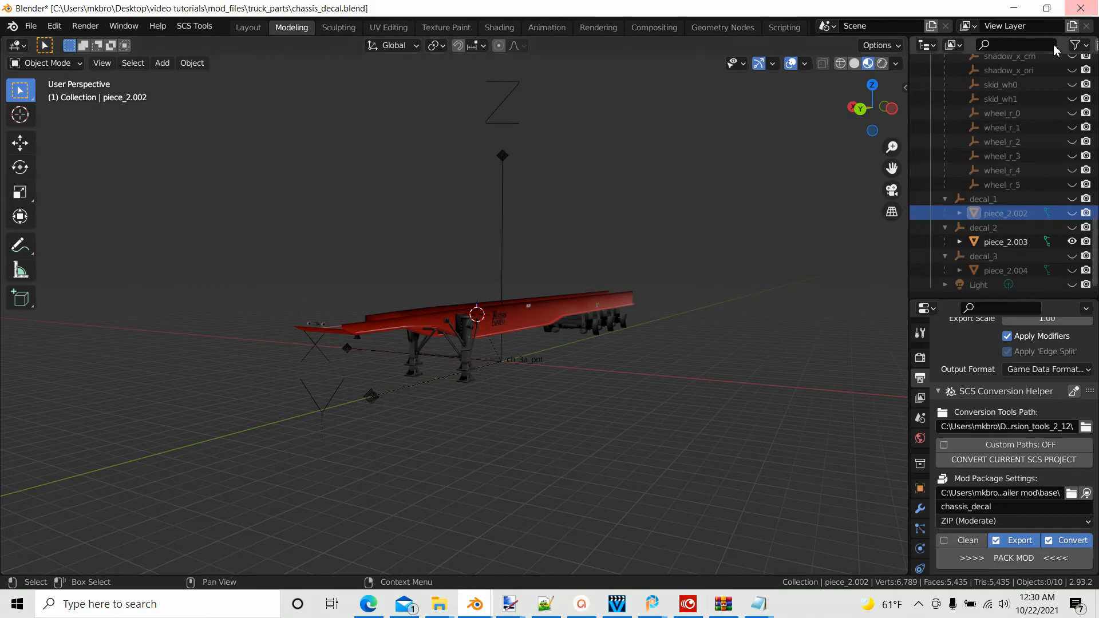
left_click(1014, 8)
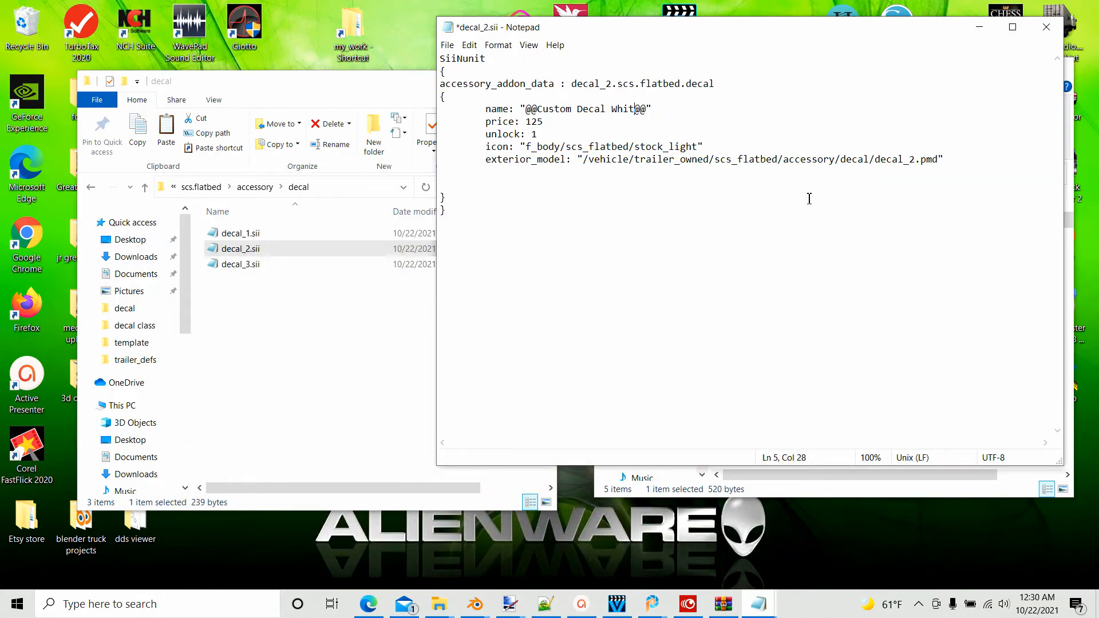
key("BackSpace")
key("BackSpace")
key("BackSpace")
key("BackSpace")
type("Blac")
left_click(653, 263)
Save the changes to decal_2.sii and close the file.
left_click(447, 45)
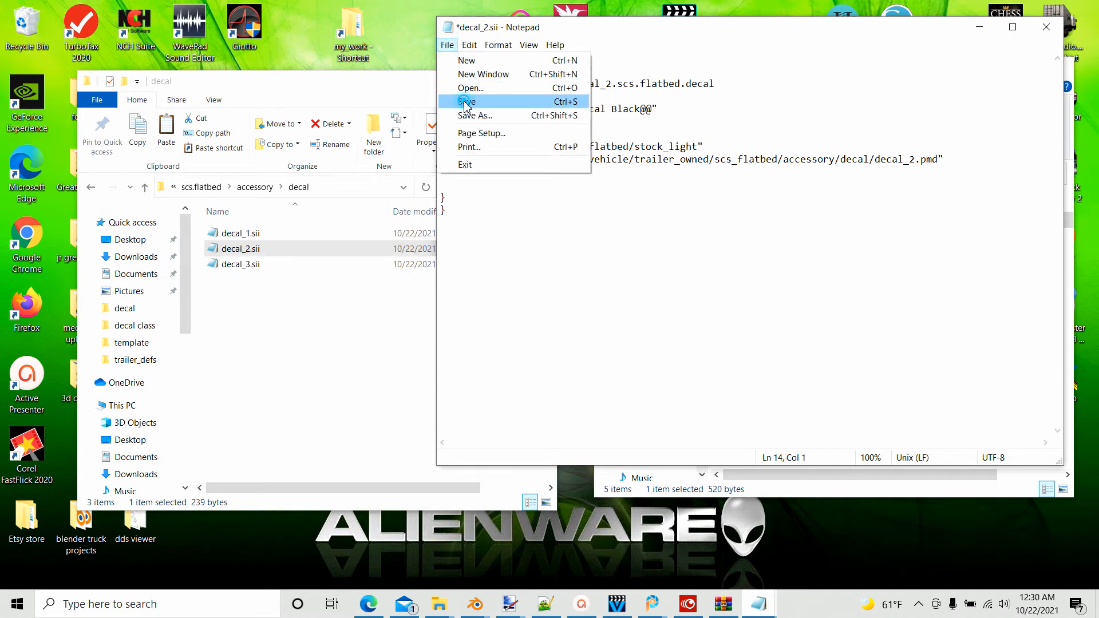
left_click(457, 159)
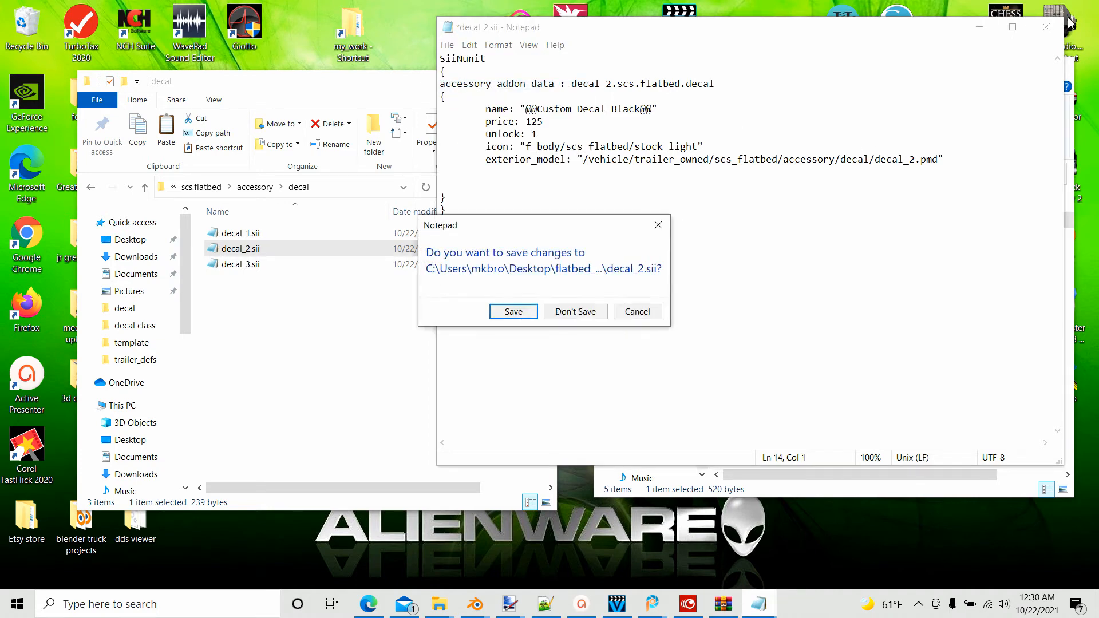
left_click(511, 314)
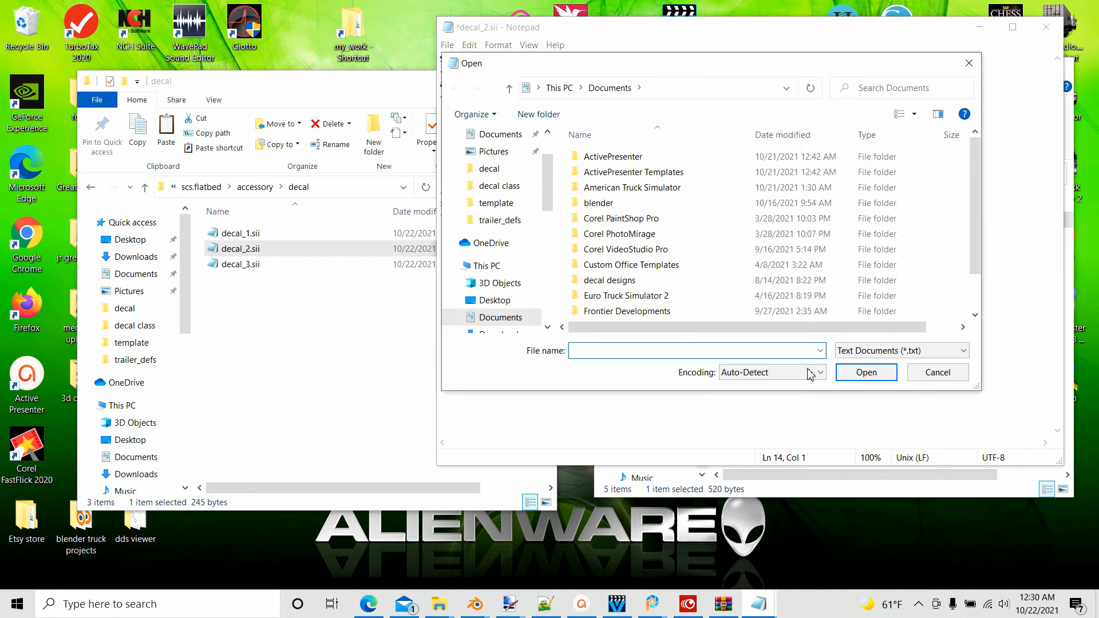
left_click(928, 375)
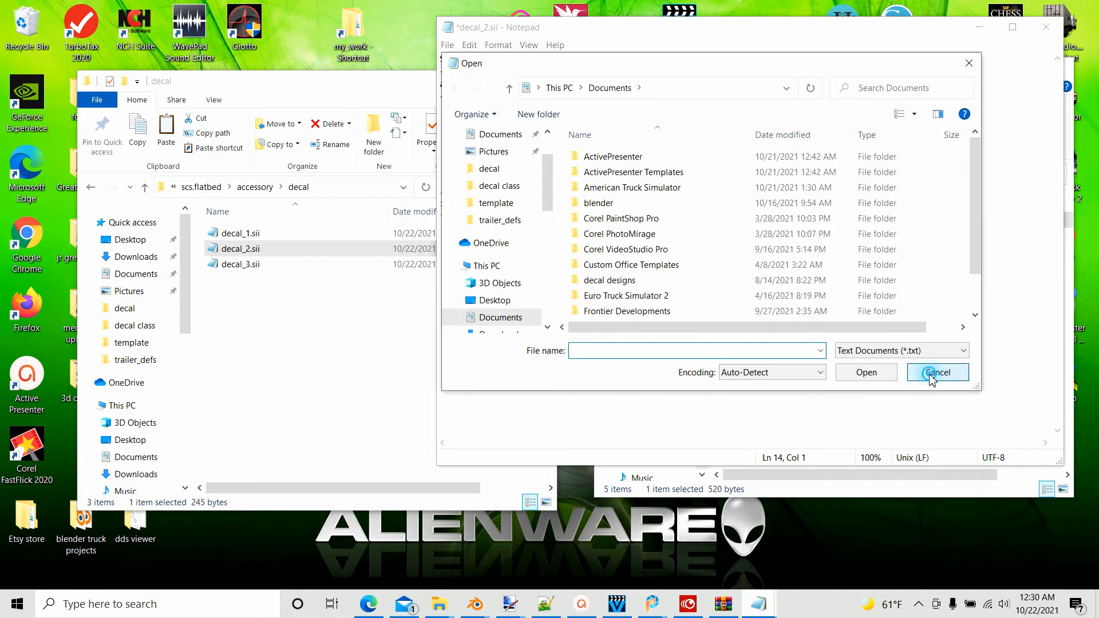
left_click(448, 45)
left_click(465, 101)
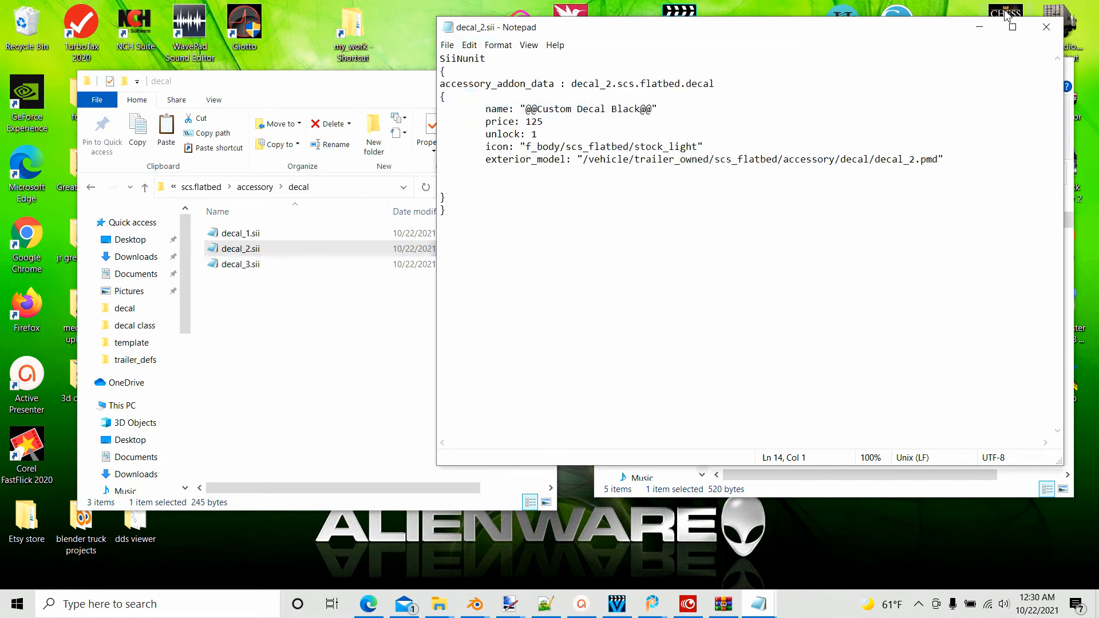
left_click(1046, 27)
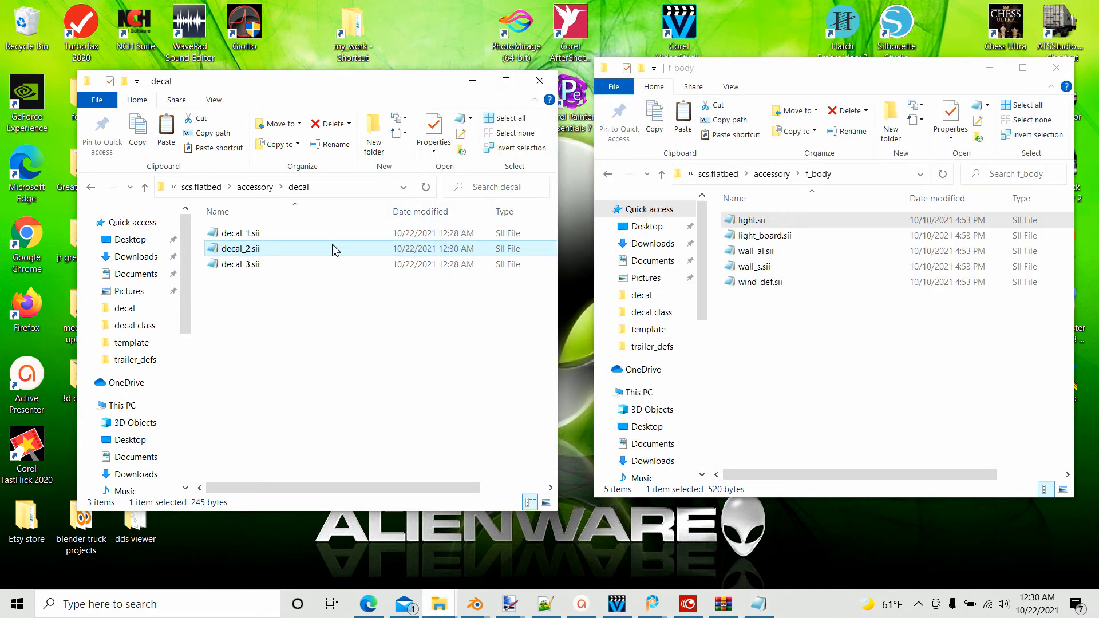
double_click(238, 235)
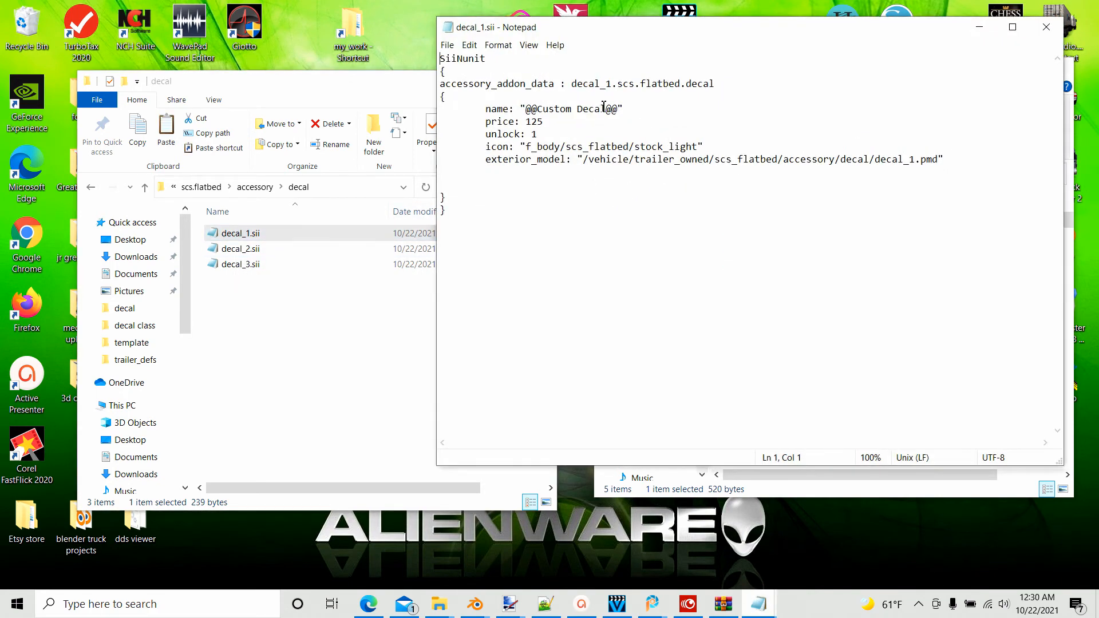
left_click(607, 111)
type("W")
type("hite")
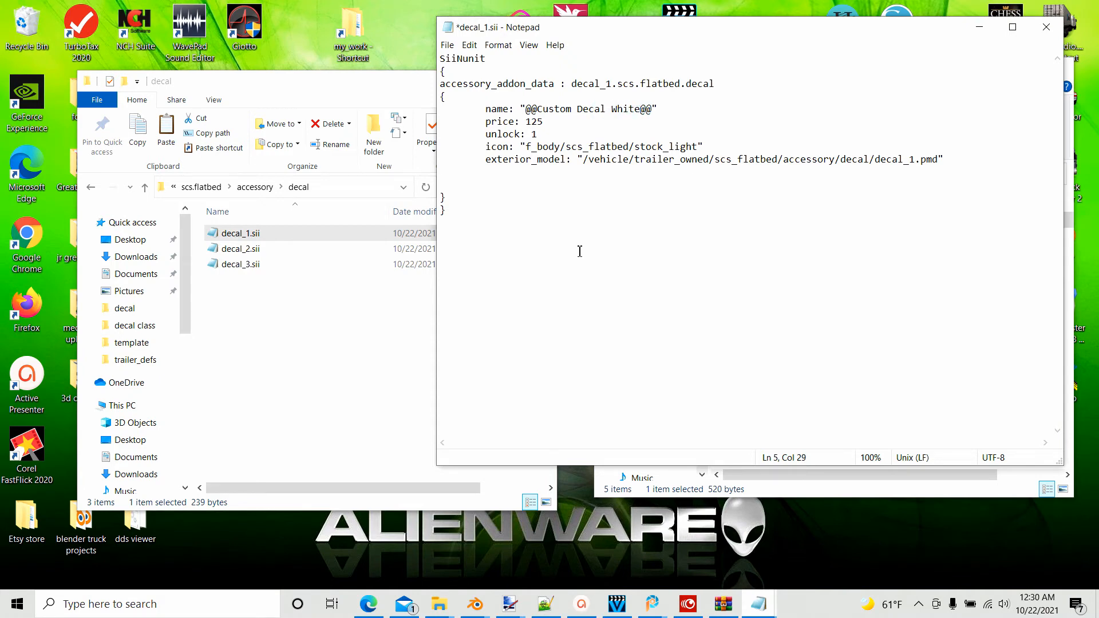
left_click(579, 252)
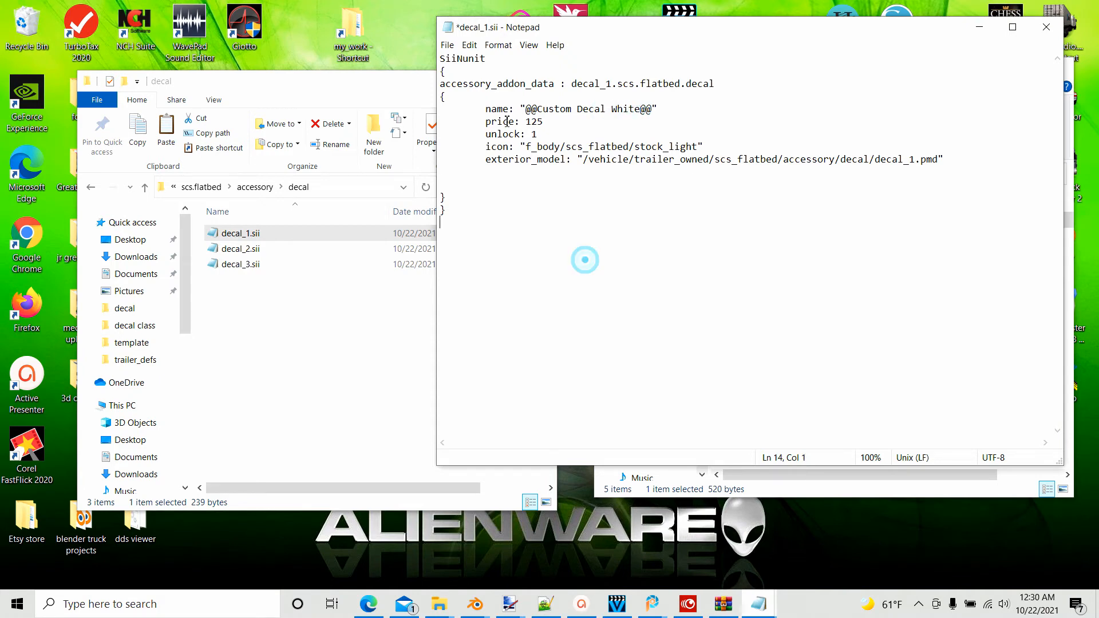
left_click(447, 45)
left_click(464, 105)
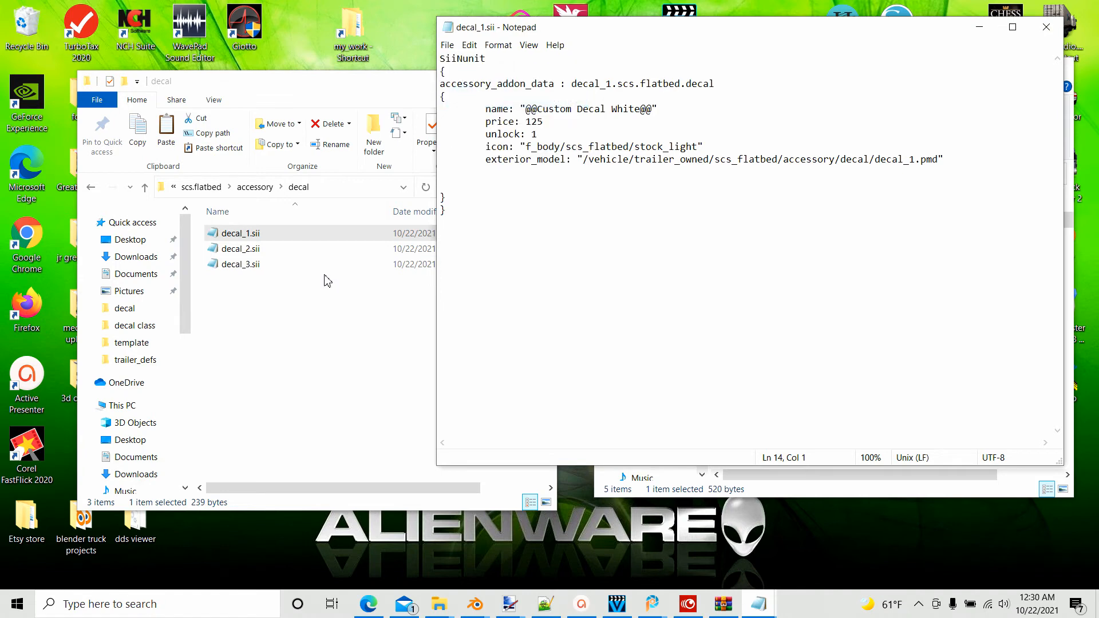
Open decal_3.sii for editing, then save and close the decal_1.sii file that is still open.
left_click(223, 266)
double_click(223, 266)
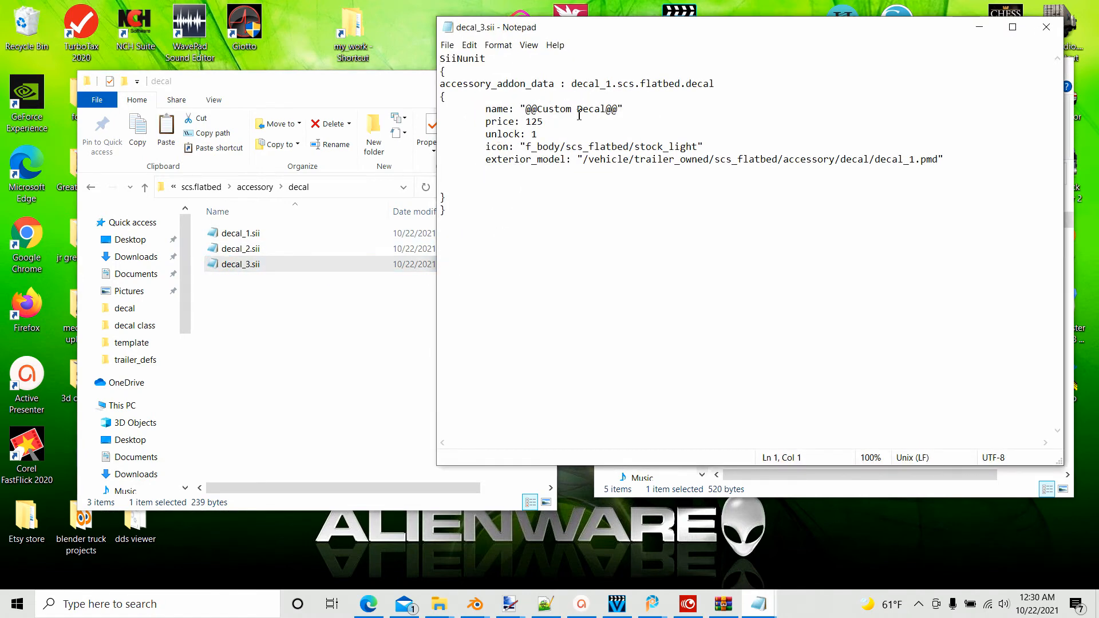
left_click_drag(698, 38, 680, 141)
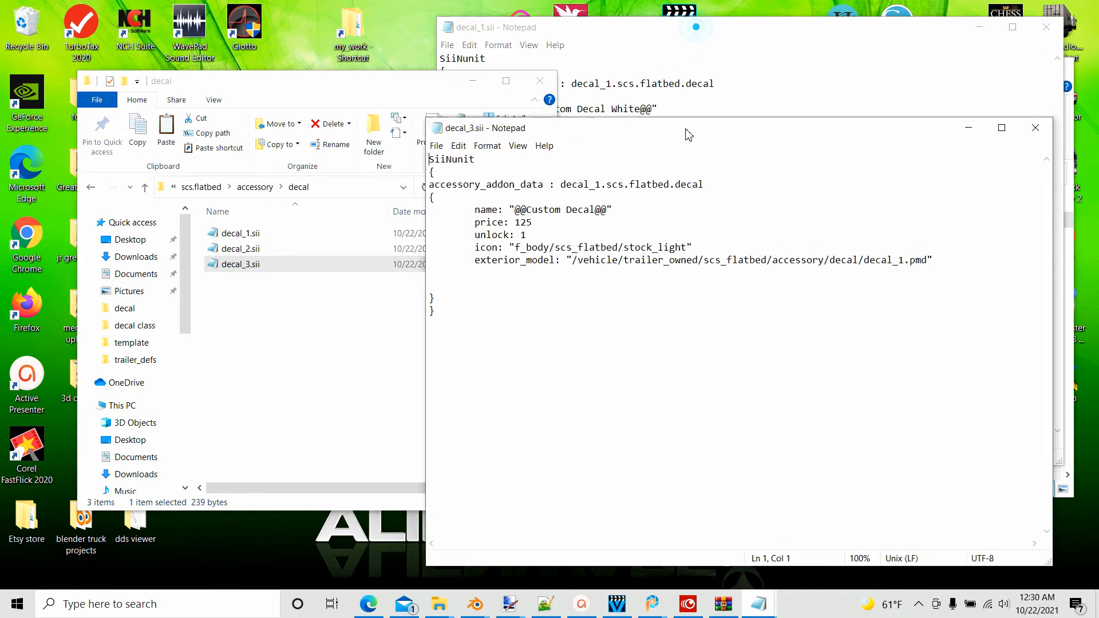
left_click(758, 35)
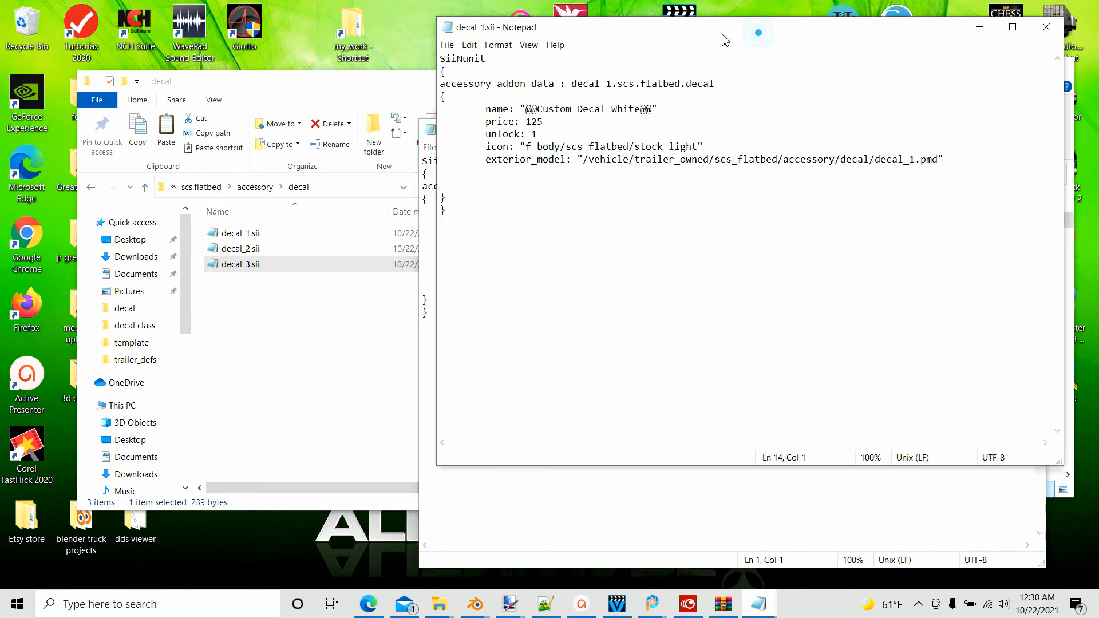
left_click(447, 46)
left_click(467, 102)
left_click(1046, 27)
left_click_drag(710, 136, 686, 53)
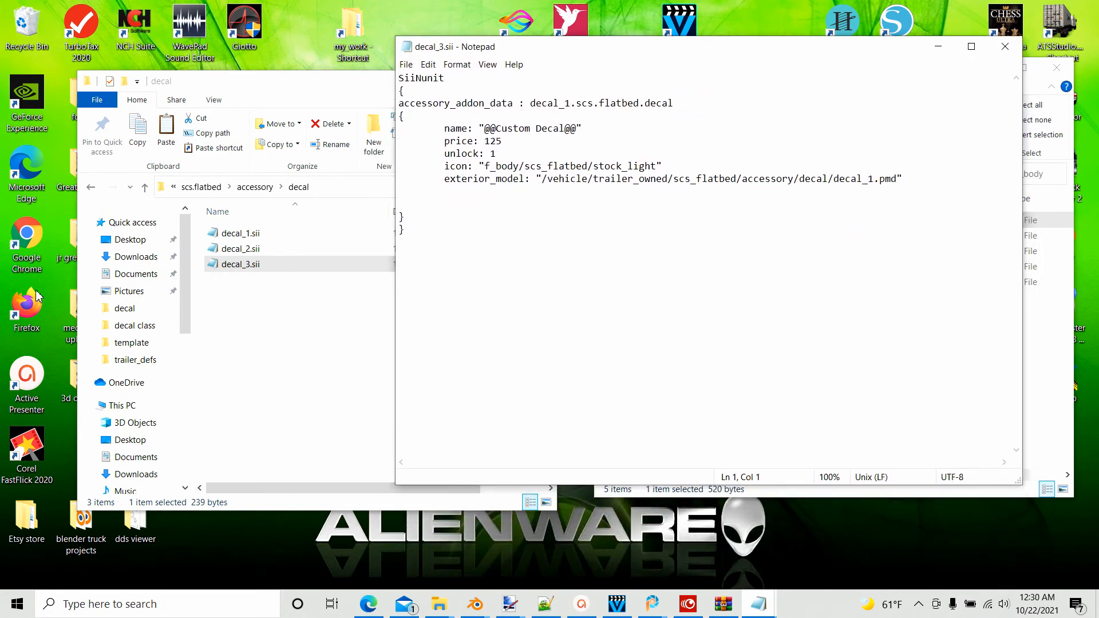
Change decal_1 to decal_3 in both the accessory data name and the exterior model path of decal_3.sii.
left_click(572, 106)
key("BackSpace")
type("3")
left_click(875, 181)
key("BackSpace")
type("3")
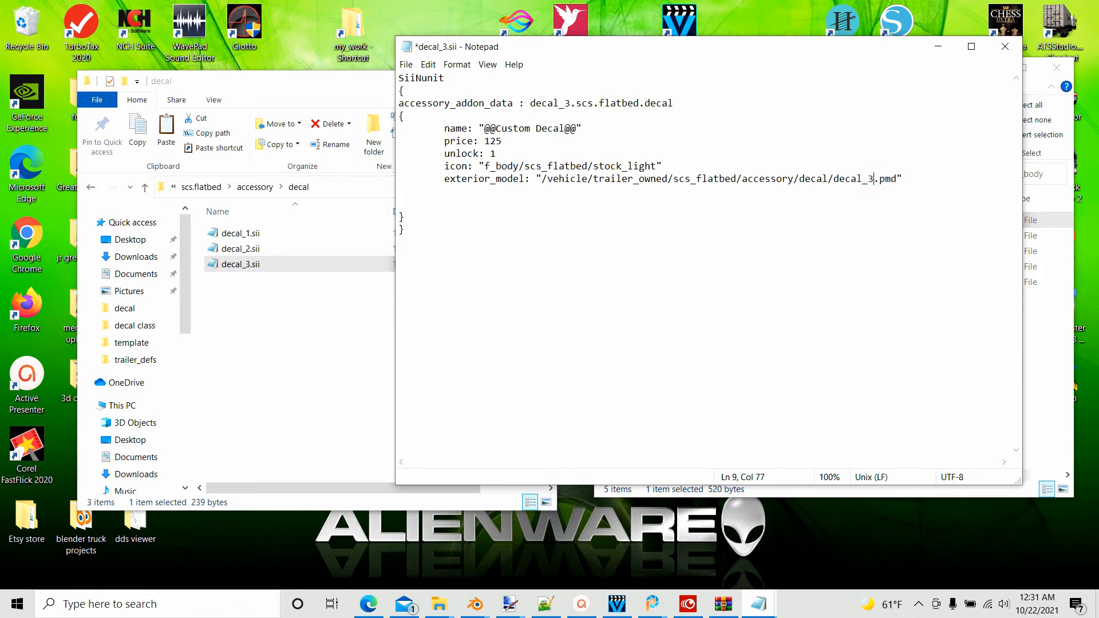
left_click(566, 128)
type("Red")
left_click(521, 284)
left_click(409, 65)
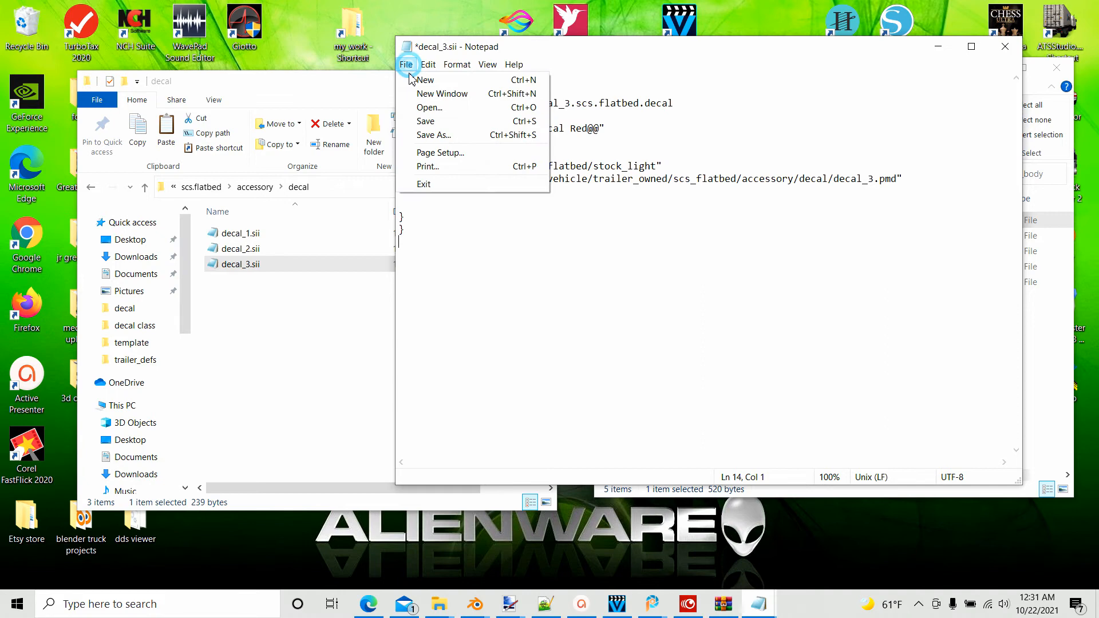
left_click(415, 118)
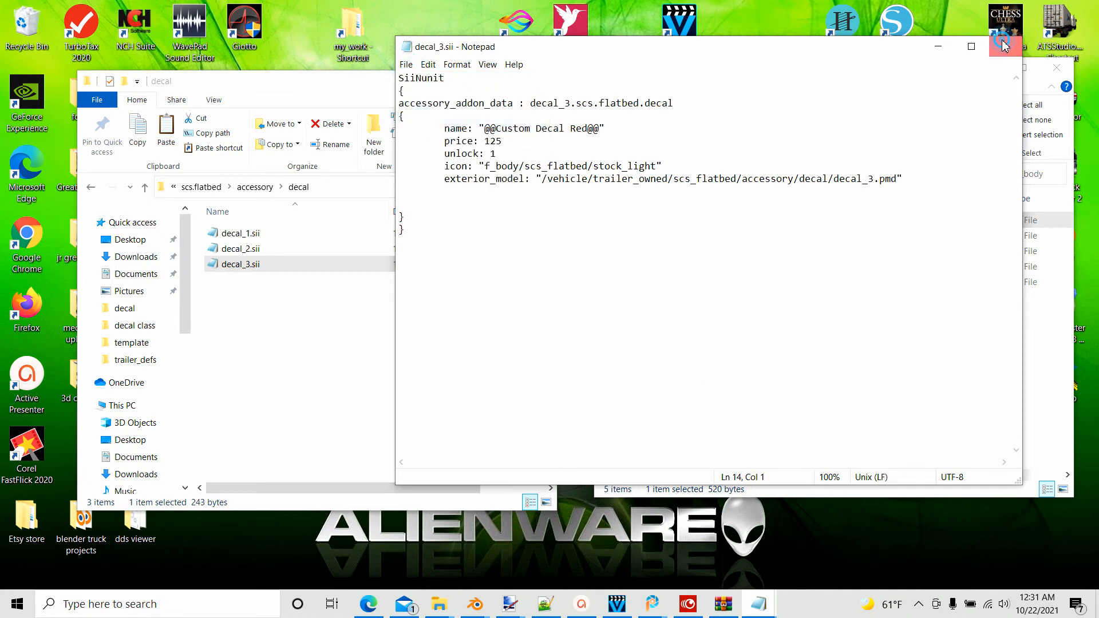
left_click(1005, 46)
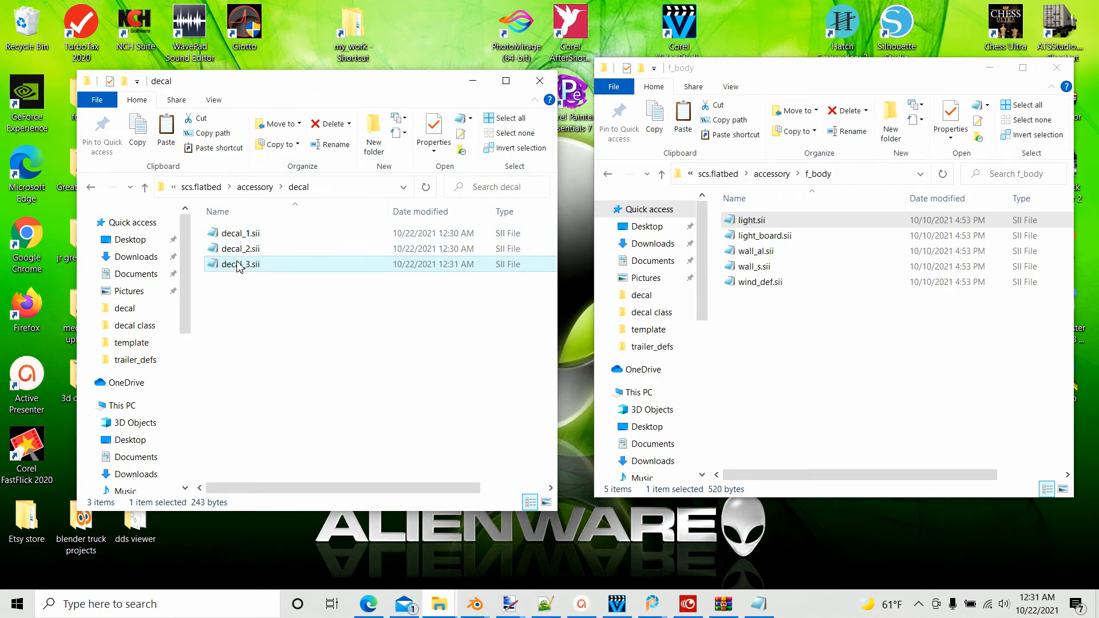
Copy single_53_3.sii from the original scs.flatbed configurations folder into the mod's empty scs.flatbed configurations folder.
left_click(144, 187)
left_click(145, 187)
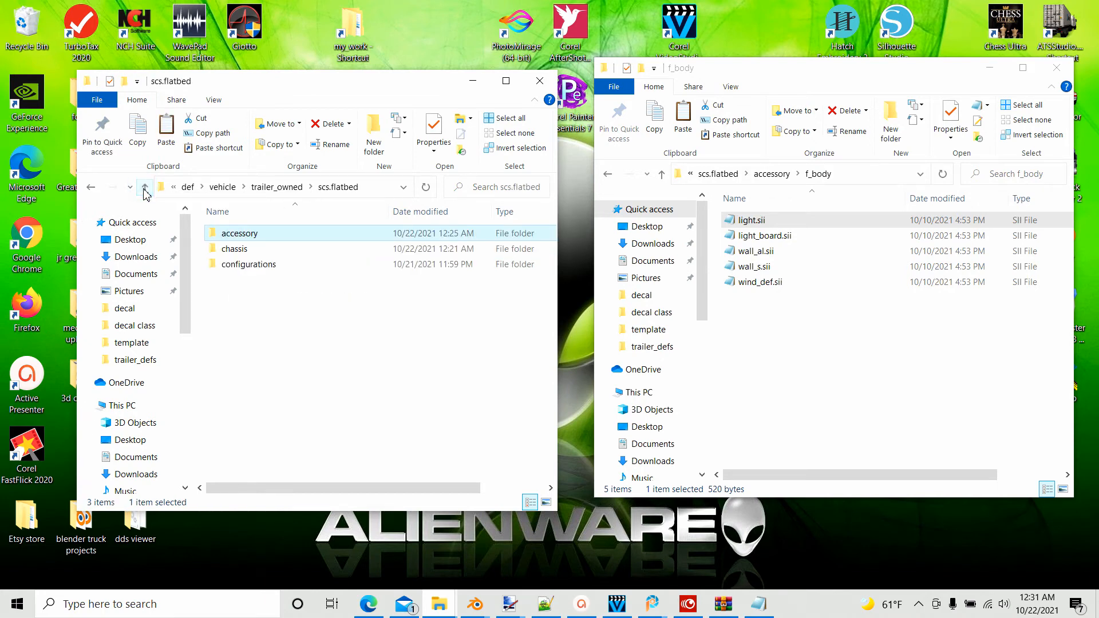
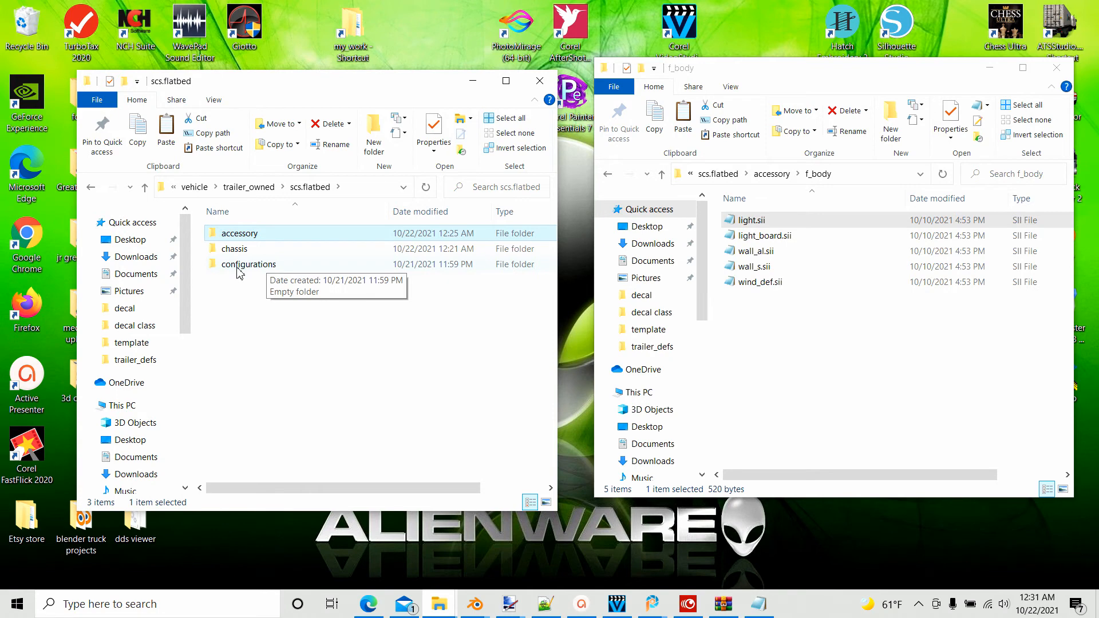
double_click(236, 266)
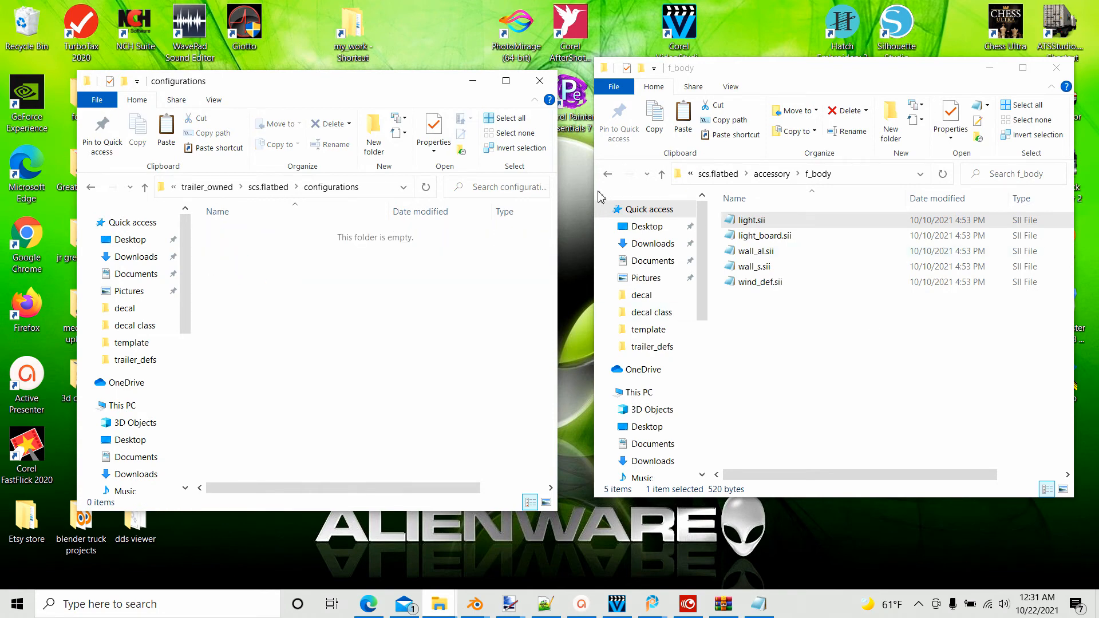
left_click(662, 174)
left_click(663, 174)
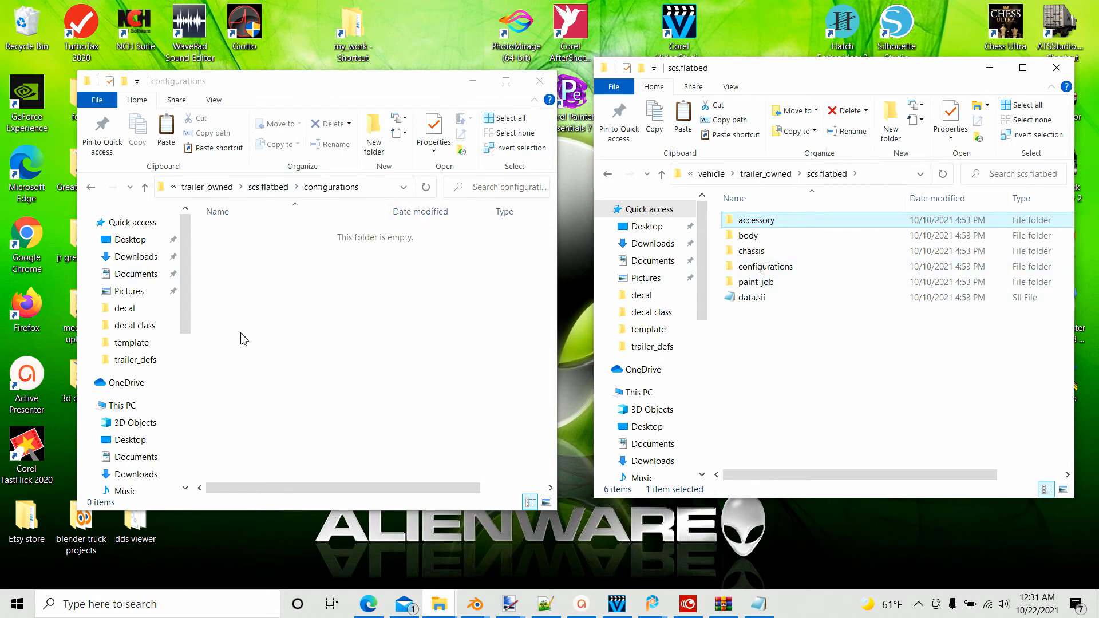
double_click(753, 268)
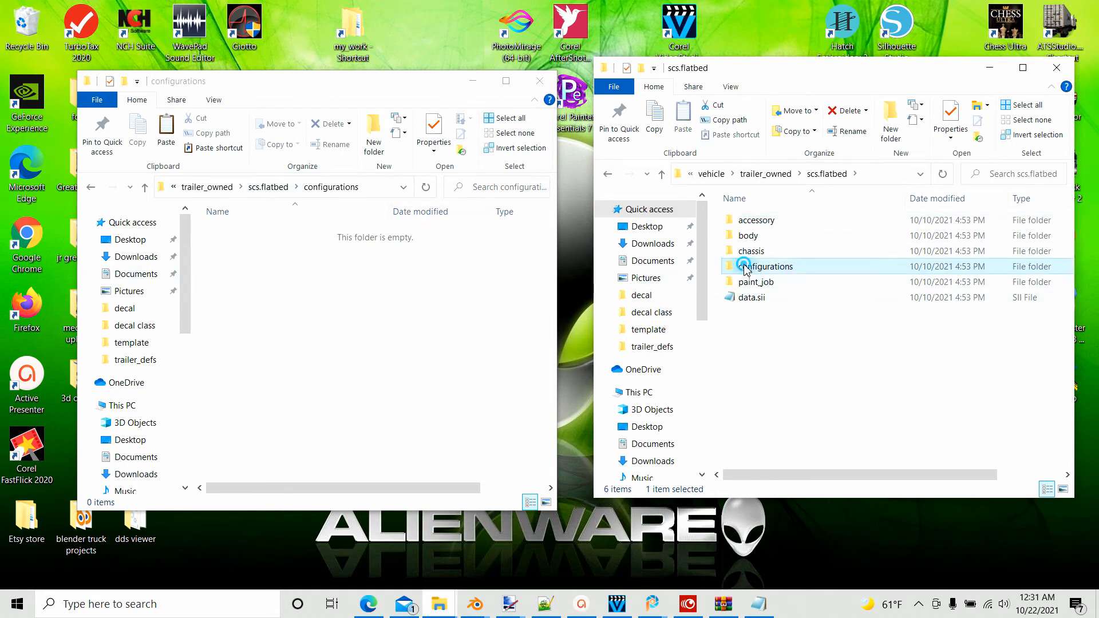
scroll(833, 263, "down", 13)
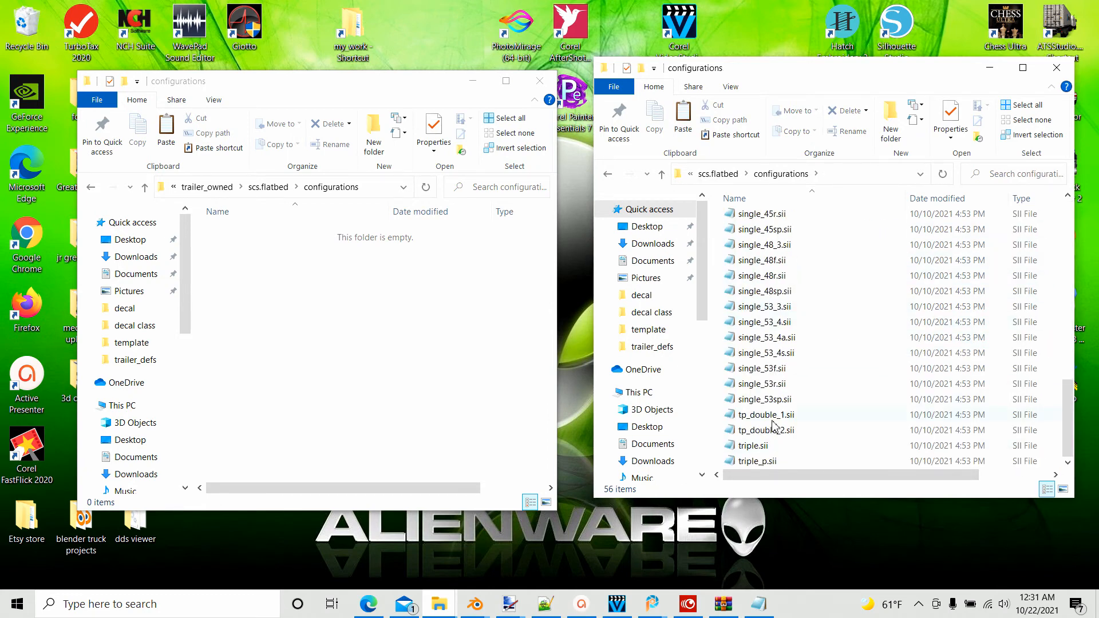
right_click(756, 309)
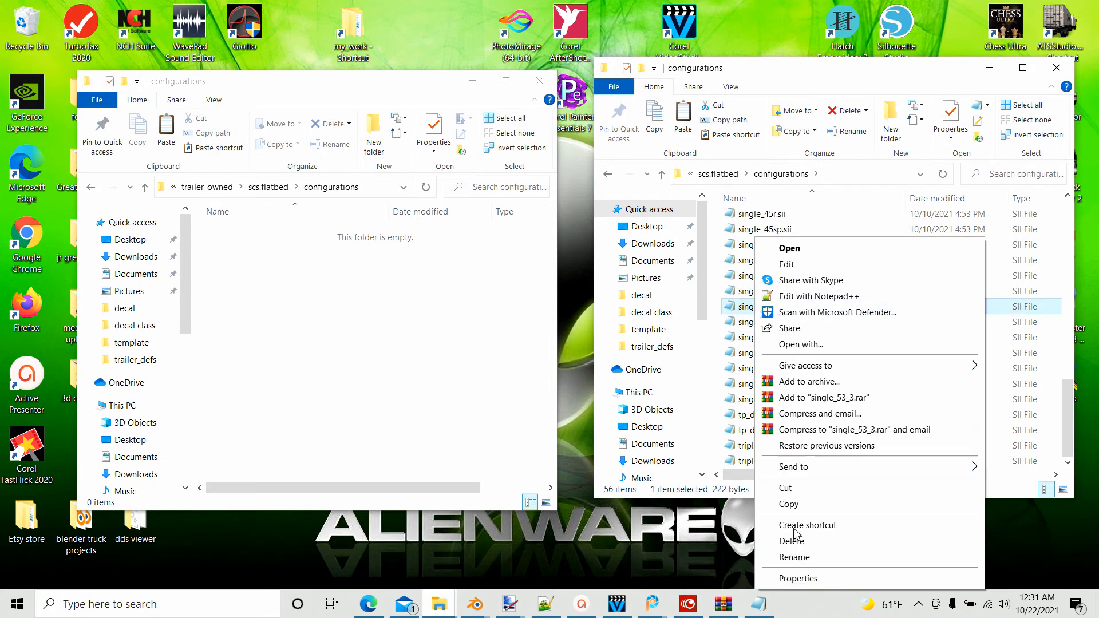
left_click(794, 504)
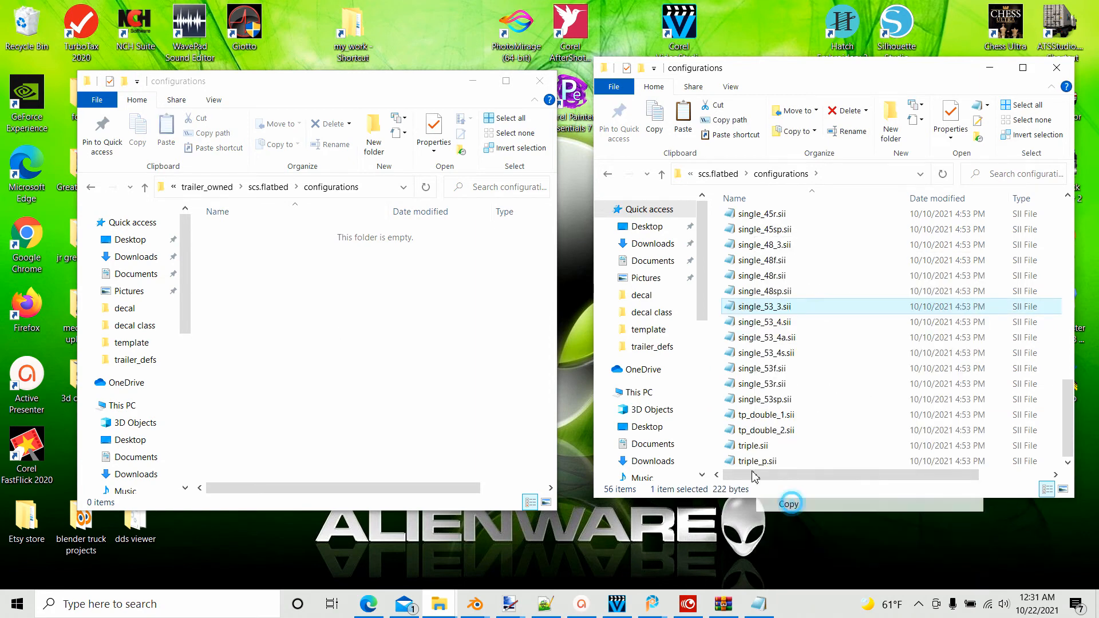
right_click(229, 295)
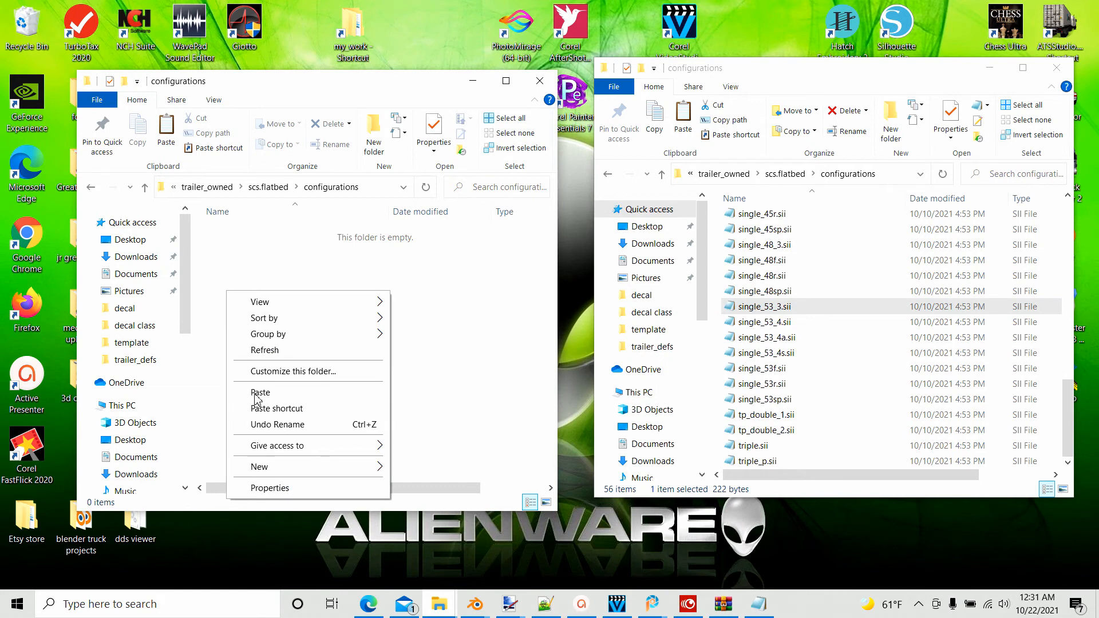
left_click(259, 393)
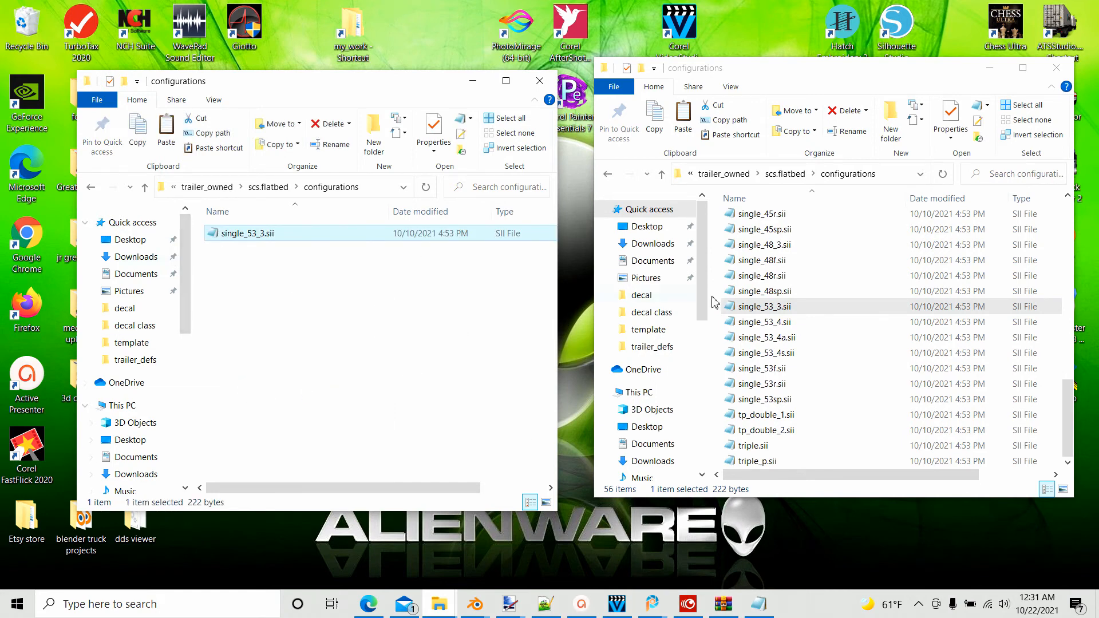
Copy the single_53_3 folder from the original configurations folder into the mod's configurations folder.
scroll(824, 369, "up", 10)
scroll(824, 369, "up", 1)
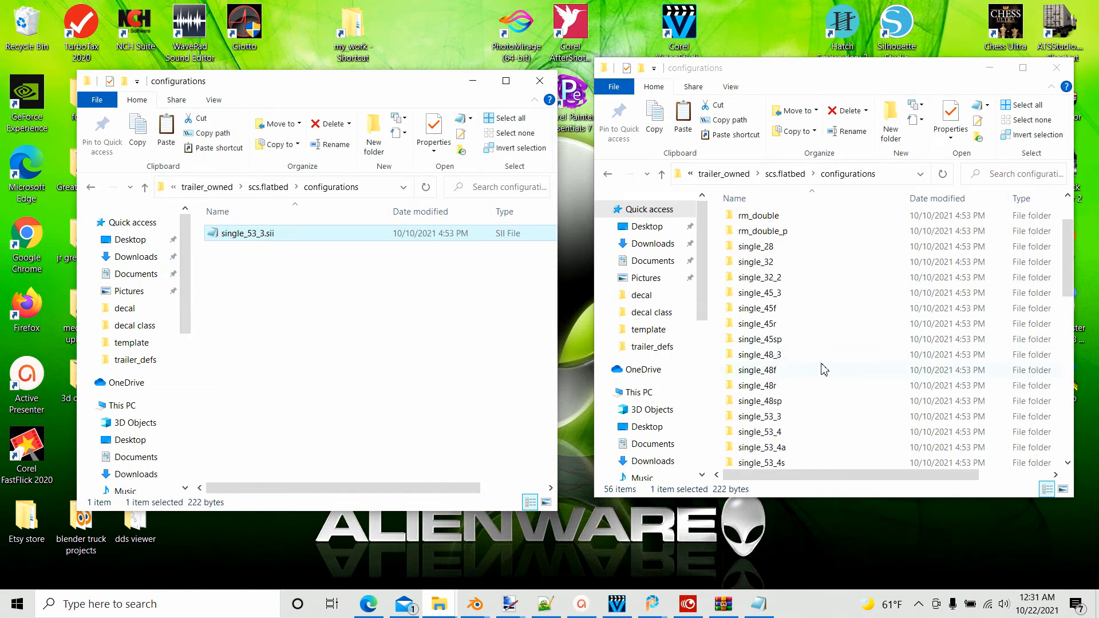
scroll(823, 371, "down", 2)
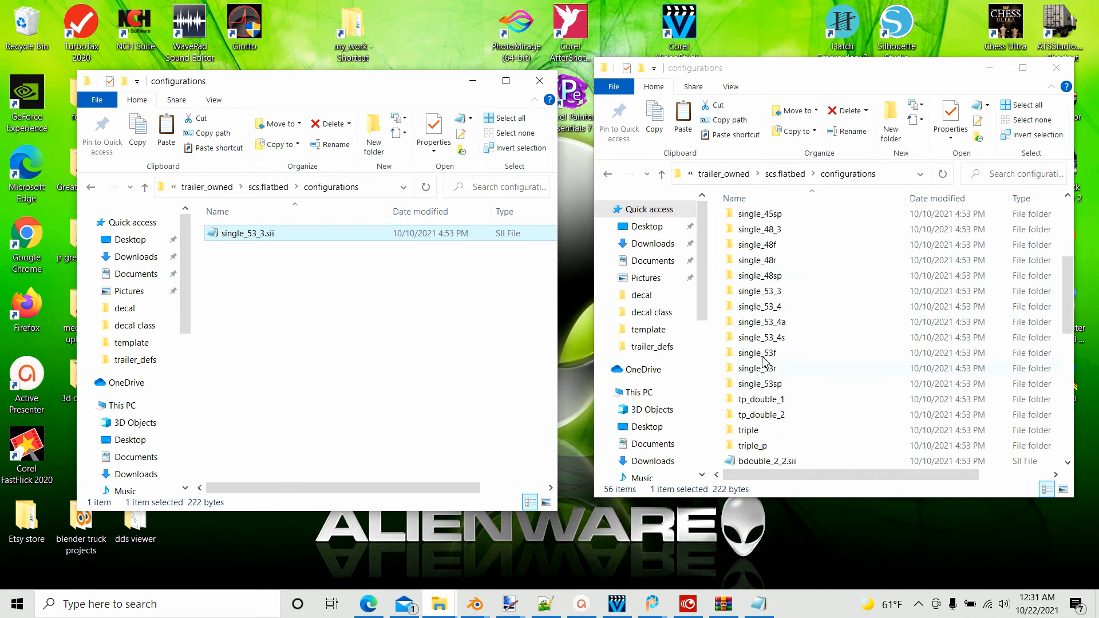
right_click(749, 293)
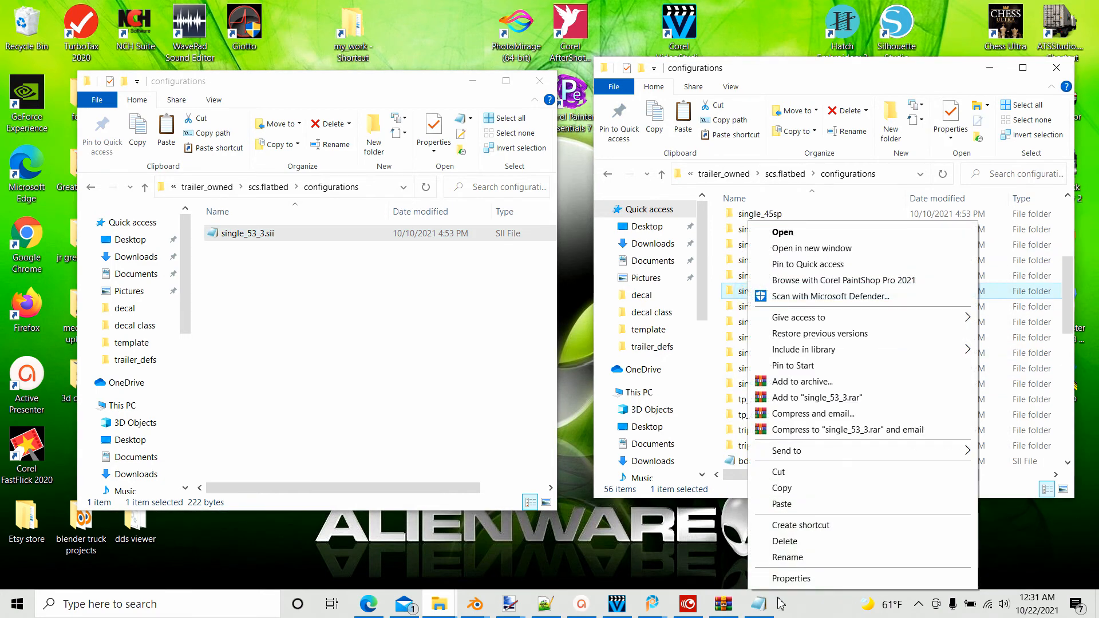
left_click(783, 490)
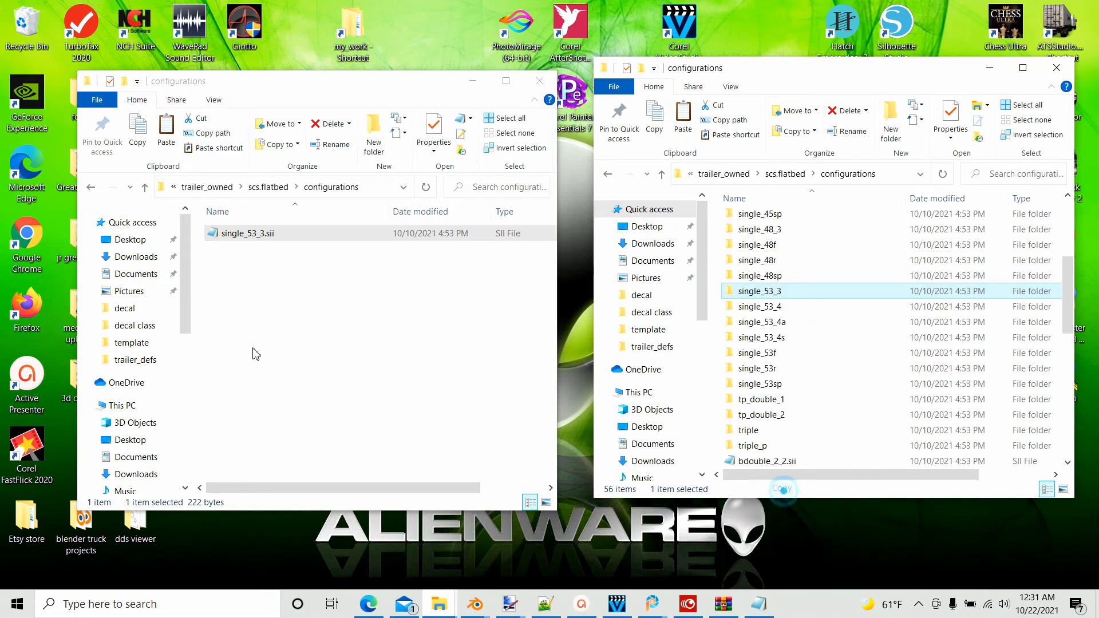
right_click(231, 290)
left_click(265, 394)
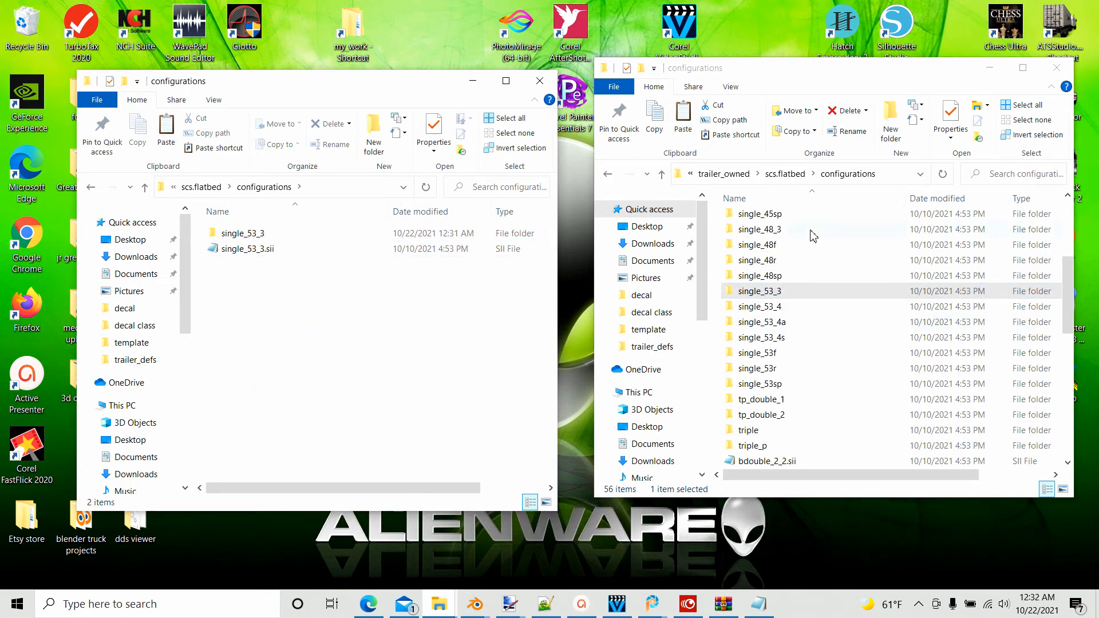
scroll(795, 395, "down", 4)
scroll(795, 391, "up", 5)
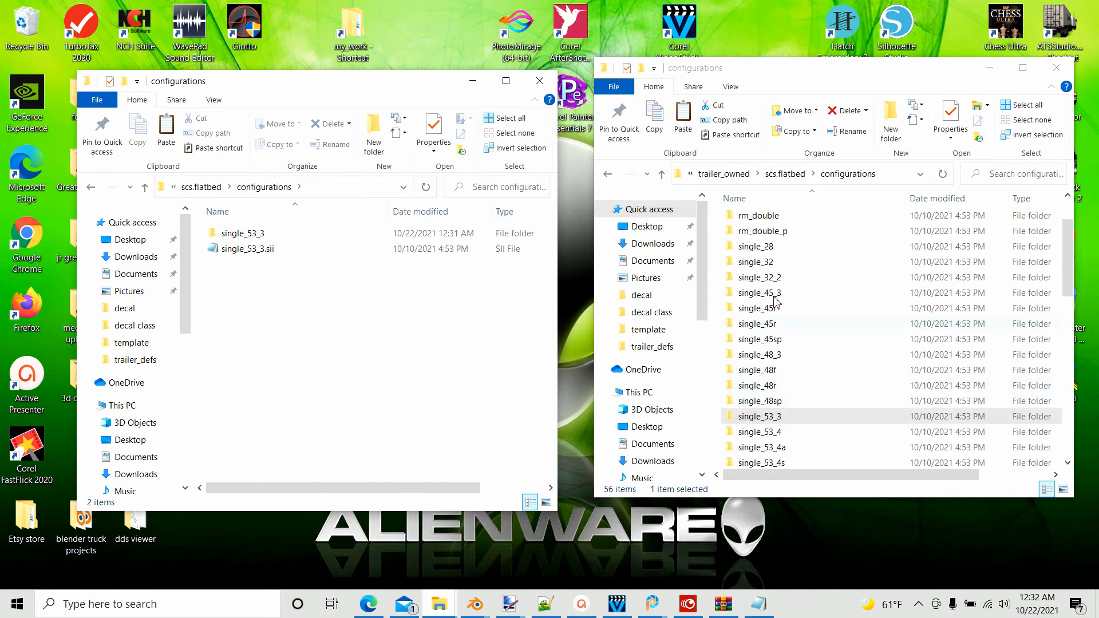
scroll(759, 291, "down", 9)
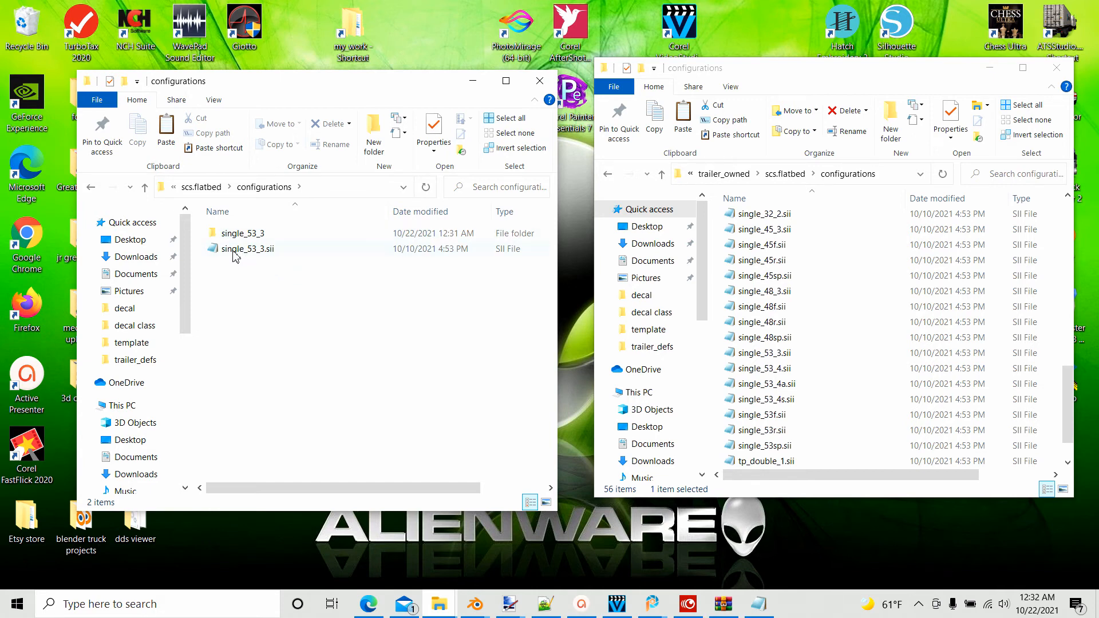
left_click_drag(284, 84, 419, 82)
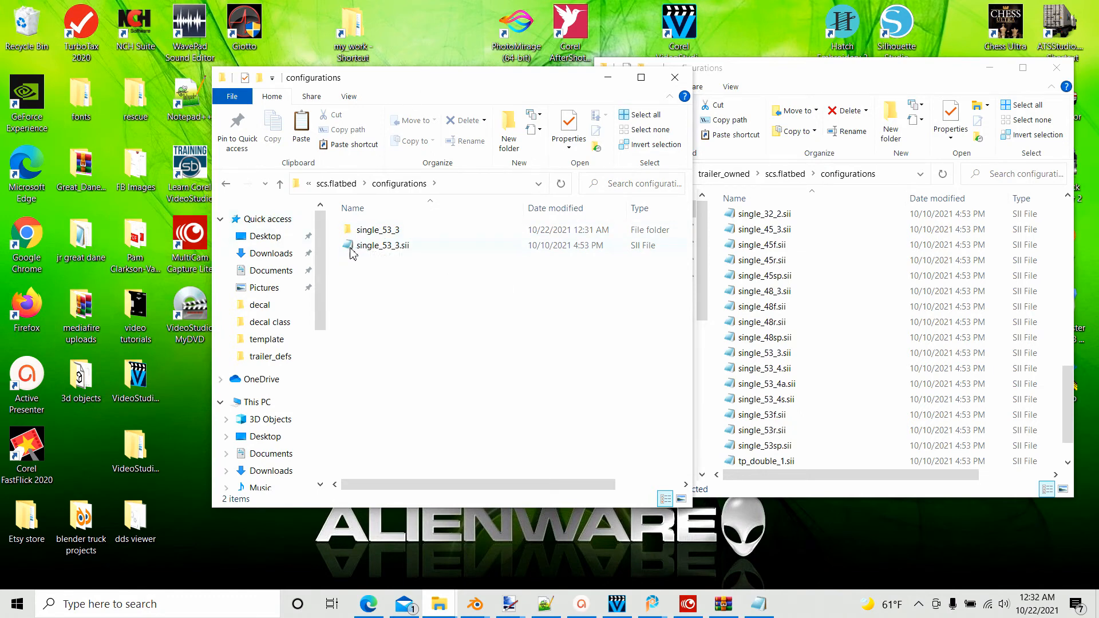
right_click(373, 252)
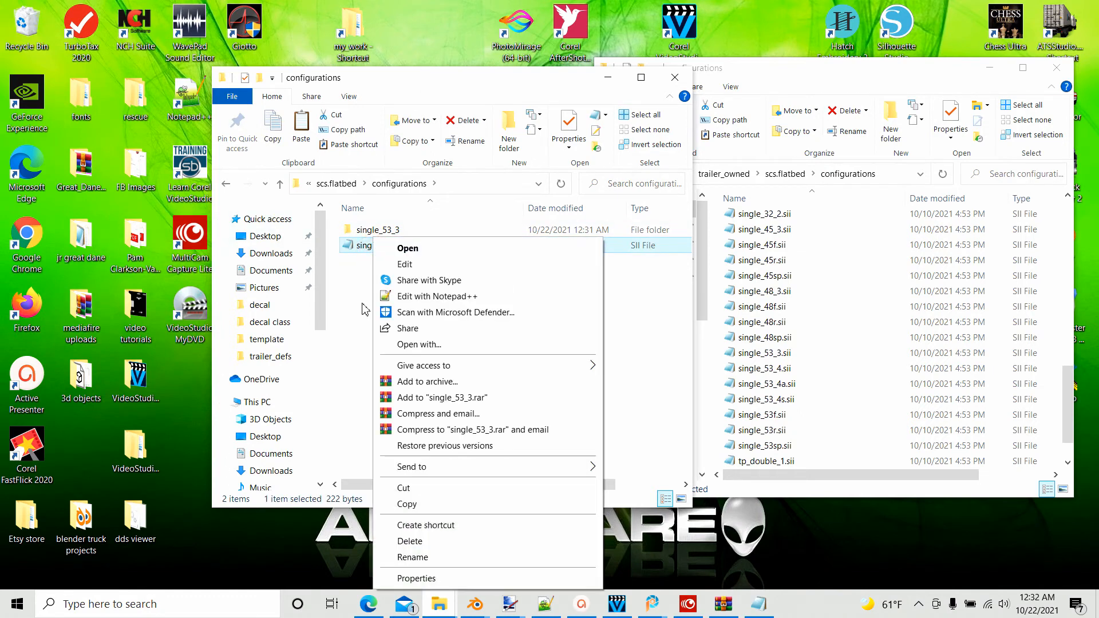
left_click(406, 556)
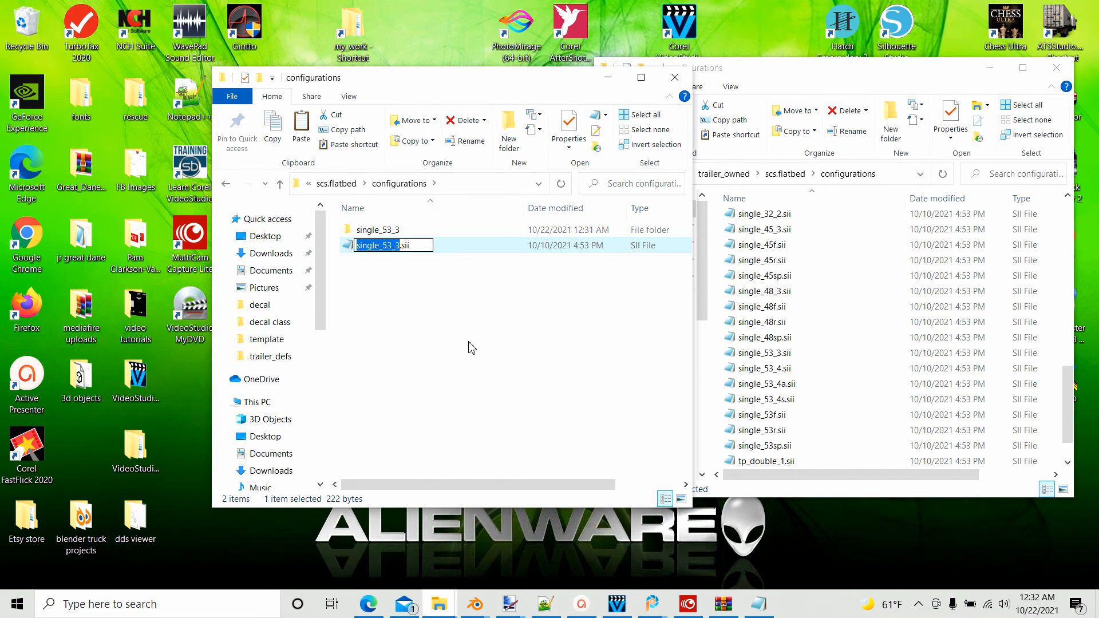
left_click(381, 342)
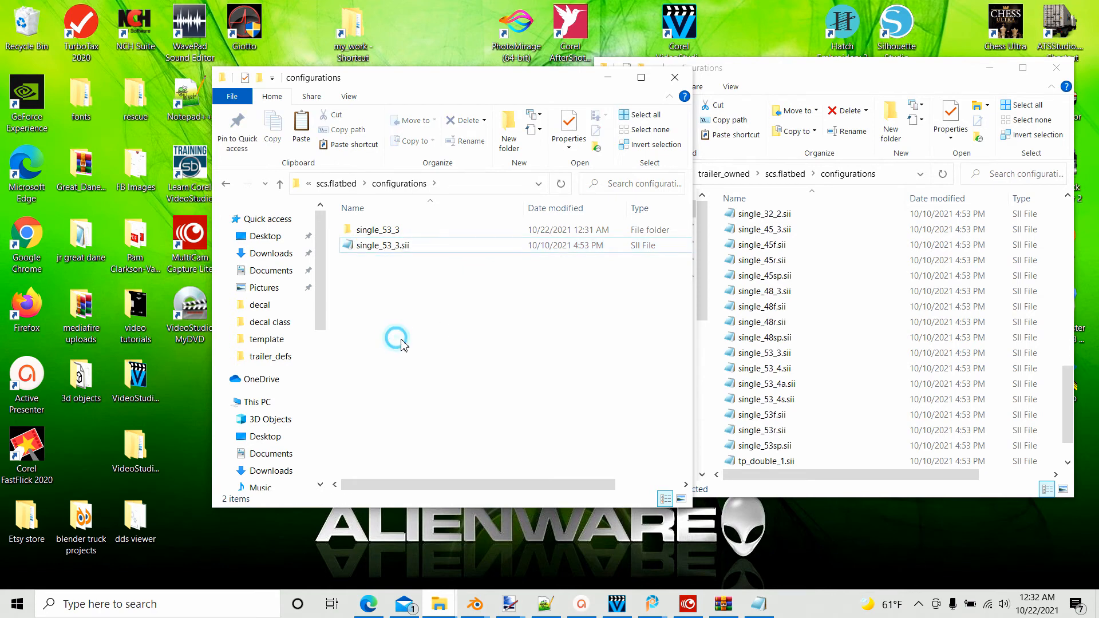
Delete single_53_3.sii from the mod's configurations folder and replace it with a fresh copy of the original file.
right_click(384, 246)
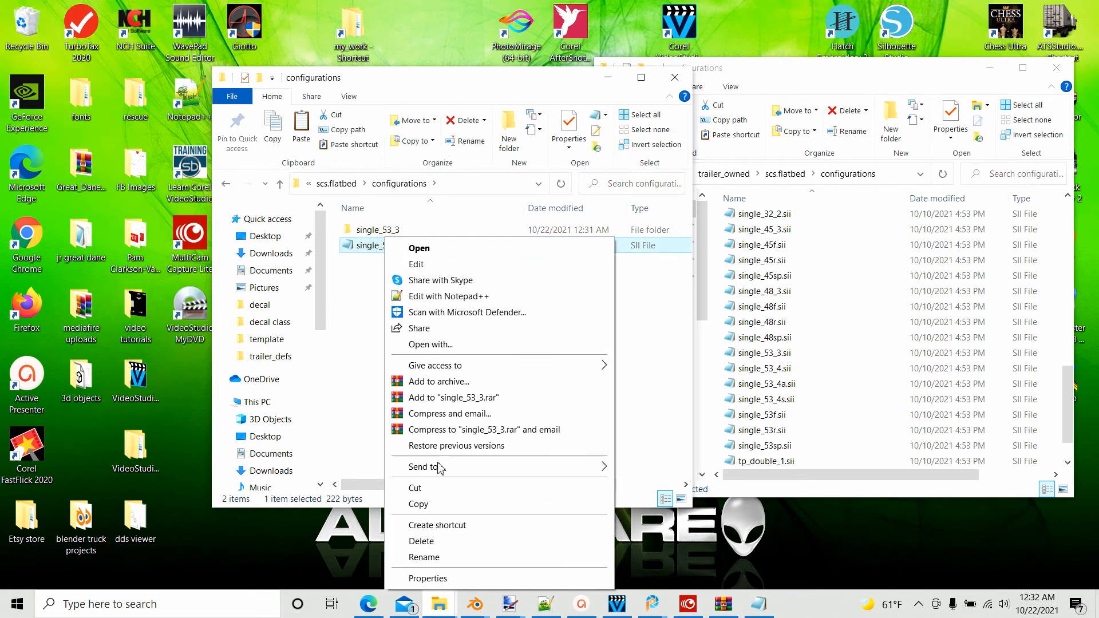
left_click(422, 543)
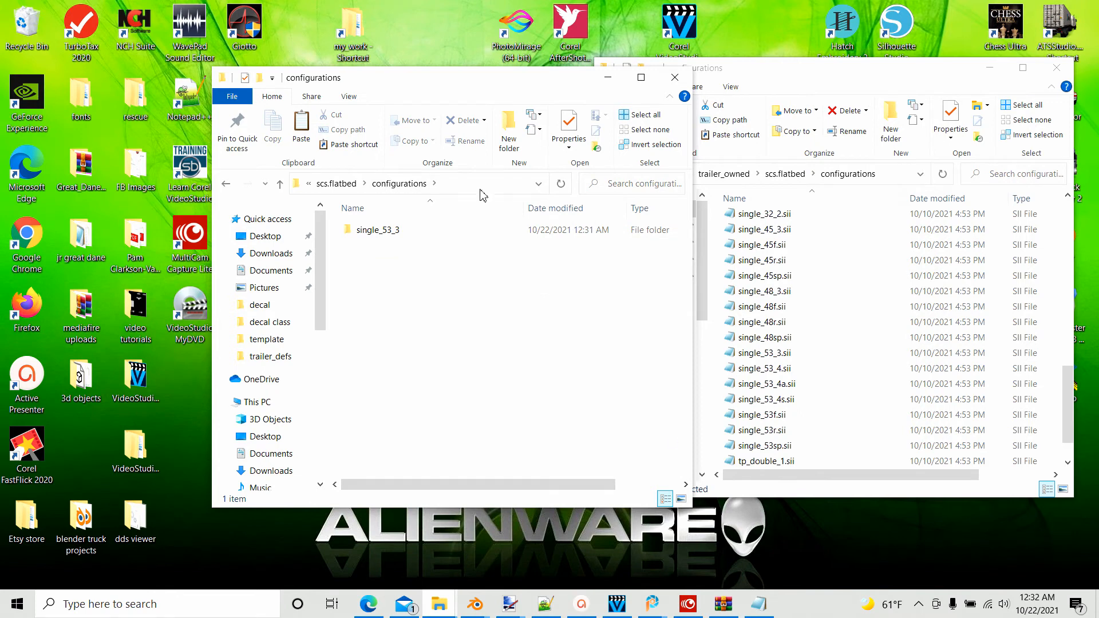
left_click(766, 354)
right_click(765, 355)
left_click(800, 274)
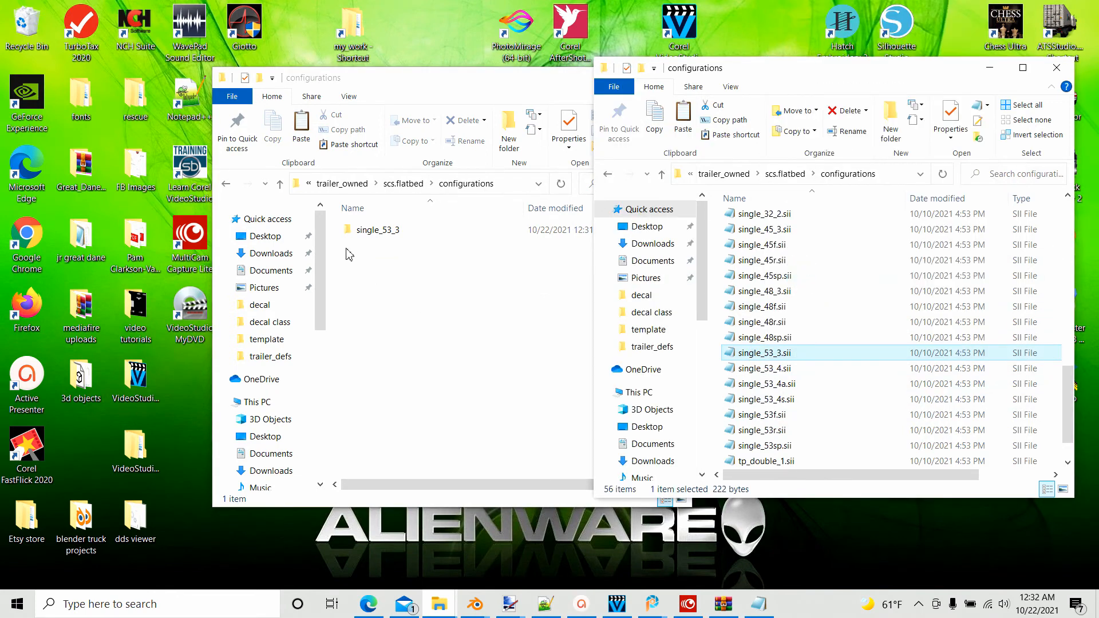
left_click(349, 262)
right_click(349, 262)
left_click(385, 352)
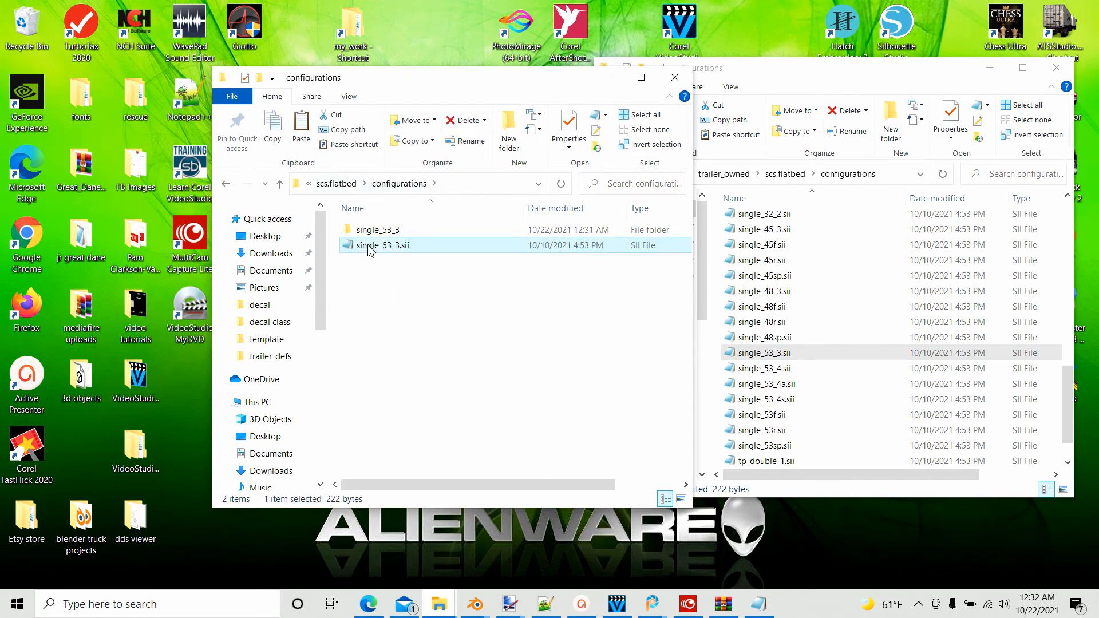
Open the flatbed_decal_mod folder from the desktop and place it beside the mod's configurations folder window.
left_click_drag(426, 84, 758, 81)
left_click(295, 380)
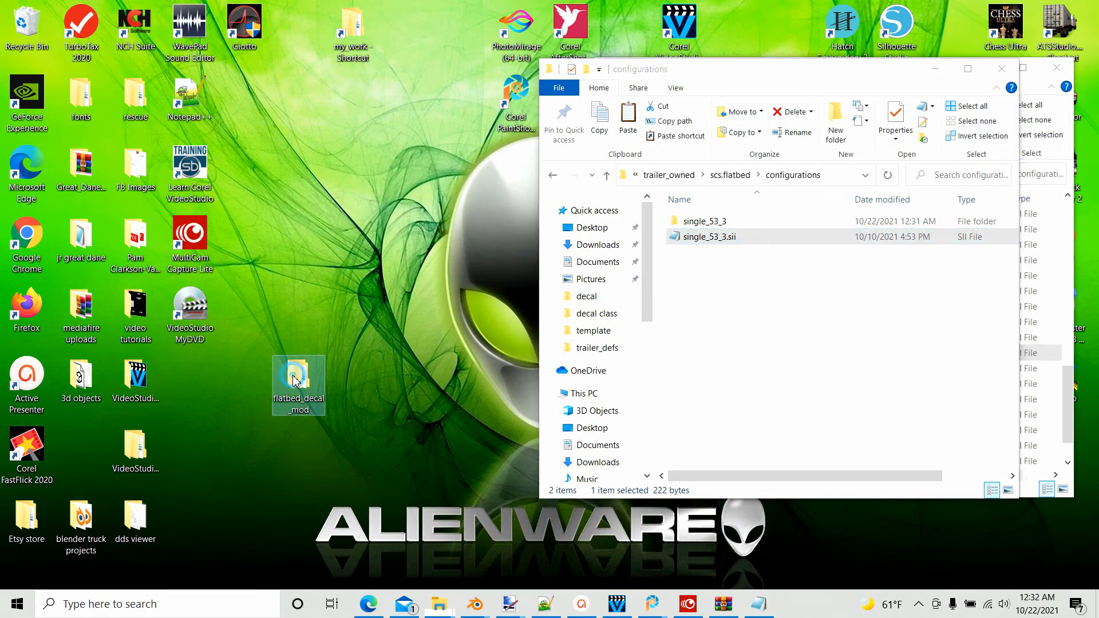
double_click(295, 381)
left_click_drag(824, 97, 311, 79)
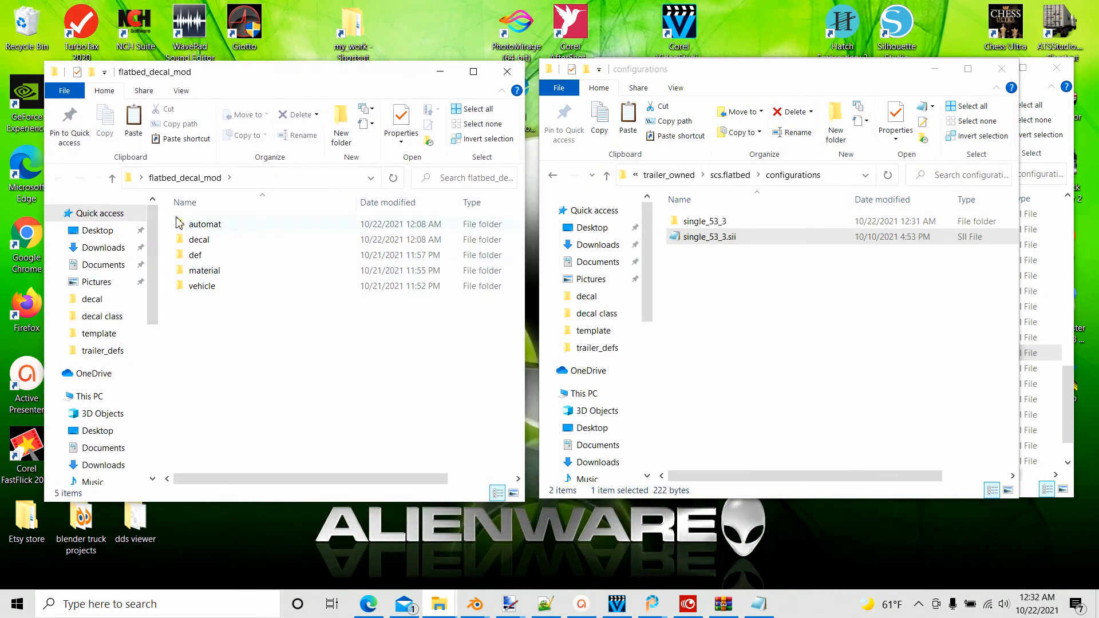
Open the trailer_defs folder under def/vehicle in flatbed_decal_mod as a reference for the naming.
double_click(188, 255)
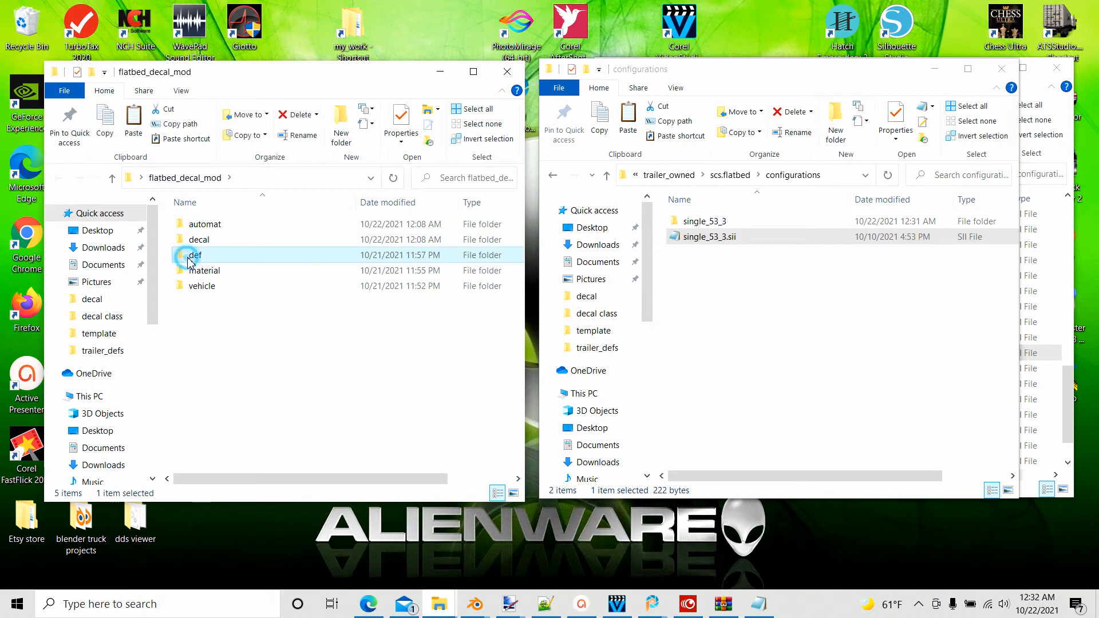
double_click(187, 224)
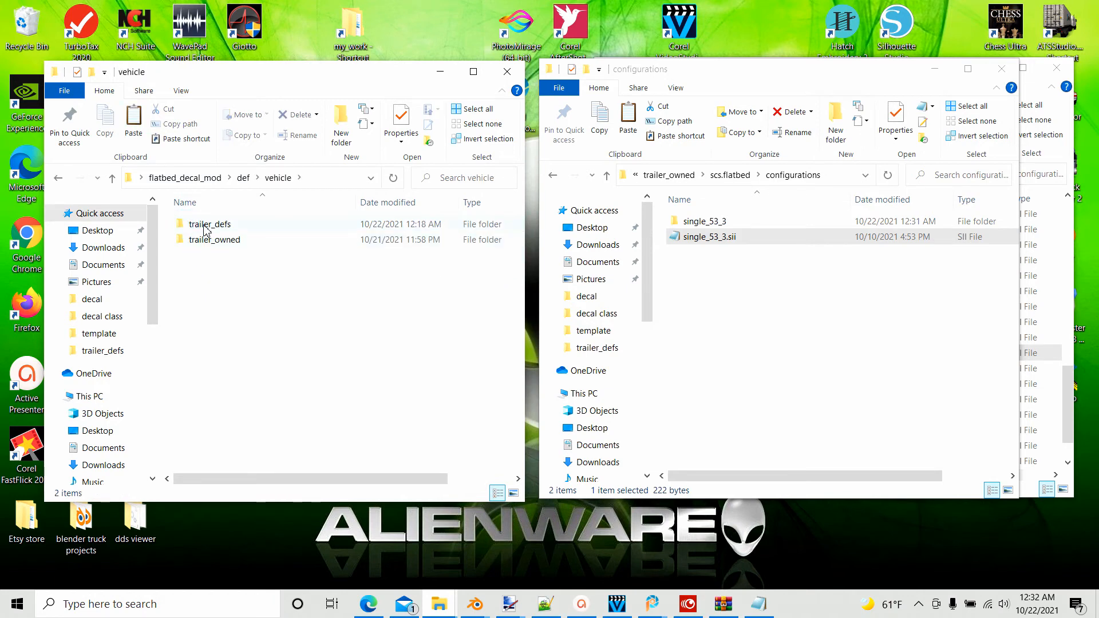
double_click(194, 225)
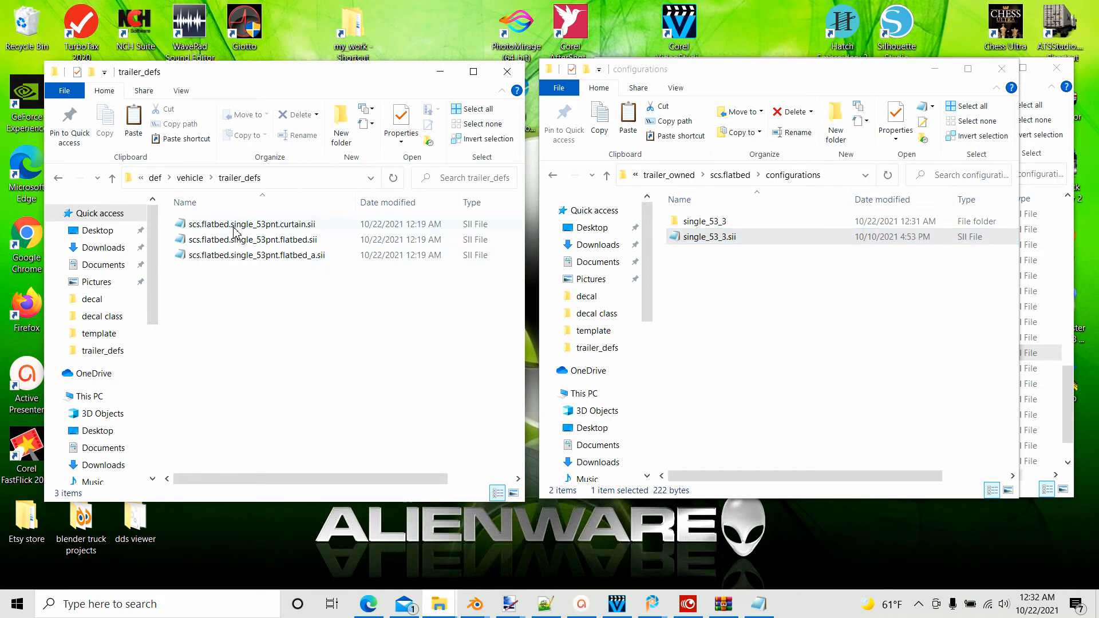
Rename single_53_3.sii in the mod's configurations folder to single_53pnt.sii.
right_click(698, 240)
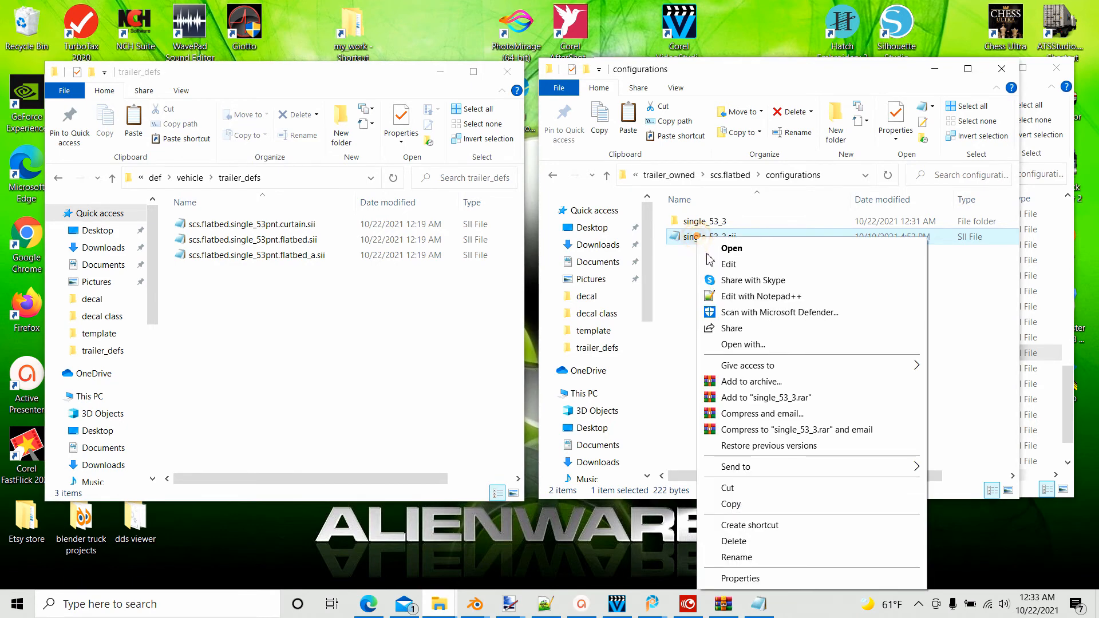
left_click(732, 557)
key("End")
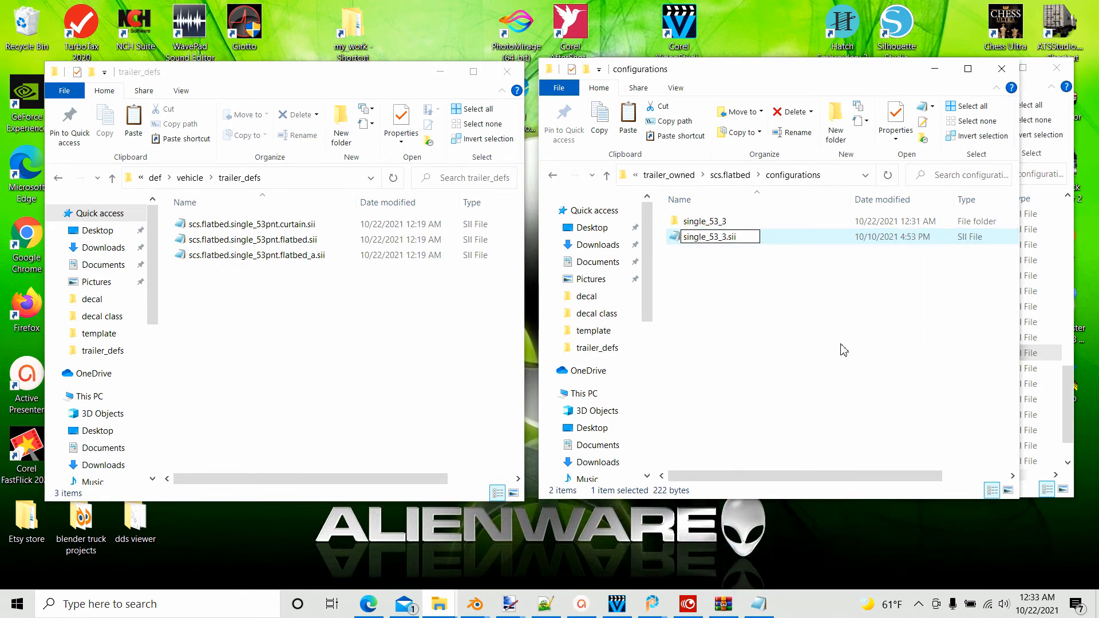
key("BackSpace")
key("BackSpace")
type("pnt")
left_click(795, 415)
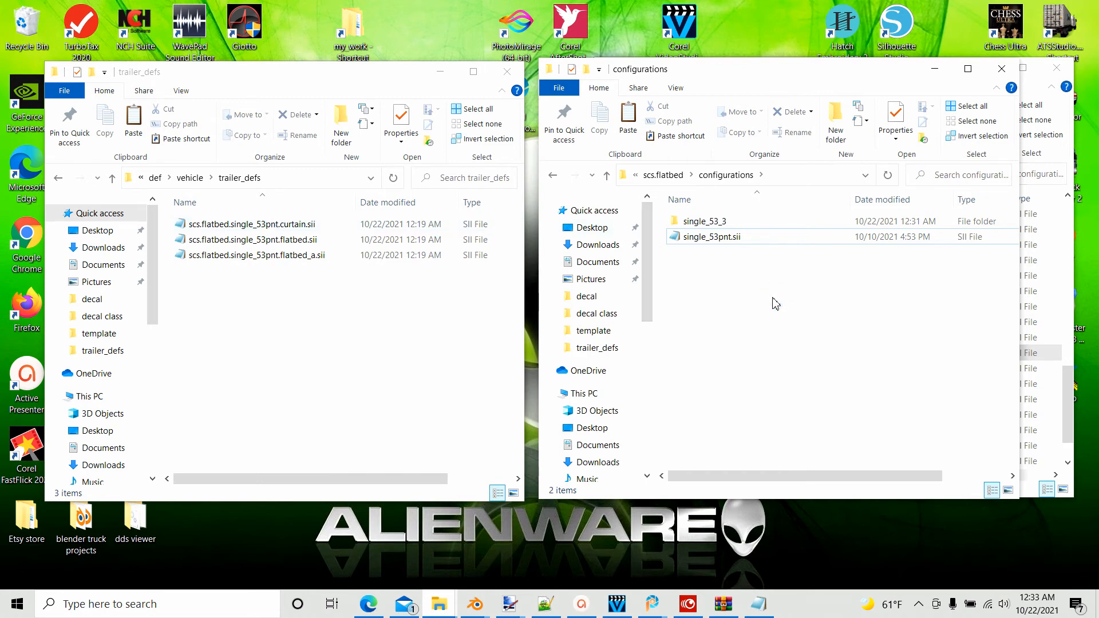
Open single_53pnt.sii and change its trailer_configuration identifier to .single_53pnt.
double_click(697, 237)
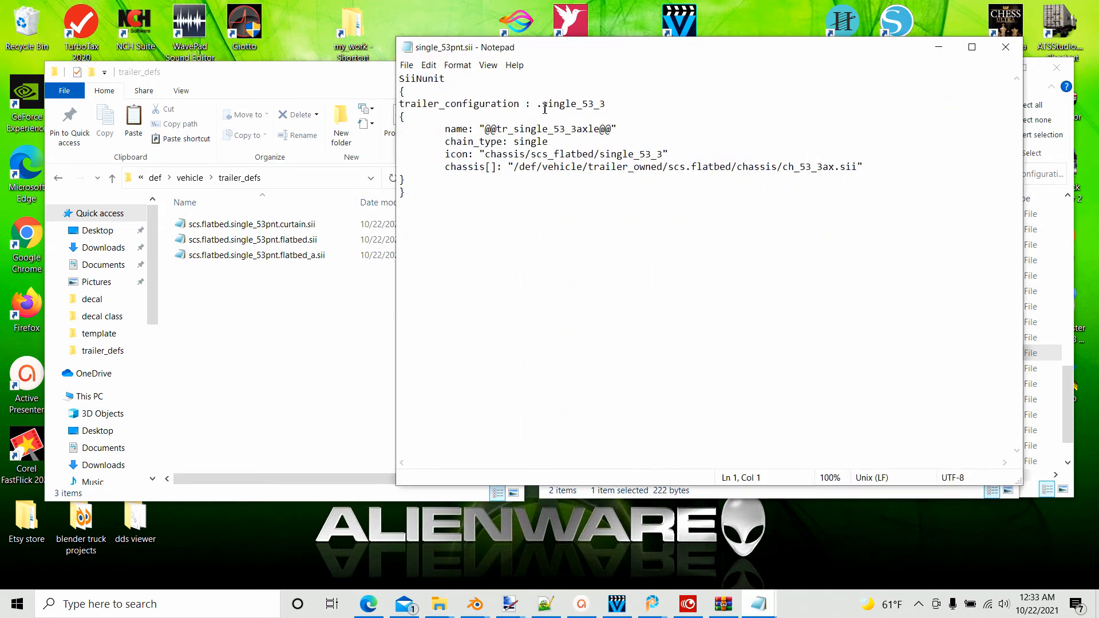
left_click(609, 105)
key("BackSpace")
key("BackSpace")
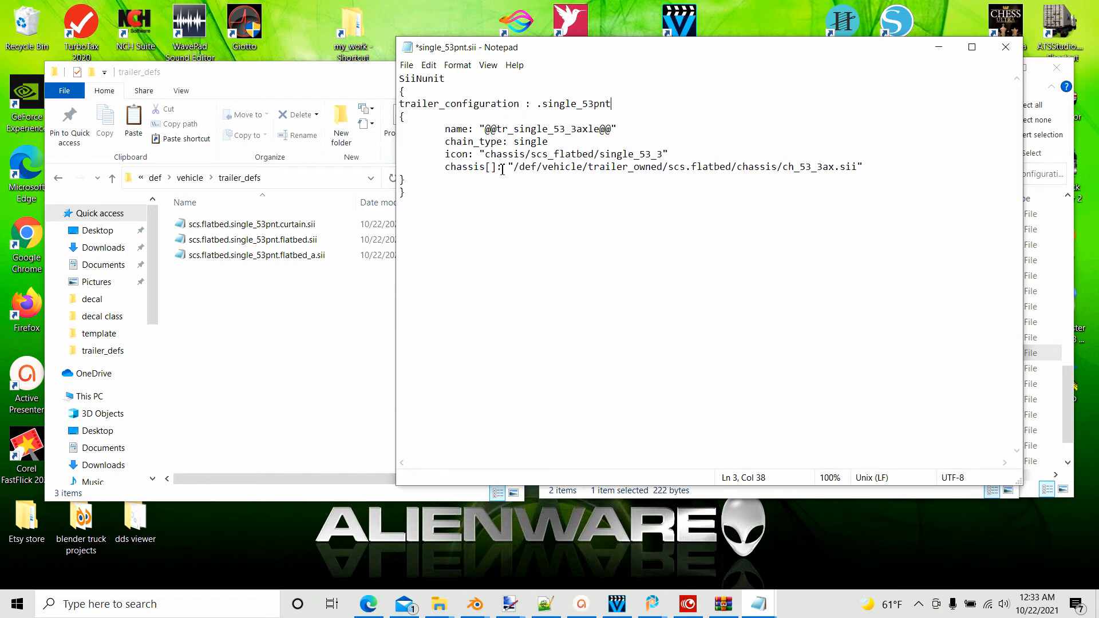
Replace the configuration's name text between the @@ markers with "Painted 3 axle Trailer".
left_click_drag(614, 52, 667, 59)
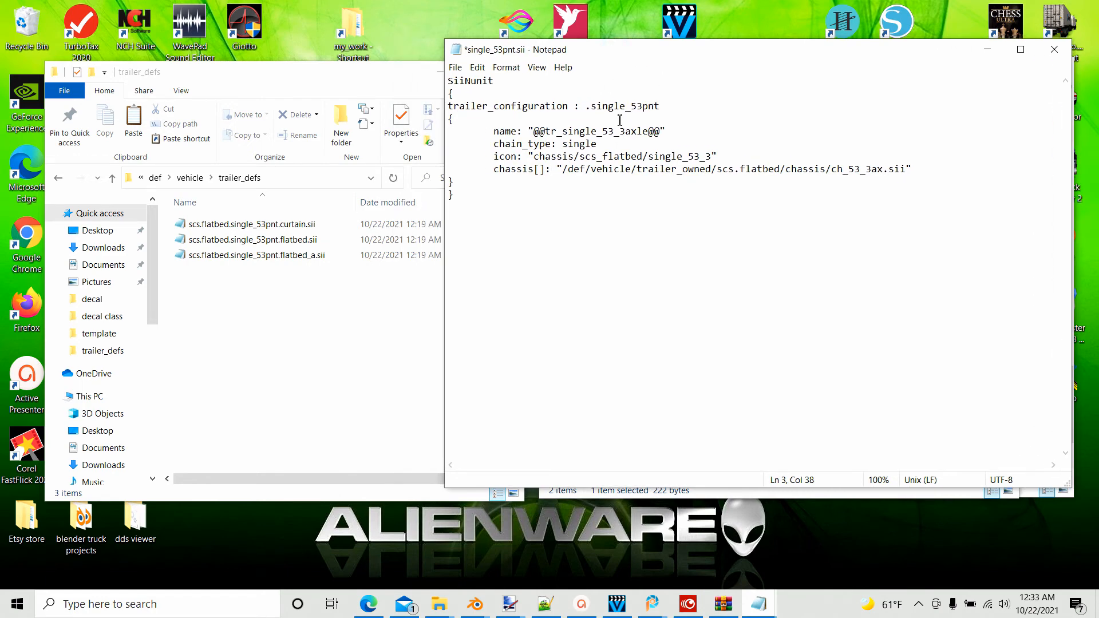
left_click(648, 131)
key("BackSpace")
key("BackSpace")
key("BackSpace")
key("BackSpace")
key("BackSpace")
key("BackSpace")
key("BackSpace")
key("BackSpace")
key("BackSpace")
key("BackSpace")
key("BackSpace")
key("BackSpace")
key("BackSpace")
key("BackSpace")
key("BackSpace")
key("BackSpace")
key("BackSpace")
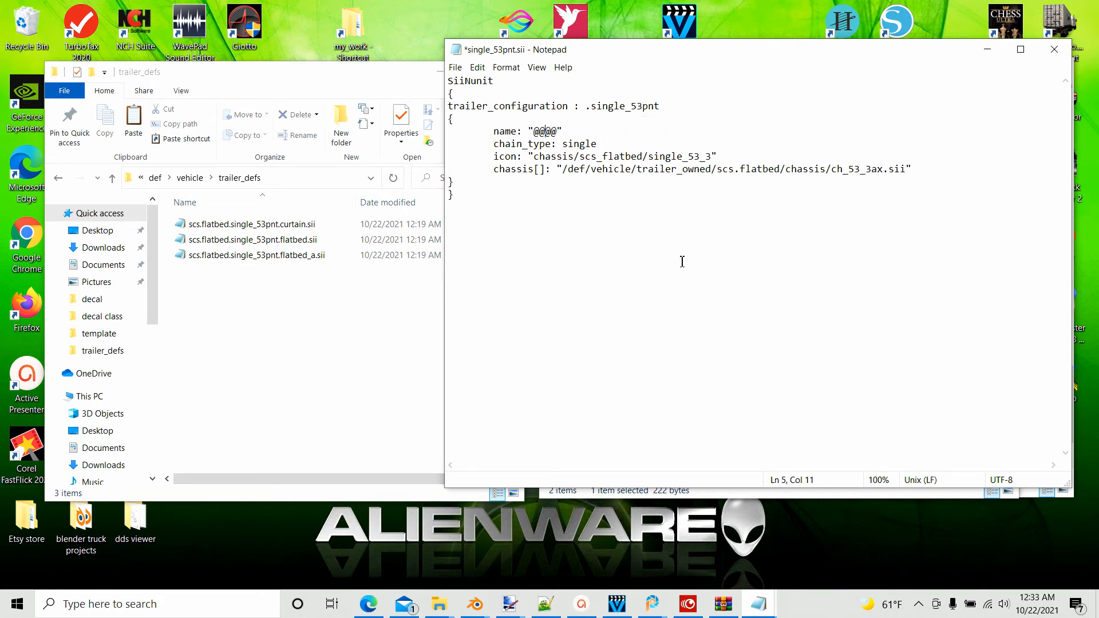
type("Painted 3 axle Trailer")
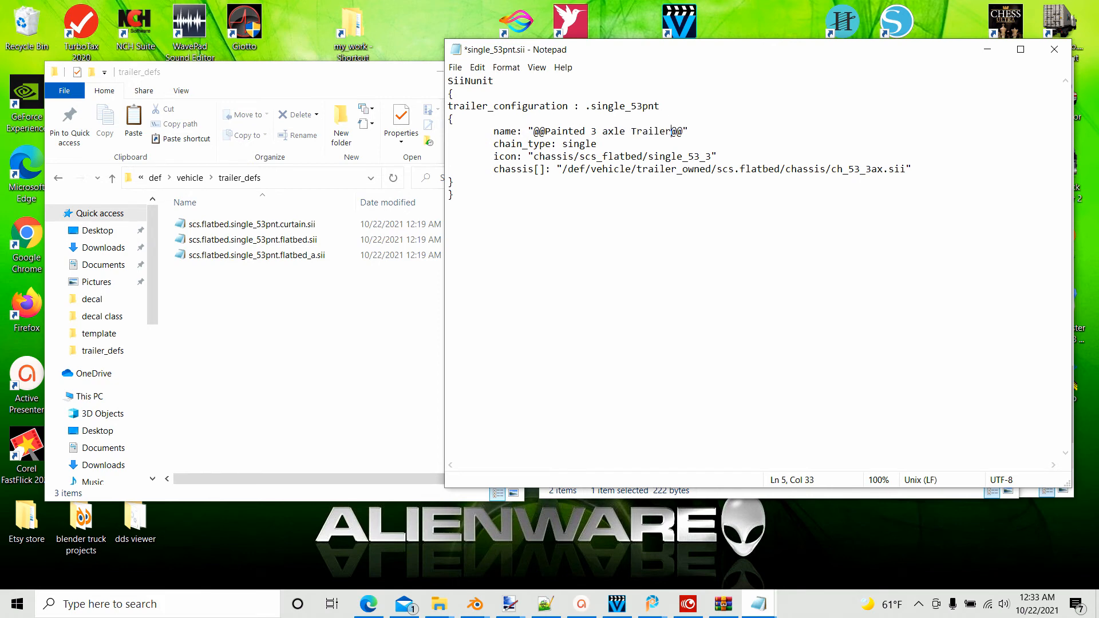
left_click(626, 339)
Place the configuration file beside the folder window and open the mod's scs.flatbed chassis folder to check the chassis file name.
left_click_drag(853, 49, 936, 56)
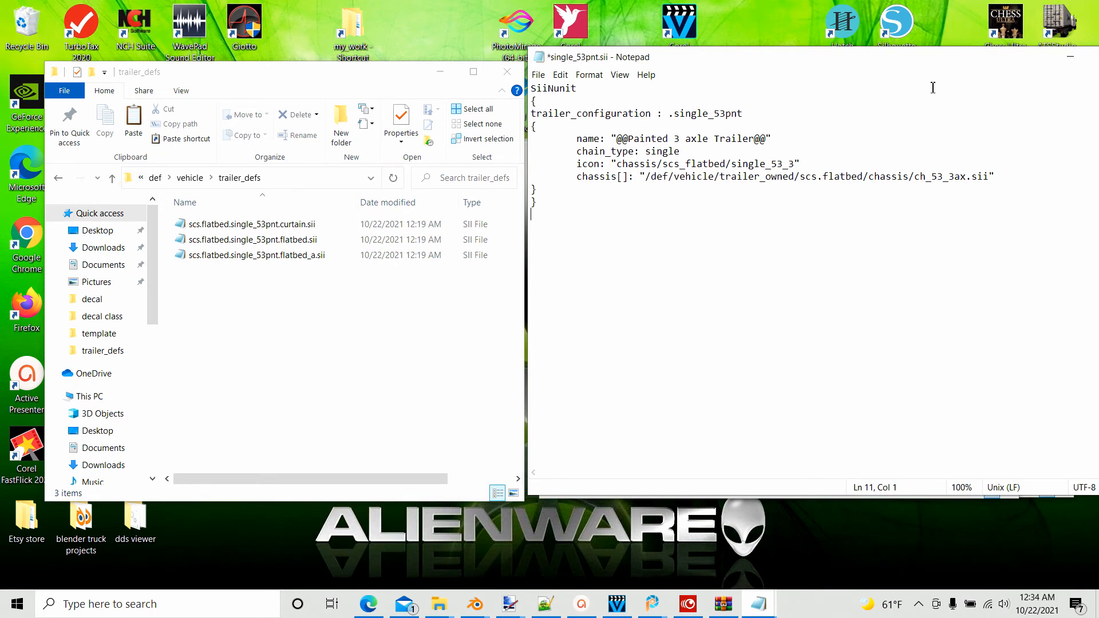
left_click_drag(899, 60, 410, 90)
left_click_drag(832, 97, 974, 85)
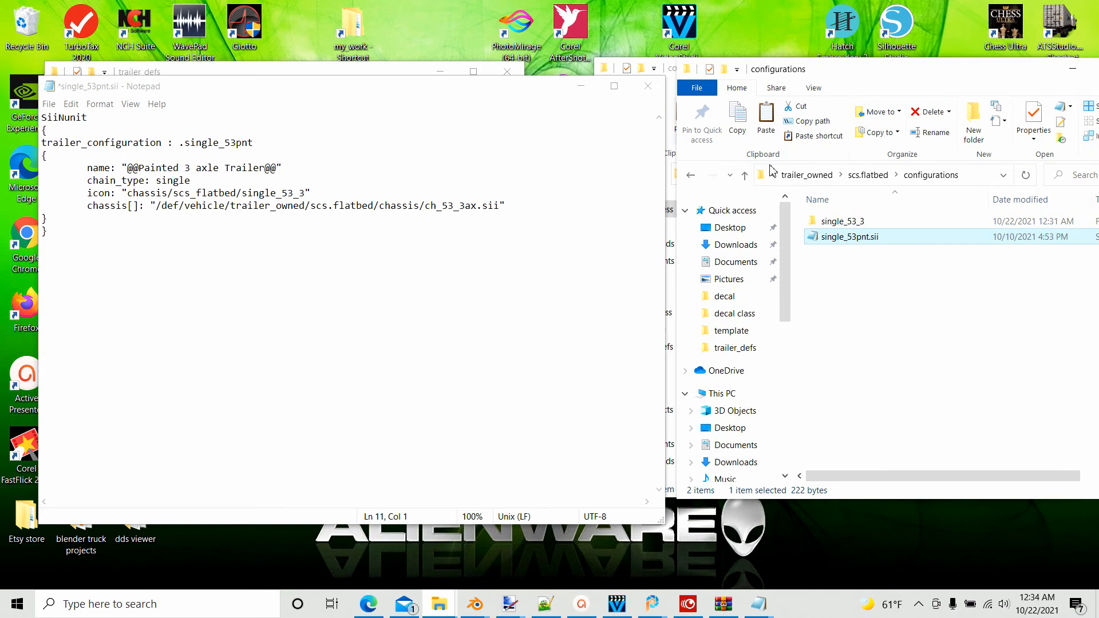
left_click(745, 176)
left_click(744, 176)
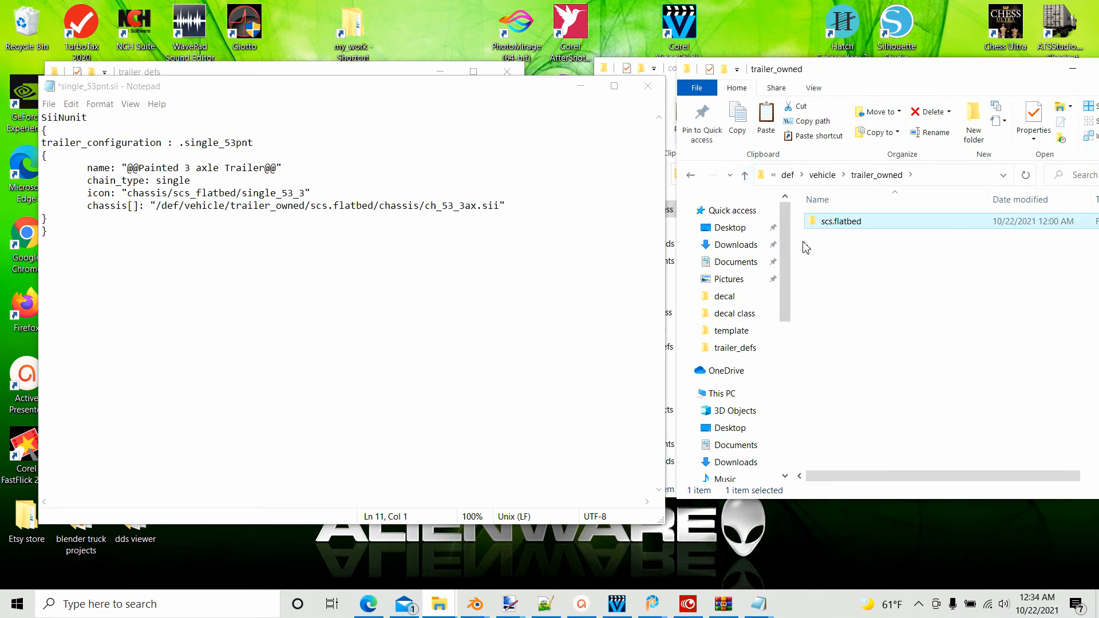
left_click(834, 222)
double_click(834, 222)
double_click(835, 235)
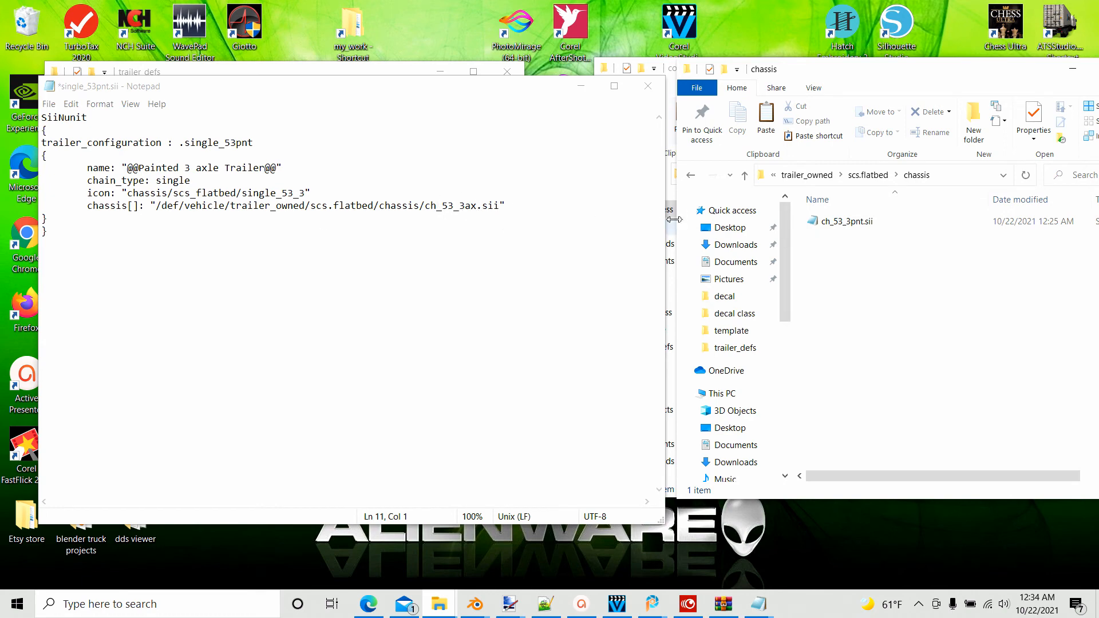
Change the file name in the chassis[] path to ch_53_3pnt.sii and save single_53pnt.sii.
left_click(479, 205)
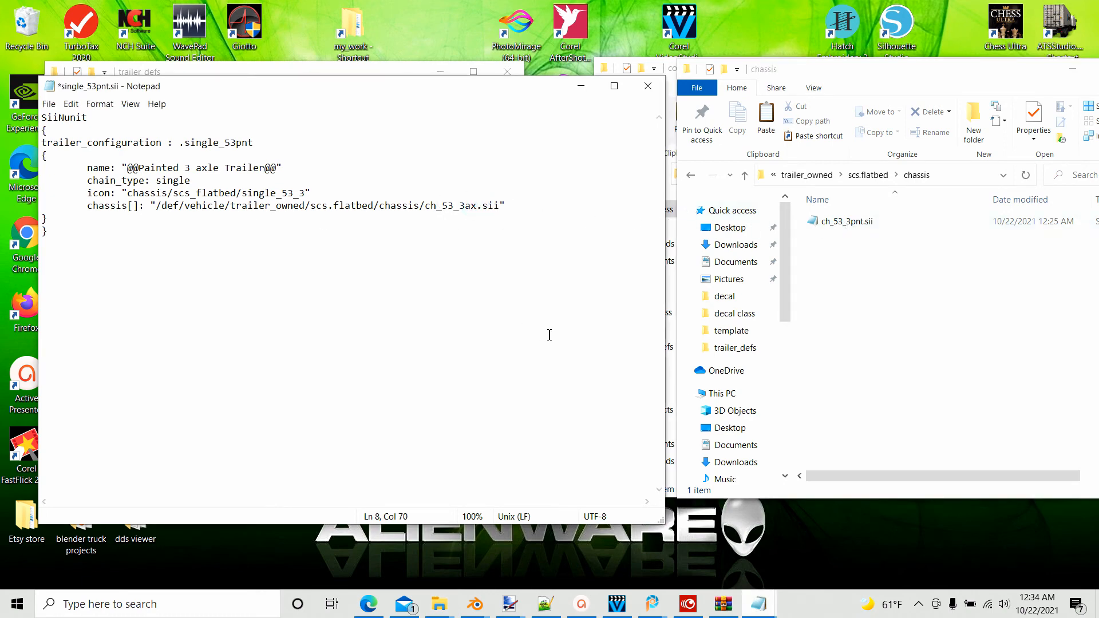
key("BackSpace")
key("BackSpace")
key("BackSpace")
type("3pnt")
left_click(521, 361)
left_click(49, 105)
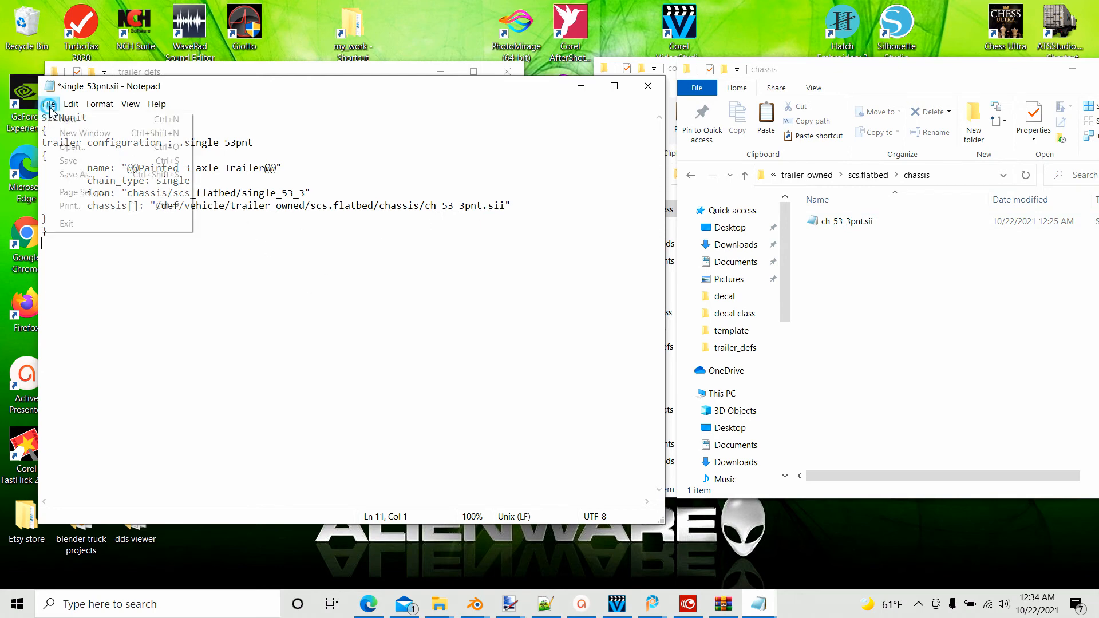
left_click(63, 156)
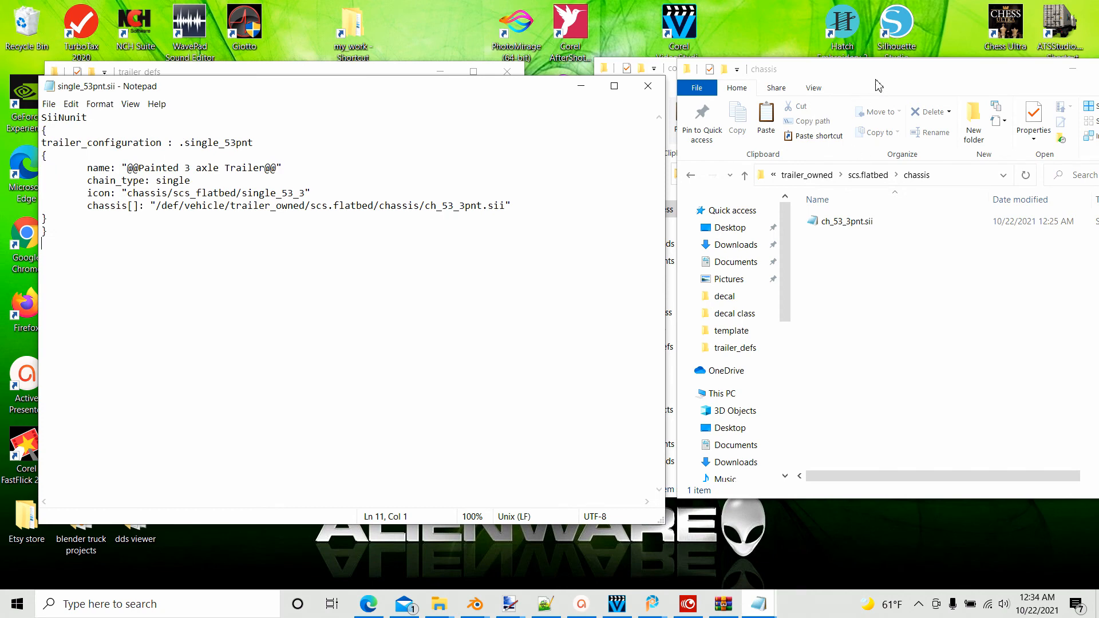
Close single_53pnt.sii, then reopen it from the mod's configurations folder to review the saved edits and close it.
left_click(744, 177)
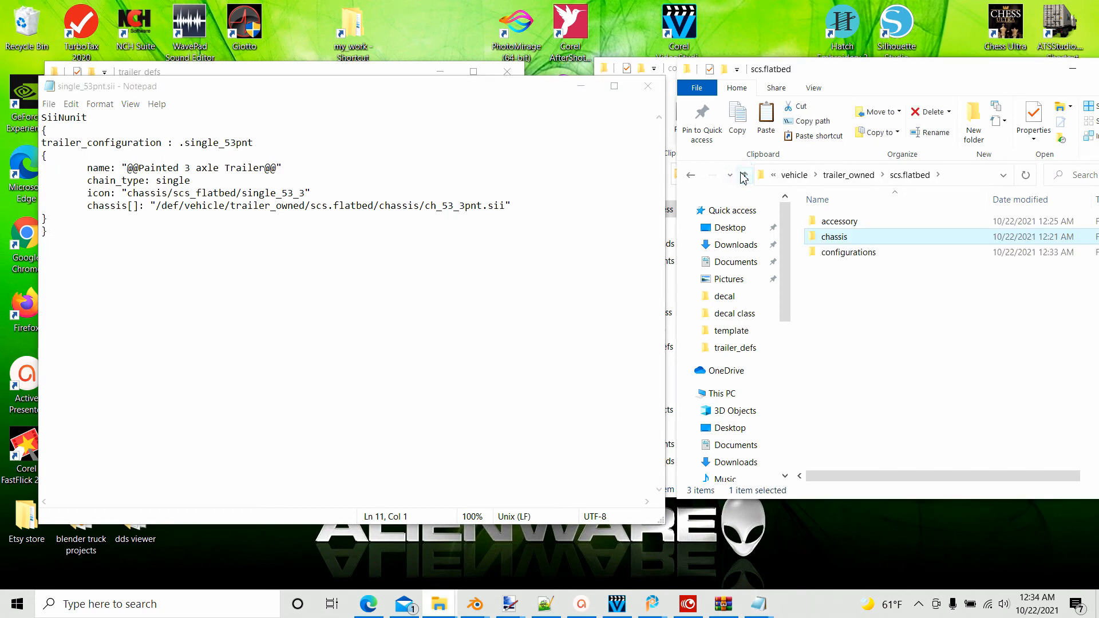
left_click(744, 177)
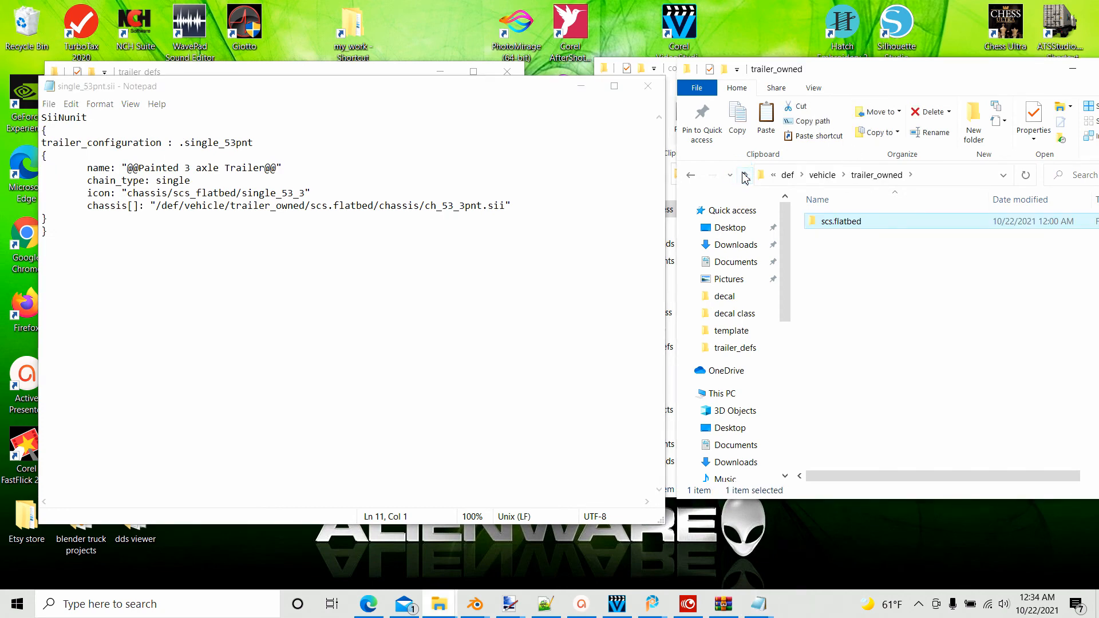
left_click(647, 86)
double_click(822, 225)
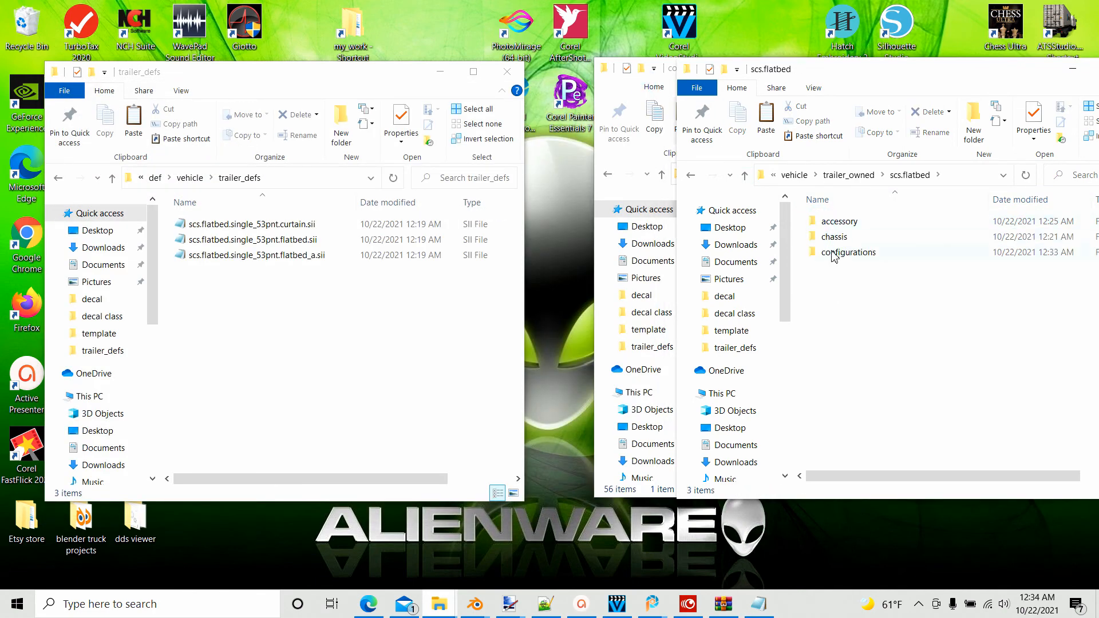
double_click(831, 253)
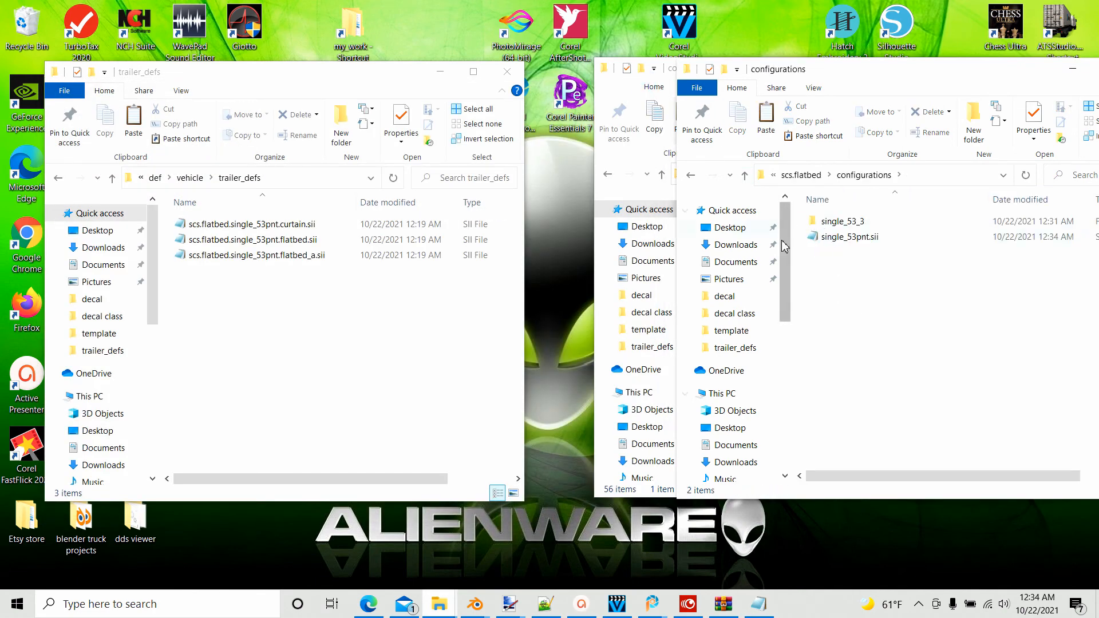
double_click(834, 241)
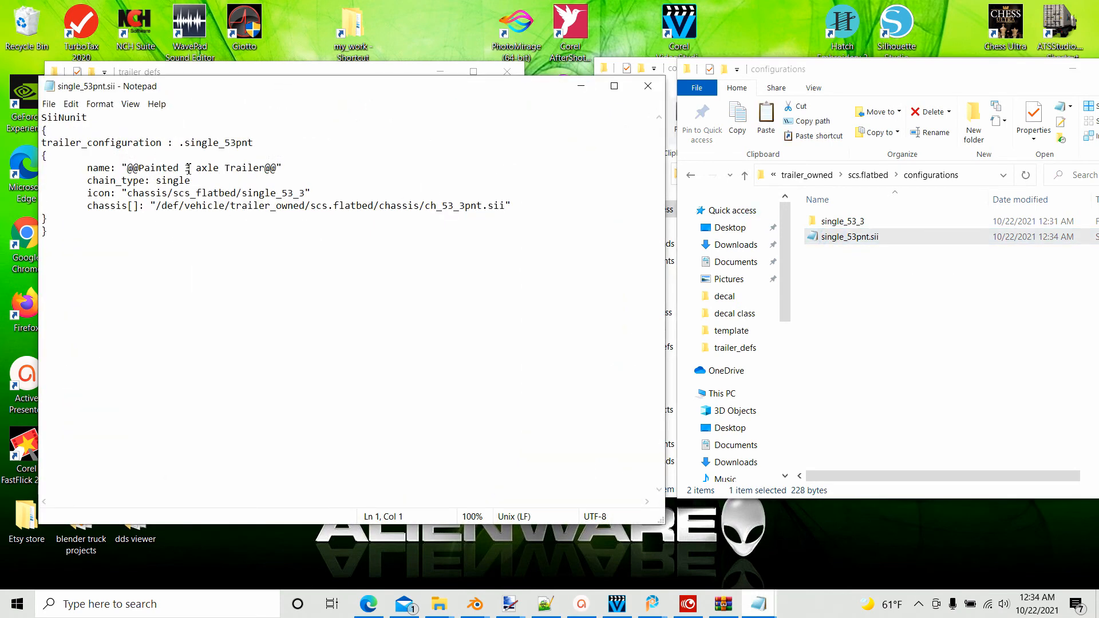
left_click(647, 86)
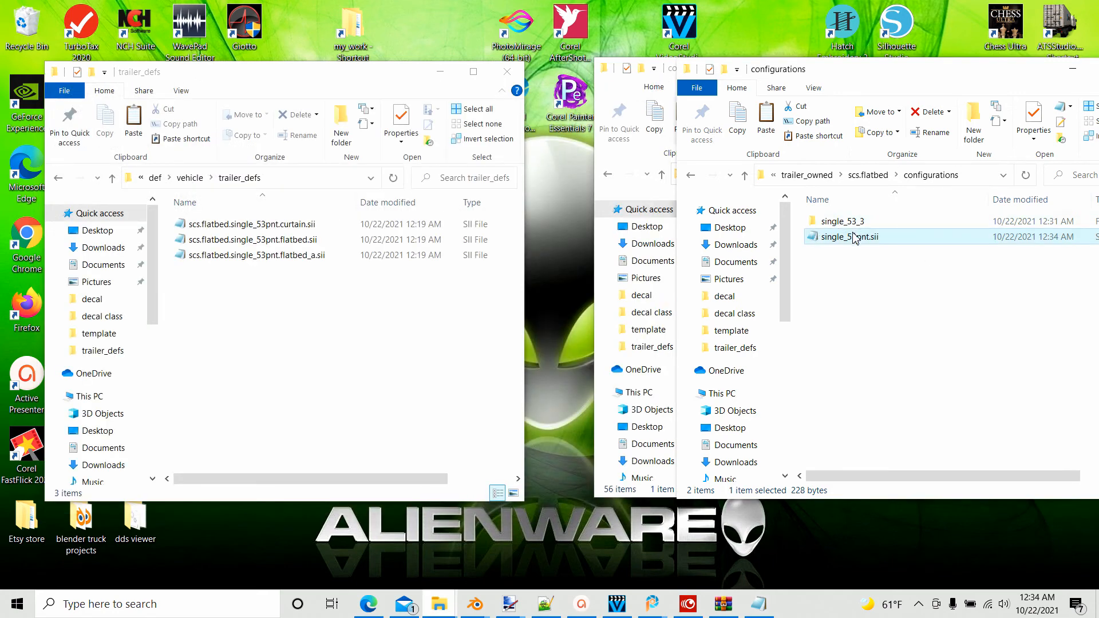
In the single_53_3 folder's curtain.sii, set trailer_definition to trailer_def.scs.flatbed.single_53pnt.curtain, then save and close the file.
double_click(835, 223)
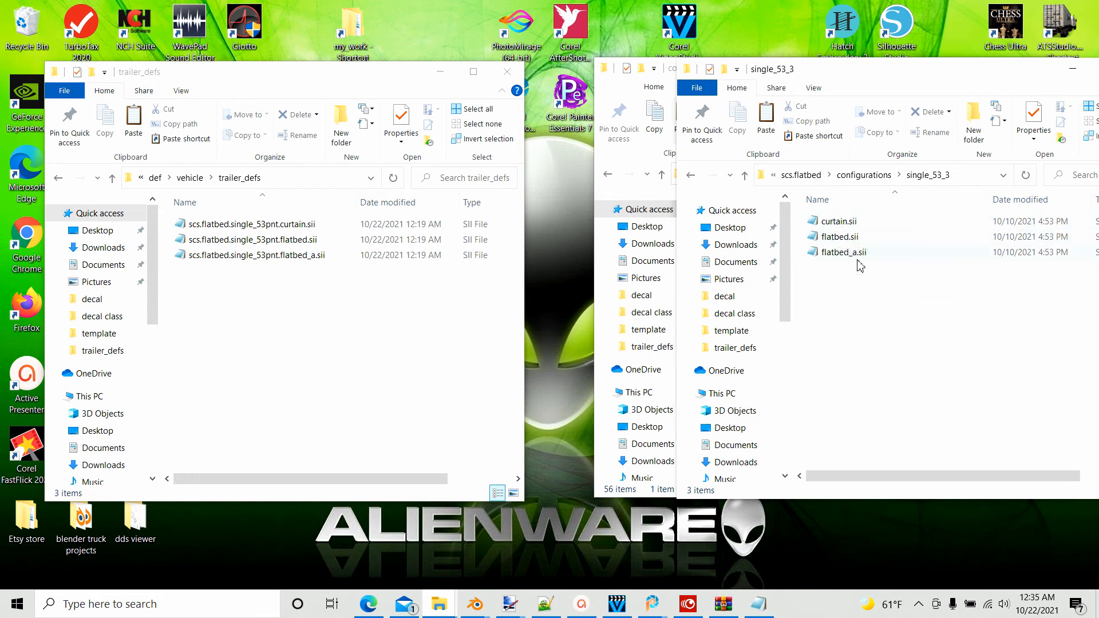
double_click(836, 223)
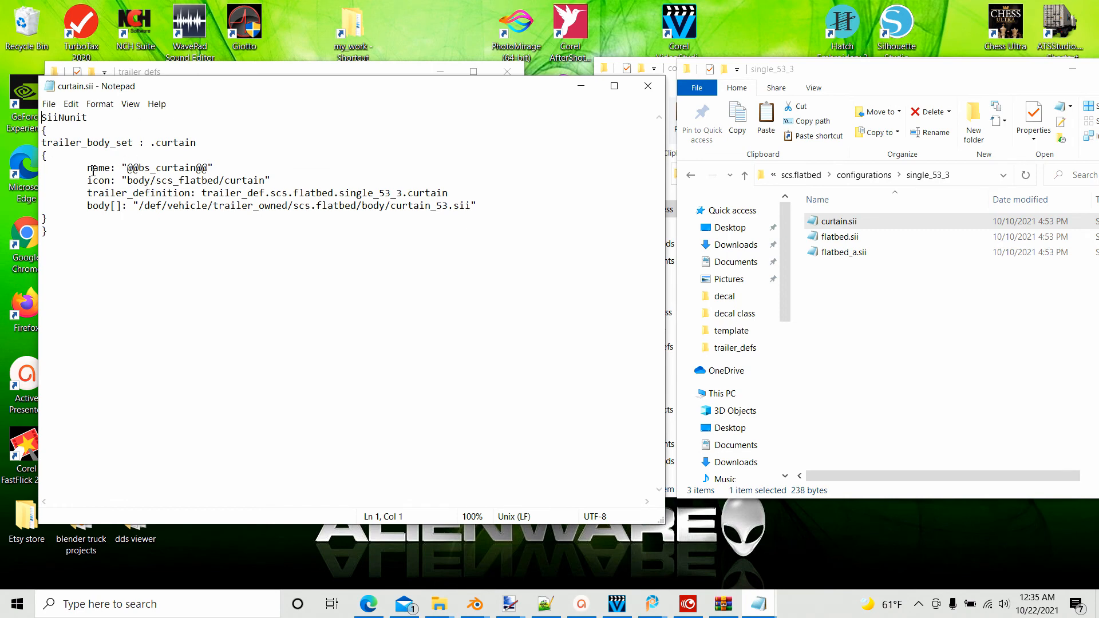
left_click_drag(367, 96, 697, 88)
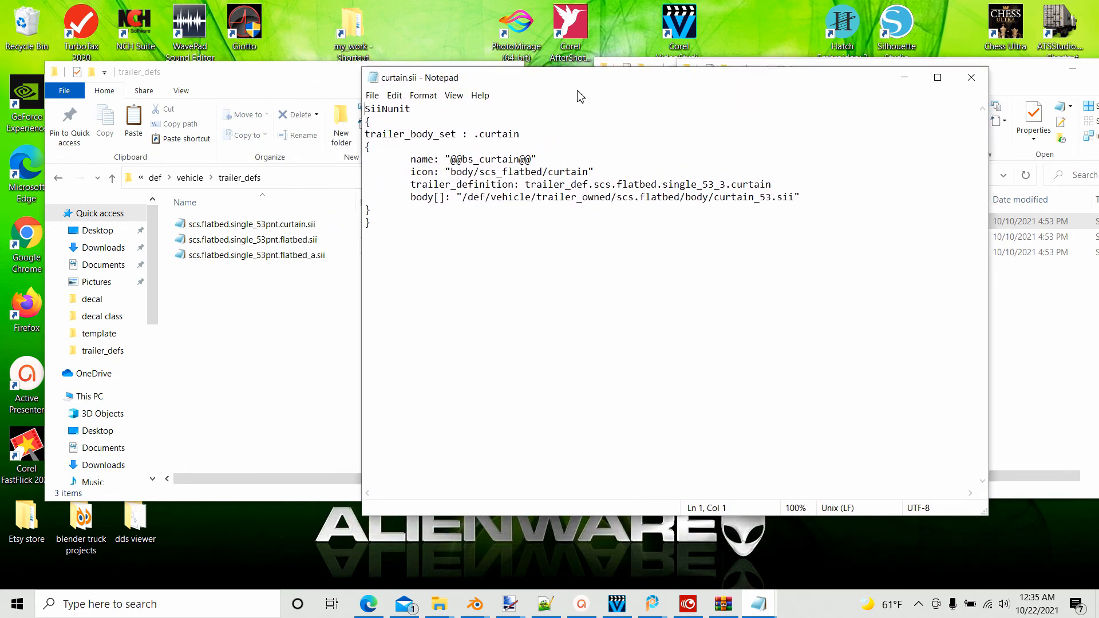
left_click_drag(604, 94, 630, 91)
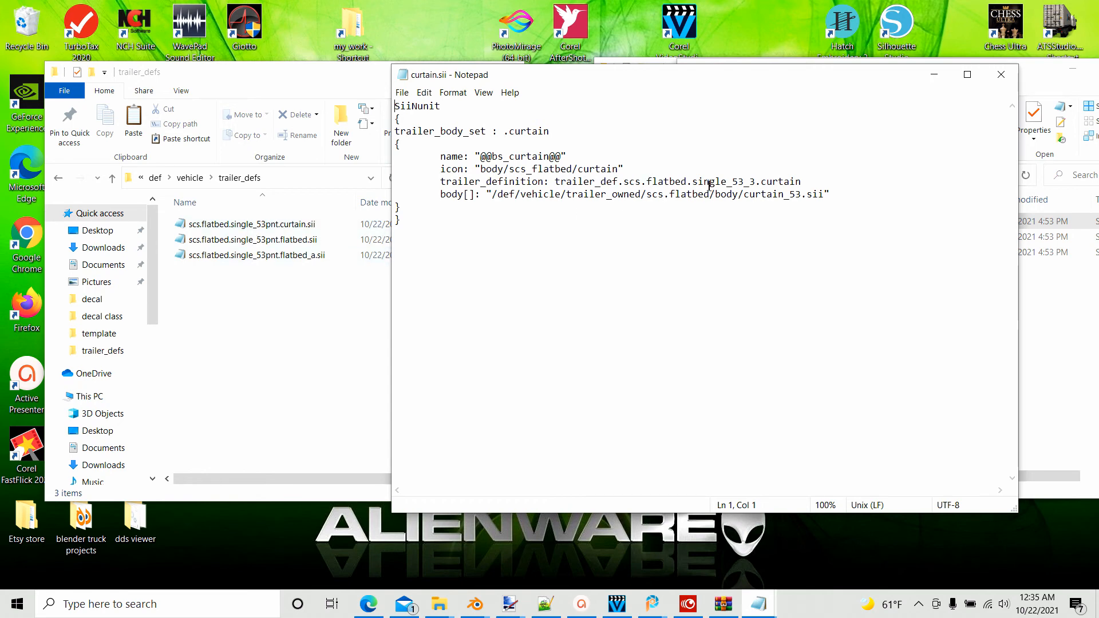
left_click(756, 182)
key("BackSpace")
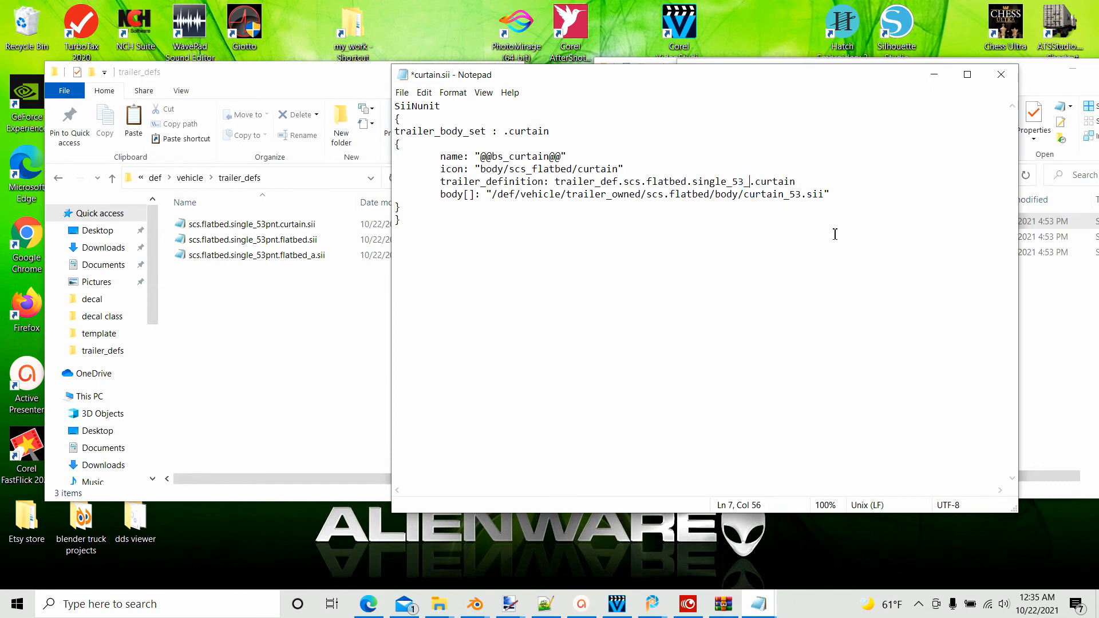
key("BackSpace")
type("pnt")
left_click(725, 287)
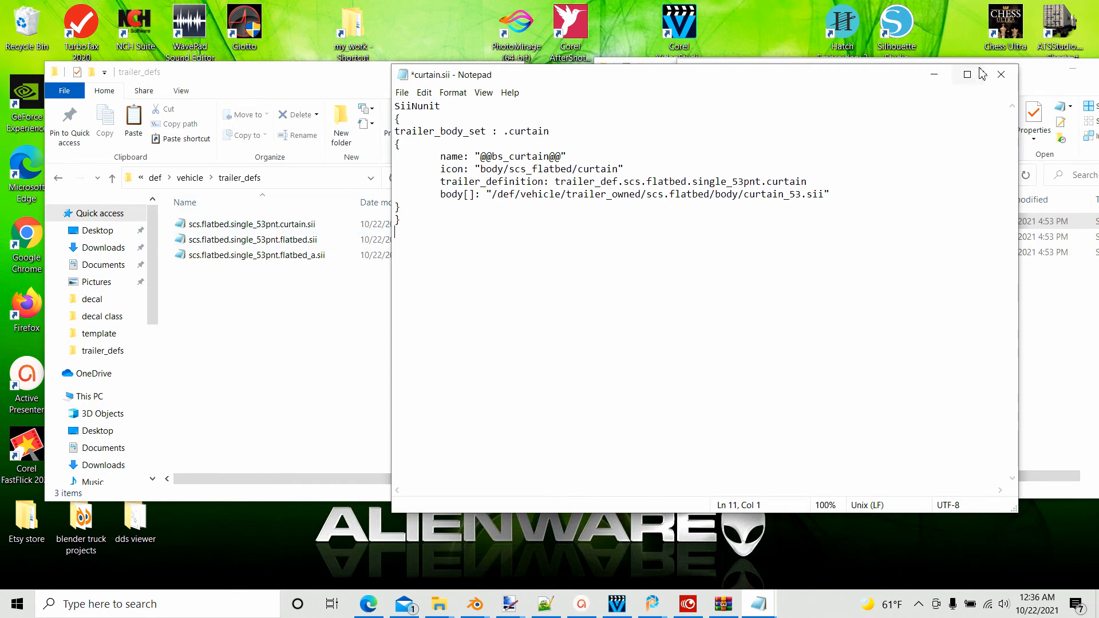
left_click(402, 93)
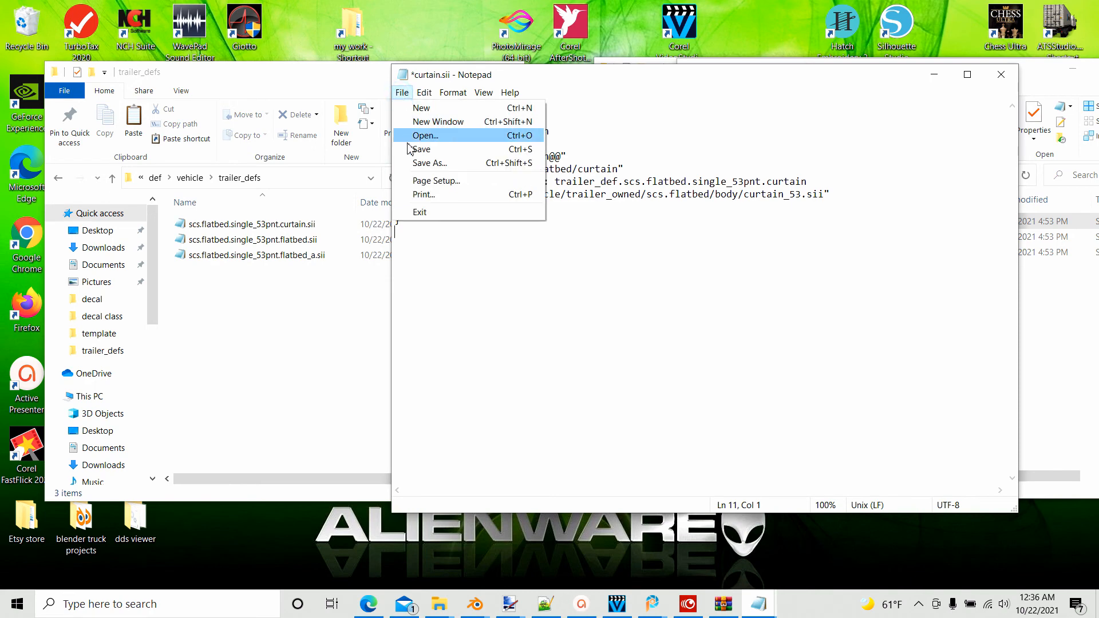
left_click(420, 148)
left_click(1001, 73)
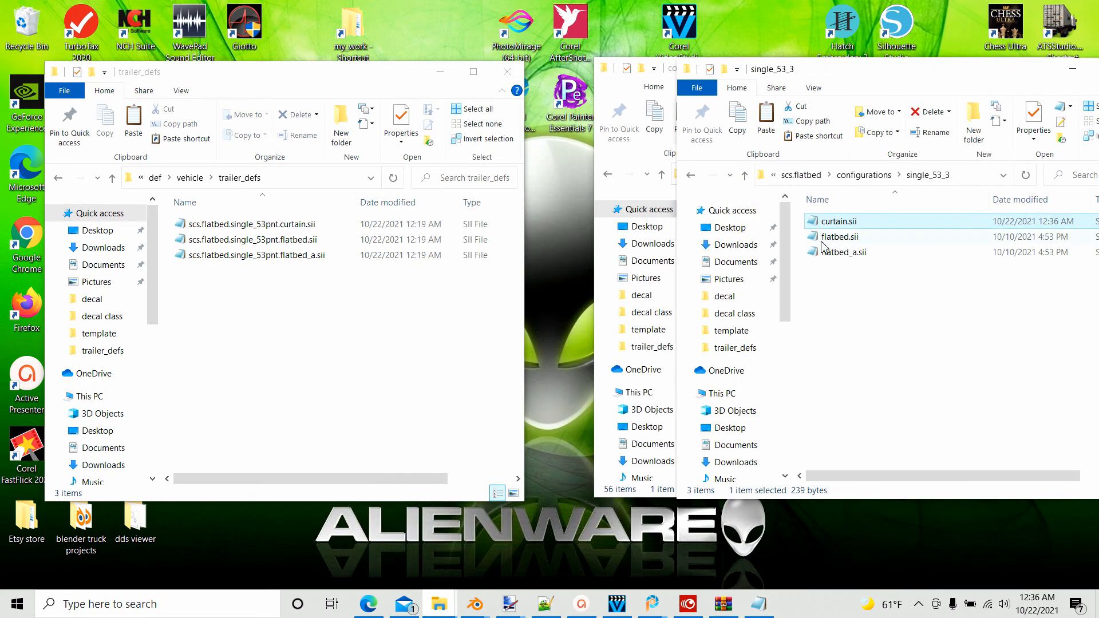
In the single_53_3 folder's flatbed.sii, set trailer_definition to trailer_def.scs.flatbed.single_53pnt.flatbed, and save and close the file.
double_click(831, 239)
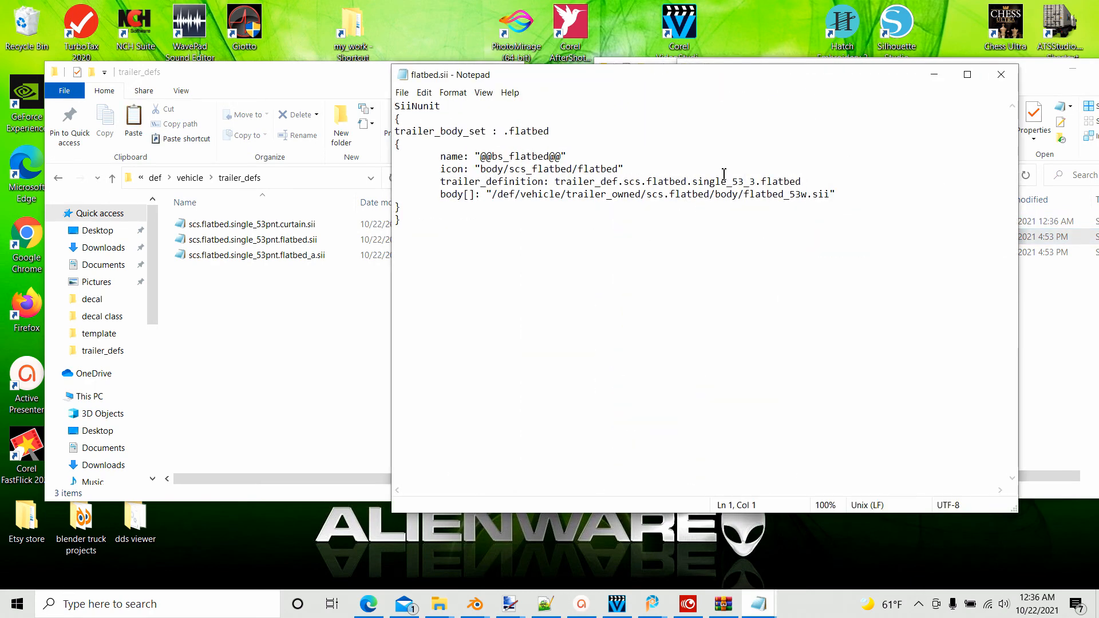
left_click(756, 181)
key("BackSpace")
key("BackSpace")
type("pnt")
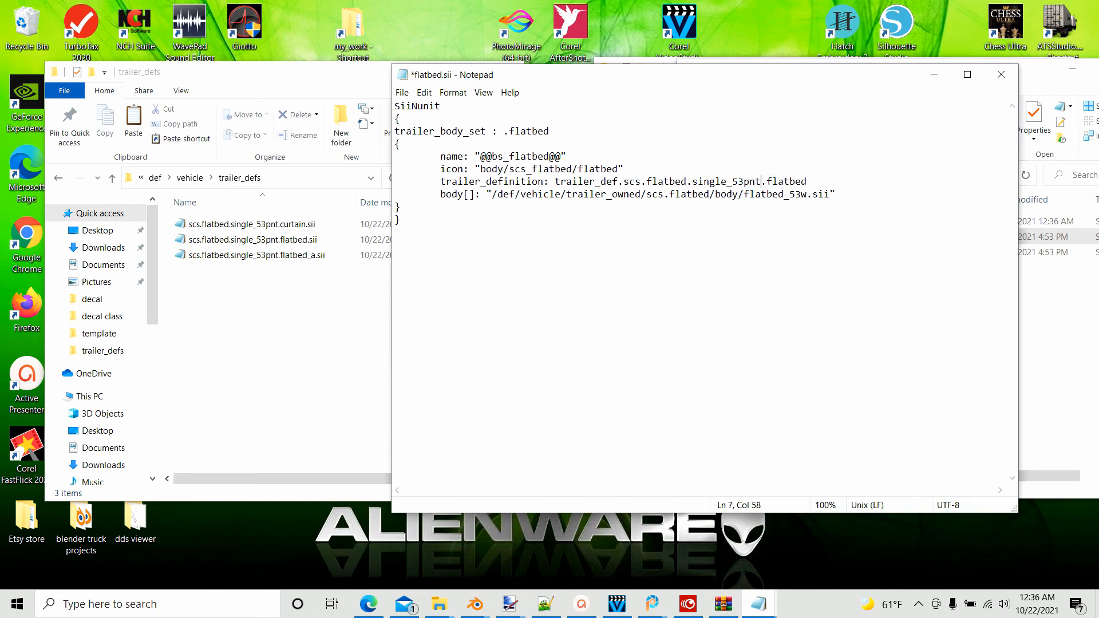
left_click(520, 330)
left_click(402, 94)
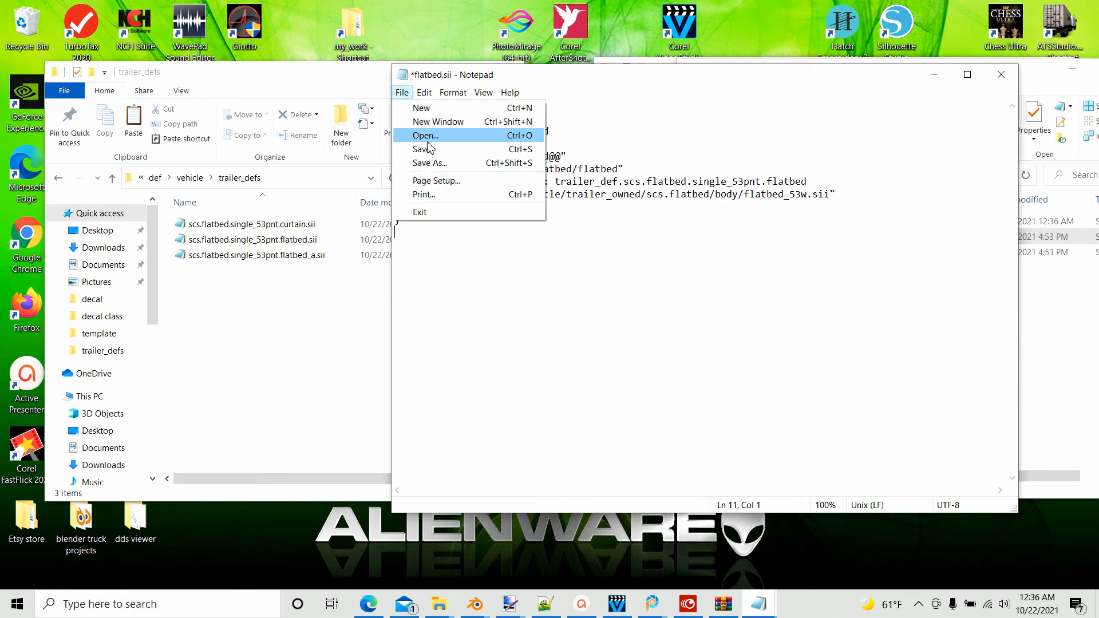
left_click(419, 150)
left_click(1002, 80)
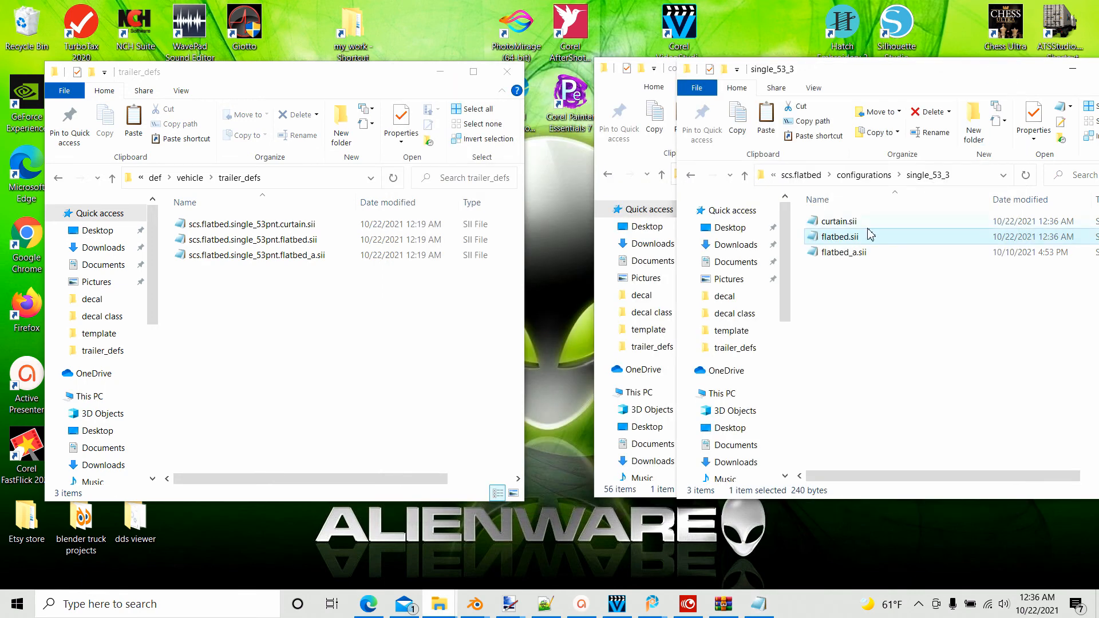
In the single_53_3 folder's flatbed_a.sii, set trailer_definition to trailer_def.scs.flatbed.single_53pnt.flatbed_a, and save and close the file.
double_click(839, 253)
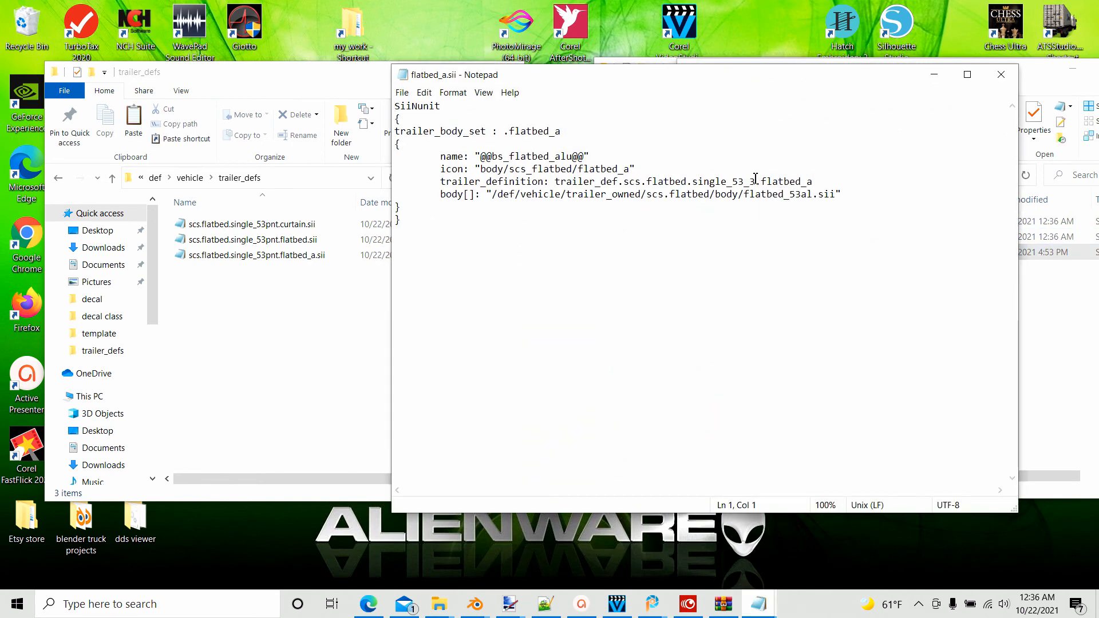
left_click(755, 181)
key("BackSpace")
key("BackSpace")
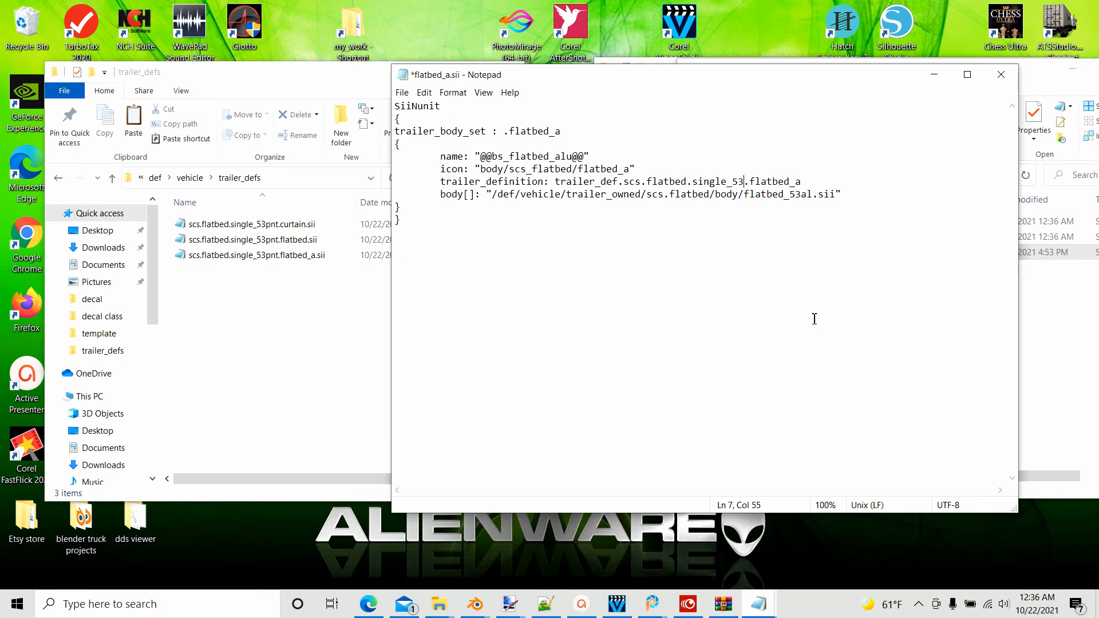
type("pnt")
left_click(570, 376)
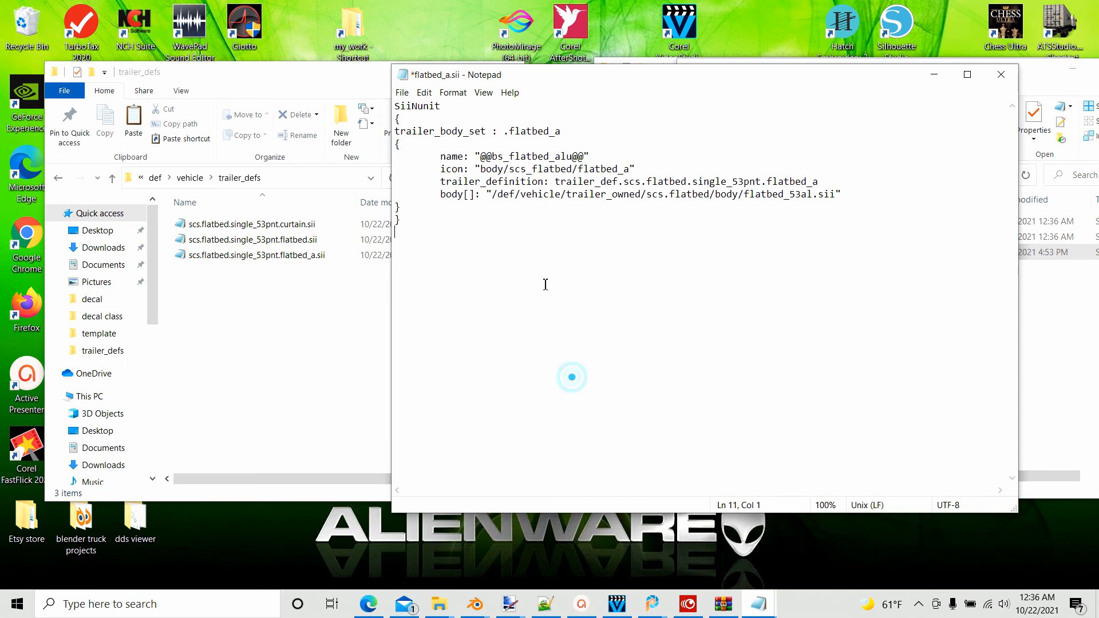
left_click(402, 93)
left_click(422, 149)
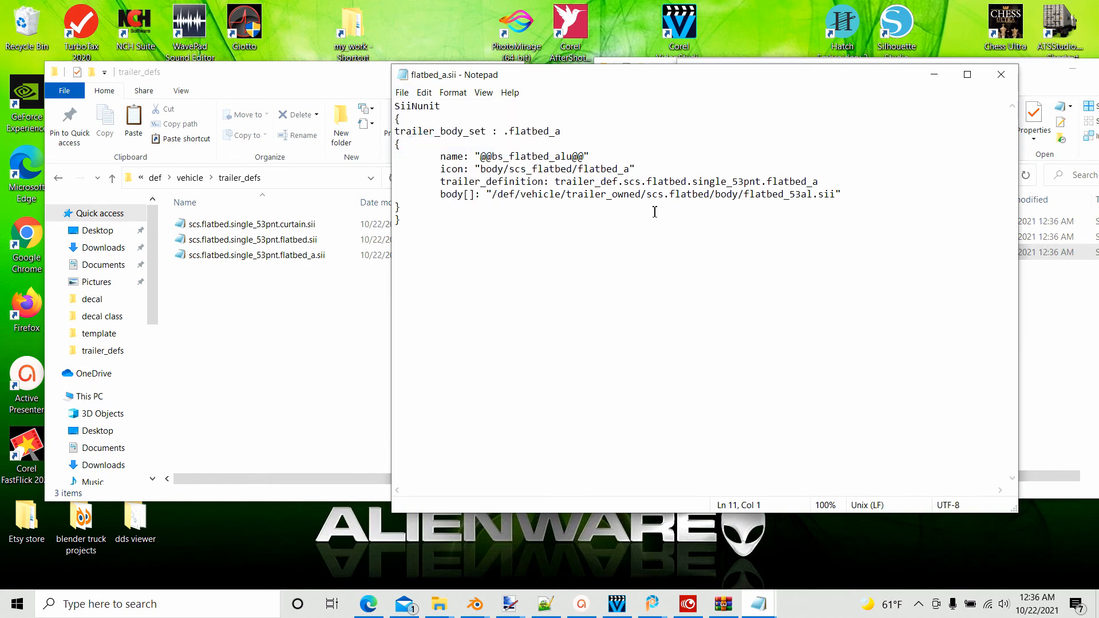
left_click(1001, 75)
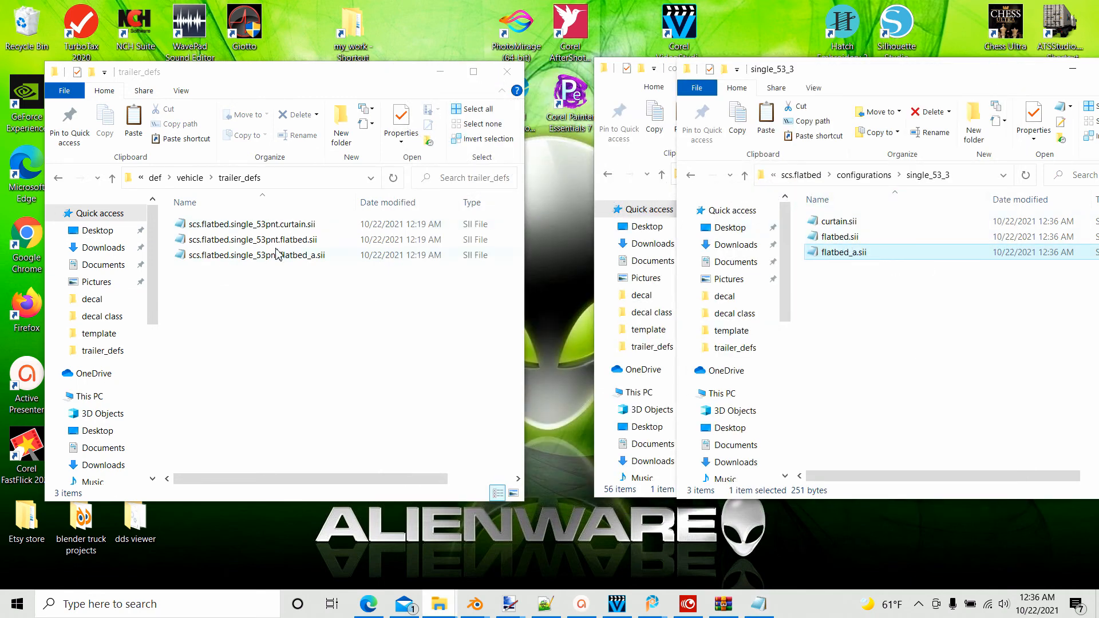
Review the mod's scs.flatbed chassis and accessory decal folders, and go back up to the def\vehicle folder.
left_click(745, 175)
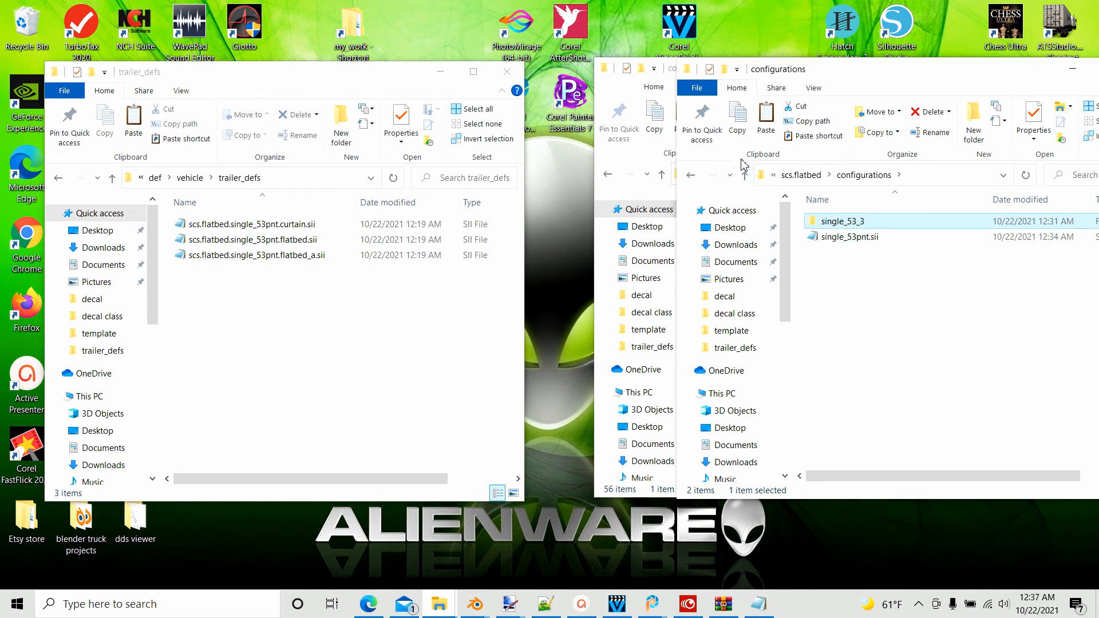
left_click(745, 175)
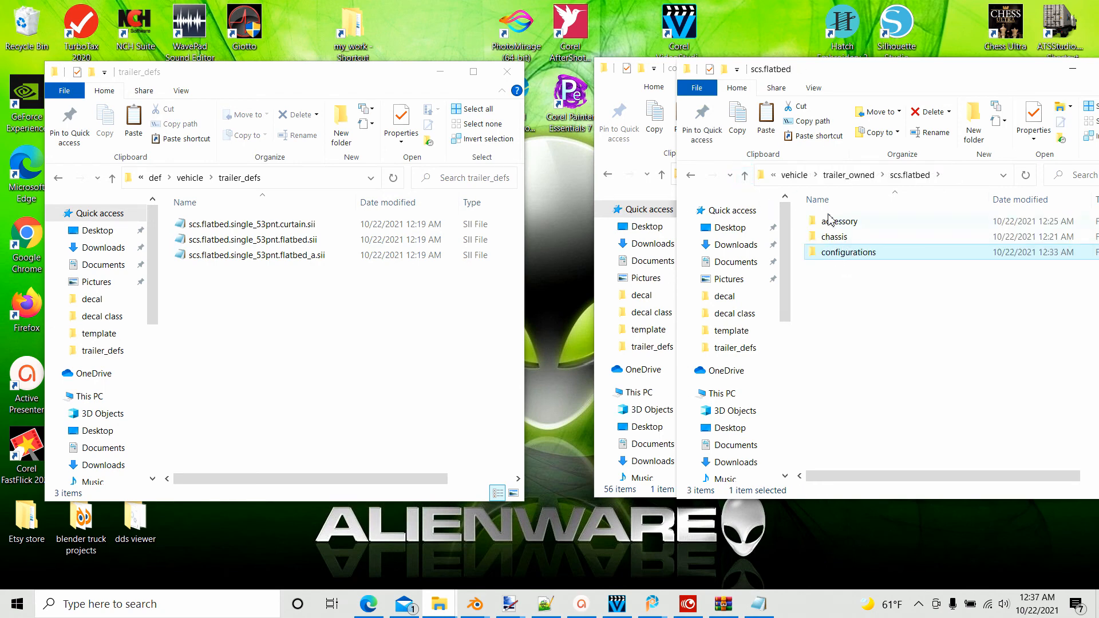
double_click(833, 237)
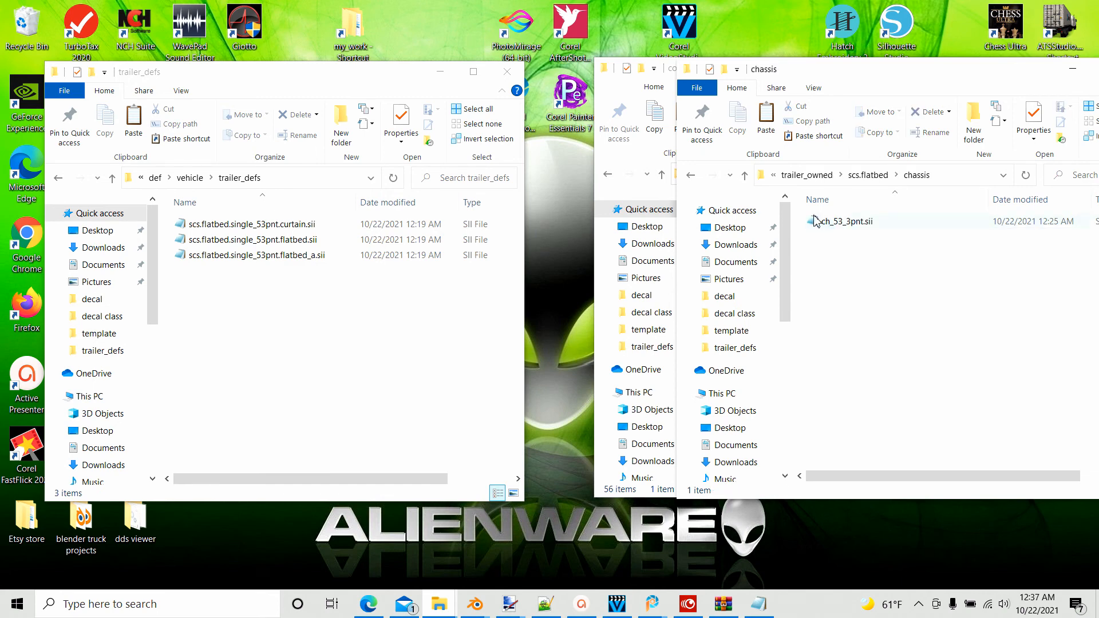
left_click(746, 177)
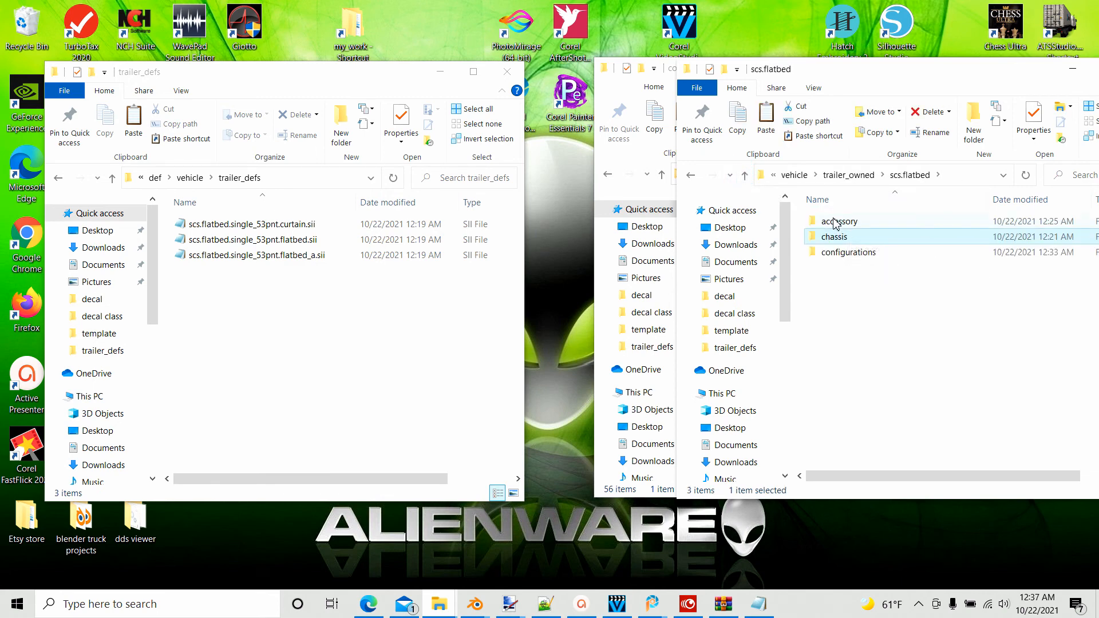
double_click(831, 223)
double_click(836, 223)
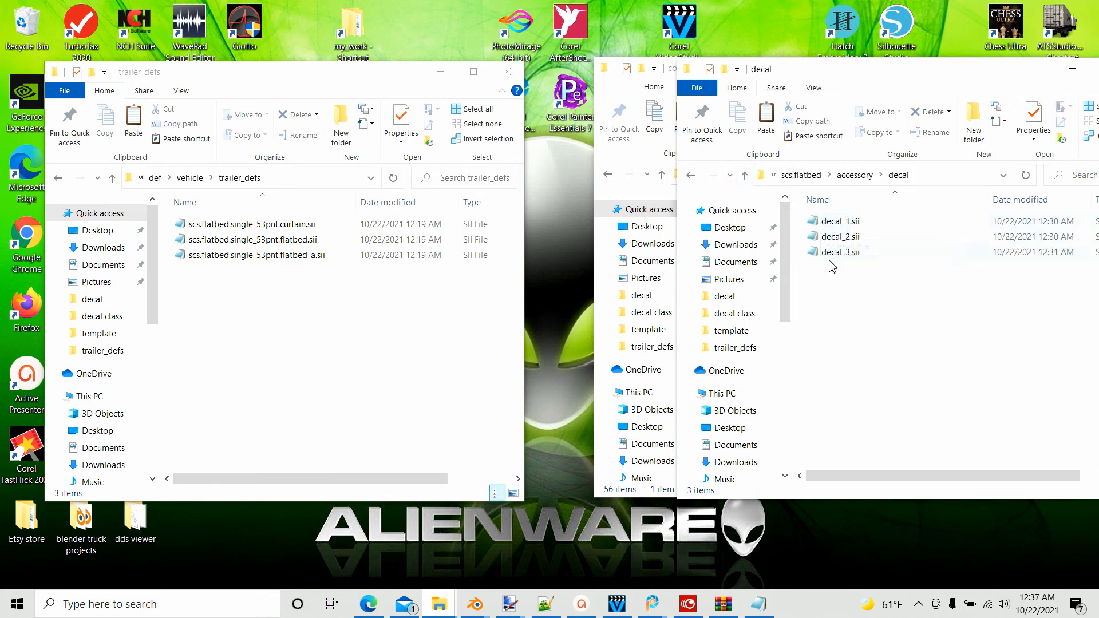
left_click(743, 177)
left_click(742, 176)
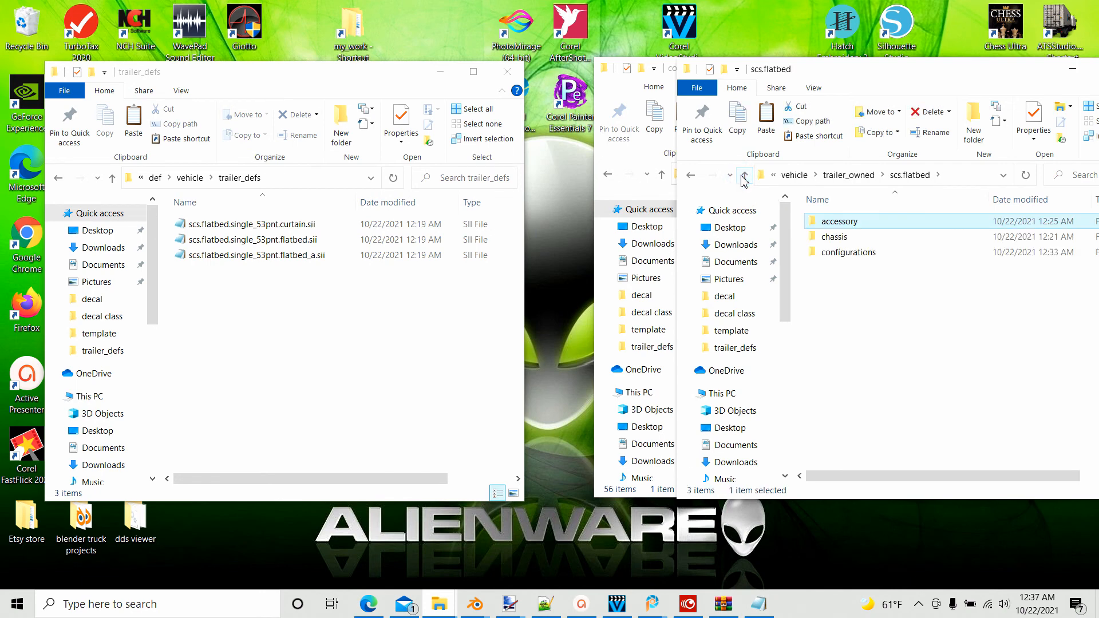
left_click(743, 176)
left_click(742, 176)
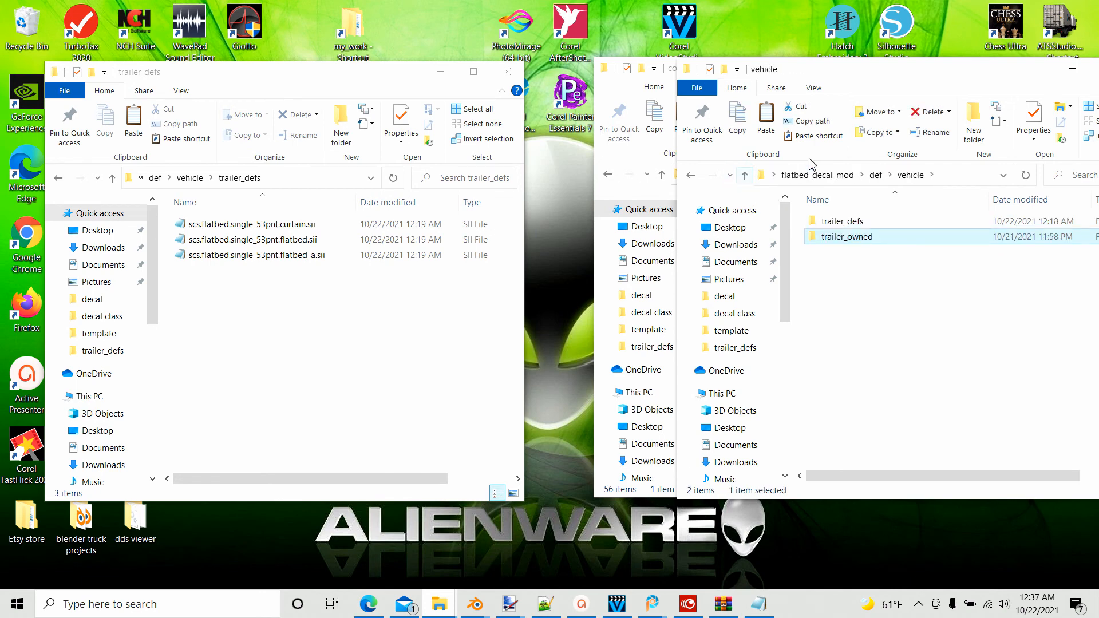
Close the separate trailer_defs window, rearrange the remaining folder windows and open the root of the flatbed_decal_mod folder.
left_click(507, 72)
left_click_drag(897, 79, 372, 78)
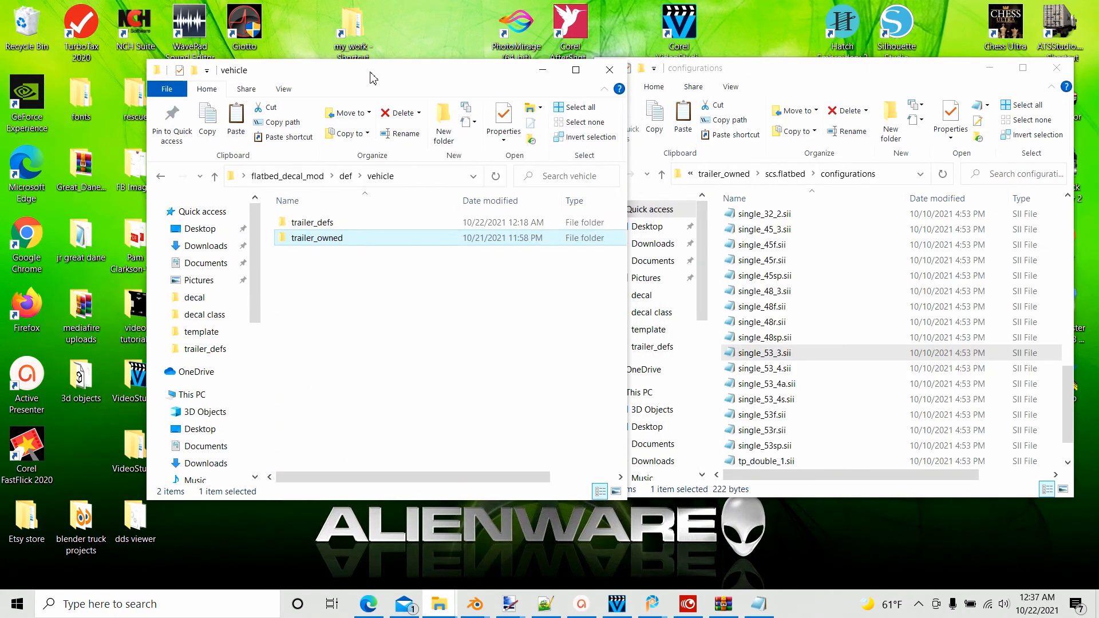
left_click_drag(865, 71, 919, 77)
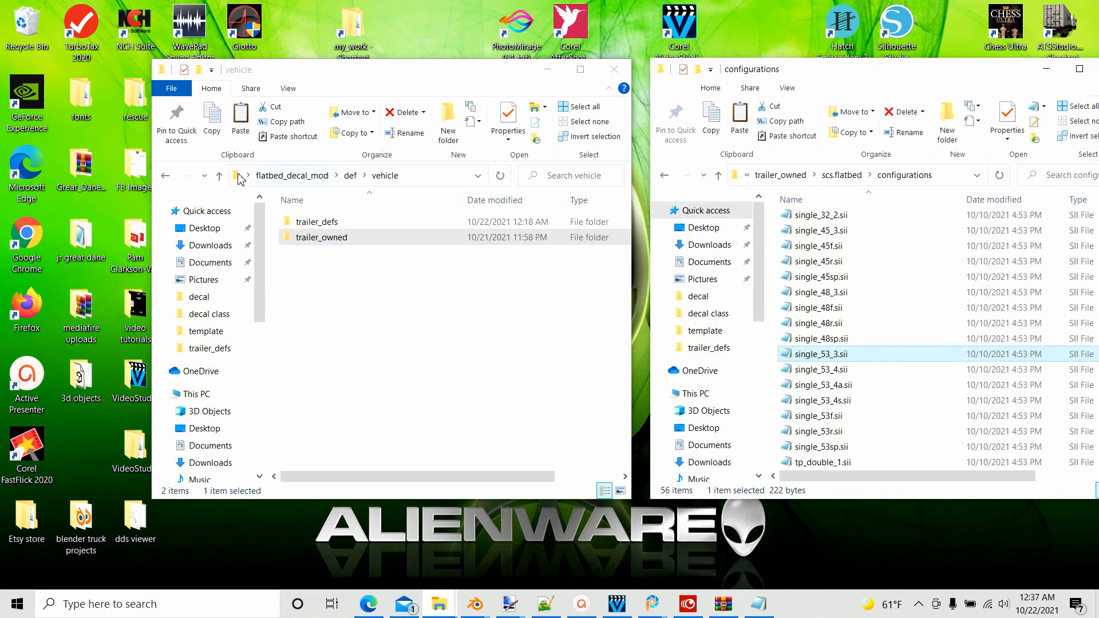
left_click(219, 175)
left_click(219, 175)
left_click(219, 175)
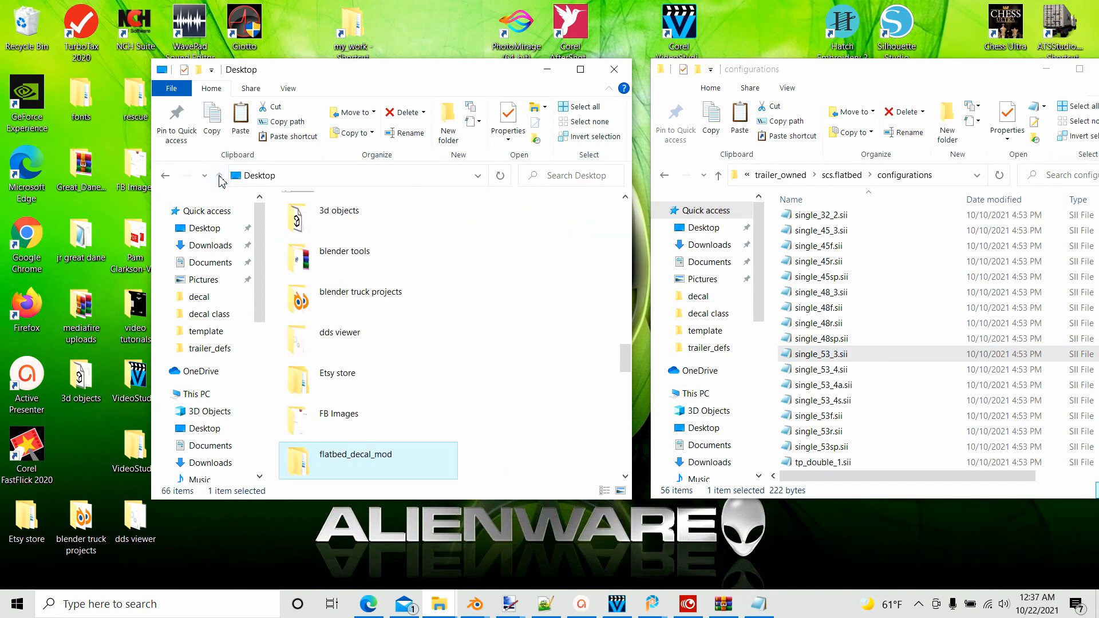
double_click(350, 457)
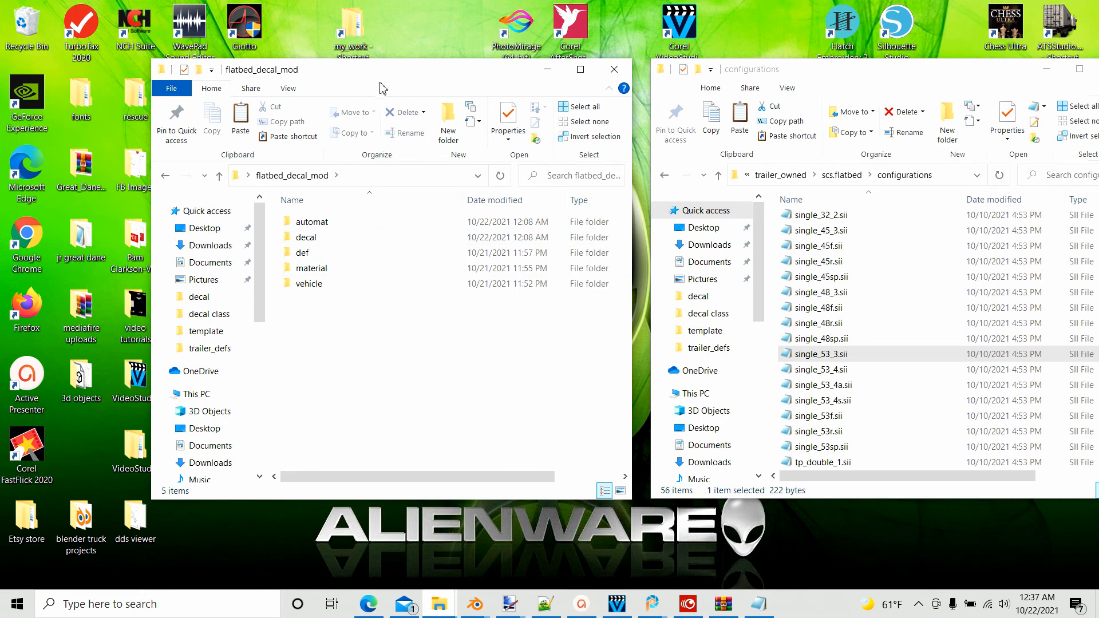
left_click_drag(382, 87, 511, 89)
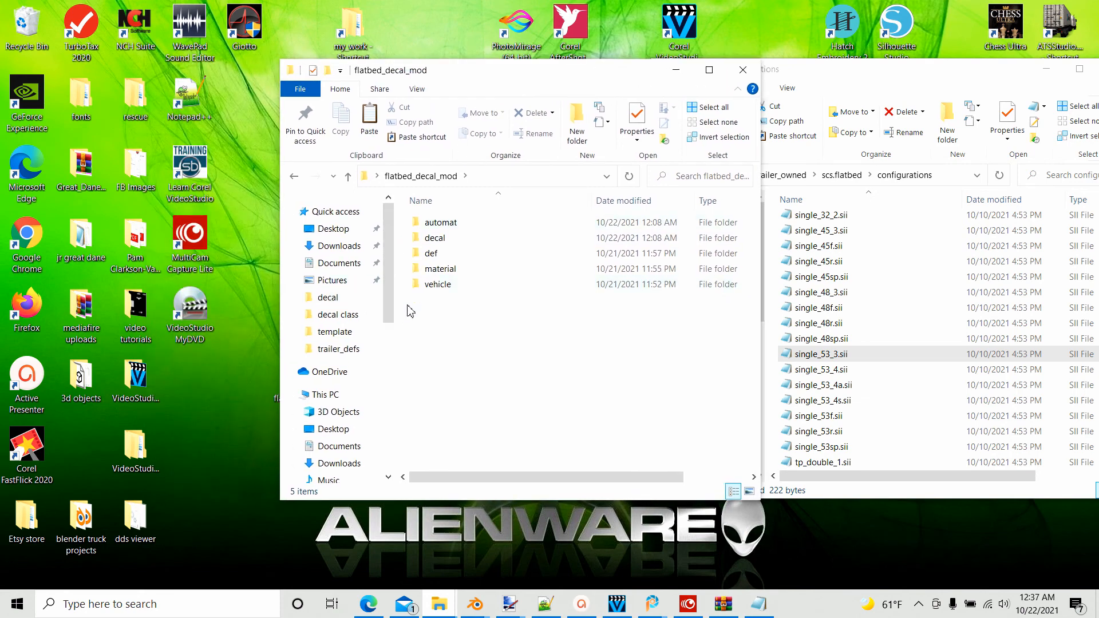
Archive the automat, decal, def, material and vehicle folders together in ZIP format as flatbed_decal_mod.scs.
left_click_drag(411, 311, 434, 223)
right_click(454, 251)
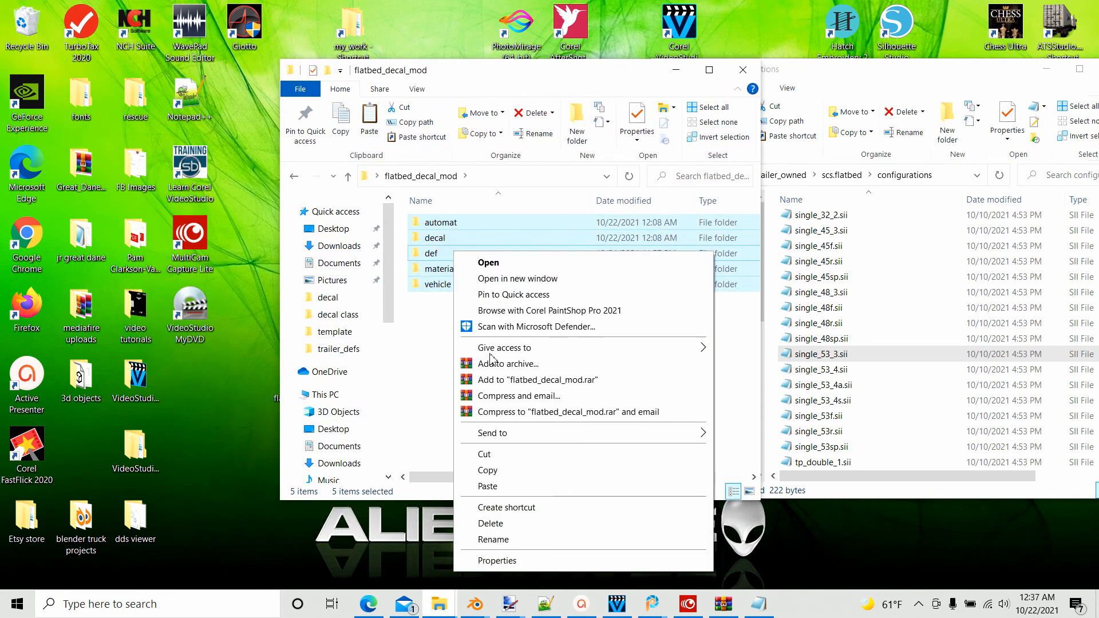
left_click(511, 367)
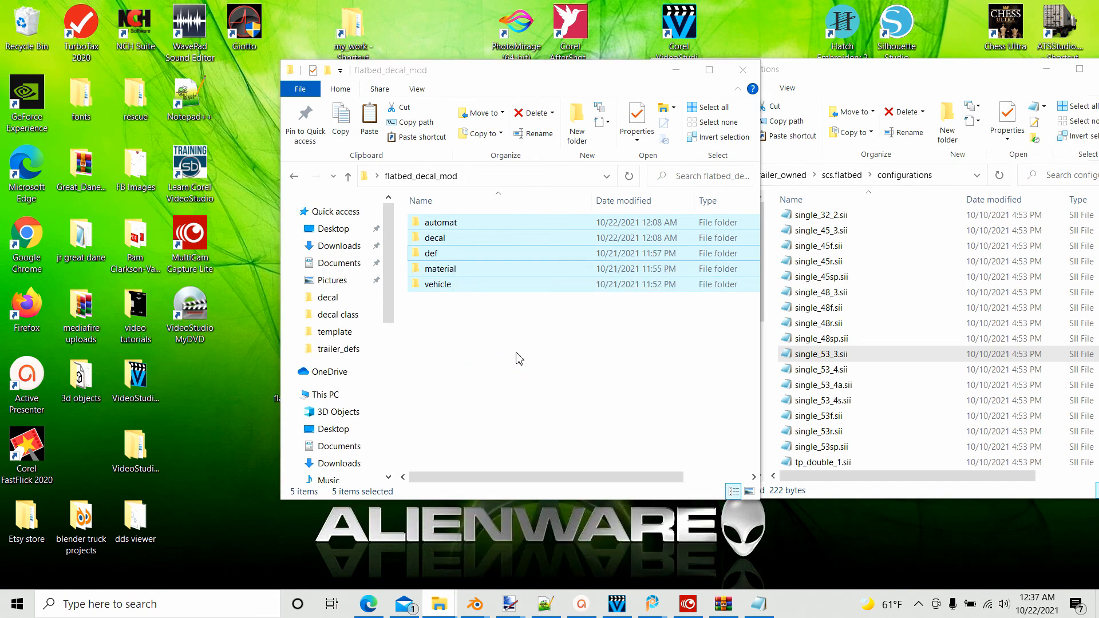
left_click(498, 298)
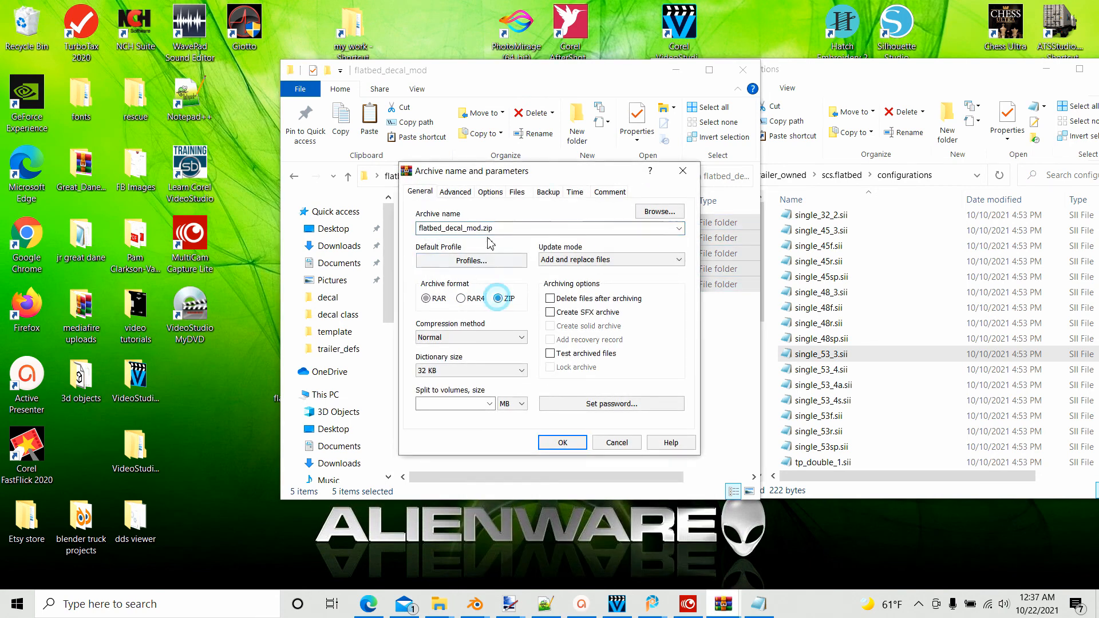
left_click(498, 228)
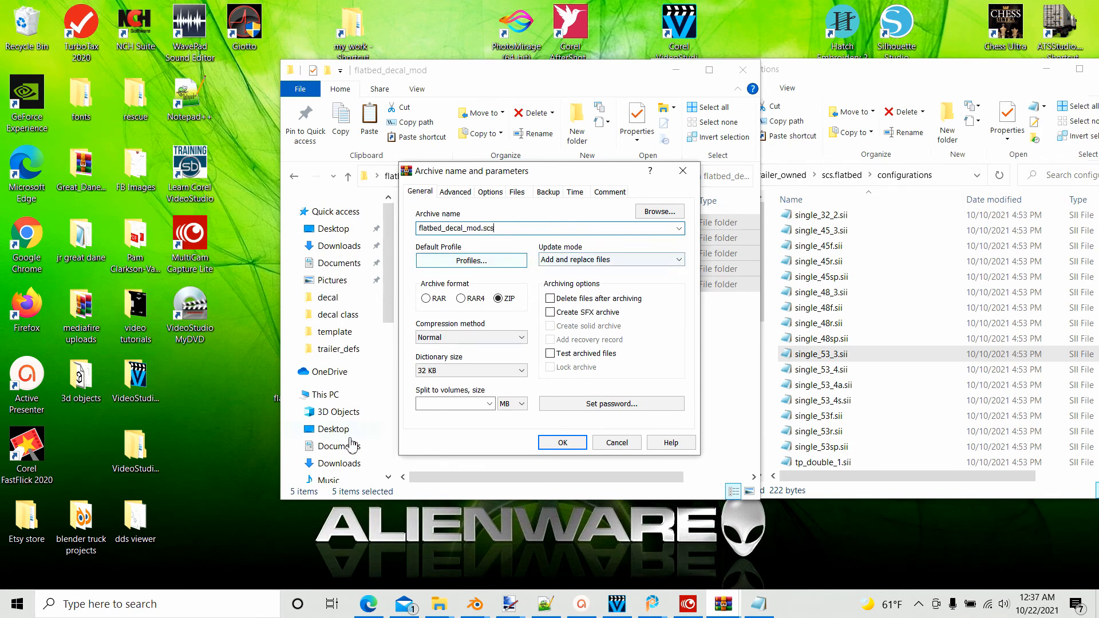
left_click(570, 443)
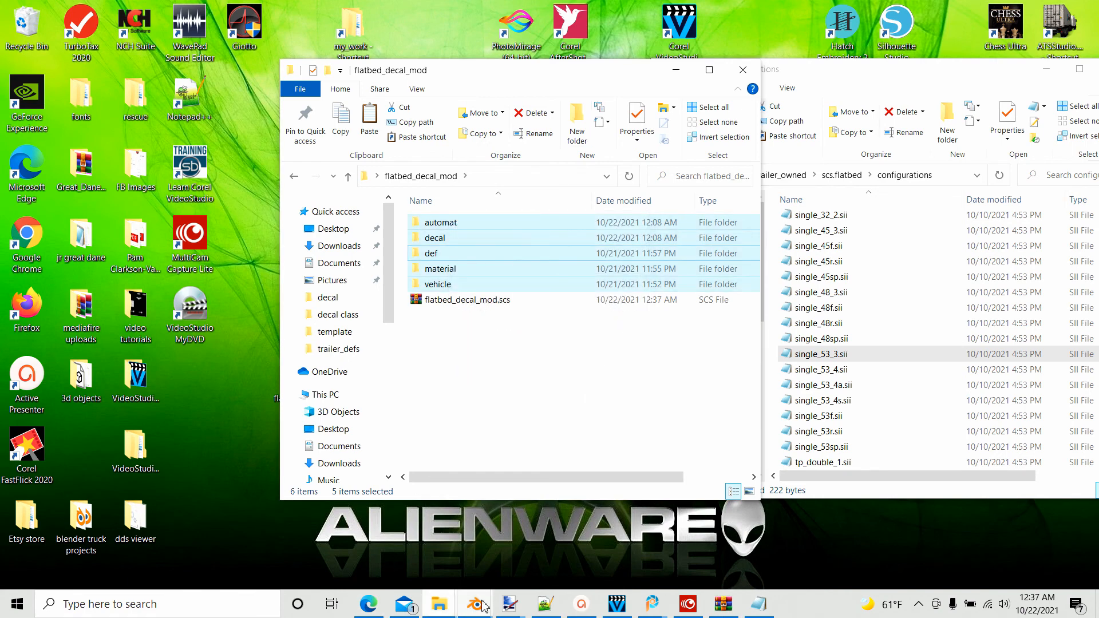
Copy flatbed_decal_mod.scs and open the mod folder of American Truck Simulator in Documents.
left_click(436, 302)
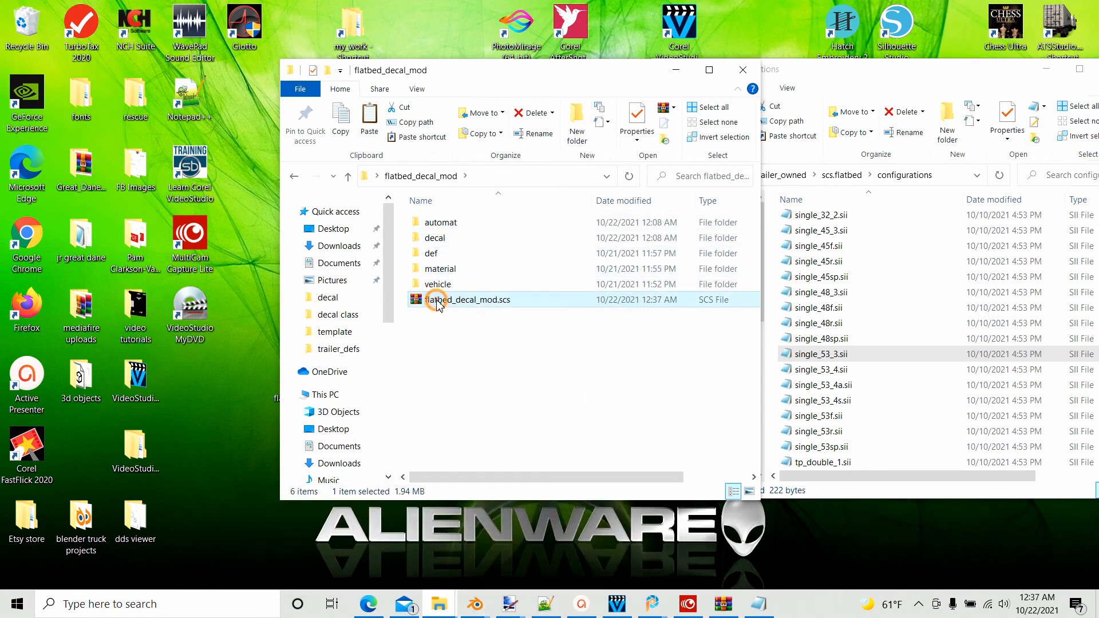
right_click(438, 303)
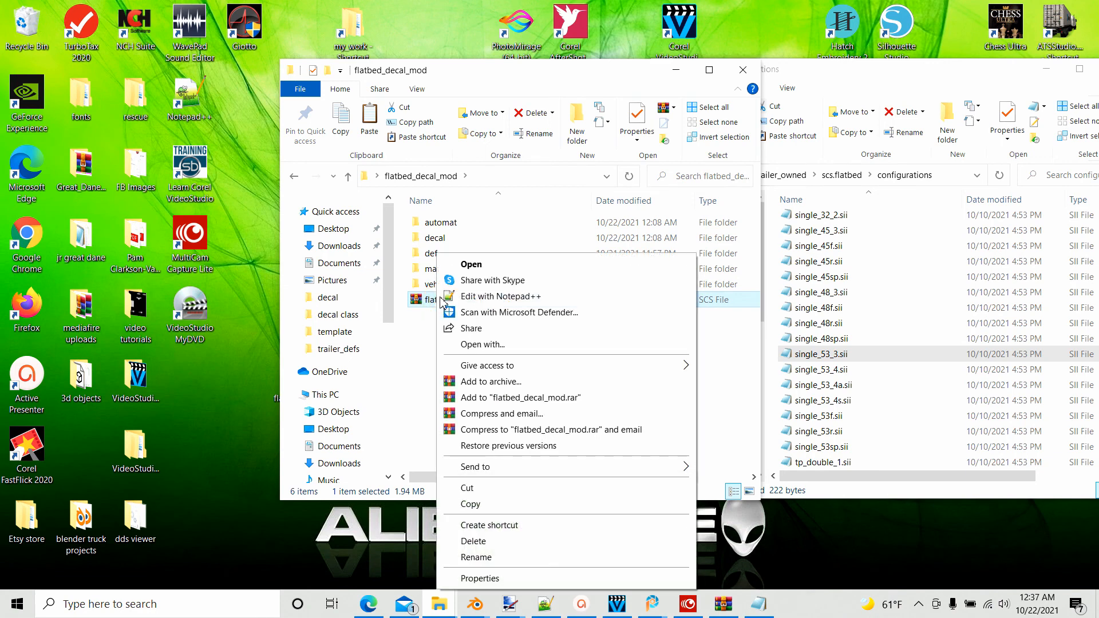
left_click(469, 505)
right_click(435, 607)
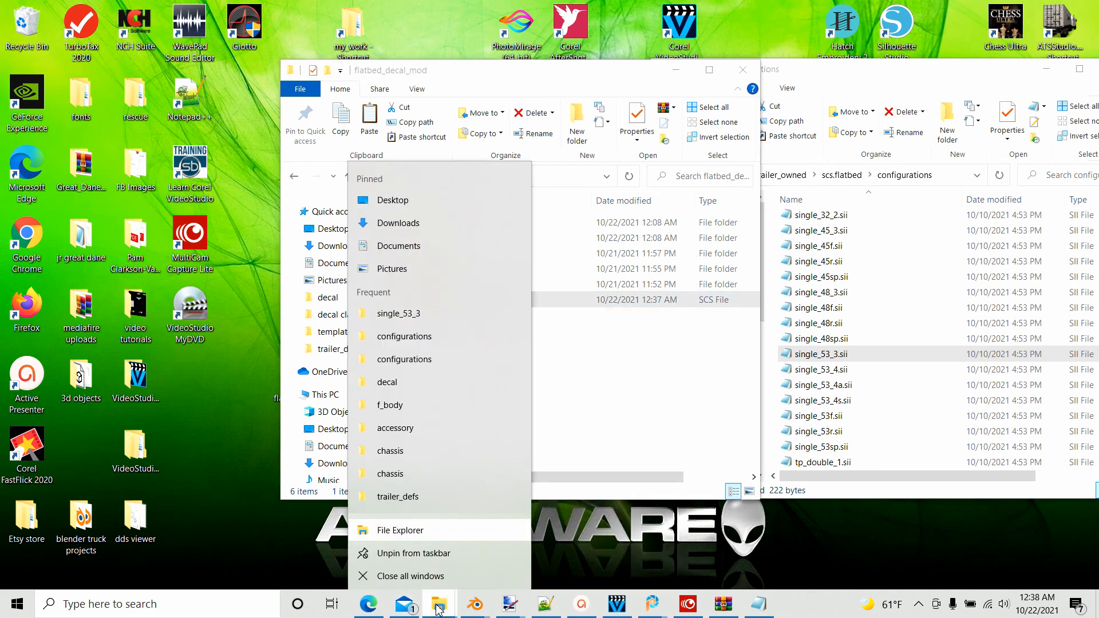
left_click(395, 243)
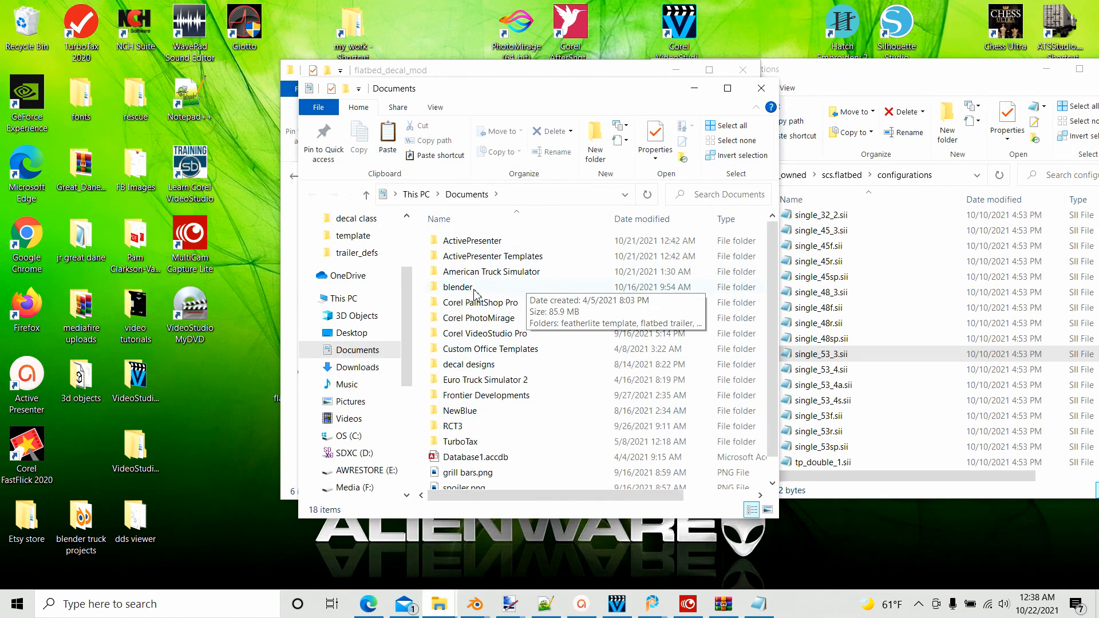
double_click(458, 274)
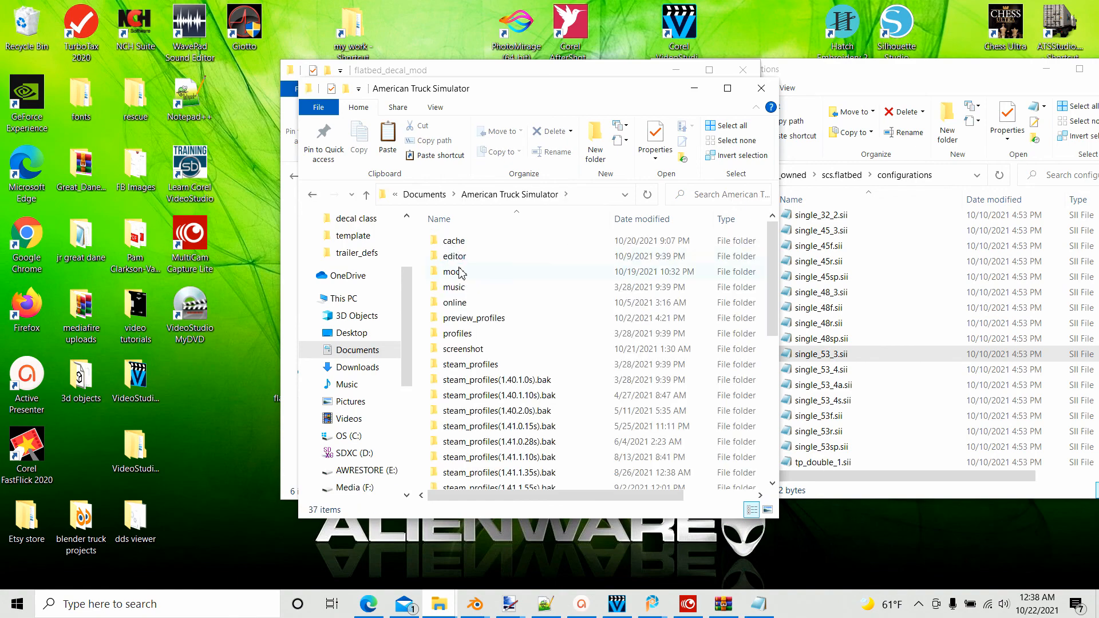
double_click(458, 273)
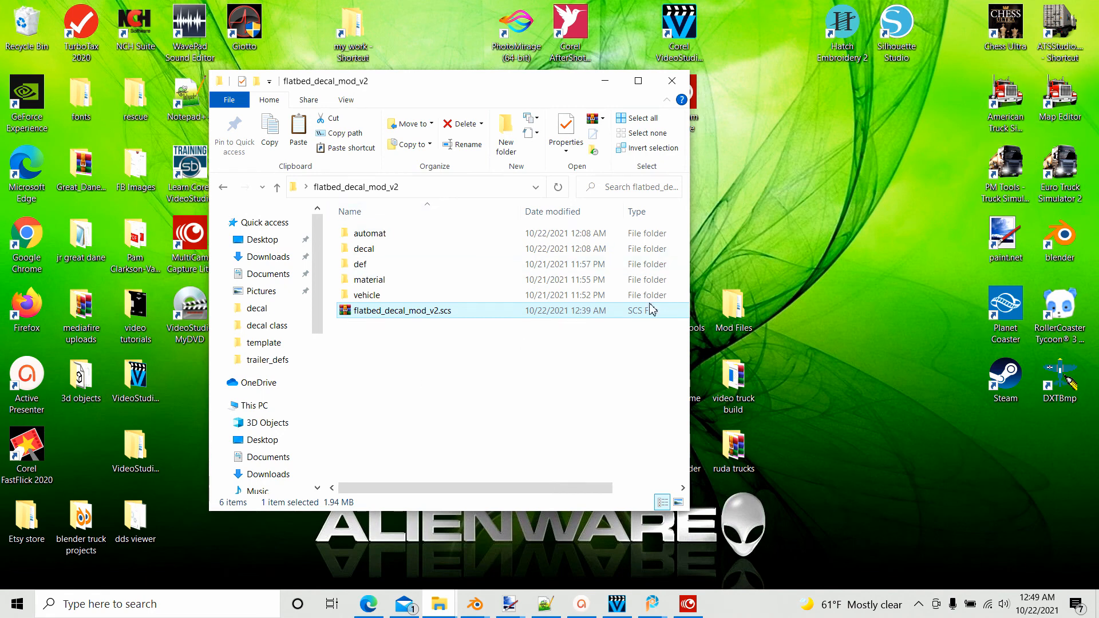
Launch American Truck Simulator, check flatbed_decal_mod_v2 among the active mods in the Mod Manager and continue the game.
double_click(1008, 99)
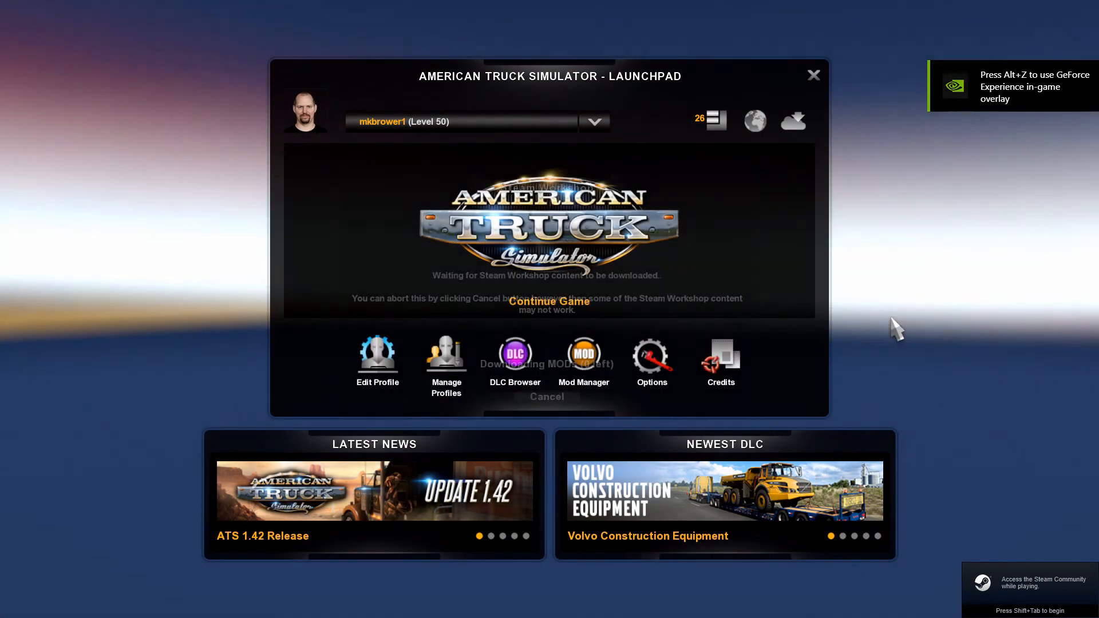
left_click(584, 353)
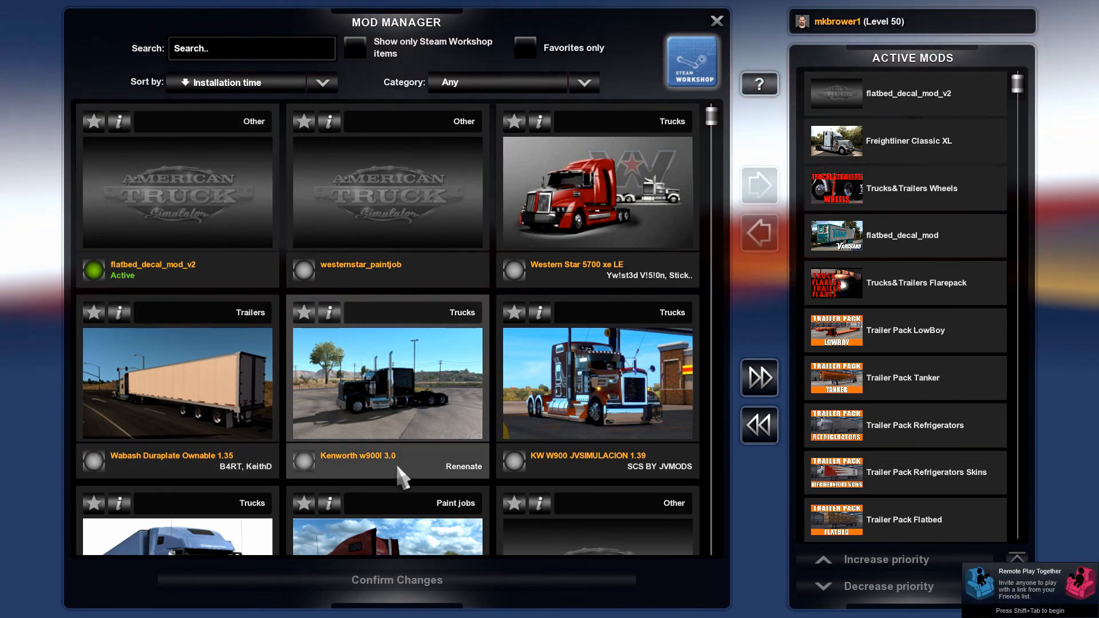
left_click(717, 21)
left_click(498, 401)
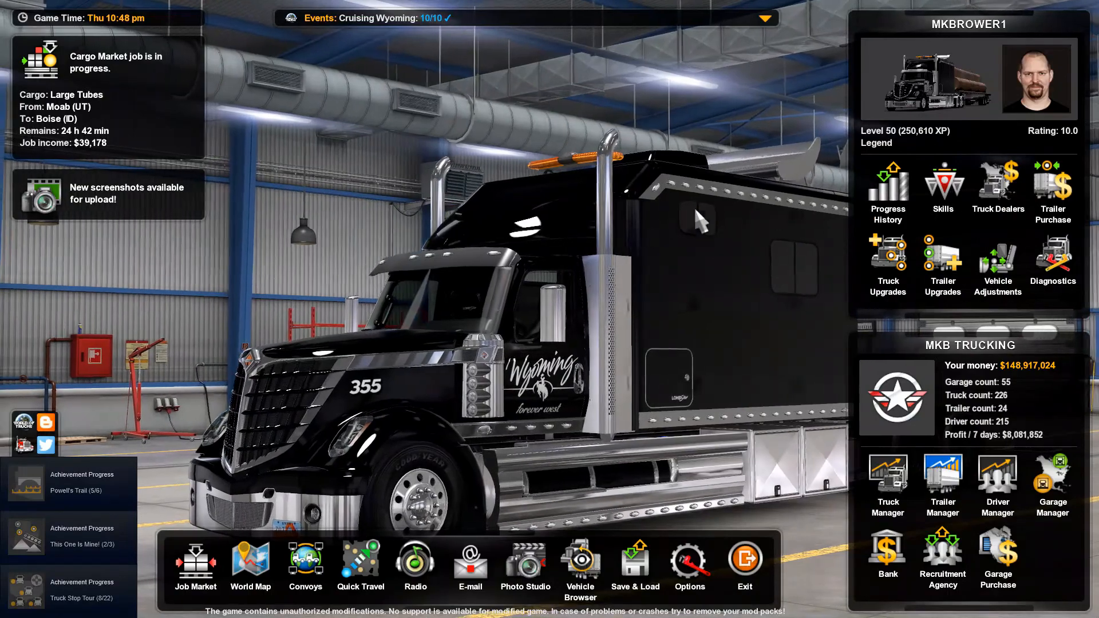
Open the stock trailer offers and start customizing the configuration of the standard Flatbed.
left_click(1049, 188)
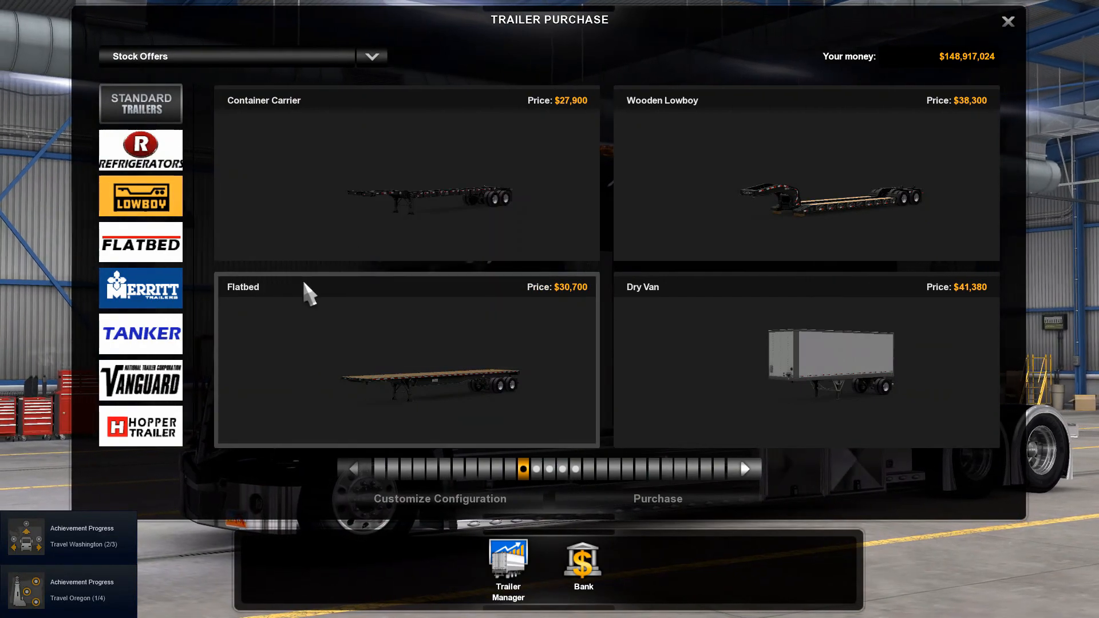
mouse_move(474, 372)
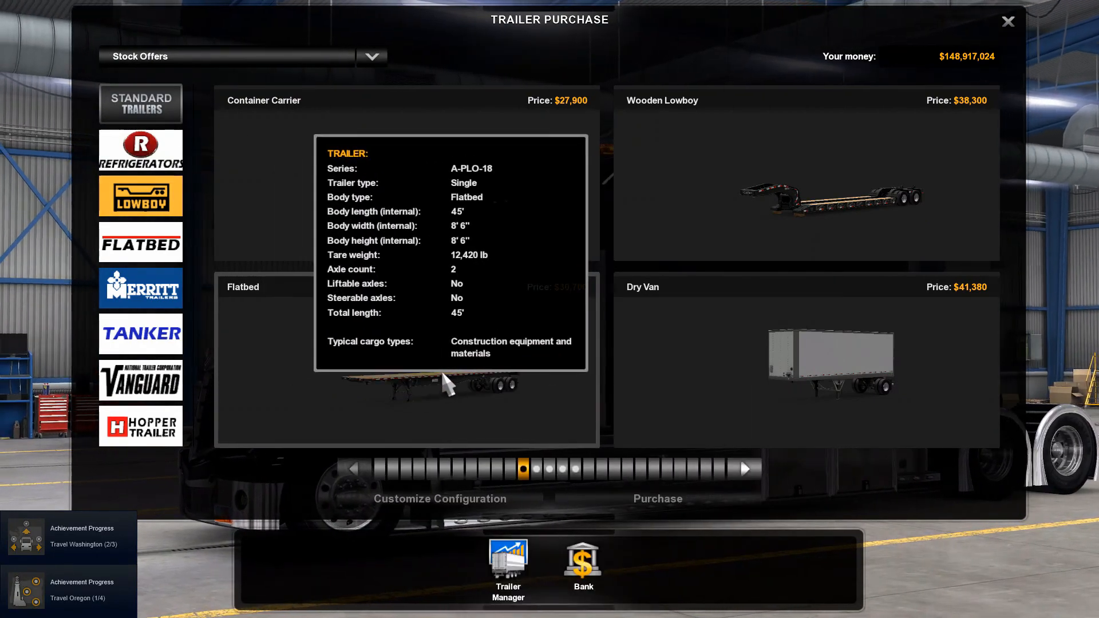
left_click(438, 384)
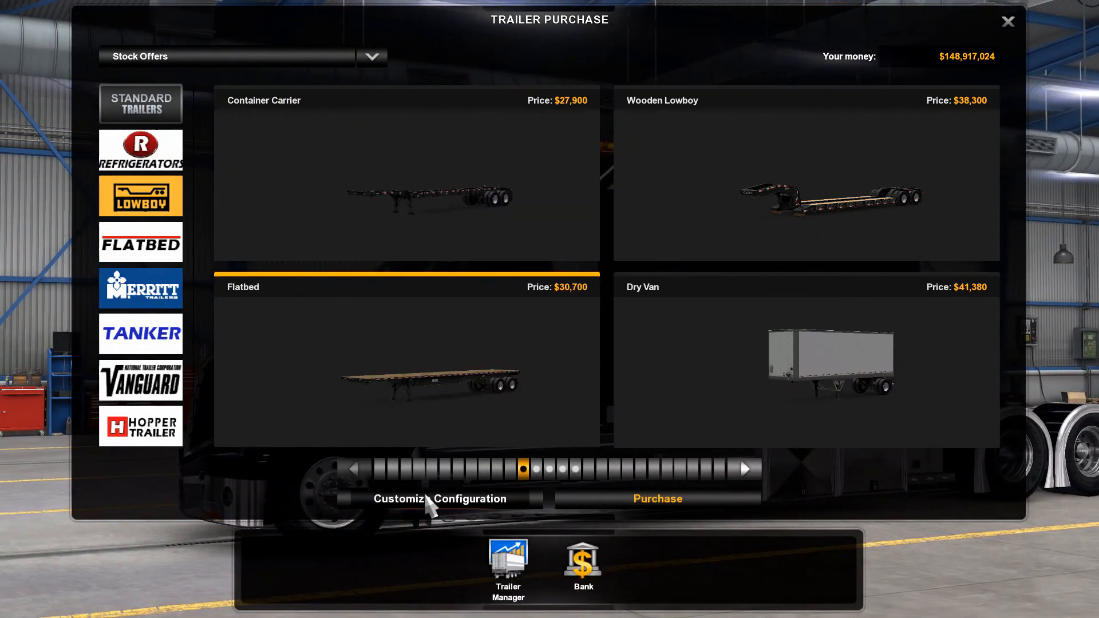
left_click(427, 498)
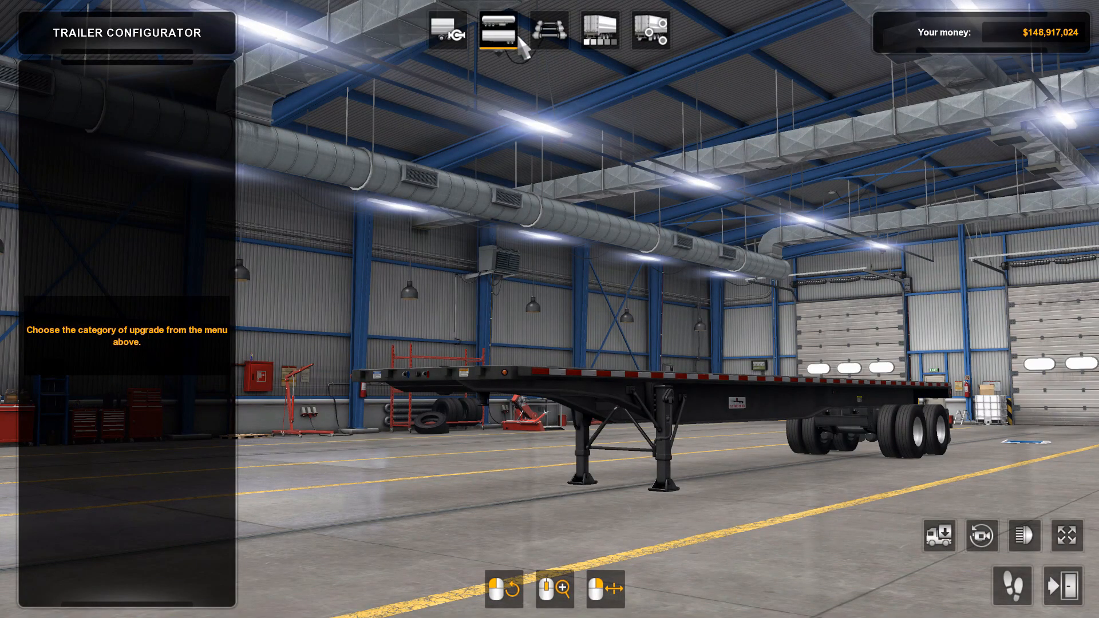
Fit the Painted 3 axle Trailer chassis to the flatbed and inspect it from several angles.
left_click(550, 34)
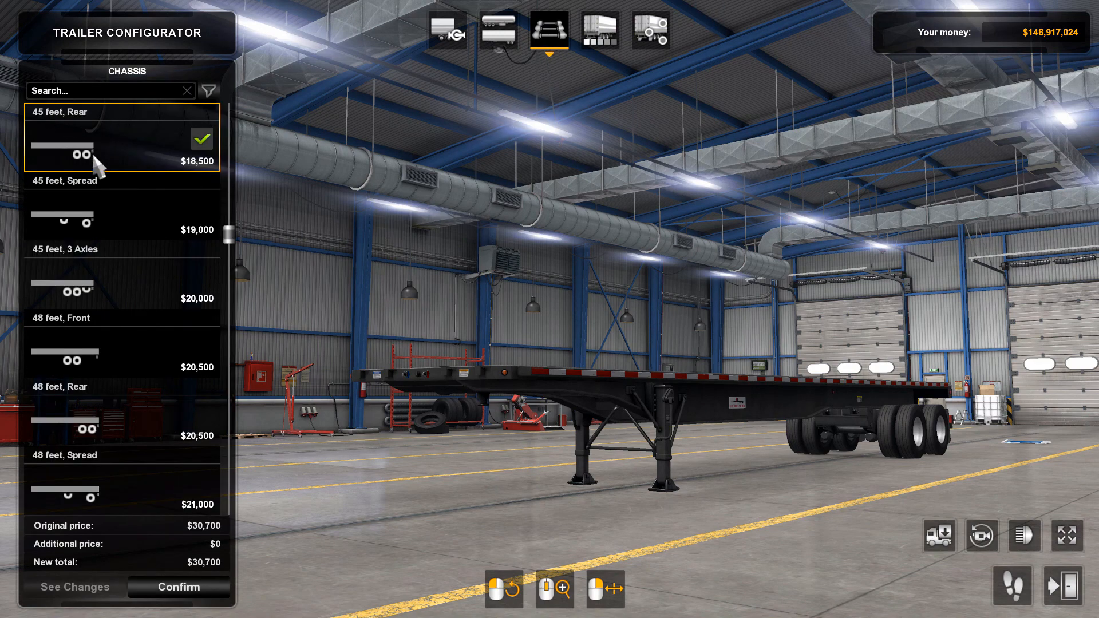
scroll(101, 186, "down", 4)
scroll(102, 185, "down", 5)
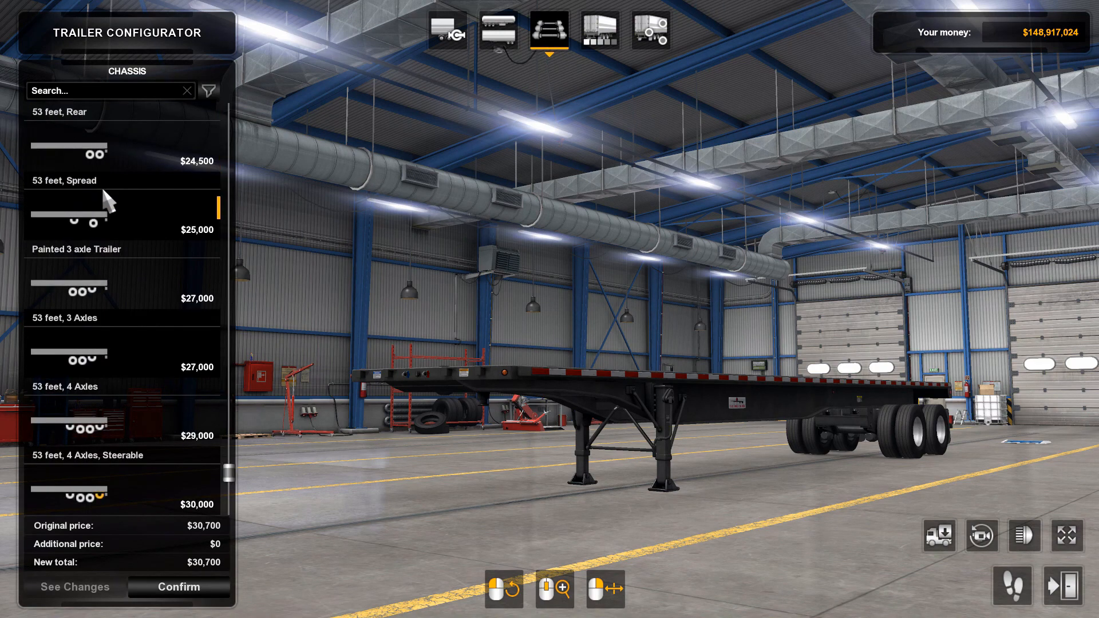
left_click(86, 294)
mouse_move(613, 434)
left_mouse_down()
mouse_move(744, 433)
mouse_move(704, 450)
mouse_move(690, 430)
mouse_move(793, 431)
left_mouse_up()
left_click_drag(655, 430, 763, 421)
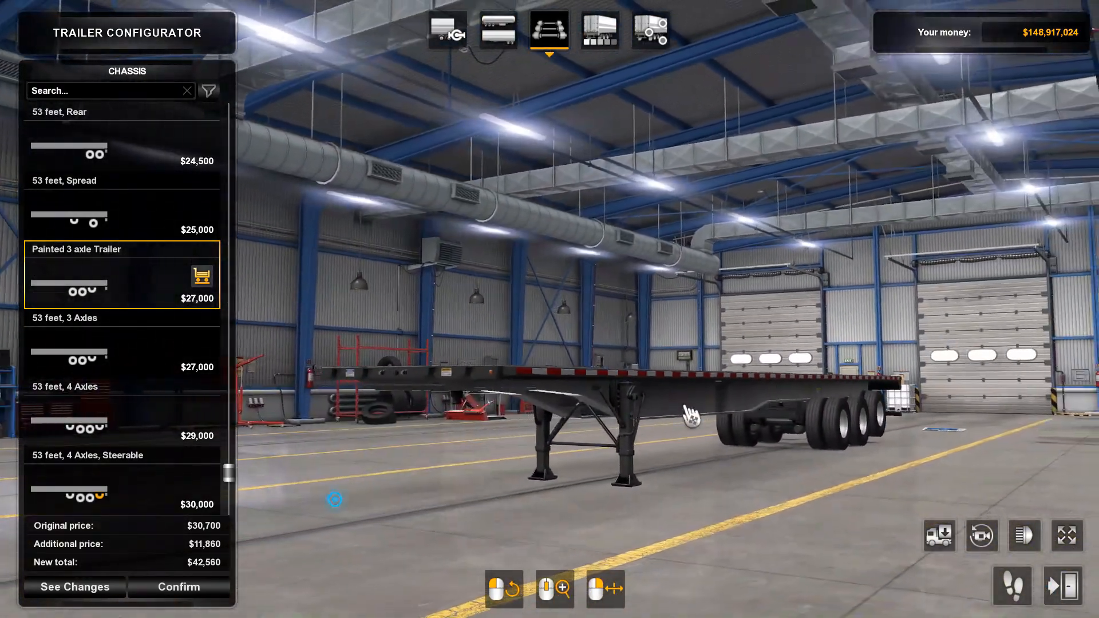
left_click_drag(690, 414, 606, 354)
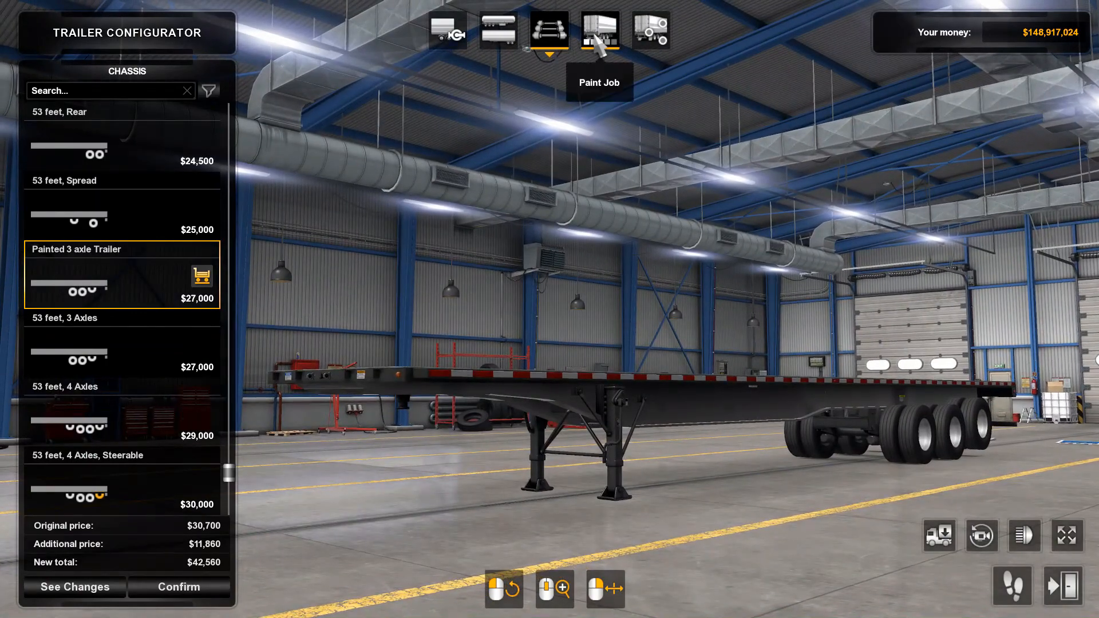
Test the stock paint jobs on the trailer frame, including Bravery Red, Graphite Gray and Sea Blue.
left_click(597, 45)
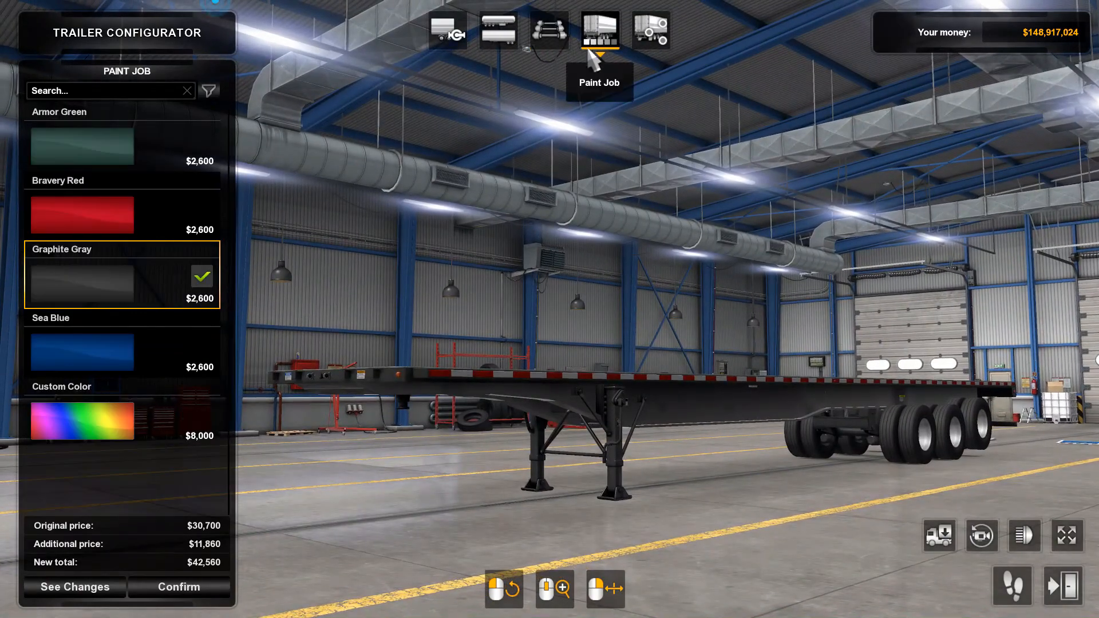
left_click(66, 143)
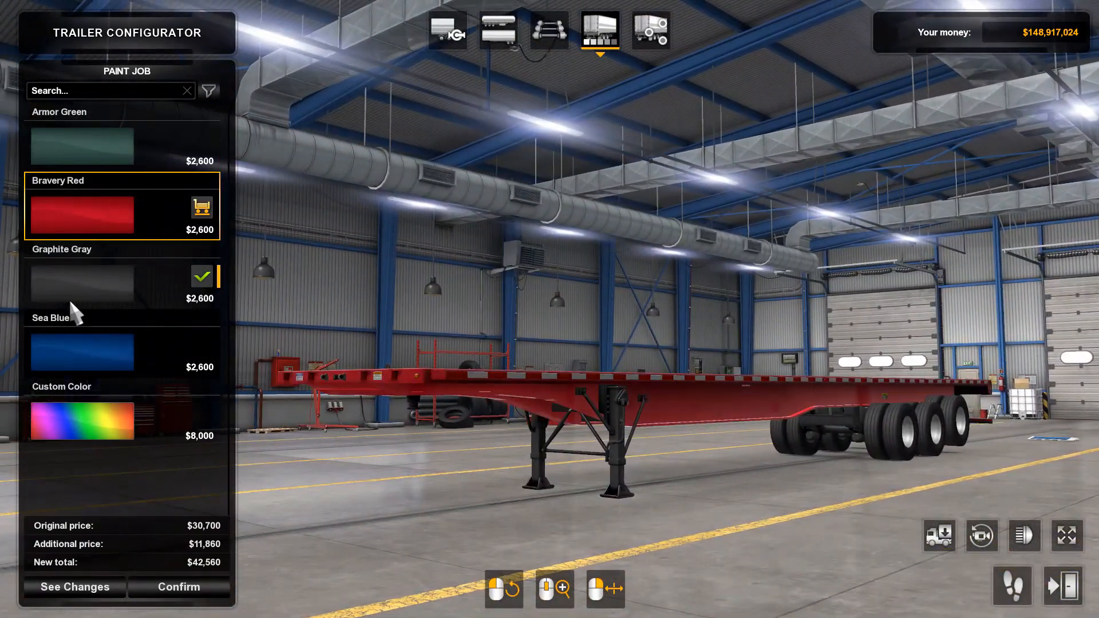
left_click(88, 277)
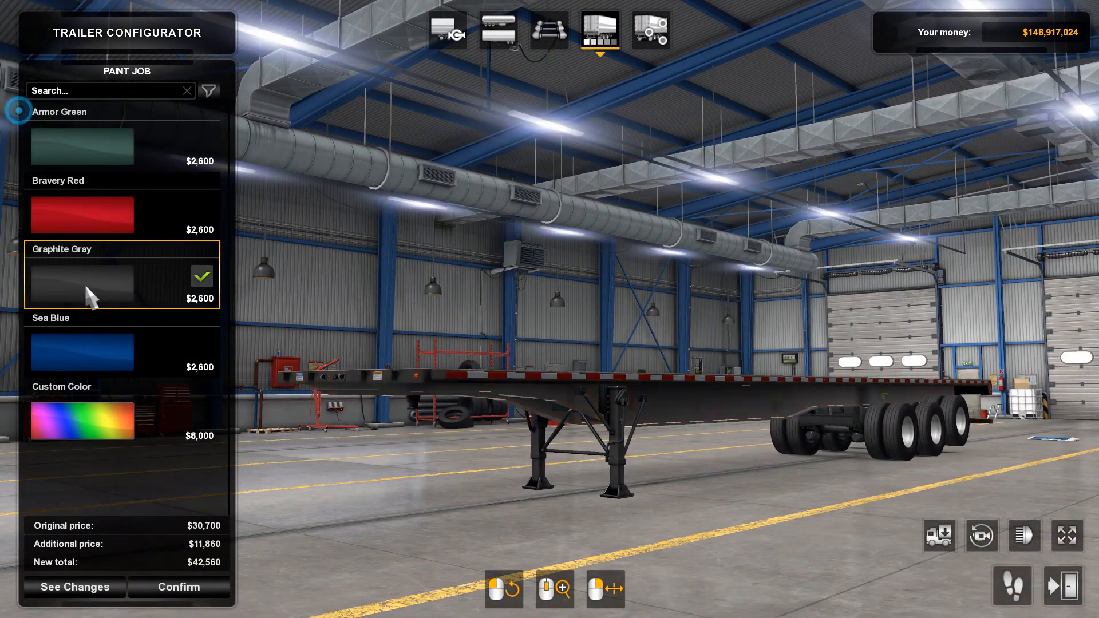
left_click(77, 345)
Apply the Custom Color paint job and set a near-white shade with saturation 2 and value 100.
left_click(205, 385)
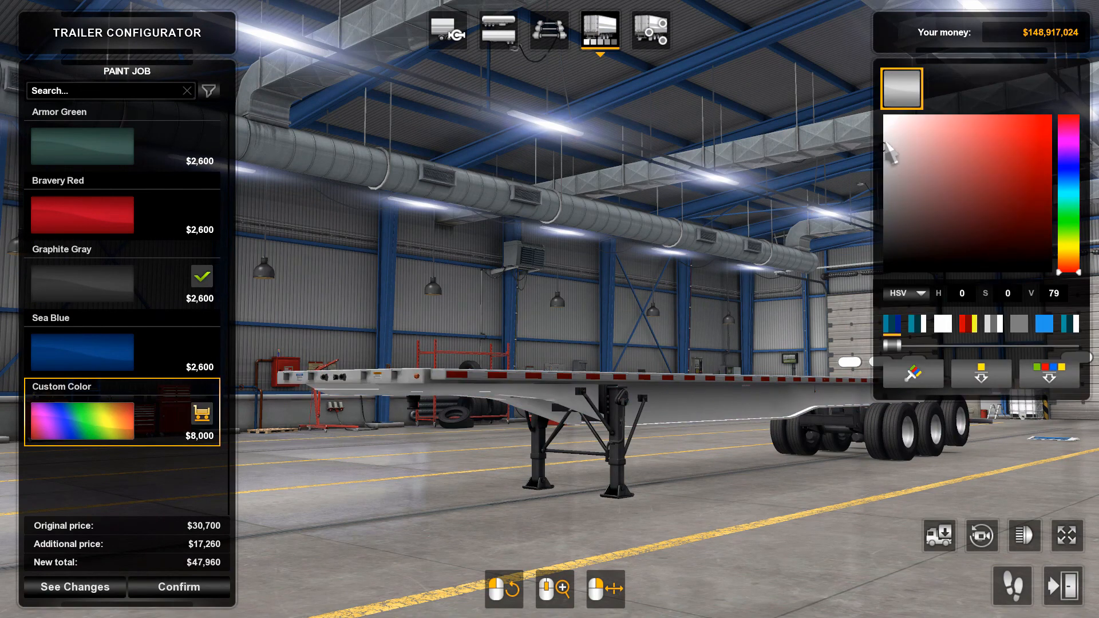
left_click_drag(887, 144, 888, 110)
left_click_drag(706, 393, 628, 164)
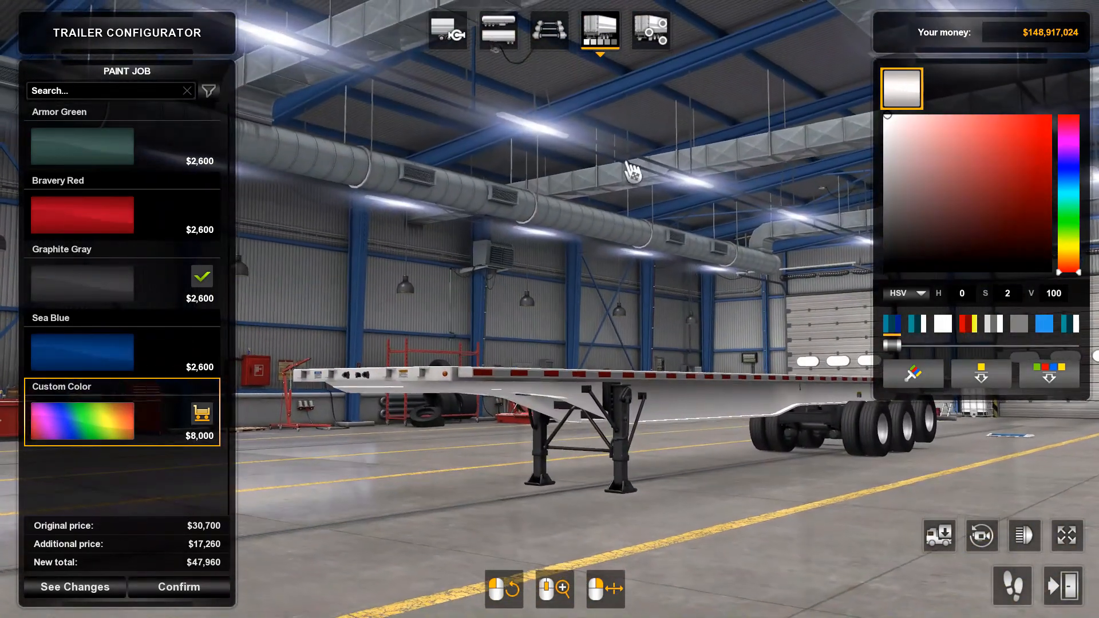
left_click_drag(553, 459, 706, 486)
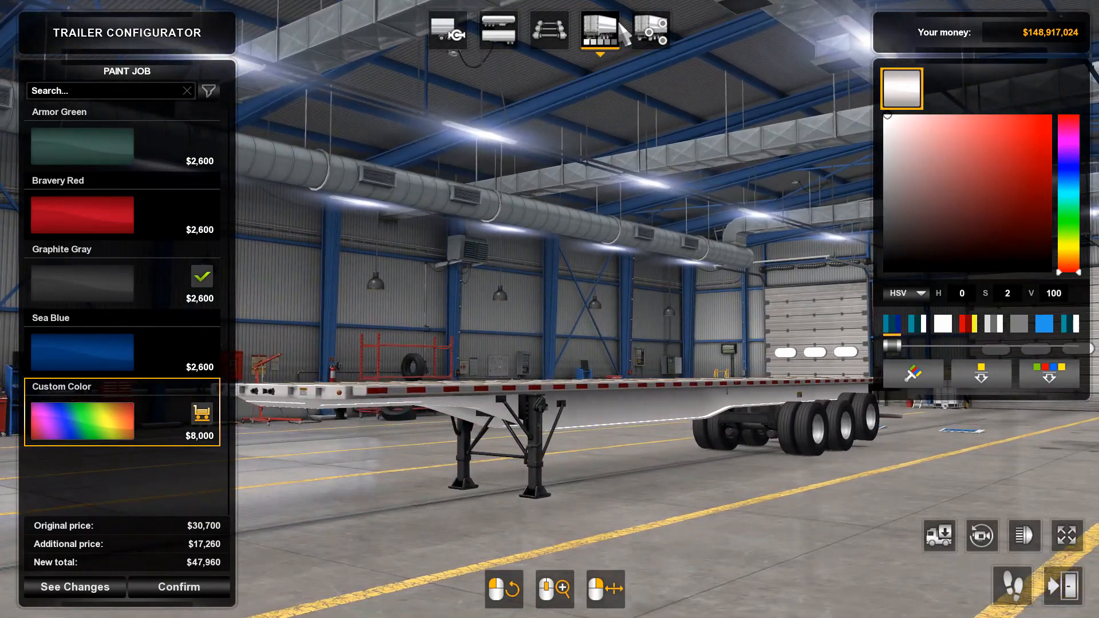
Test Custom Decal Black, Custom Decal Red and Custom Decal White at the decal accessory point on the trailer's side.
left_click(653, 31)
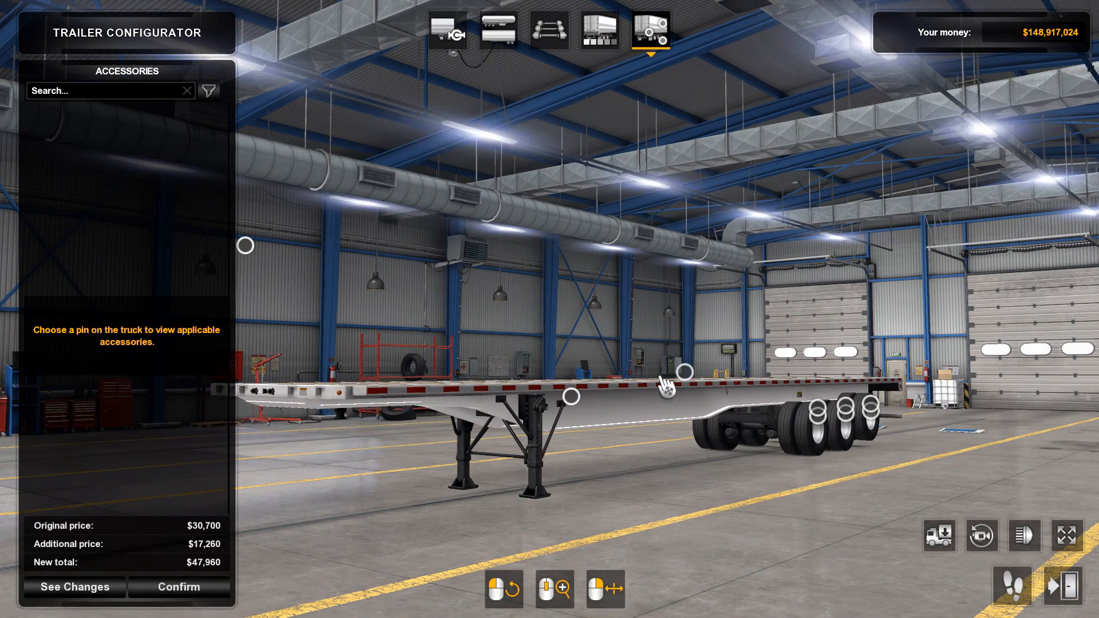
left_click(571, 397)
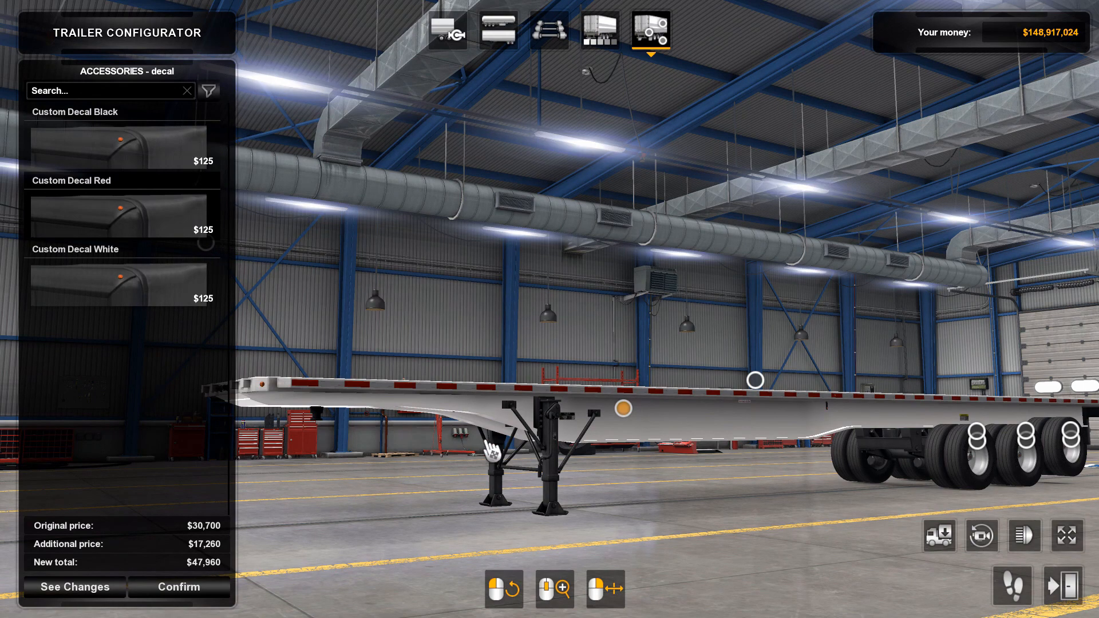
left_click(83, 141)
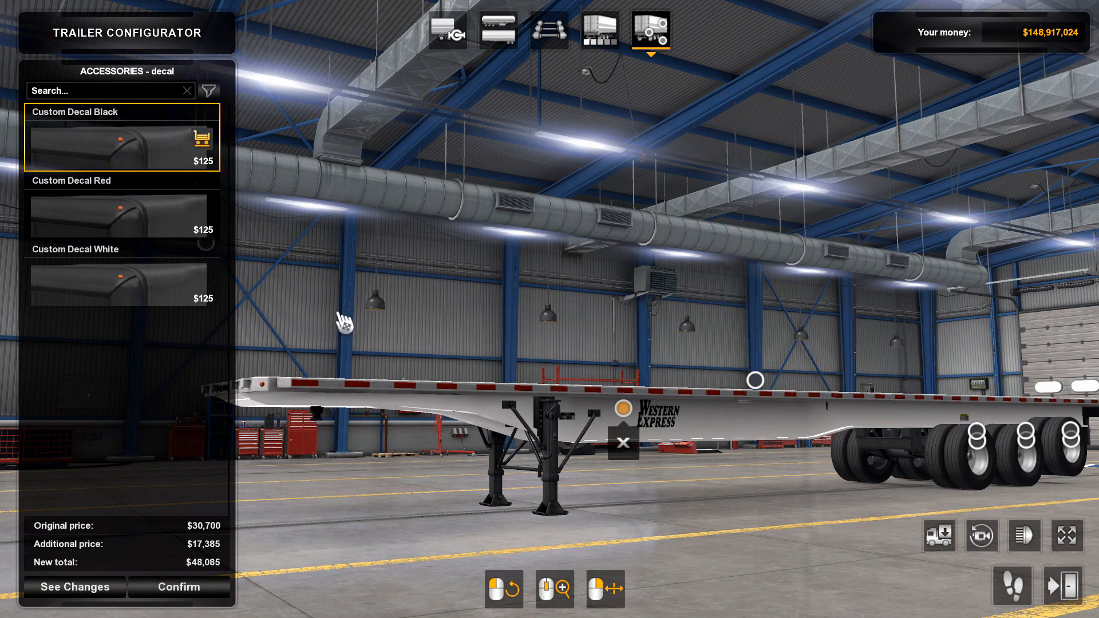
left_click_drag(665, 440, 627, 415)
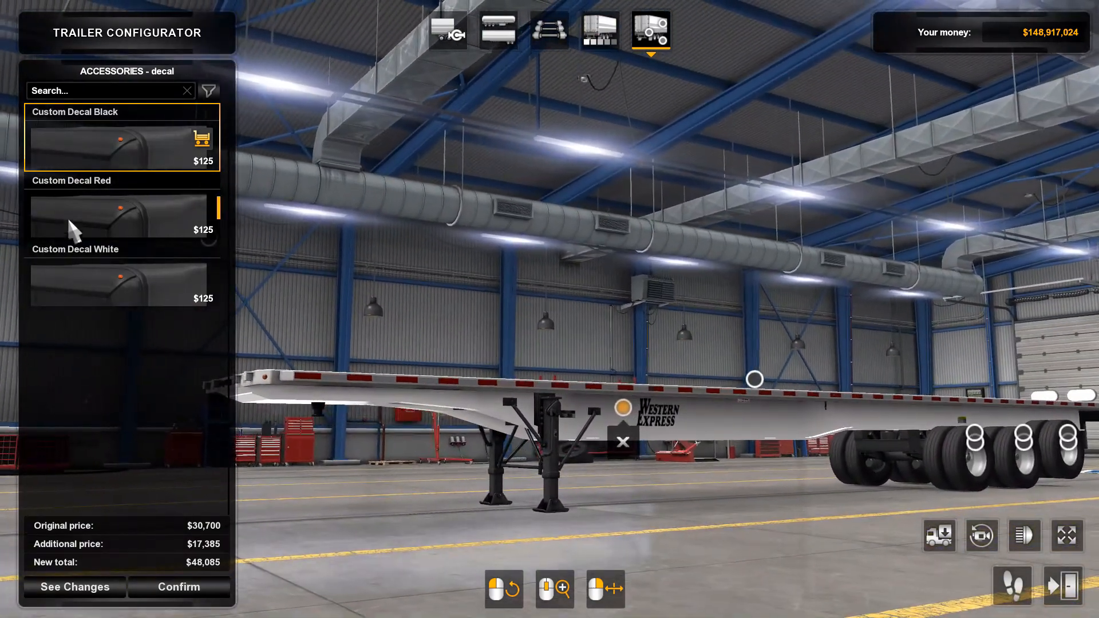
left_click(95, 218)
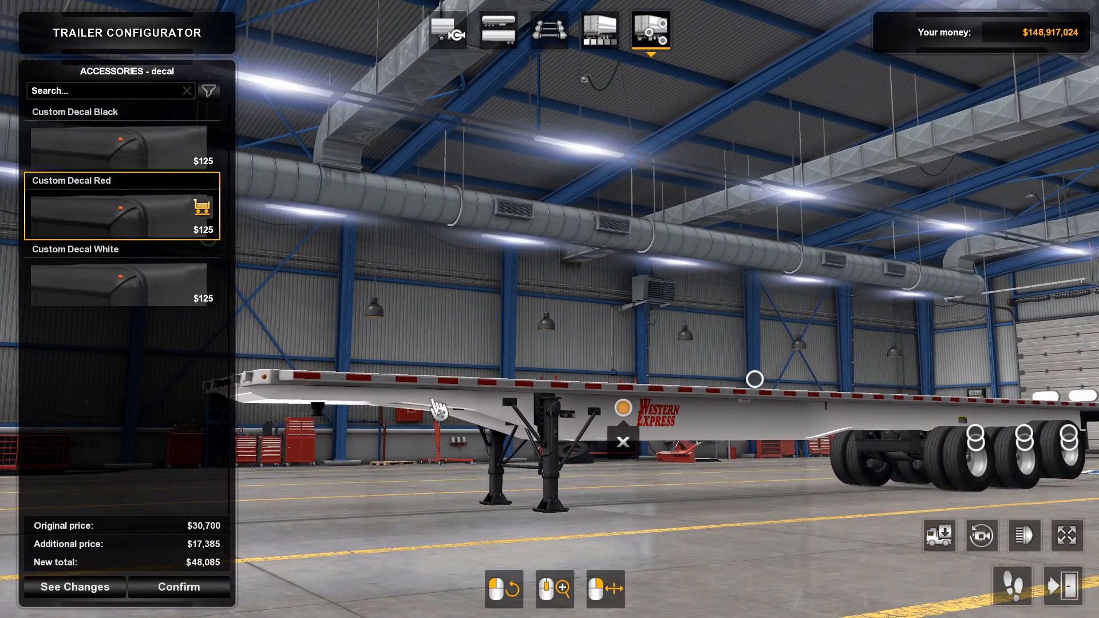
left_click_drag(475, 399, 535, 417)
left_click(83, 273)
Change the paint job to Graphite Gray and inspect the white decal against the frame.
left_click(598, 34)
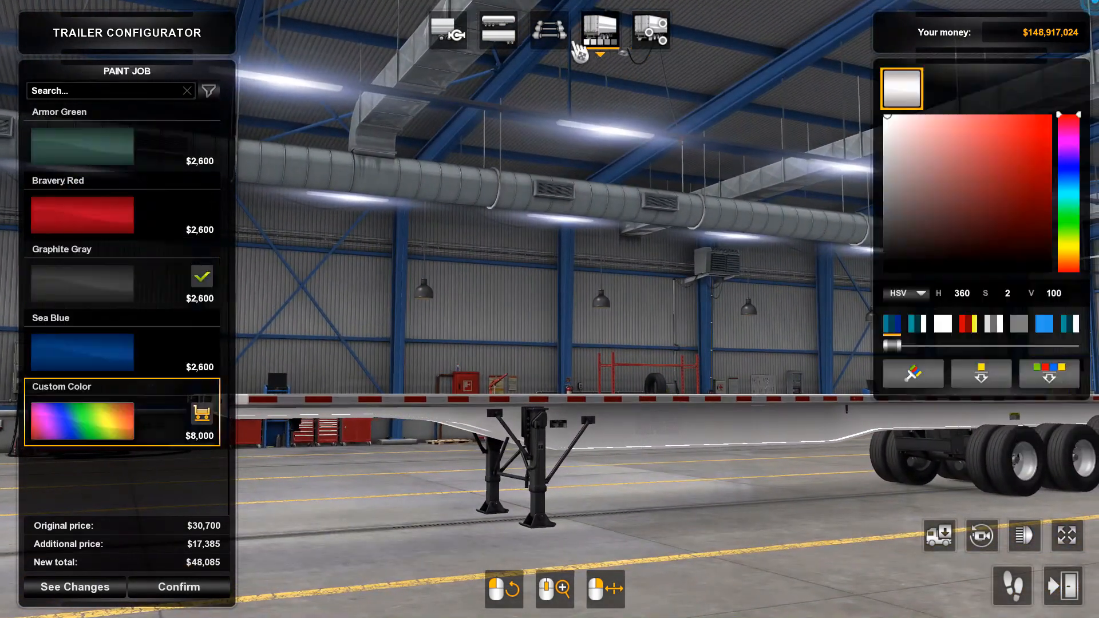
left_click(96, 292)
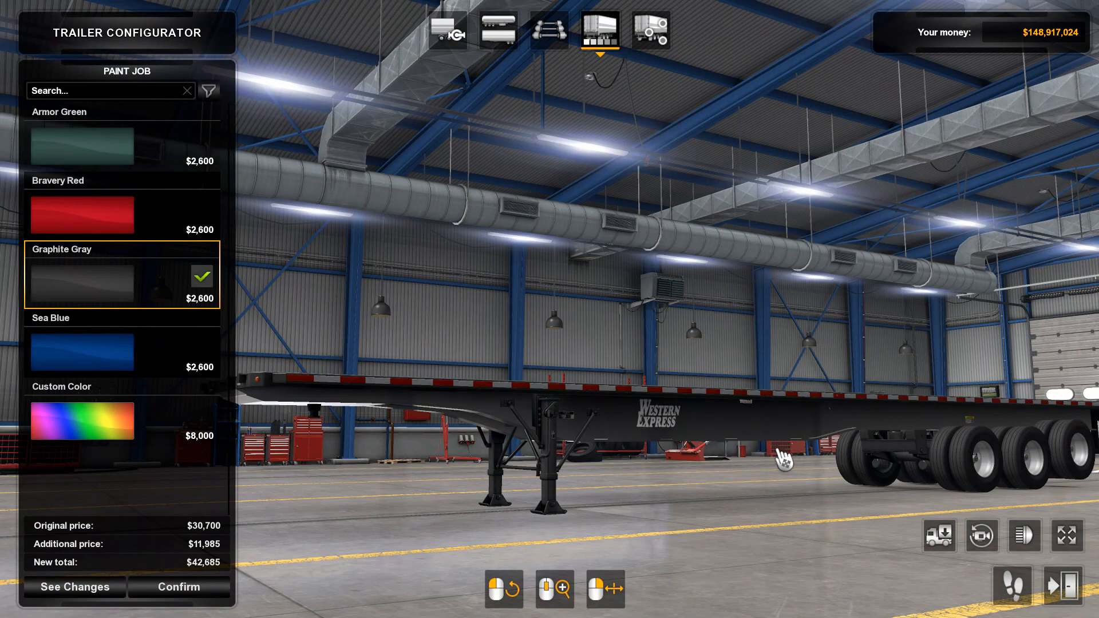
left_click_drag(699, 485, 749, 496)
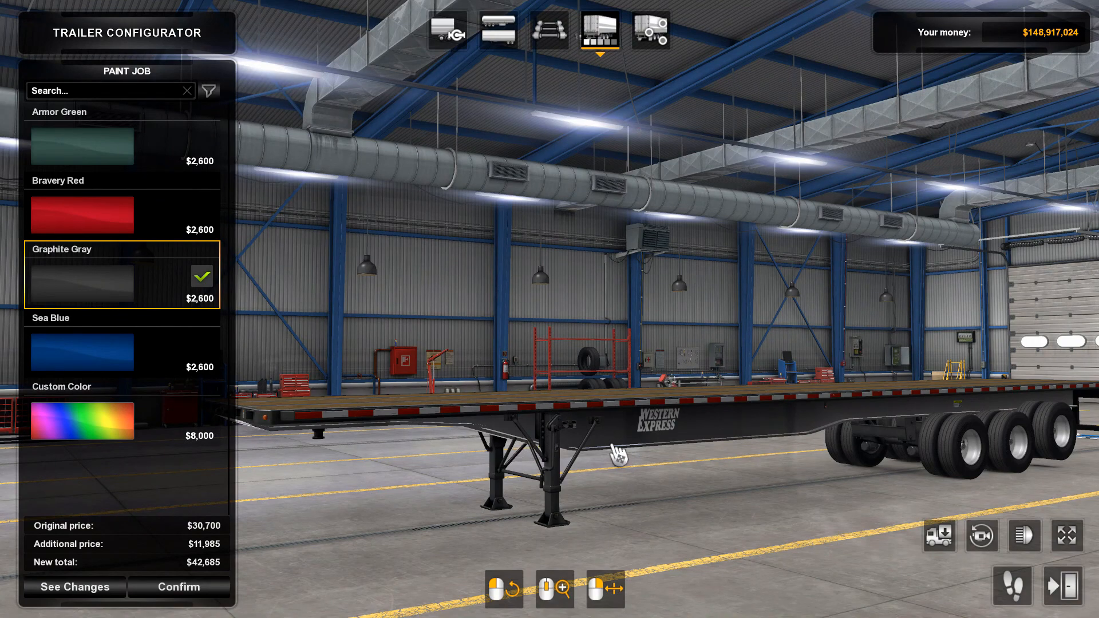
Leave the trailer configurator without buying the trailer and close the trailer purchase screen.
left_click(1063, 584)
left_click(500, 401)
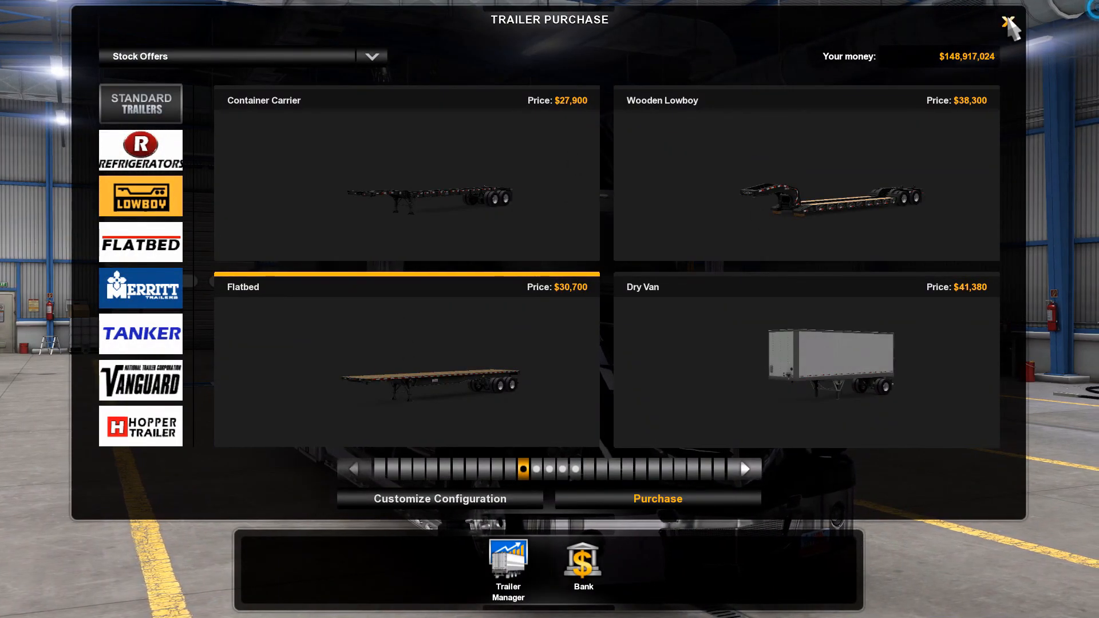
left_click(1008, 22)
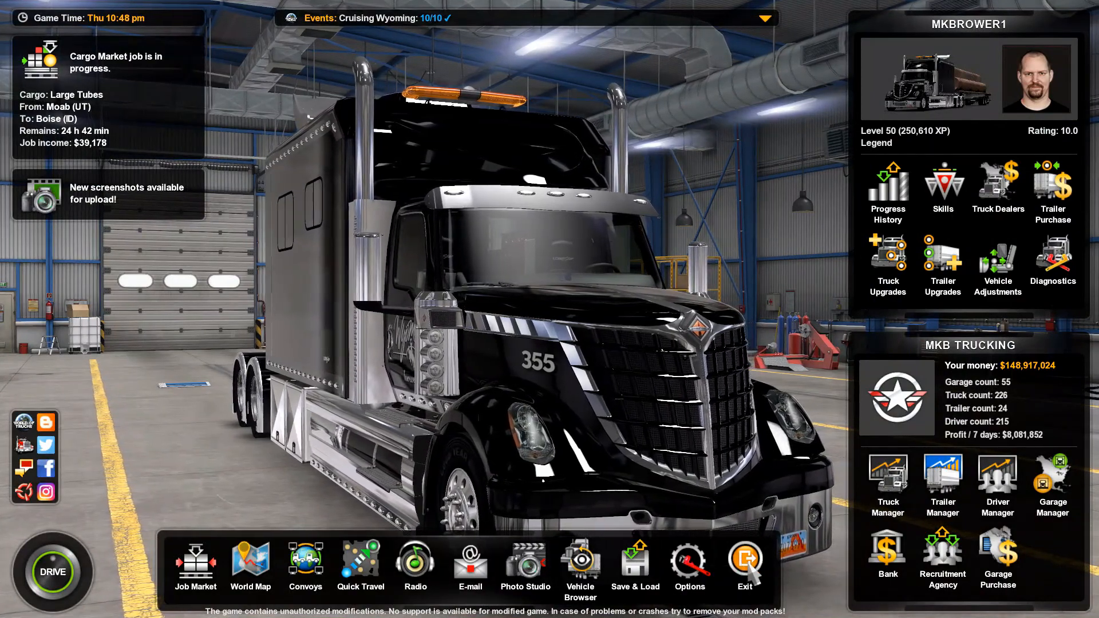
Quit the game to the desktop and confirm the exit.
left_click(745, 573)
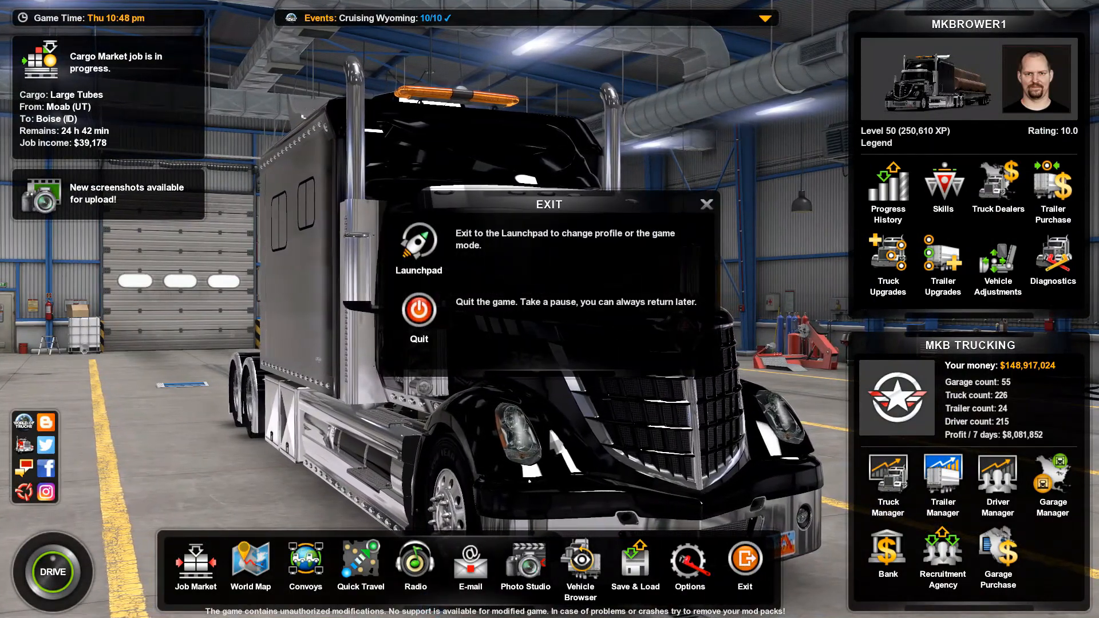
left_click(419, 309)
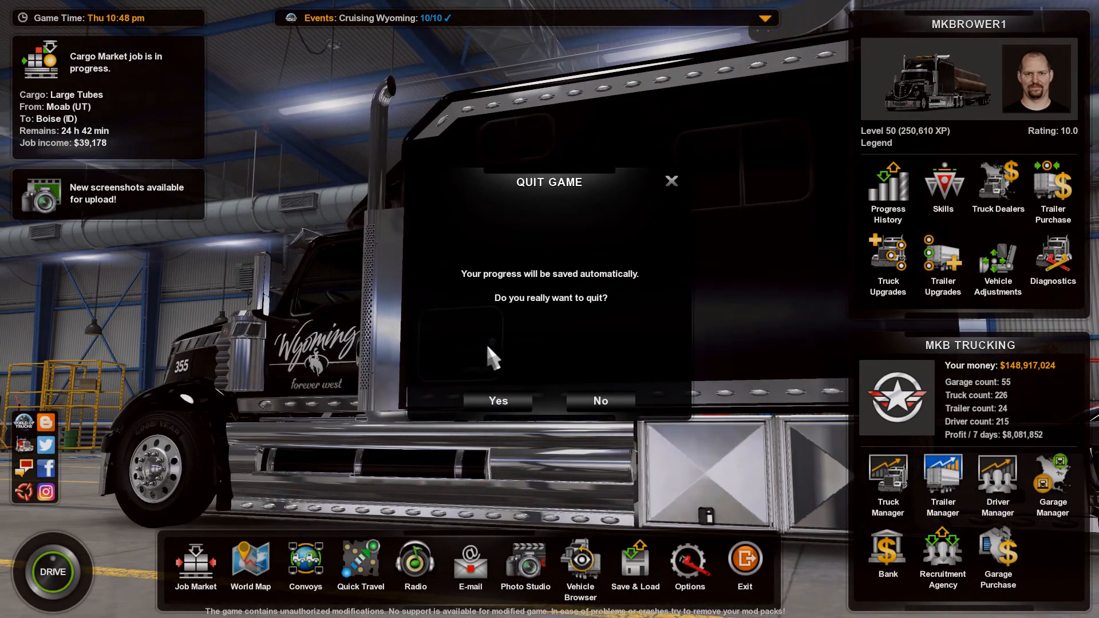
left_click(495, 400)
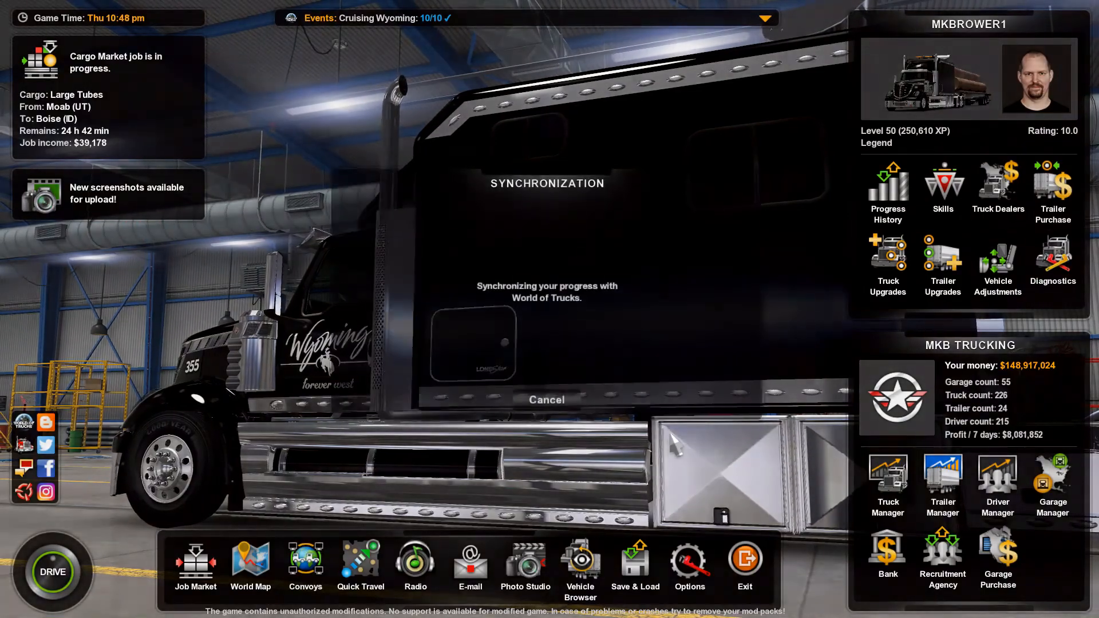